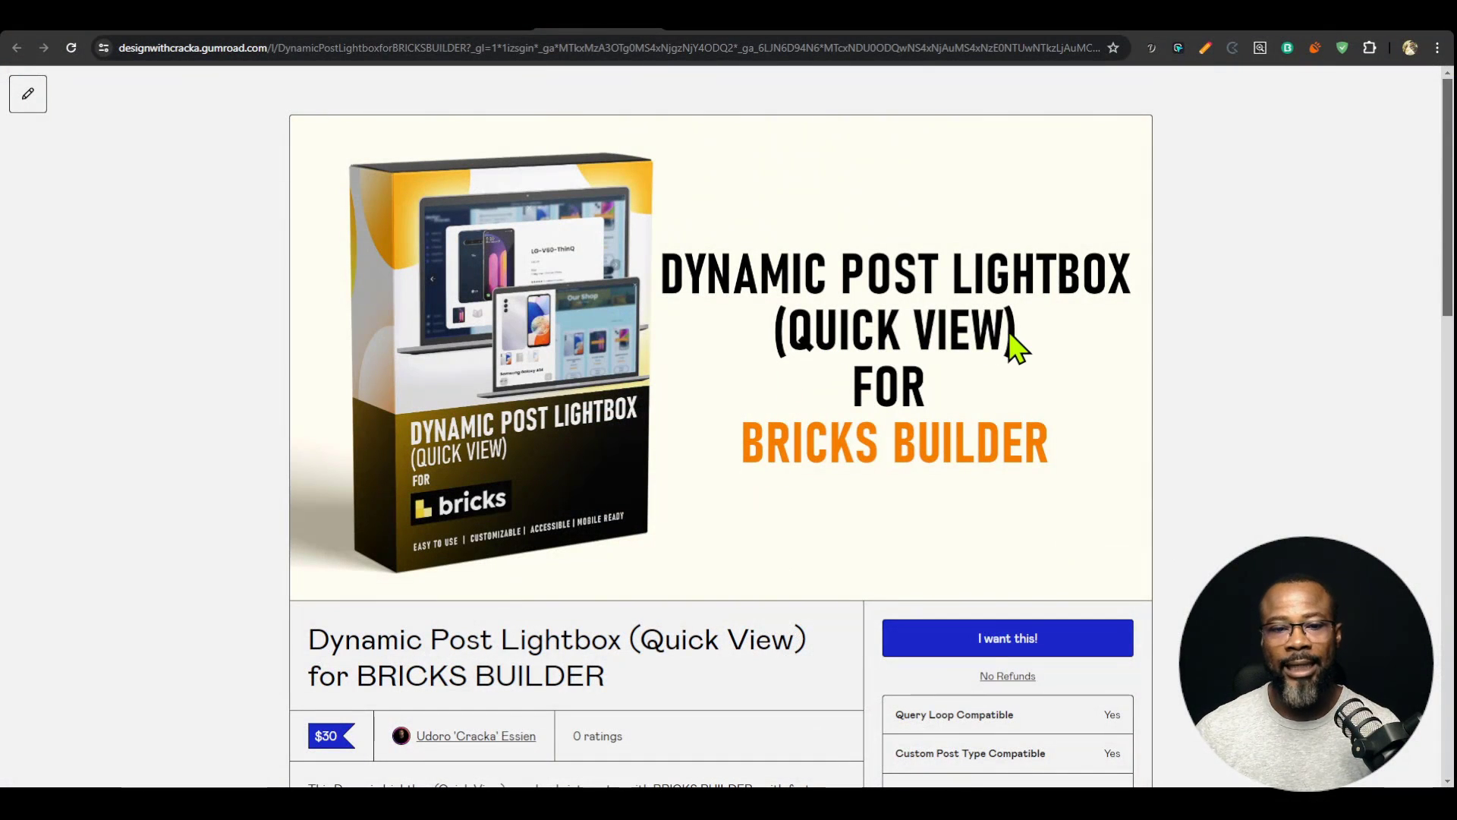
# Step: Look over the Dynamic Post Lightbox product page's banner, description and compatibility details
pyautogui.scroll(-3, 1015, 346)
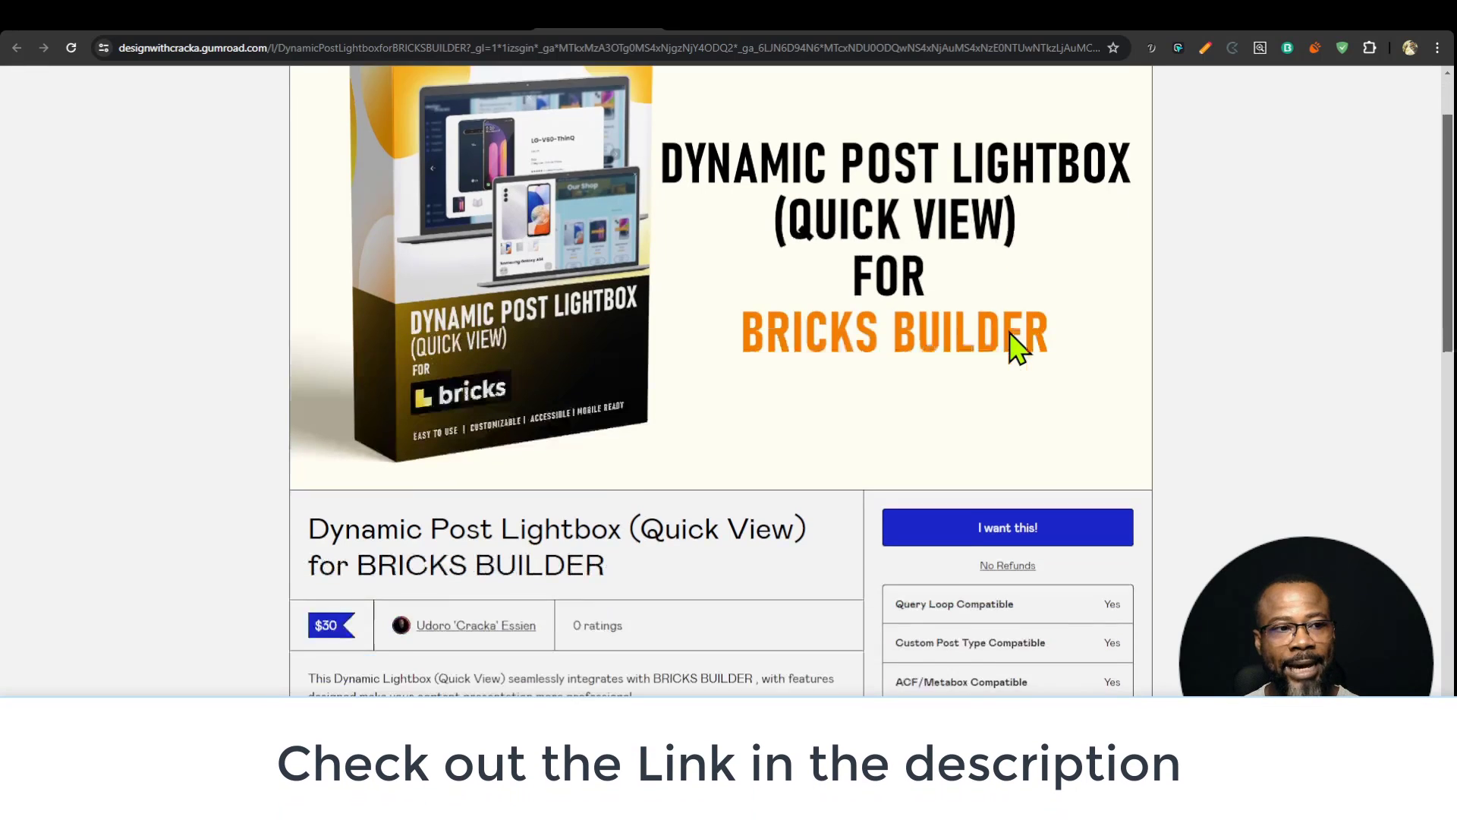
pyautogui.scroll(3, 1015, 410)
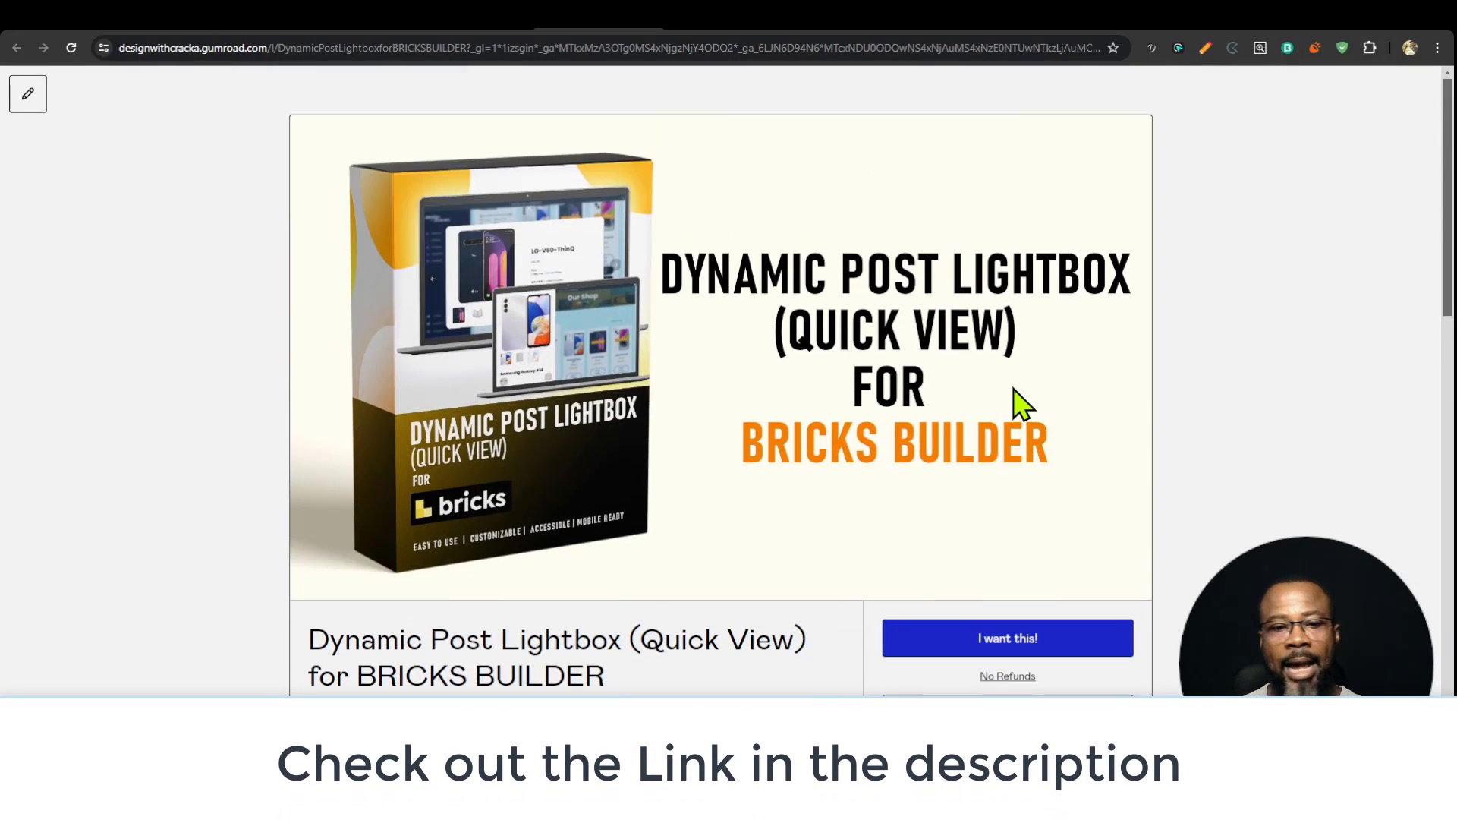
pyautogui.scroll(-2, 1021, 402)
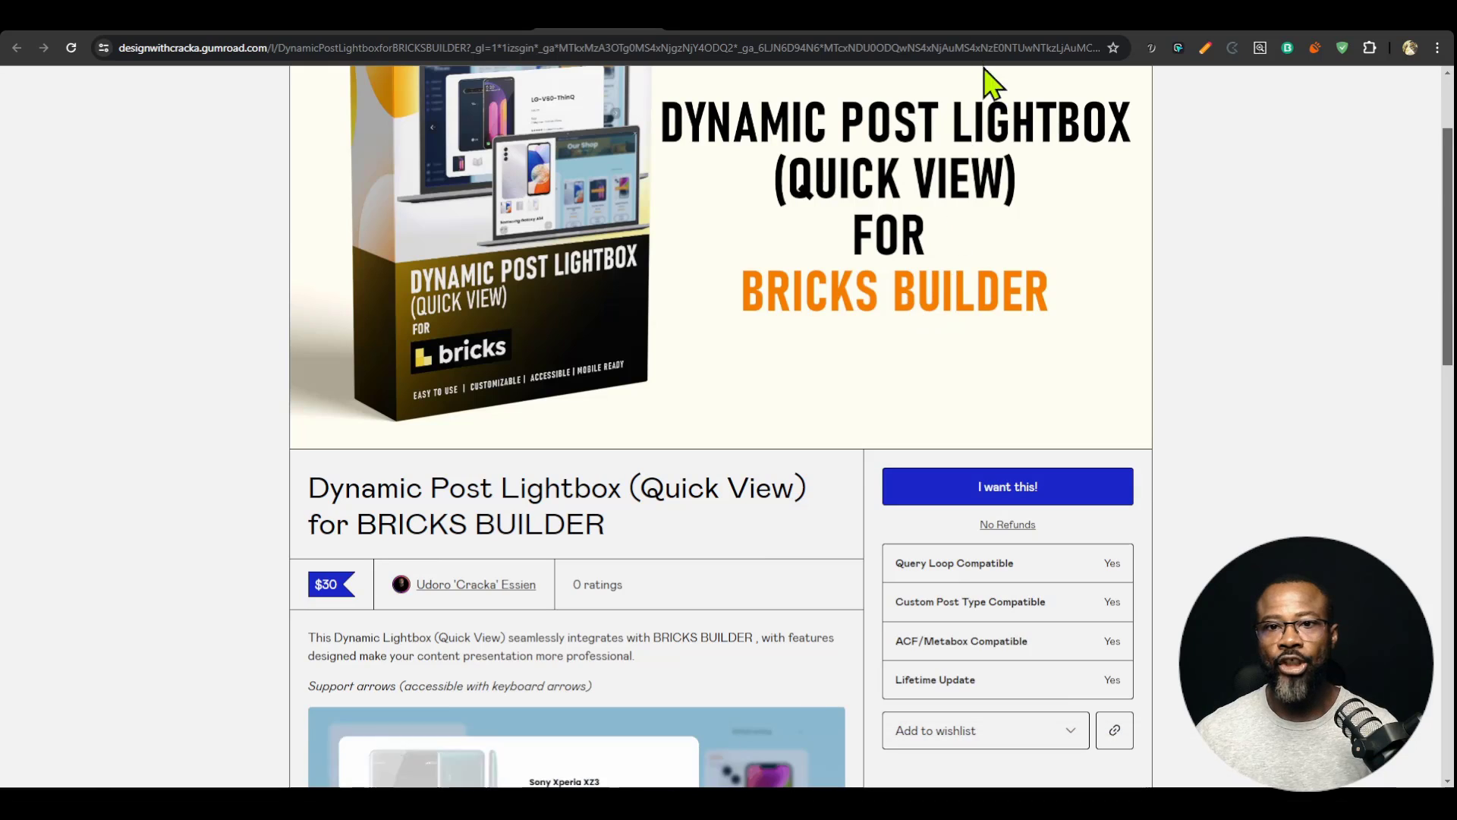
# Step: Switch to the demo shop page and open the quick view of the Samsung Galaxy A14
pyautogui.click(977, 29)
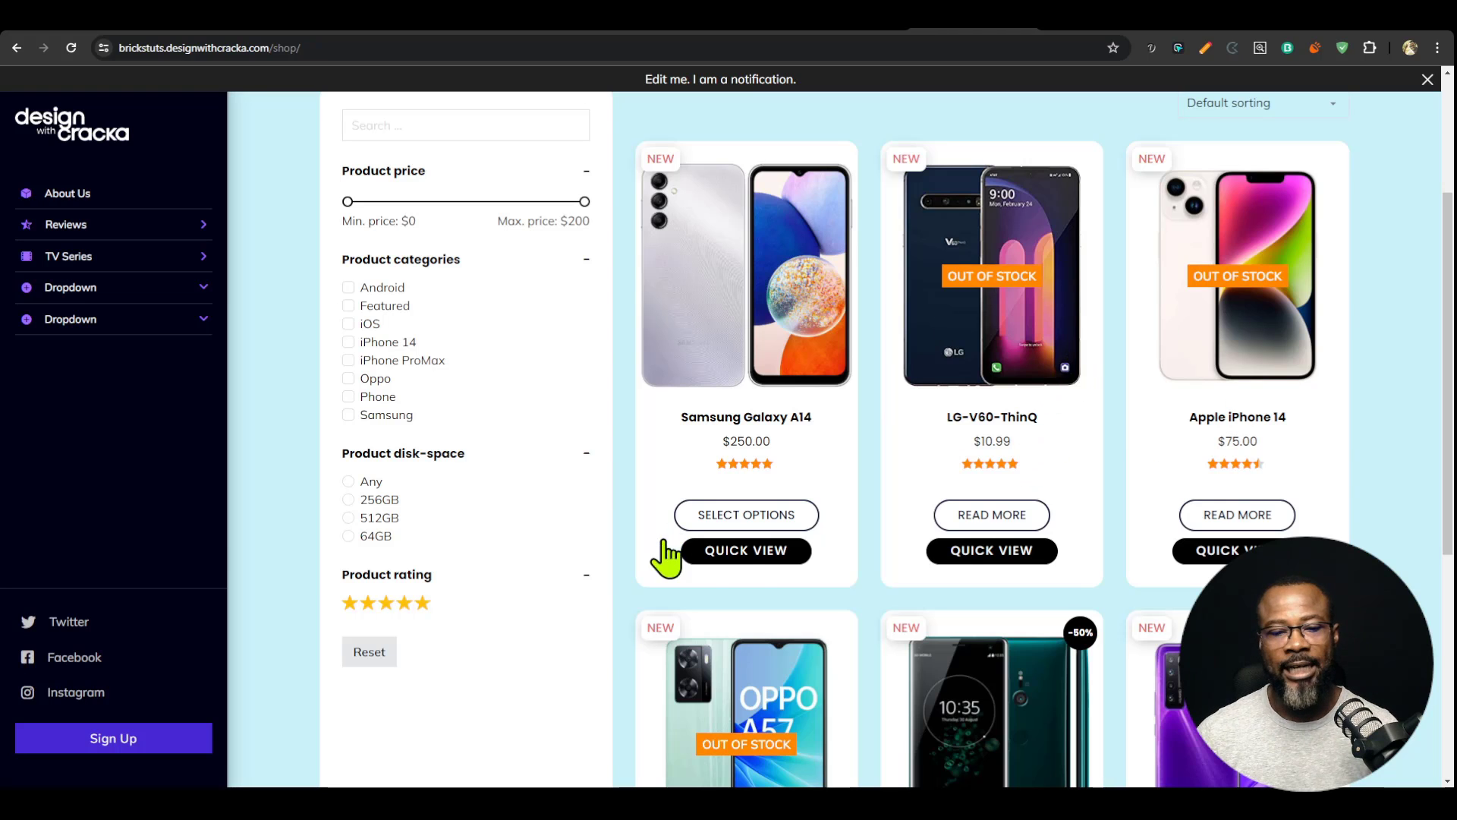
pyautogui.click(746, 571)
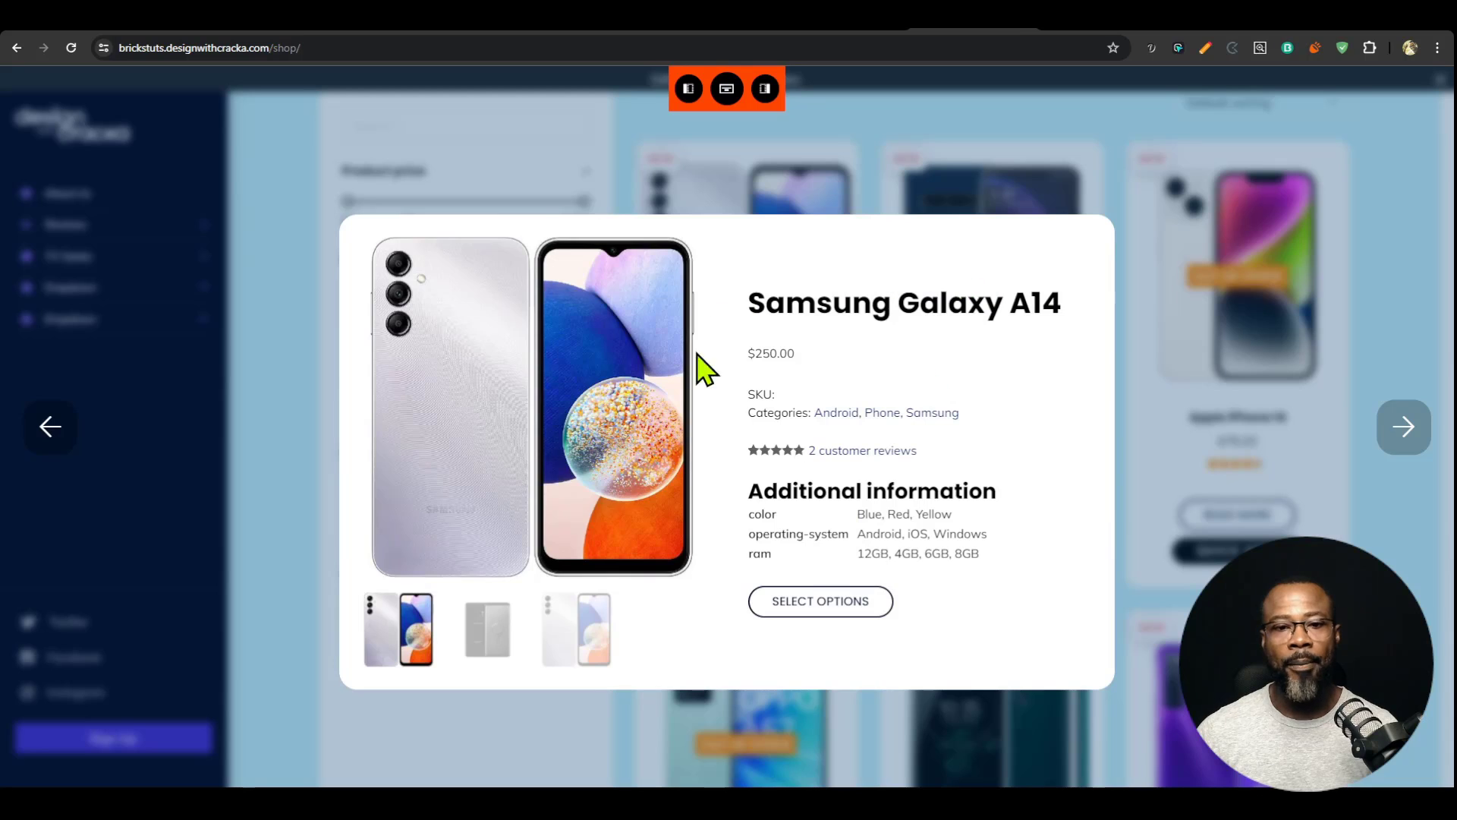
pyautogui.click(1018, 140)
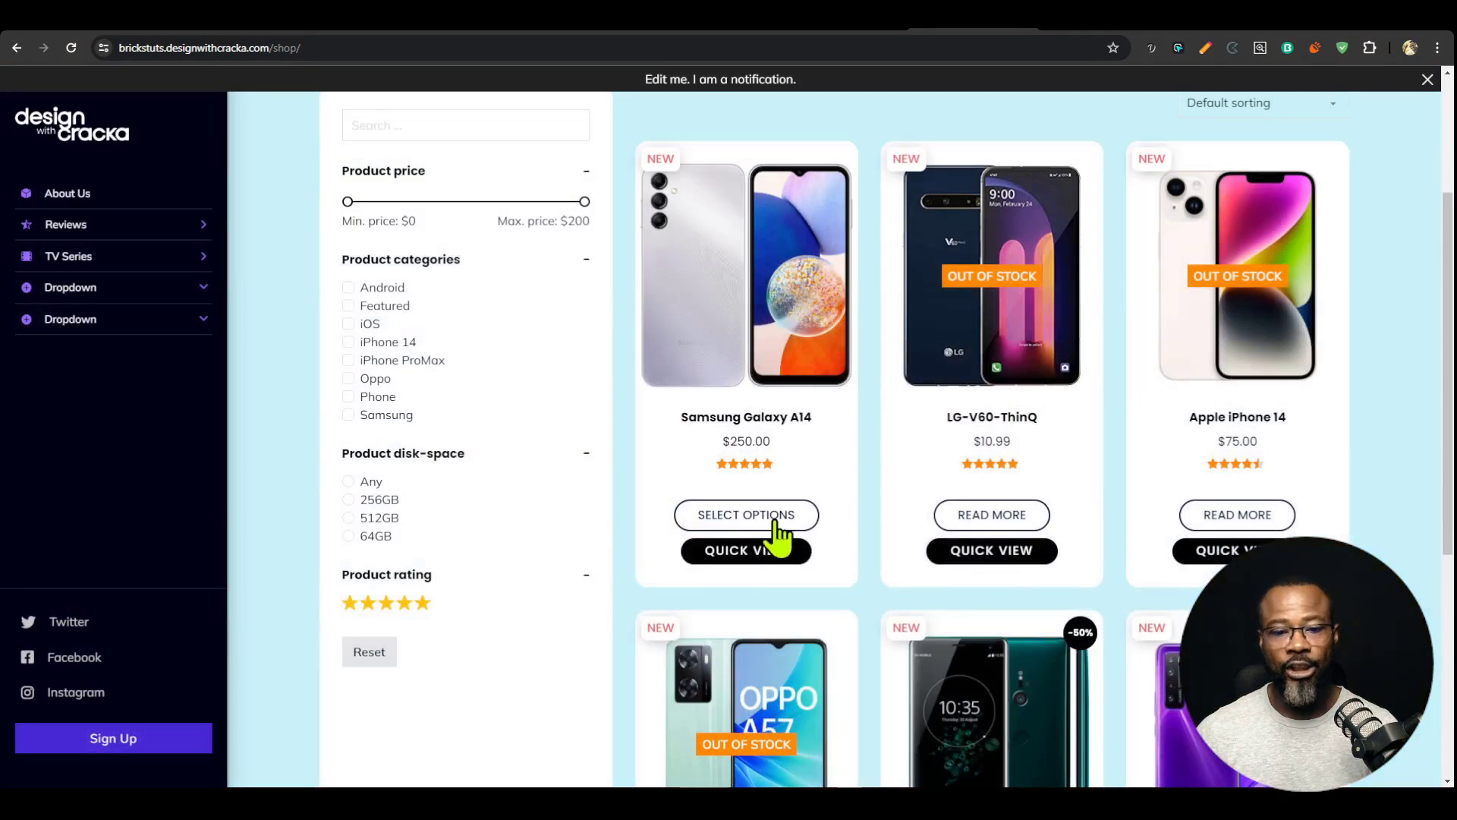
pyautogui.click(753, 554)
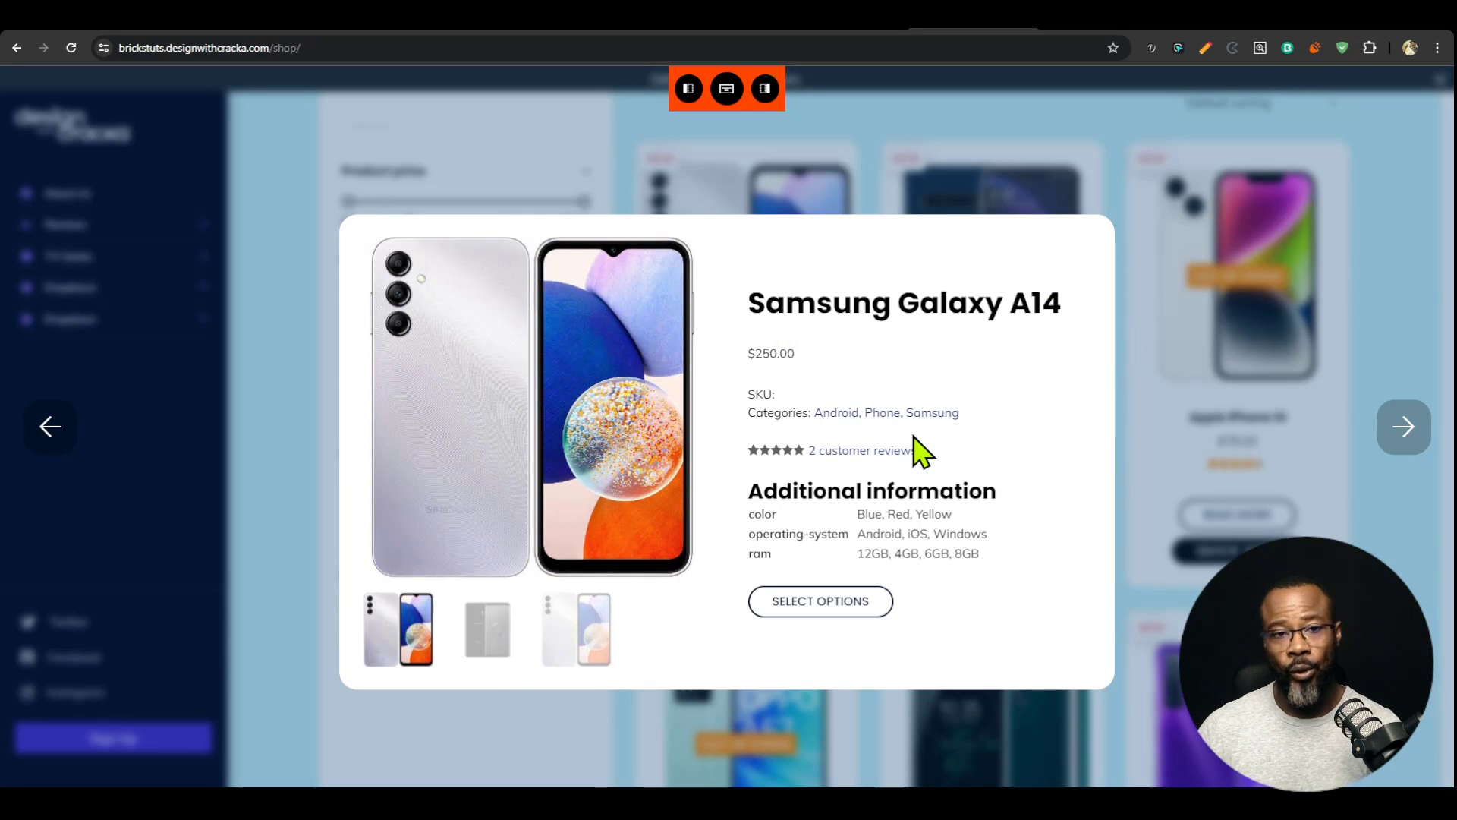
# Step: Preview the quick view as a right sidebar and a left sidebar, advancing through products in the left one to LG-V60-ThinQ
pyautogui.click(767, 91)
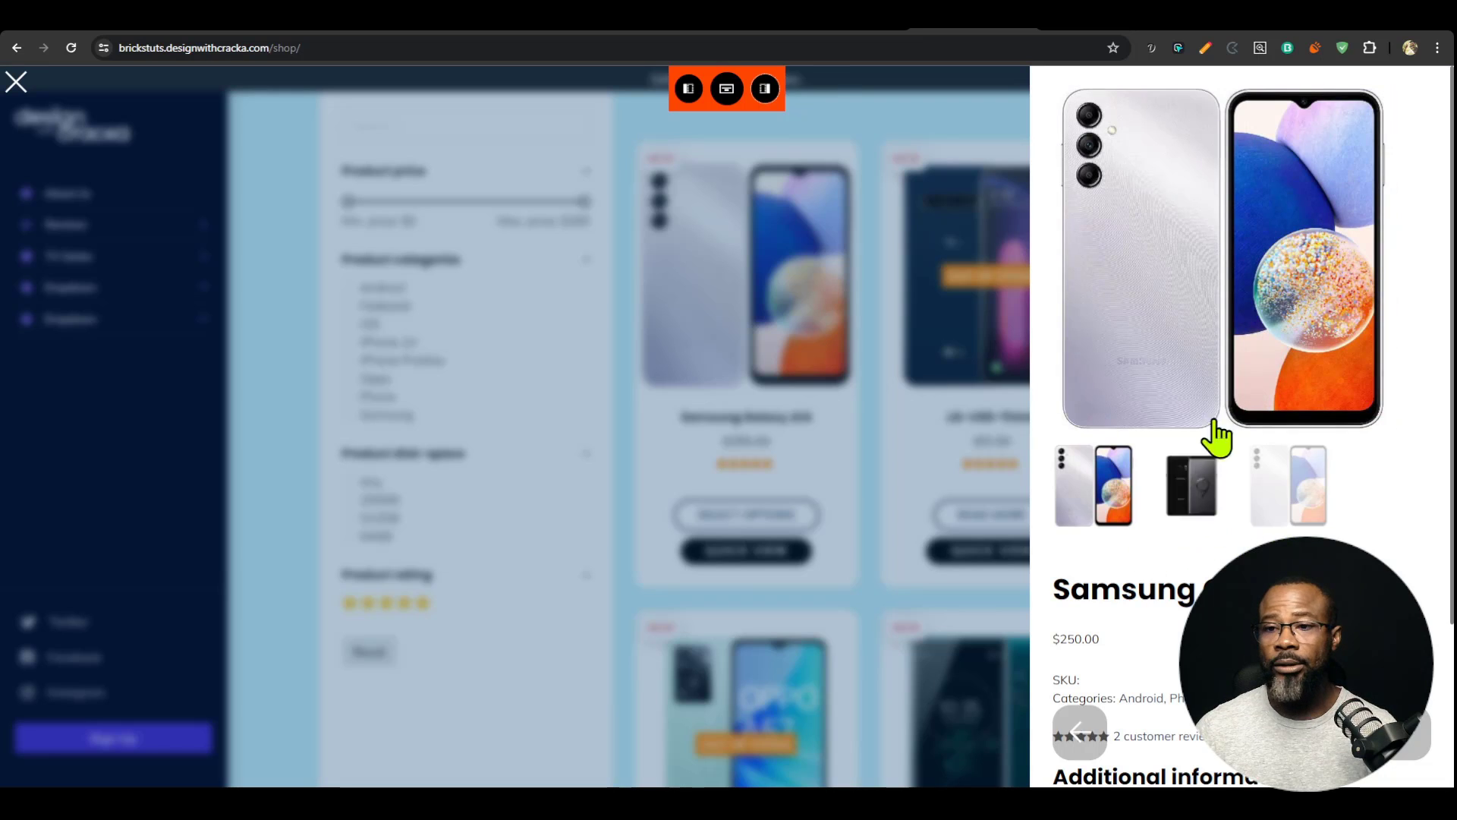
pyautogui.click(688, 90)
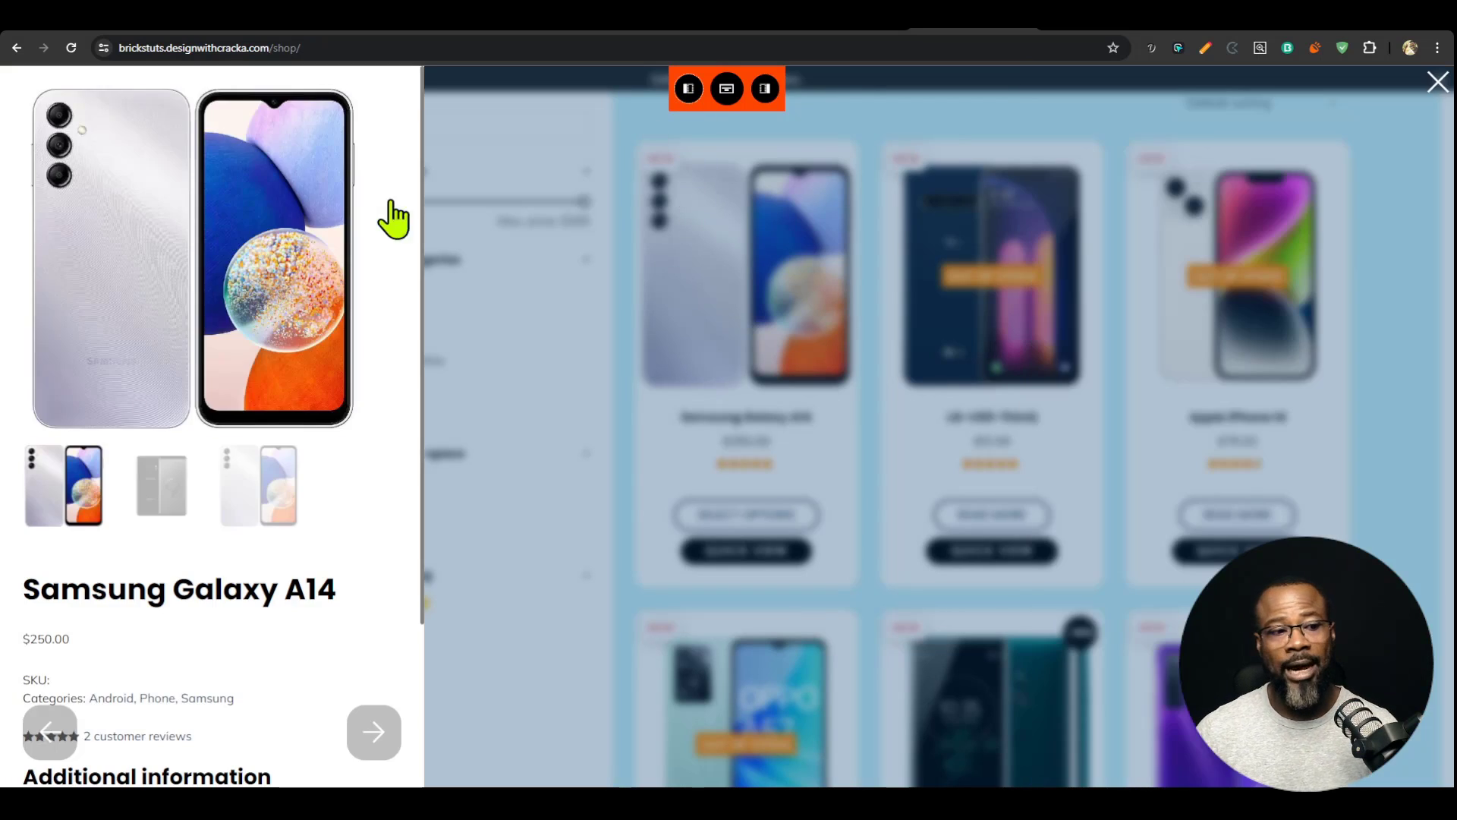
pyautogui.click(382, 751)
pyautogui.click(384, 750)
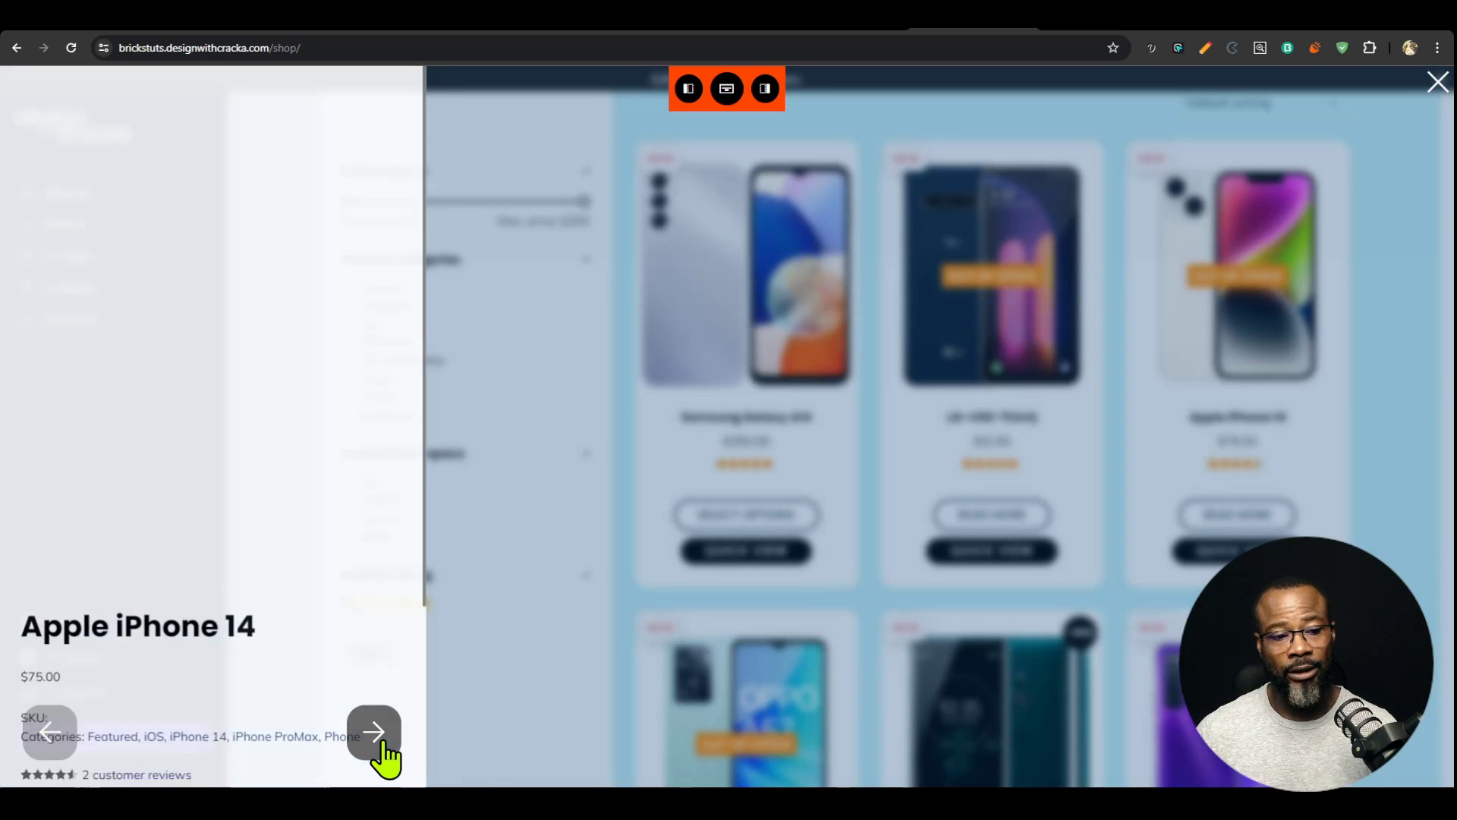
pyautogui.click(382, 752)
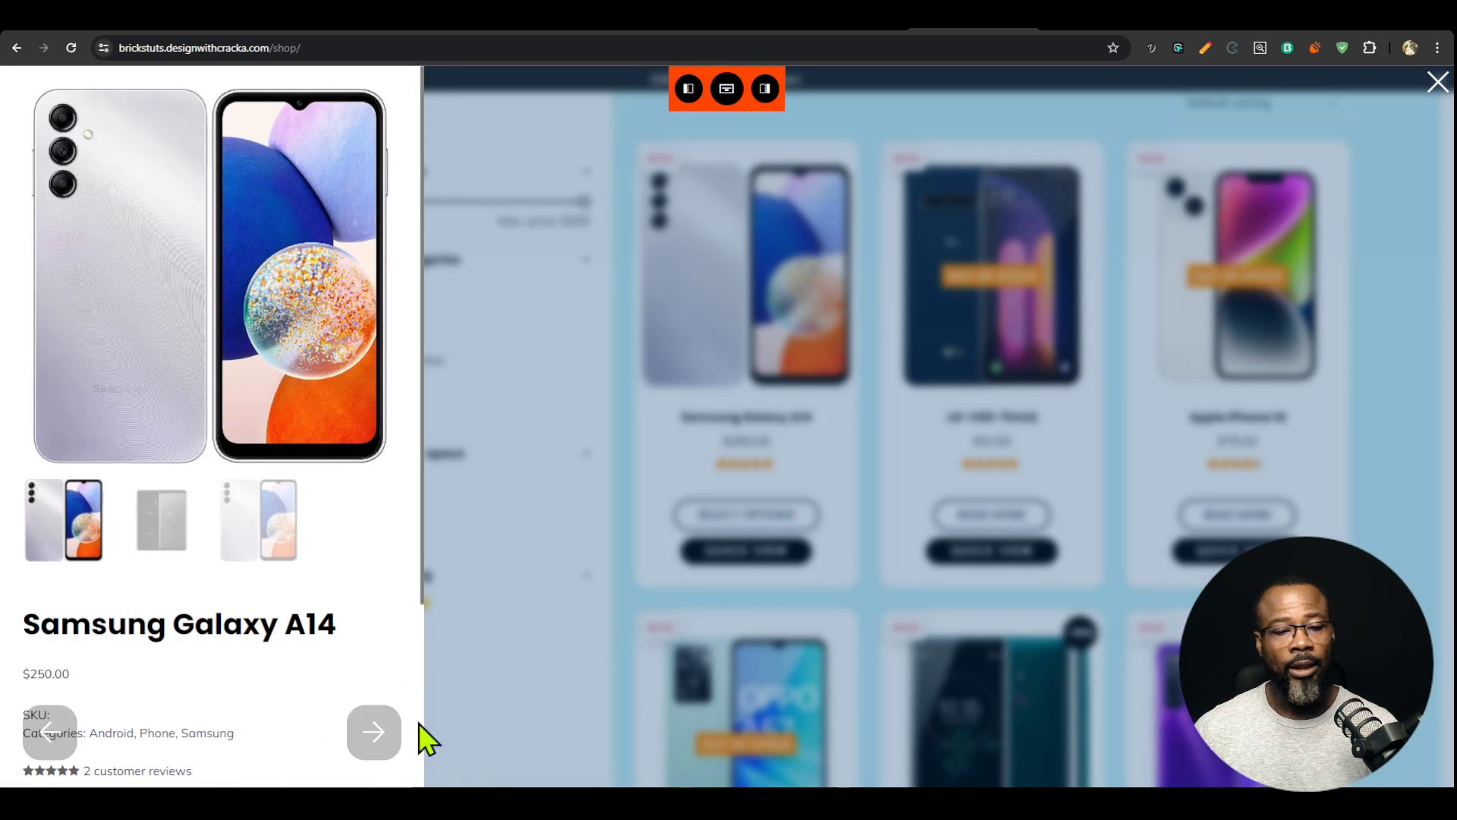
pyautogui.click(369, 738)
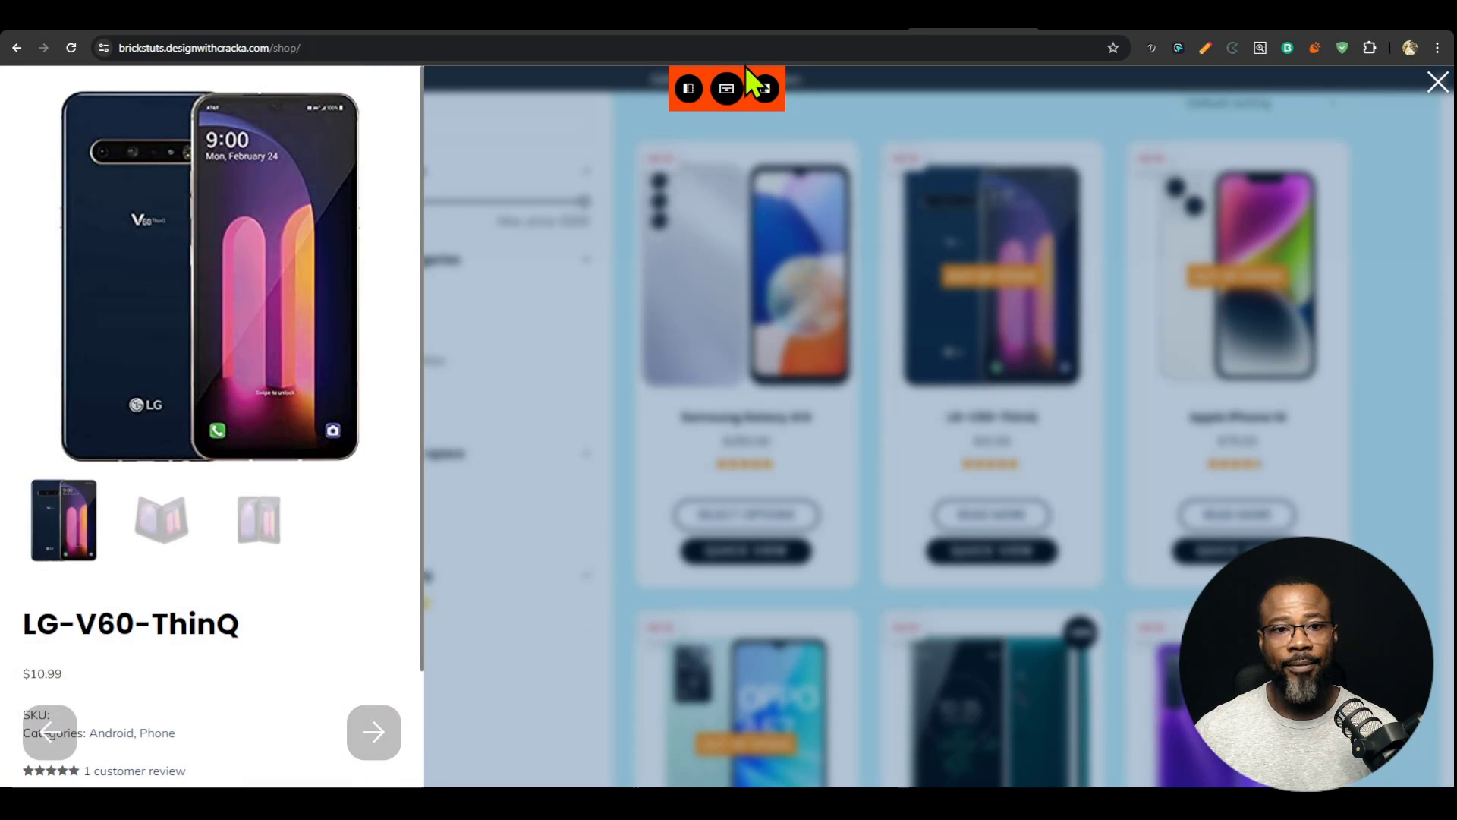
# Step: Switch the quick view to the centred lightbox layout, browse forward and back through the products, and close it
pyautogui.click(727, 89)
pyautogui.click(1404, 427)
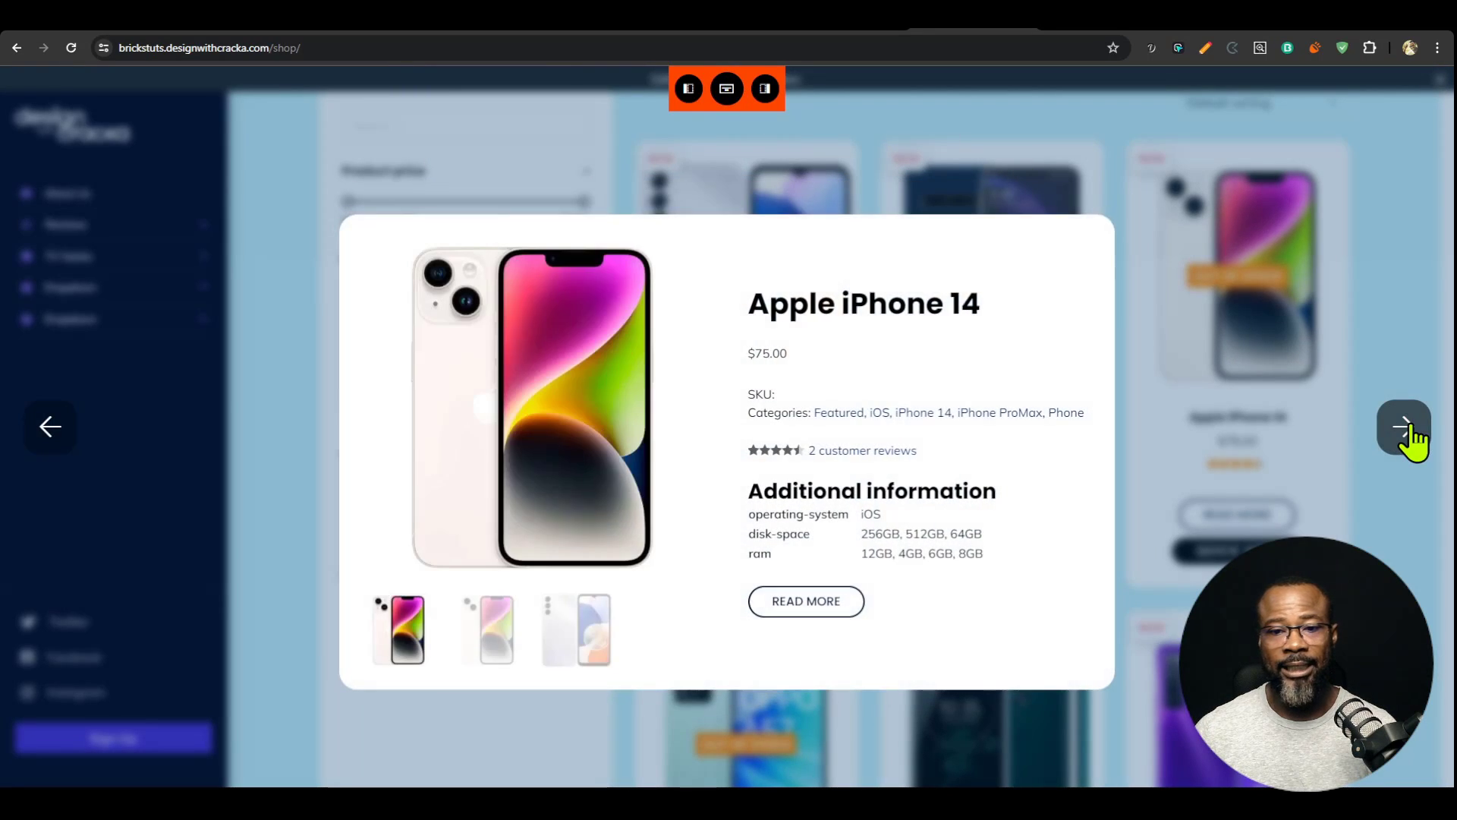
pyautogui.click(1404, 427)
pyautogui.click(49, 429)
pyautogui.click(49, 432)
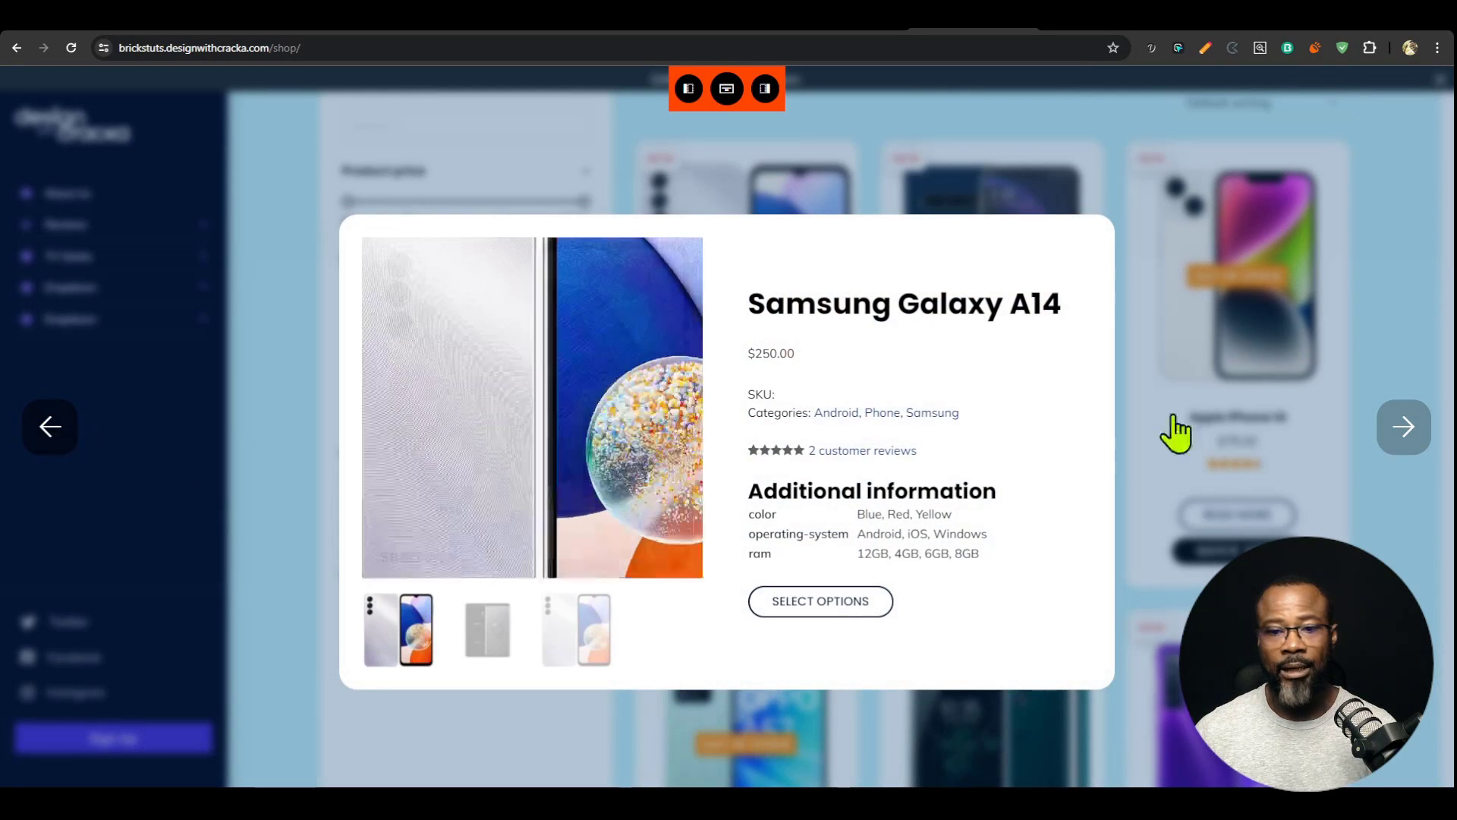
pyautogui.click(1405, 444)
pyautogui.click(1406, 445)
pyautogui.click(1405, 444)
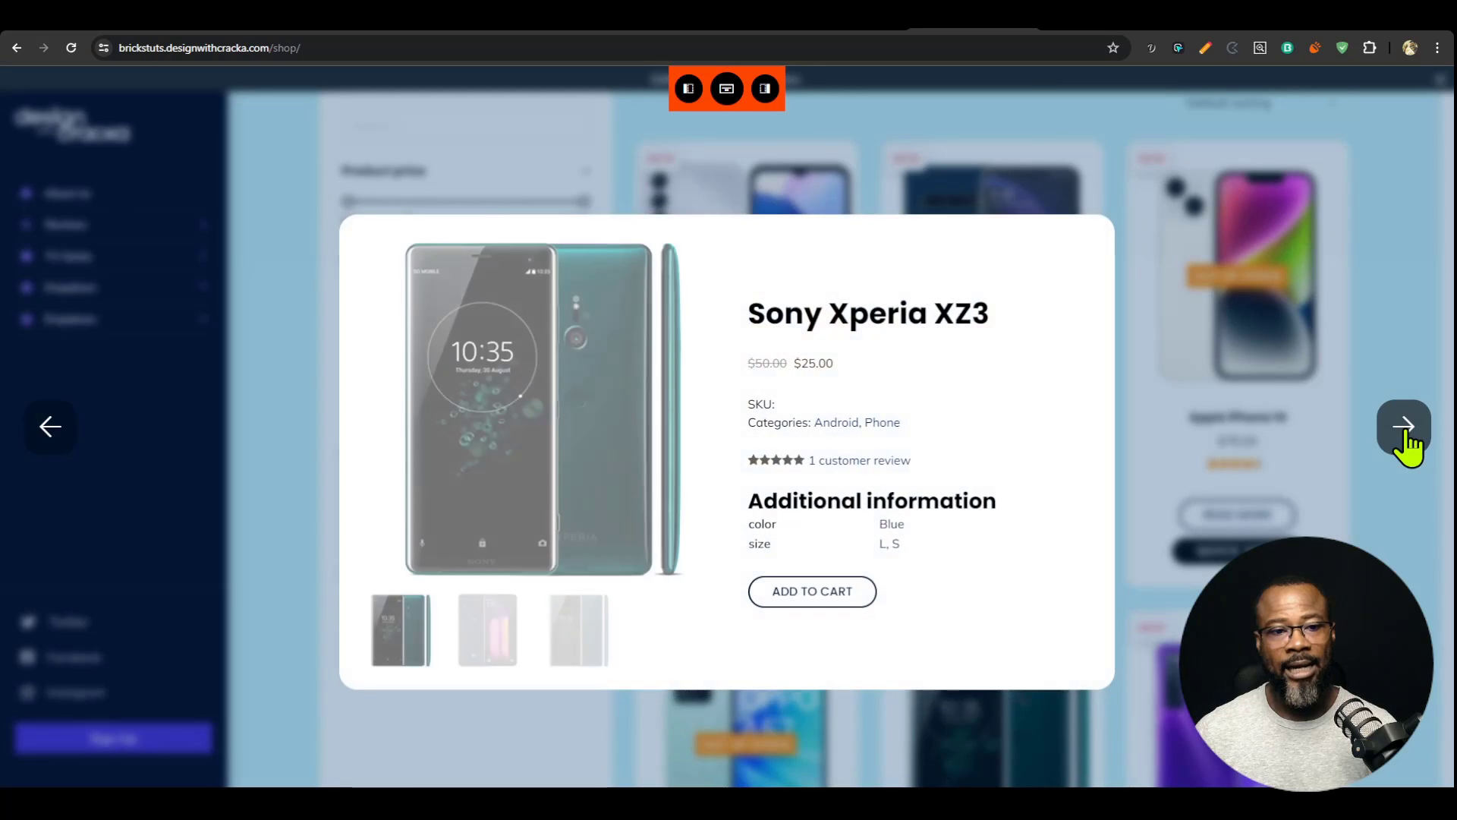
pyautogui.click(1405, 445)
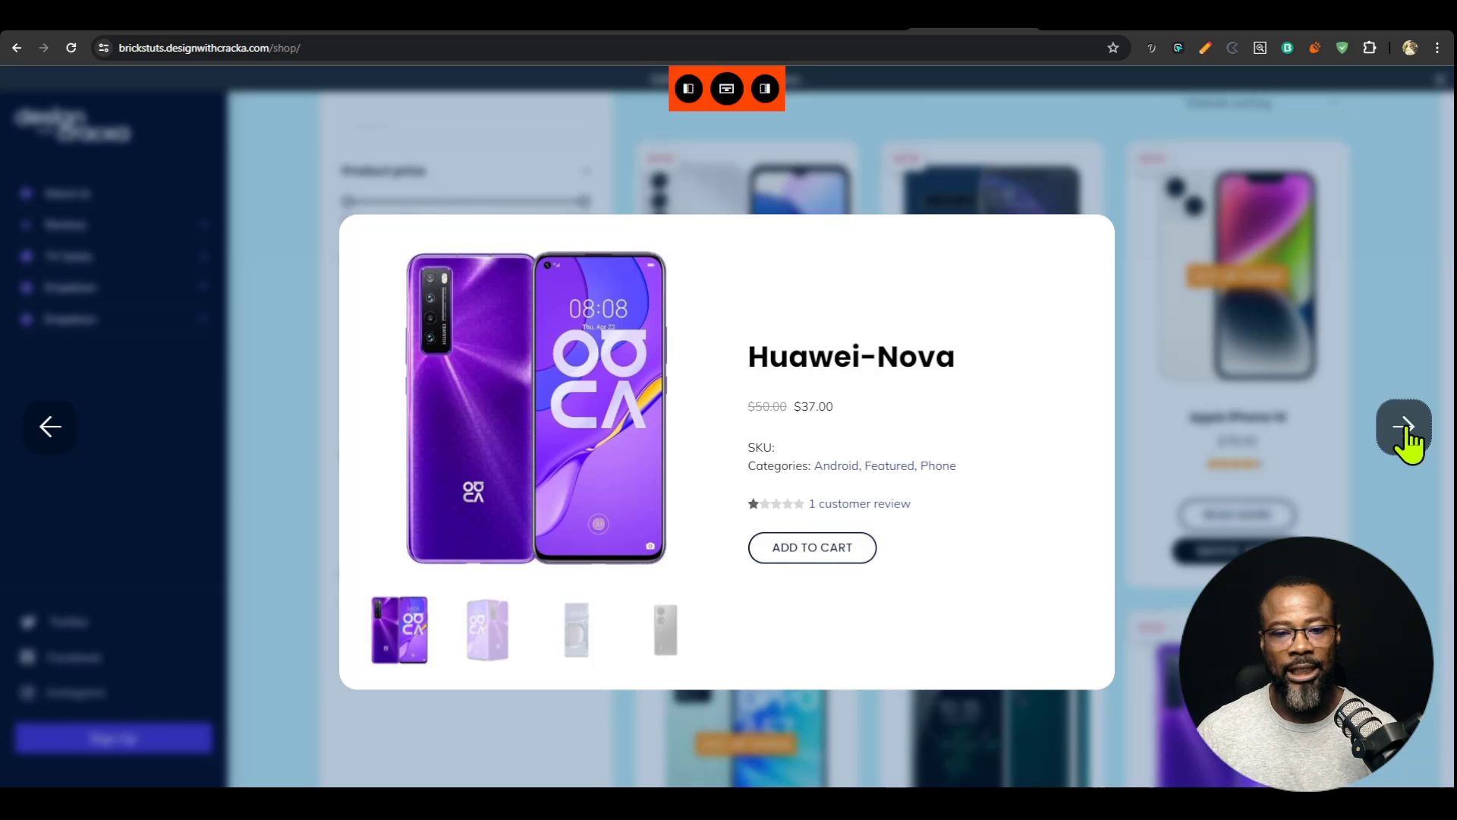
pyautogui.click(48, 431)
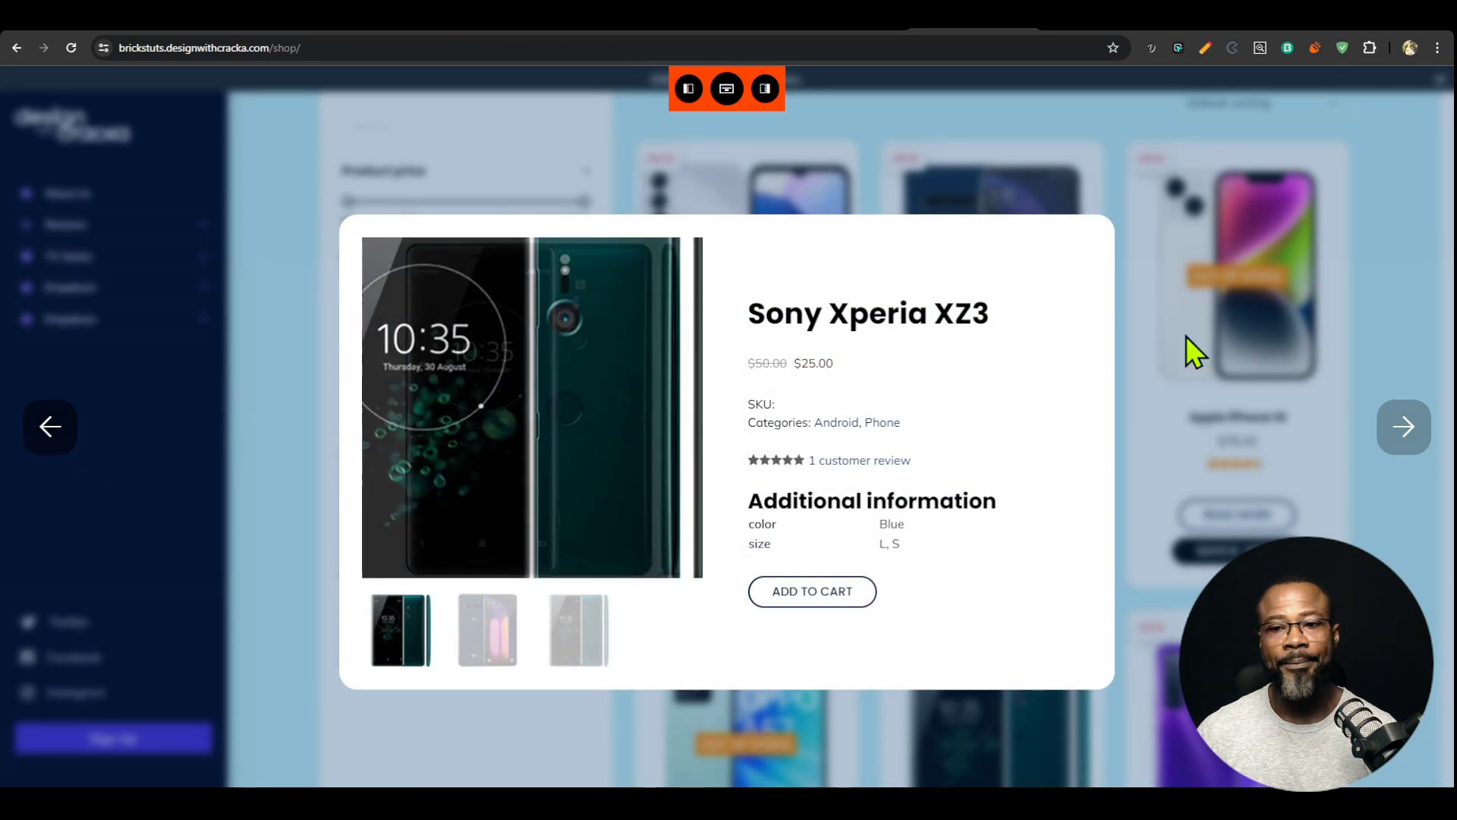
pyautogui.click(1392, 327)
# Step: Open and close the quick views of the Sony Xperia XZ3, Oppo One and Apple iPhone 14 from their product cards
pyautogui.scroll(-5, 1100, 455)
pyautogui.click(1051, 725)
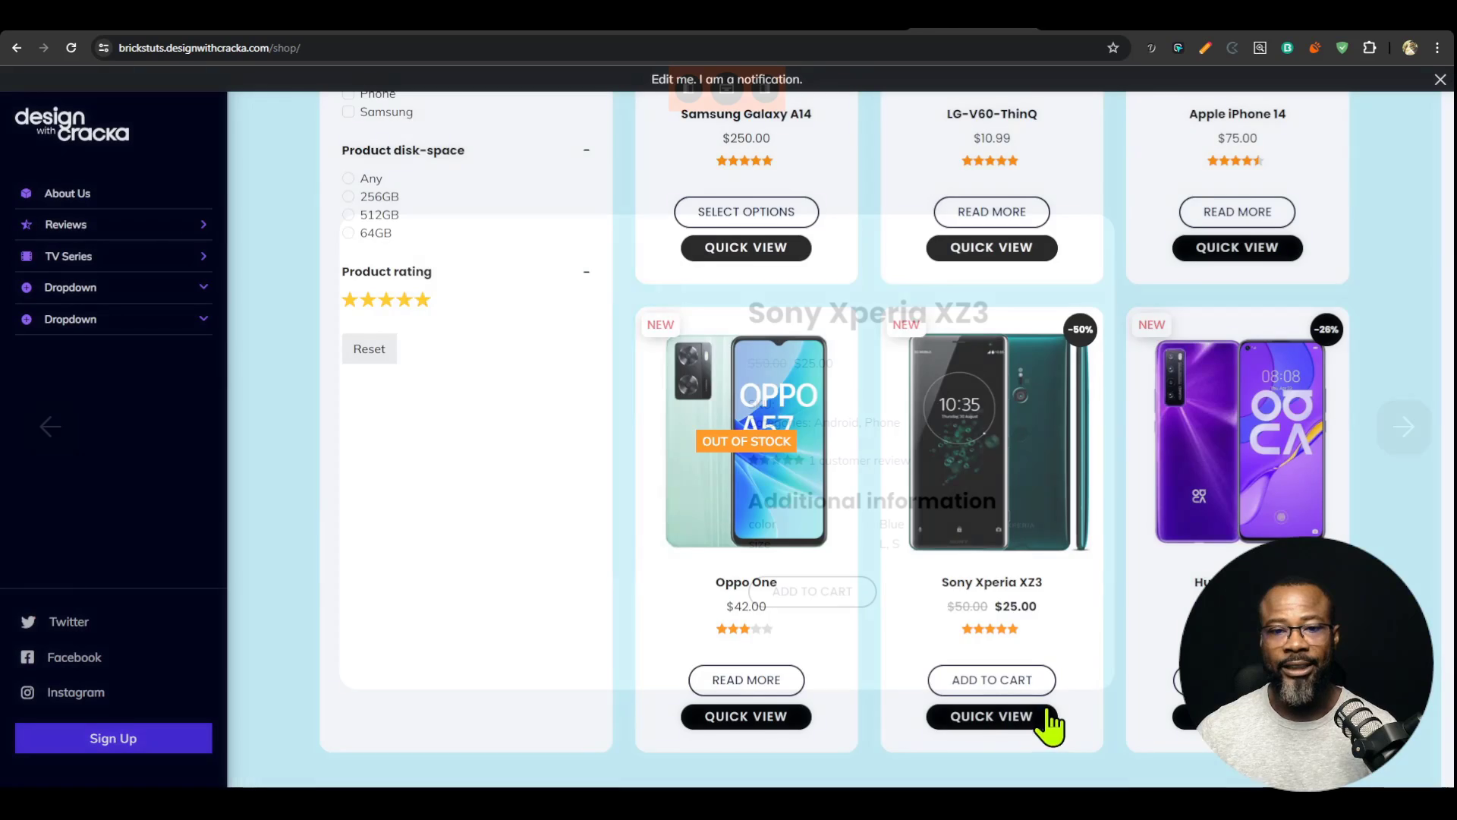
pyautogui.click(1210, 283)
pyautogui.click(773, 721)
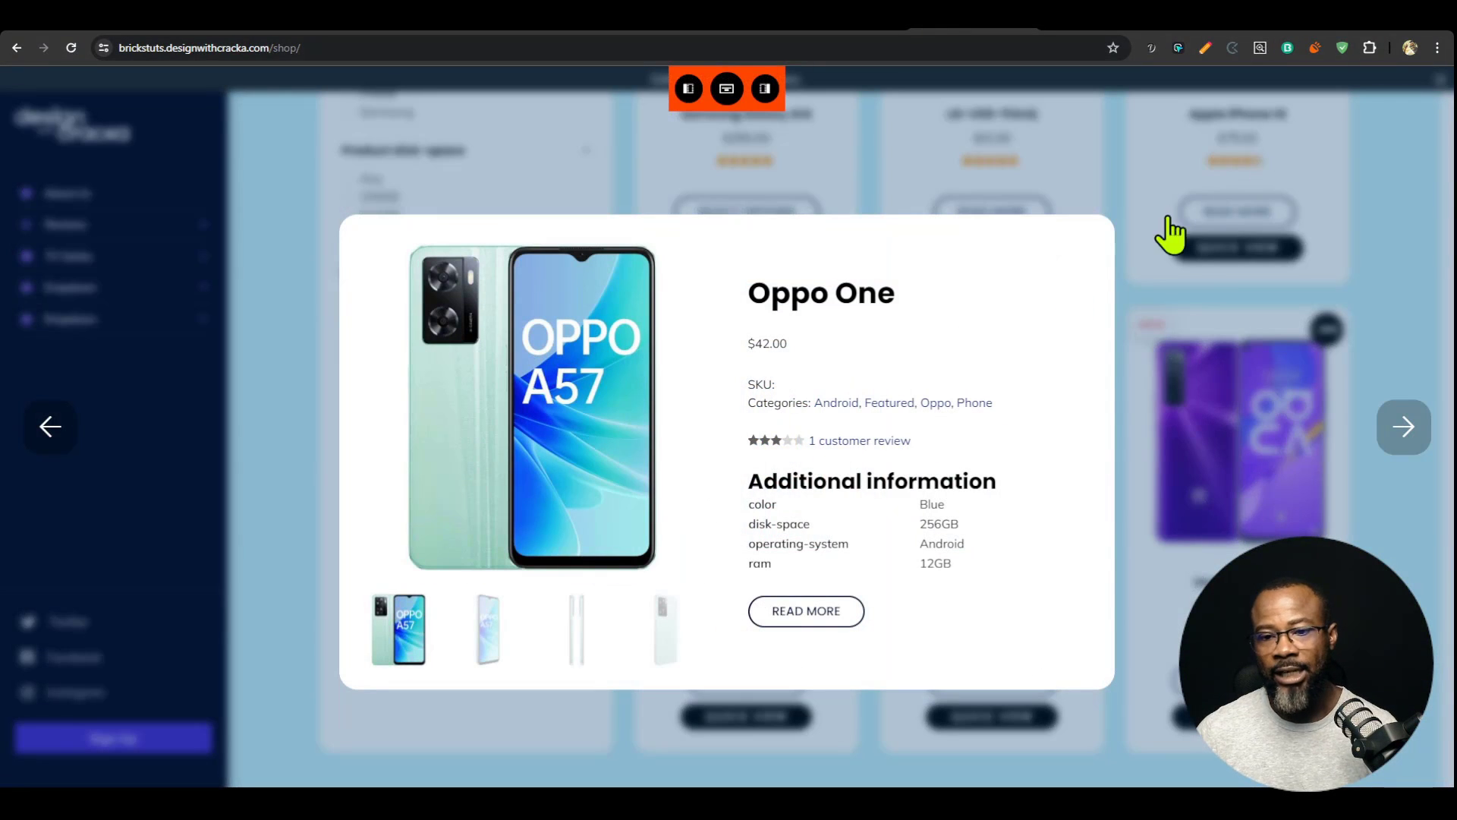
pyautogui.click(1381, 201)
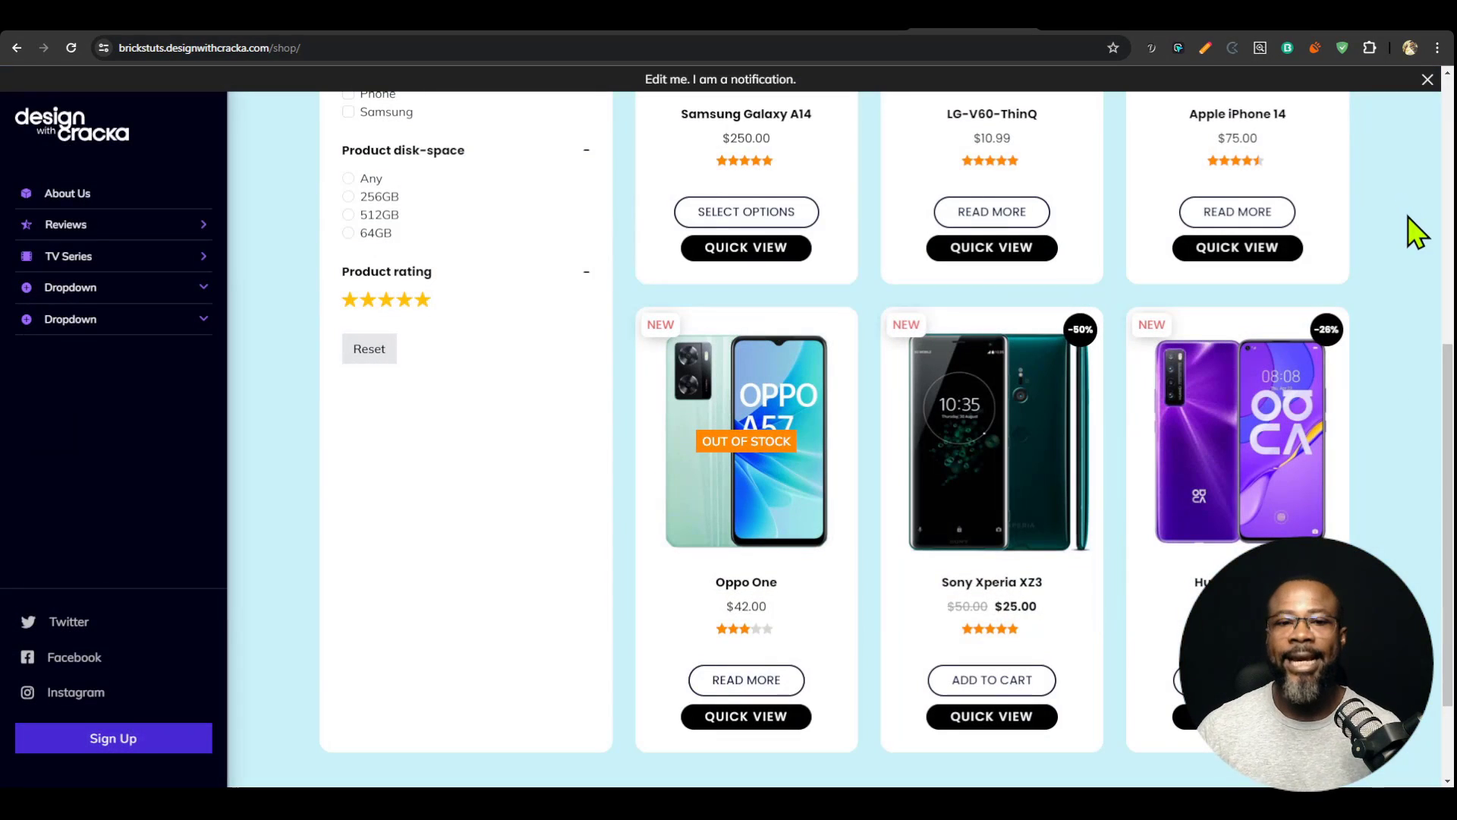
pyautogui.click(1239, 254)
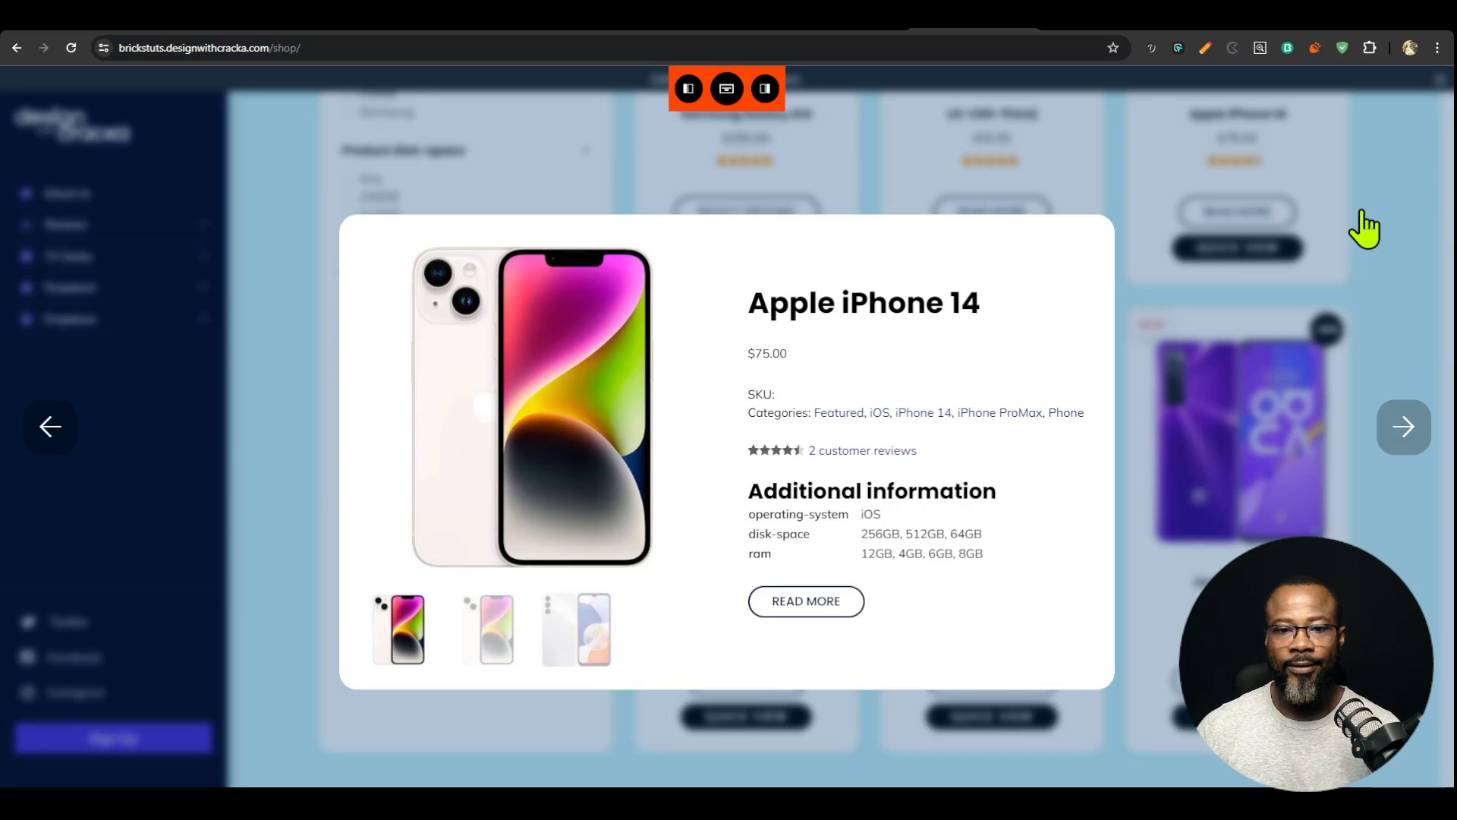
pyautogui.click(1409, 220)
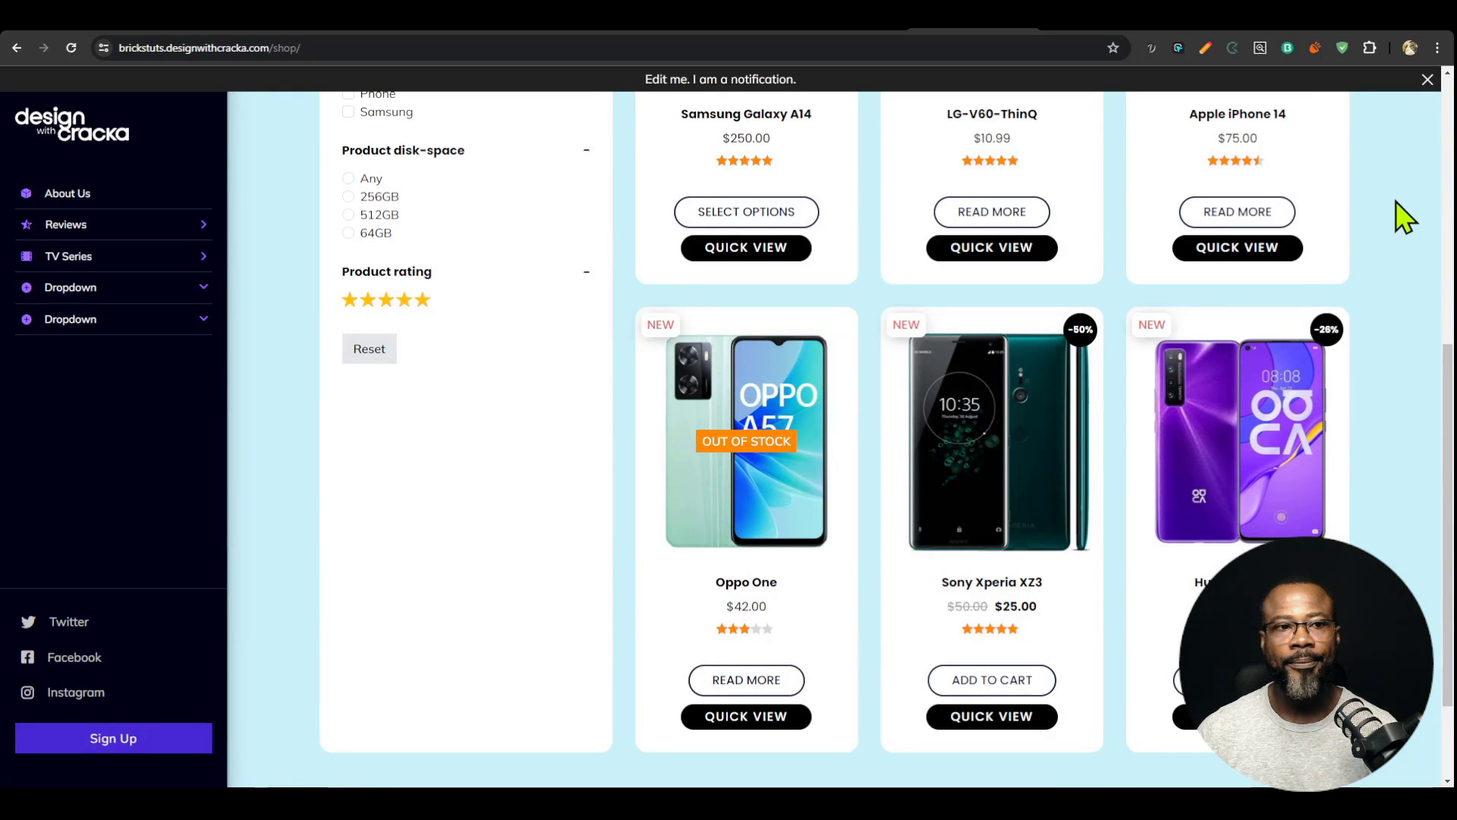
# Step: Switch to the quick-view-tuts page in the Bricks editor, inspect the product loop's Column and image block, and collapse the Container
pyautogui.click(843, 29)
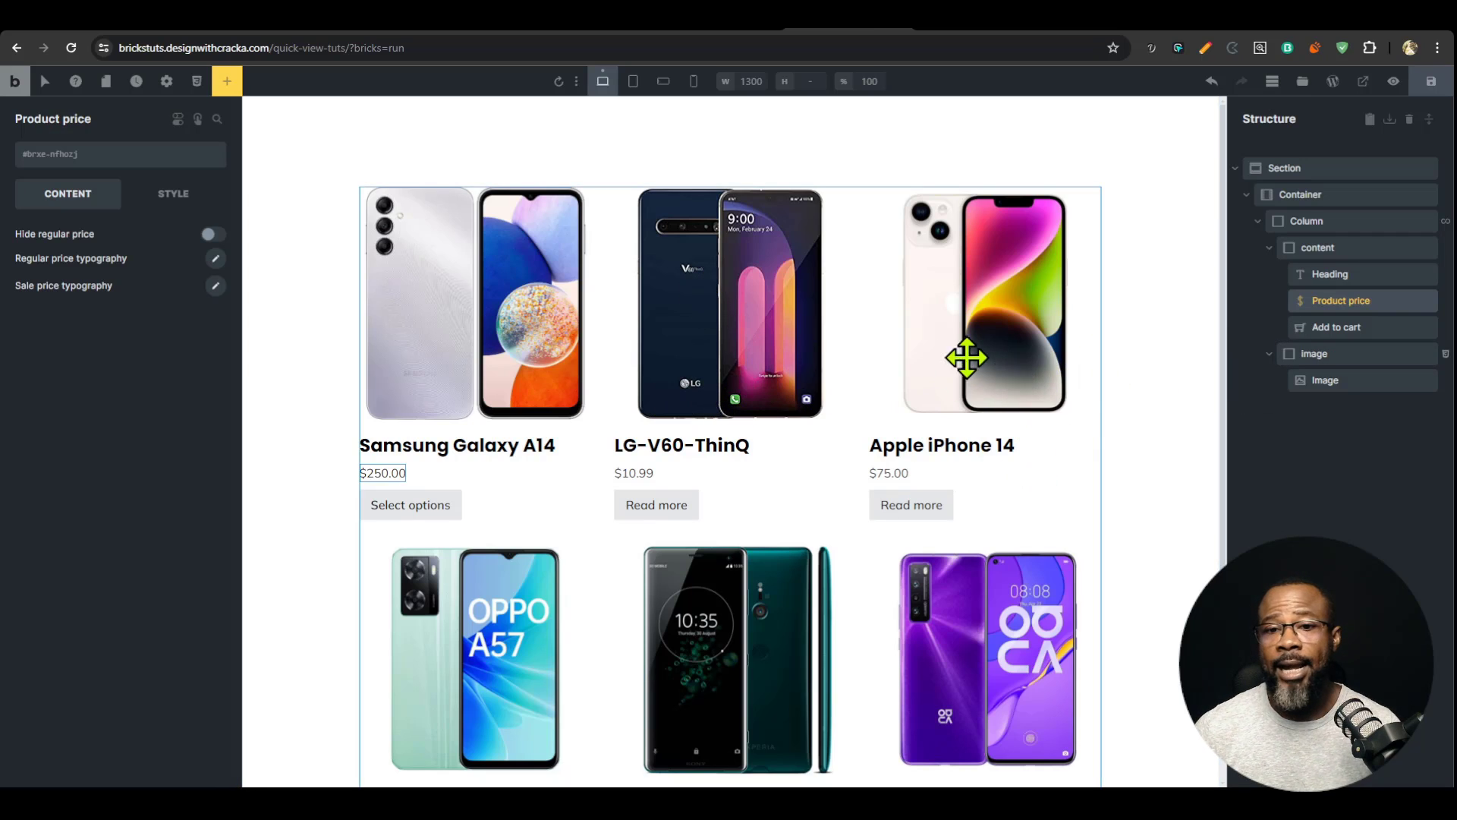
pyautogui.scroll(-1, 992, 440)
pyautogui.click(592, 303)
pyautogui.scroll(1, 527, 413)
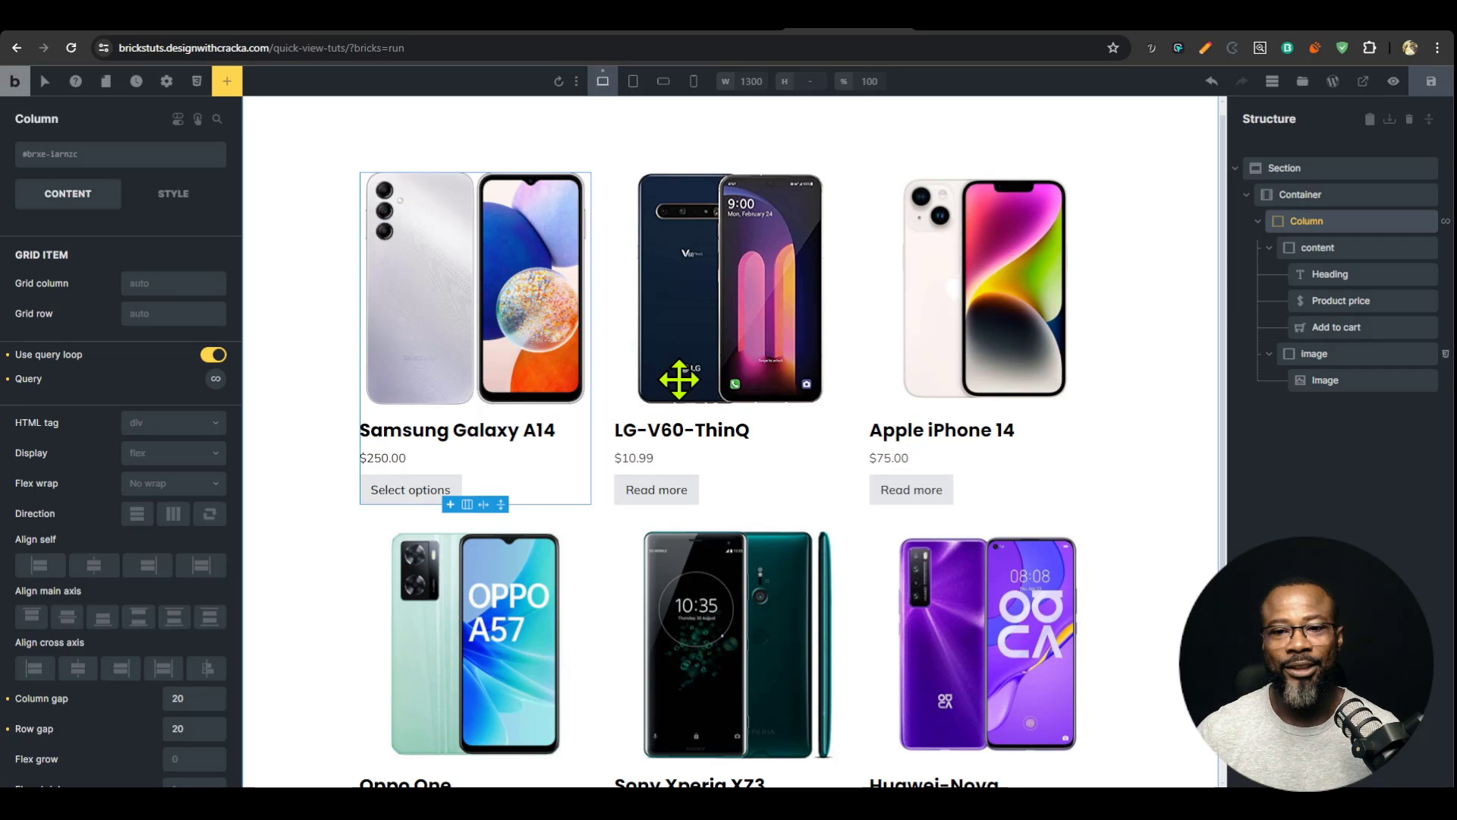
pyautogui.click(1283, 355)
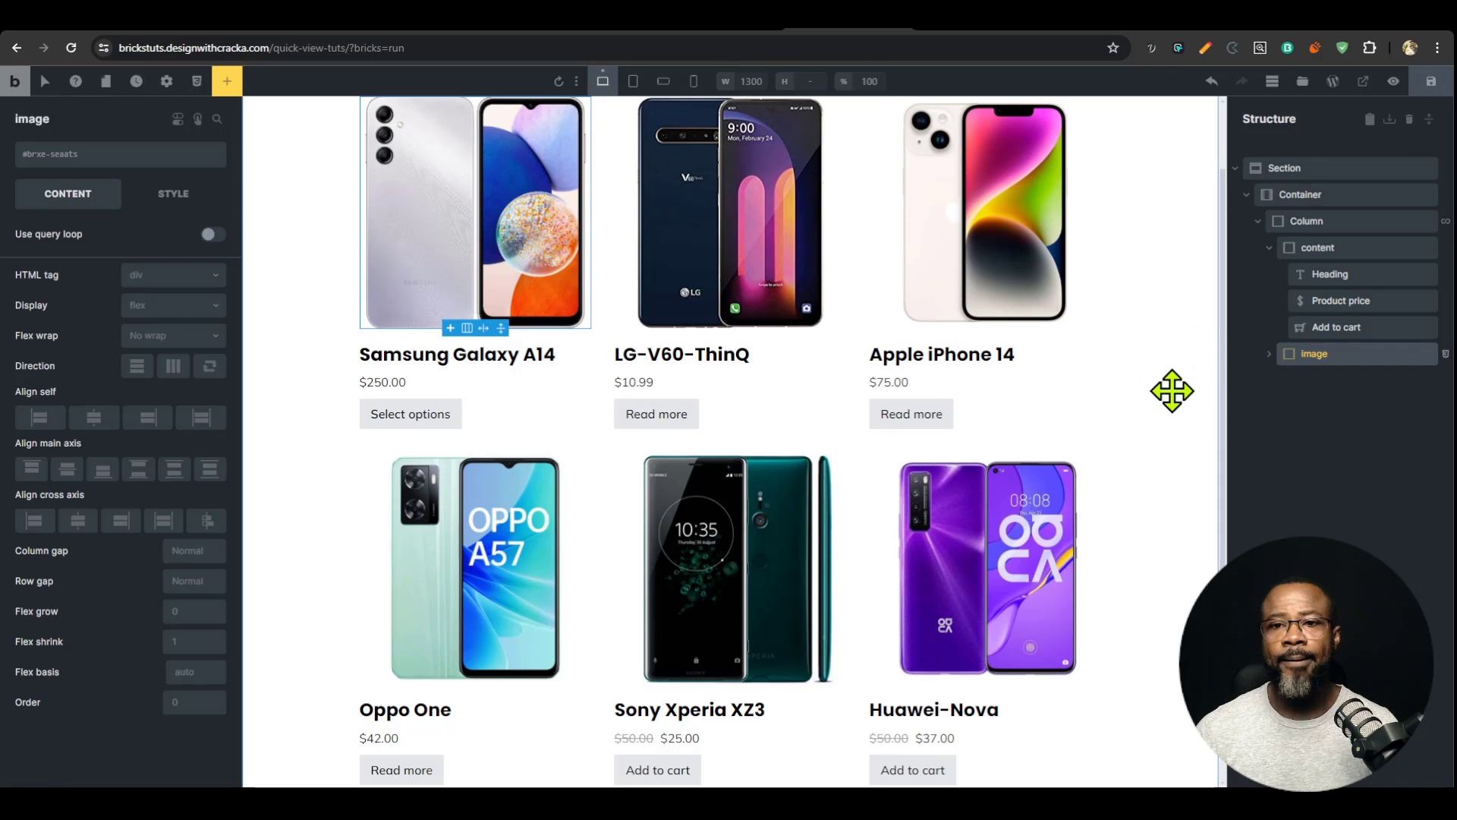
pyautogui.click(1248, 195)
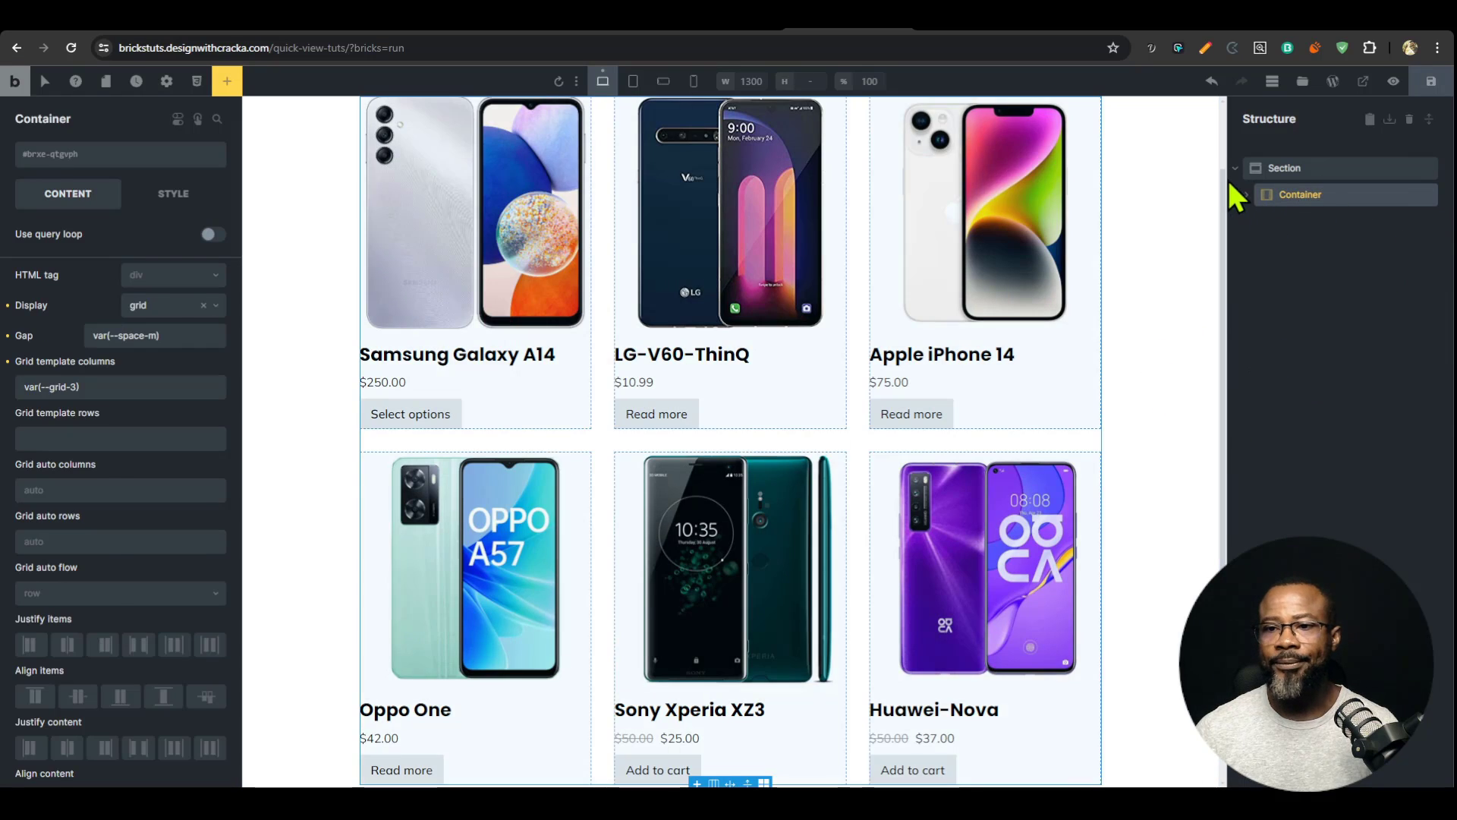
pyautogui.press('Escape')
# Step: Switch to the Gumroad product content, expand Dynamic Lightbox components v1.0 and download quick-view-button
pyautogui.click(470, 30)
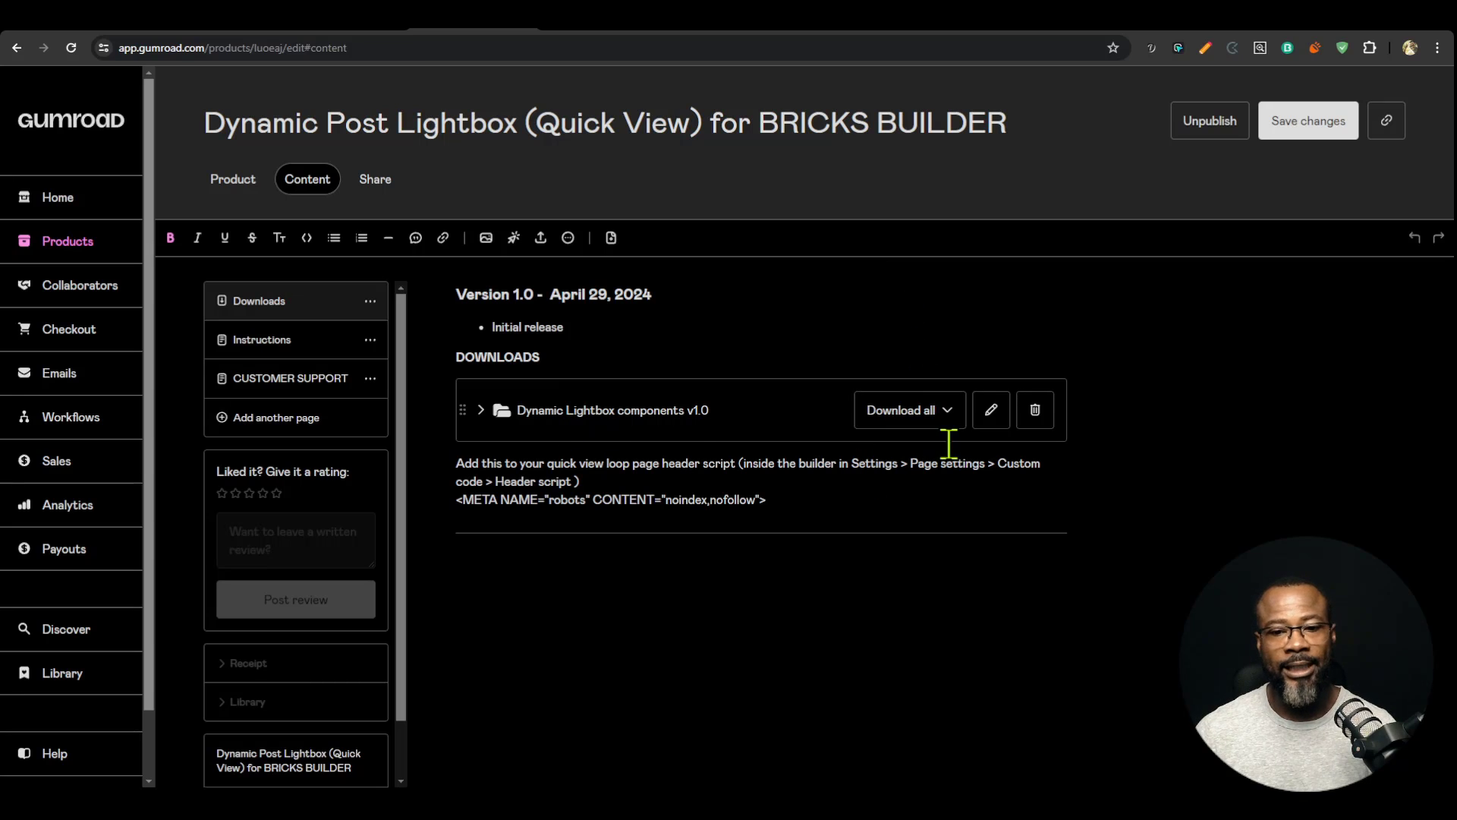
pyautogui.click(480, 410)
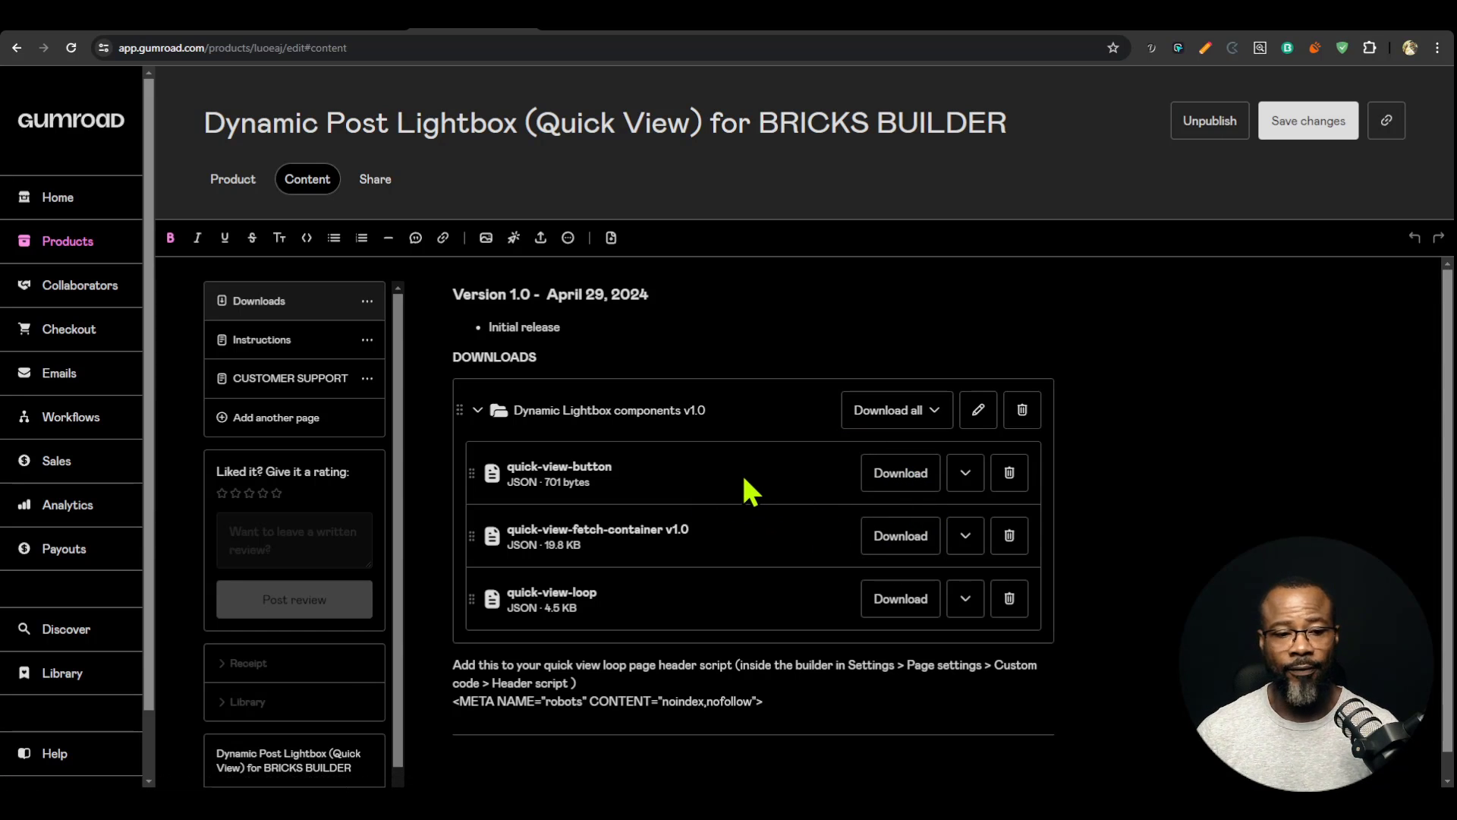
pyautogui.click(902, 479)
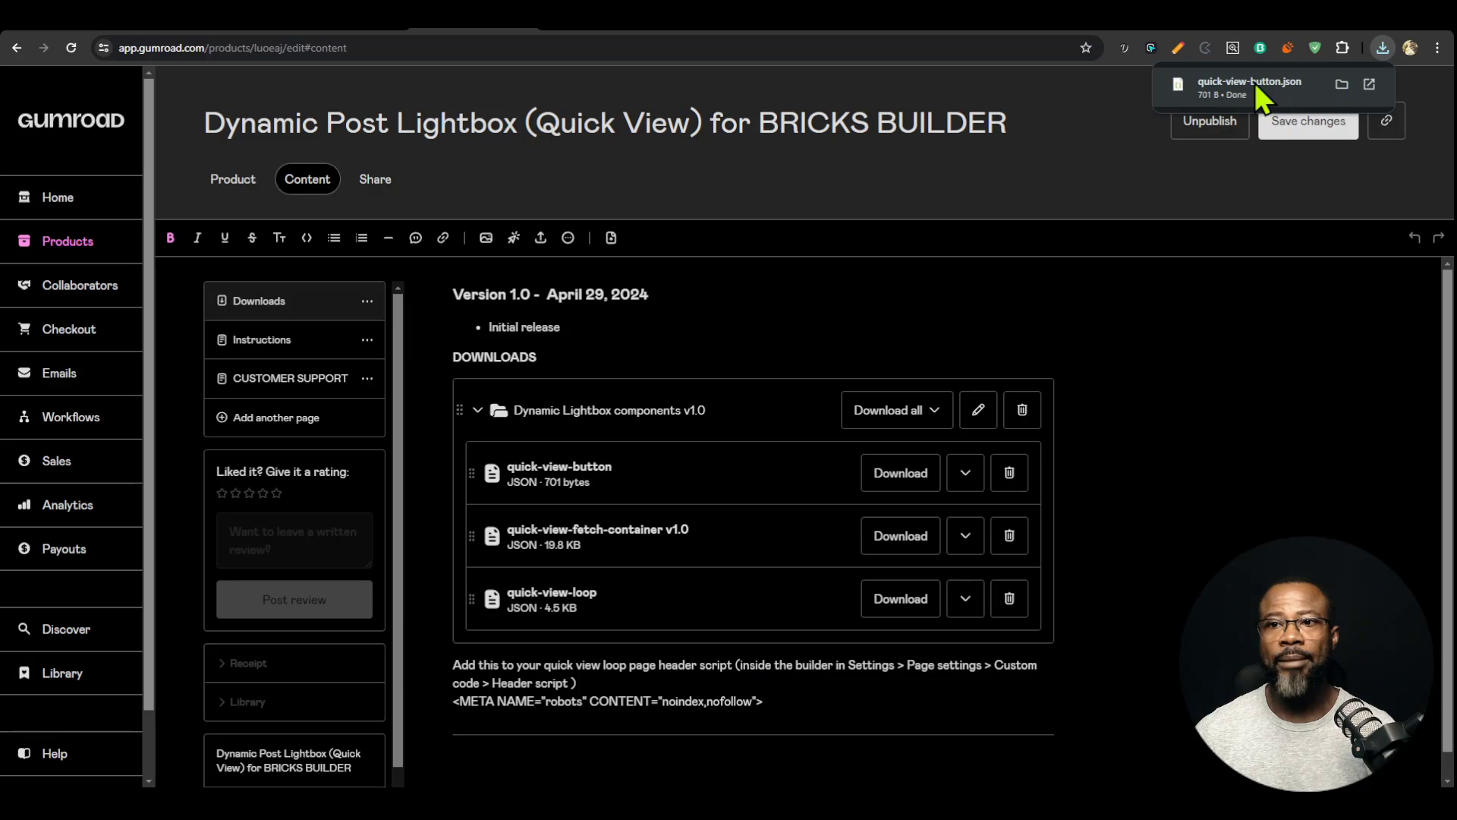
# Step: Copy the full contents of the downloaded quick-view-button.json and paste them at the Add to cart element of the Bricks product loop
pyautogui.click(1216, 87)
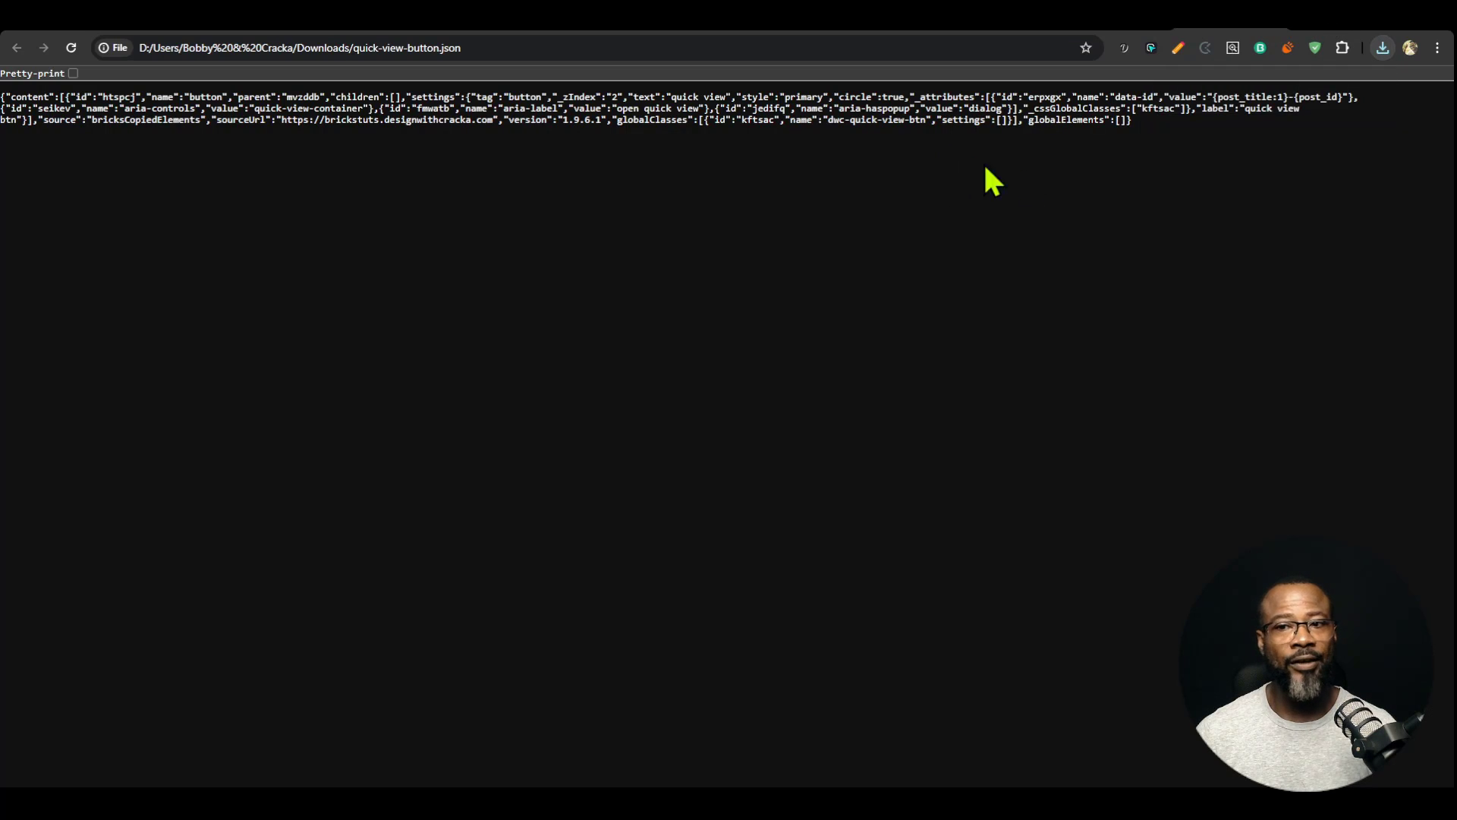
pyautogui.hotkey('ctrl', 'a')
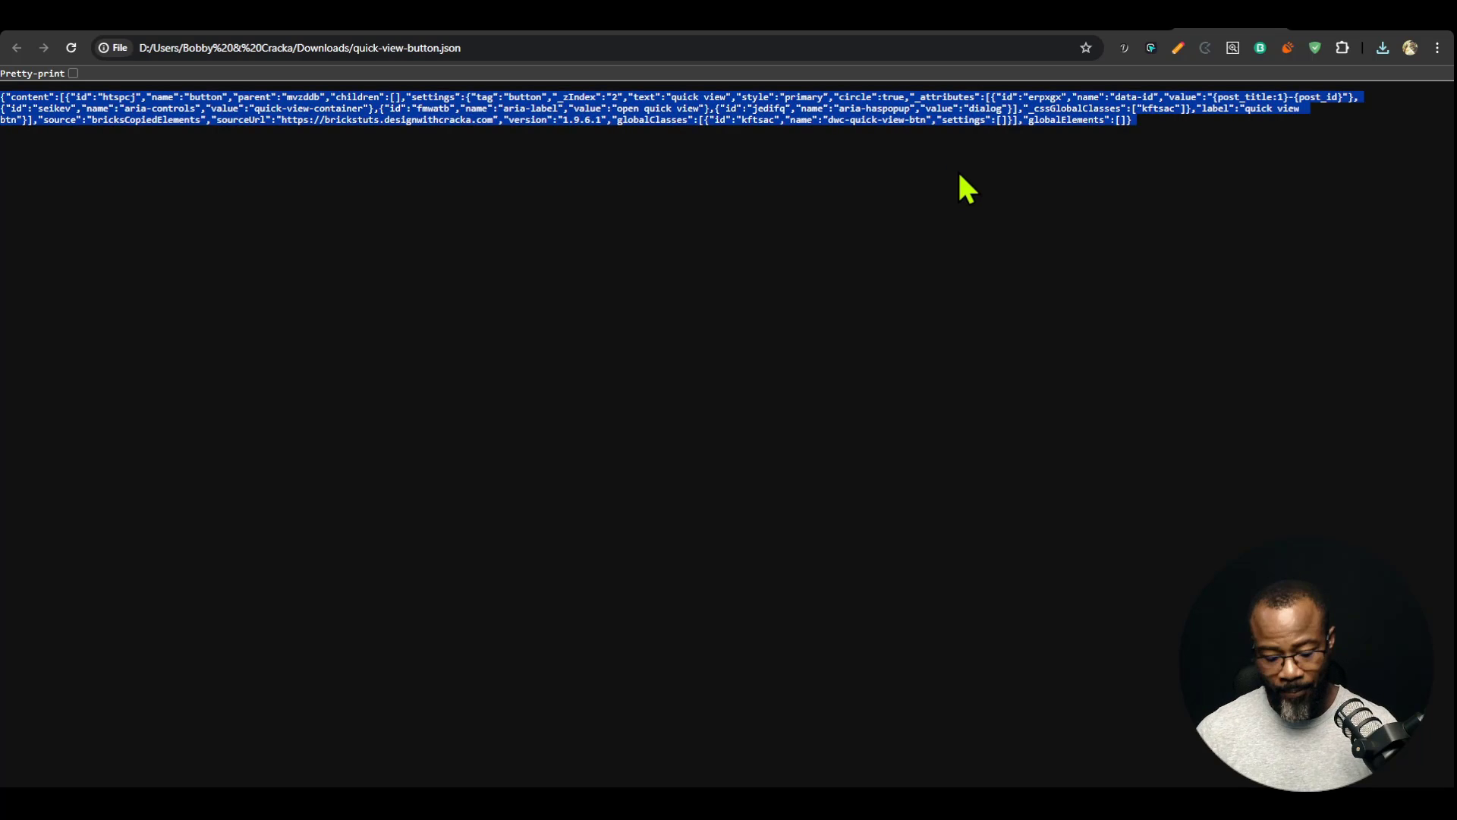
pyautogui.click(907, 30)
pyautogui.click(799, 29)
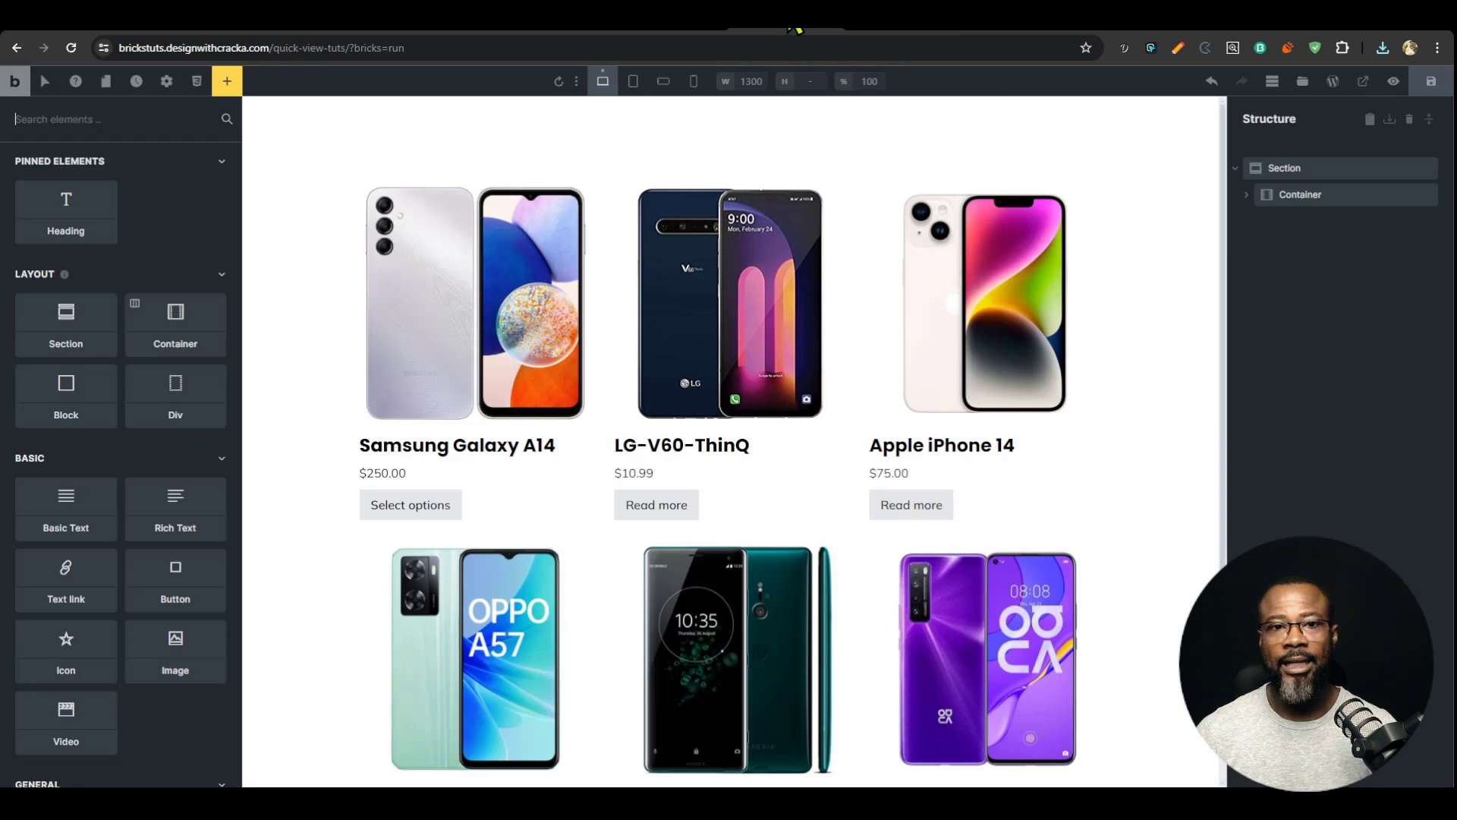
pyautogui.click(394, 504)
pyautogui.hotkey('ctrl', 'v')
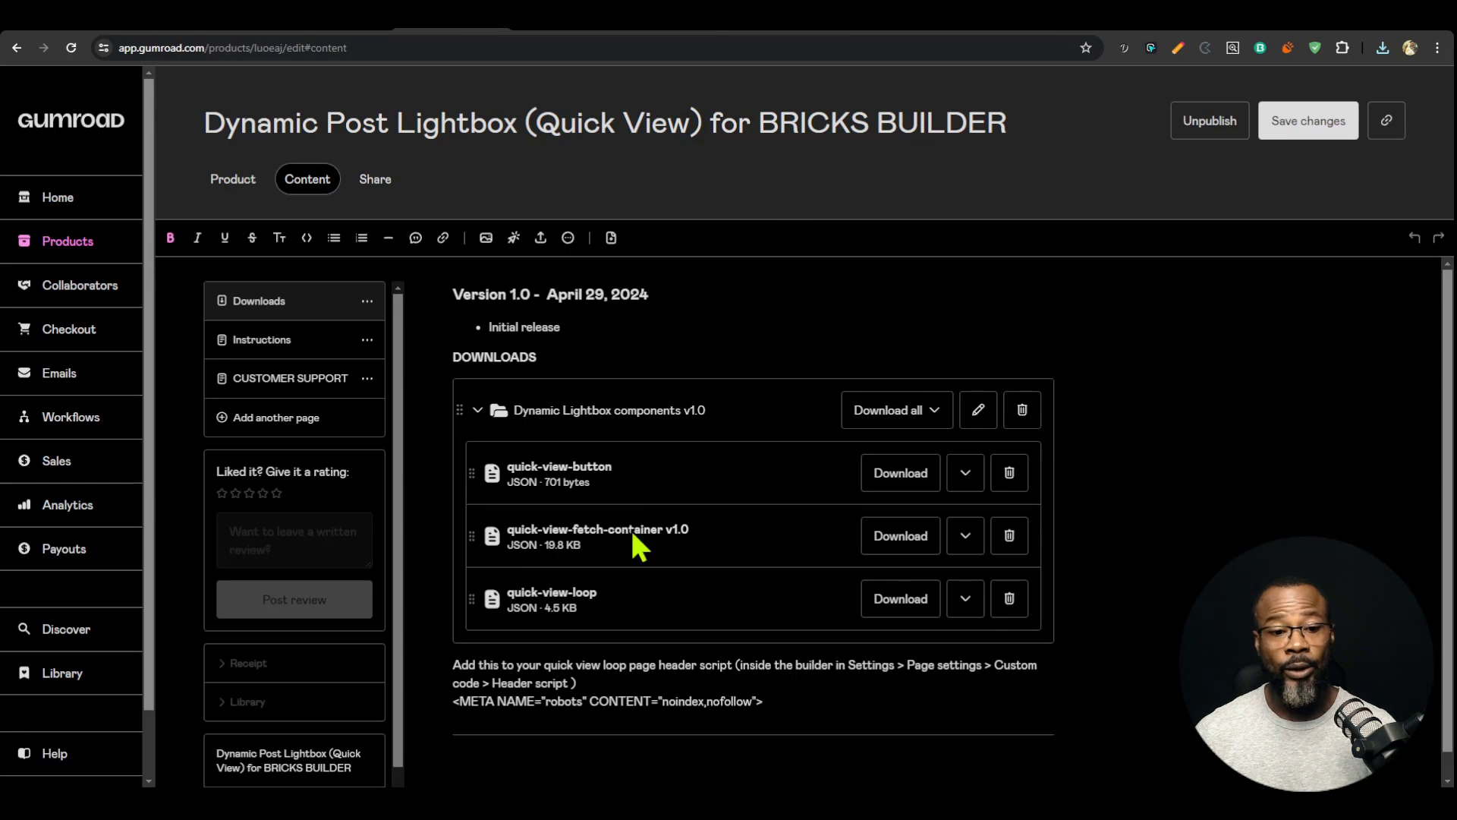
# Step: Download quick-view-fetch-container v1.0 from the Gumroad product content and copy the full contents of its JSON file
pyautogui.click(918, 540)
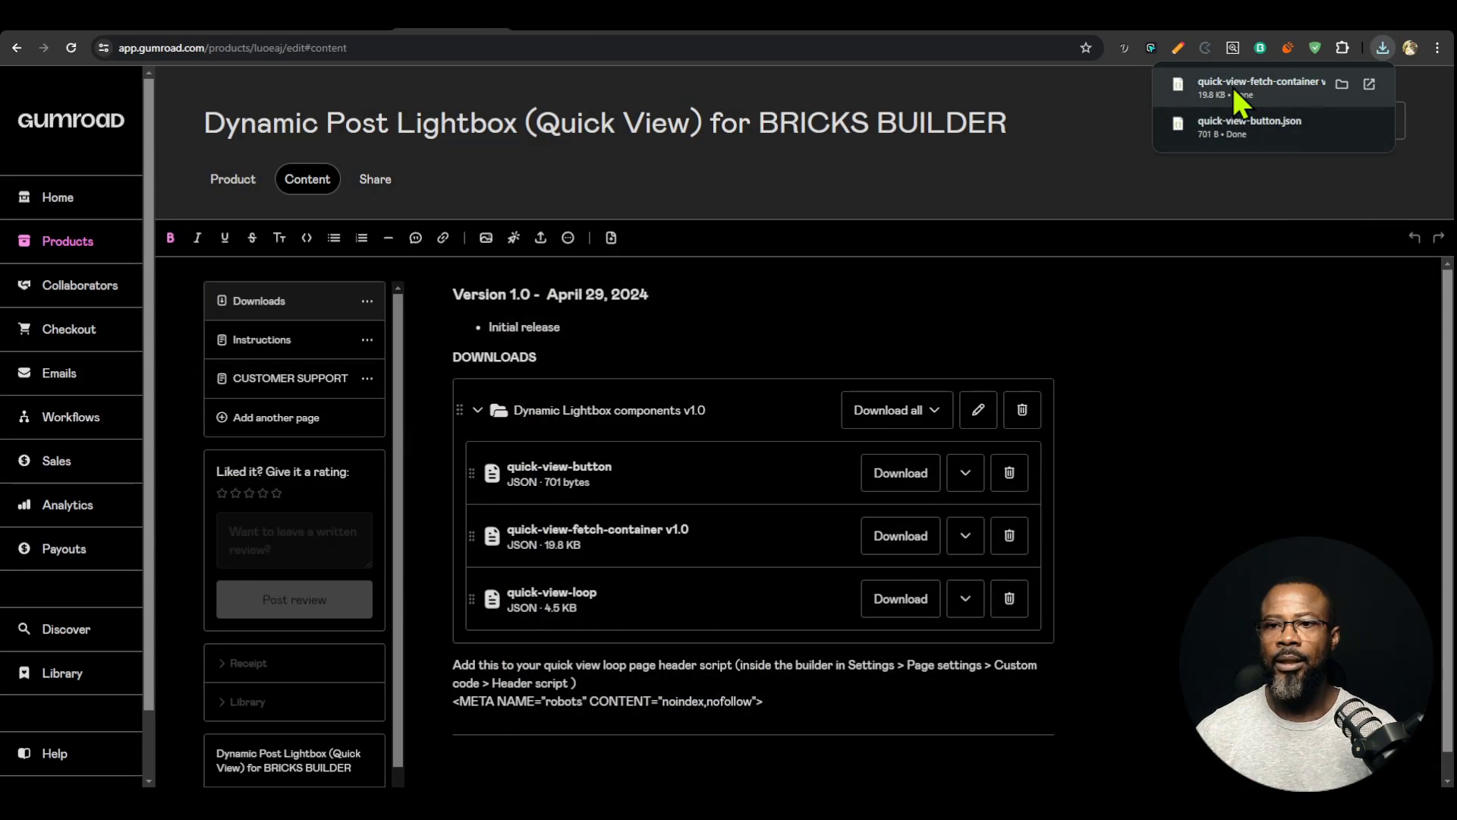
pyautogui.click(1218, 87)
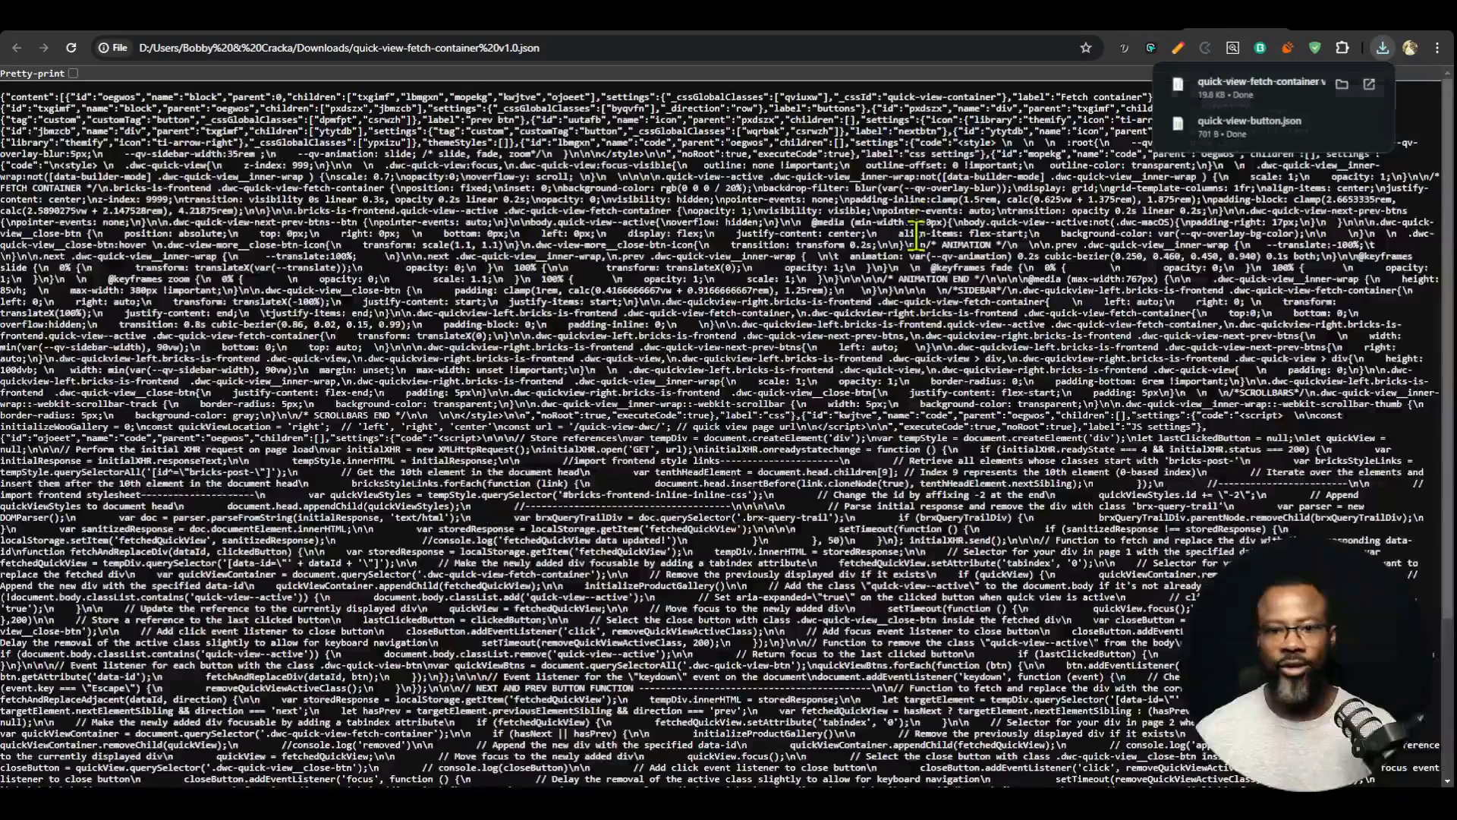
pyautogui.hotkey('ctrl', 'a')
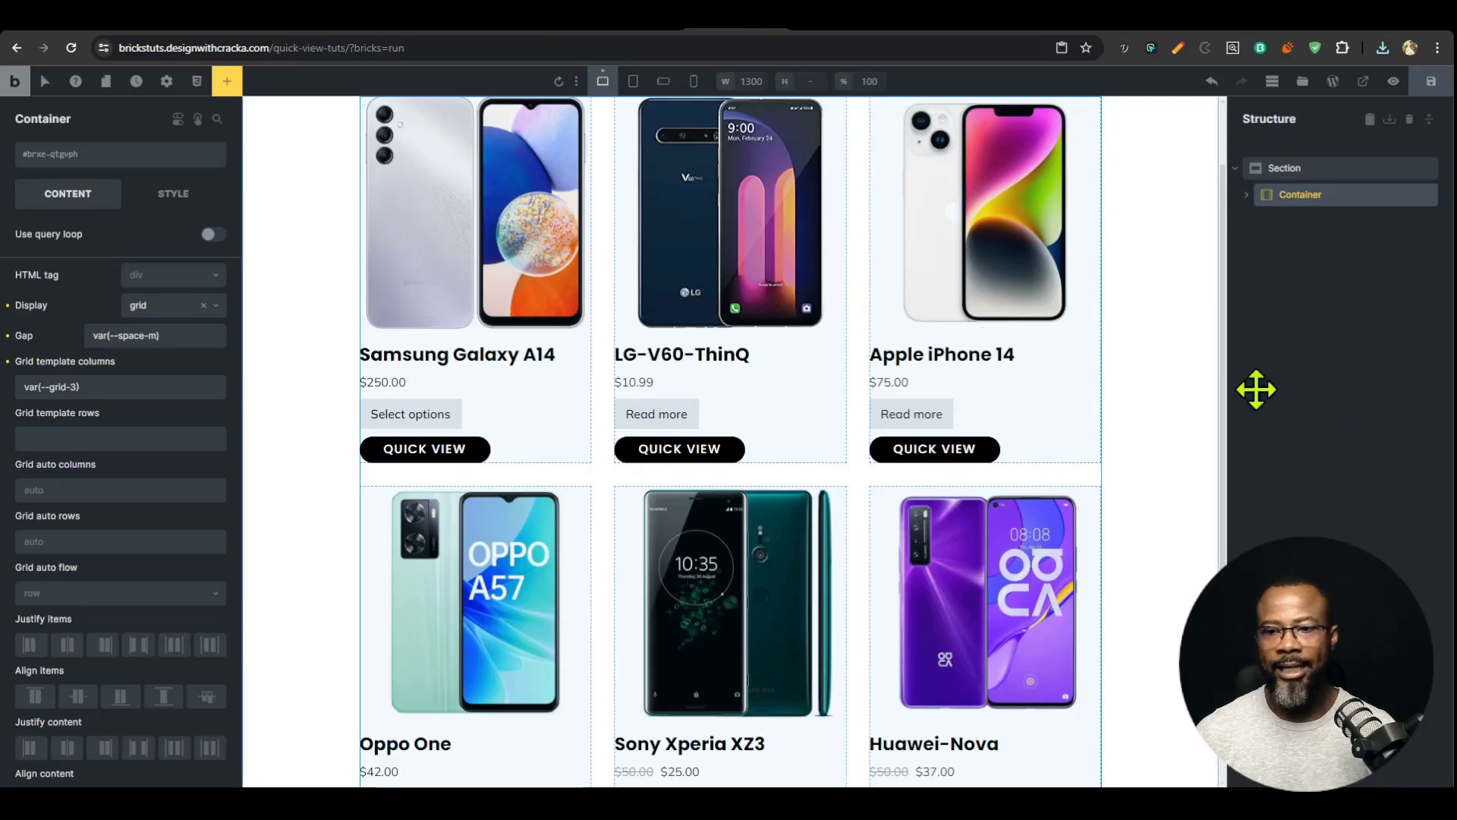
# Step: Switch to the quick-view-tuts page in Bricks, paste the copied fetch container at the root level of the structure and collapse the Section
pyautogui.click(1315, 263)
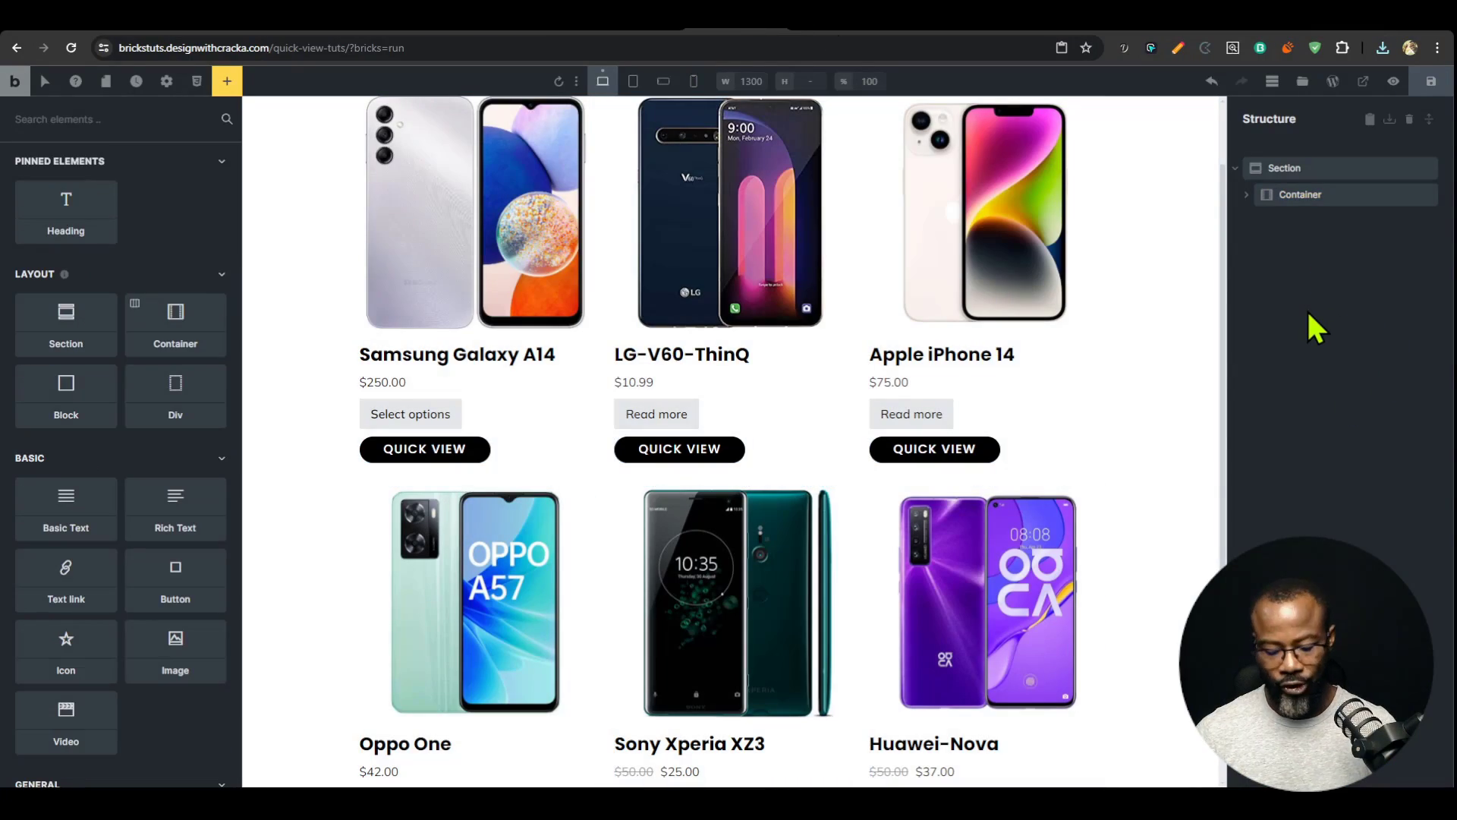
pyautogui.hotkey('ctrl', 'v')
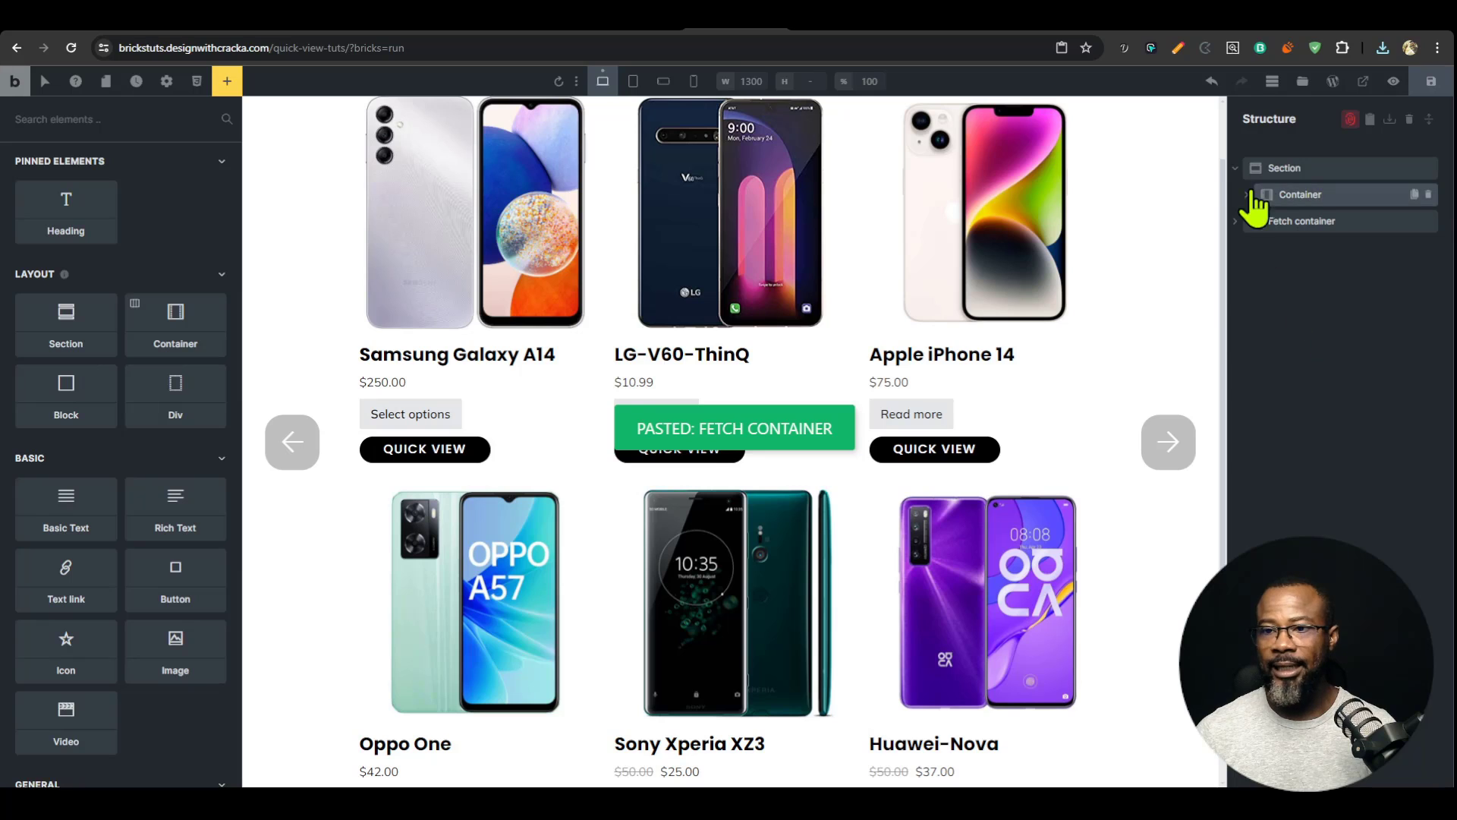
pyautogui.click(1243, 169)
pyautogui.click(1333, 266)
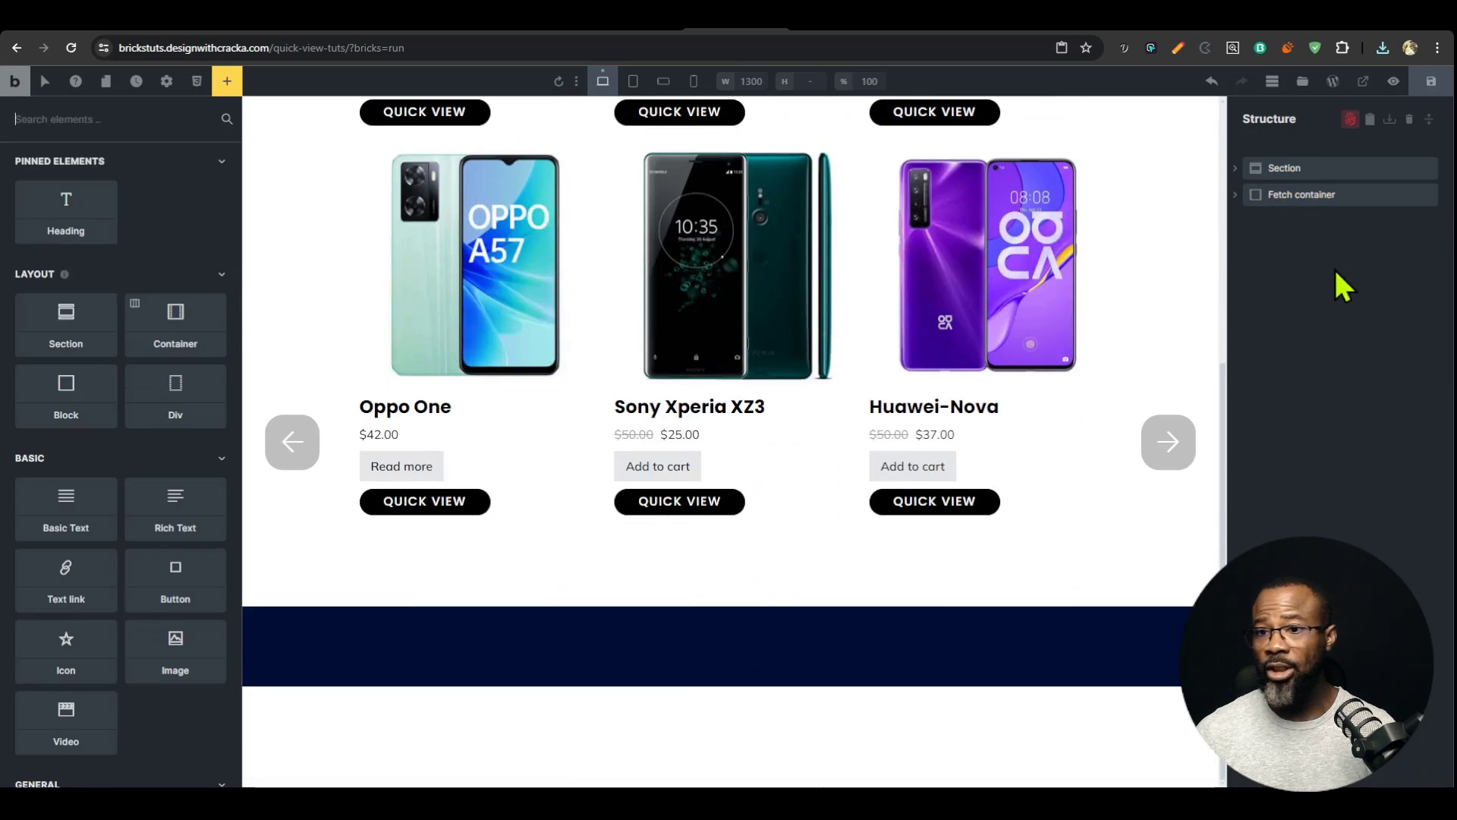
pyautogui.scroll(3, 927, 569)
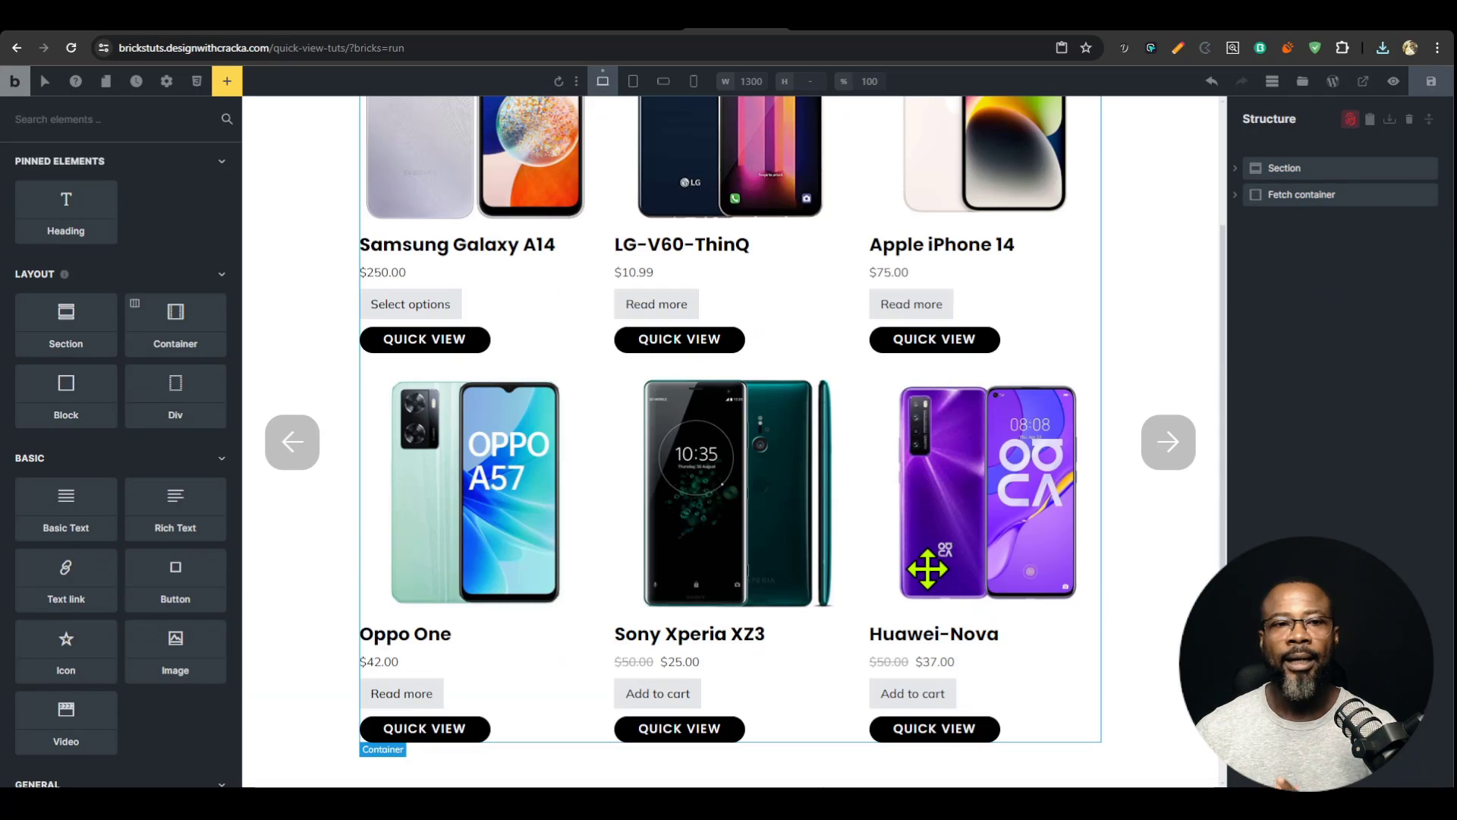
# Step: Switch to the demo shop page and open and close the LG-V60-ThinQ quick view
pyautogui.click(622, 35)
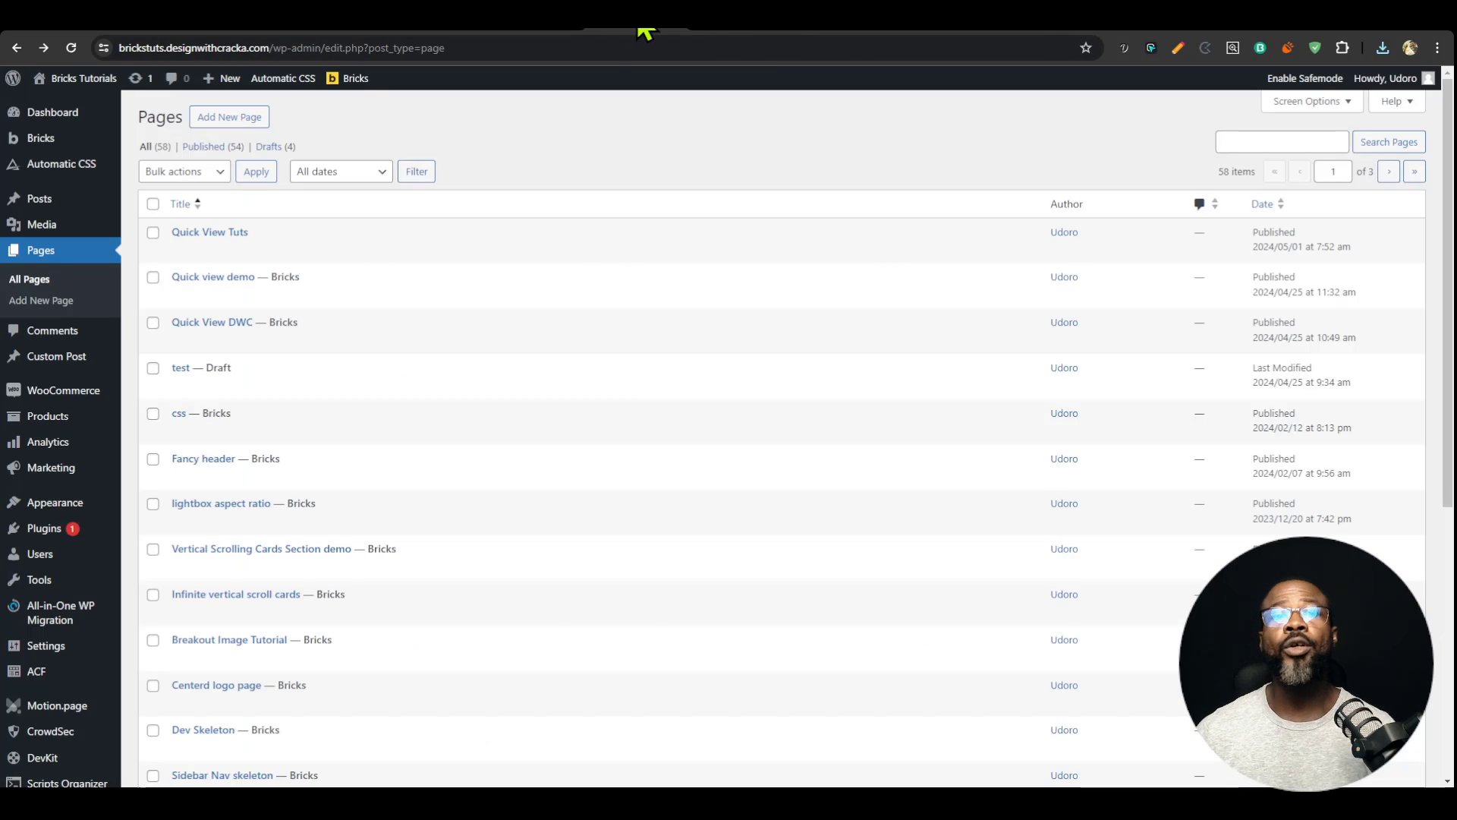
pyautogui.click(740, 34)
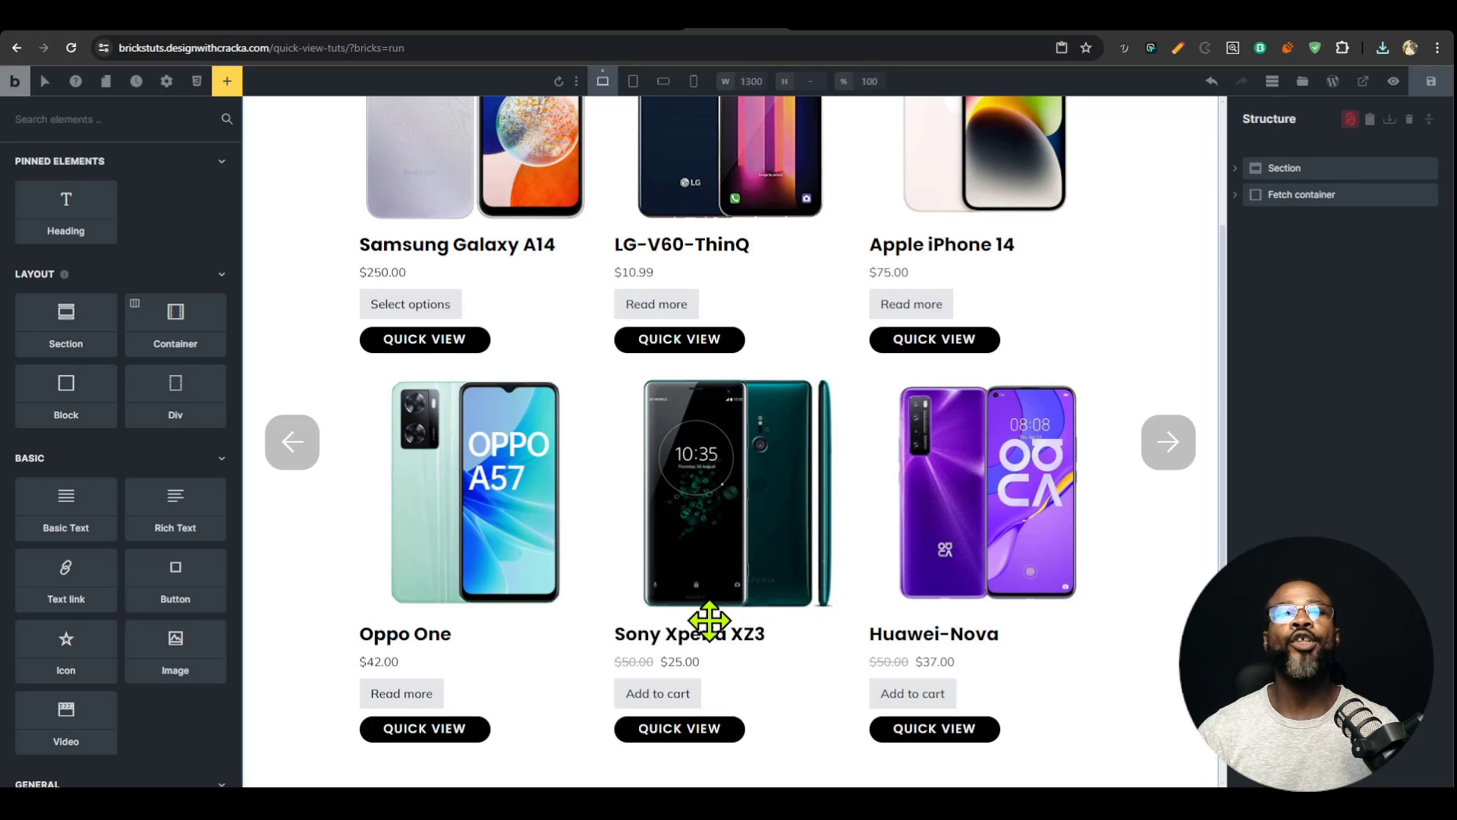
pyautogui.click(847, 31)
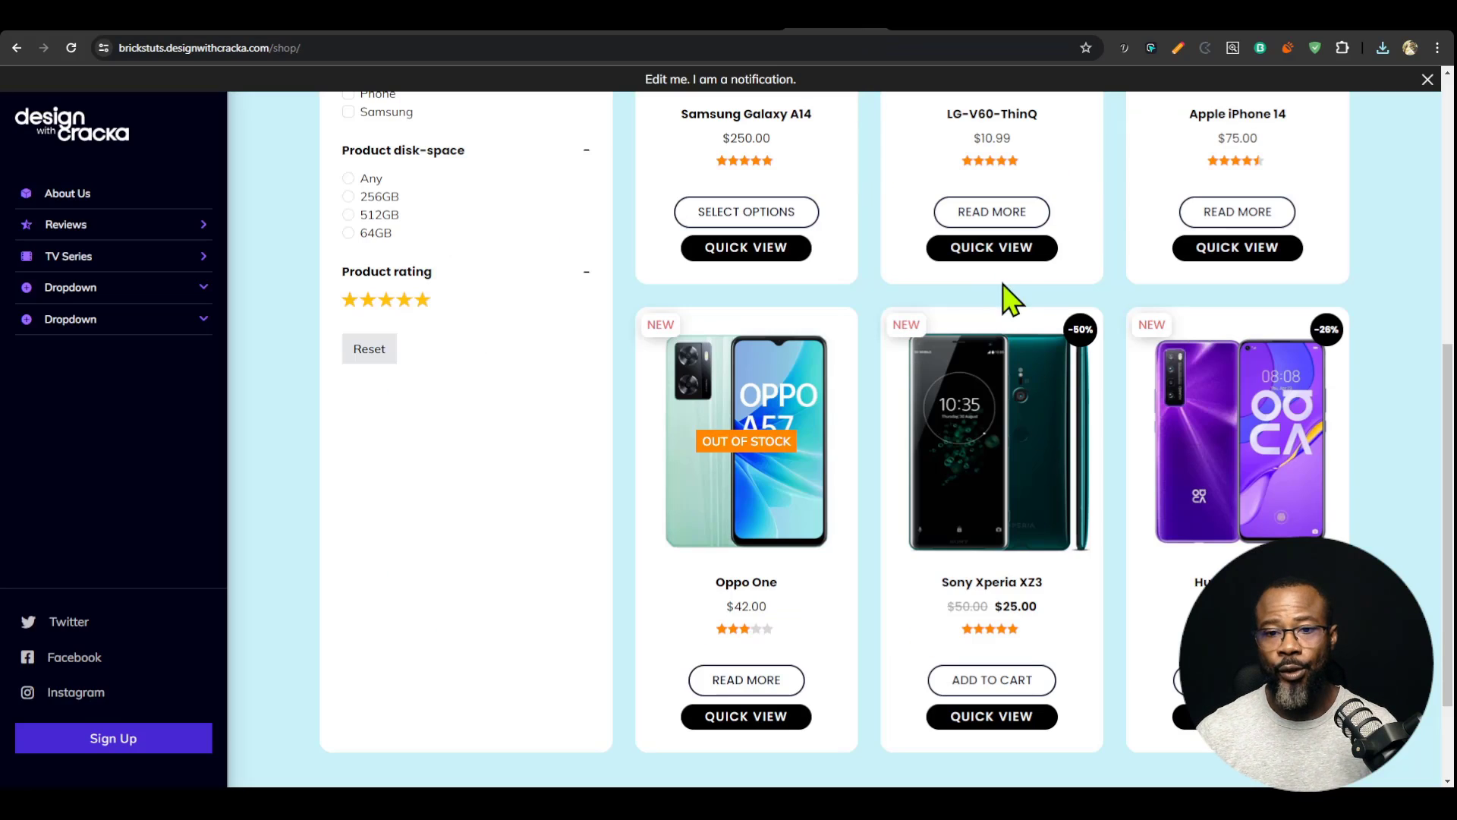
pyautogui.click(992, 250)
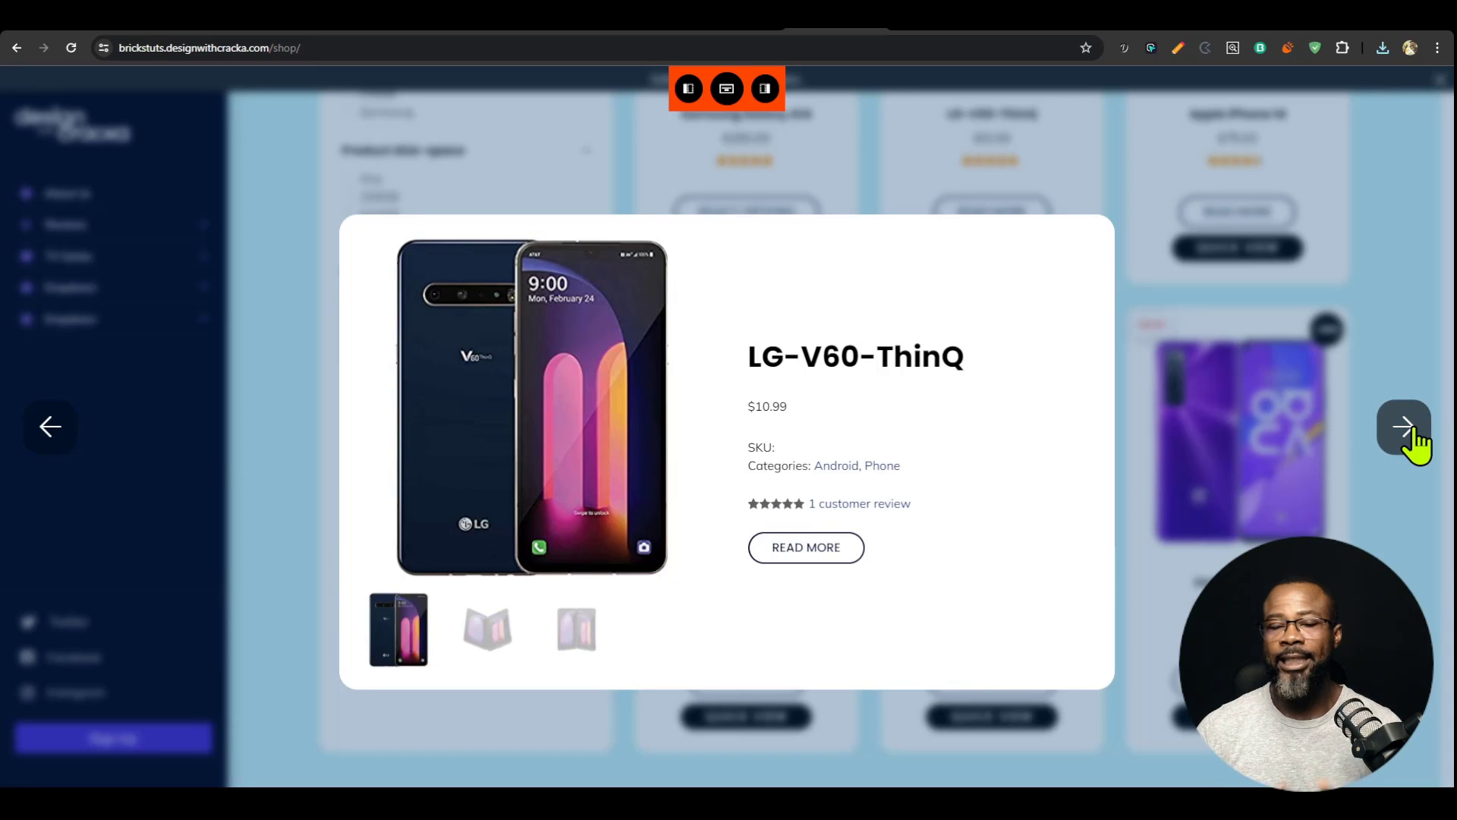
pyautogui.click(1350, 276)
# Step: Create a WordPress page titled "quick view src", publish it and open it for editing with Bricks
pyautogui.click(637, 31)
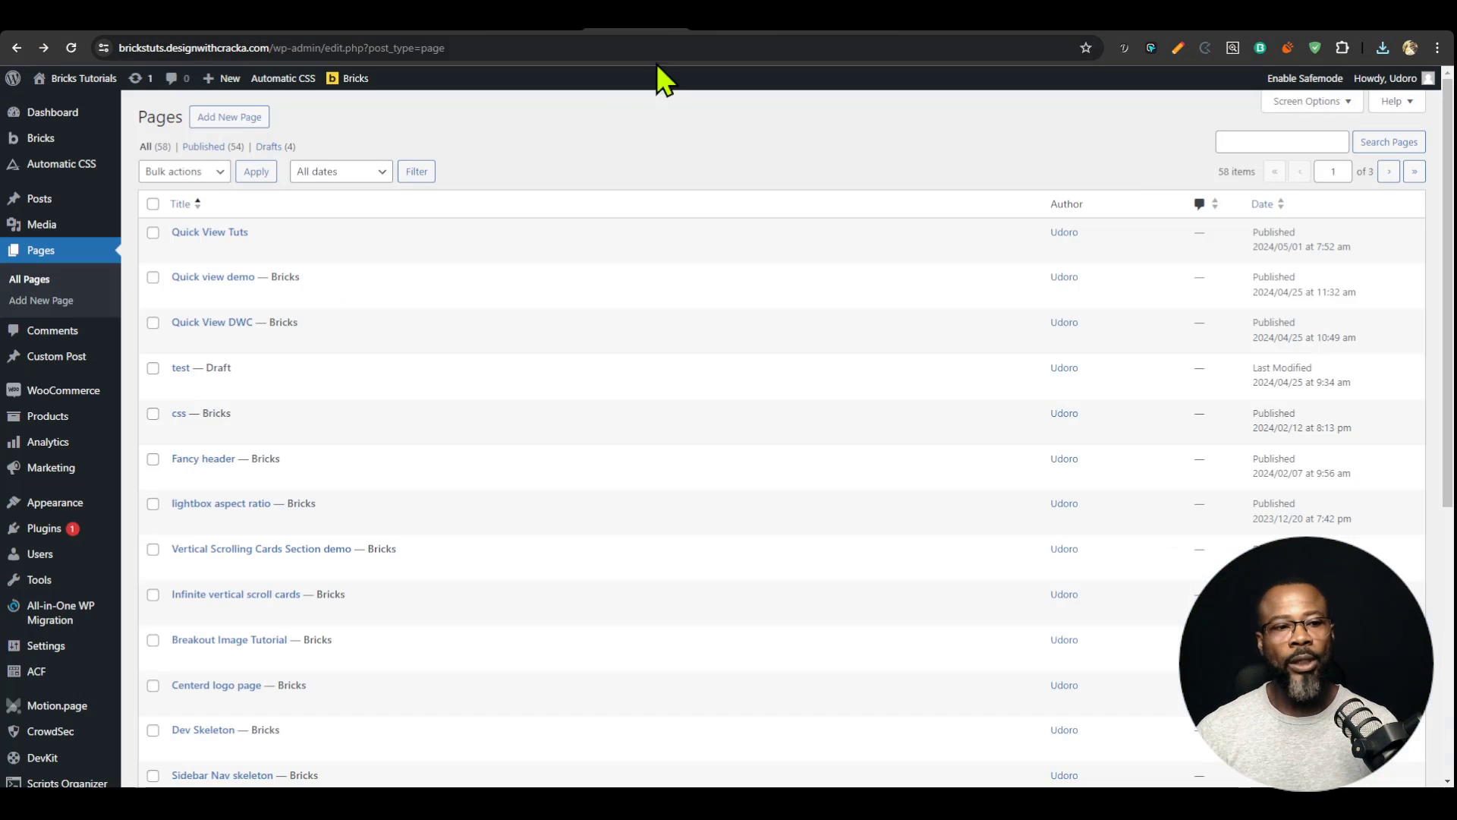
pyautogui.click(236, 119)
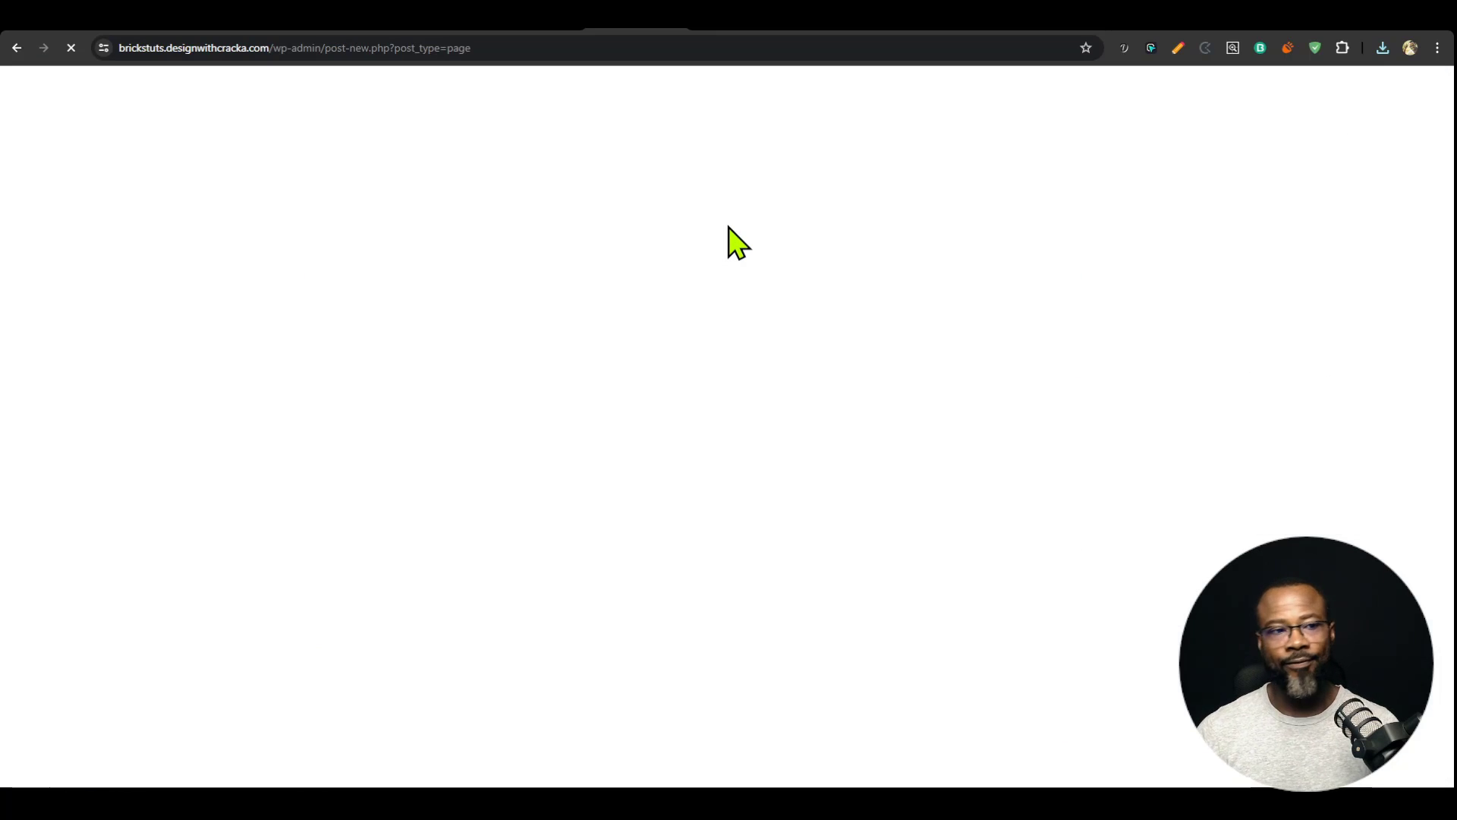
pyautogui.write('qui')
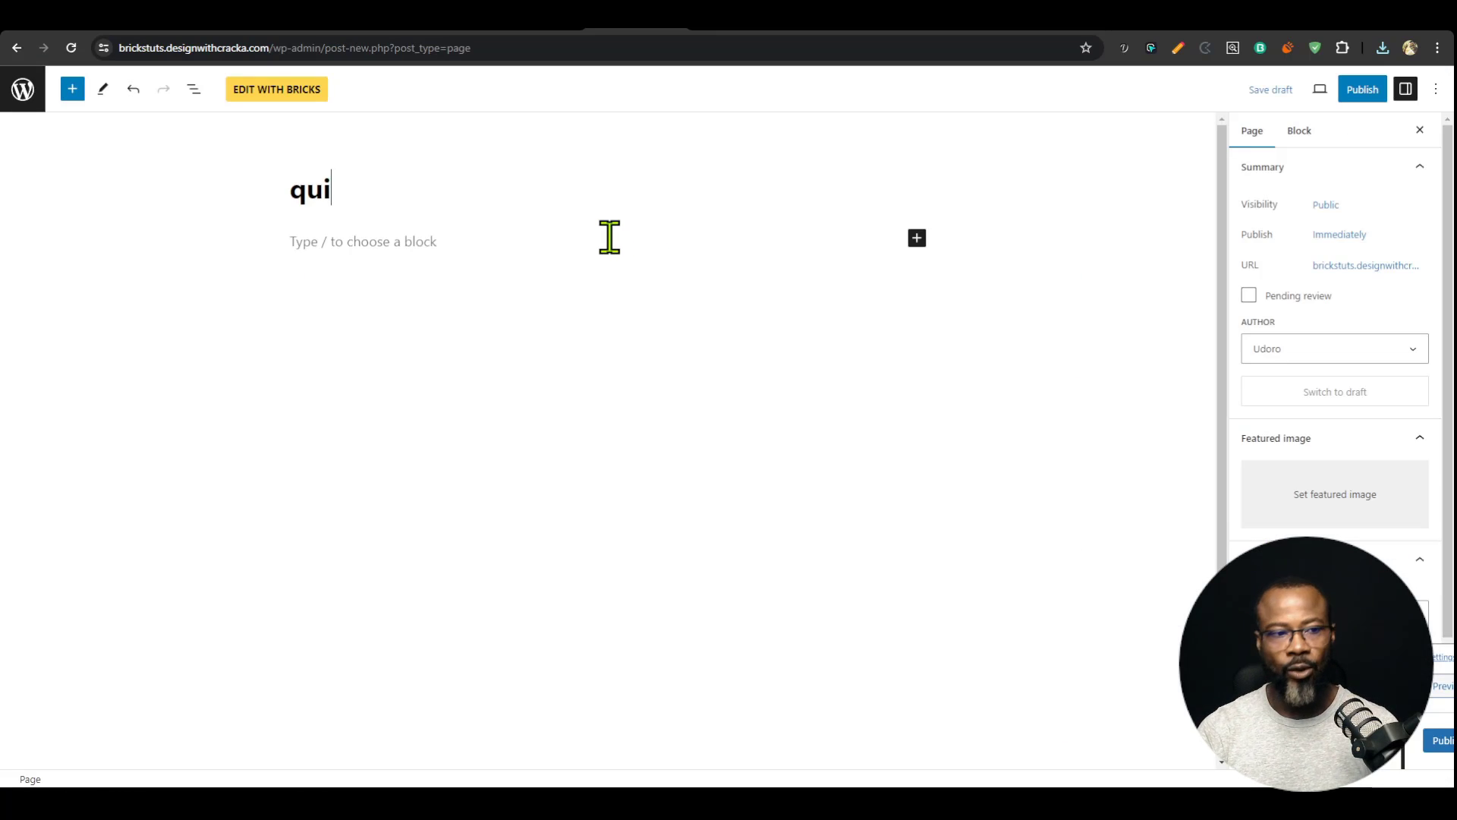
pyautogui.write('ck view src')
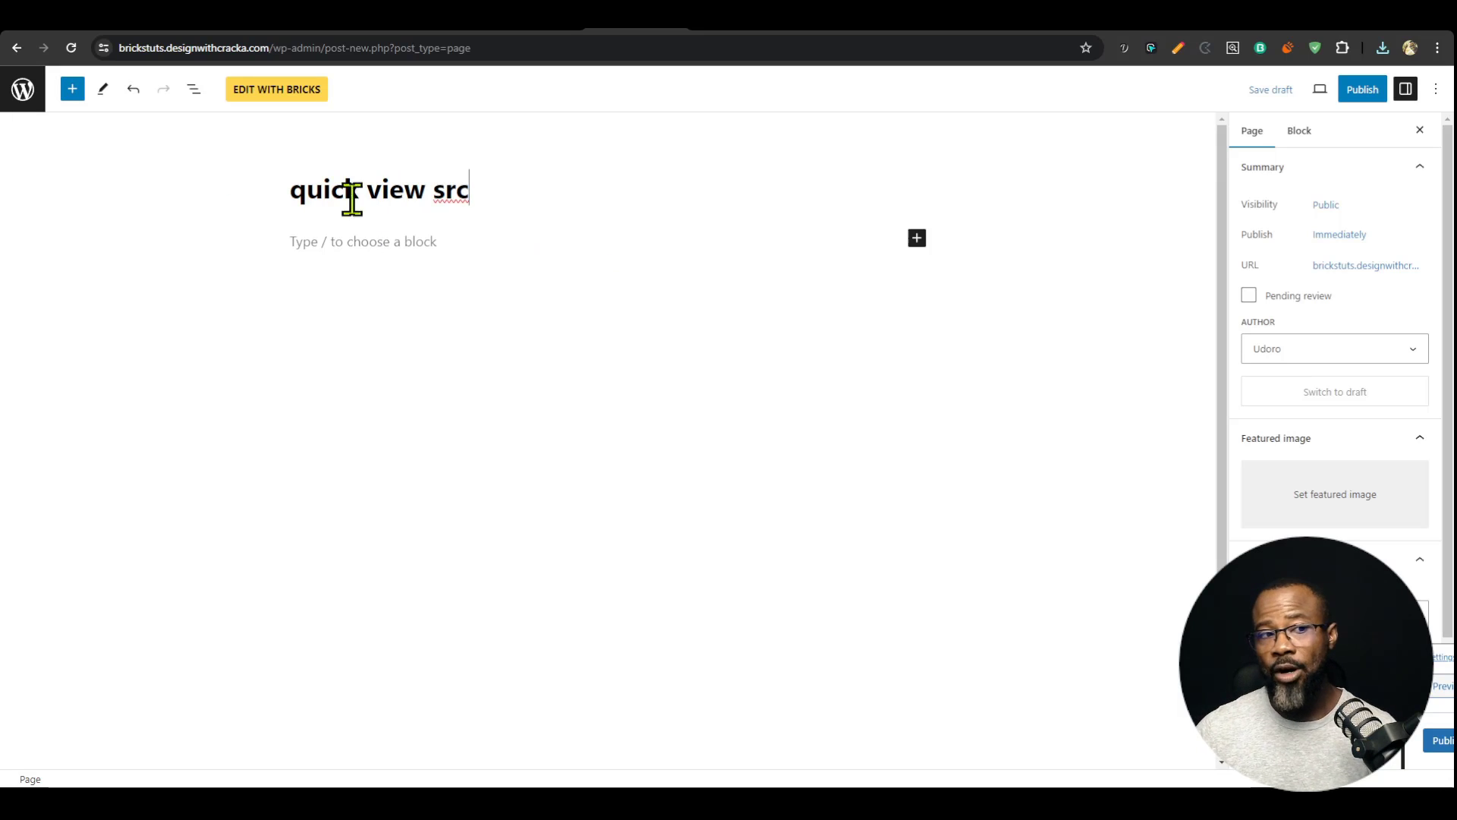
pyautogui.click(1361, 88)
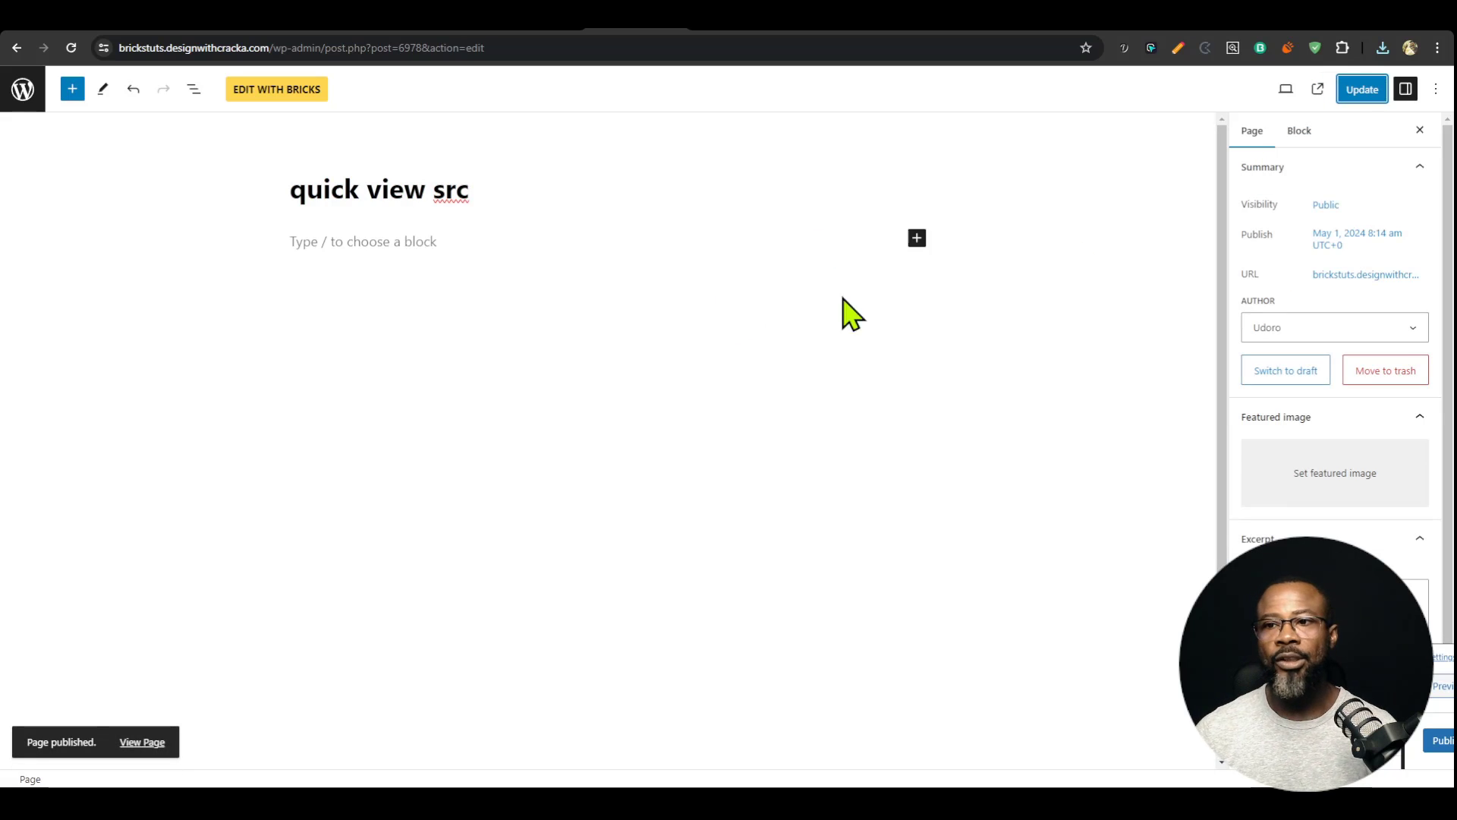
pyautogui.click(292, 89)
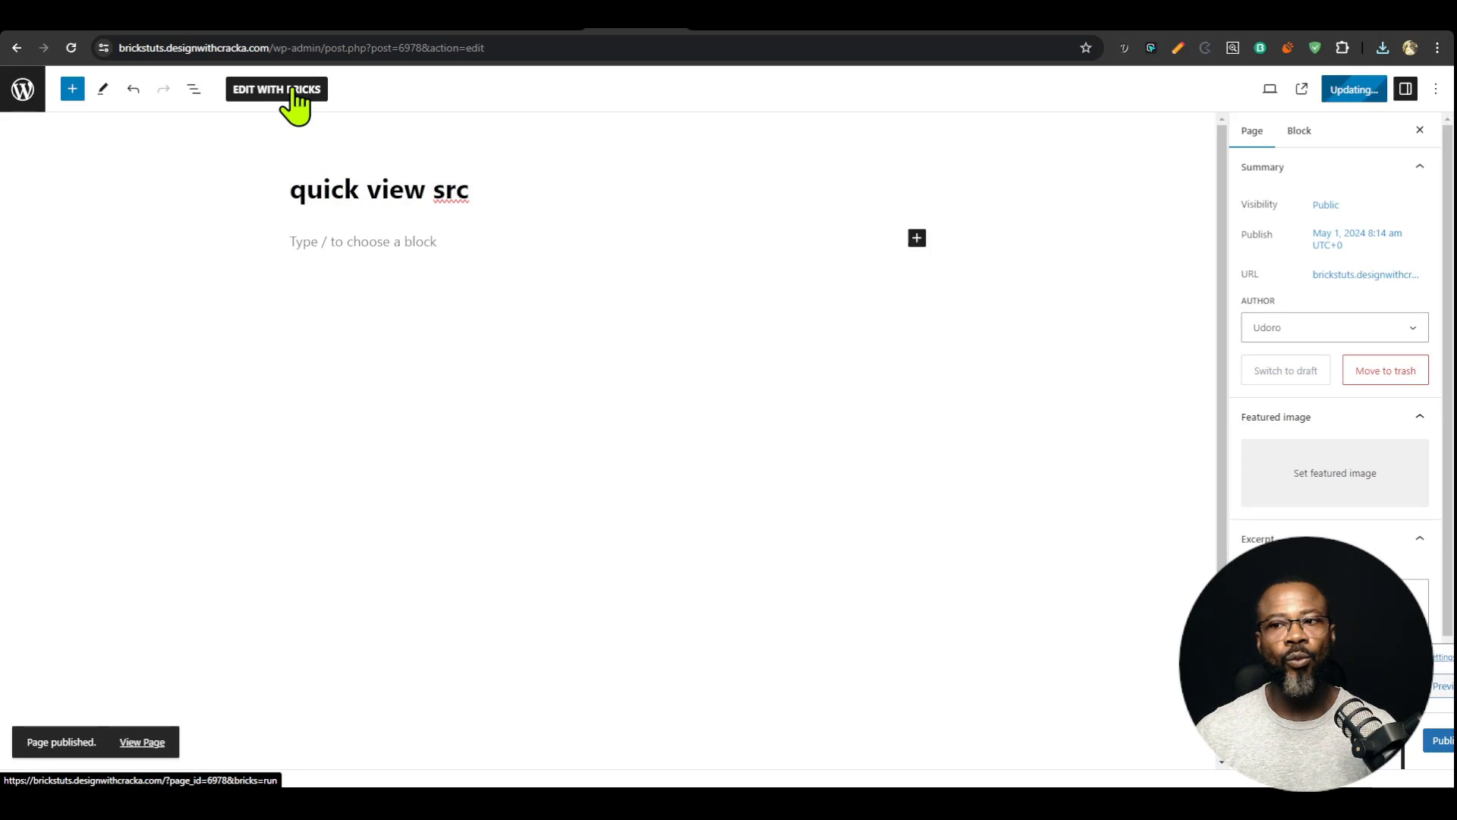
# Step: Switch to the Gumroad product content, download quick-view-loop and copy the full contents of its JSON file
pyautogui.click(430, 31)
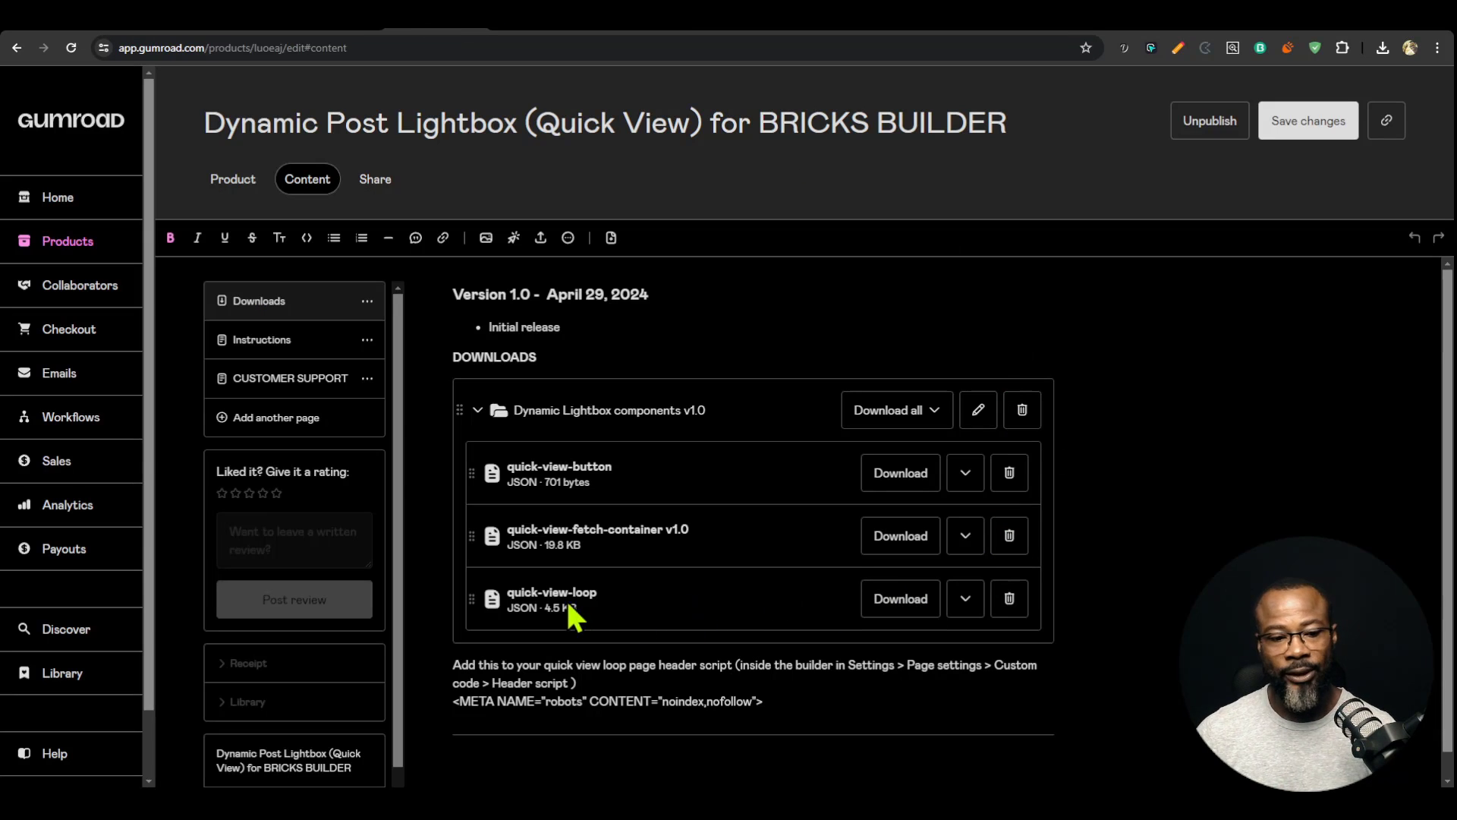
pyautogui.click(901, 598)
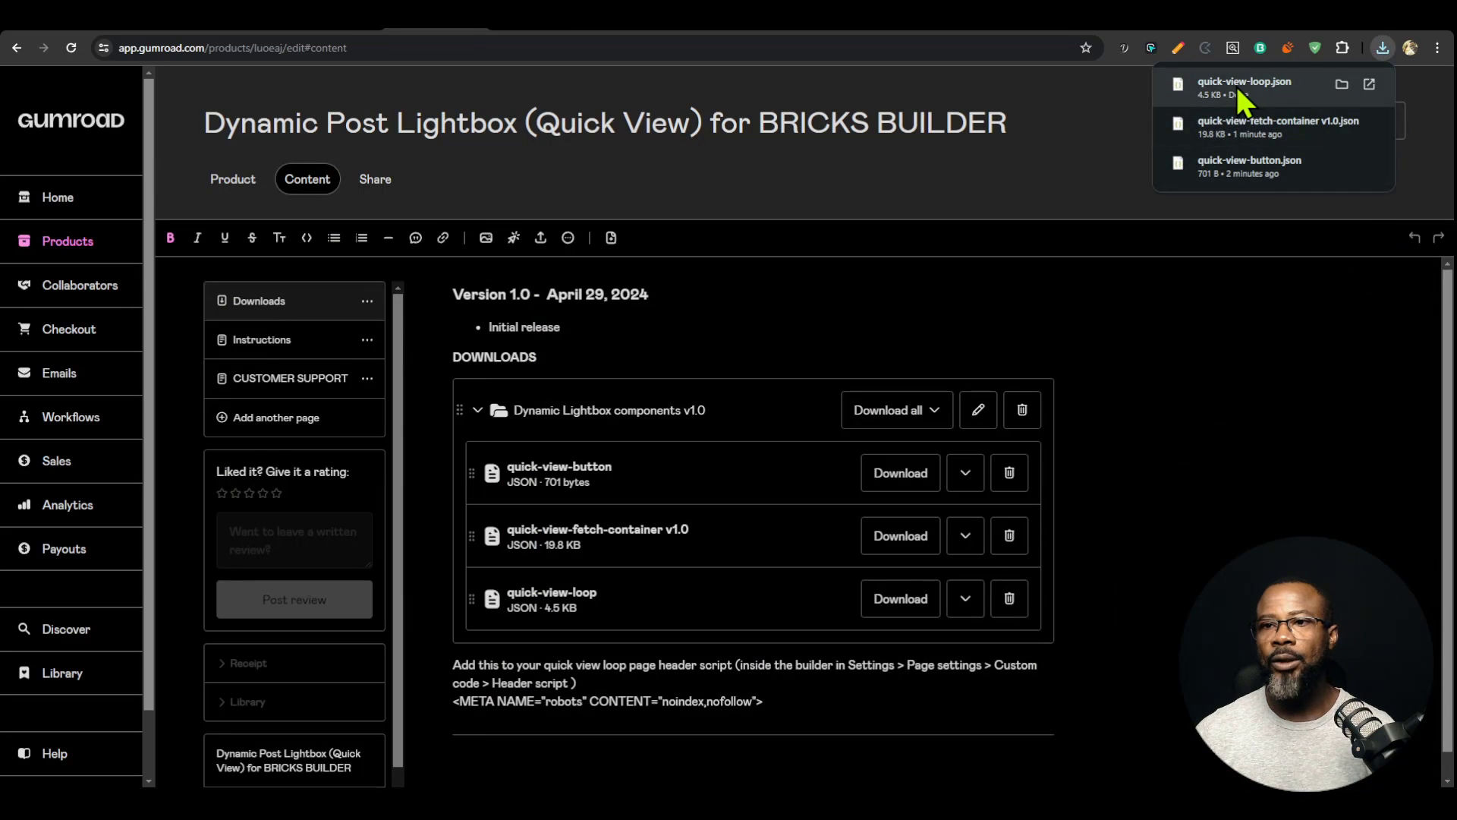
pyautogui.click(1340, 85)
pyautogui.hotkey('ctrl', 'a')
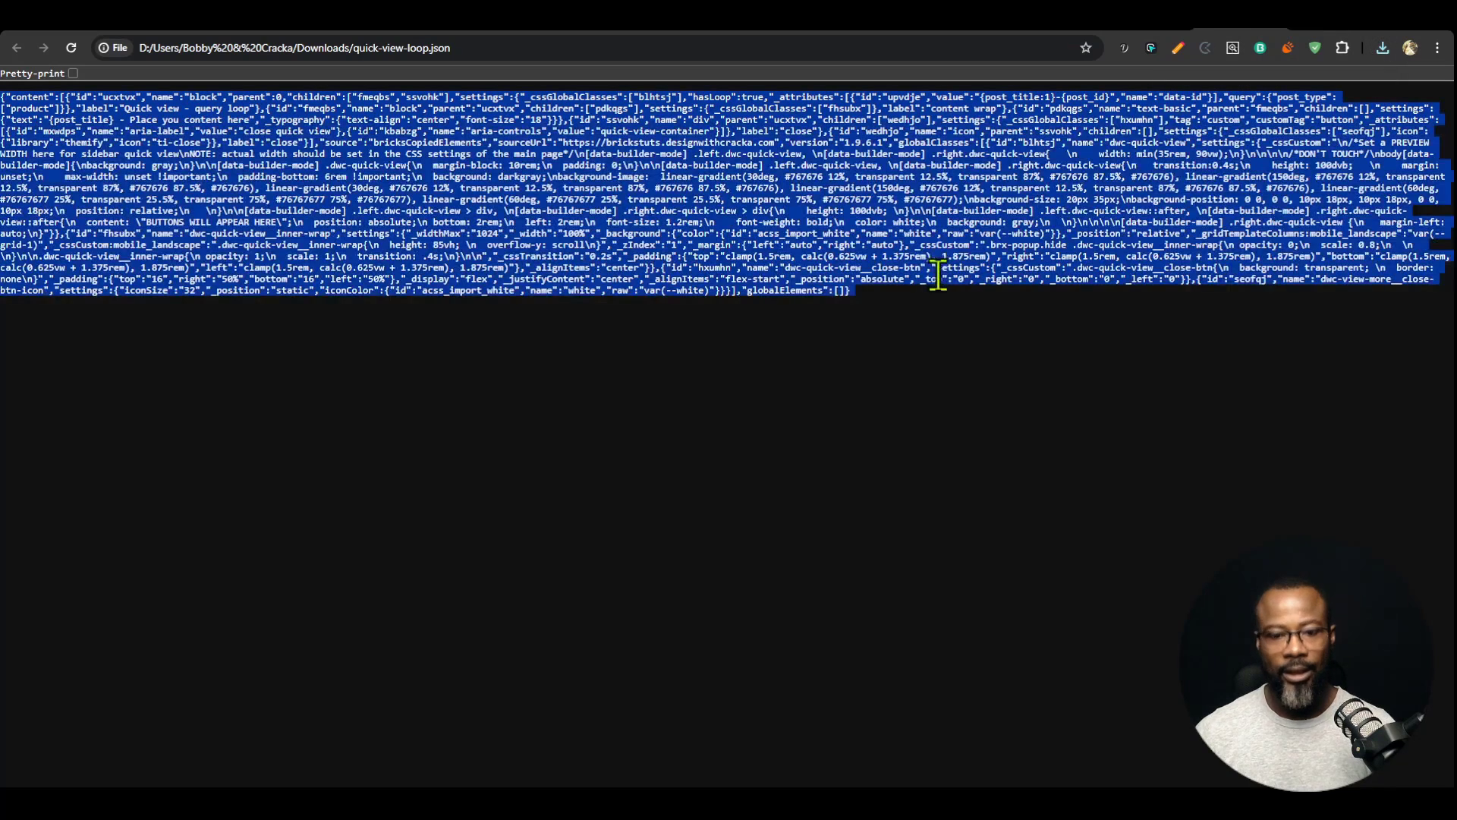
# Step: Paste the copied loop component into the empty quick-view-src page in Bricks and expand the Quick view - query loop block
pyautogui.click(584, 30)
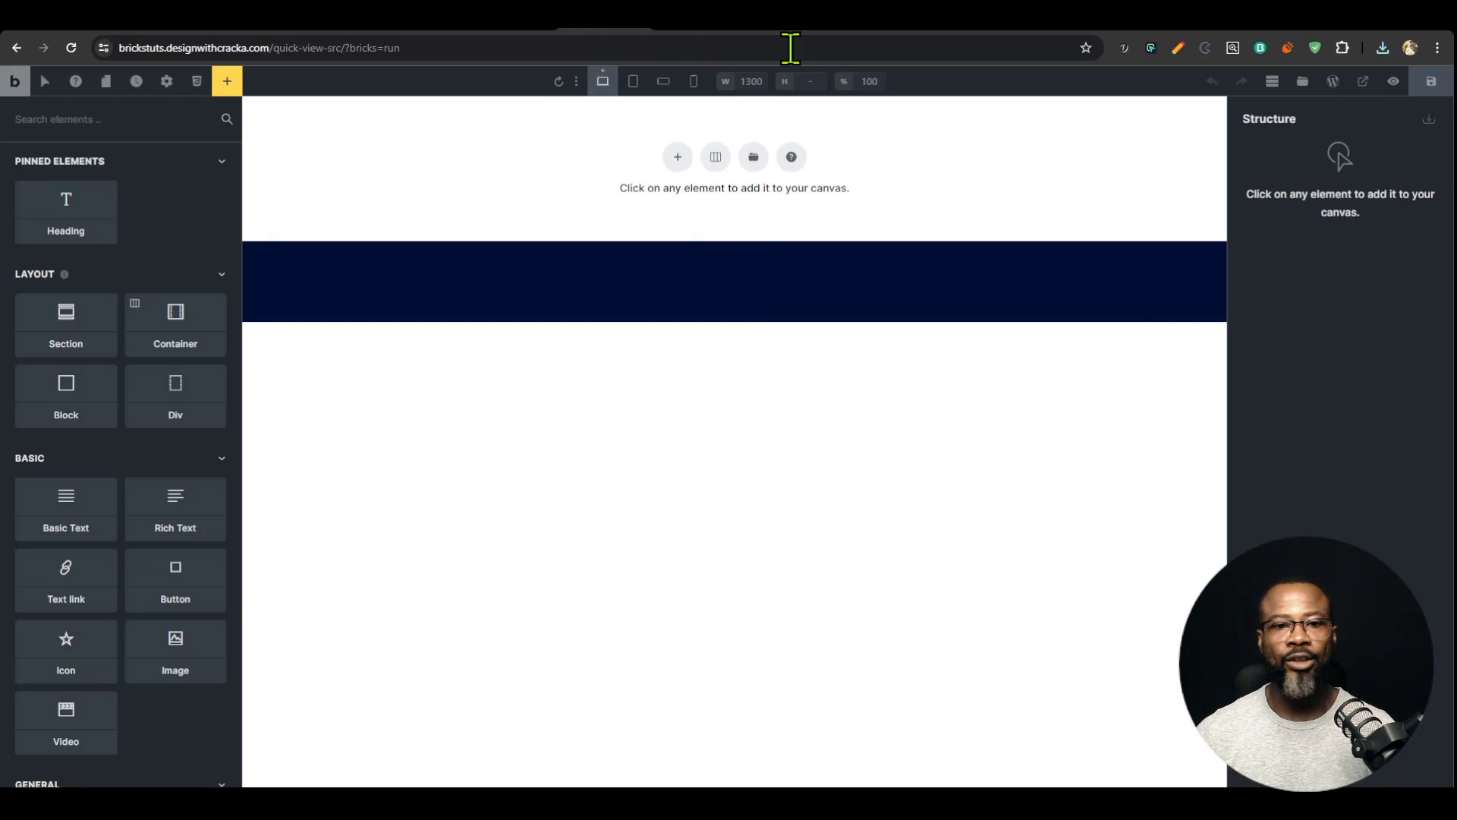
pyautogui.moveTo(824, 303)
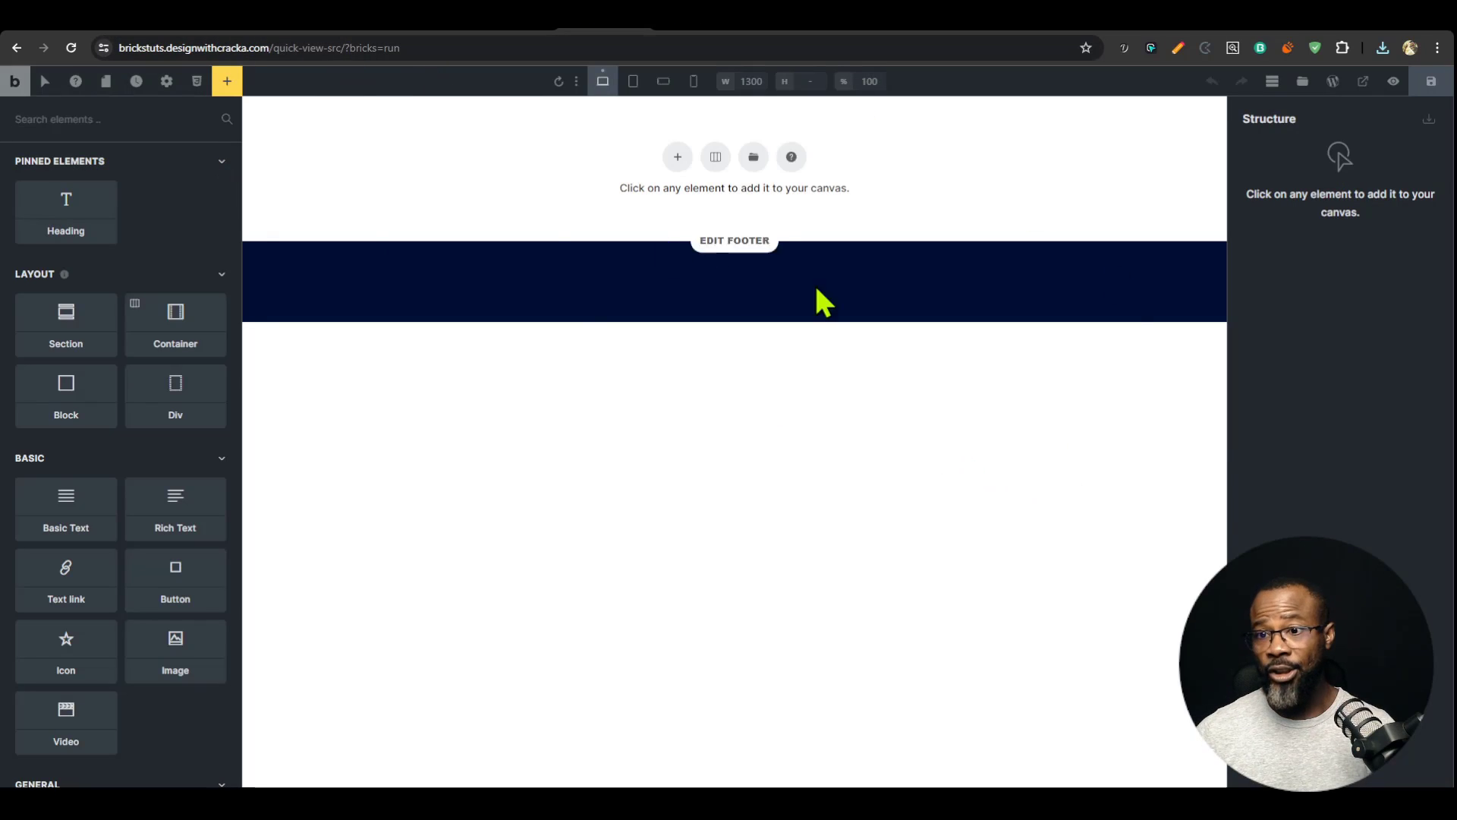
pyautogui.hotkey('ctrl', 'v')
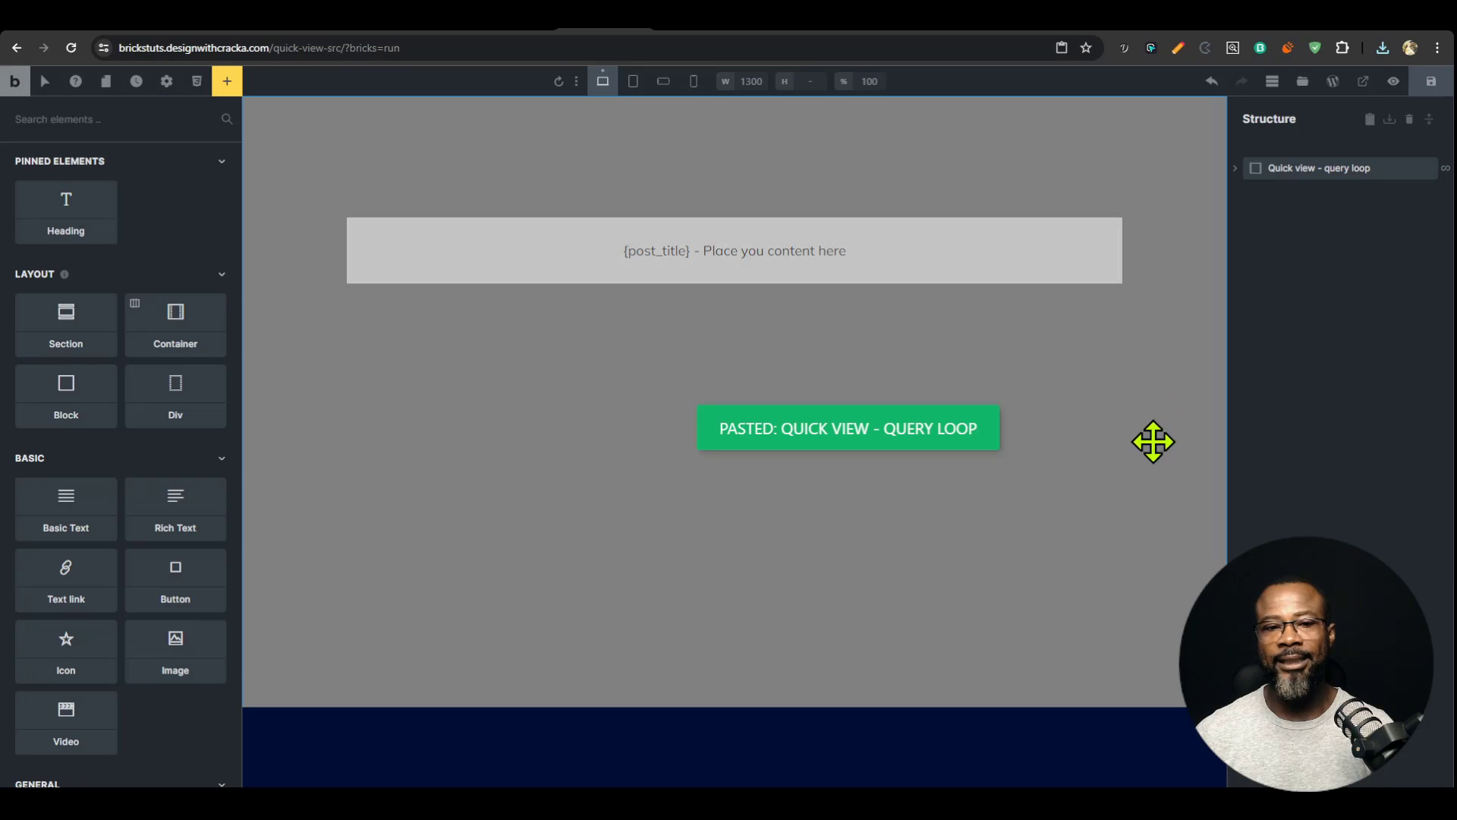
pyautogui.scroll(-1, 966, 515)
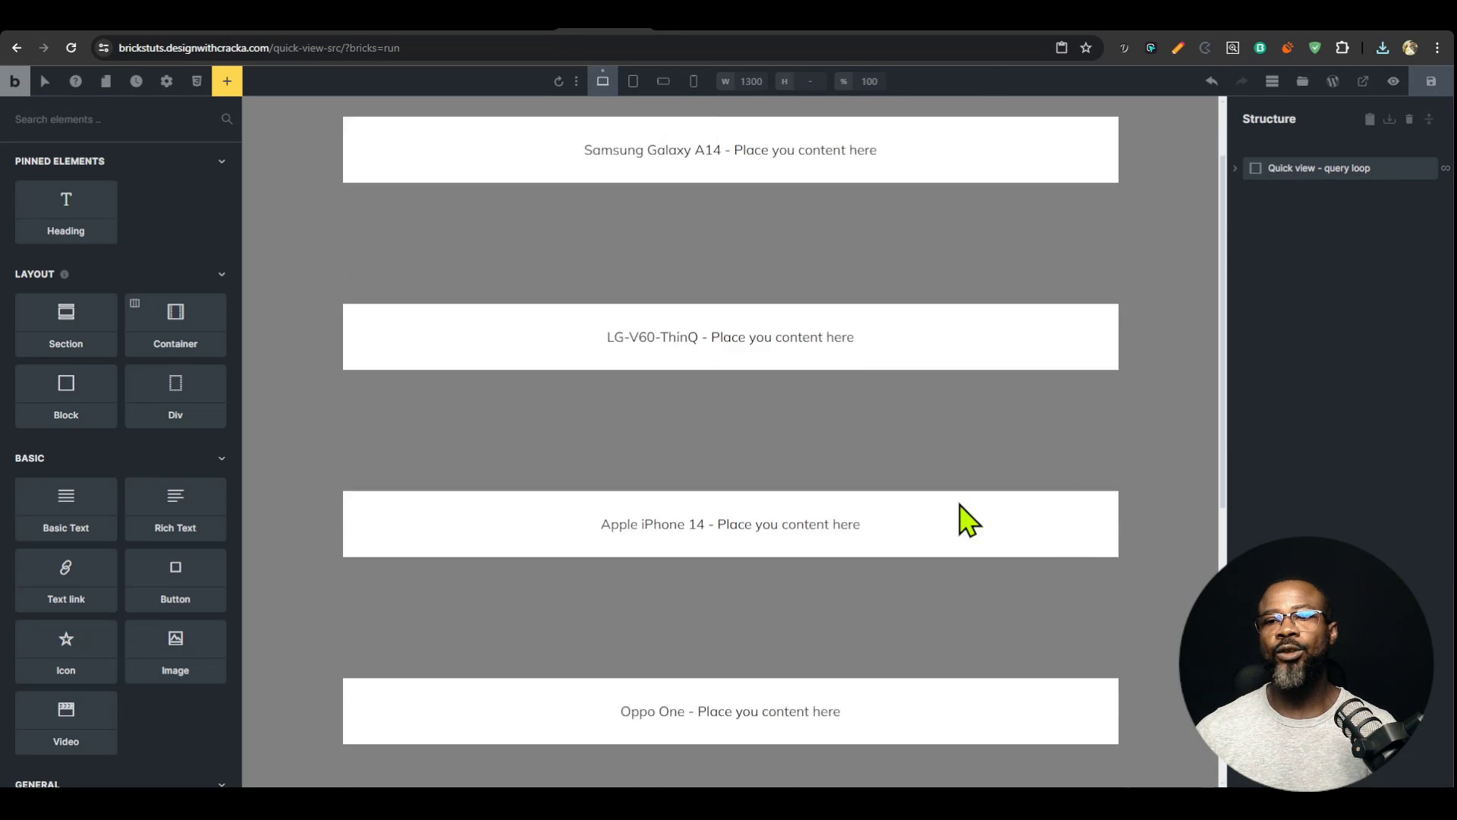
pyautogui.scroll(1, 956, 570)
pyautogui.click(1239, 173)
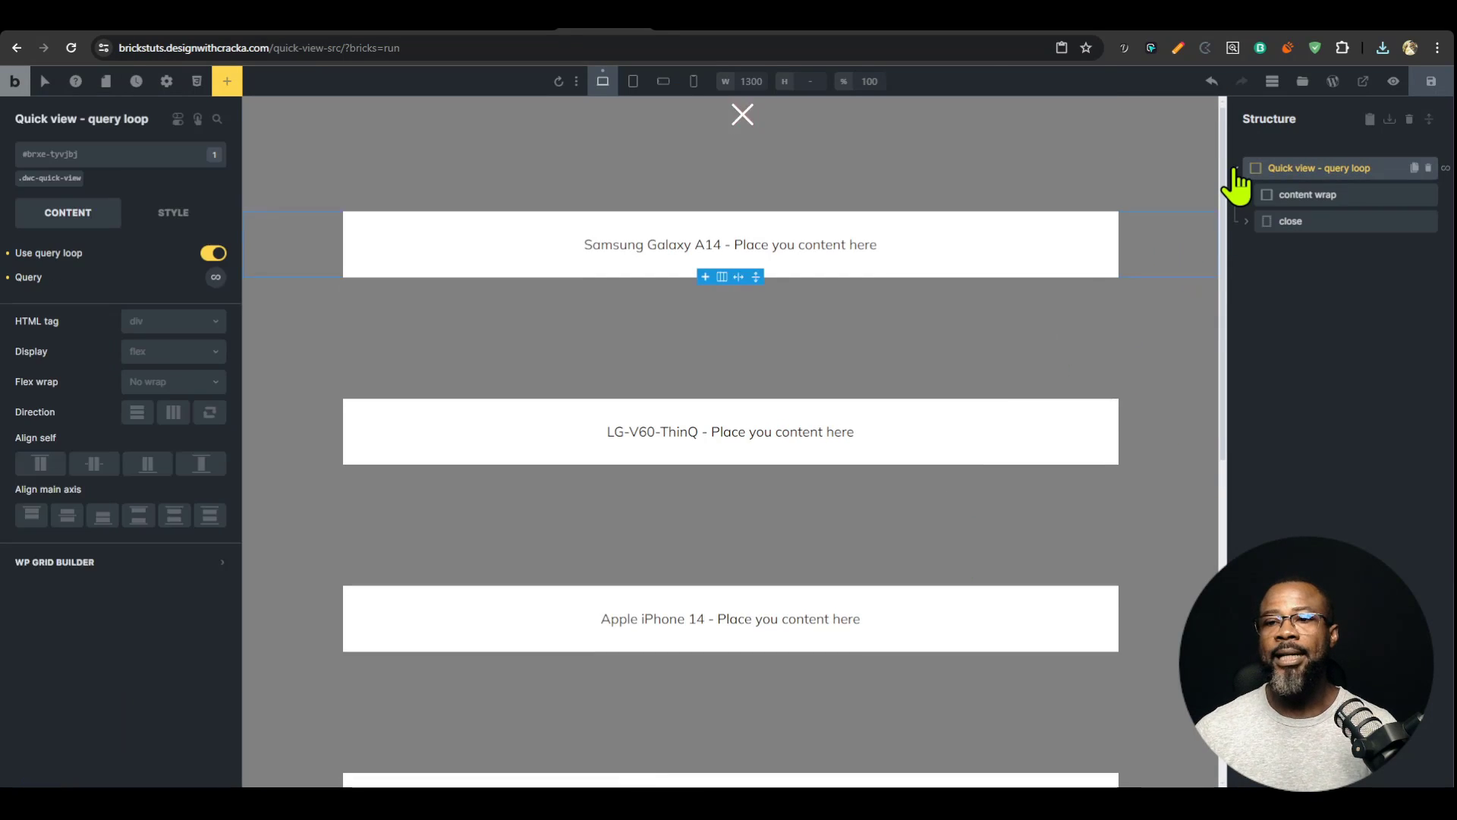
# Step: Switch to the quick-view-tuts page and examine the query settings of the product loop's Column
pyautogui.click(711, 30)
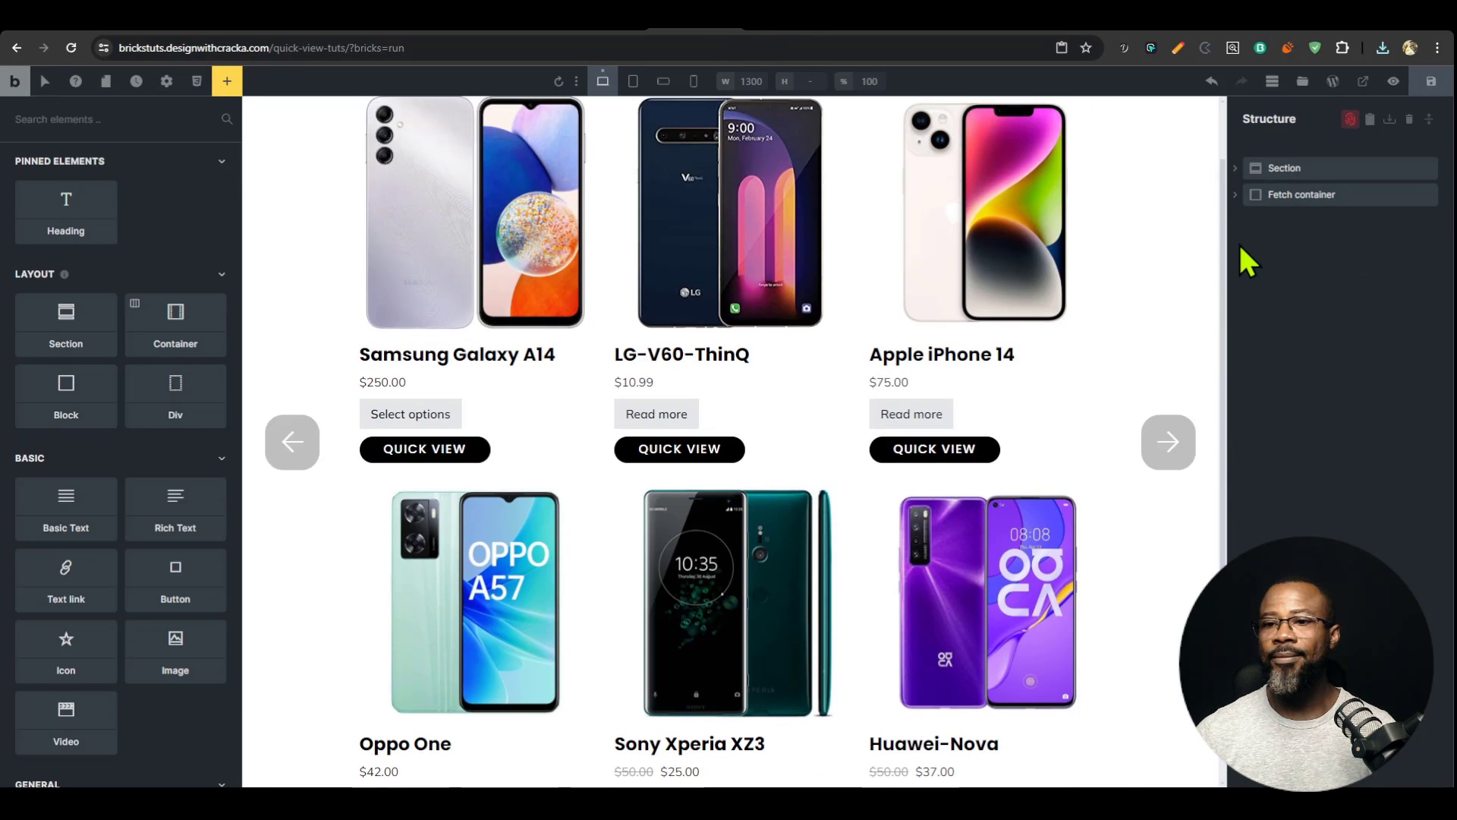
pyautogui.click(873, 244)
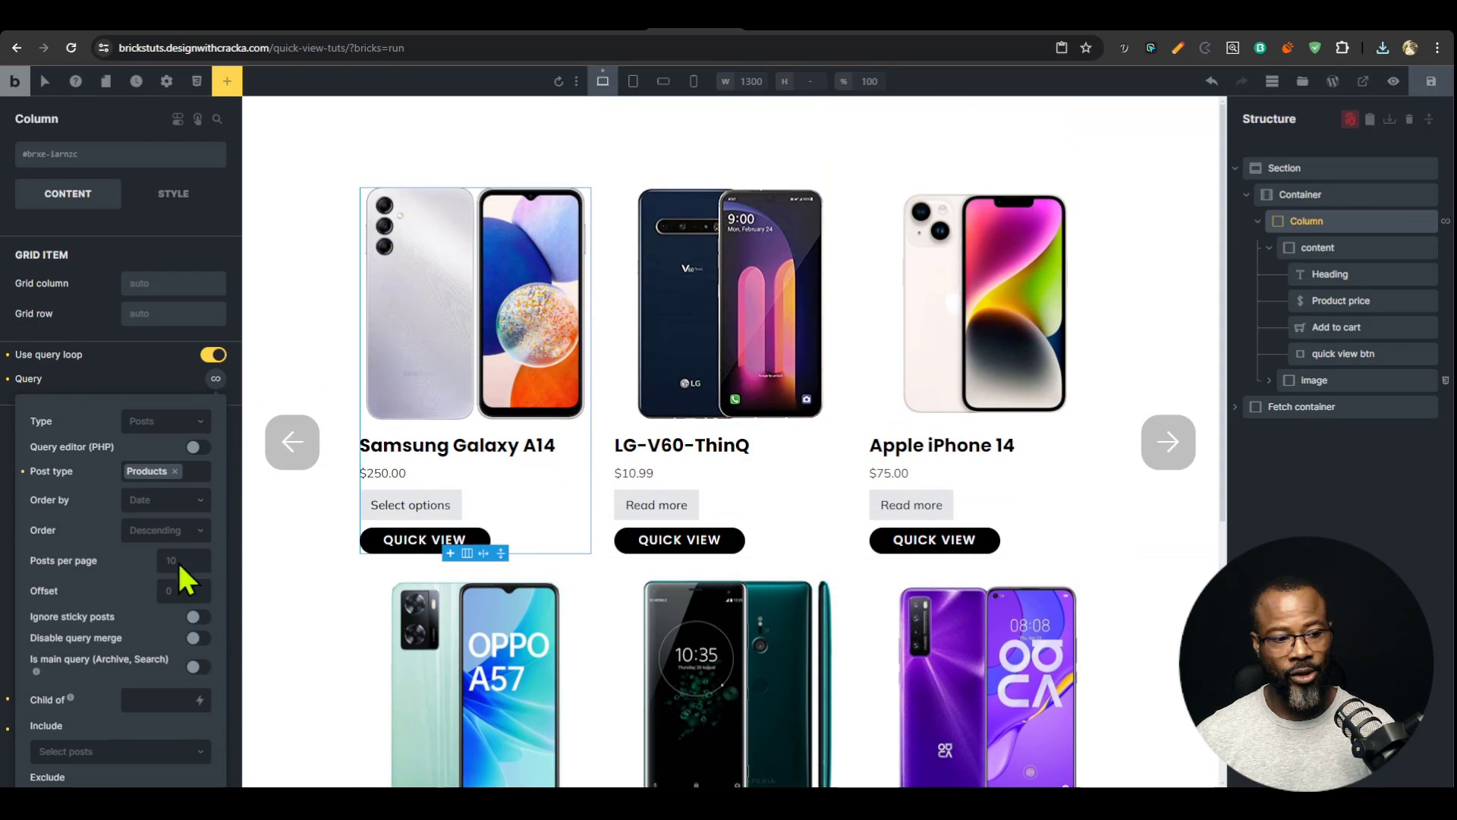
pyautogui.scroll(-2, 159, 576)
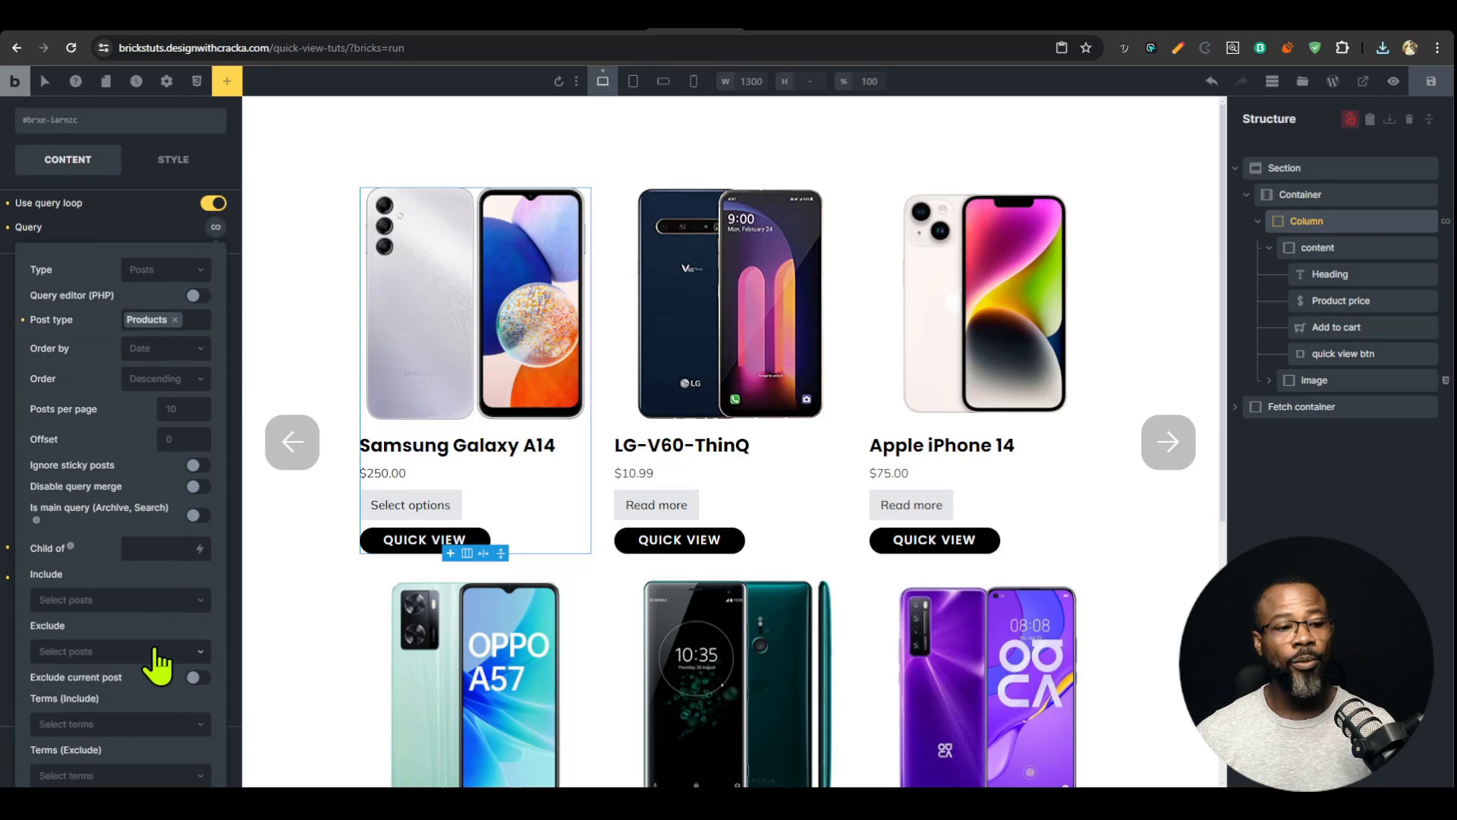
pyautogui.scroll(2, 157, 664)
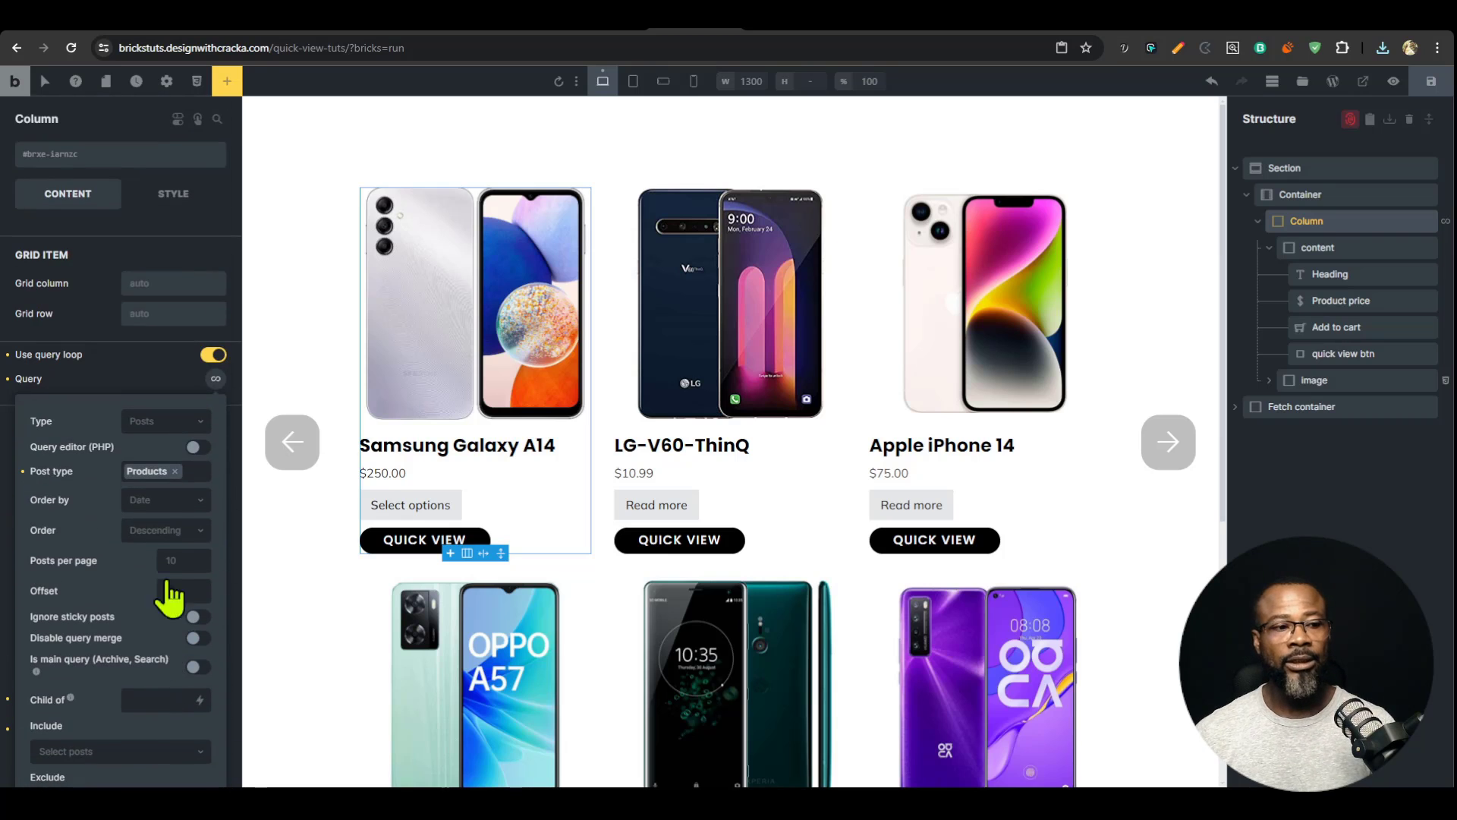
pyautogui.scroll(-8, 149, 514)
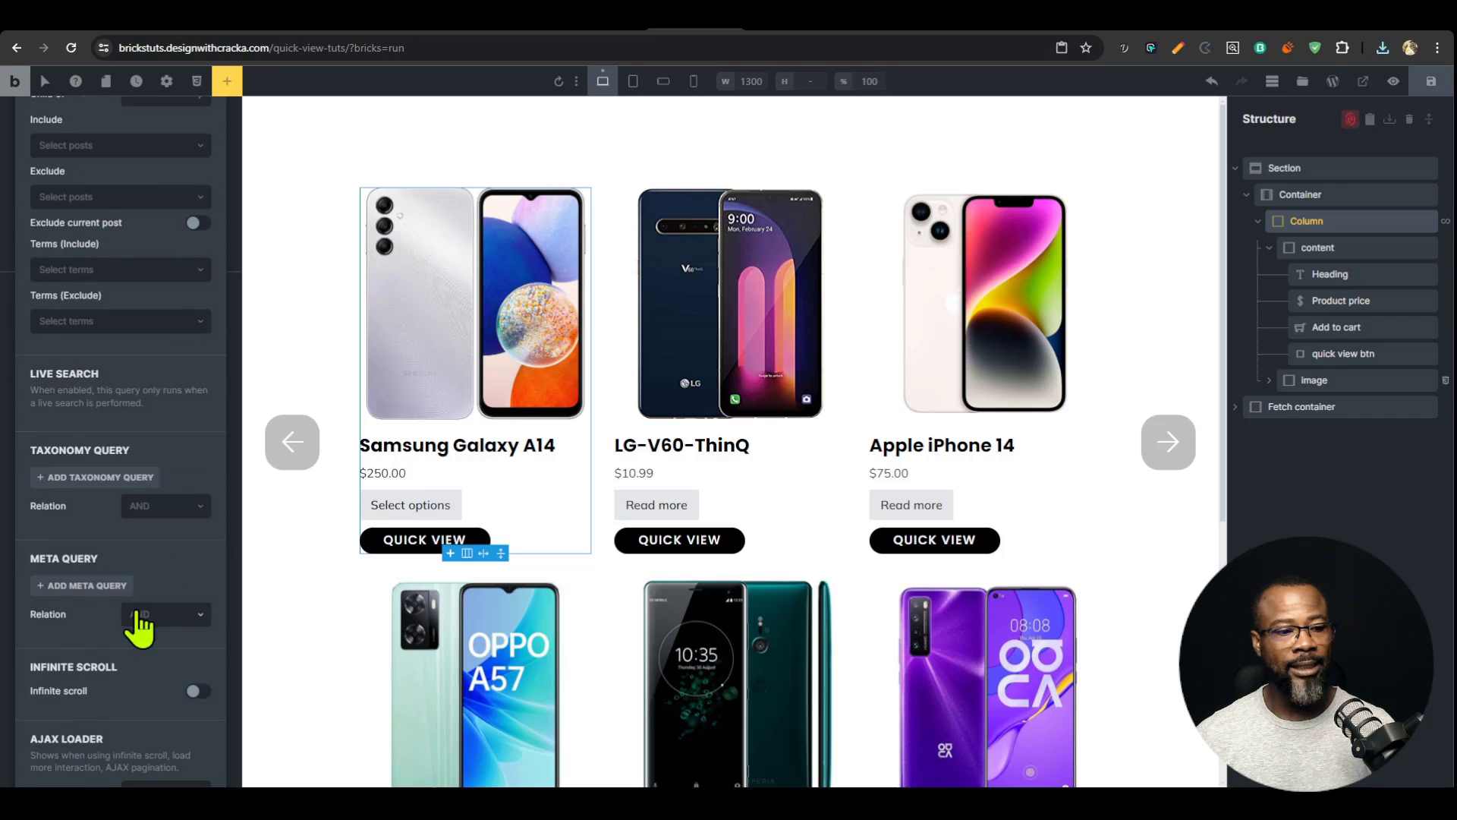
pyautogui.scroll(-2, 144, 618)
pyautogui.scroll(10, 144, 618)
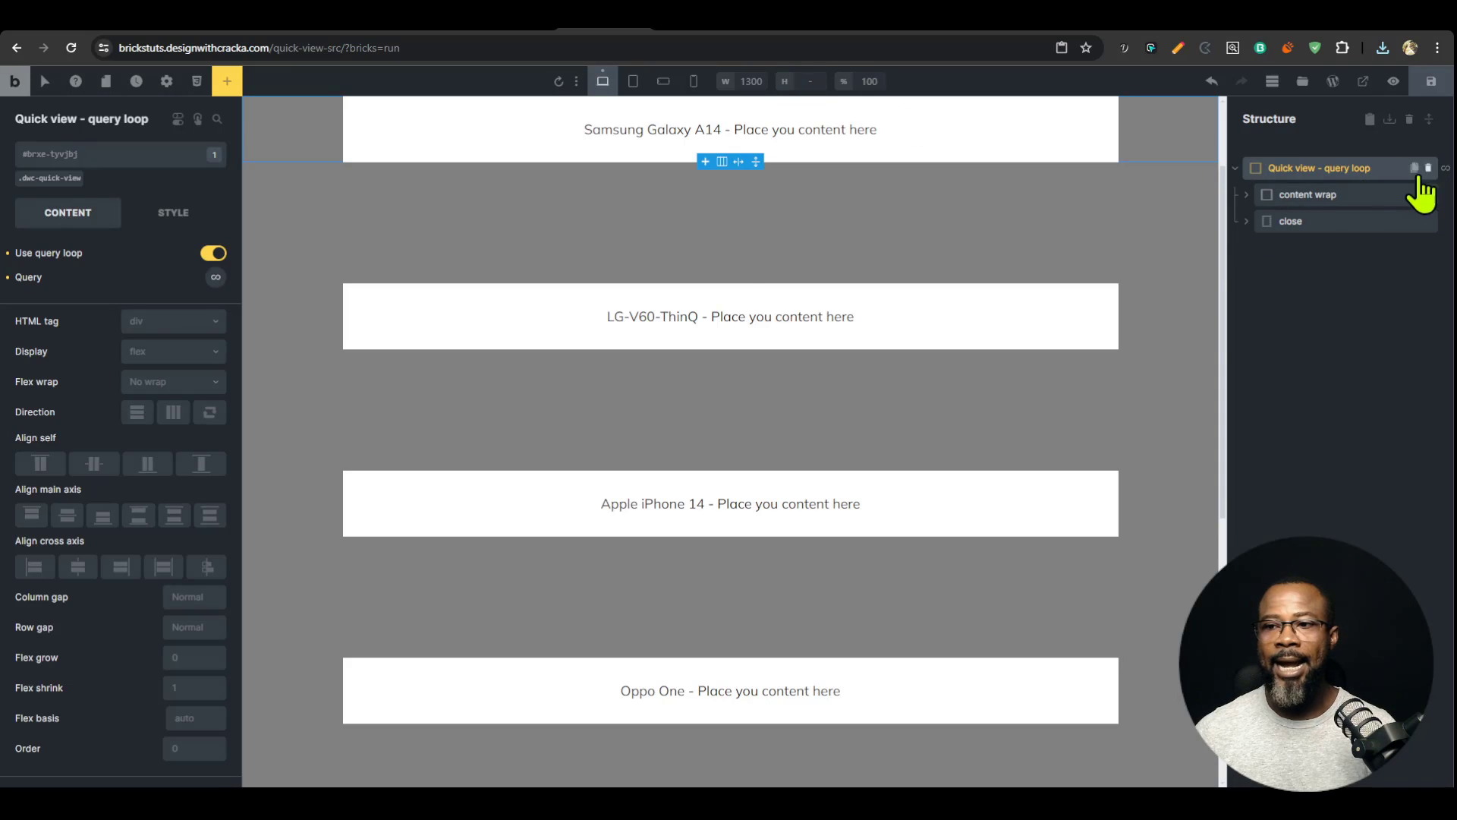
# Step: In the quick-view-src page's query loop settings, clear the Products post type and select Products again
pyautogui.click(216, 278)
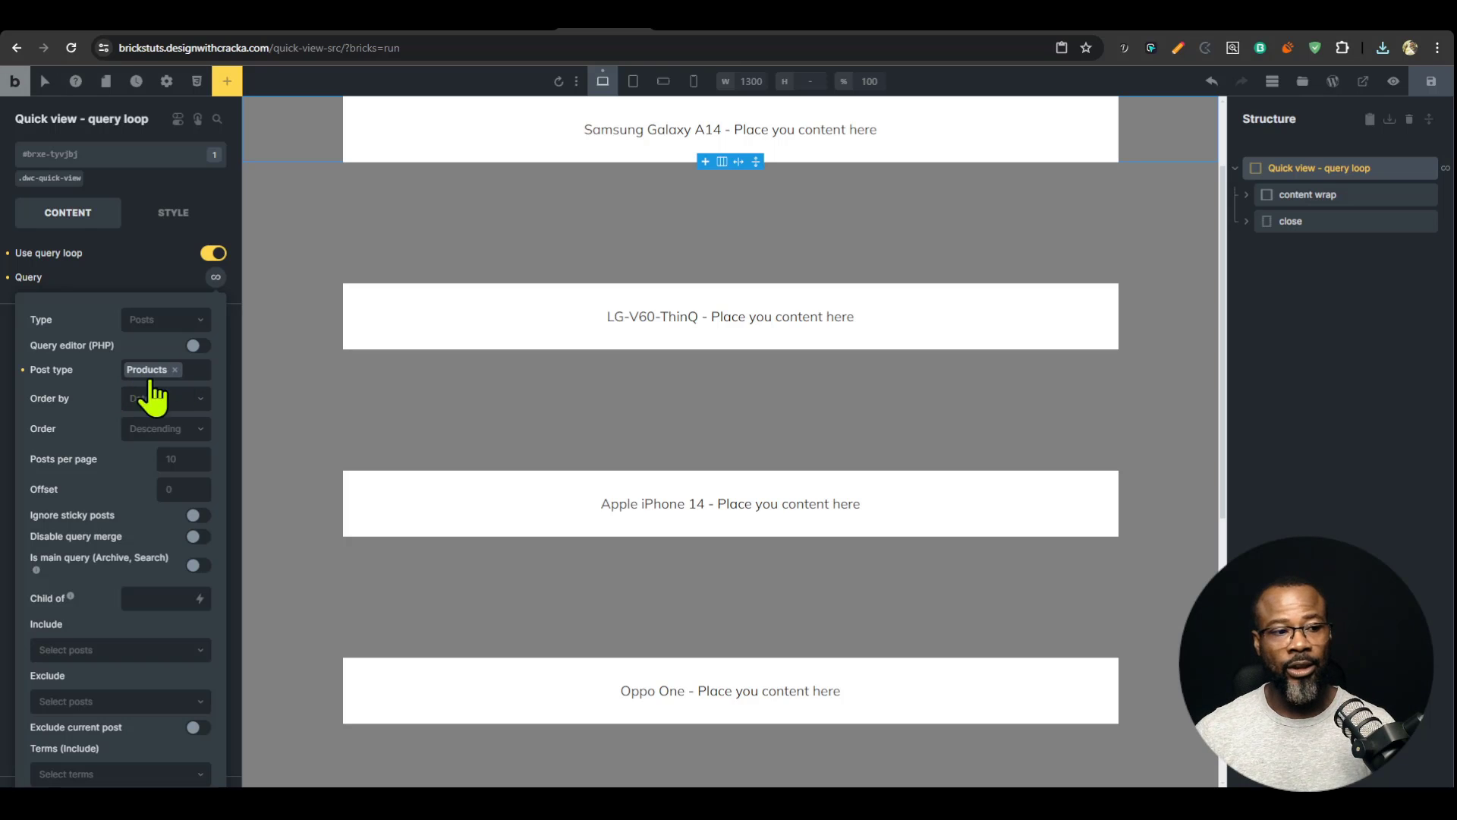
pyautogui.click(176, 370)
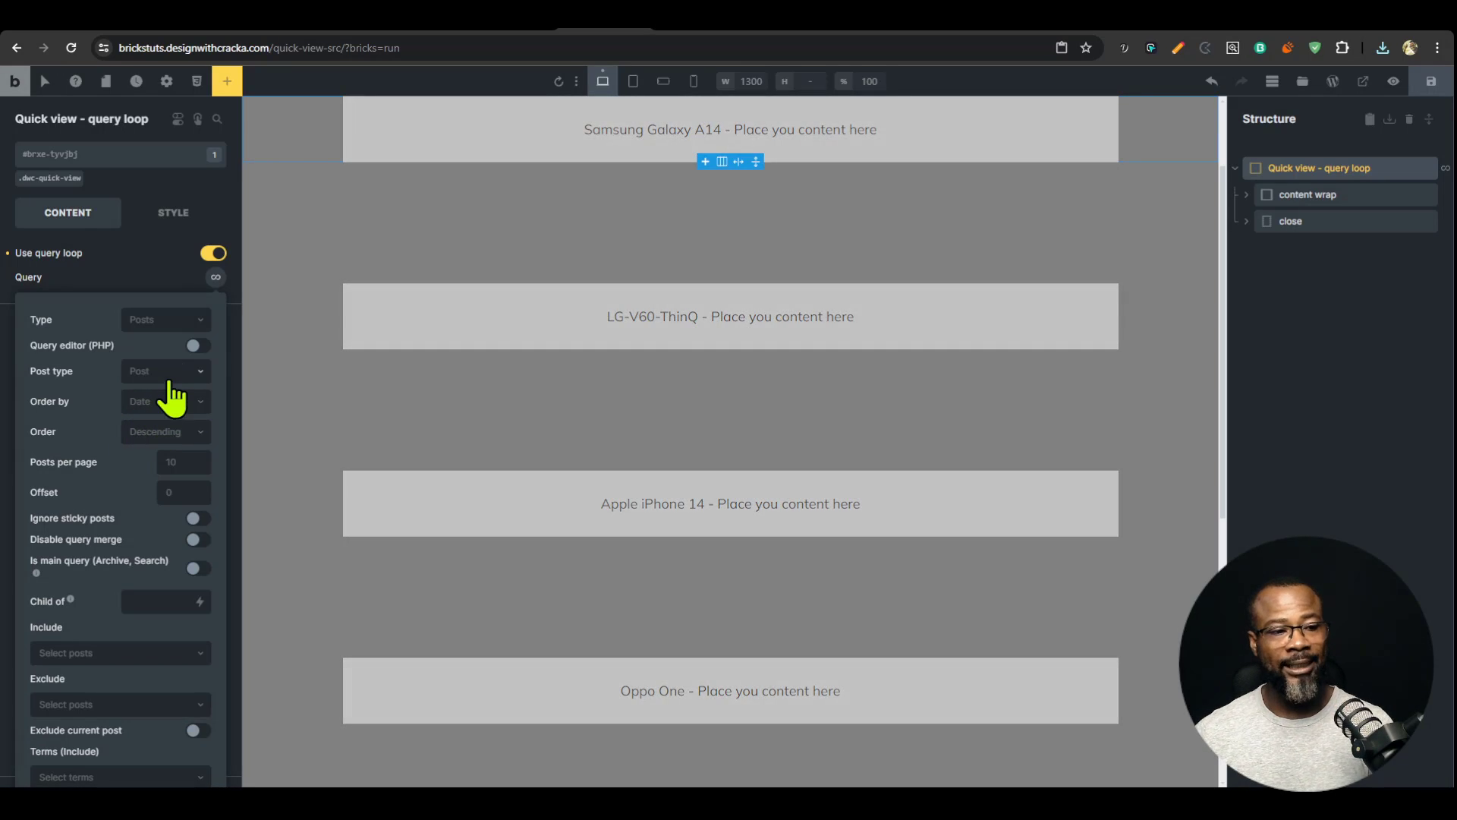
pyautogui.click(186, 372)
pyautogui.click(176, 492)
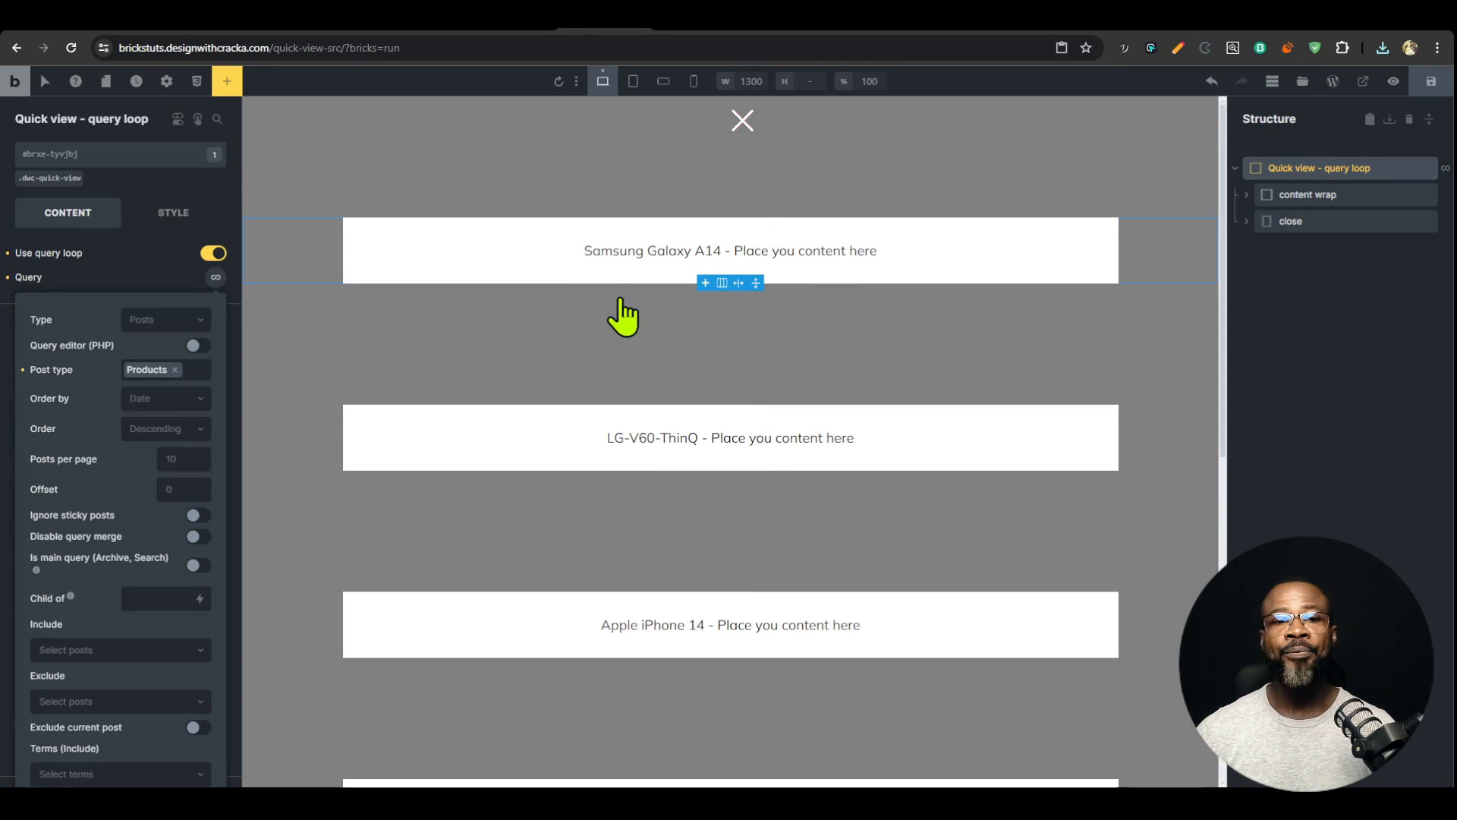
# Step: Clear the placeholder Basic Text inside the content wrap and delete that element
pyautogui.click(652, 250)
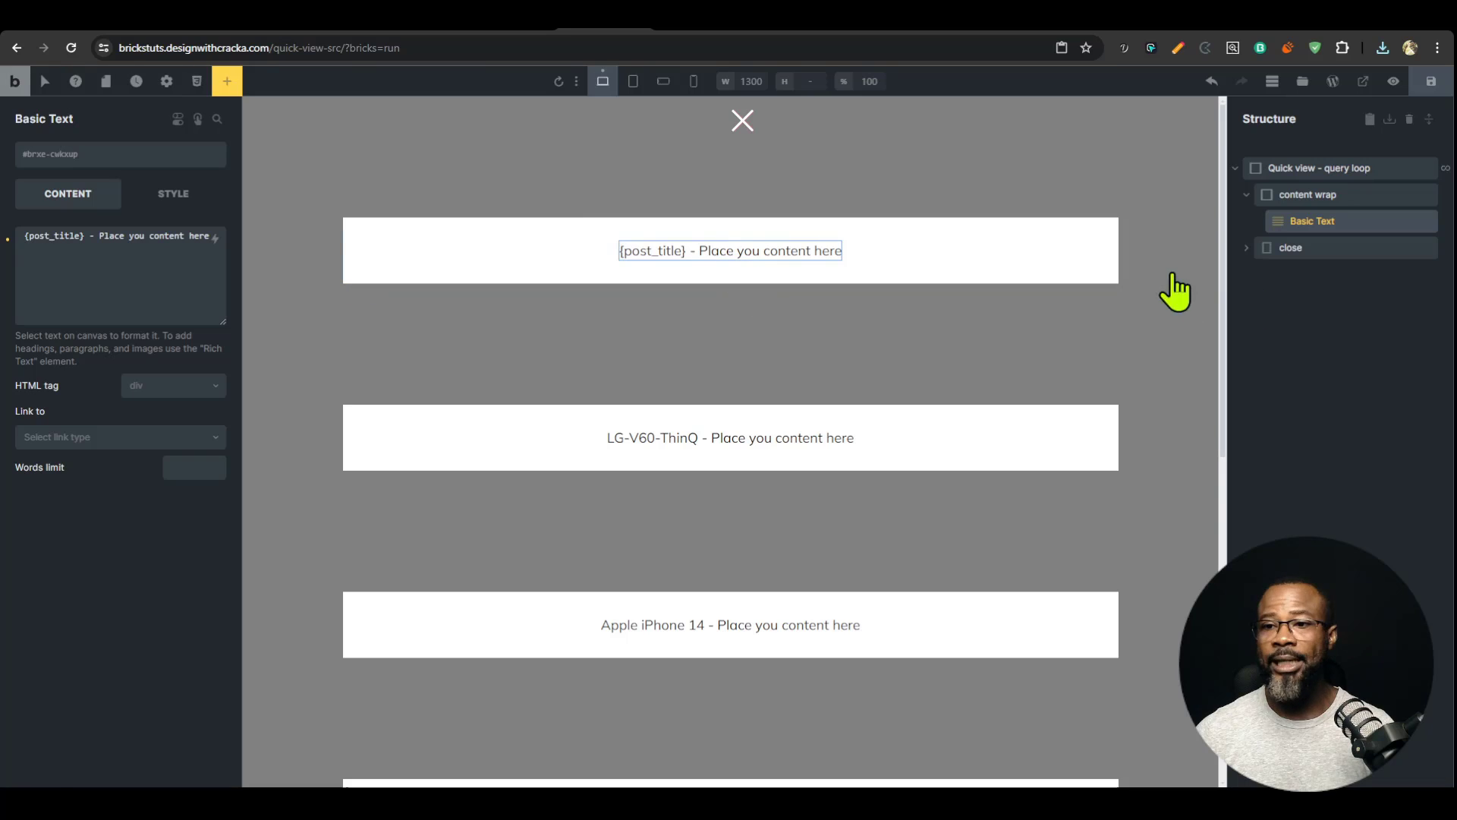
pyautogui.click(1253, 315)
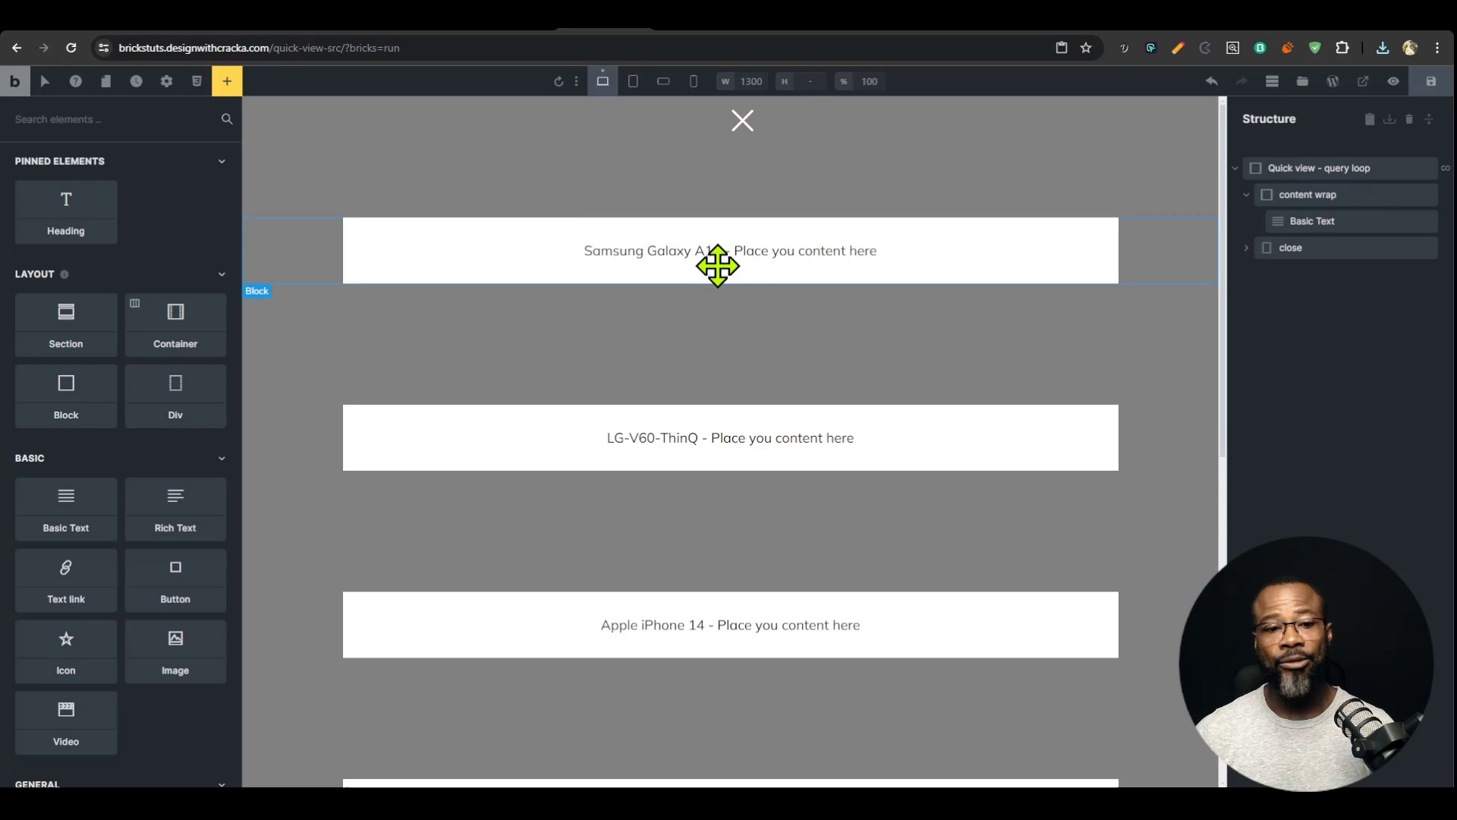
pyautogui.click(1321, 195)
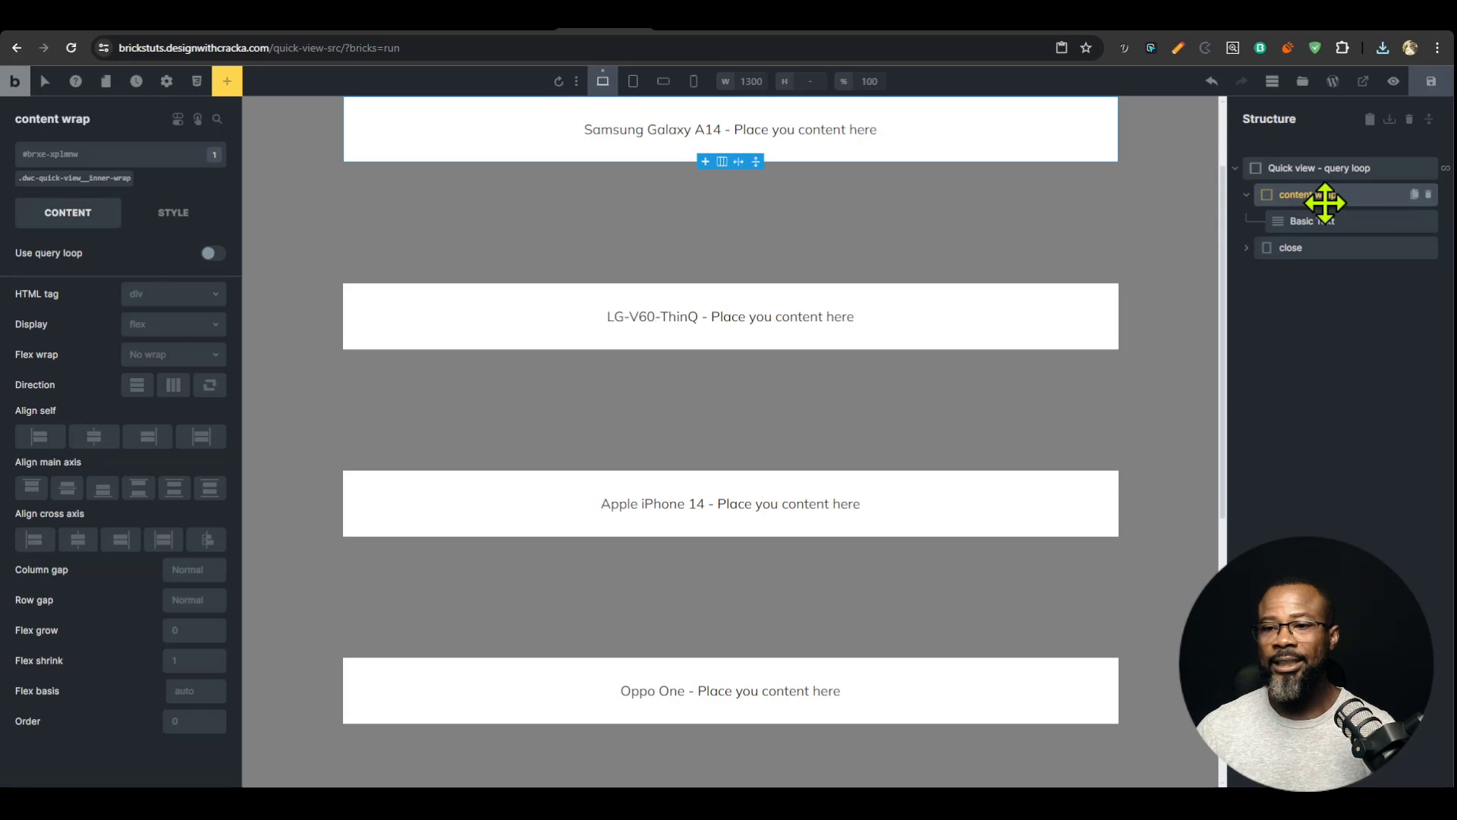
pyautogui.click(1325, 220)
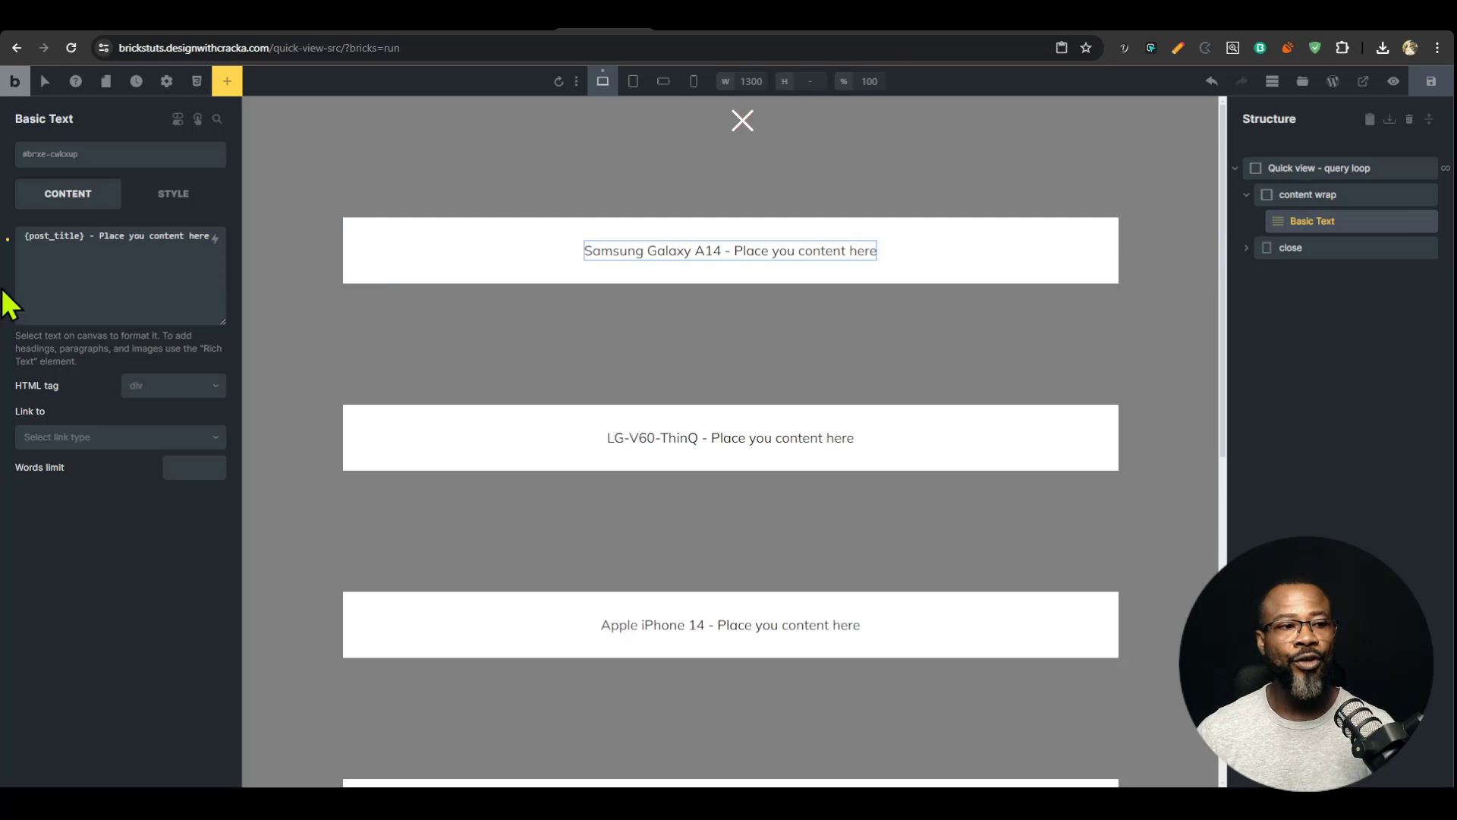
pyautogui.click(84, 245)
pyautogui.hotkey('ctrl', 'a')
pyautogui.press('BackSpace')
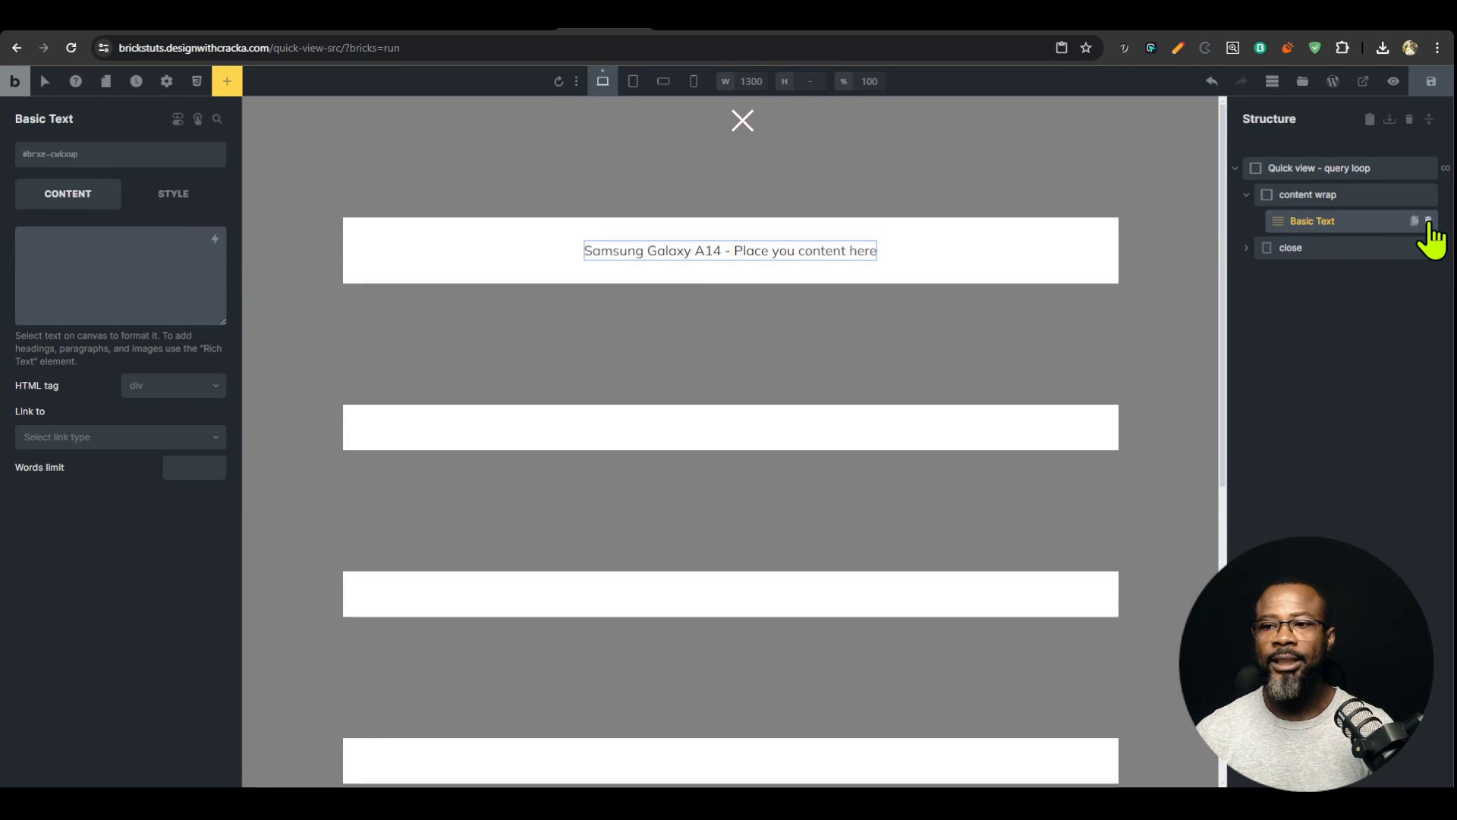
pyautogui.click(1429, 221)
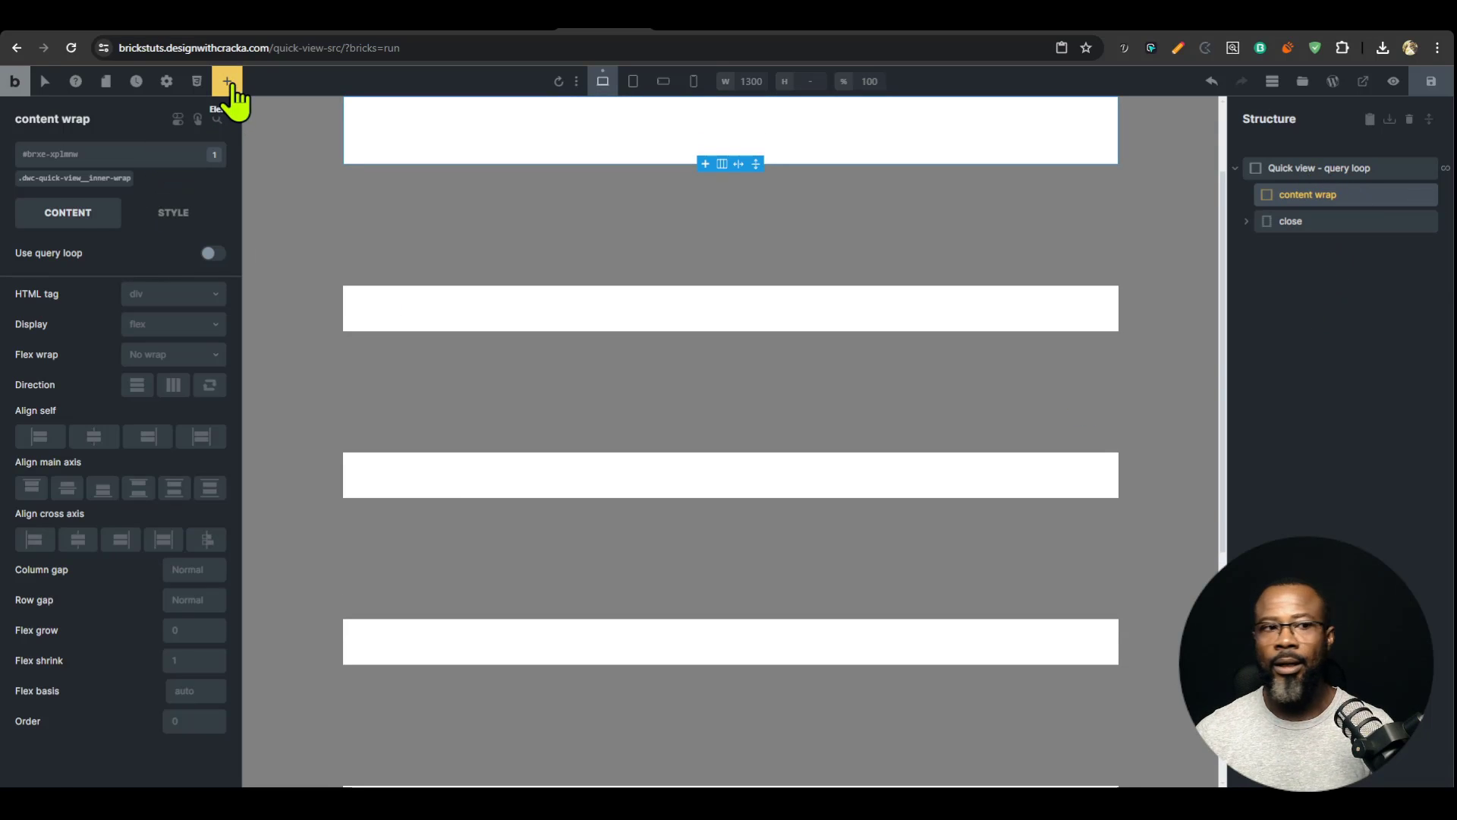
# Step: Add an Image element inside the content wrap
pyautogui.click(227, 82)
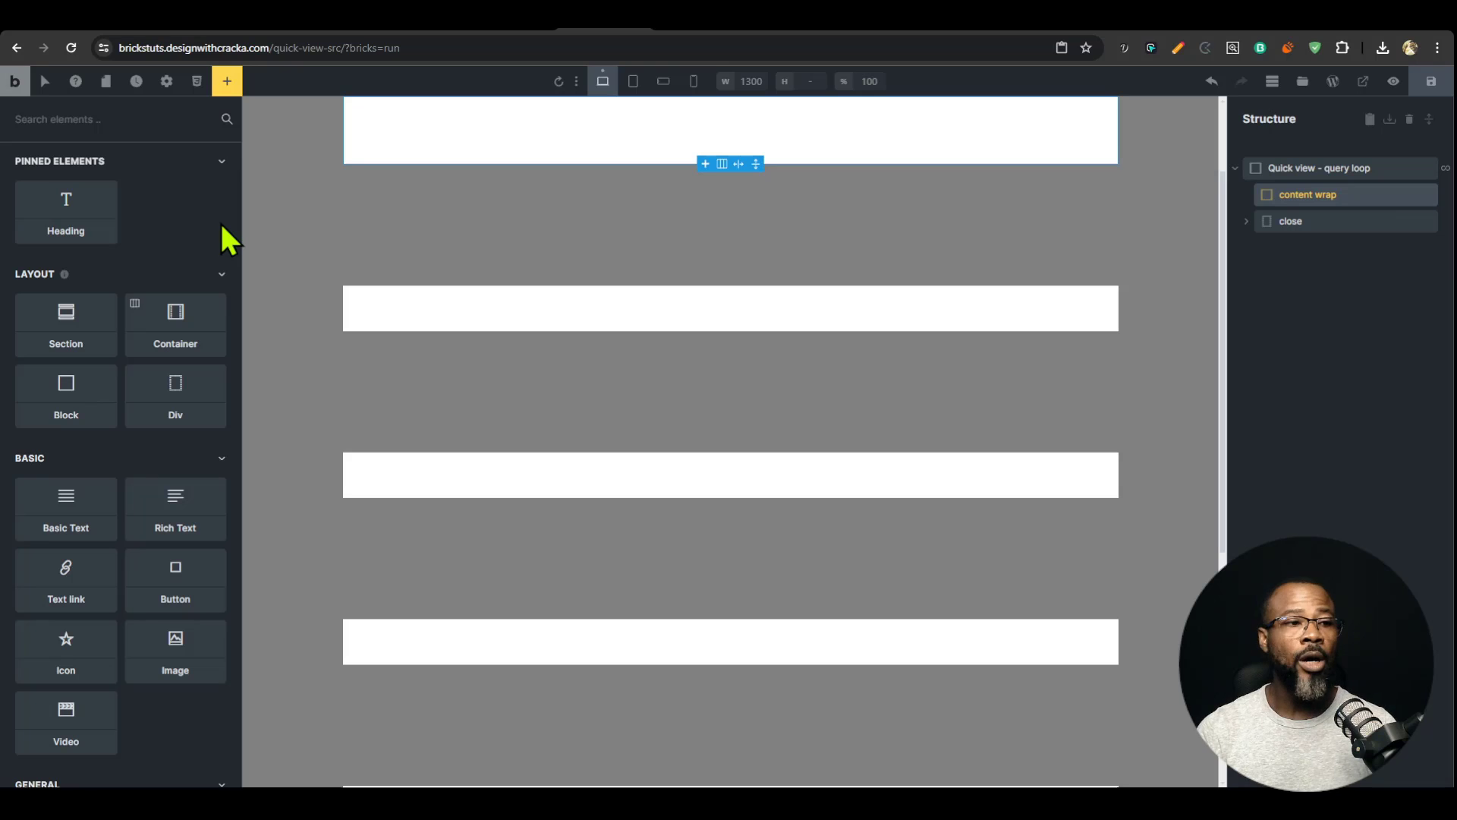
pyautogui.write('image')
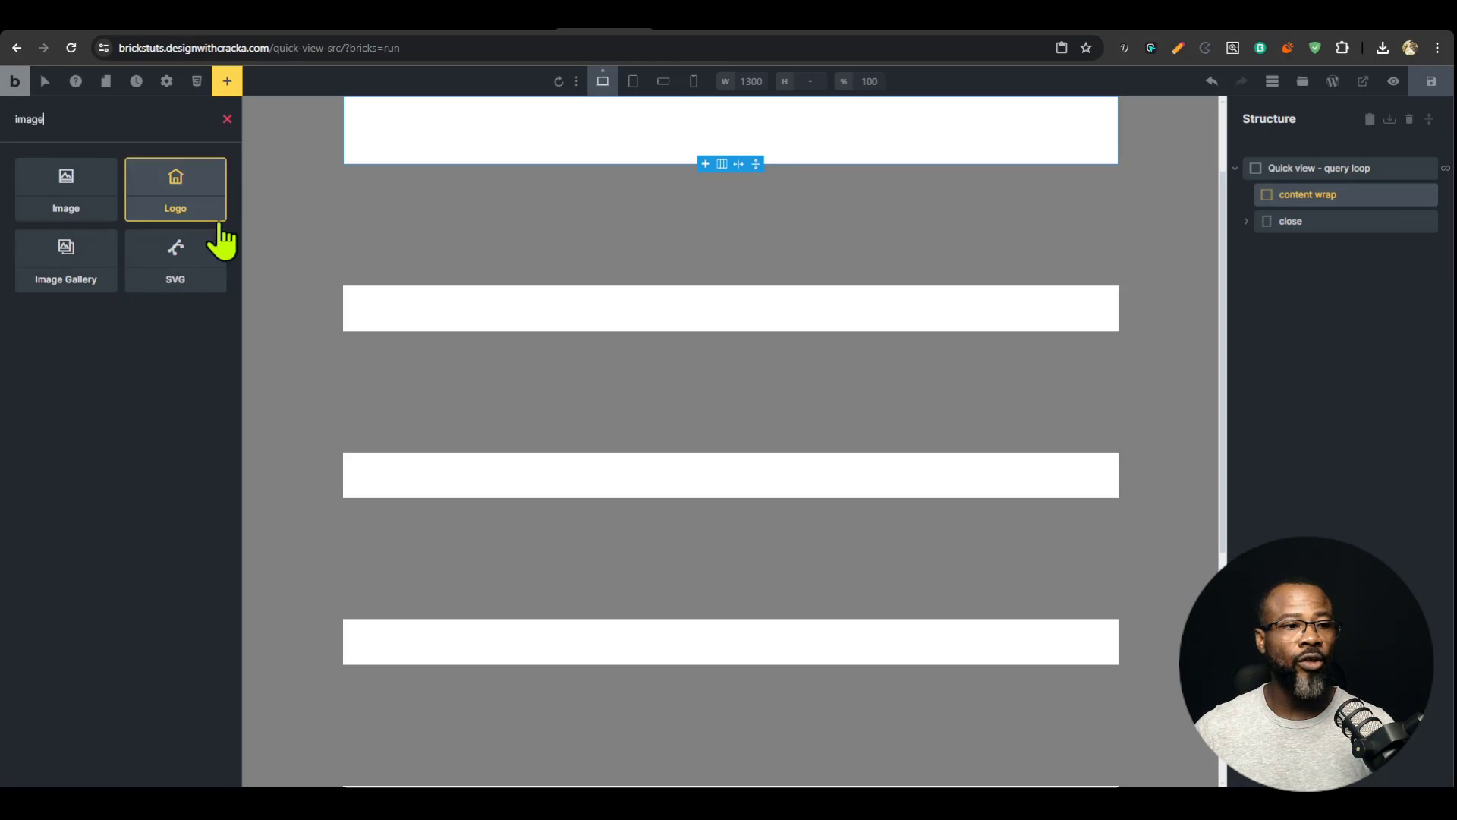
pyautogui.click(66, 187)
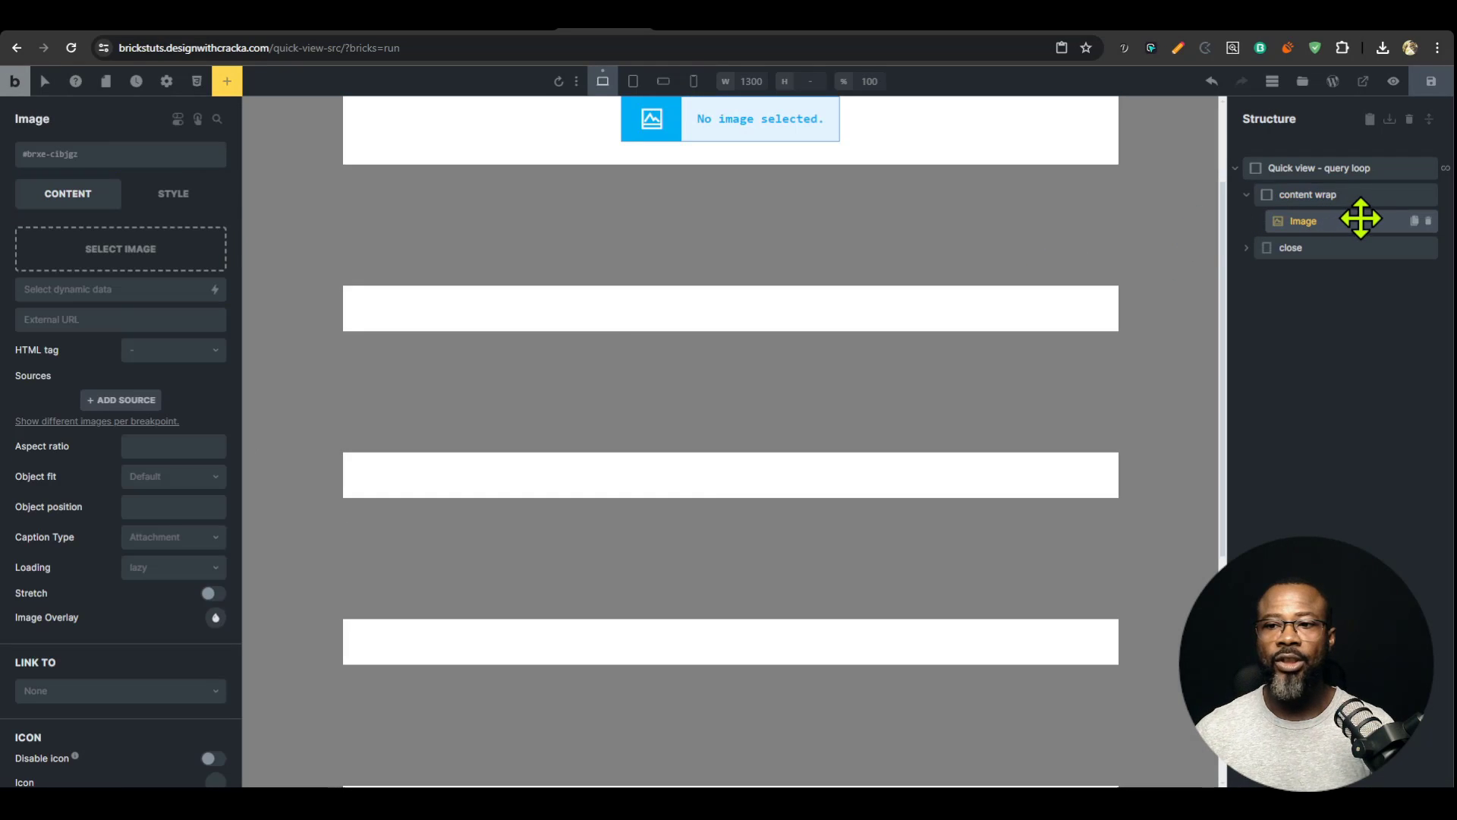
# Step: Apply the two equal columns layout to the content wrap and move the Image into the first Column
pyautogui.click(1358, 195)
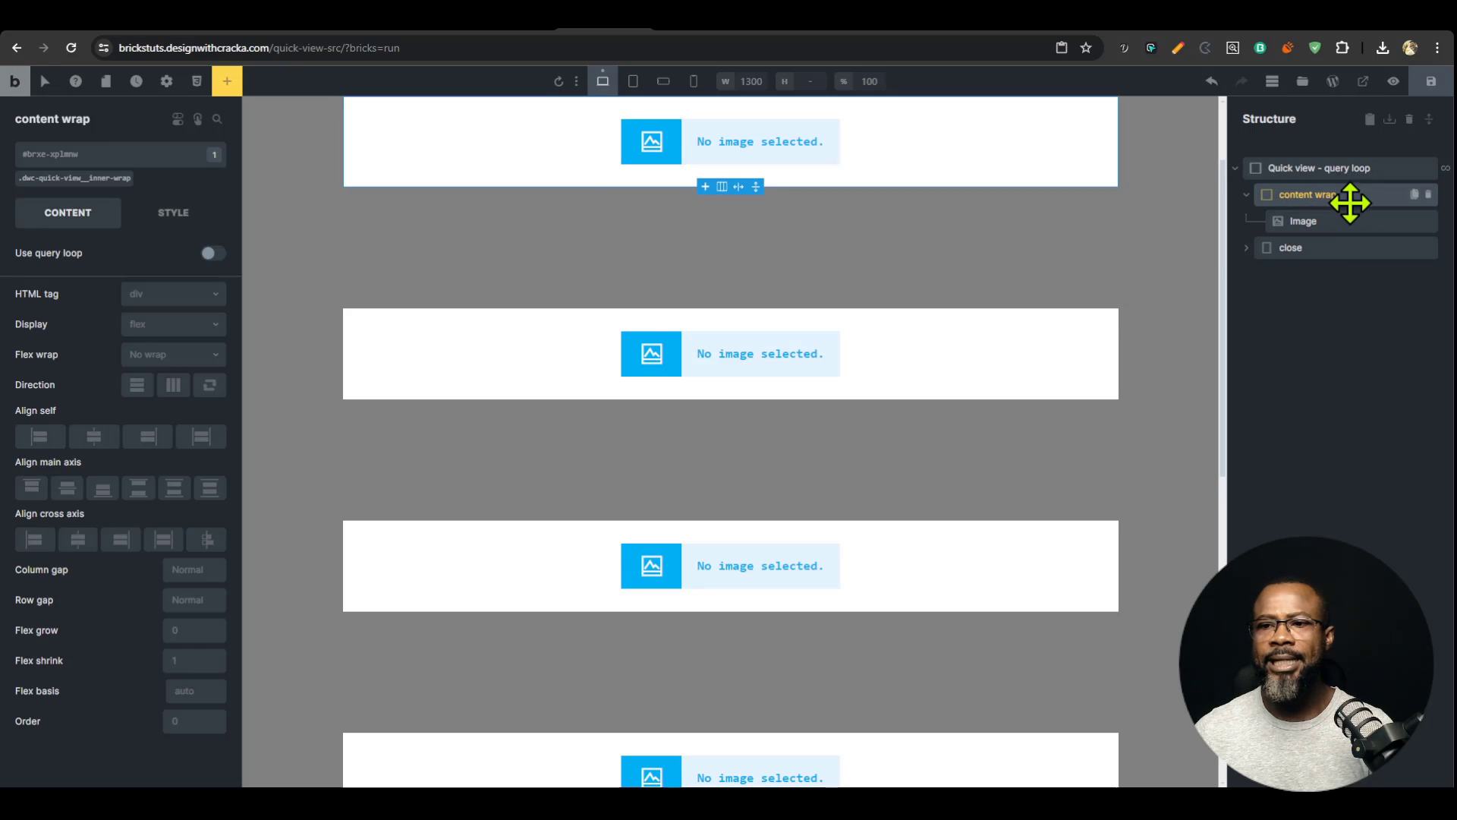
pyautogui.click(722, 187)
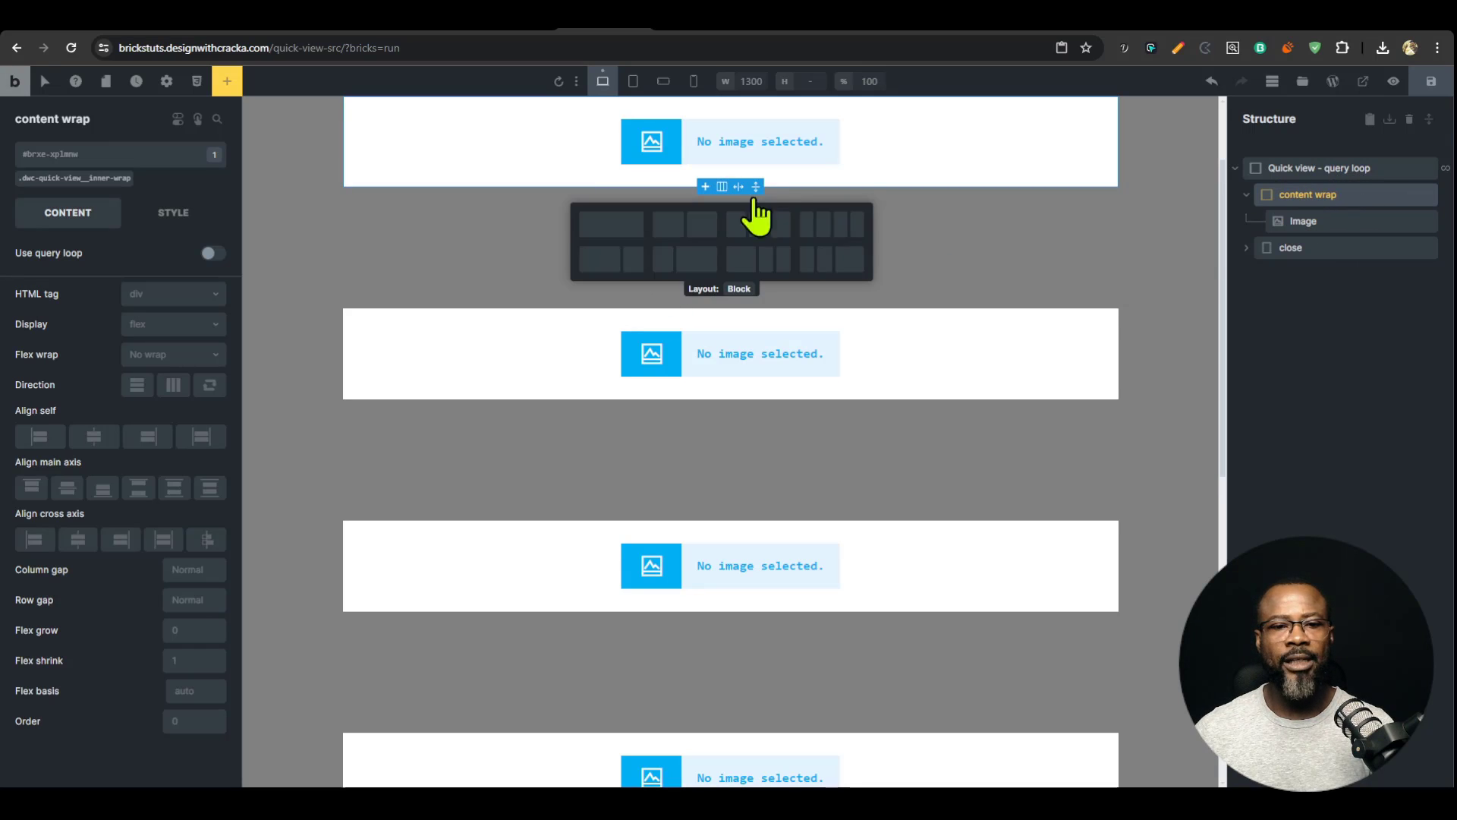
pyautogui.click(702, 241)
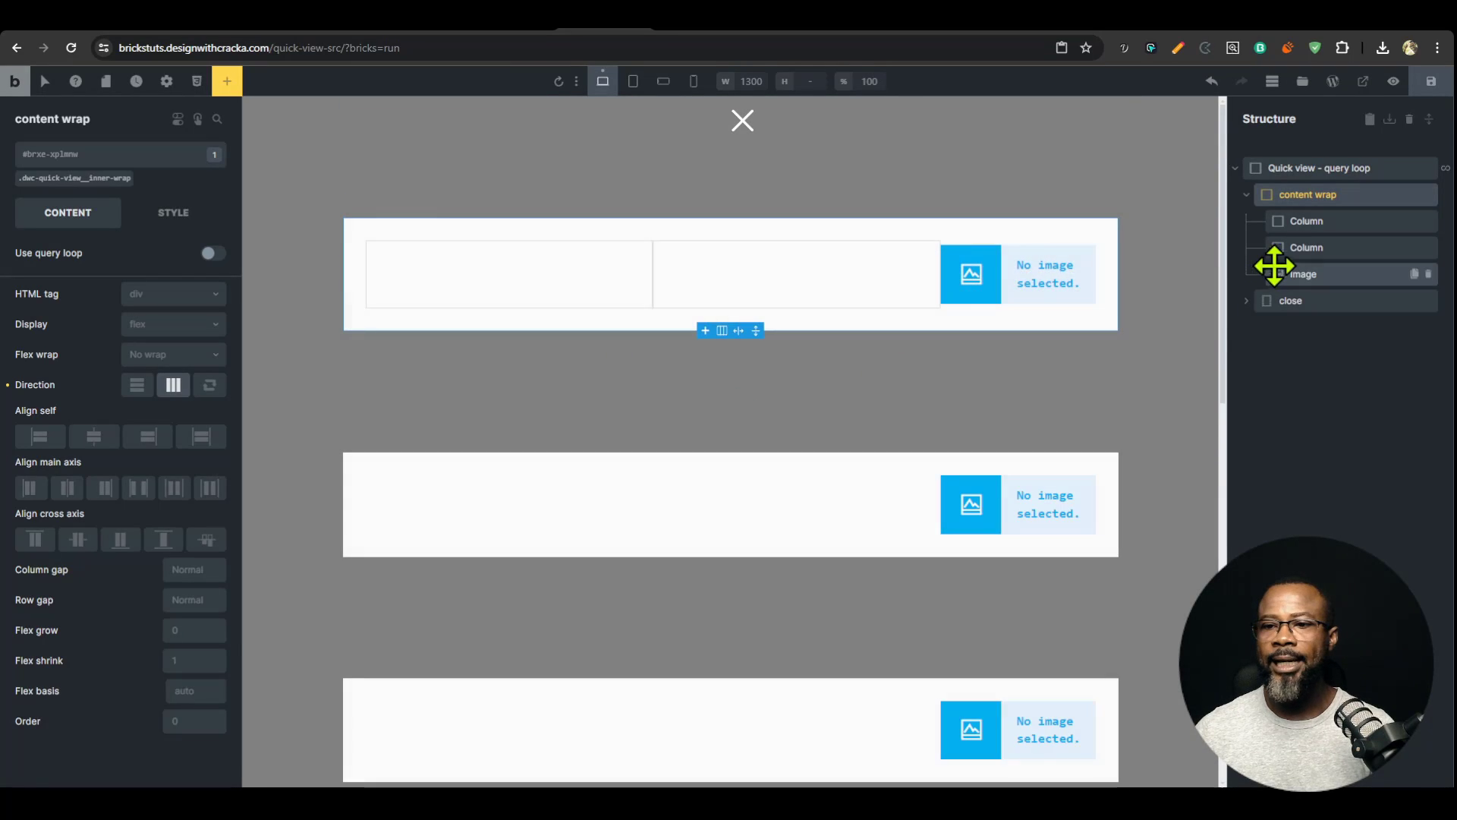
pyautogui.moveTo(1275, 266); pyautogui.dragTo(1334, 228)
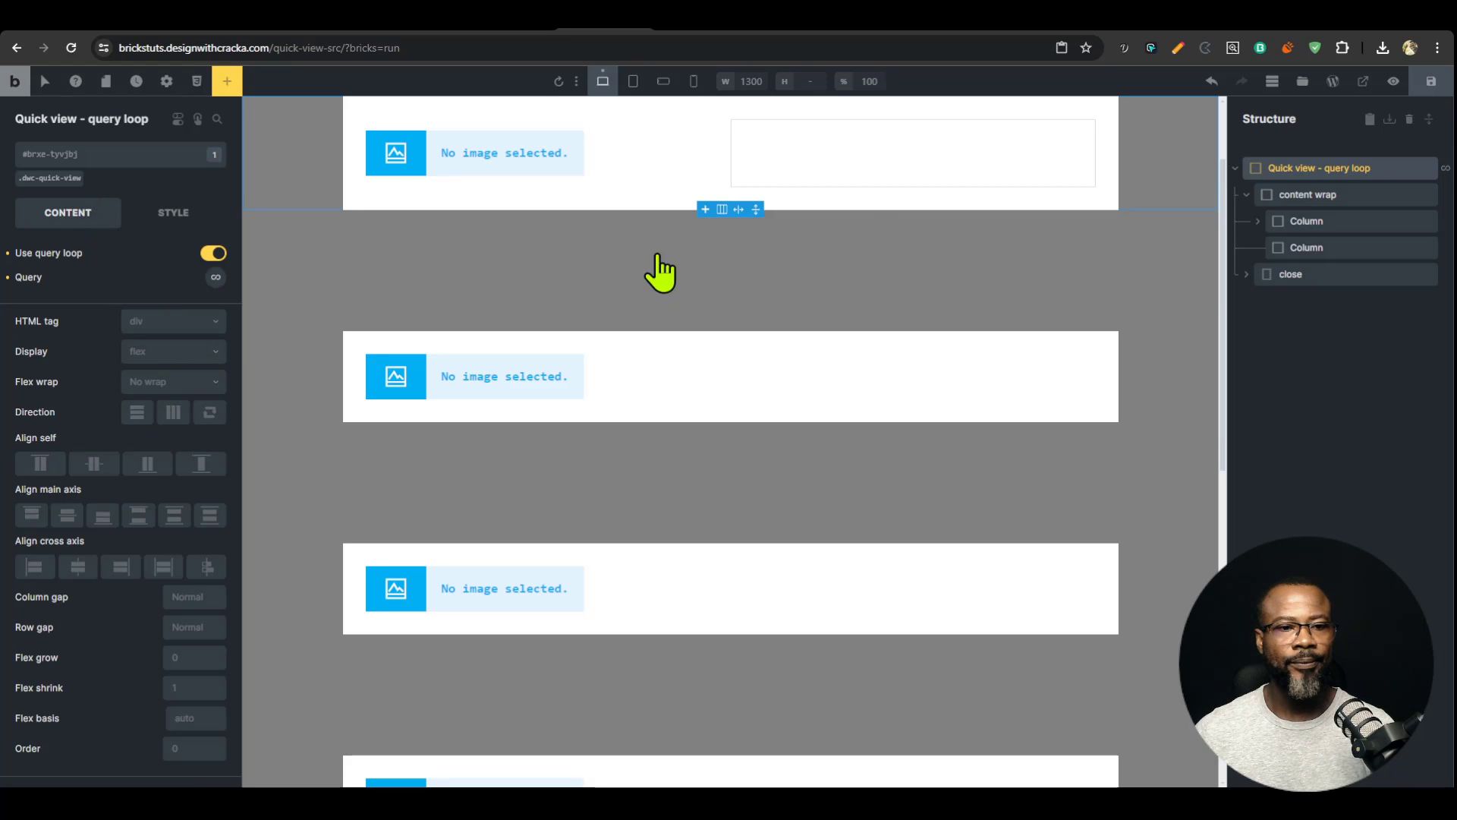
# Step: Set the Image's dynamic data source to {featured_image}
pyautogui.click(1266, 220)
pyautogui.click(1300, 248)
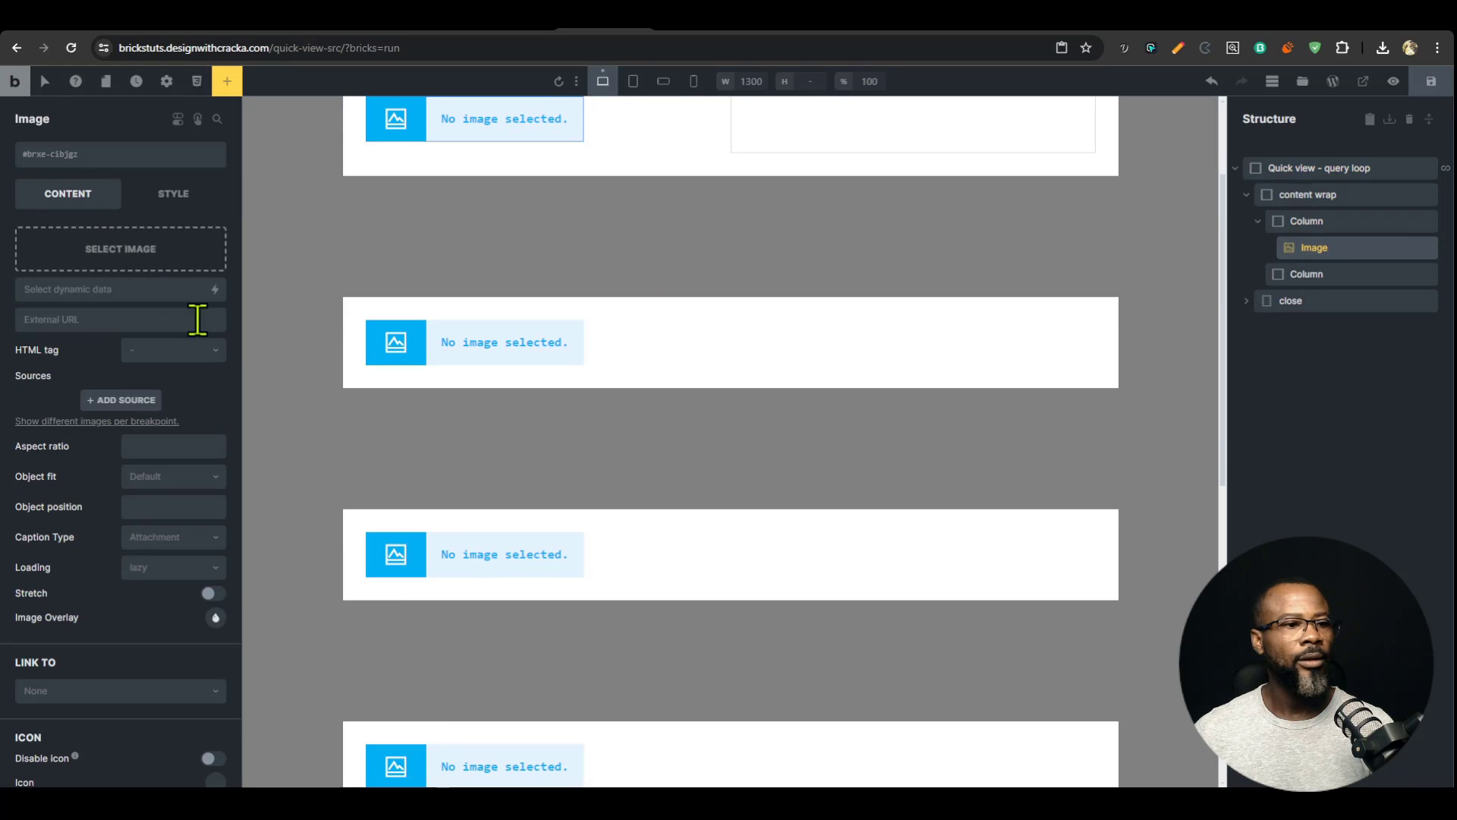
pyautogui.click(215, 290)
pyautogui.scroll(-1, 121, 357)
pyautogui.click(76, 362)
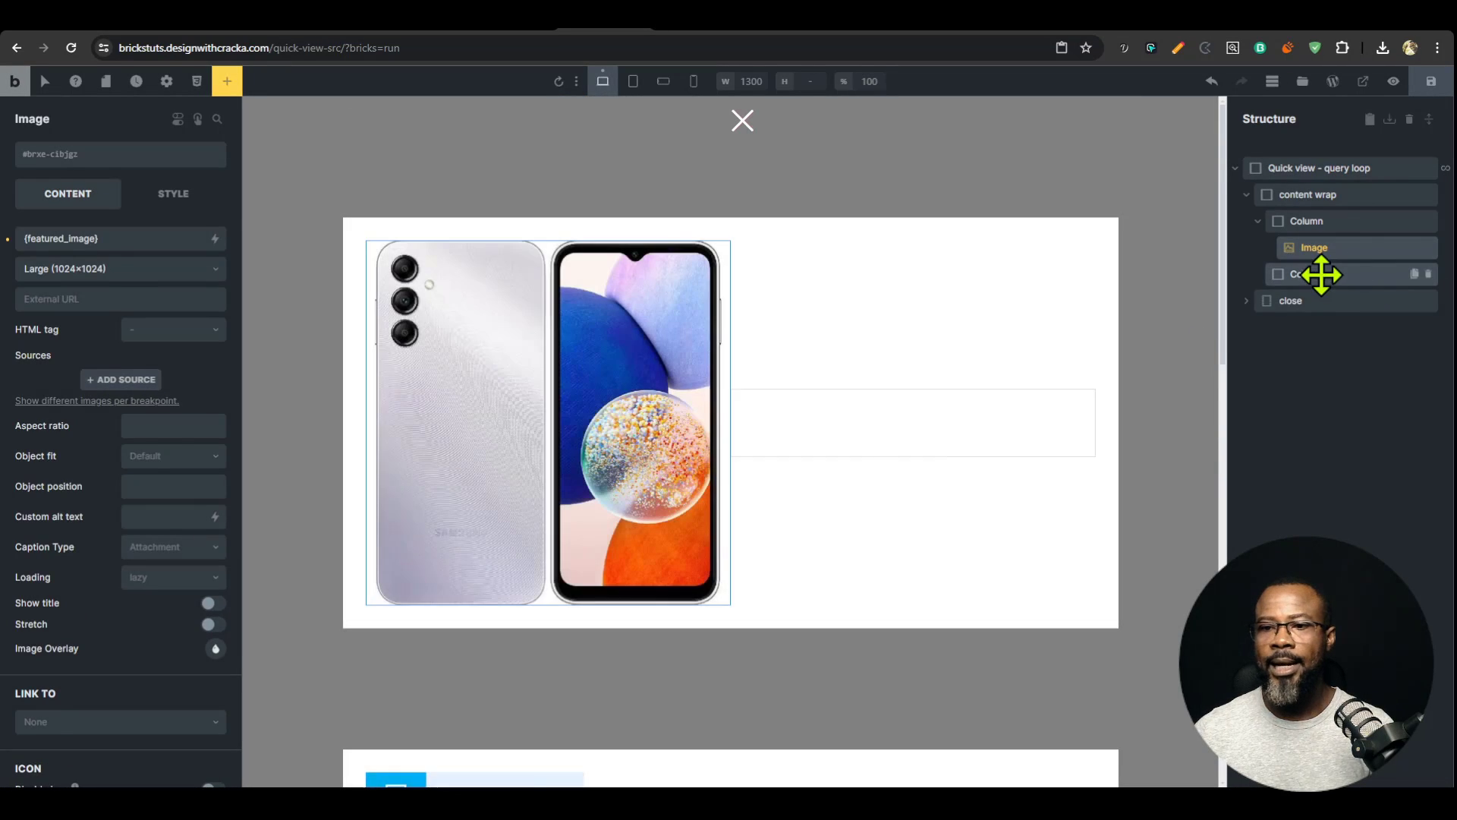
# Step: Add a Product title and an Add to cart element to the second Column
pyautogui.click(1319, 274)
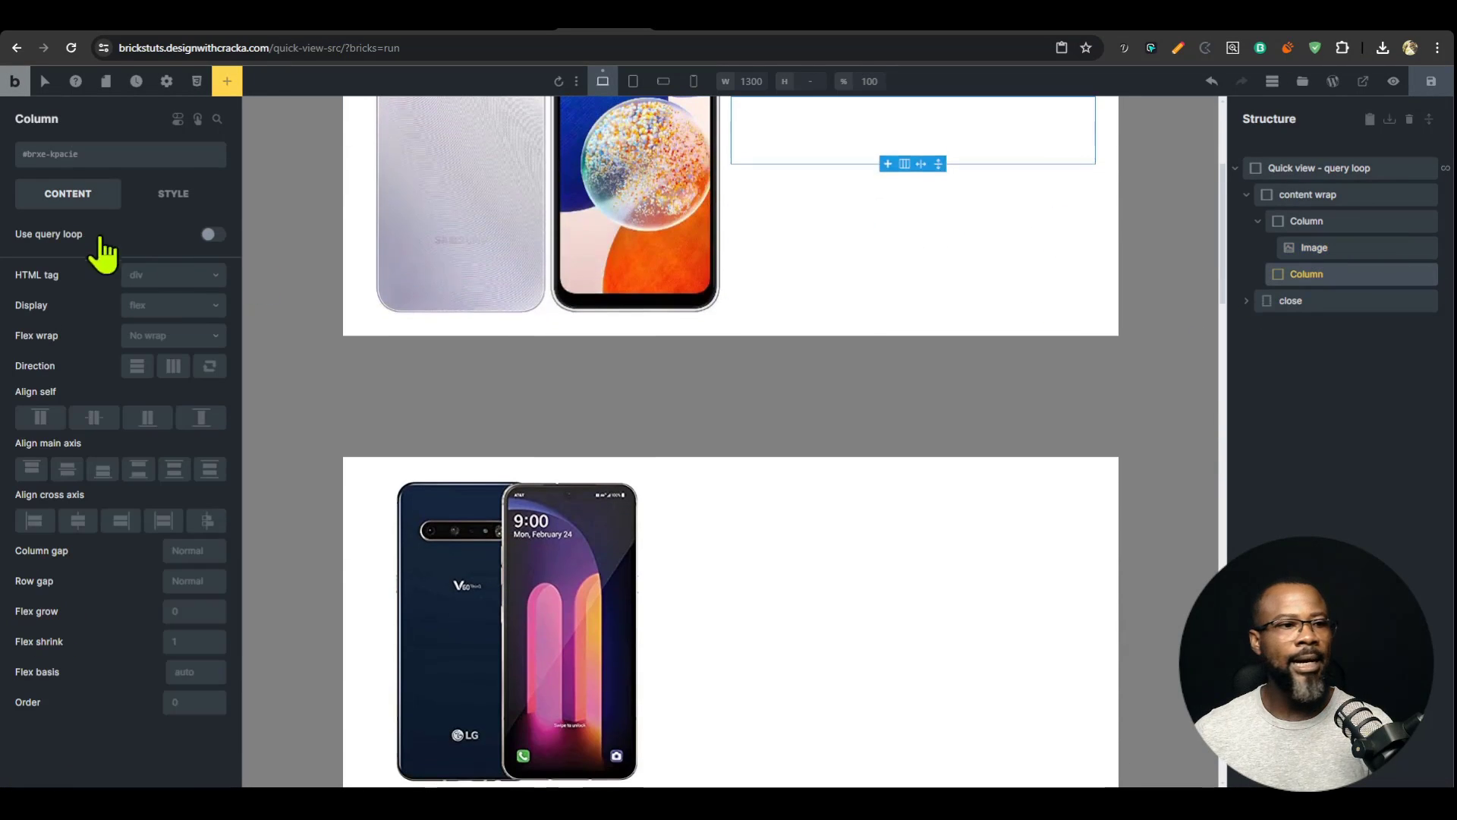
pyautogui.click(227, 81)
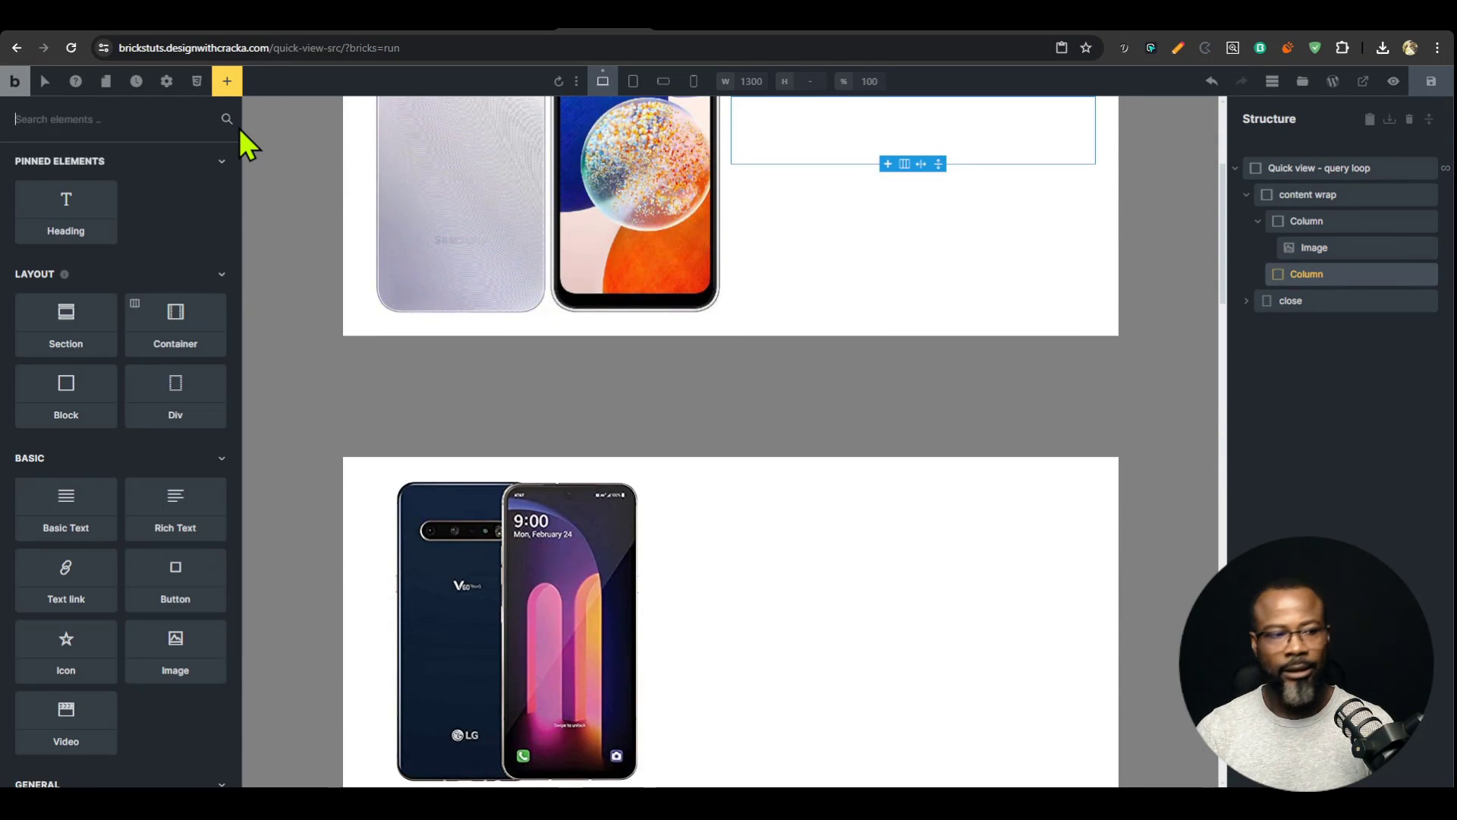
pyautogui.write('prod')
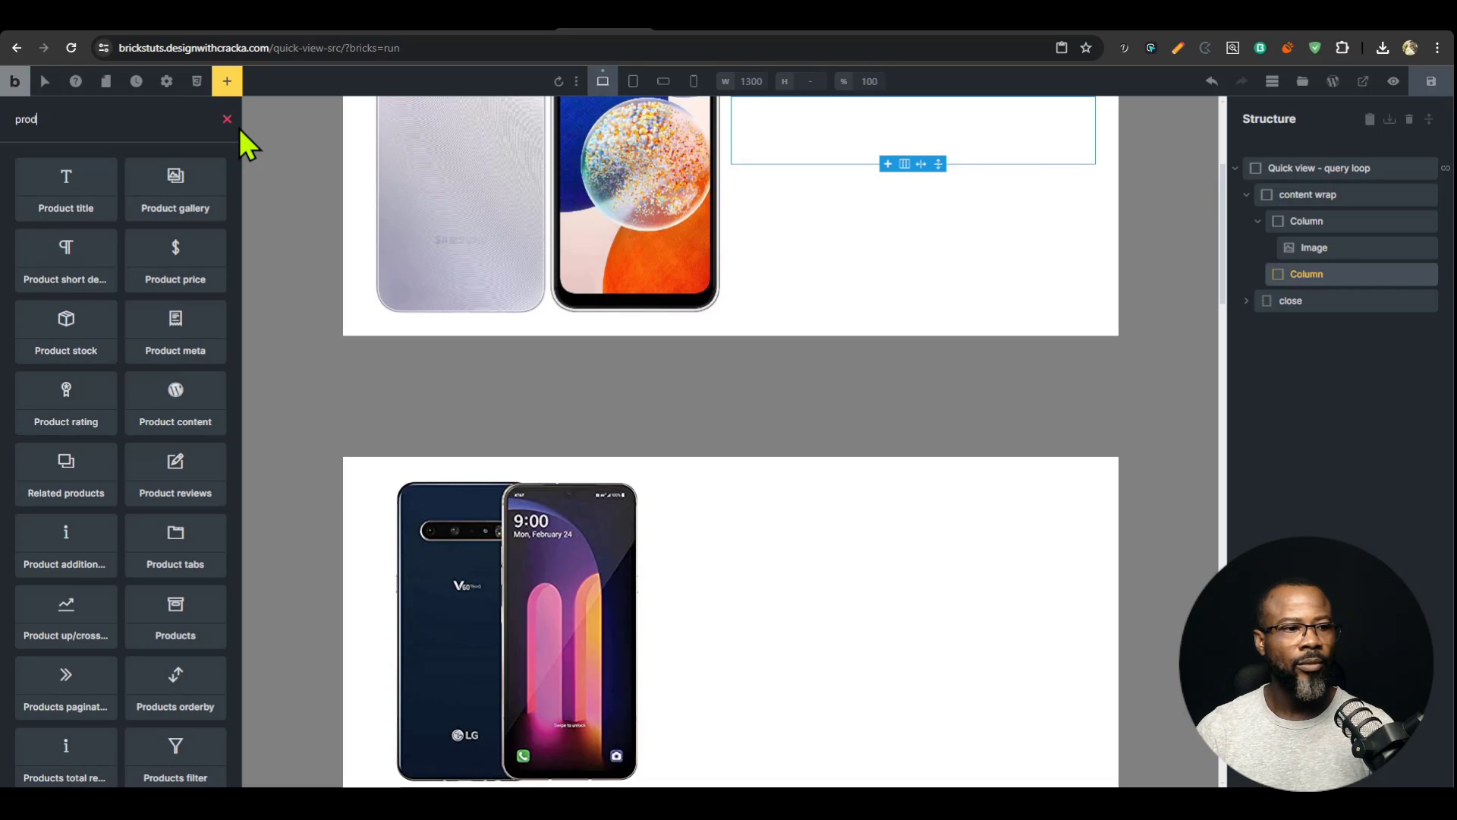
pyautogui.click(79, 208)
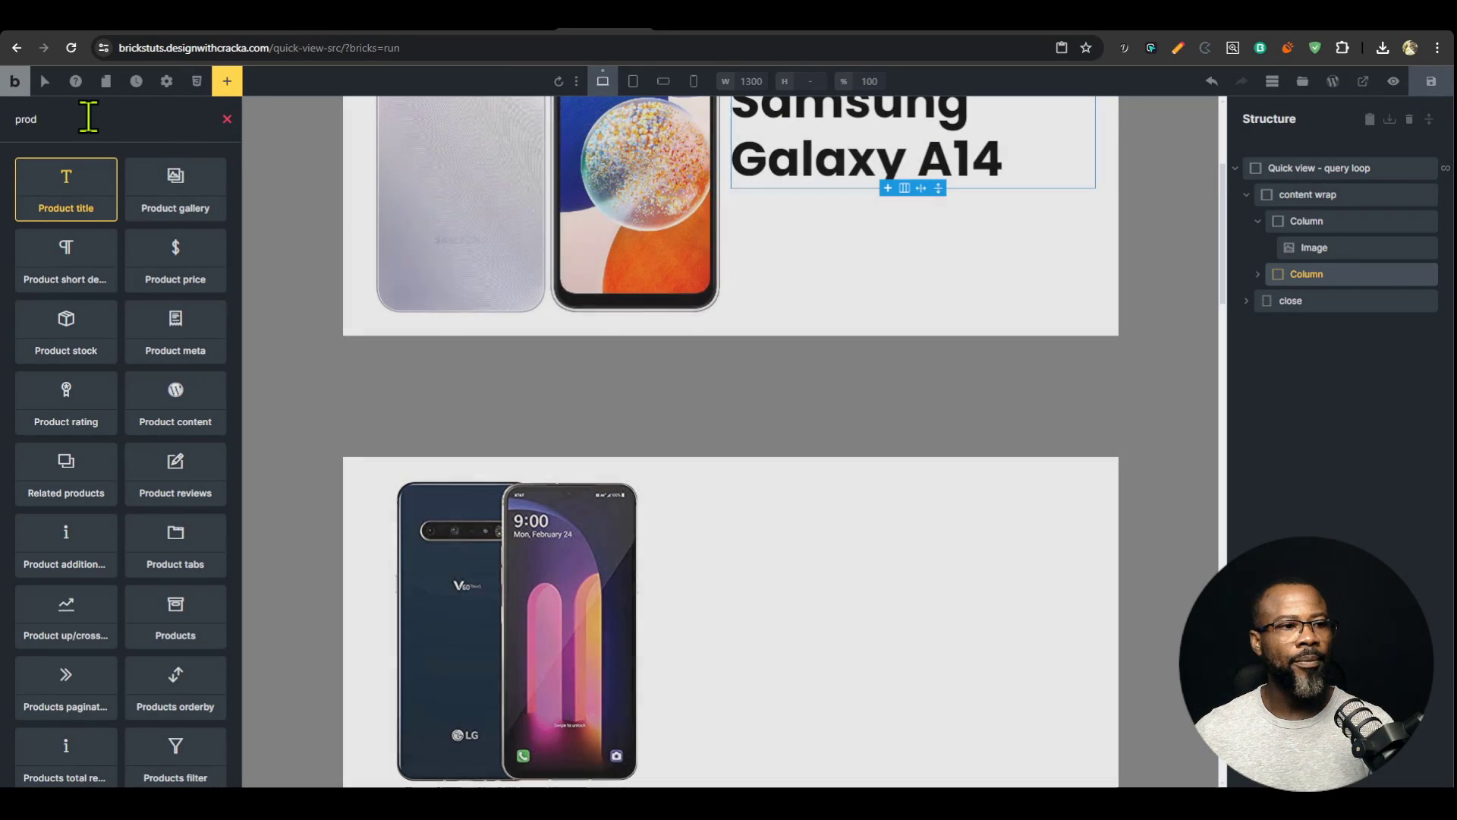
pyautogui.doubleClick(88, 118)
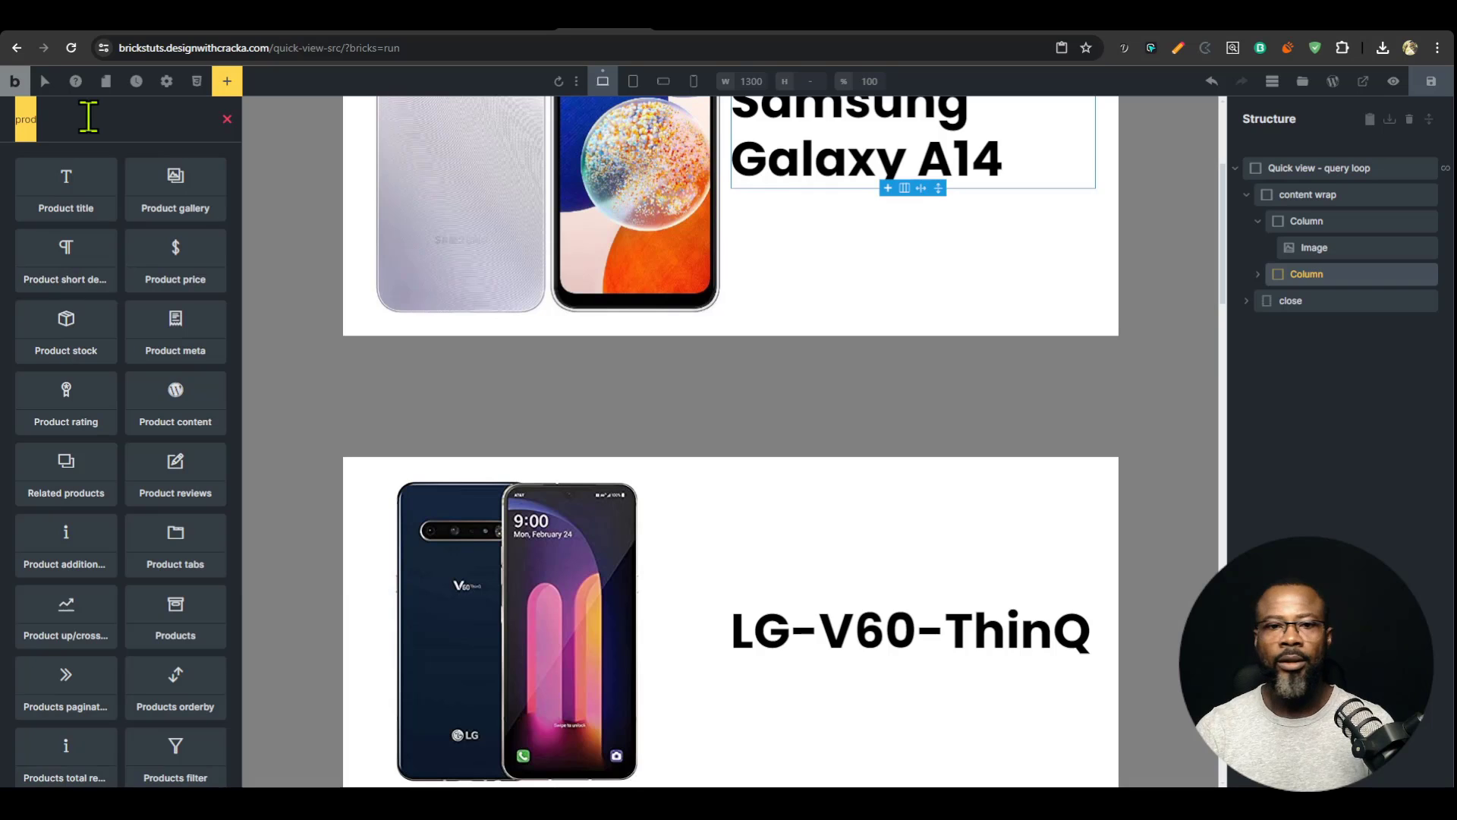
pyautogui.write('add')
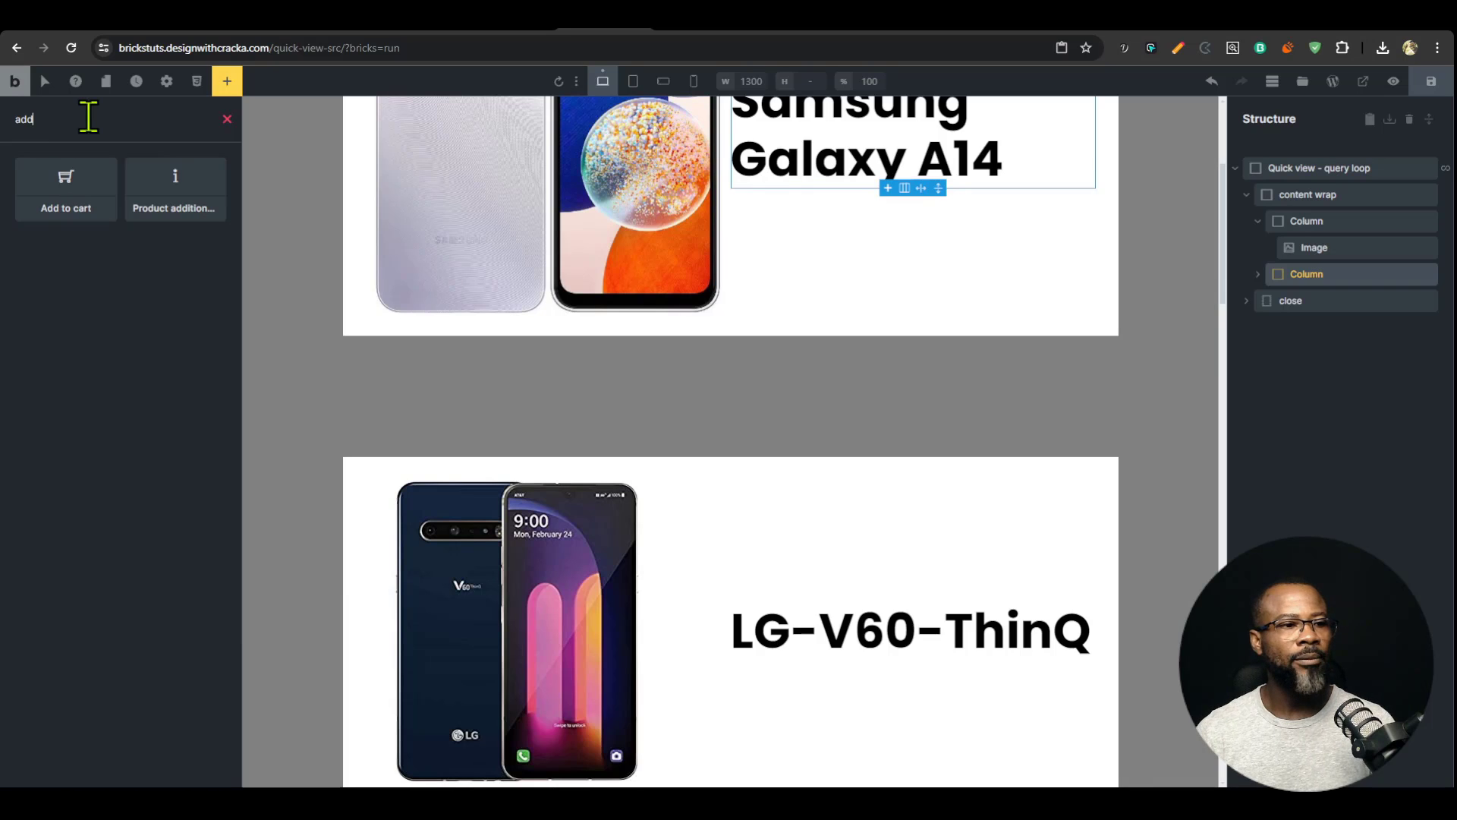
pyautogui.click(99, 212)
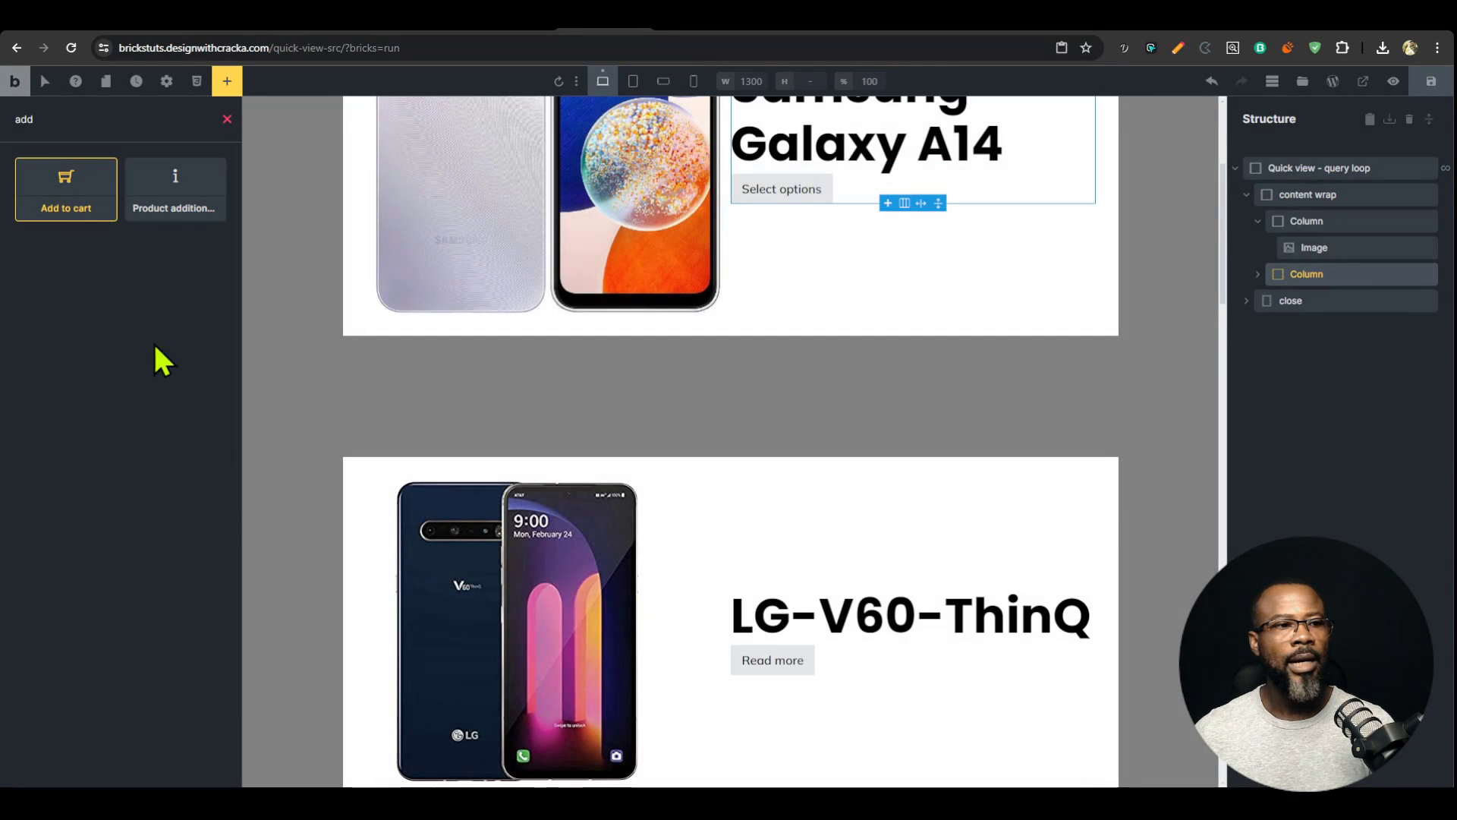
# Step: Add the Product price and Product rating elements to the second Column below the Add to cart element
pyautogui.click(227, 119)
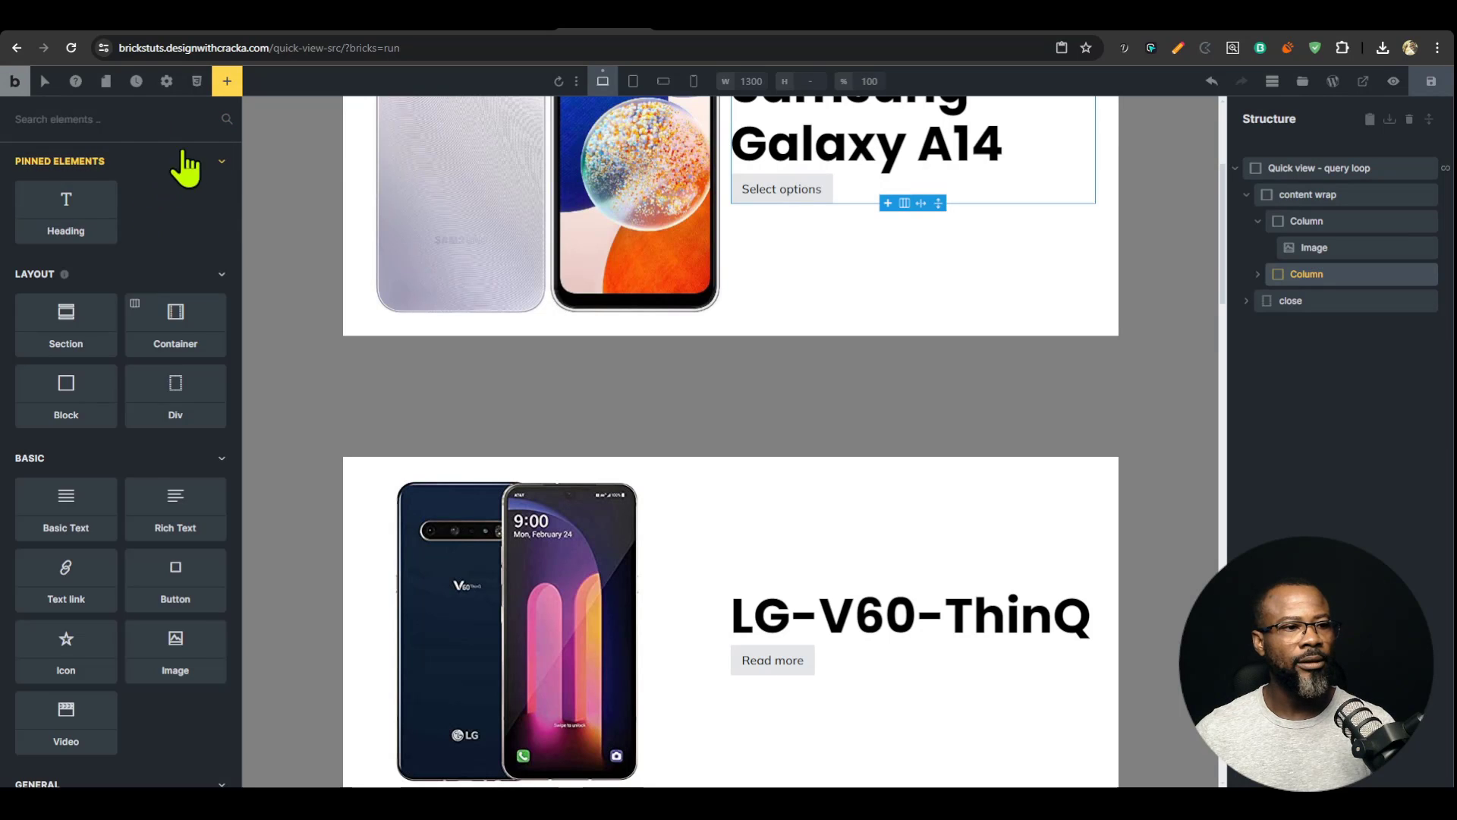
pyautogui.write('prod')
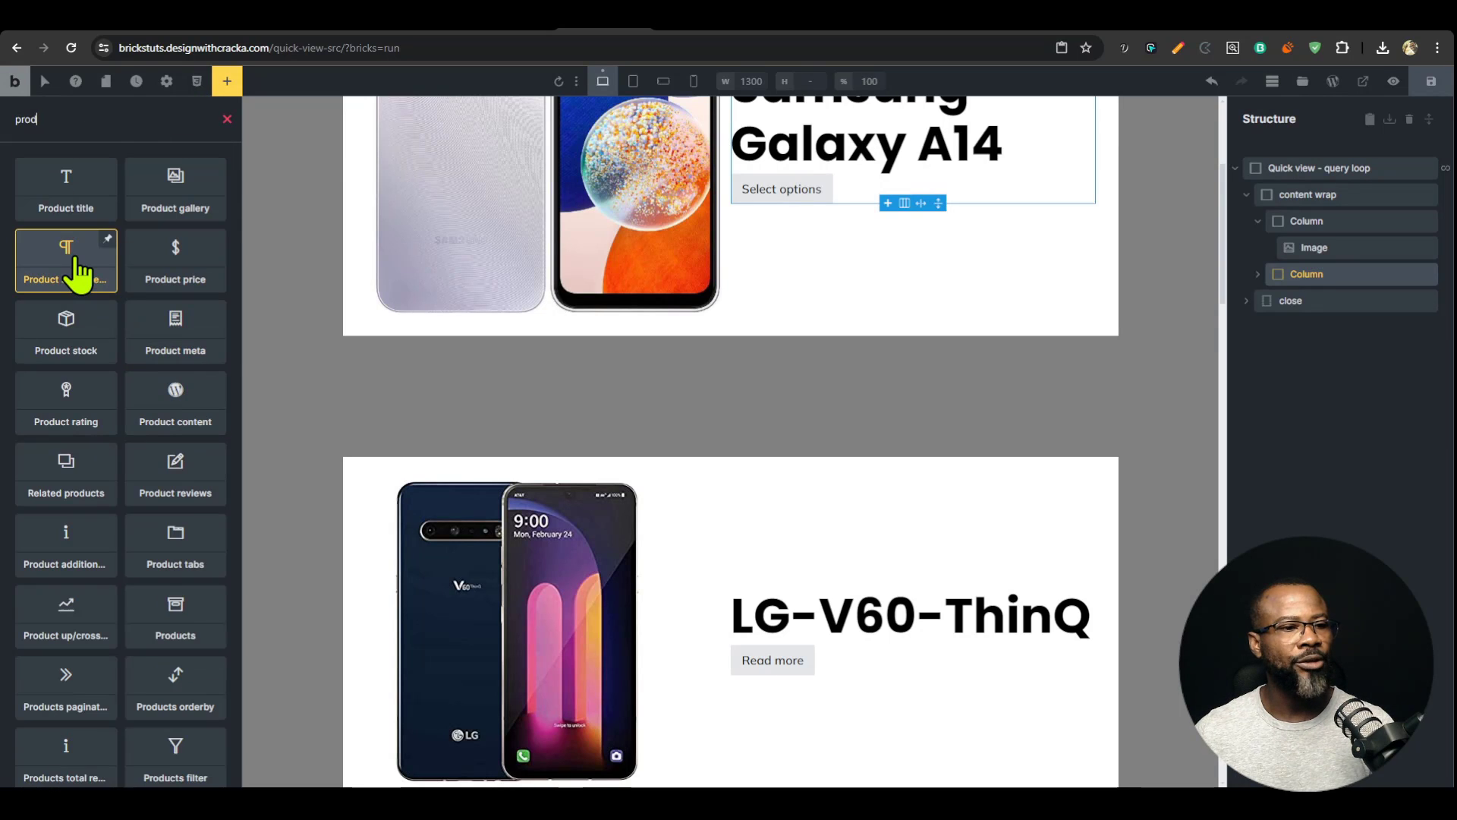
pyautogui.click(175, 277)
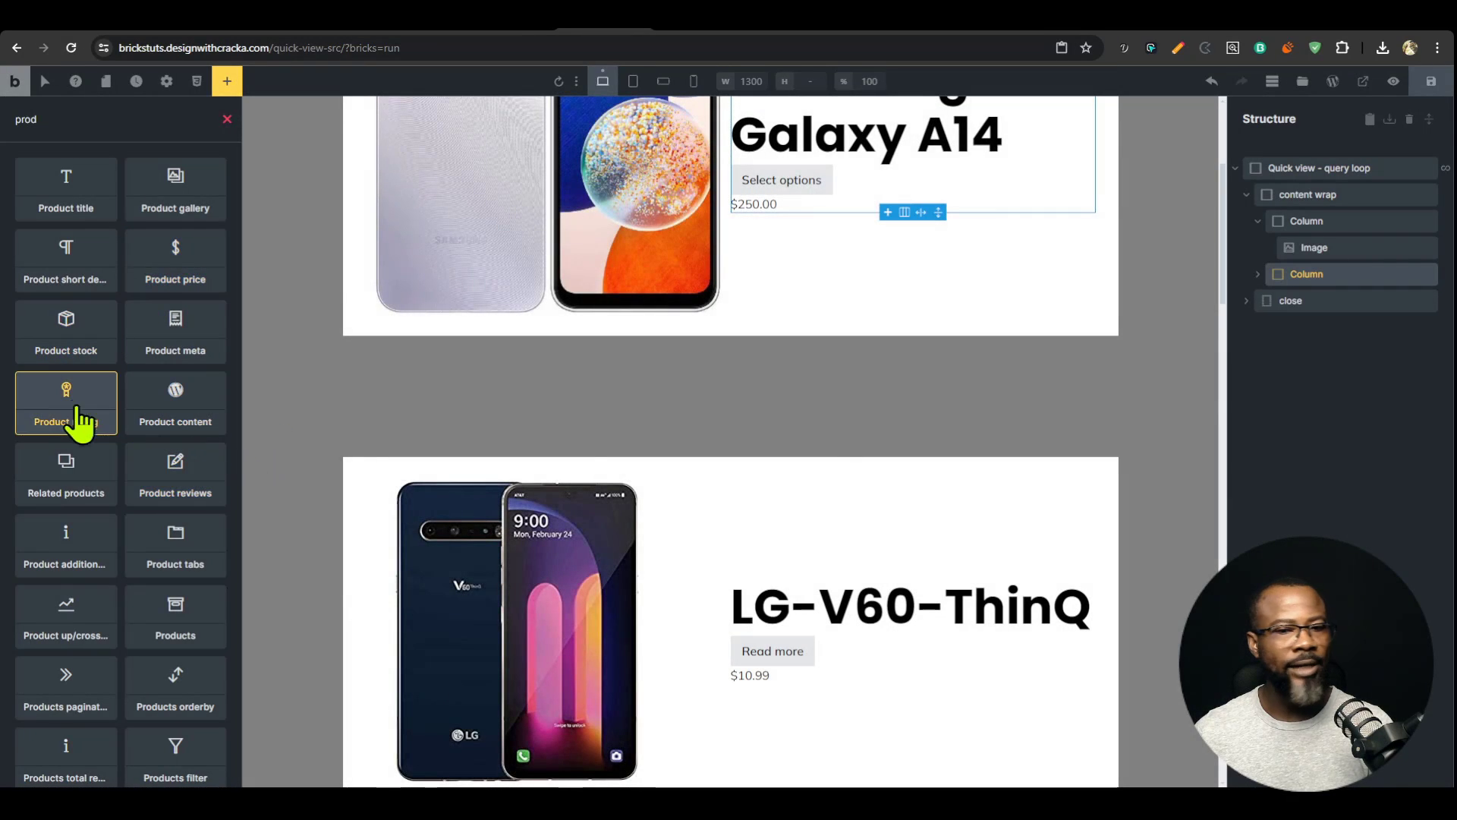
pyautogui.click(81, 423)
pyautogui.scroll(3, 910, 319)
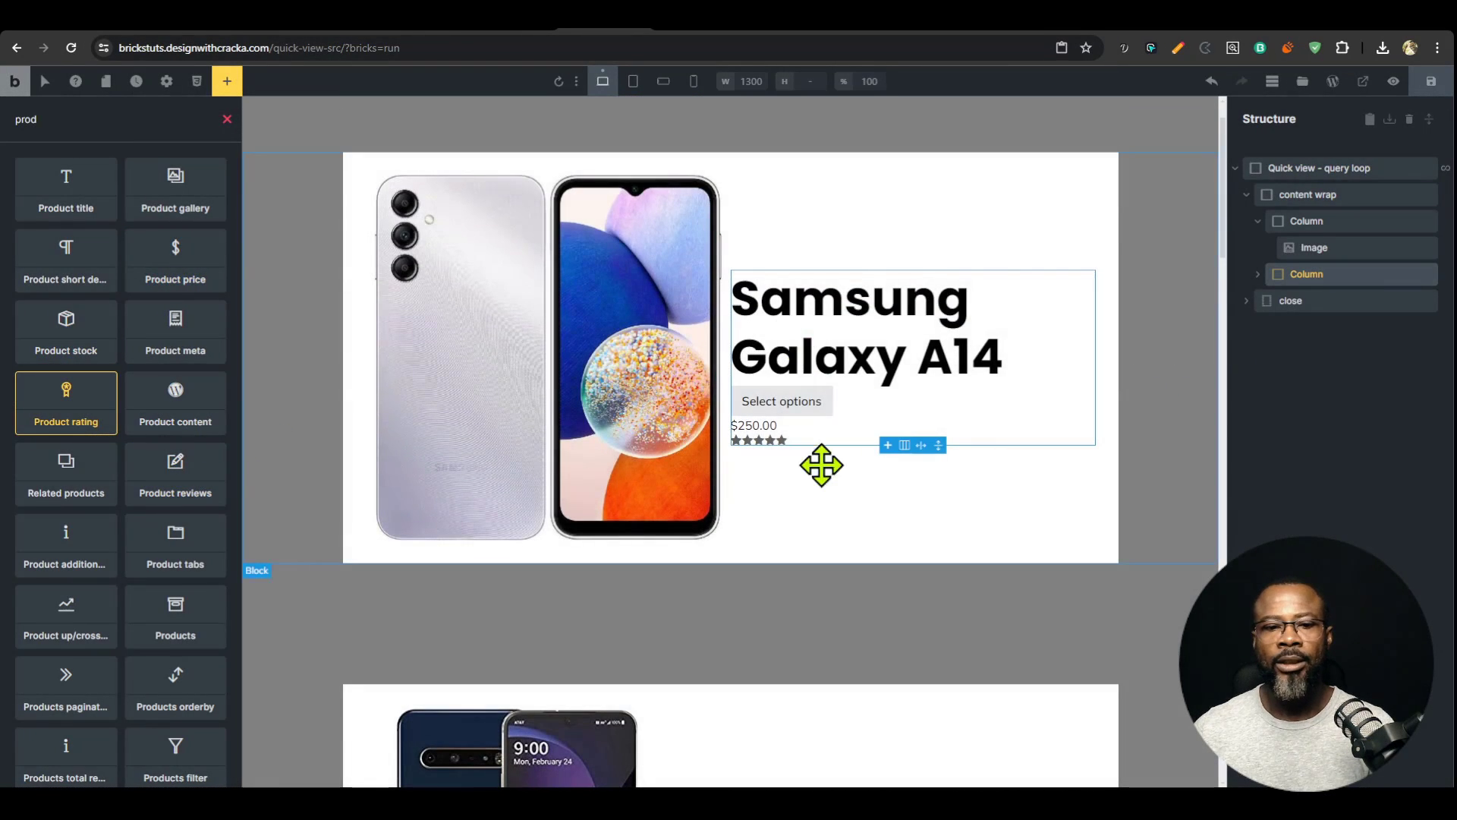
# Step: Set the Product title's typography font size to 24
pyautogui.click(871, 334)
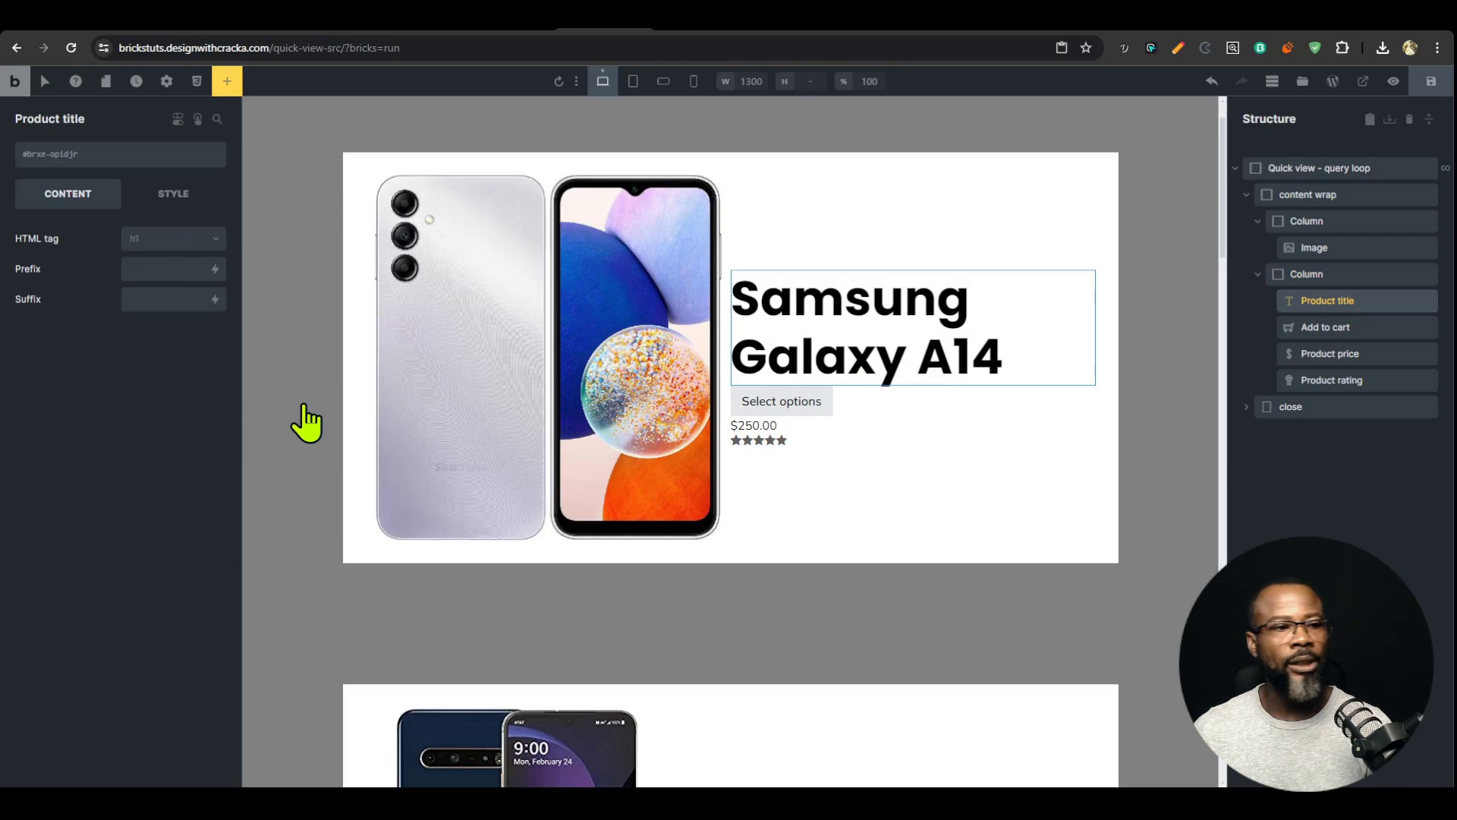
pyautogui.click(174, 193)
pyautogui.click(186, 279)
pyautogui.click(201, 346)
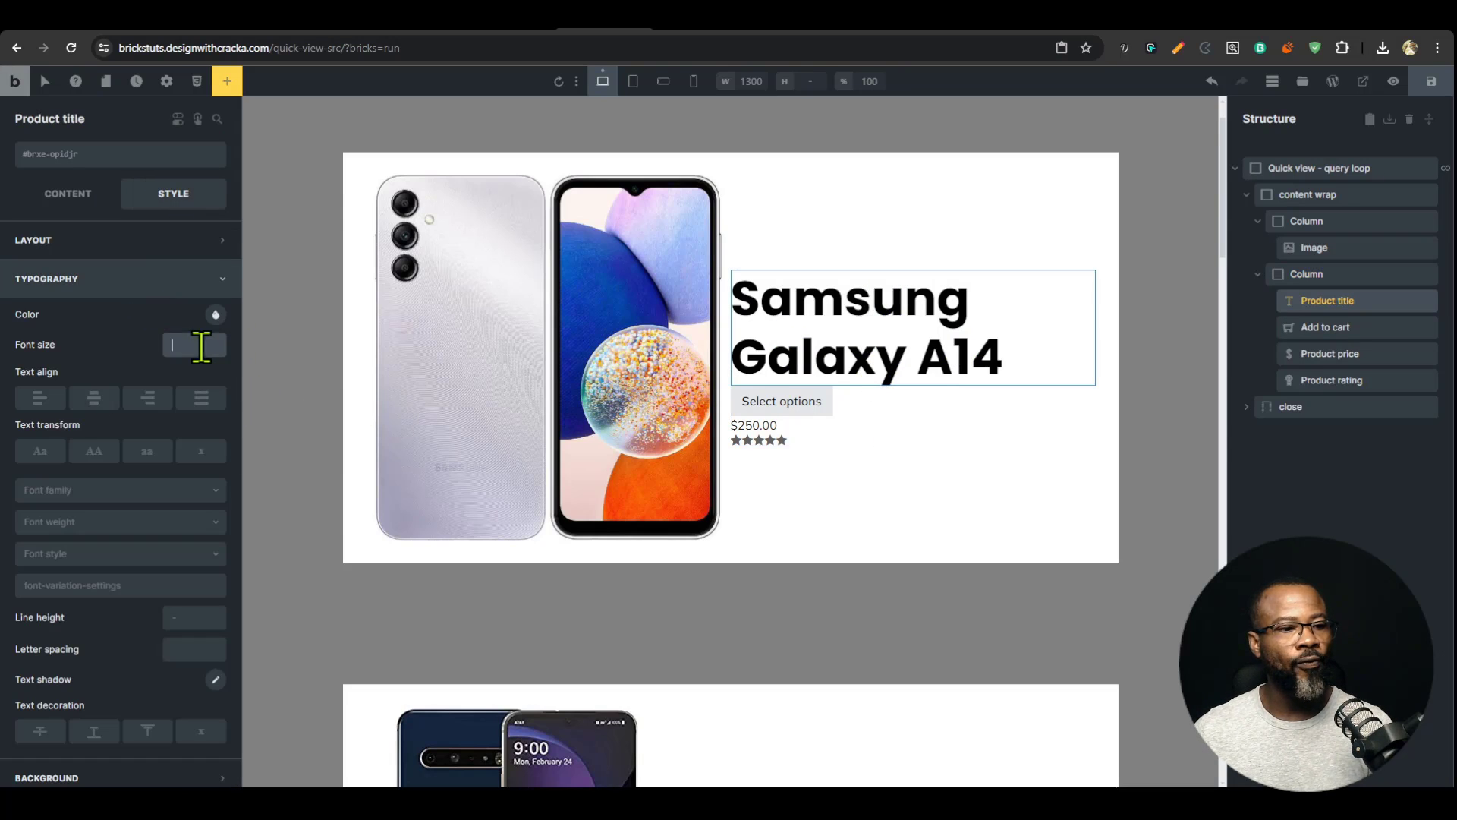
pyautogui.write('24')
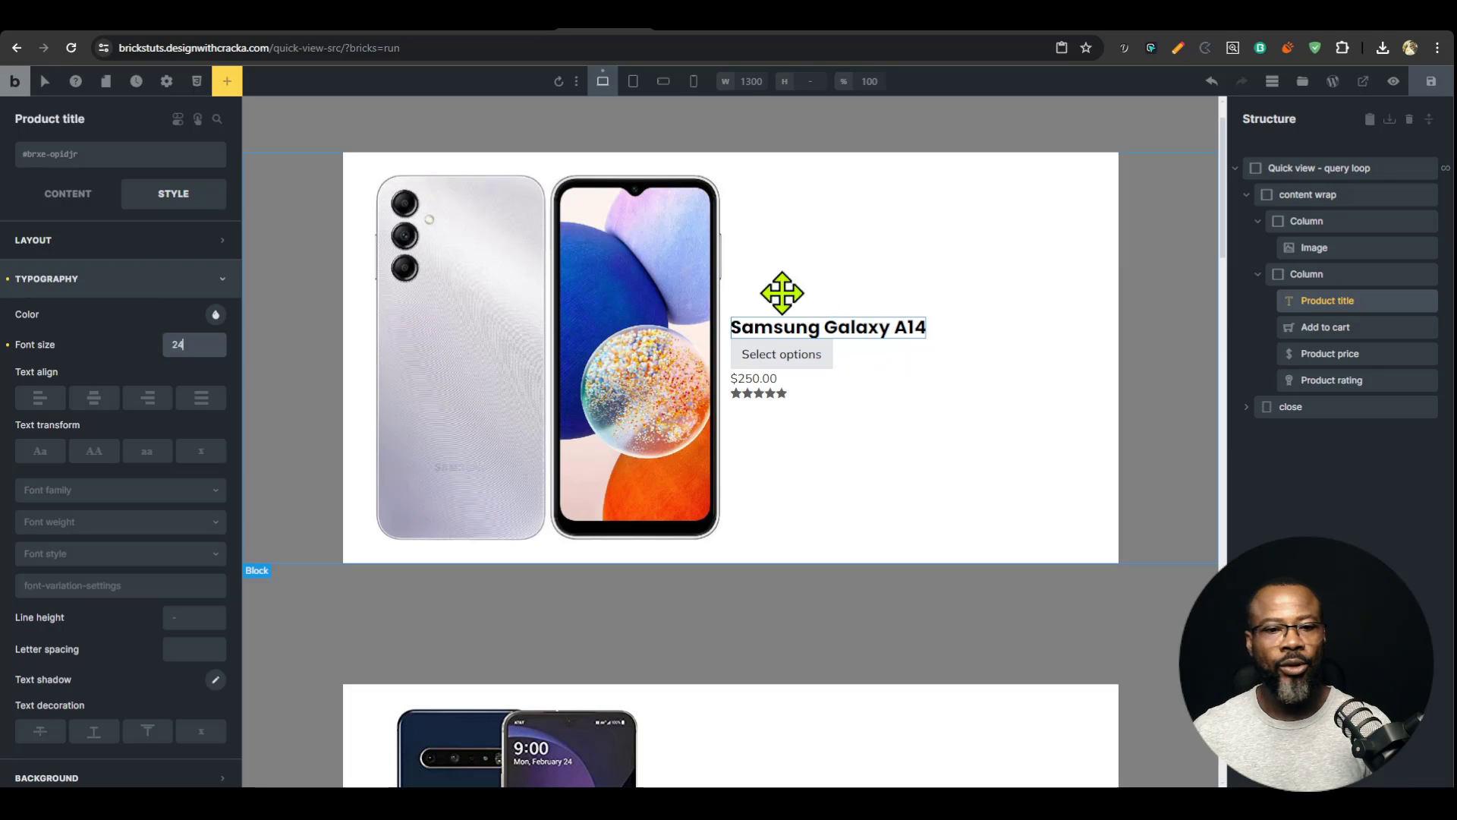
# Step: Collapse both Columns in the structure and set the content wrap's column gap and row gap to 20
pyautogui.click(1334, 277)
pyautogui.click(1321, 222)
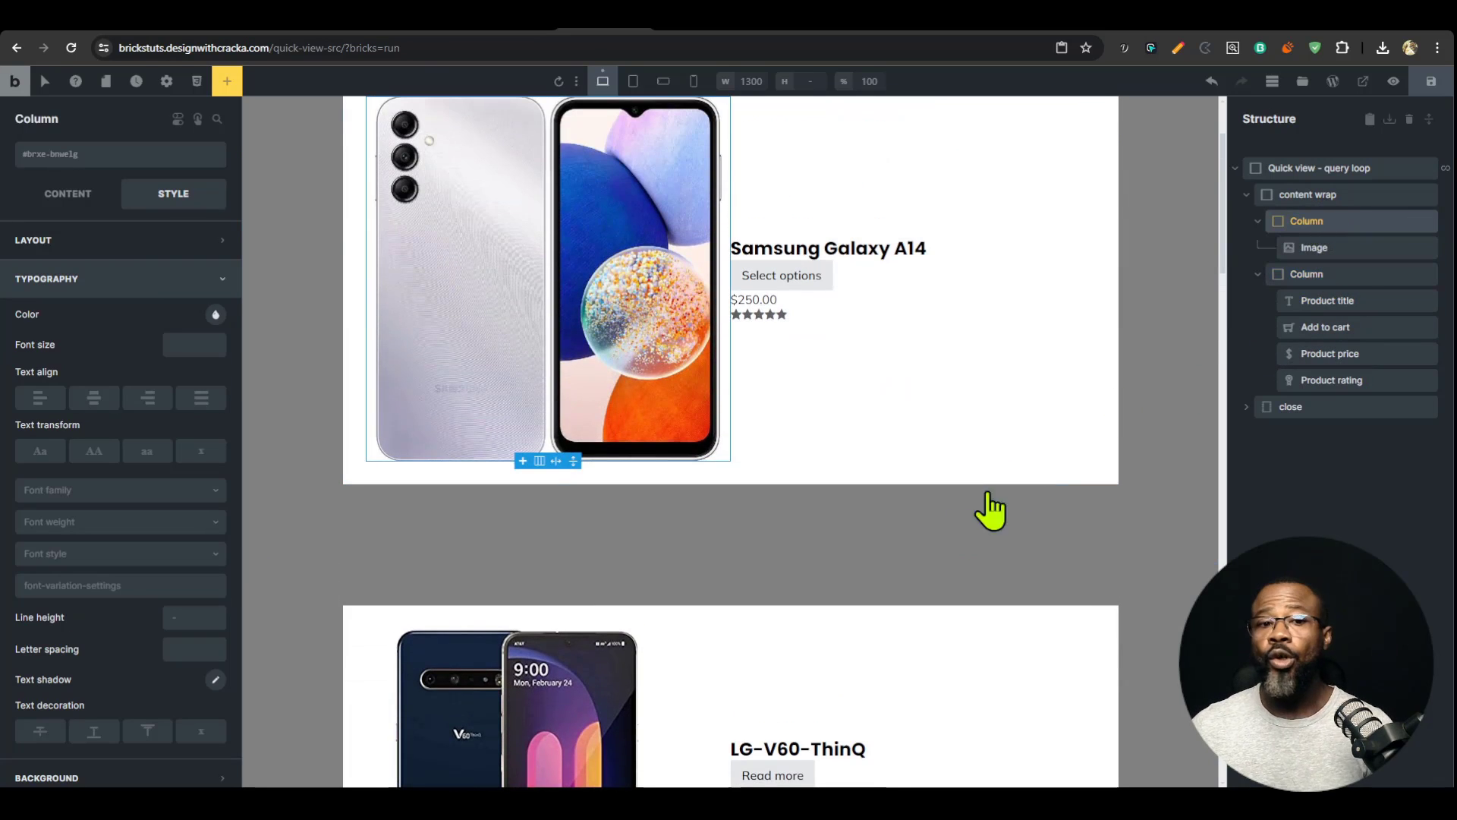
pyautogui.click(1258, 221)
pyautogui.click(1260, 248)
pyautogui.click(1294, 195)
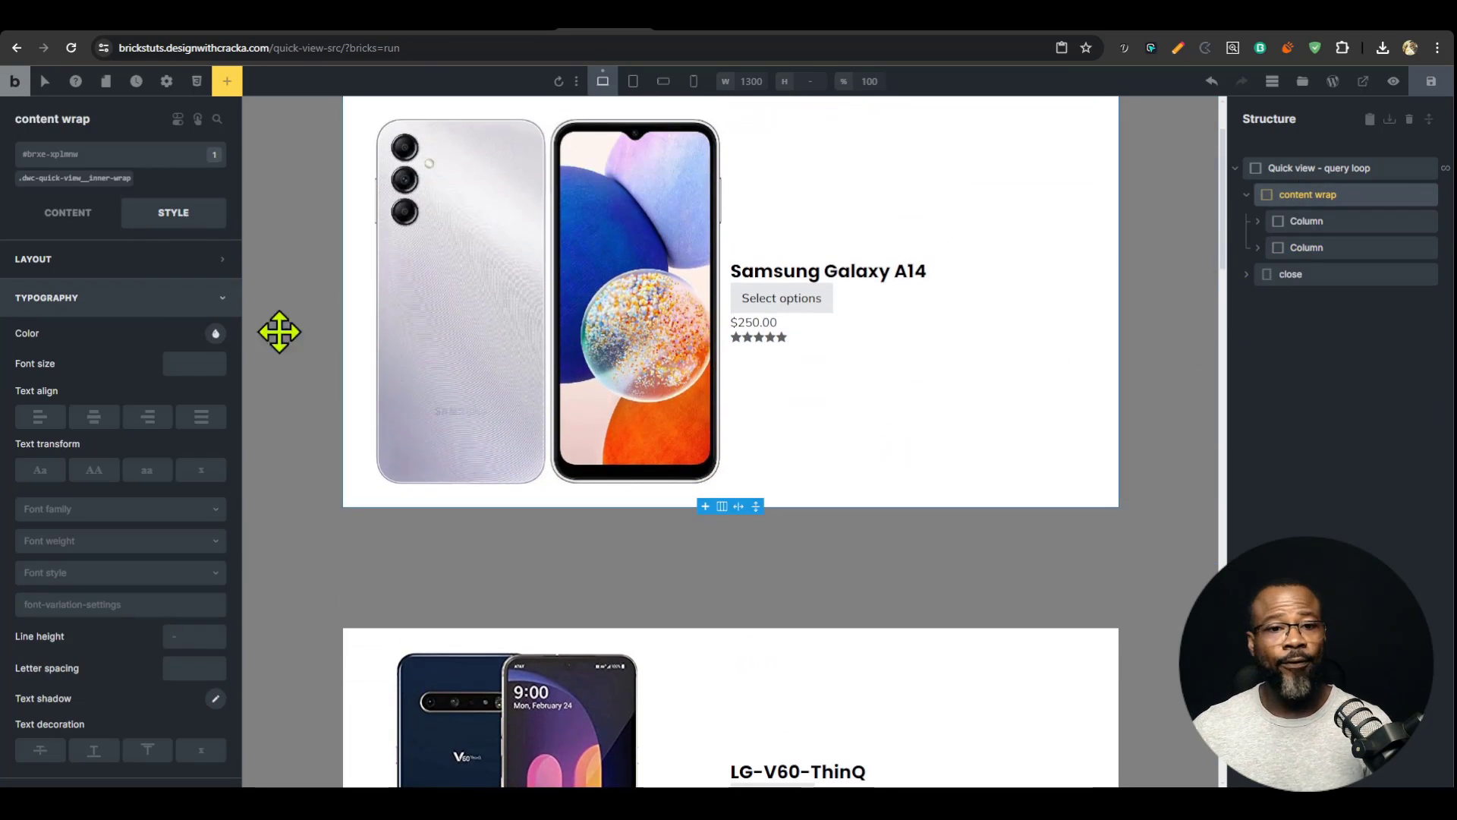
pyautogui.click(76, 216)
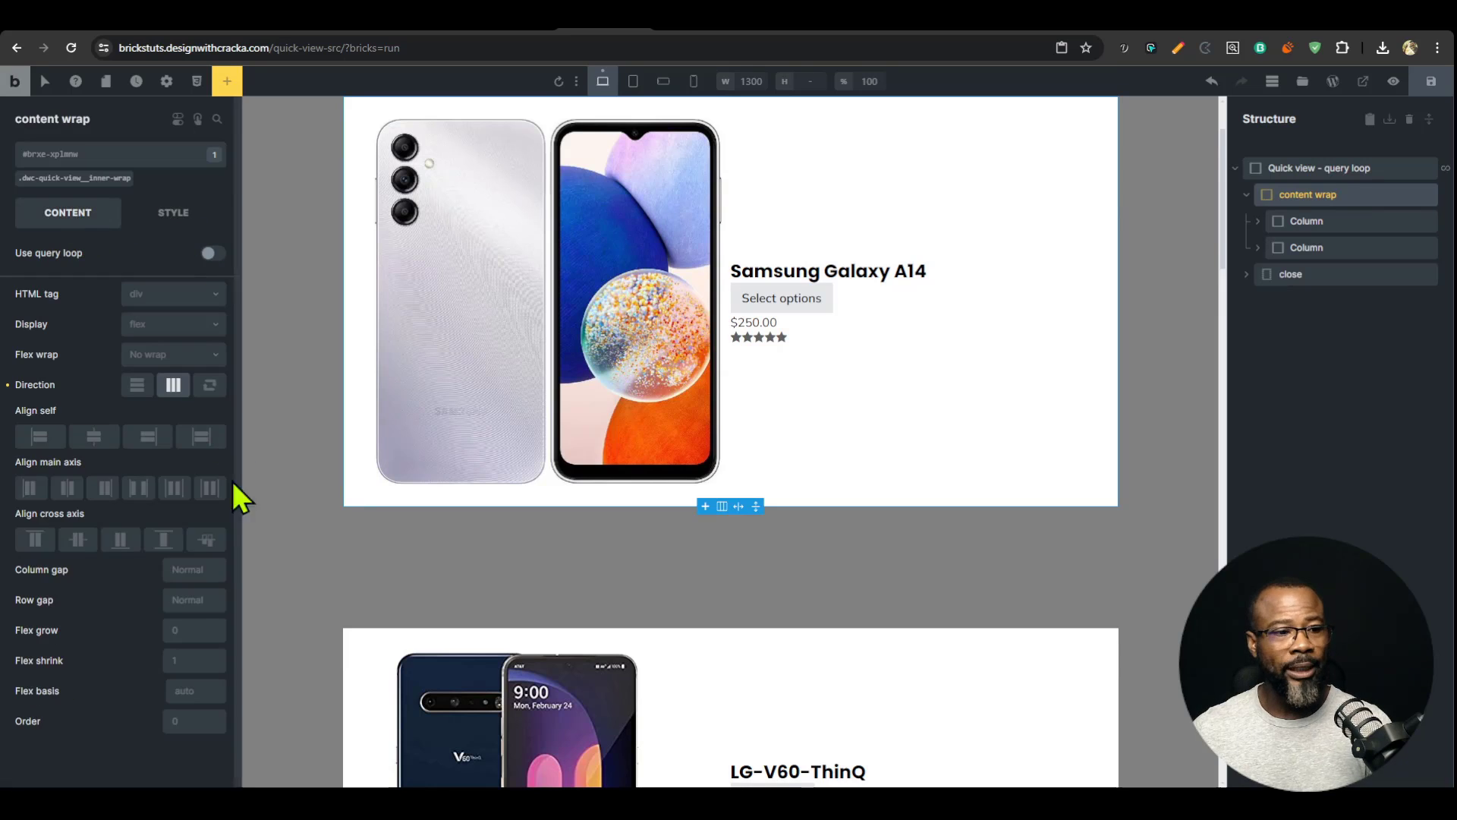
pyautogui.write('20')
pyautogui.click(206, 599)
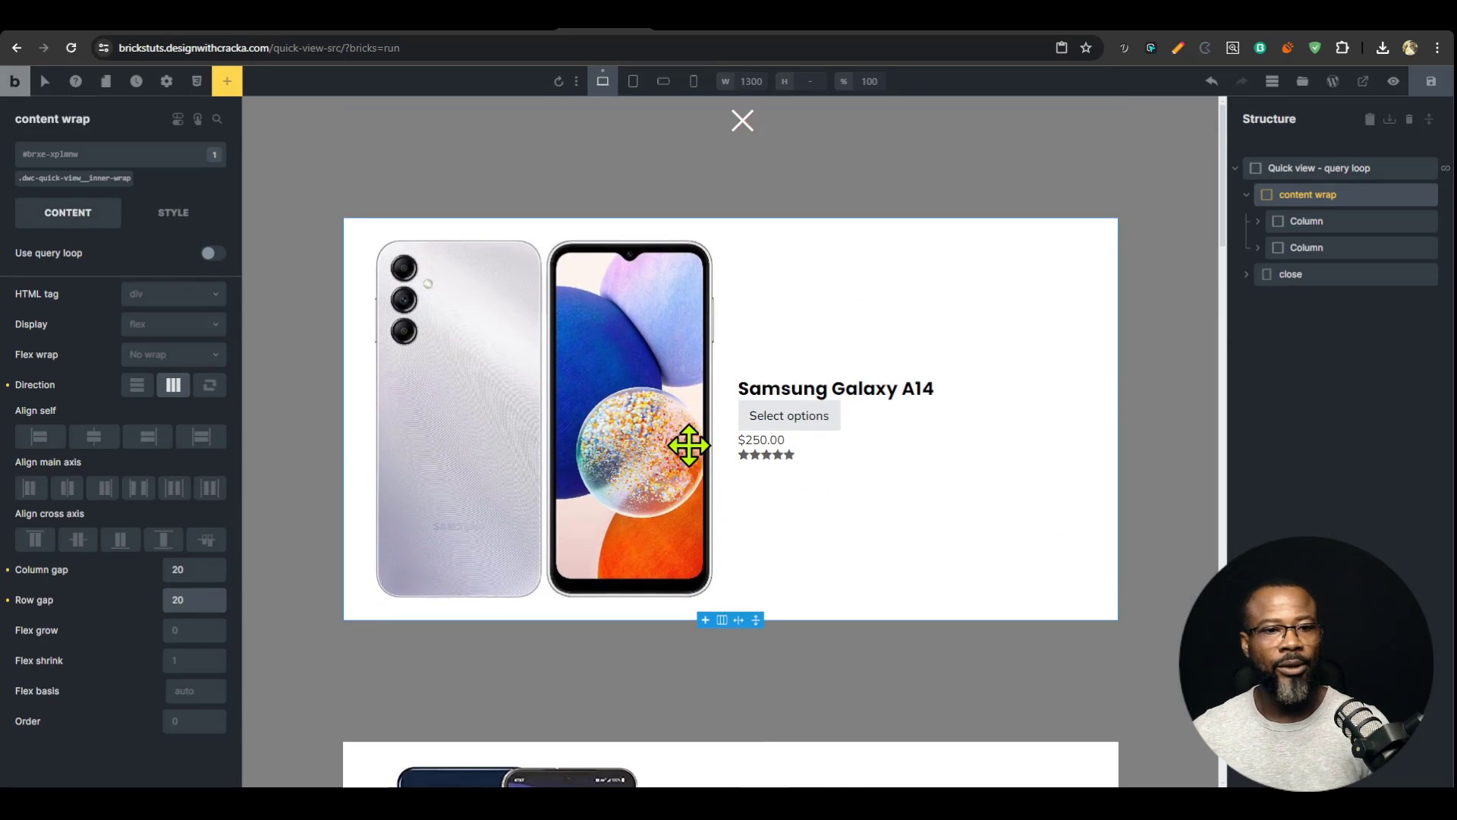
# Step: Preview the product layout at the mobile landscape breakpoint and examine how the columns stack
pyautogui.scroll(-1, 664, 137)
pyautogui.click(663, 81)
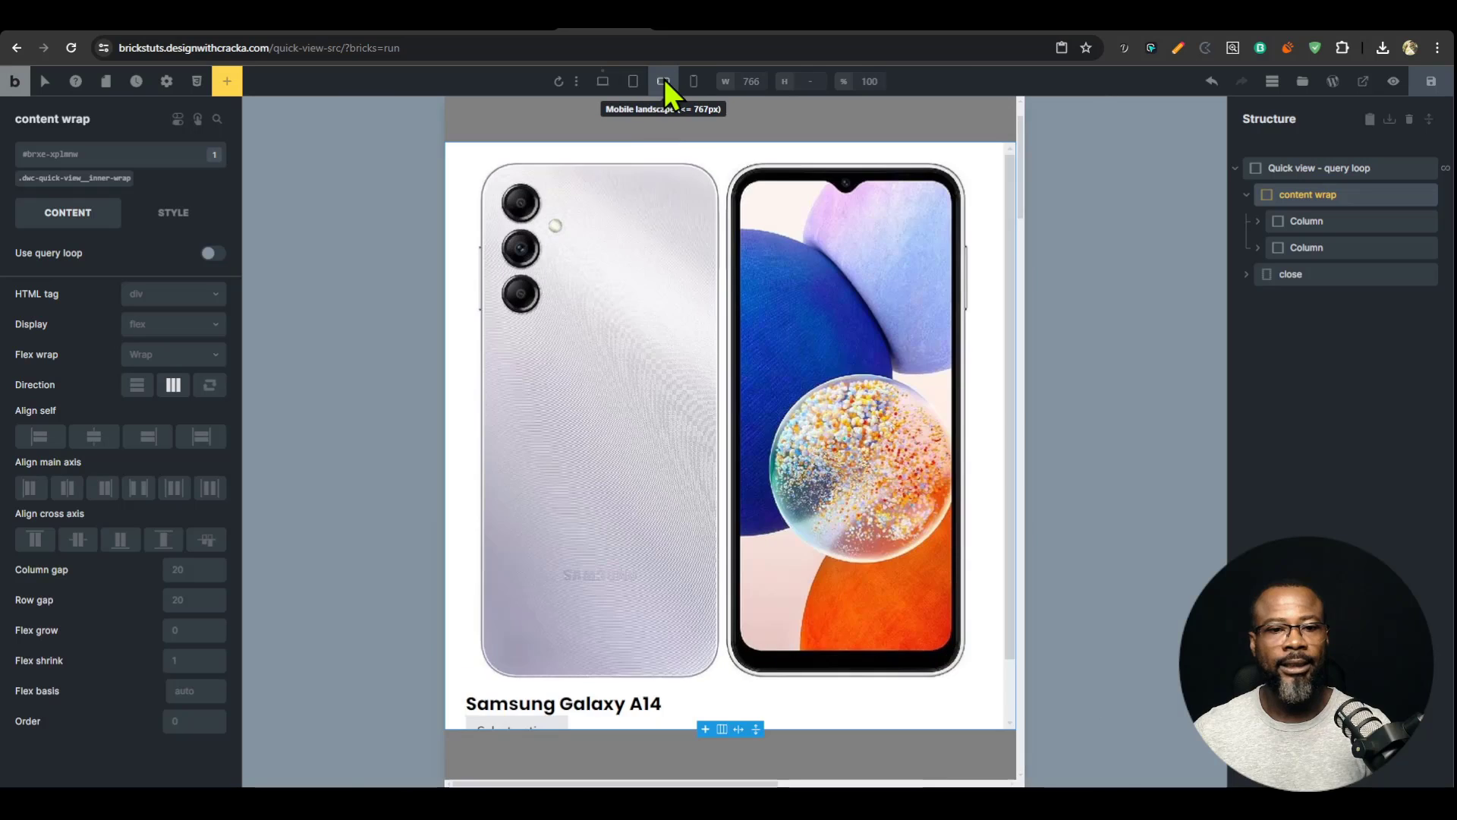
pyautogui.scroll(-6, 751, 488)
pyautogui.scroll(3, 757, 464)
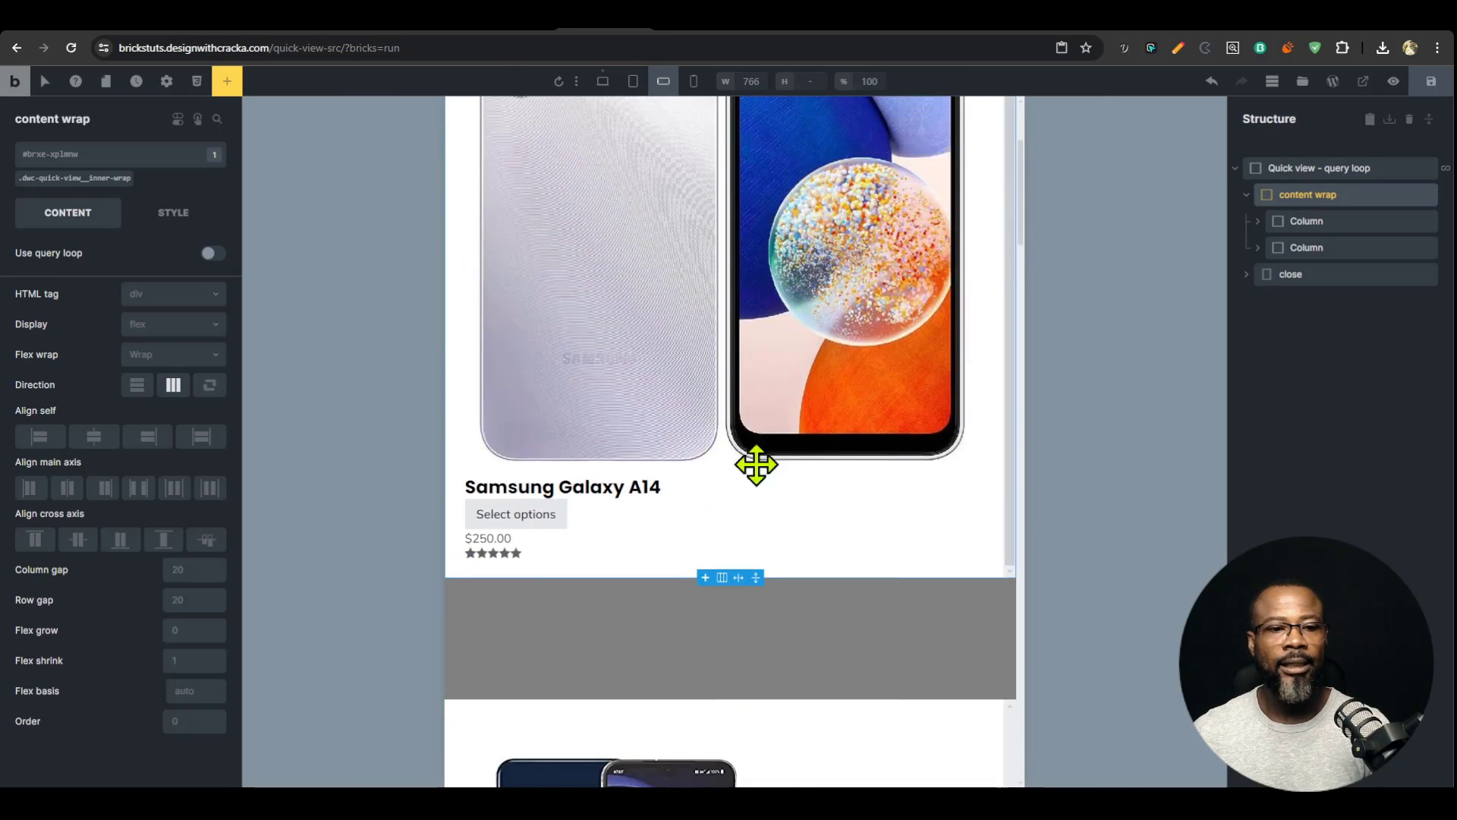
# Step: Return the canvas to the desktop breakpoint and collapse the content wrap and the Quick view - query loop in the structure
pyautogui.click(693, 81)
pyautogui.click(603, 81)
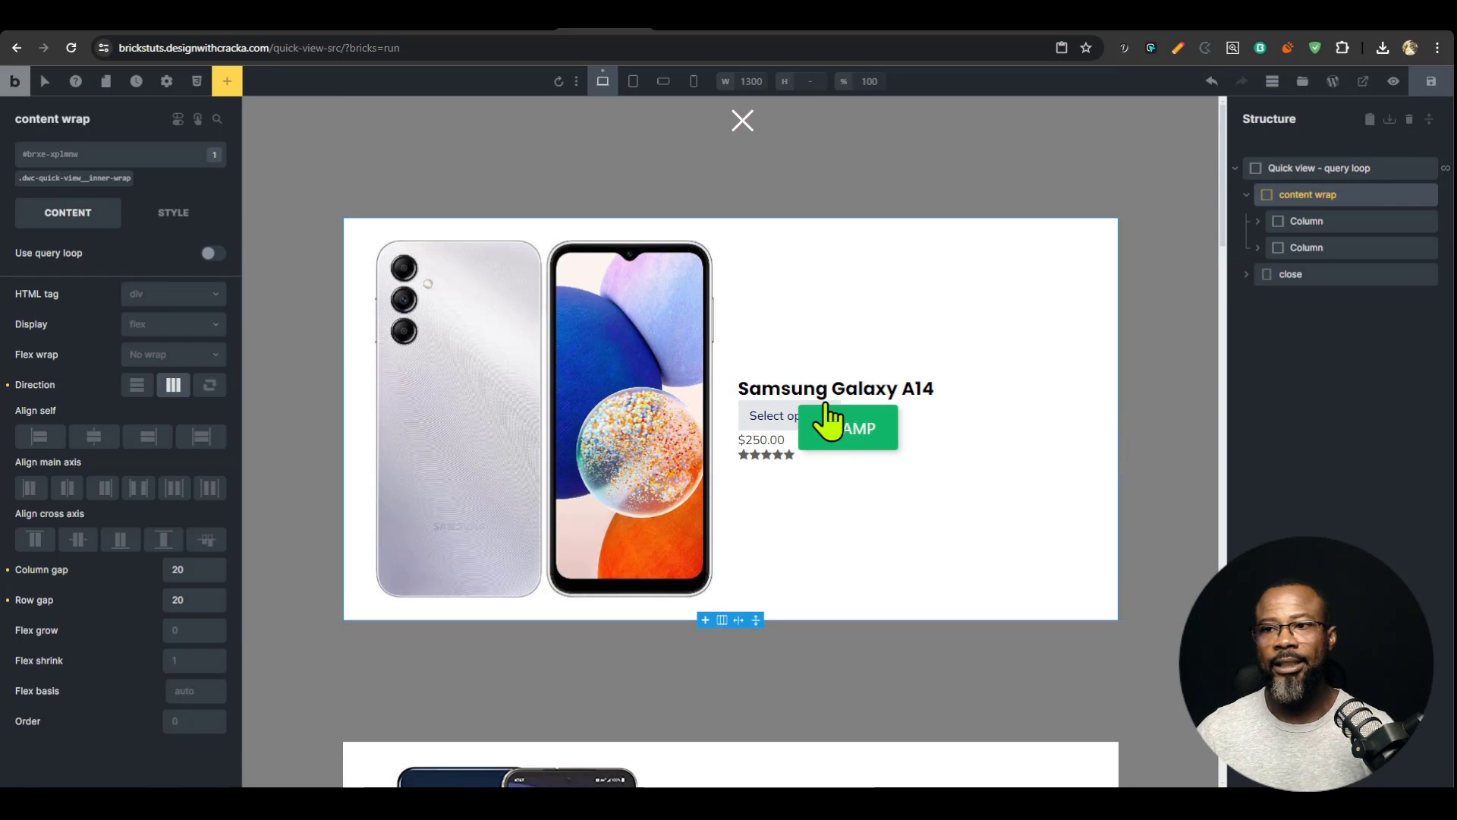
pyautogui.click(1246, 195)
pyautogui.click(1235, 169)
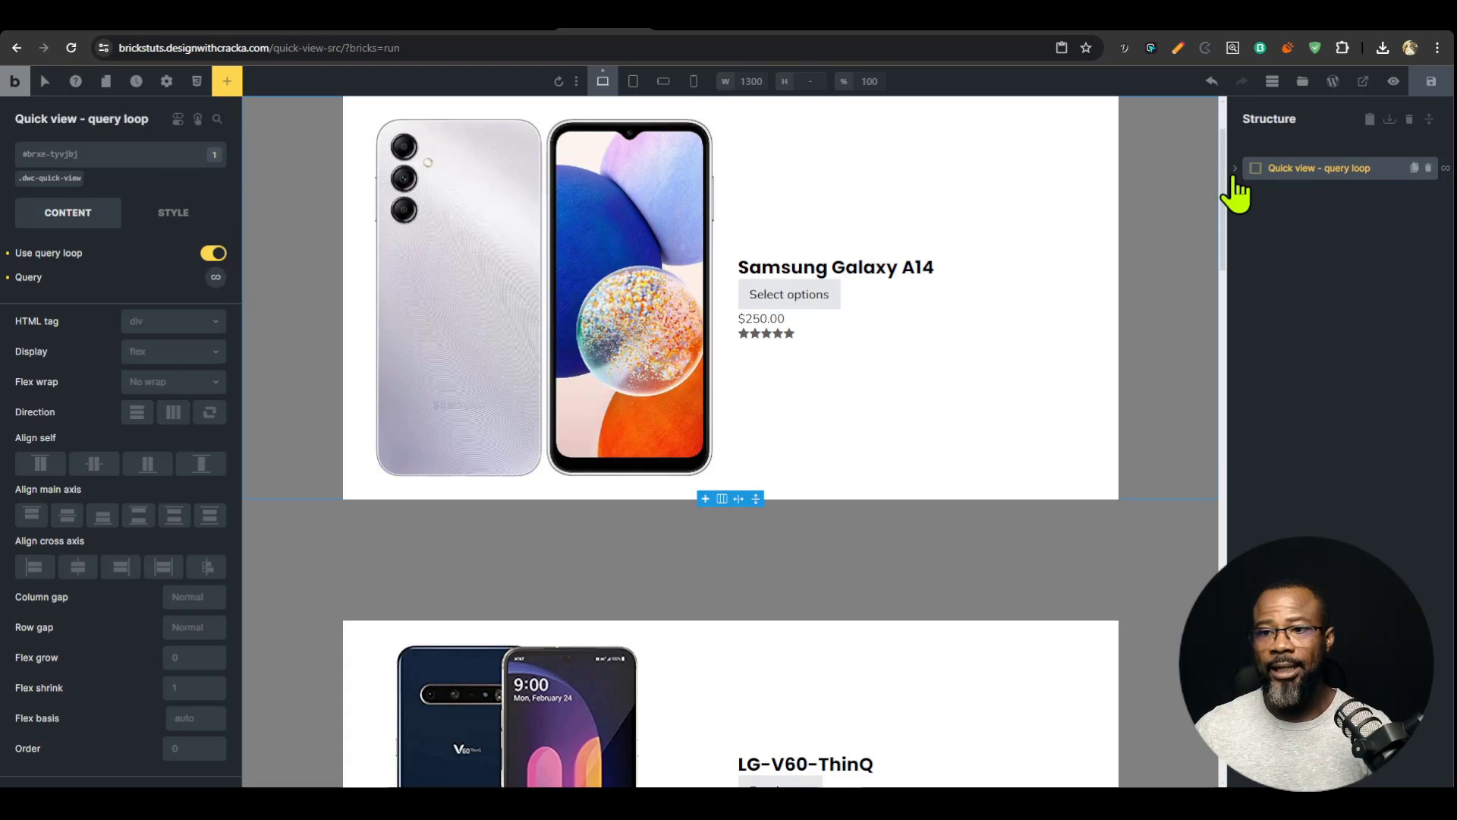
# Step: Switch to the Gumroad product page and copy the robots "noindex,nofollow" META tag below the downloads
pyautogui.click(442, 29)
pyautogui.scroll(-1, 676, 766)
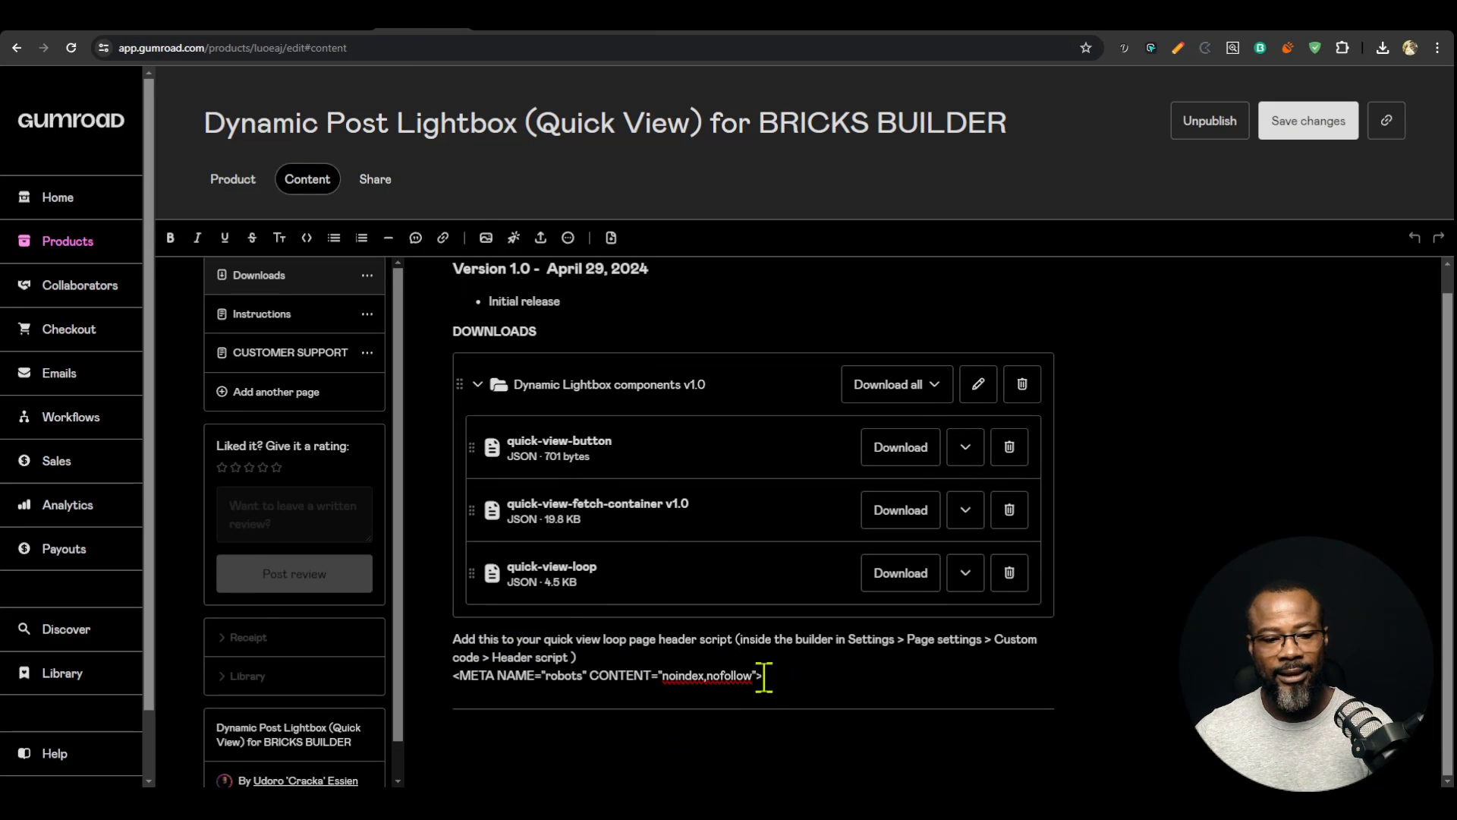
pyautogui.moveTo(764, 677); pyautogui.dragTo(453, 692)
pyautogui.hotkey('ctrl', 'c')
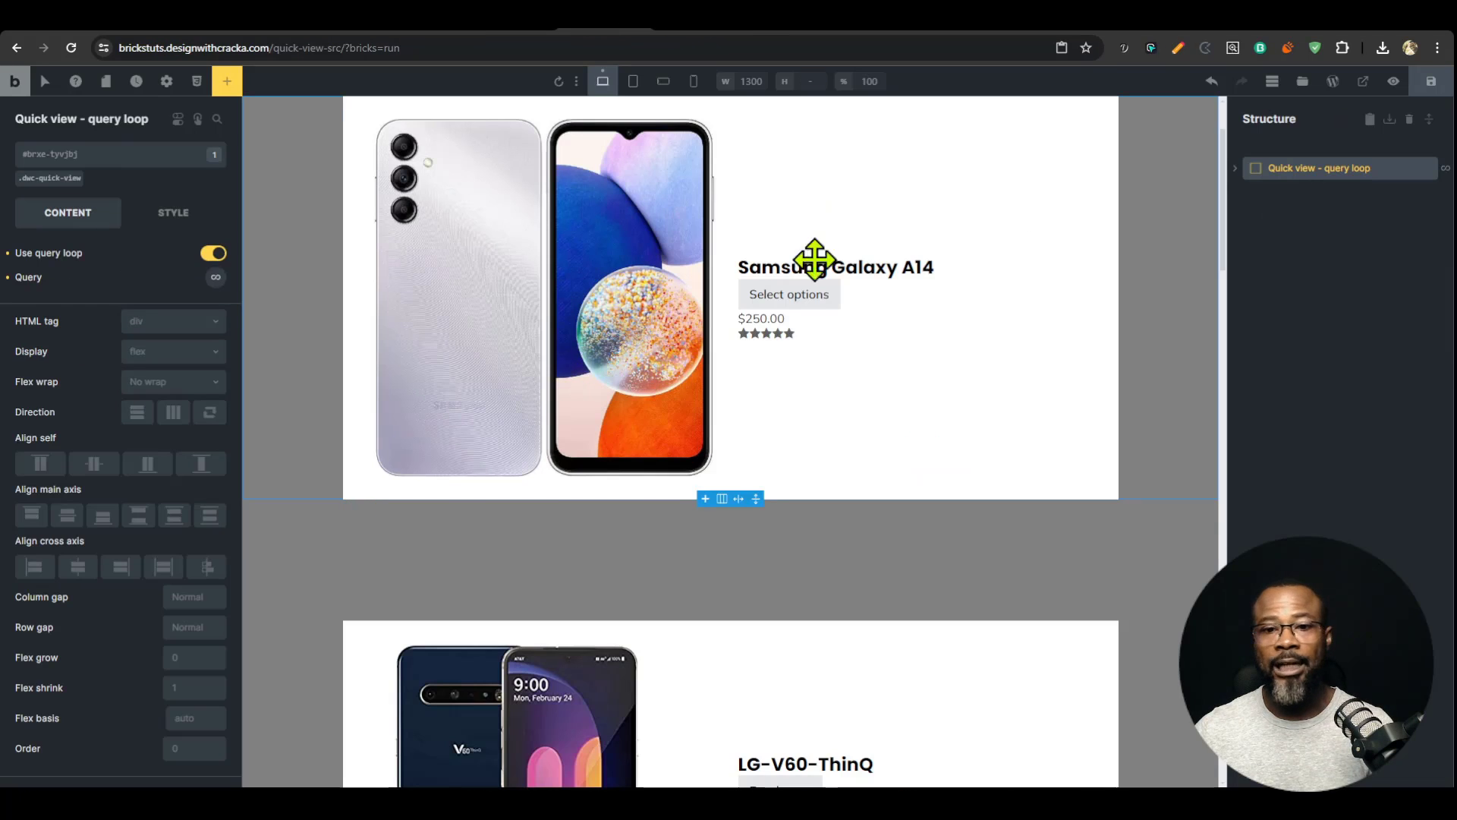
# Step: Paste the robots "noindex,nofollow" META tag into the source page's Body (header) scripts custom code in Bricks and save the page
pyautogui.scroll(2, 824, 448)
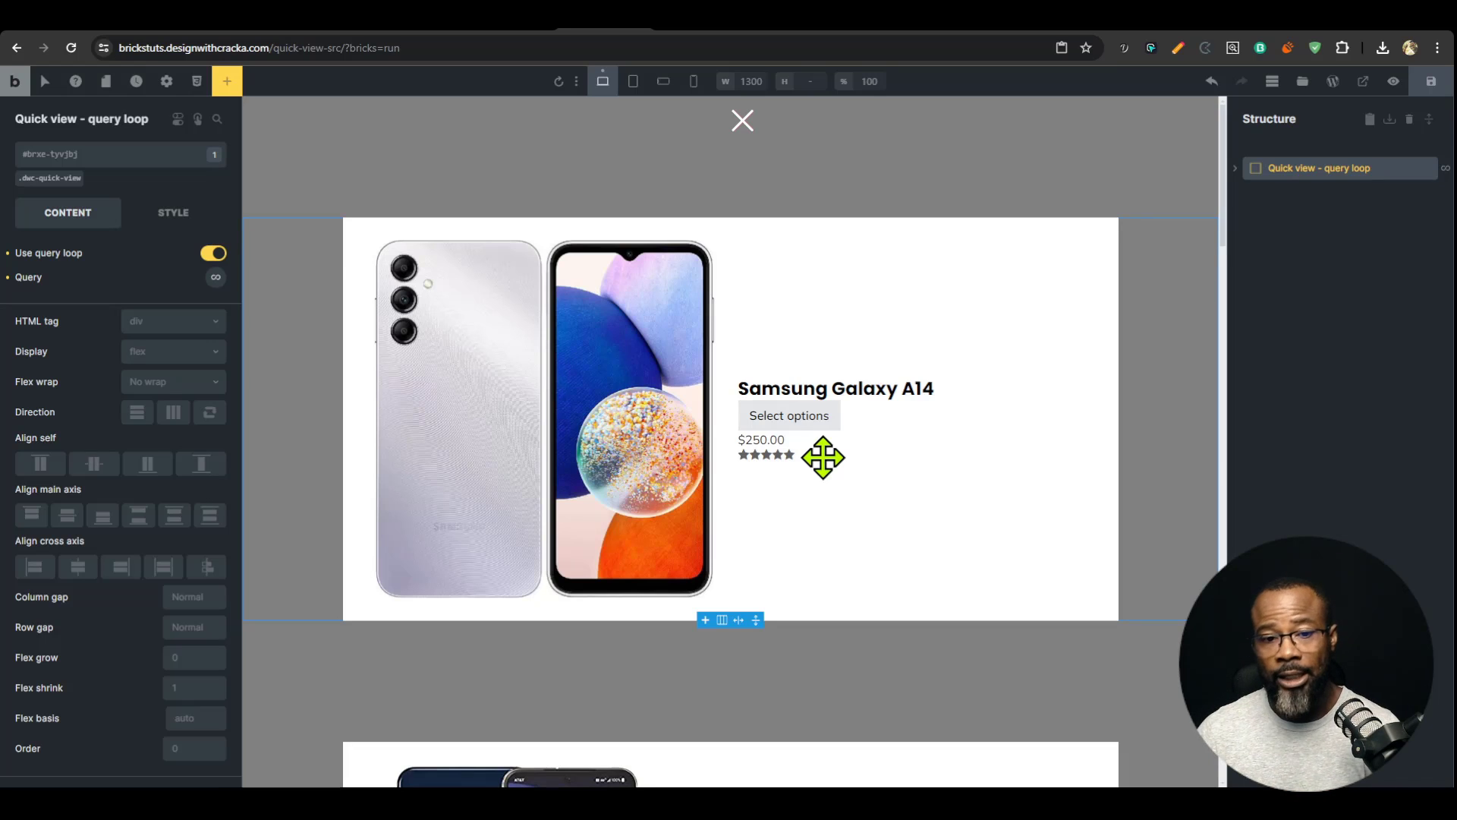
pyautogui.click(165, 82)
pyautogui.click(103, 203)
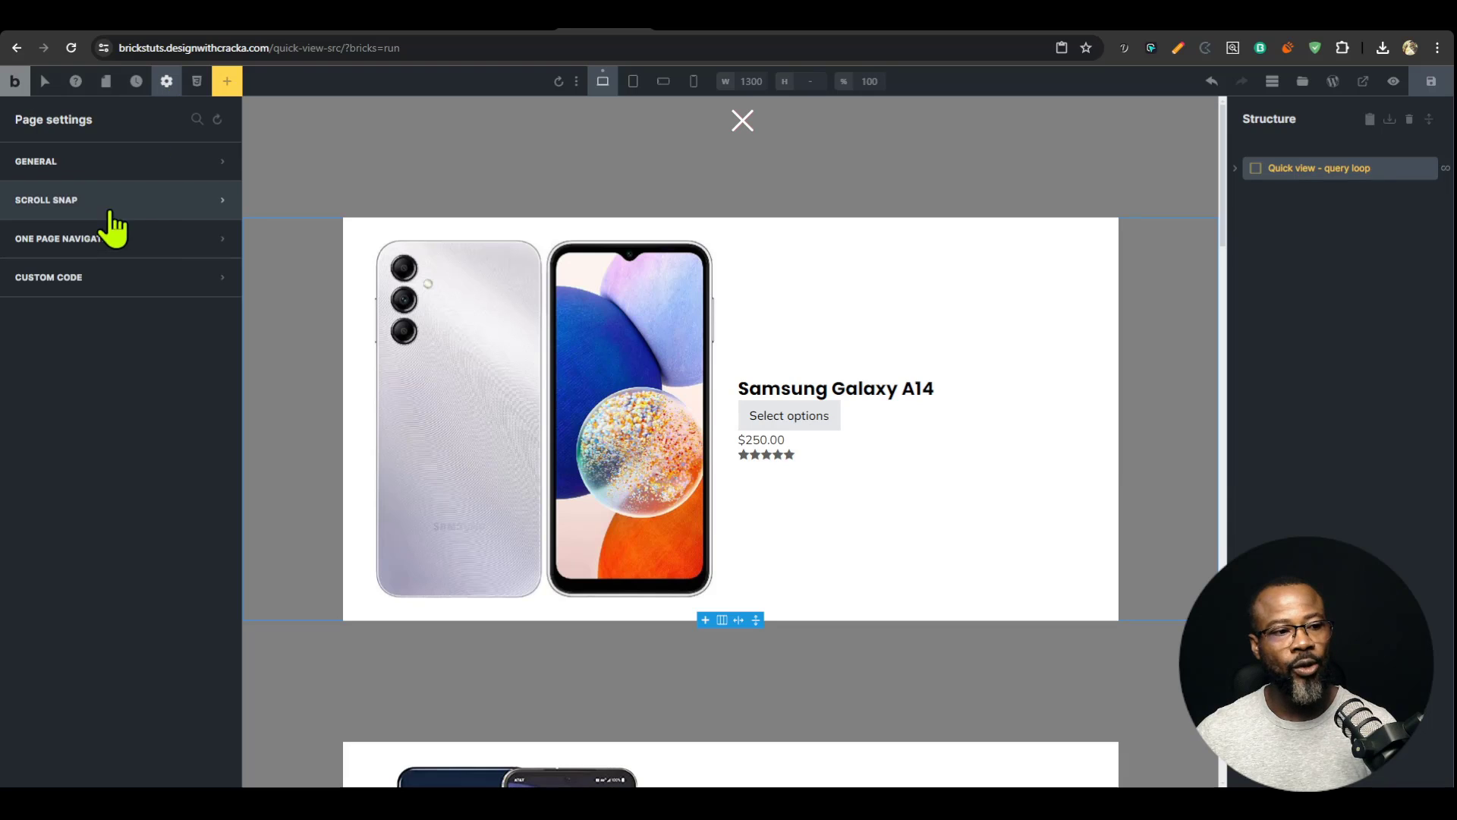
pyautogui.click(143, 293)
pyautogui.scroll(-5, 202, 520)
pyautogui.click(198, 509)
pyautogui.scroll(-3, 228, 425)
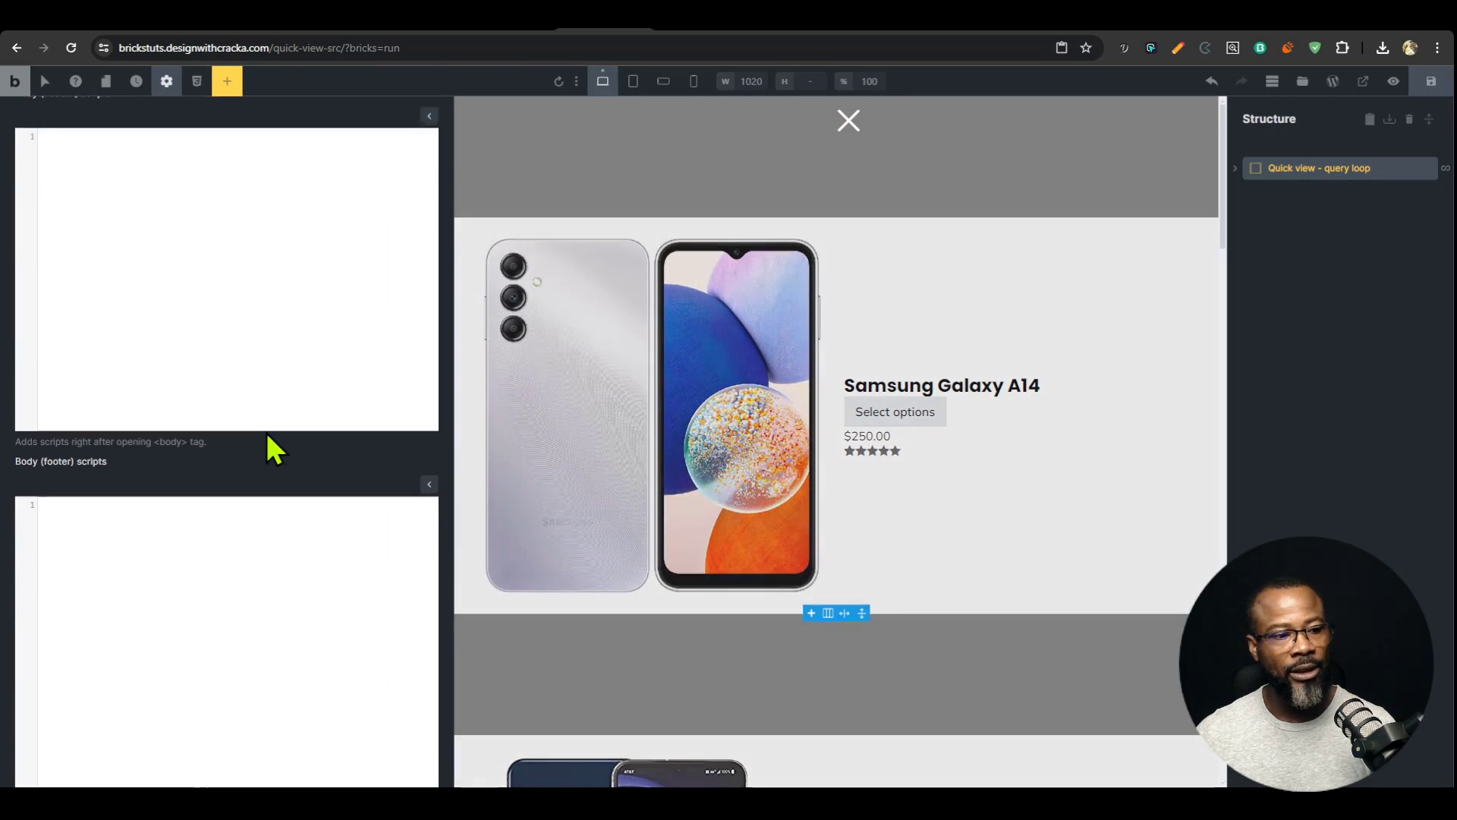
pyautogui.scroll(2, 267, 436)
pyautogui.click(238, 423)
pyautogui.hotkey('ctrl', 'v')
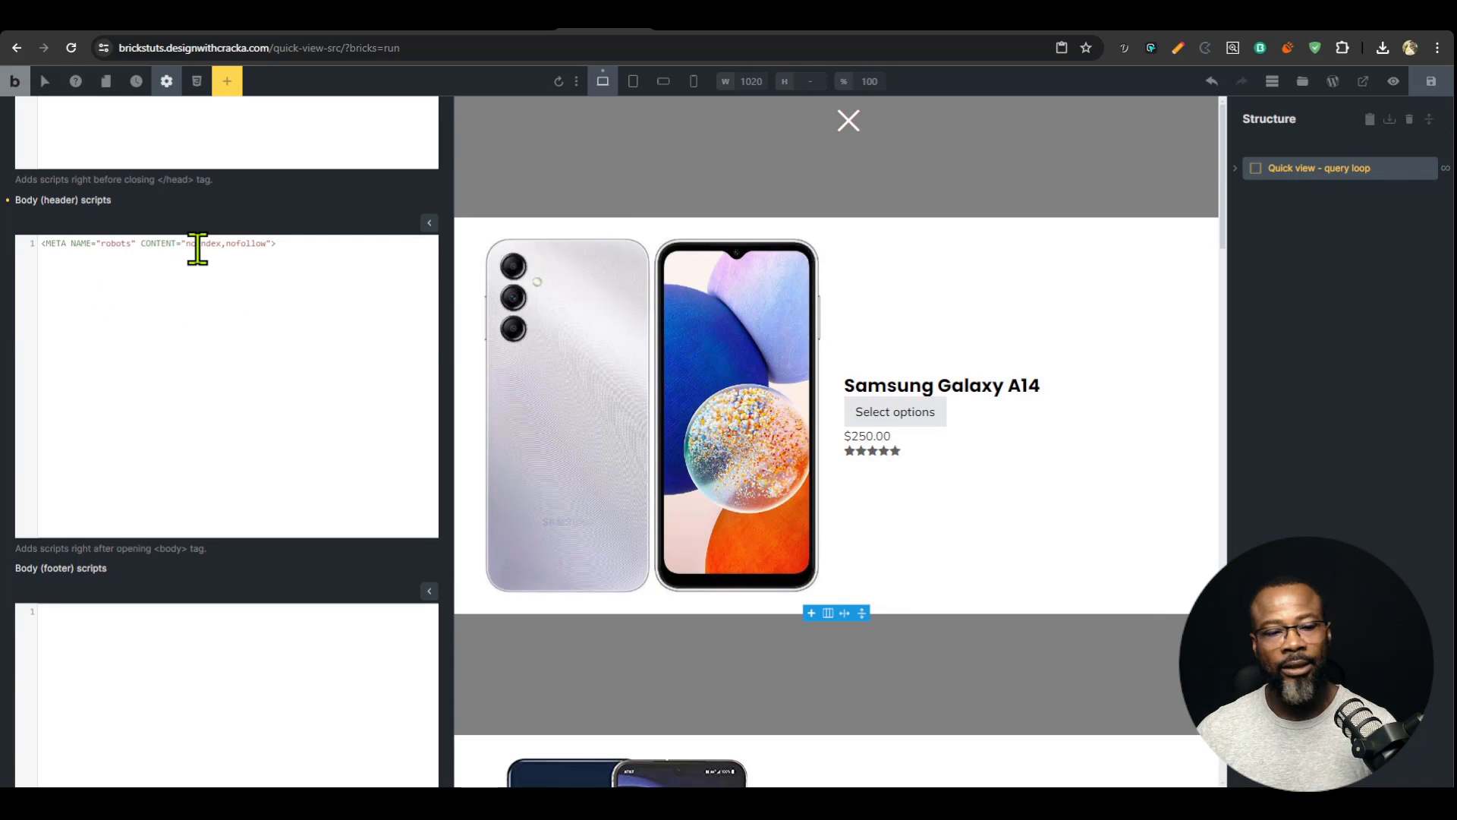
pyautogui.click(429, 223)
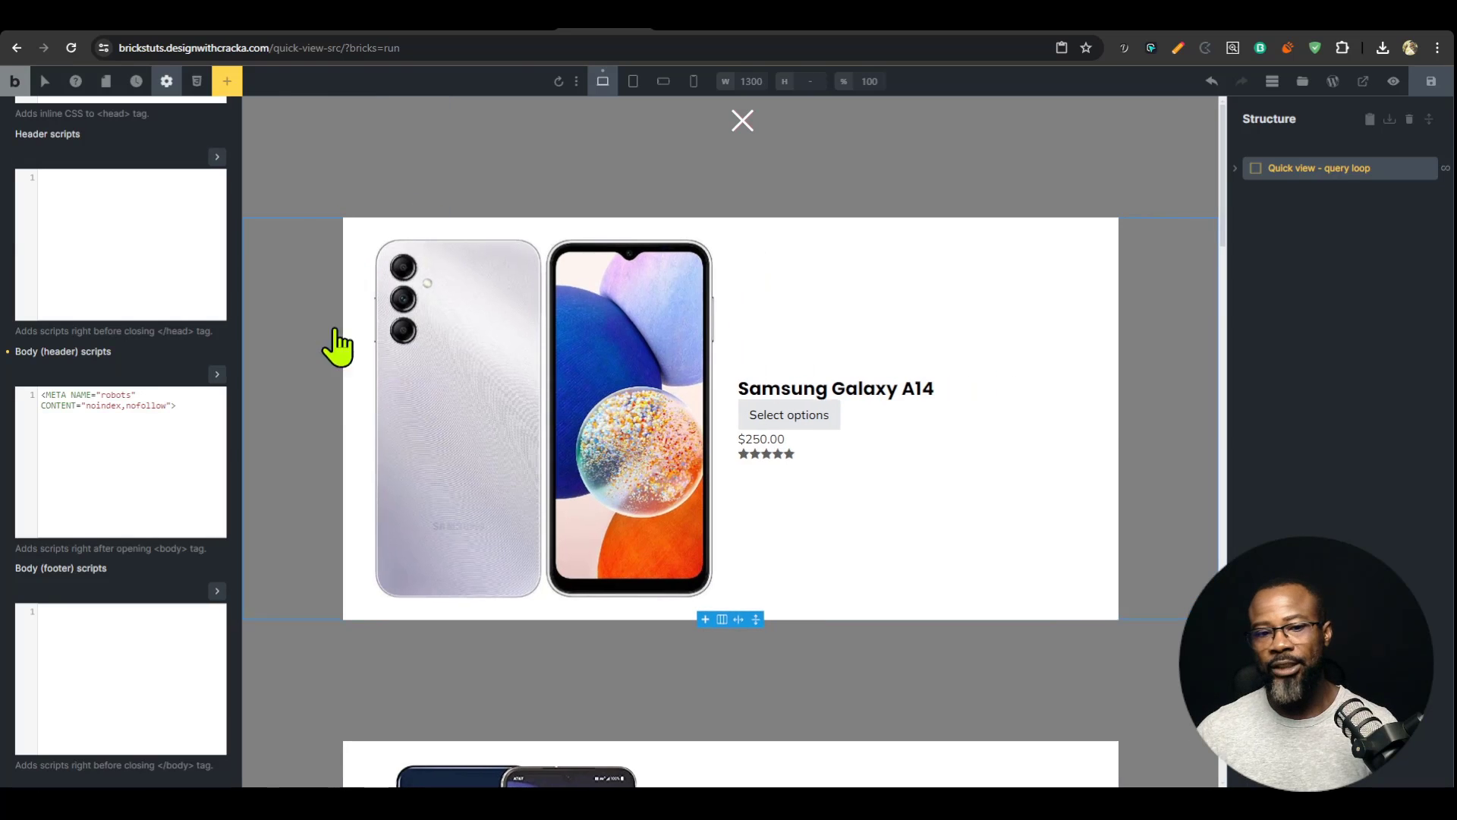
pyautogui.click(1430, 83)
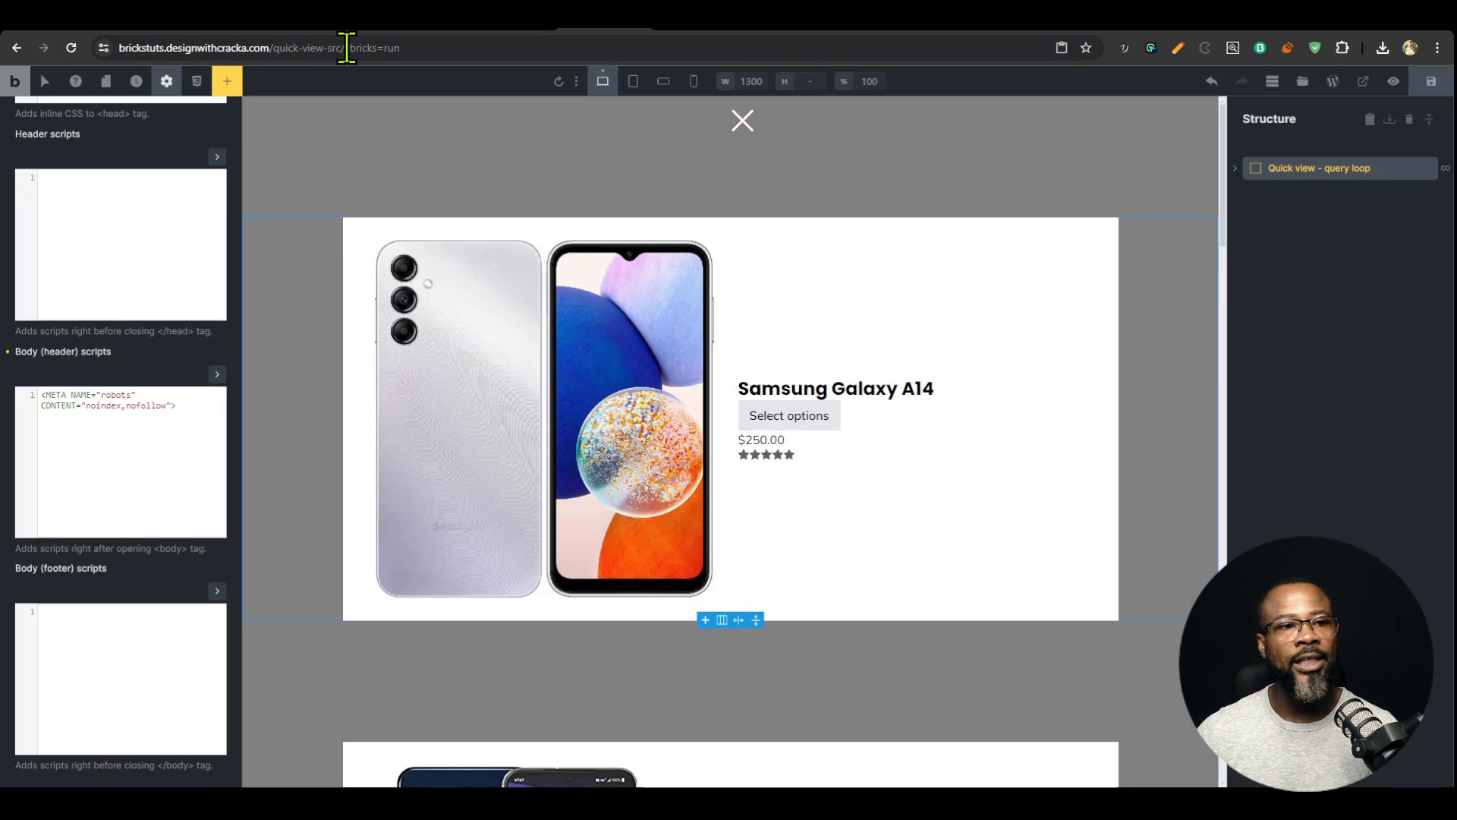
# Step: Copy the source page's slug, set the url constant in the Fetch container's JS settings to '/quick-view-src/', and save
pyautogui.moveTo(347, 48); pyautogui.dragTo(270, 50)
pyautogui.hotkey('ctrl', 'c')
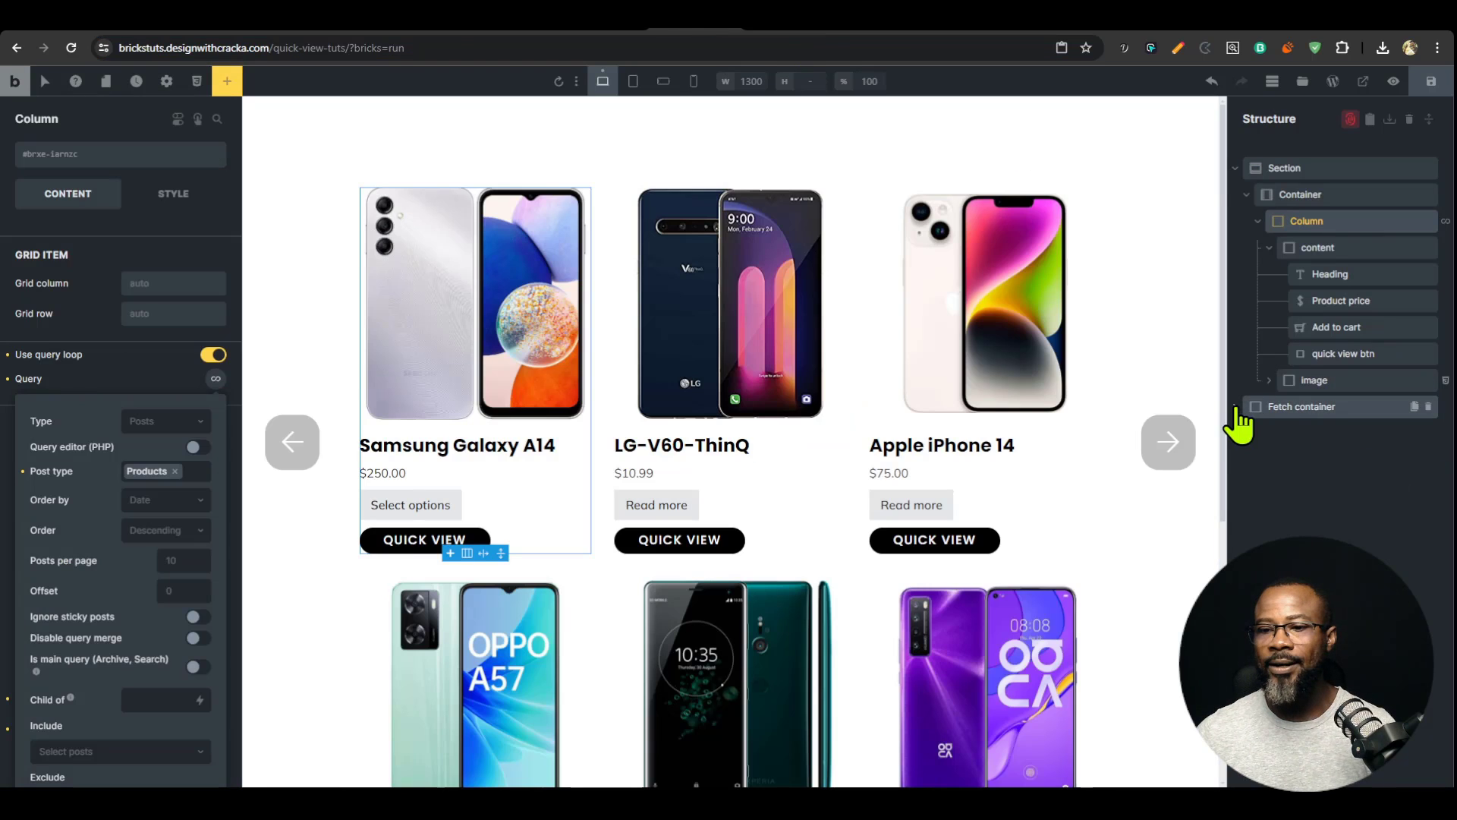
pyautogui.click(1260, 408)
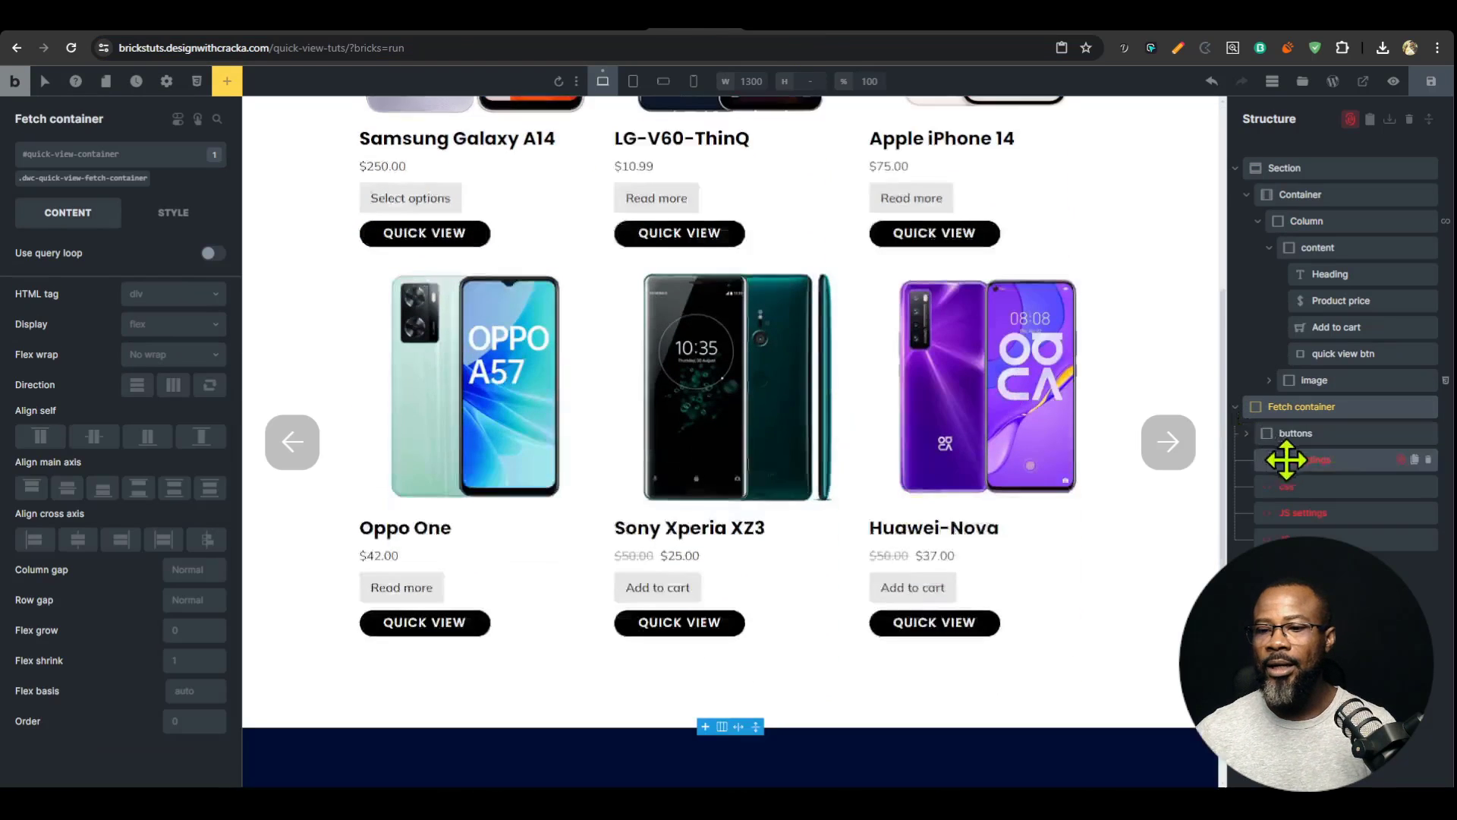
pyautogui.click(1343, 516)
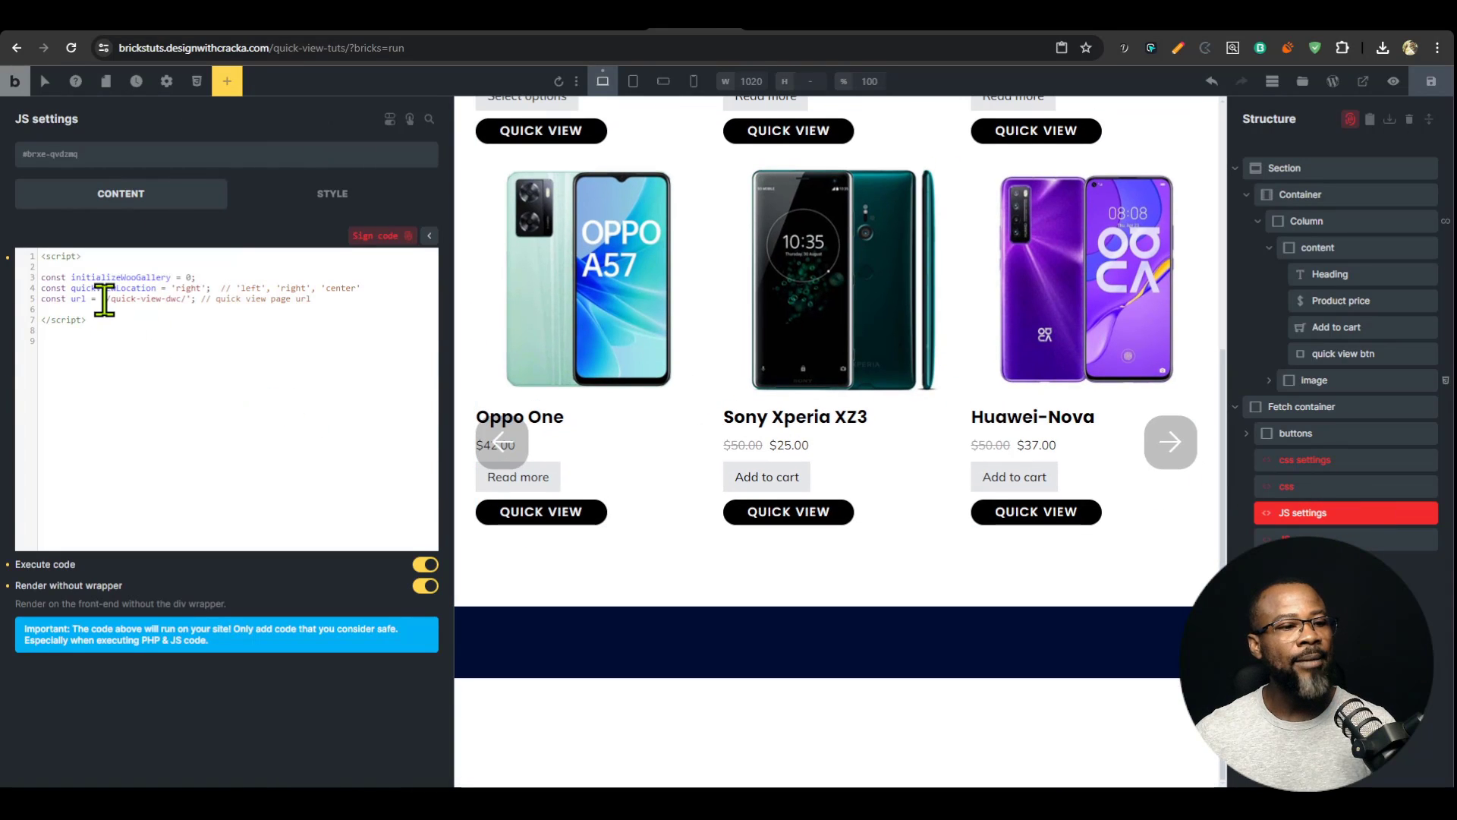
pyautogui.moveTo(154, 298); pyautogui.dragTo(188, 298)
pyautogui.hotkey('ctrl', 'v')
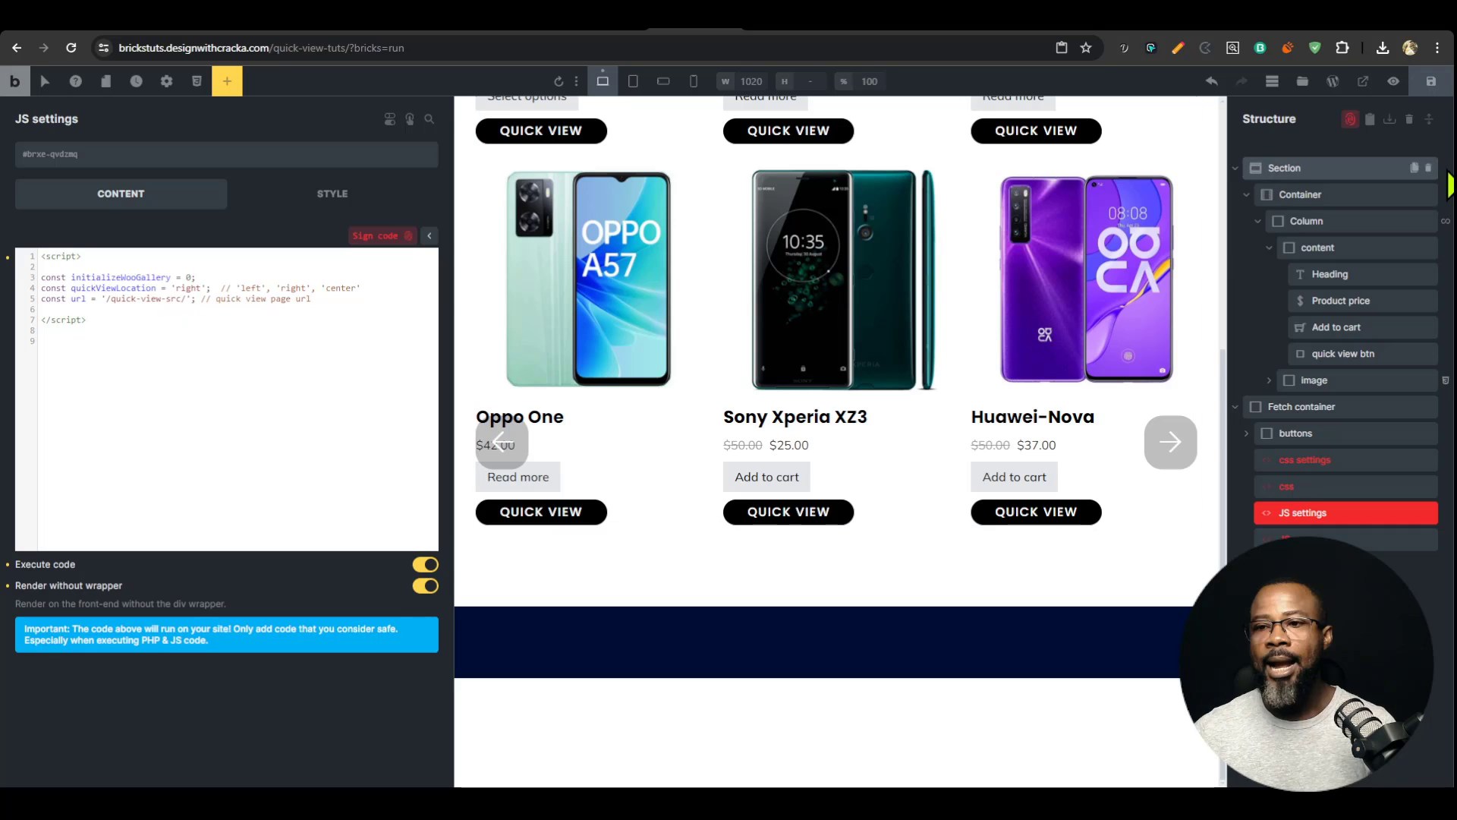
pyautogui.click(1442, 81)
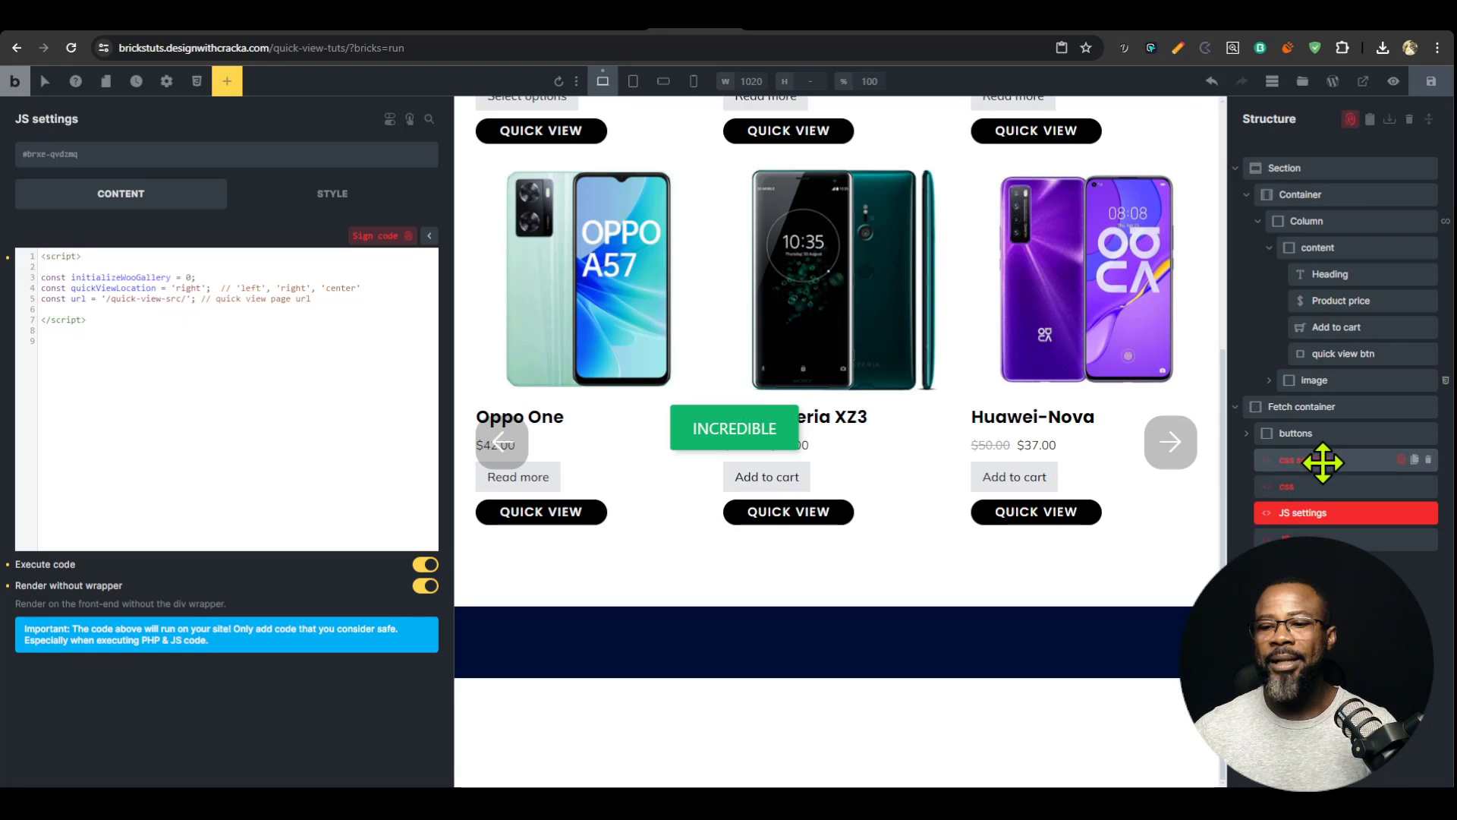
# Step: Sign the code of the css settings, css, JS settings and JS elements in the Fetch container and save the page
pyautogui.click(1320, 461)
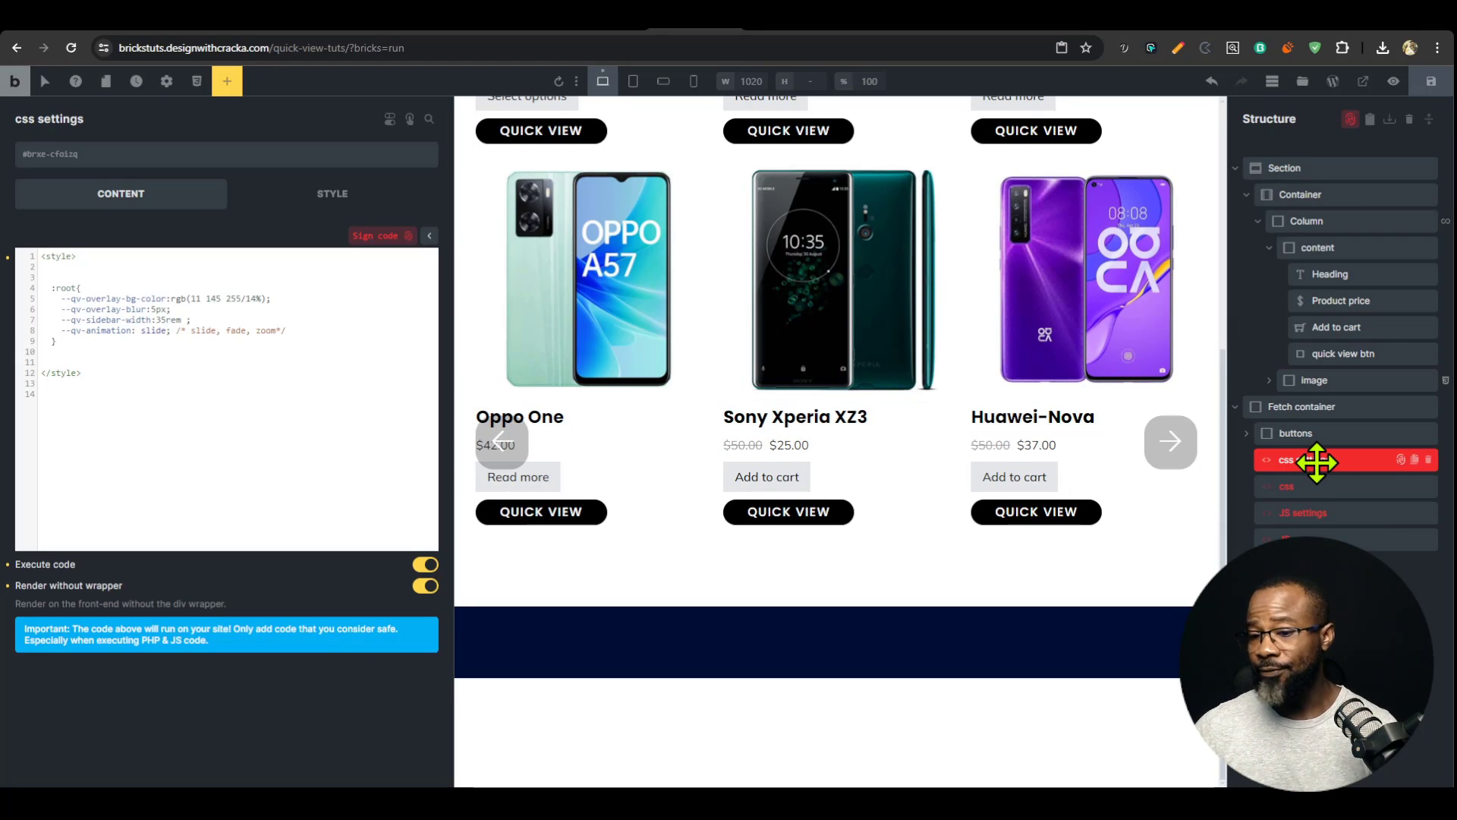
pyautogui.click(383, 236)
pyautogui.click(1302, 485)
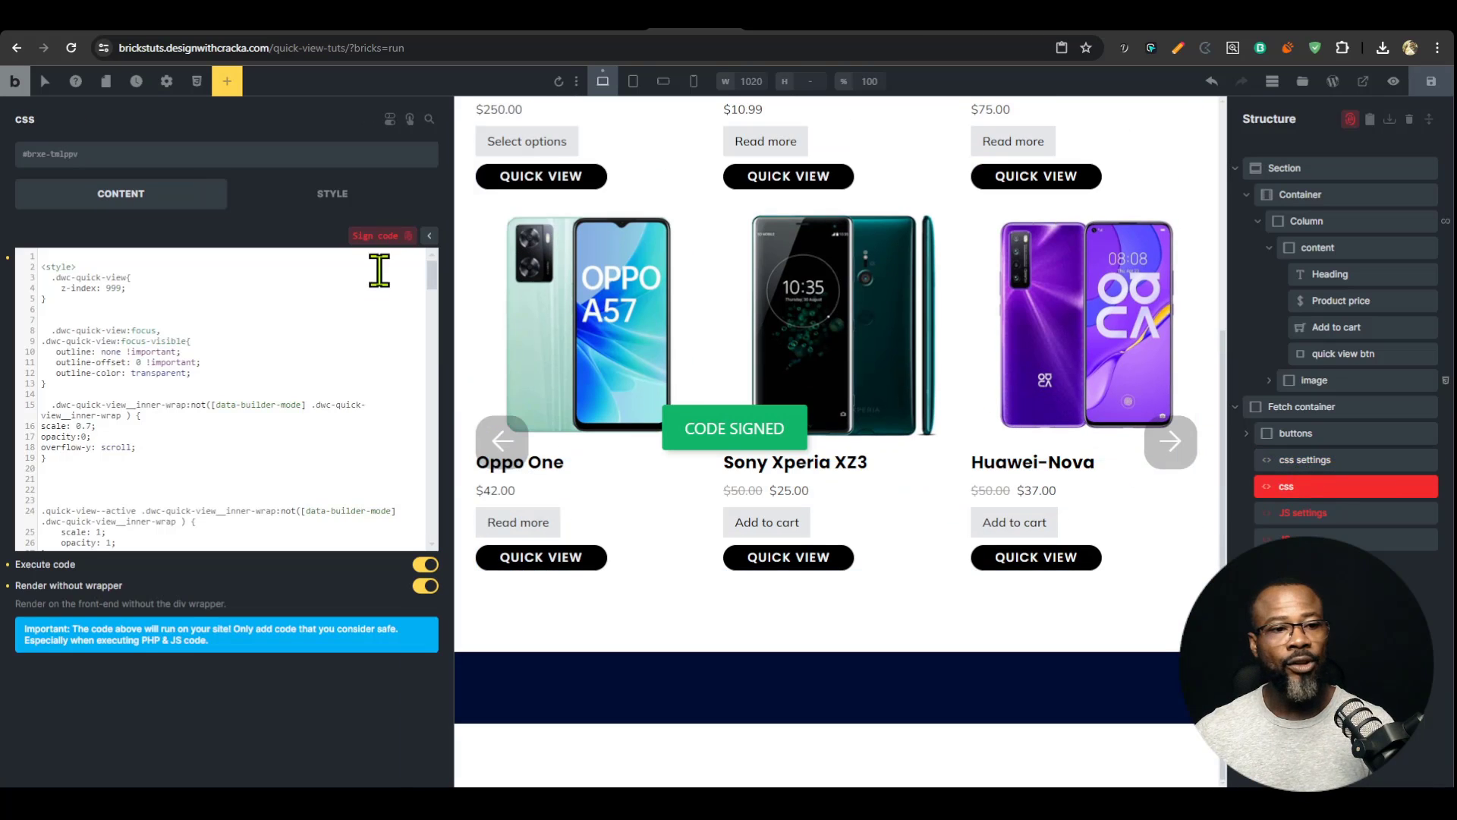
pyautogui.click(1279, 507)
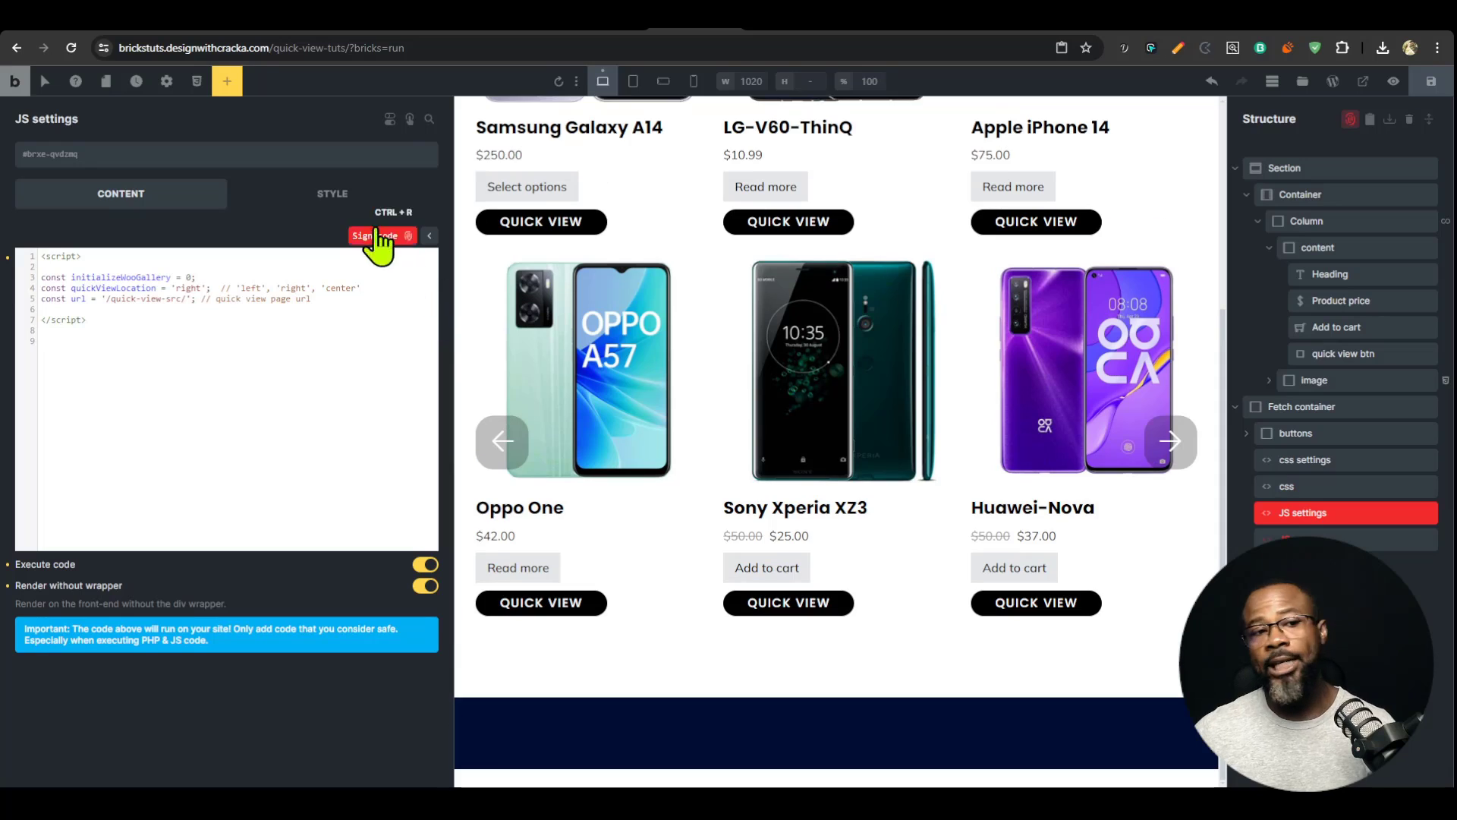
pyautogui.click(381, 236)
pyautogui.click(1362, 541)
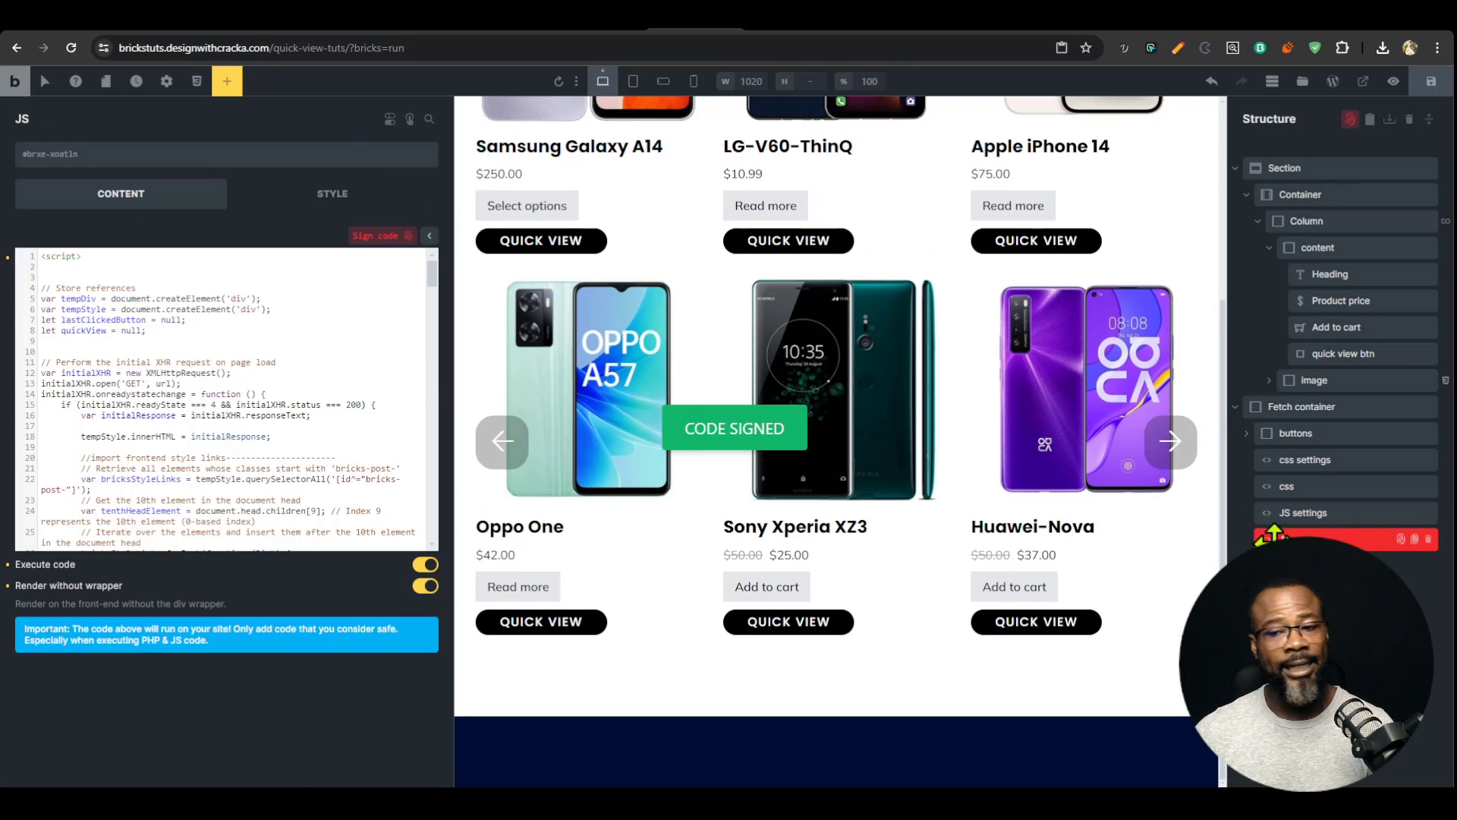
pyautogui.click(383, 236)
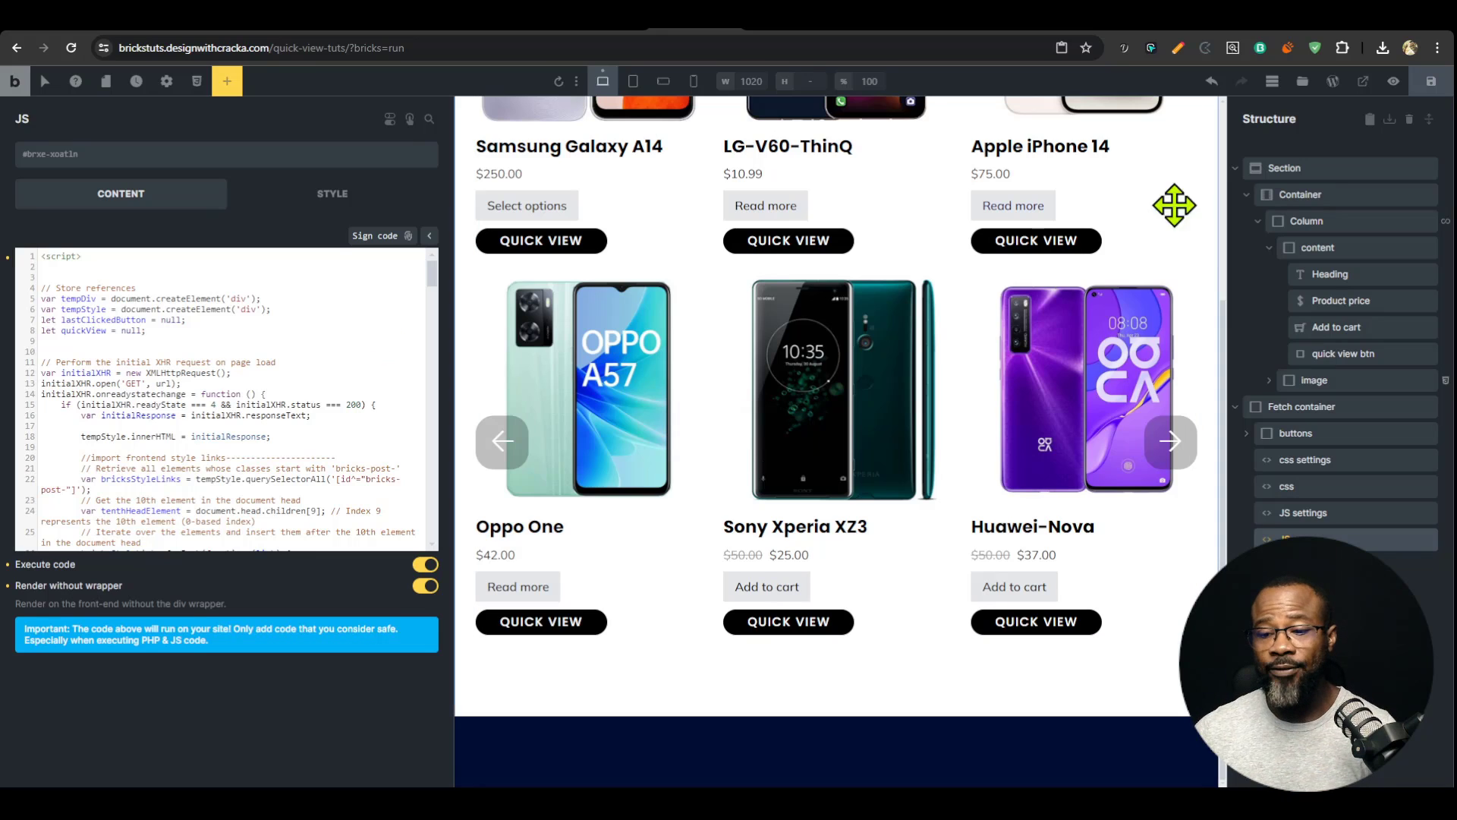
pyautogui.click(1432, 81)
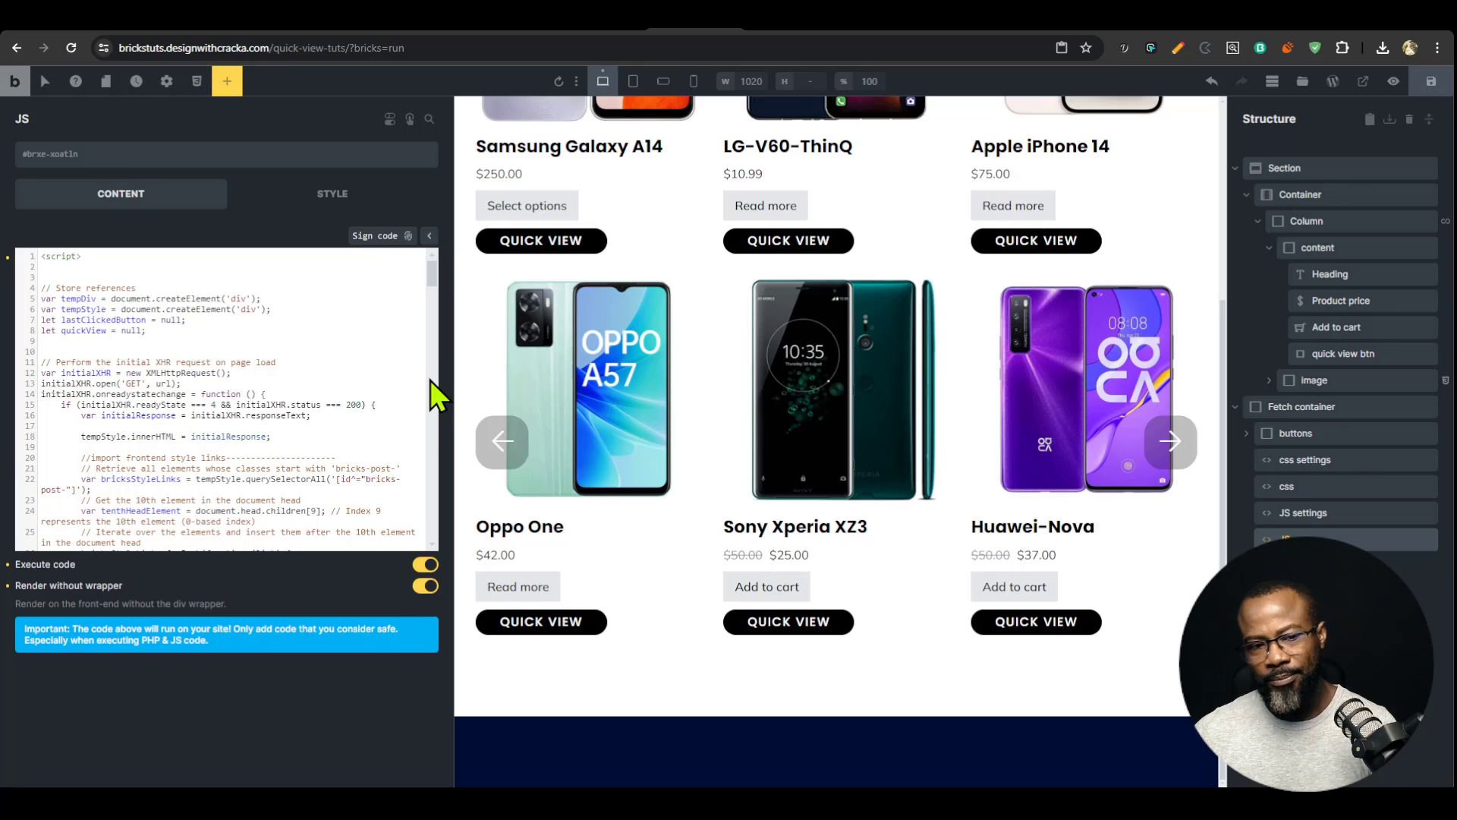
pyautogui.scroll(-3, 316, 452)
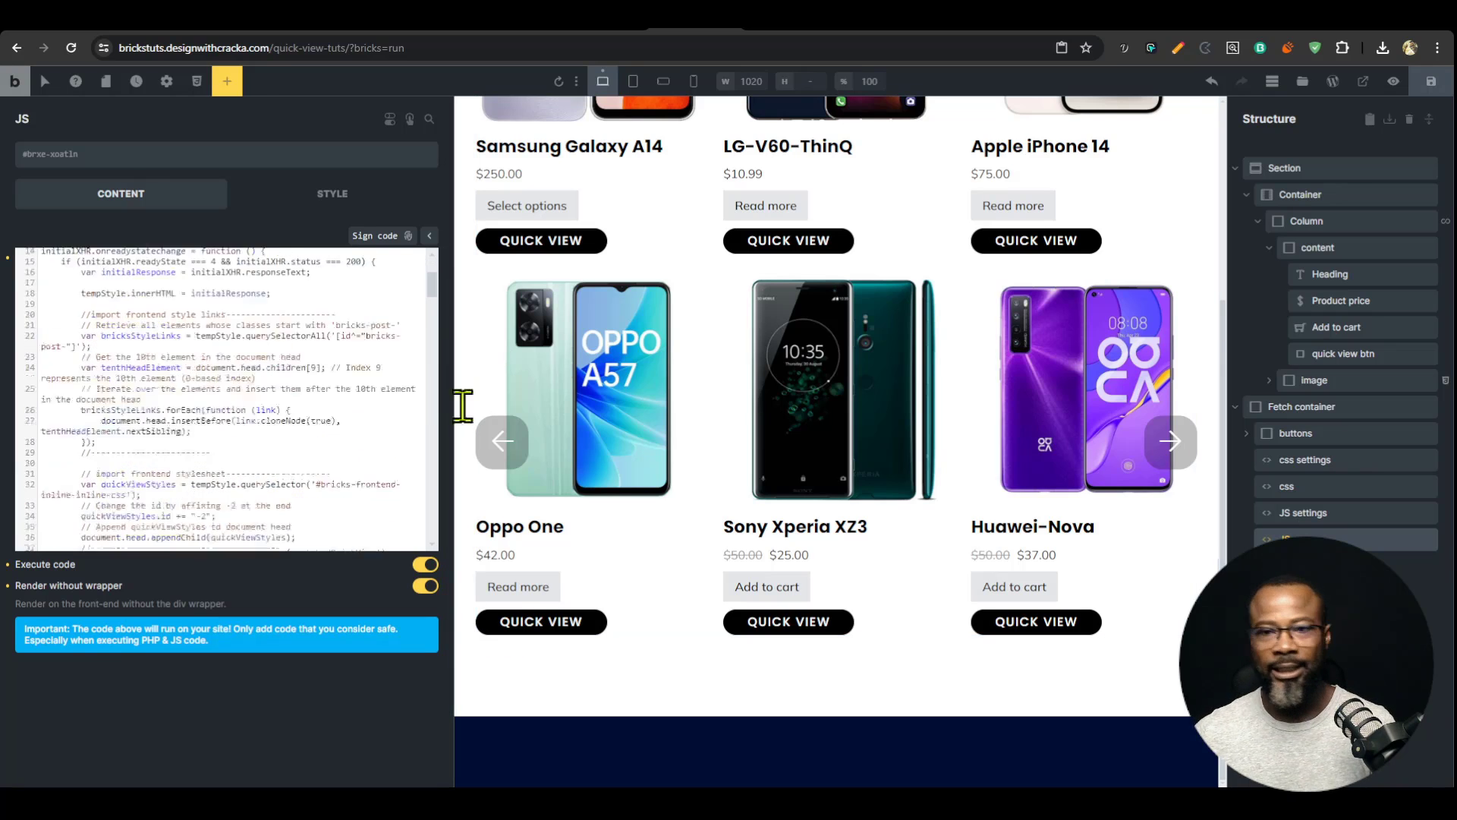
pyautogui.scroll(3, 316, 452)
pyautogui.click(1440, 87)
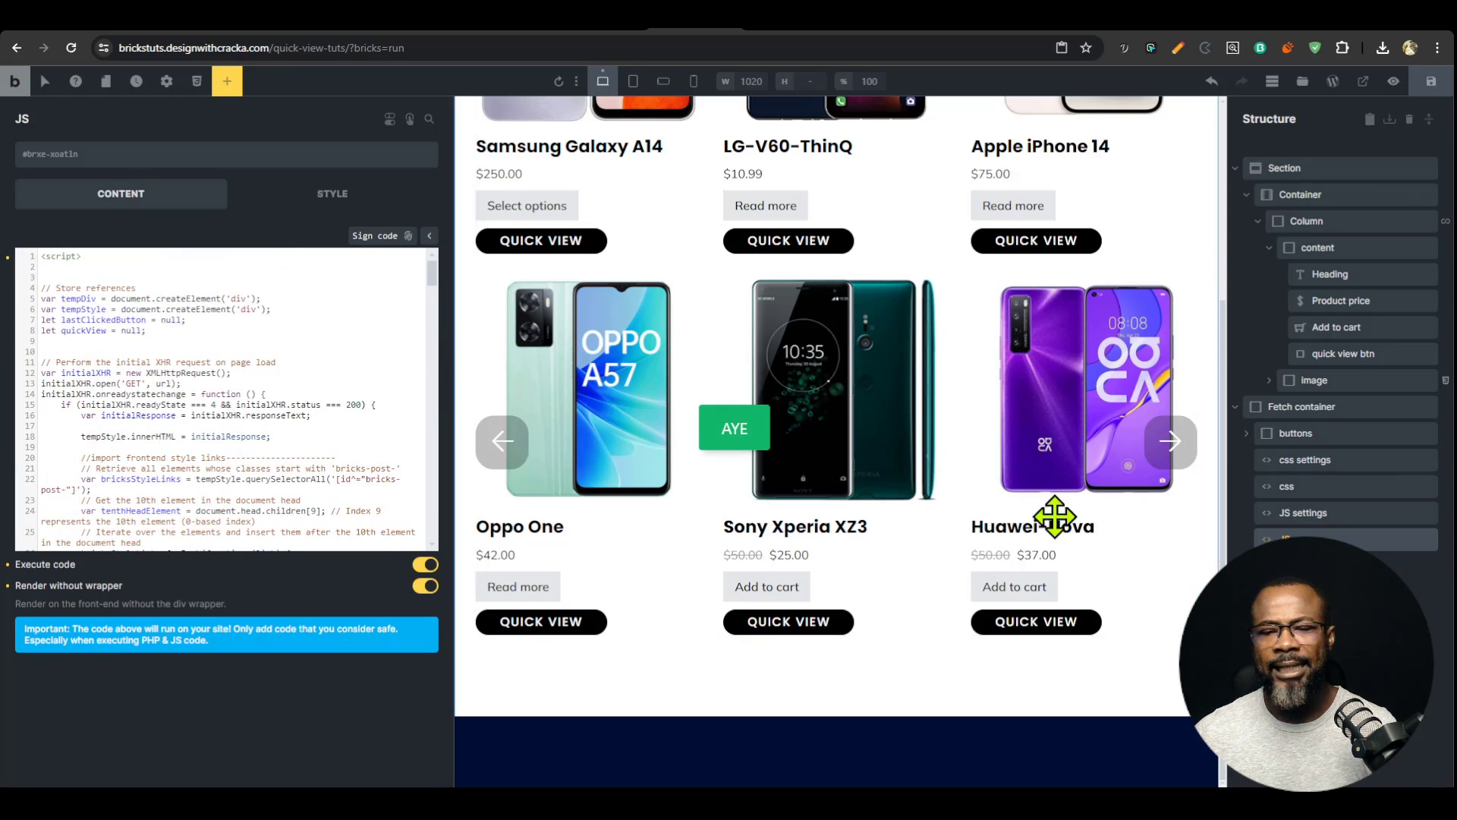
# Step: Open the product page's front end and test the Samsung Galaxy A14 quick view, including its navigation to the next product
pyautogui.click(1312, 515)
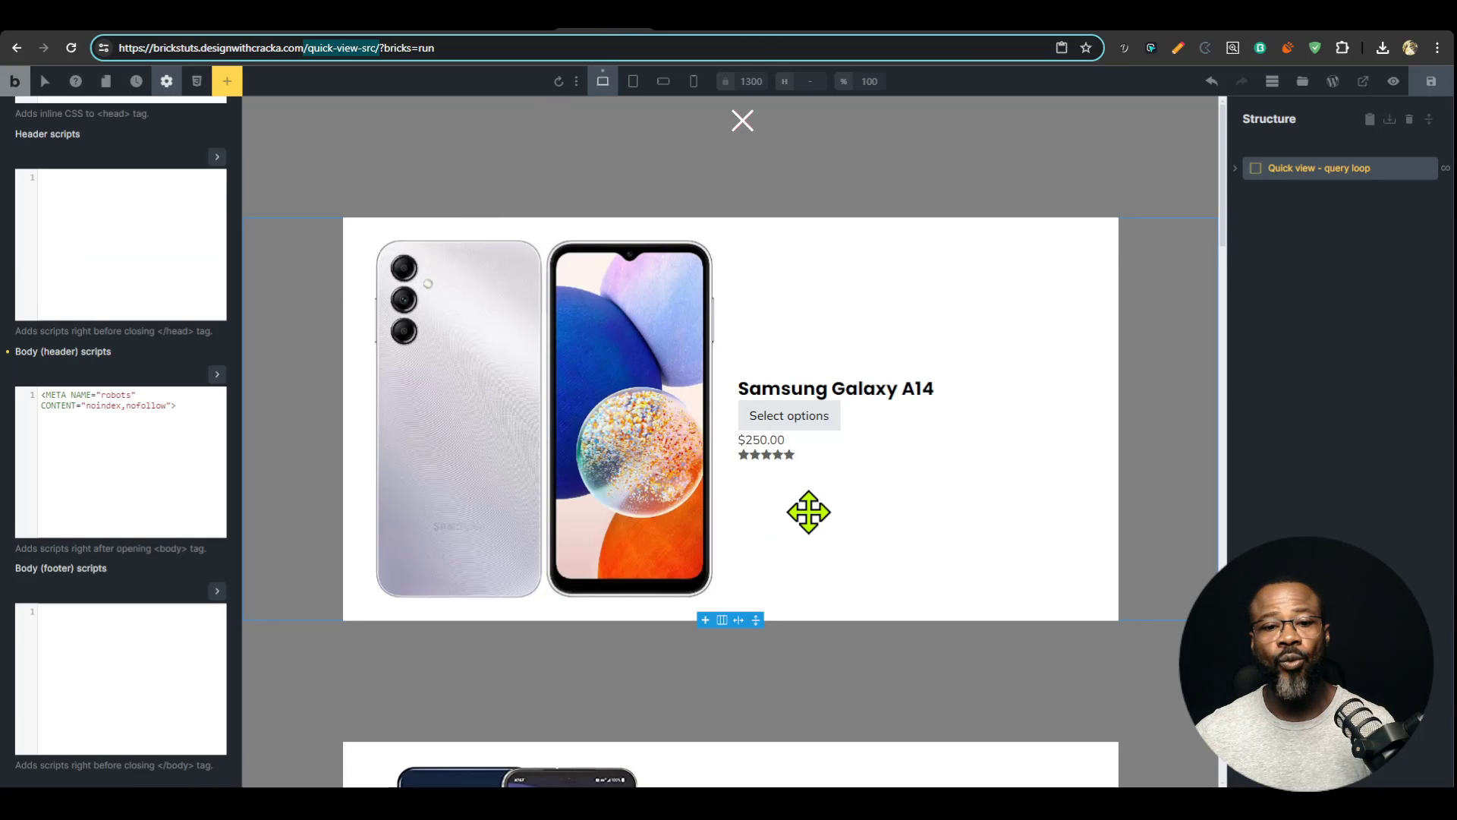
pyautogui.scroll(-1, 765, 527)
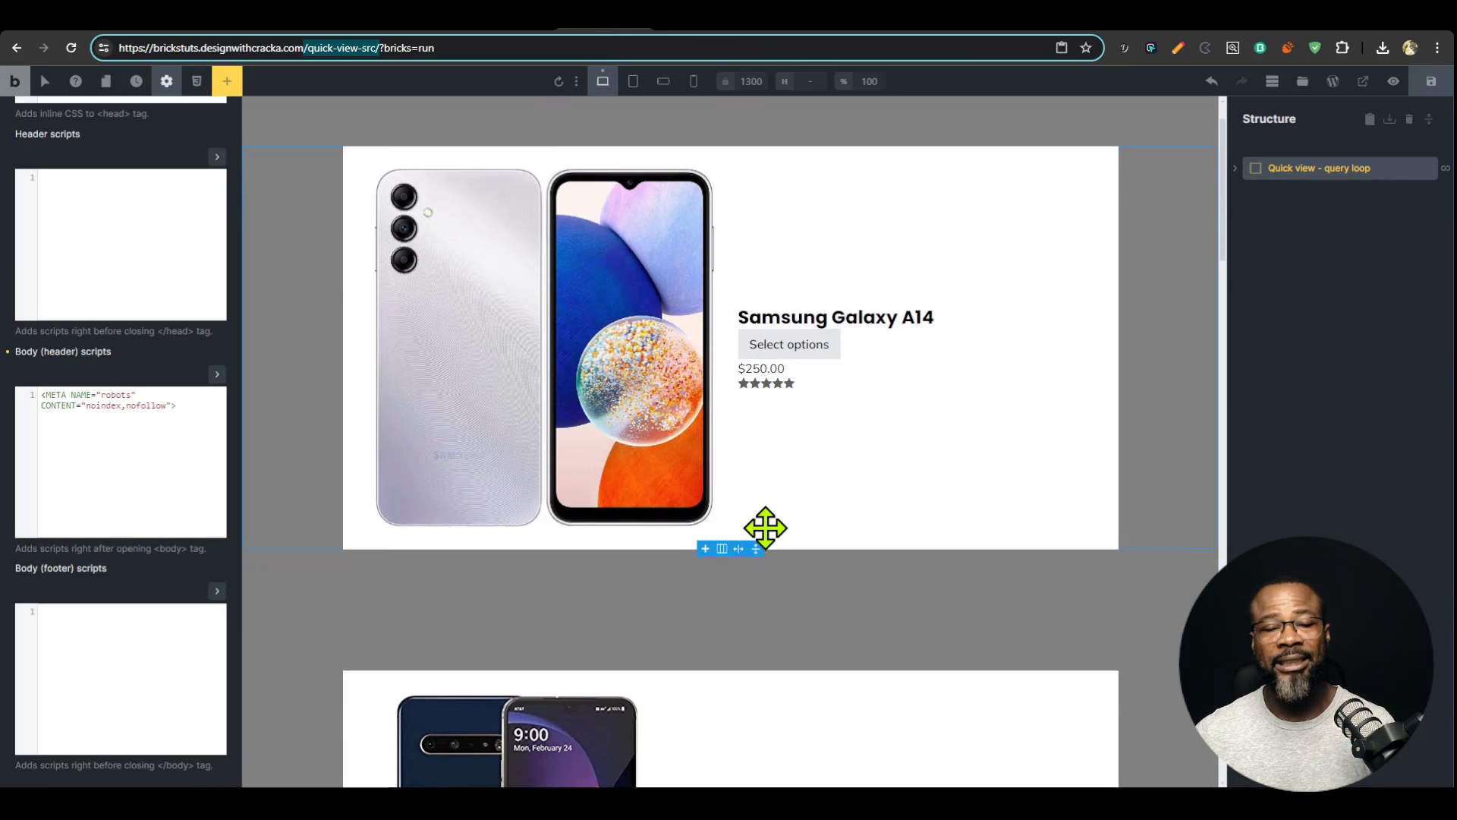
pyautogui.scroll(1, 764, 527)
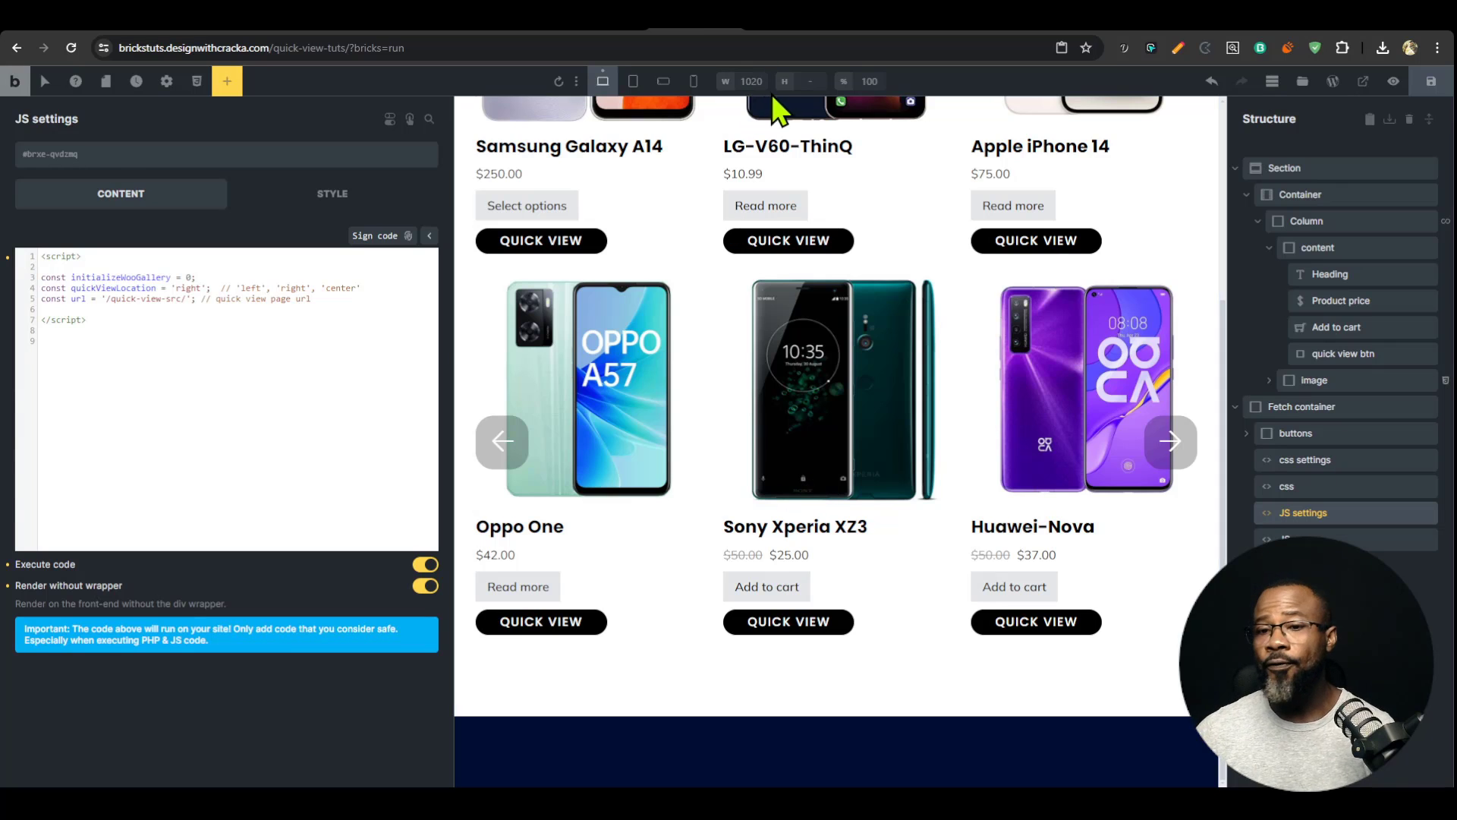
pyautogui.scroll(3, 701, 269)
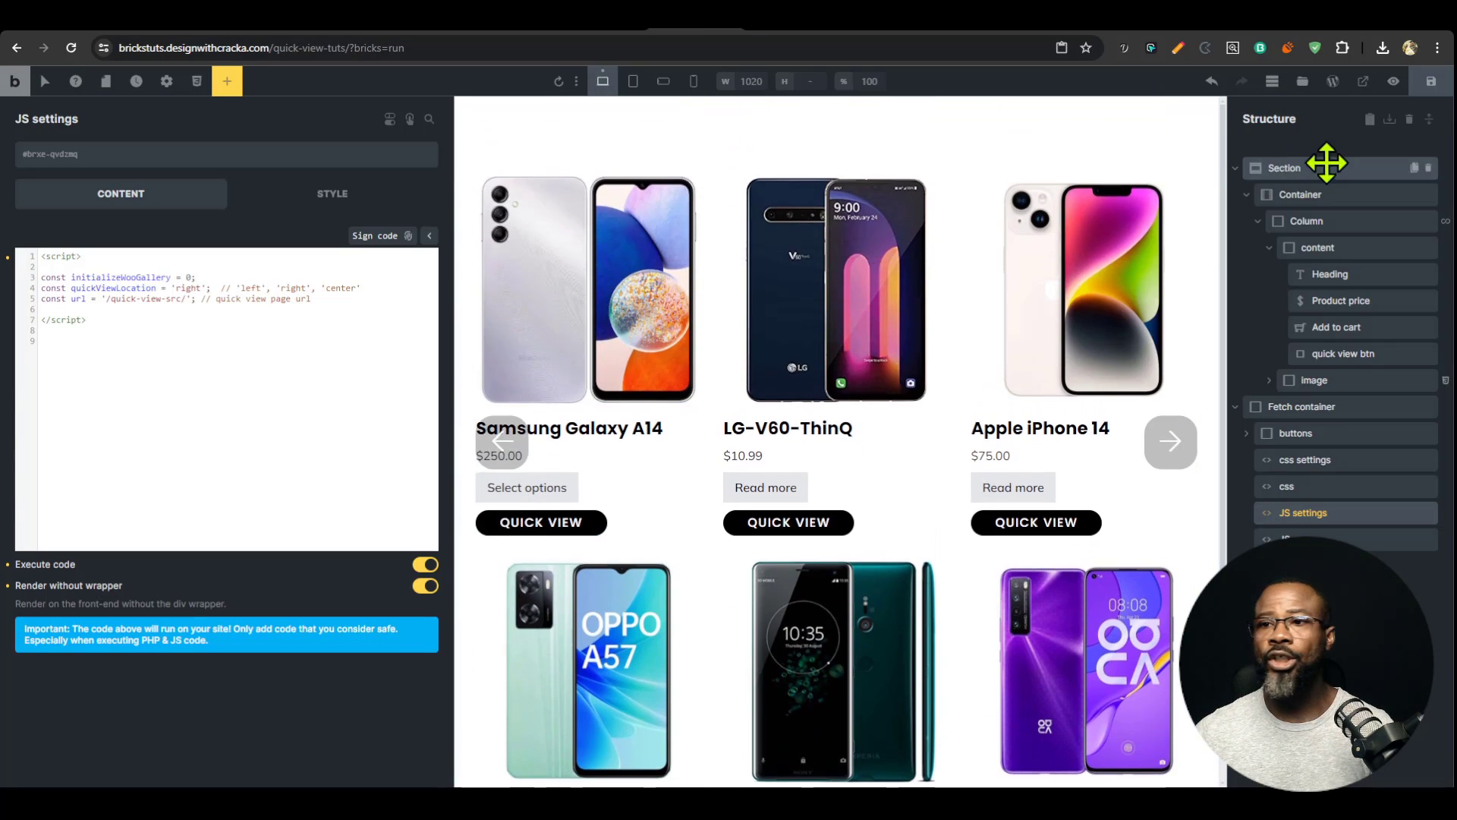
pyautogui.click(1394, 81)
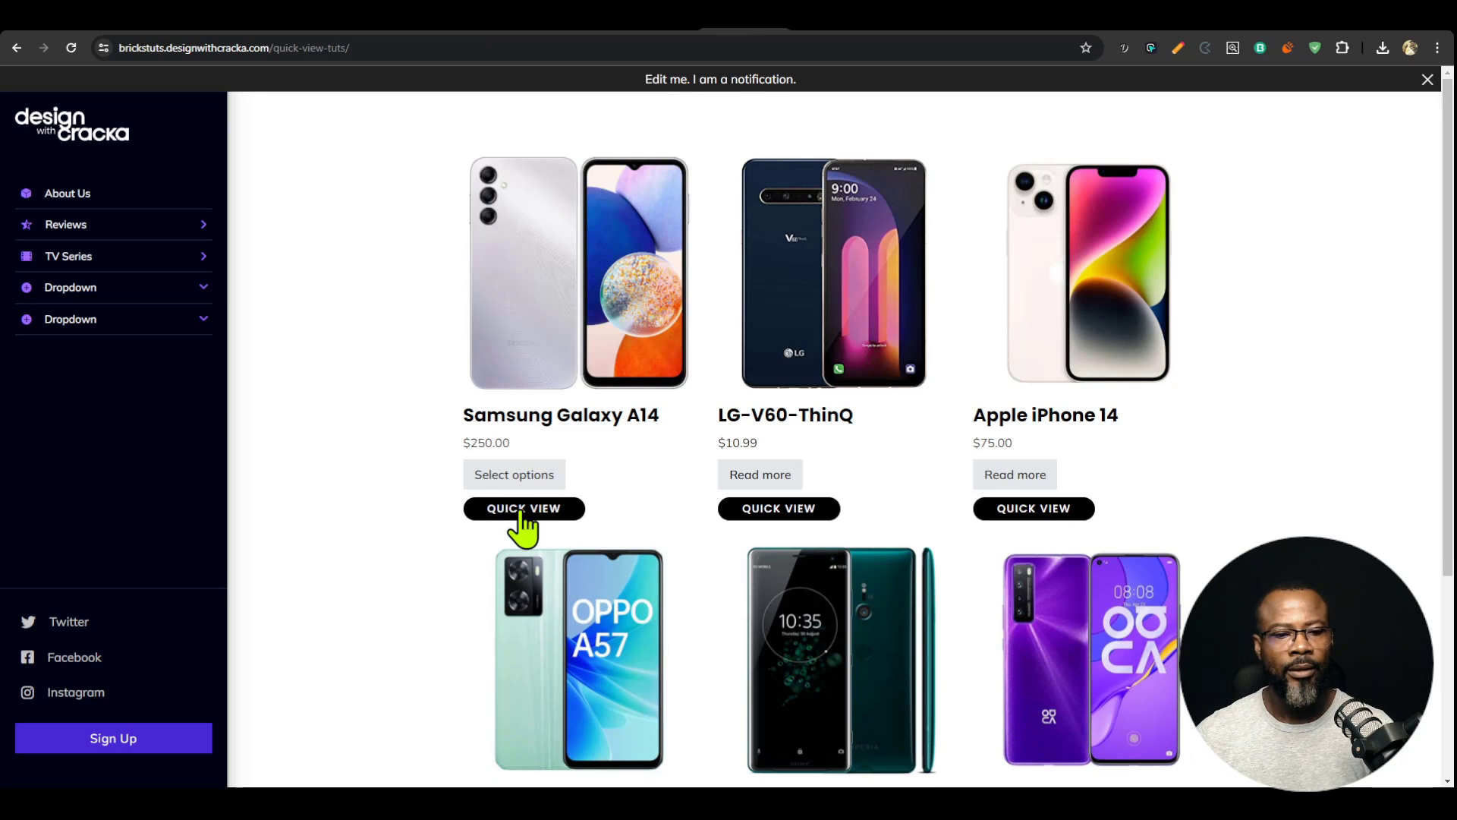
pyautogui.click(522, 510)
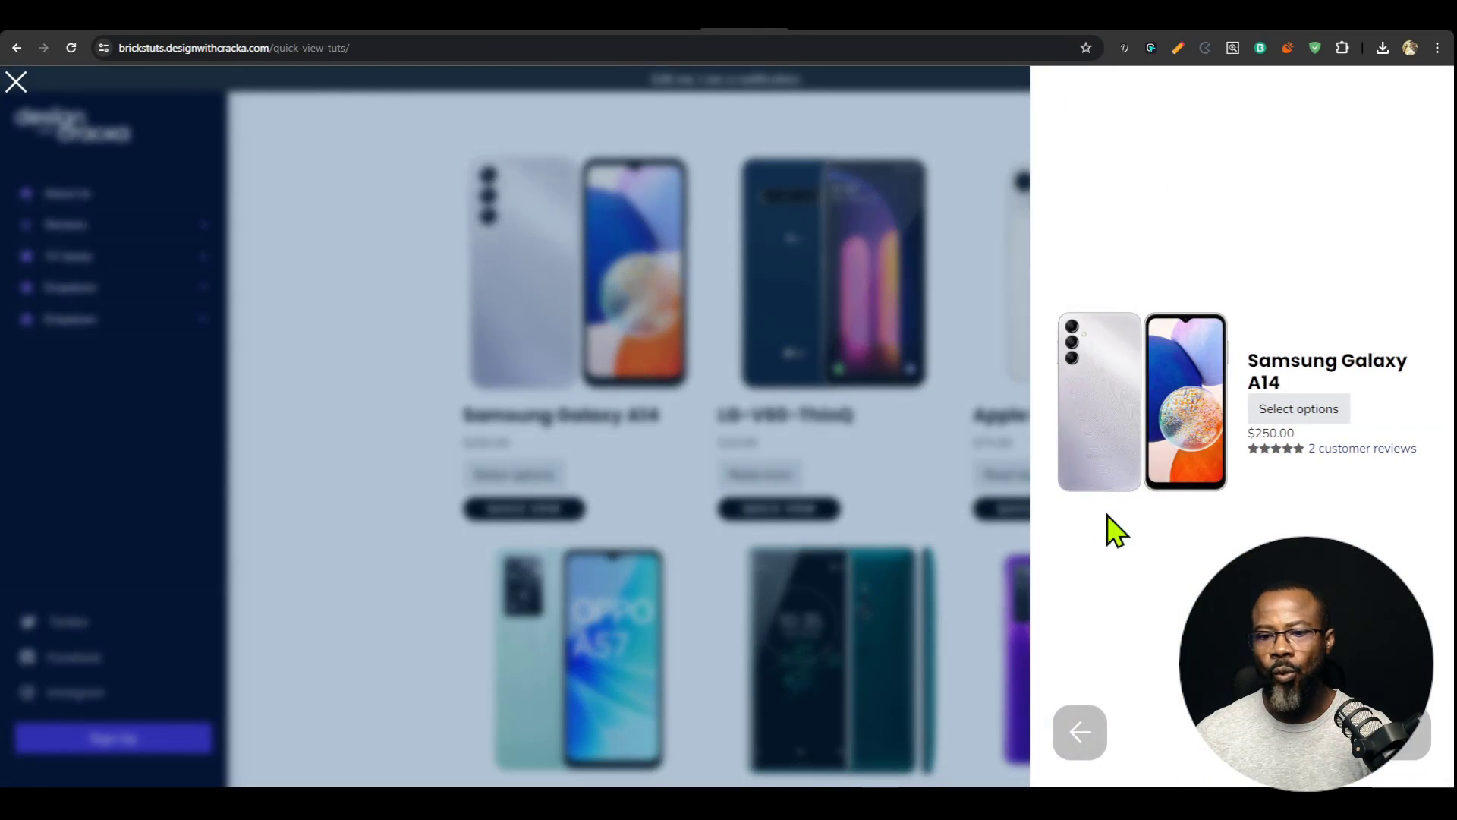
pyautogui.click(1078, 740)
pyautogui.click(1408, 725)
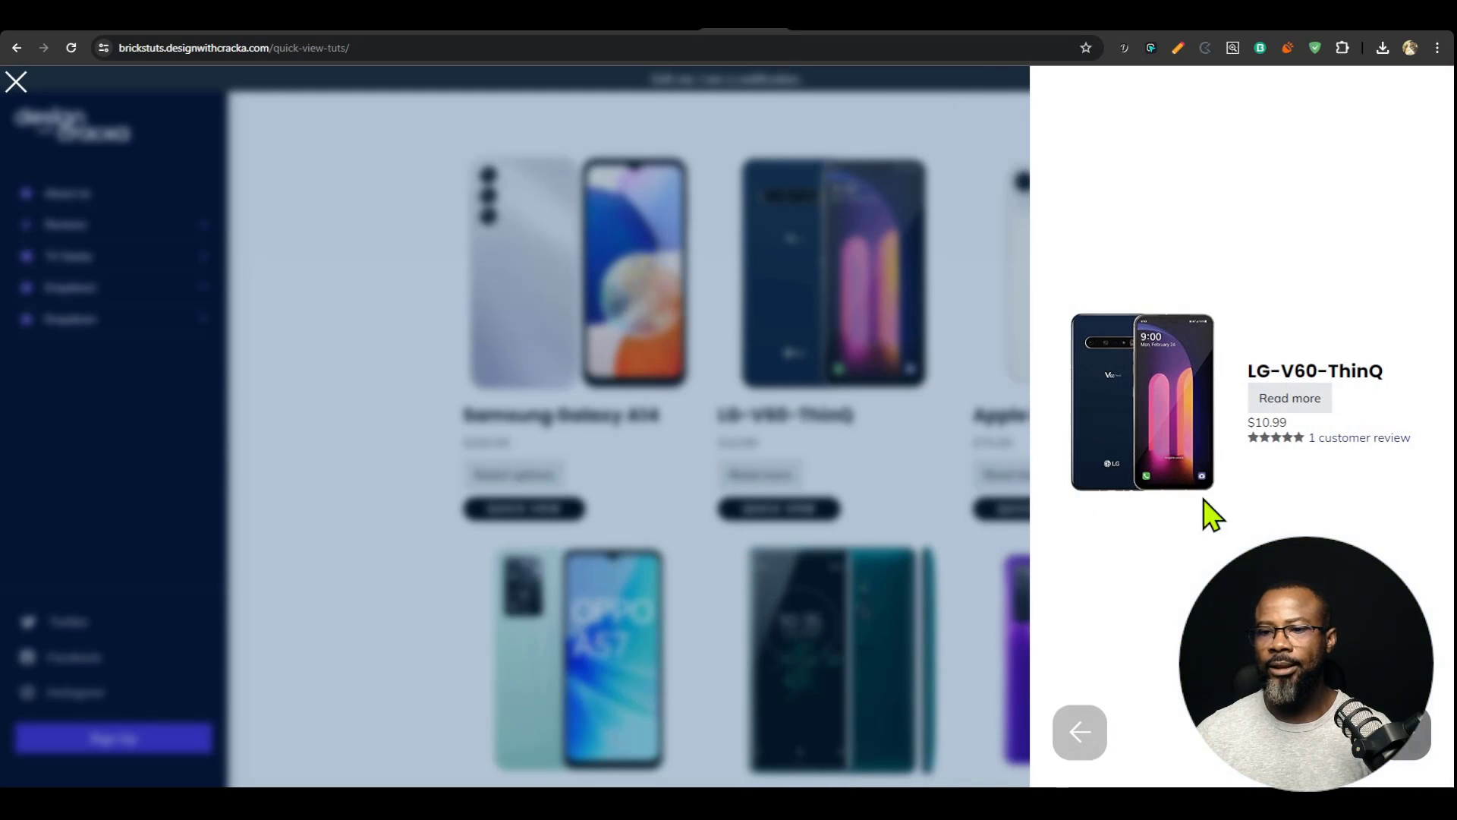
# Step: Set quickViewLocation to 'center' in the JS settings code, sign the code and save the page
pyautogui.click(652, 32)
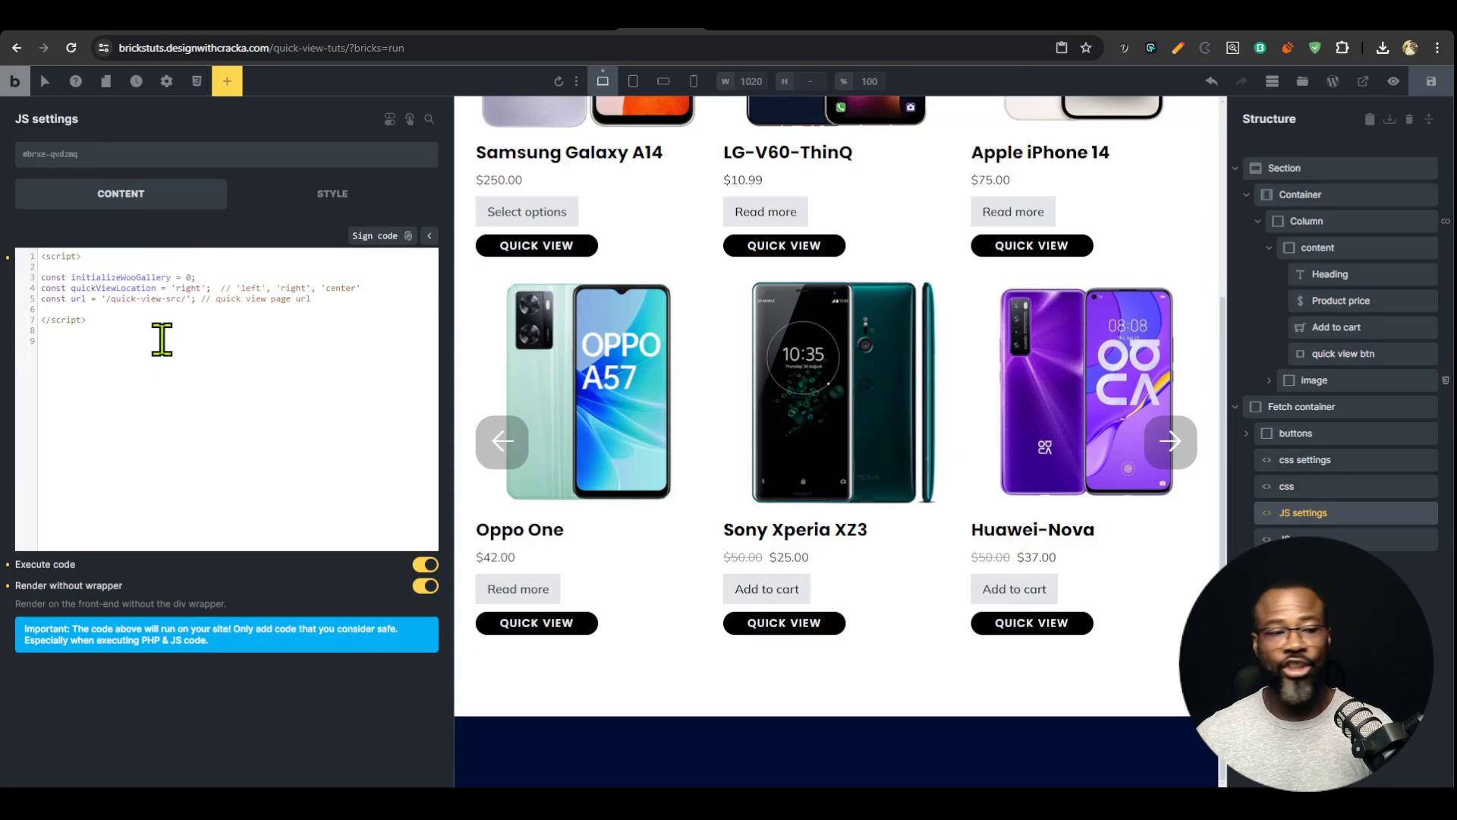
pyautogui.doubleClick(187, 288)
pyautogui.write('cente')
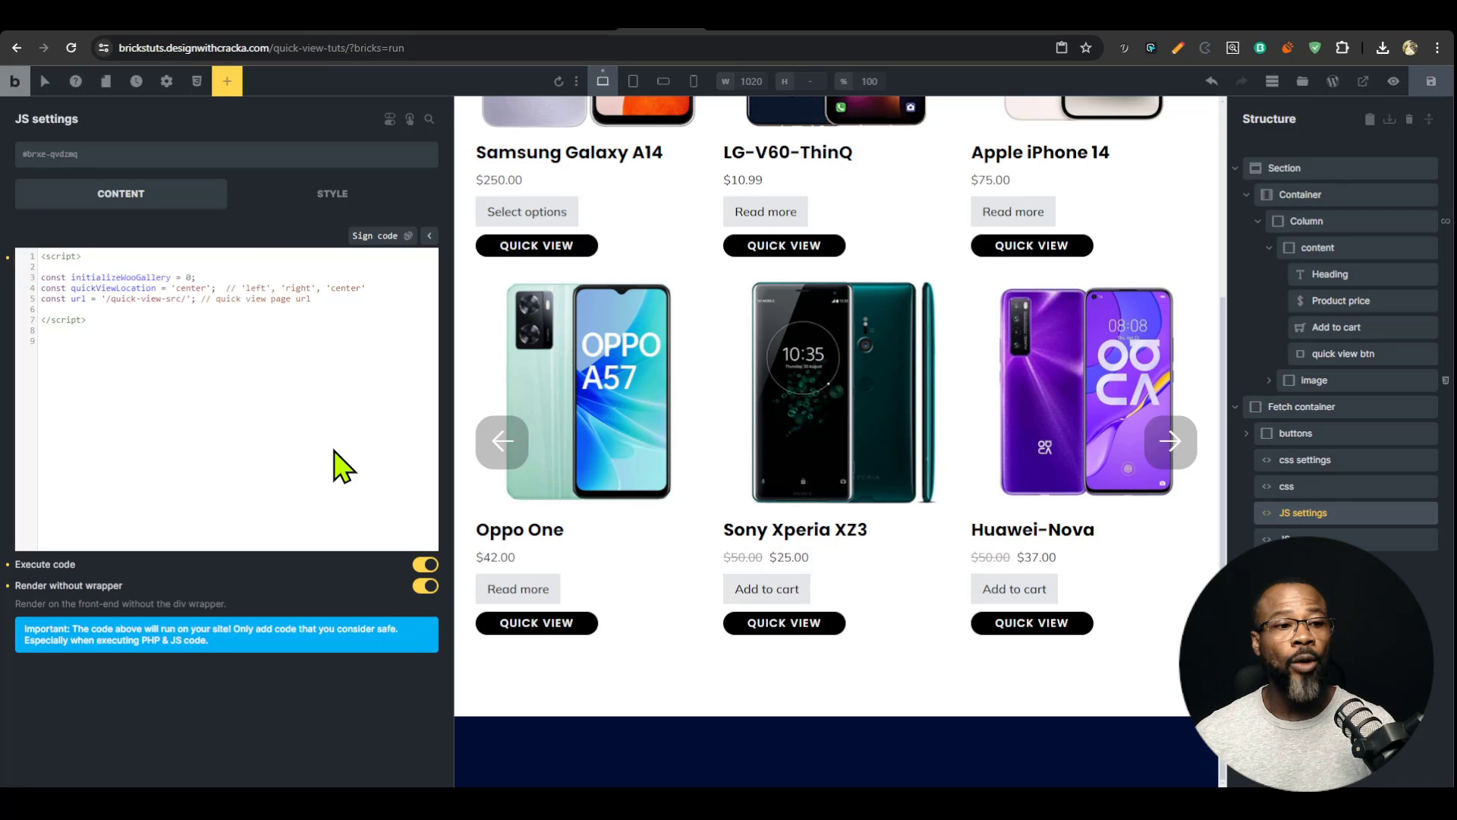
pyautogui.hotkey('ctrl', 'r')
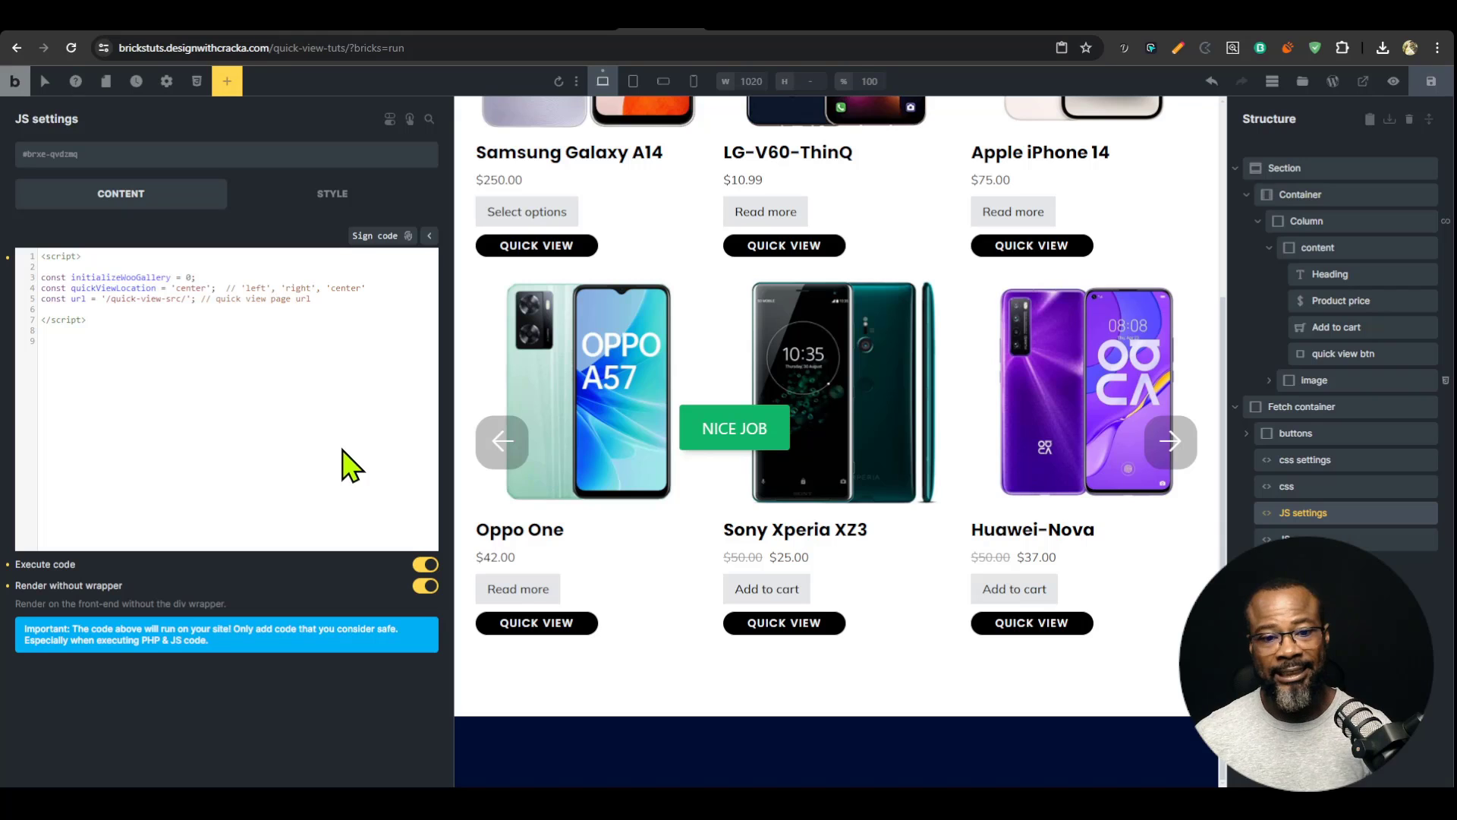
# Step: Test the centred quick view on the front end with the Samsung Galaxy A14 product
pyautogui.click(749, 35)
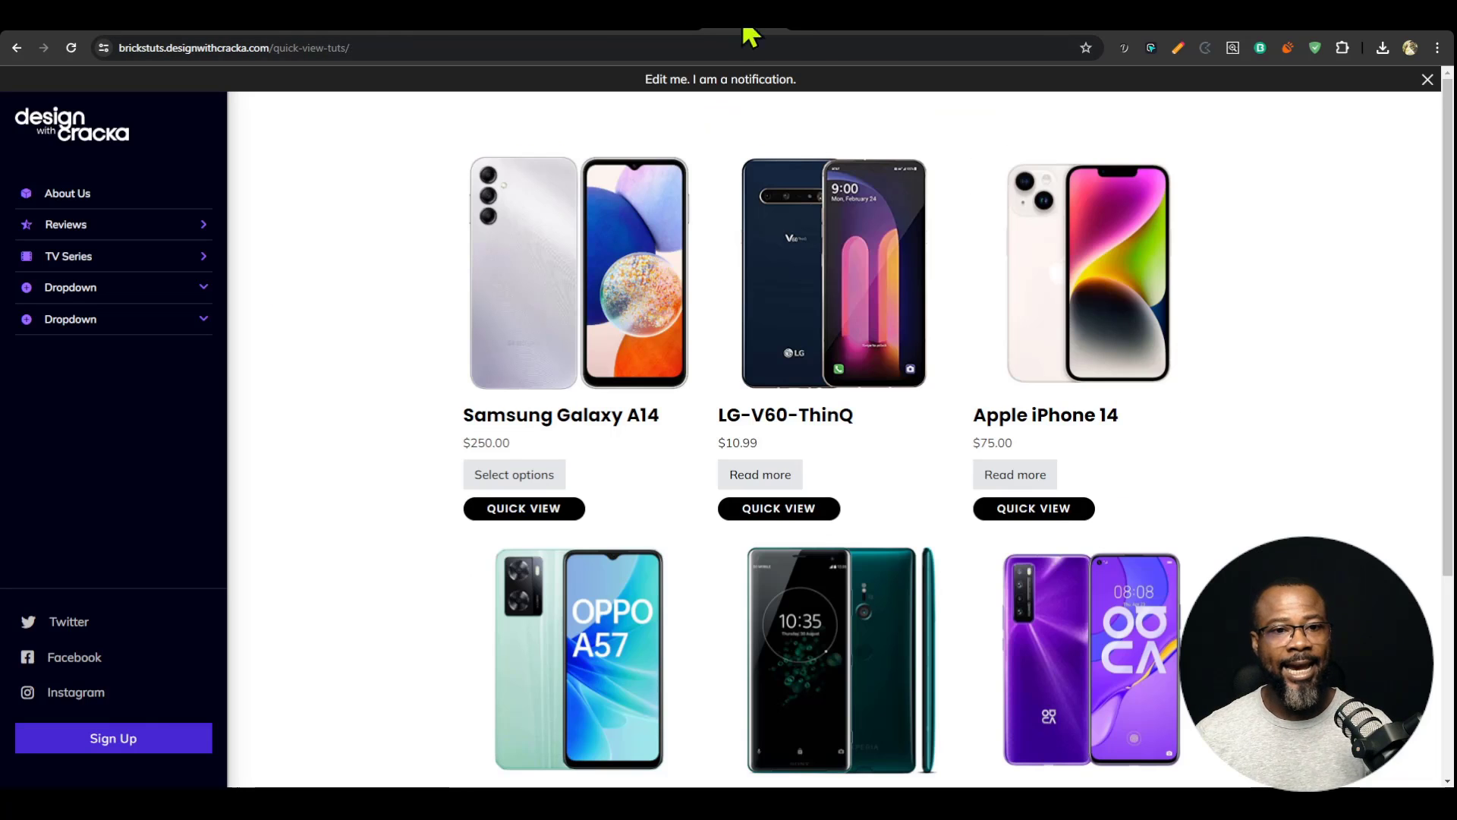
pyautogui.click(531, 508)
pyautogui.click(1435, 426)
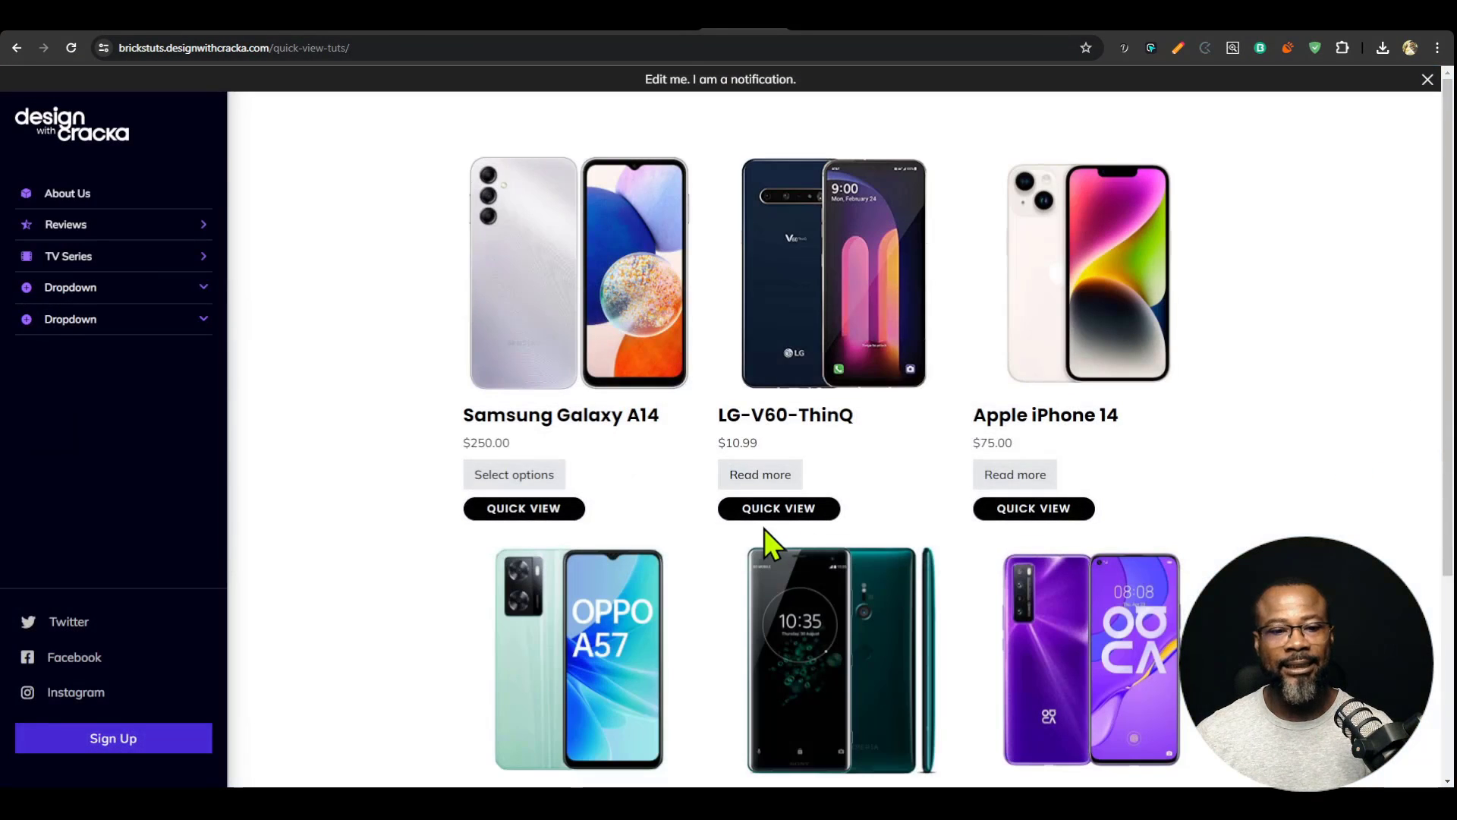
# Step: Test the centred quick view from the LG-V60-ThinQ product, browsing to the previous and following products, and close it
pyautogui.click(770, 513)
pyautogui.click(32, 439)
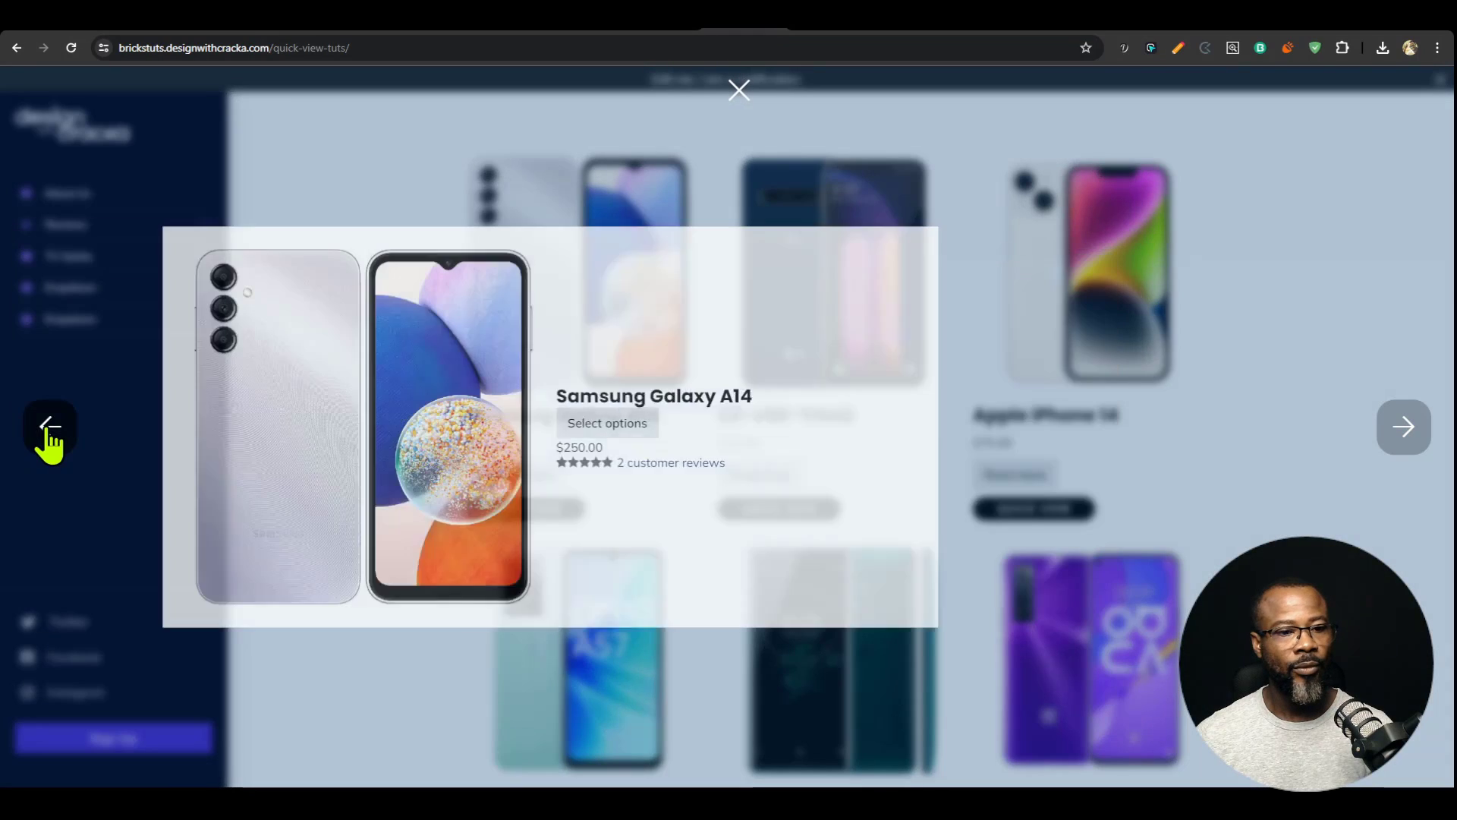
pyautogui.click(1409, 429)
pyautogui.click(1406, 427)
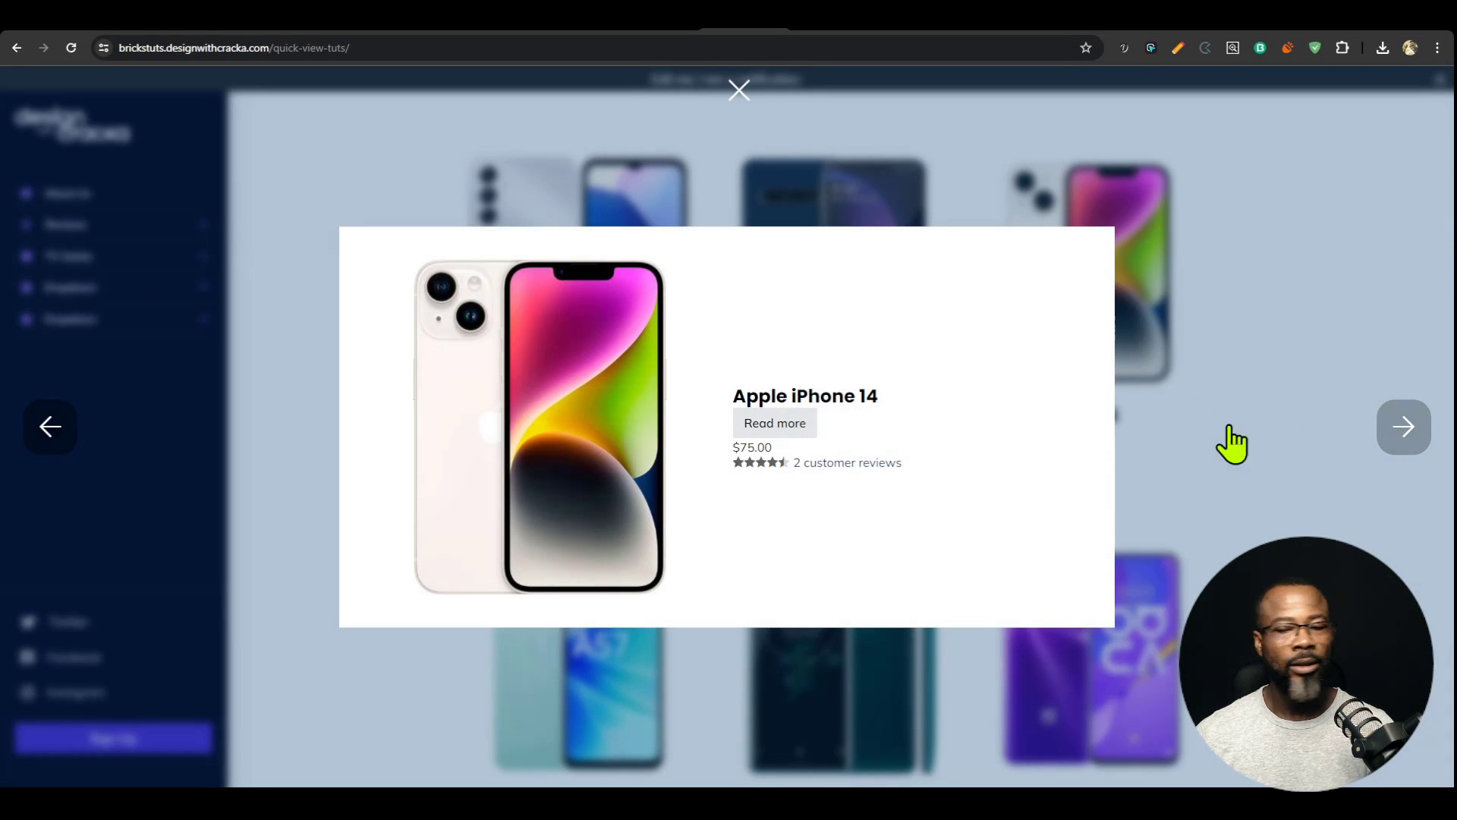
pyautogui.click(1406, 426)
pyautogui.click(1406, 426)
pyautogui.click(1288, 367)
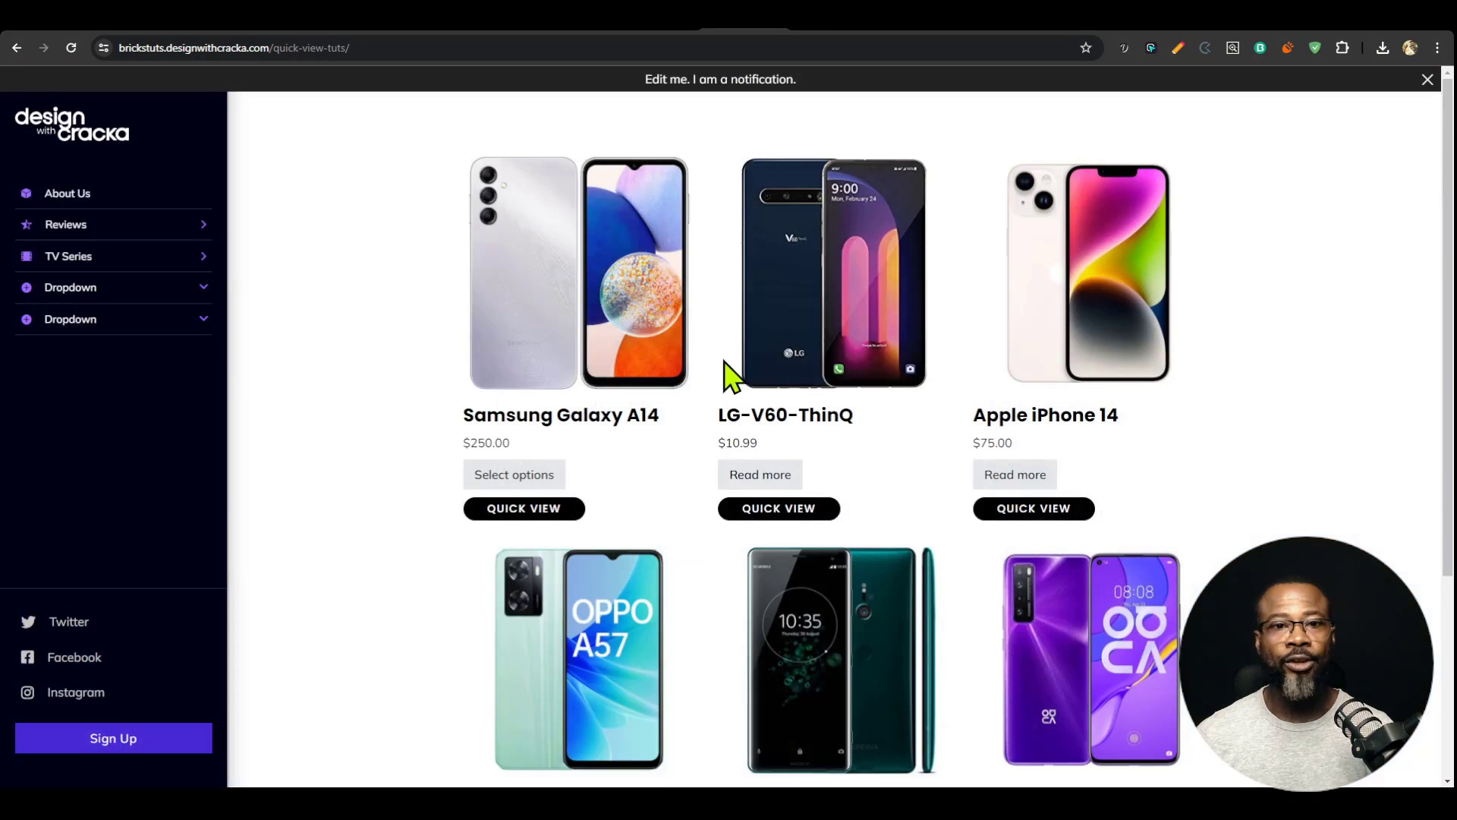
# Step: Set quickViewLocation to 'left' in the JS settings code, sign the code and save the page
pyautogui.click(667, 33)
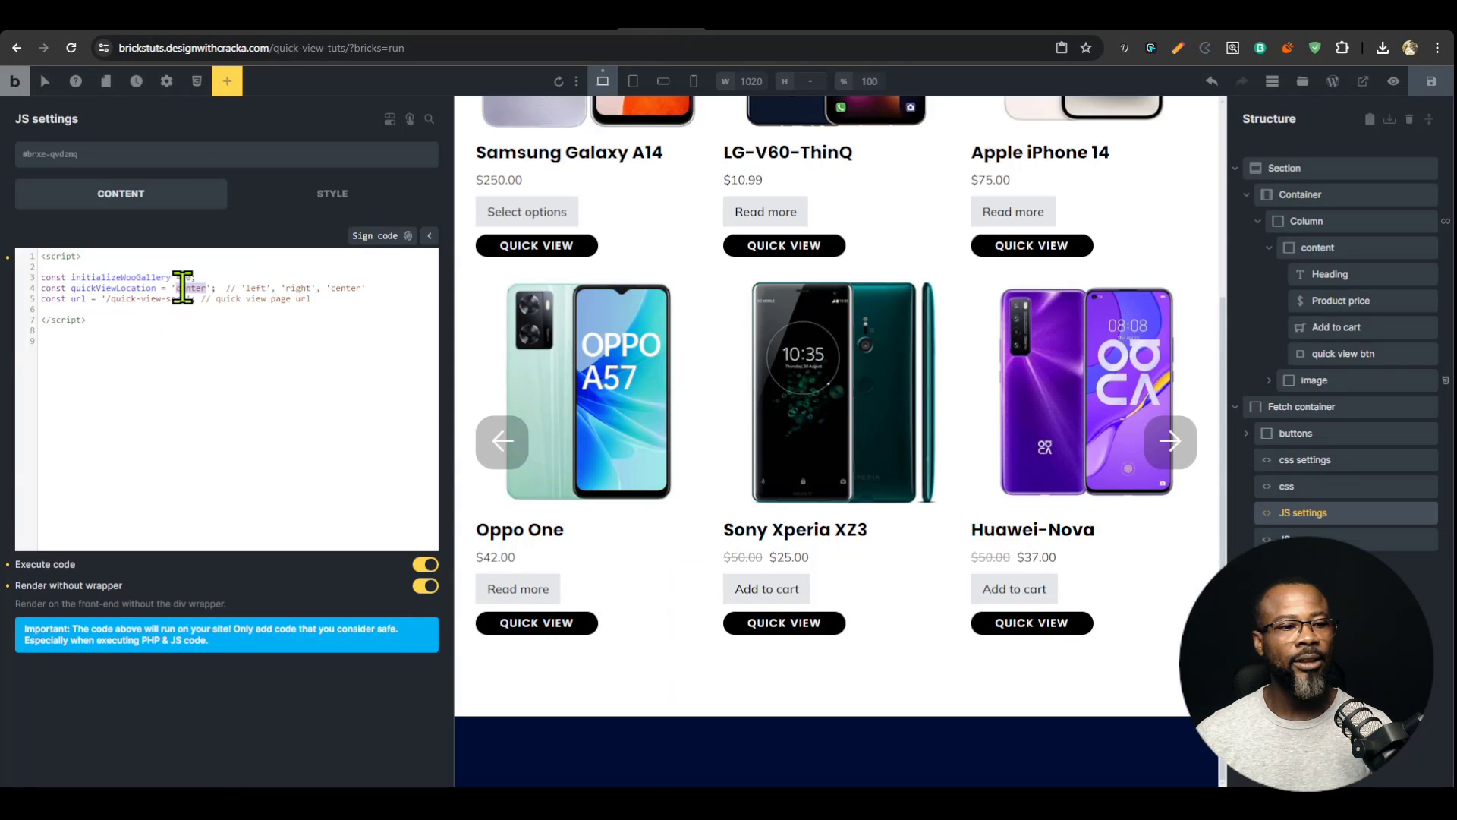
pyautogui.write('left')
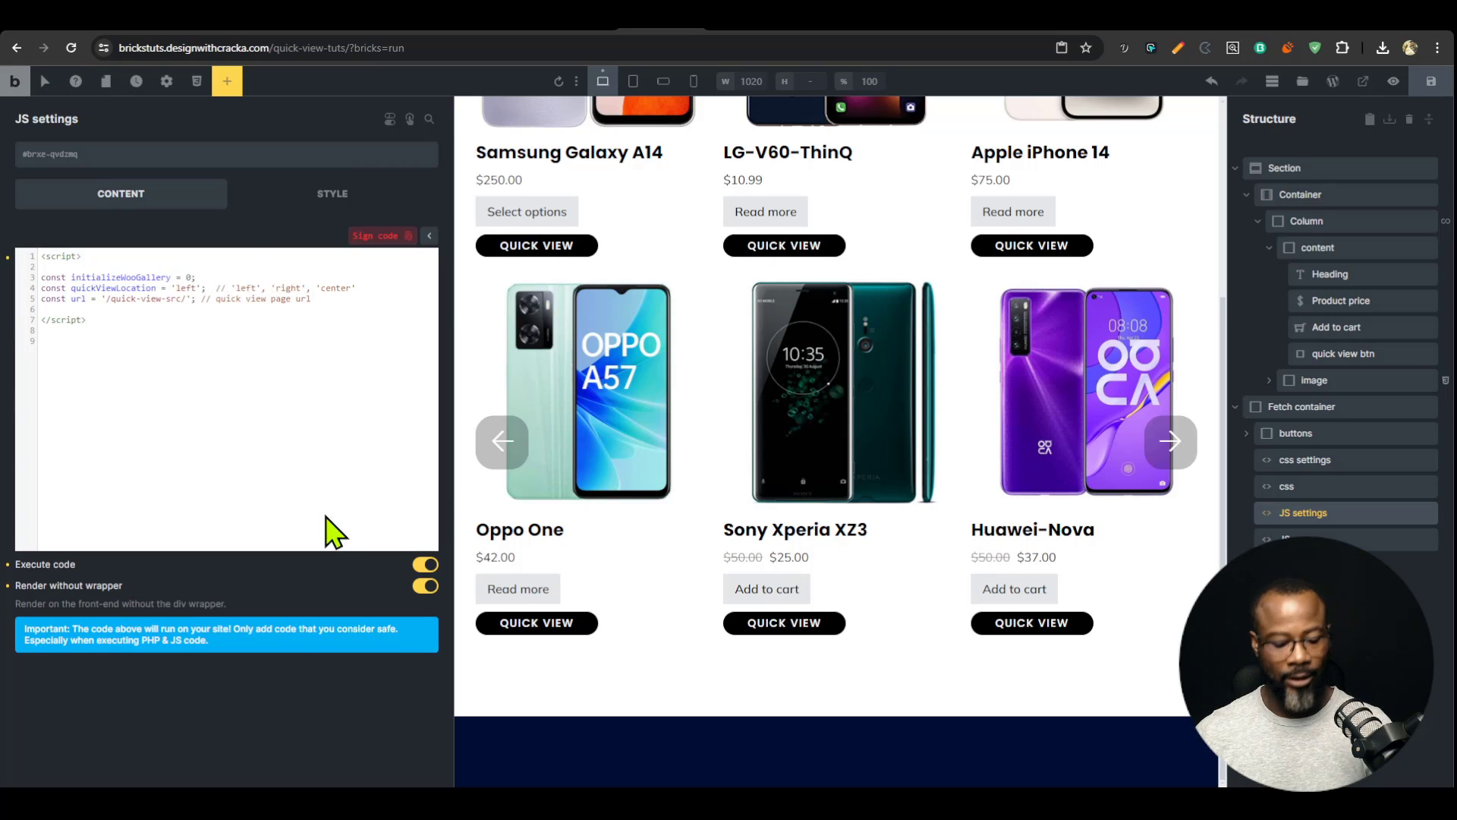
pyautogui.hotkey('ctrl', 's')
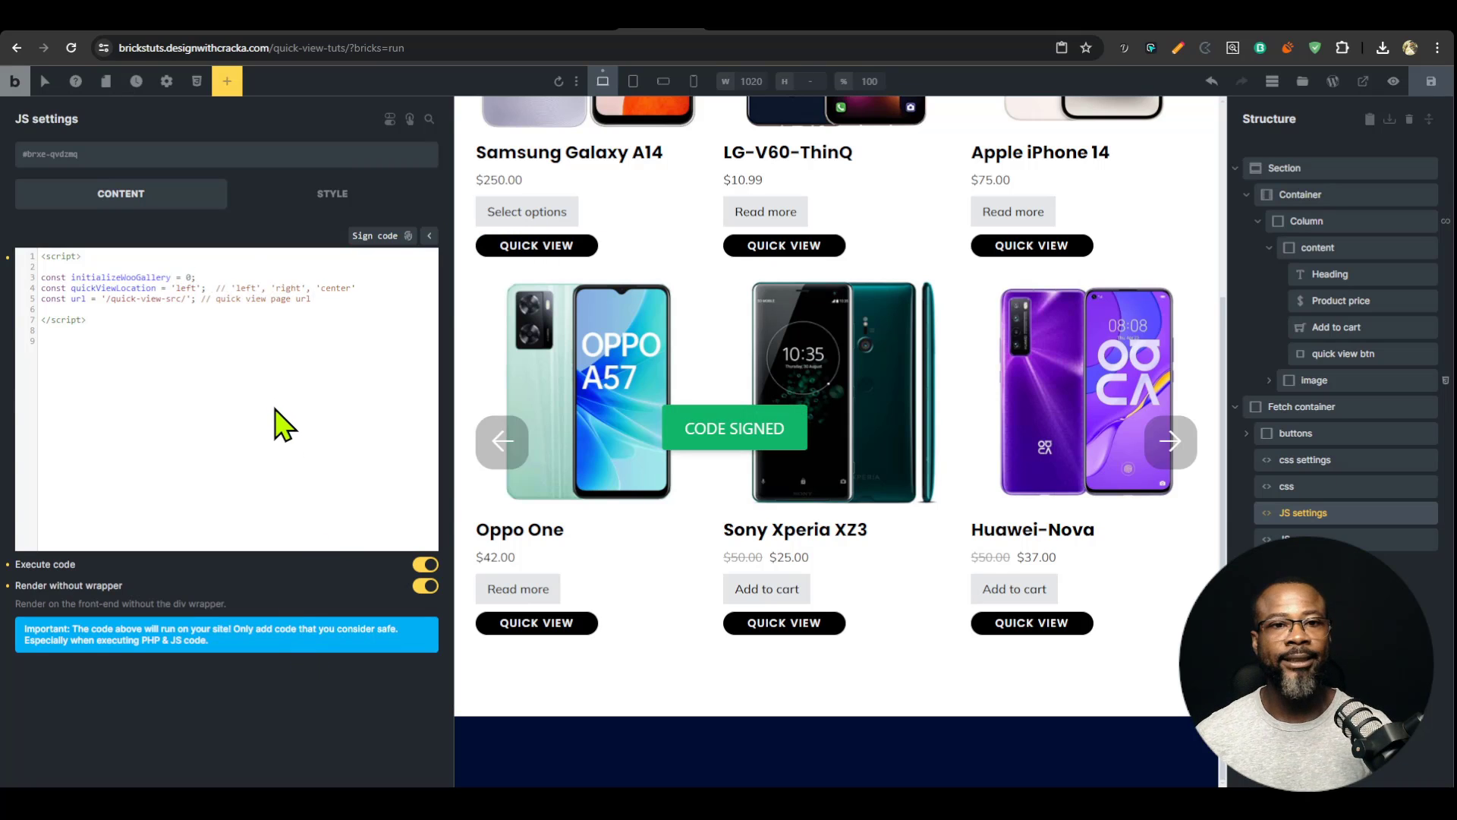
# Step: Test the left-side quick view on the front end from the Samsung Galaxy A14, moving forward and back through the products
pyautogui.click(693, 34)
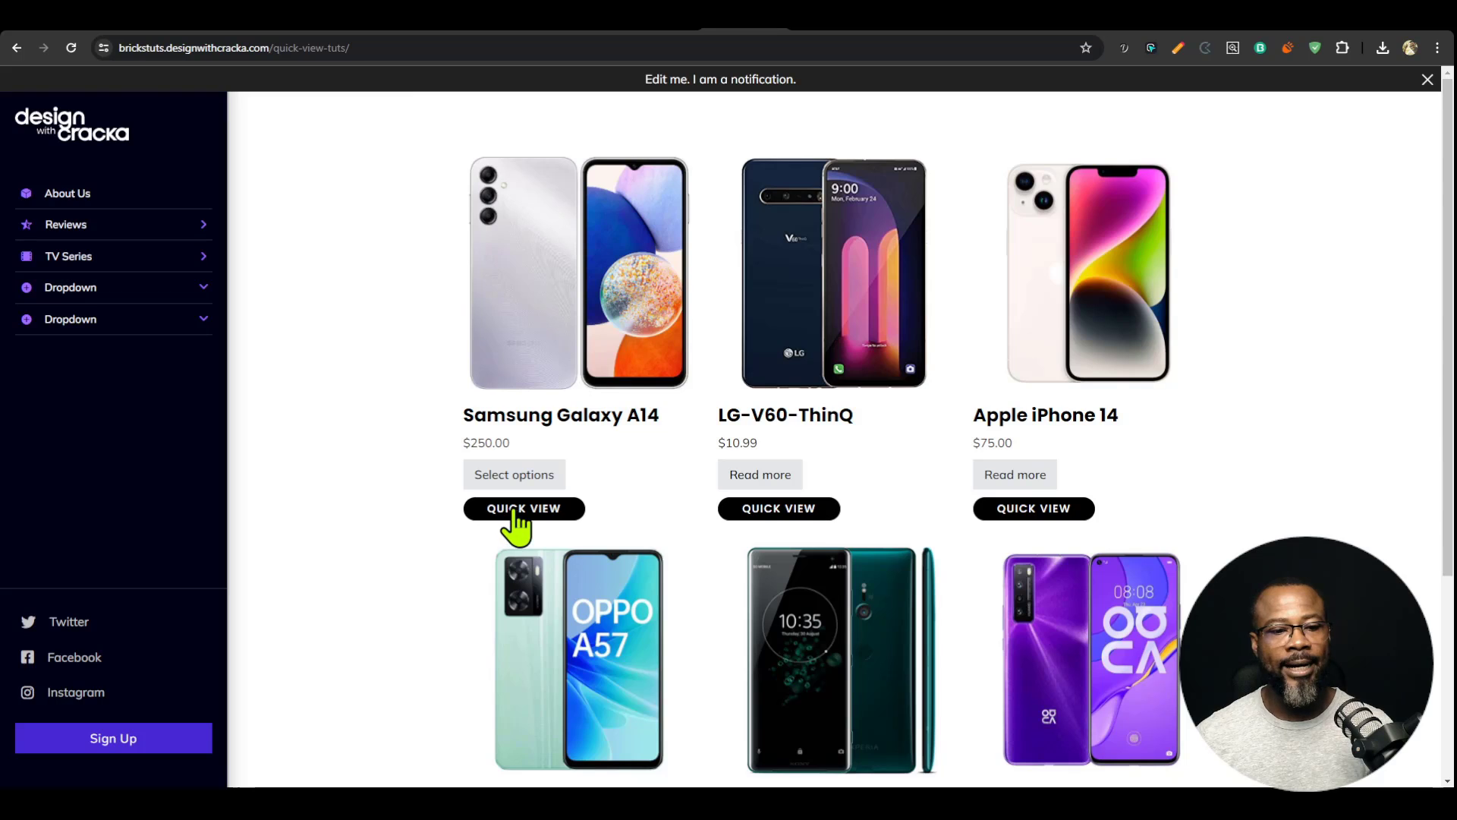
pyautogui.click(514, 511)
pyautogui.click(374, 730)
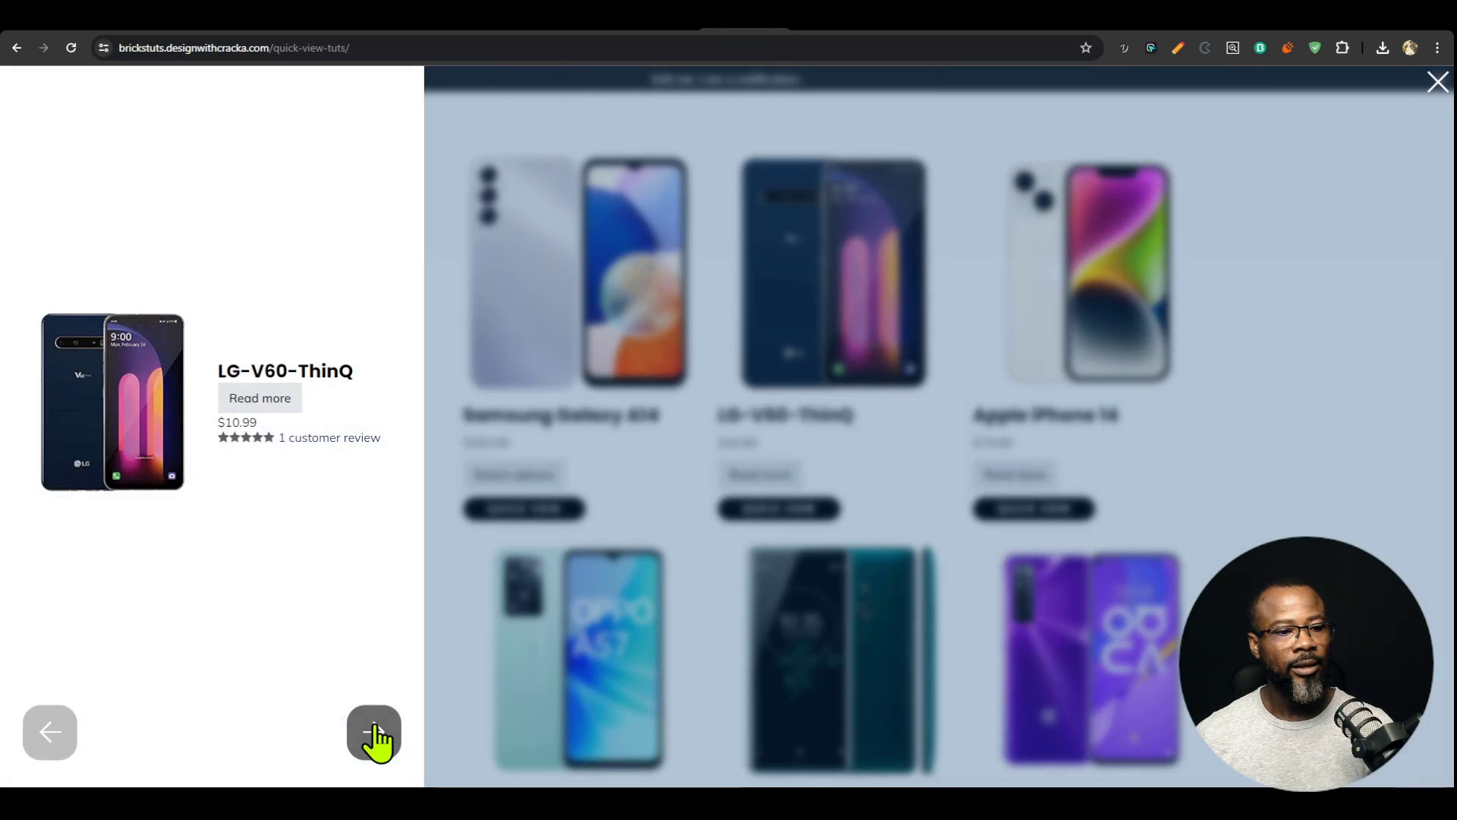
pyautogui.click(375, 730)
pyautogui.click(53, 737)
pyautogui.click(363, 748)
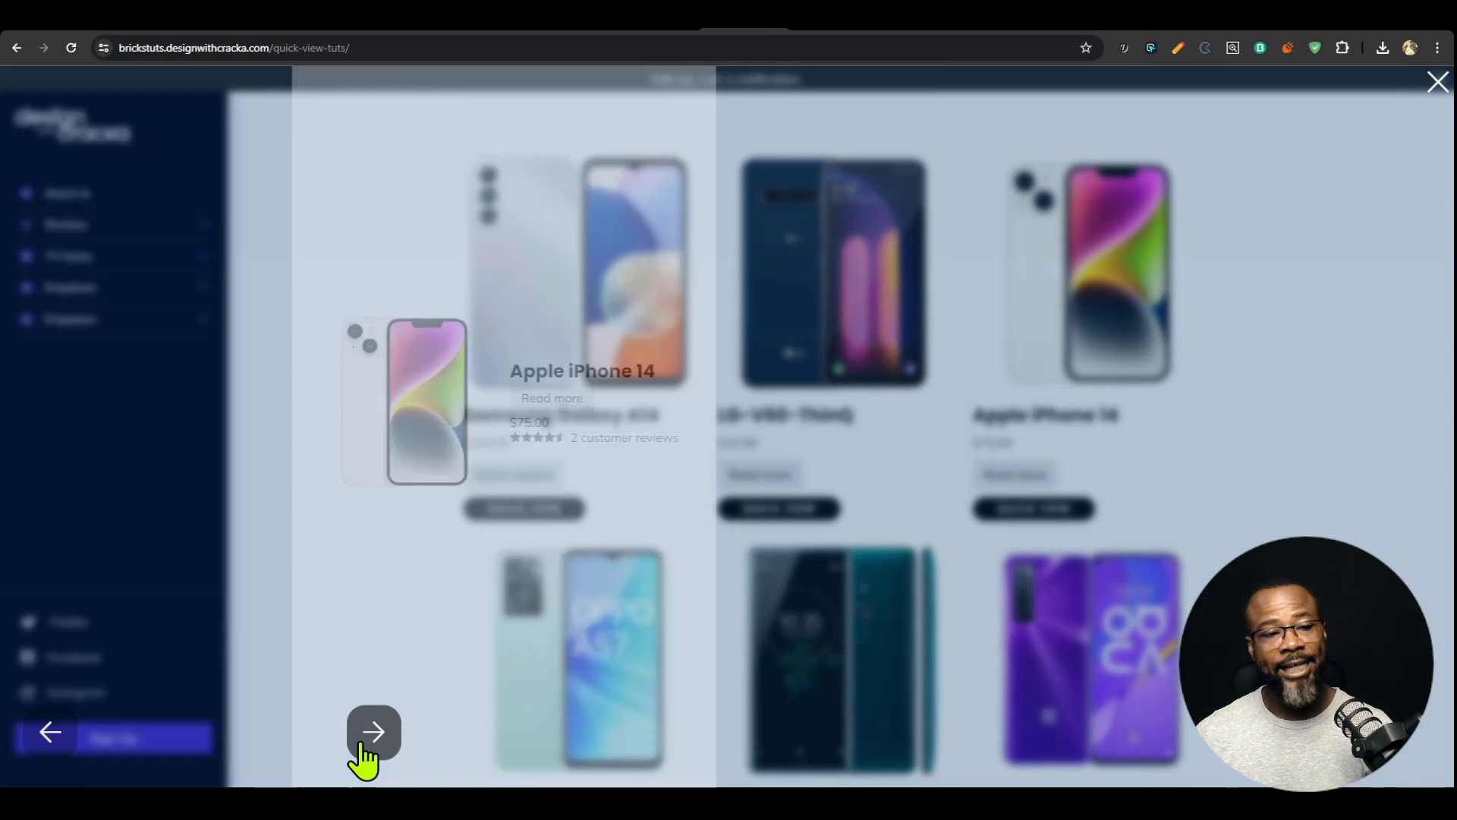
pyautogui.click(368, 748)
pyautogui.click(367, 748)
pyautogui.click(32, 753)
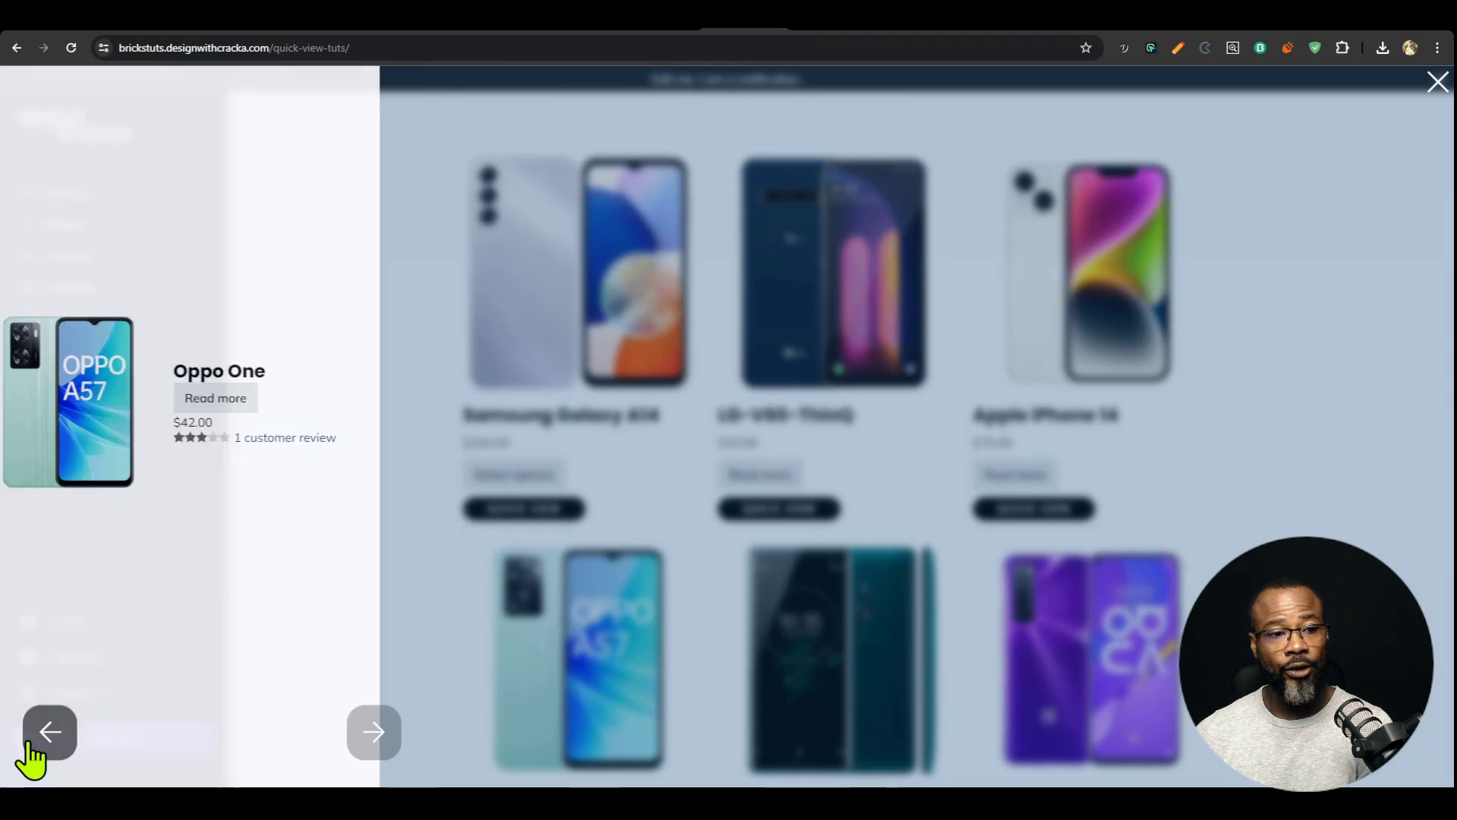
pyautogui.click(32, 752)
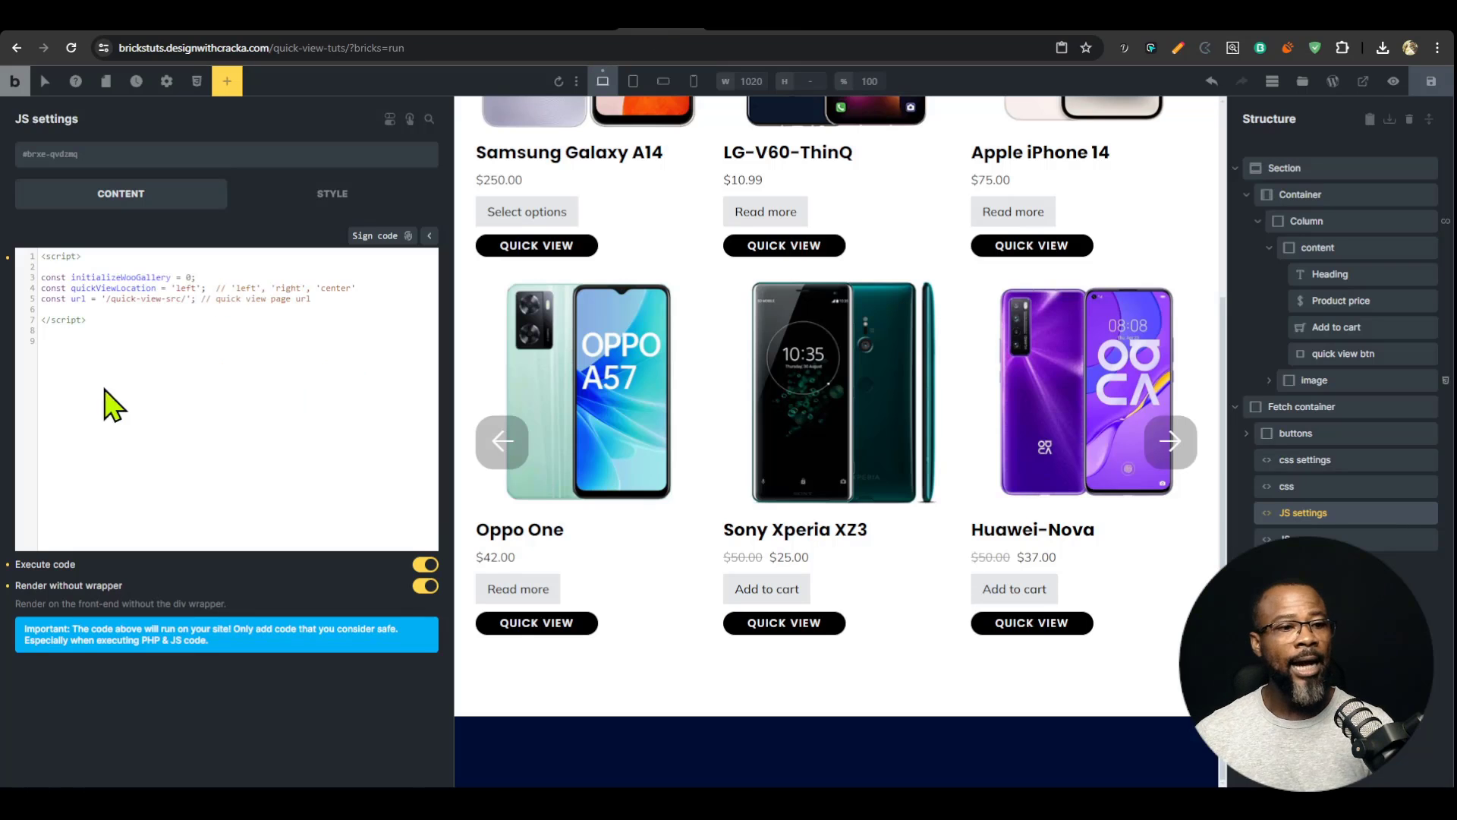
# Step: Set --qv-animation to fade in the css settings code, sign the code and save the page
pyautogui.click(1324, 462)
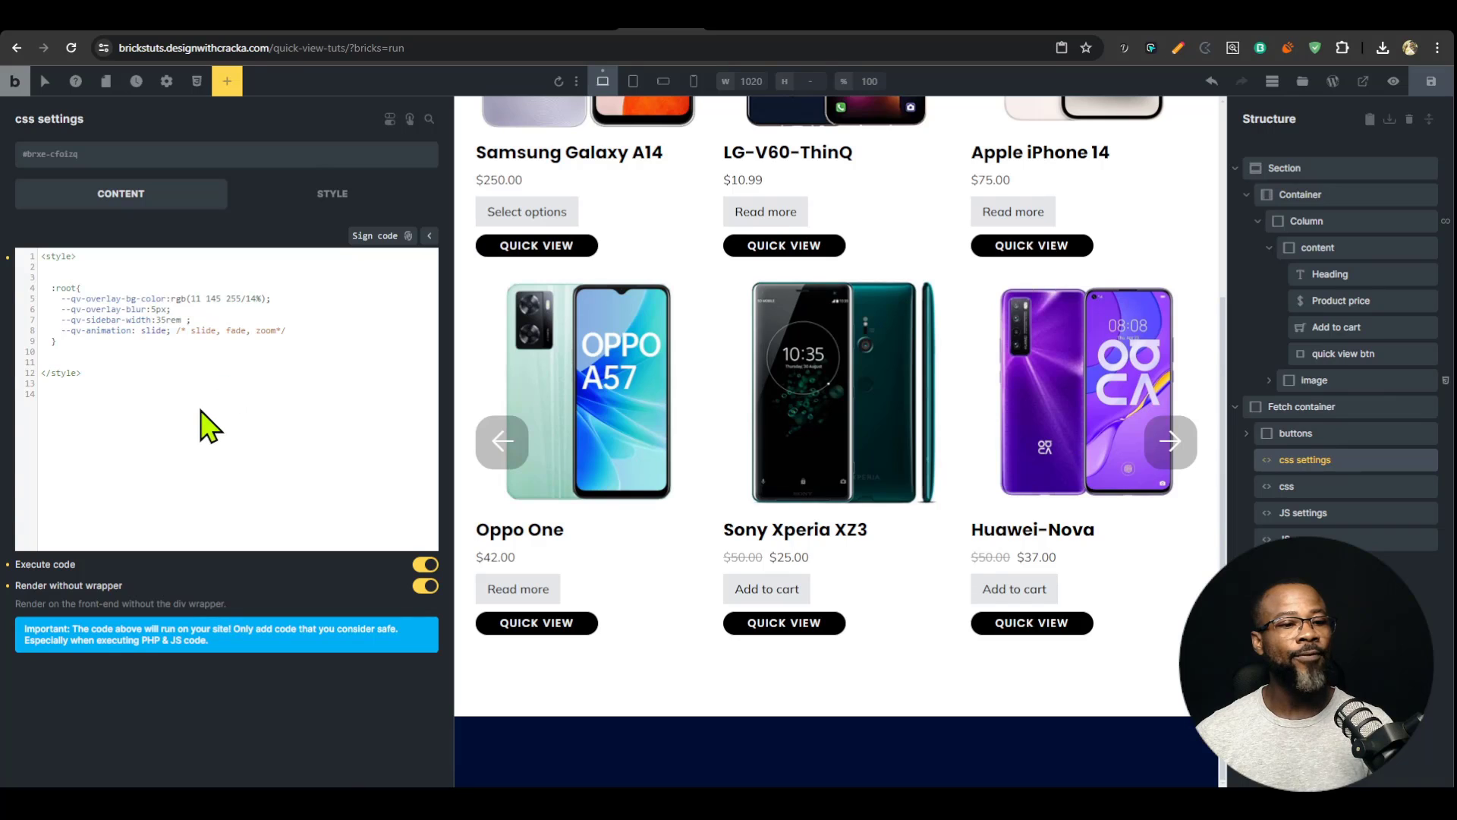
pyautogui.doubleClick(153, 330)
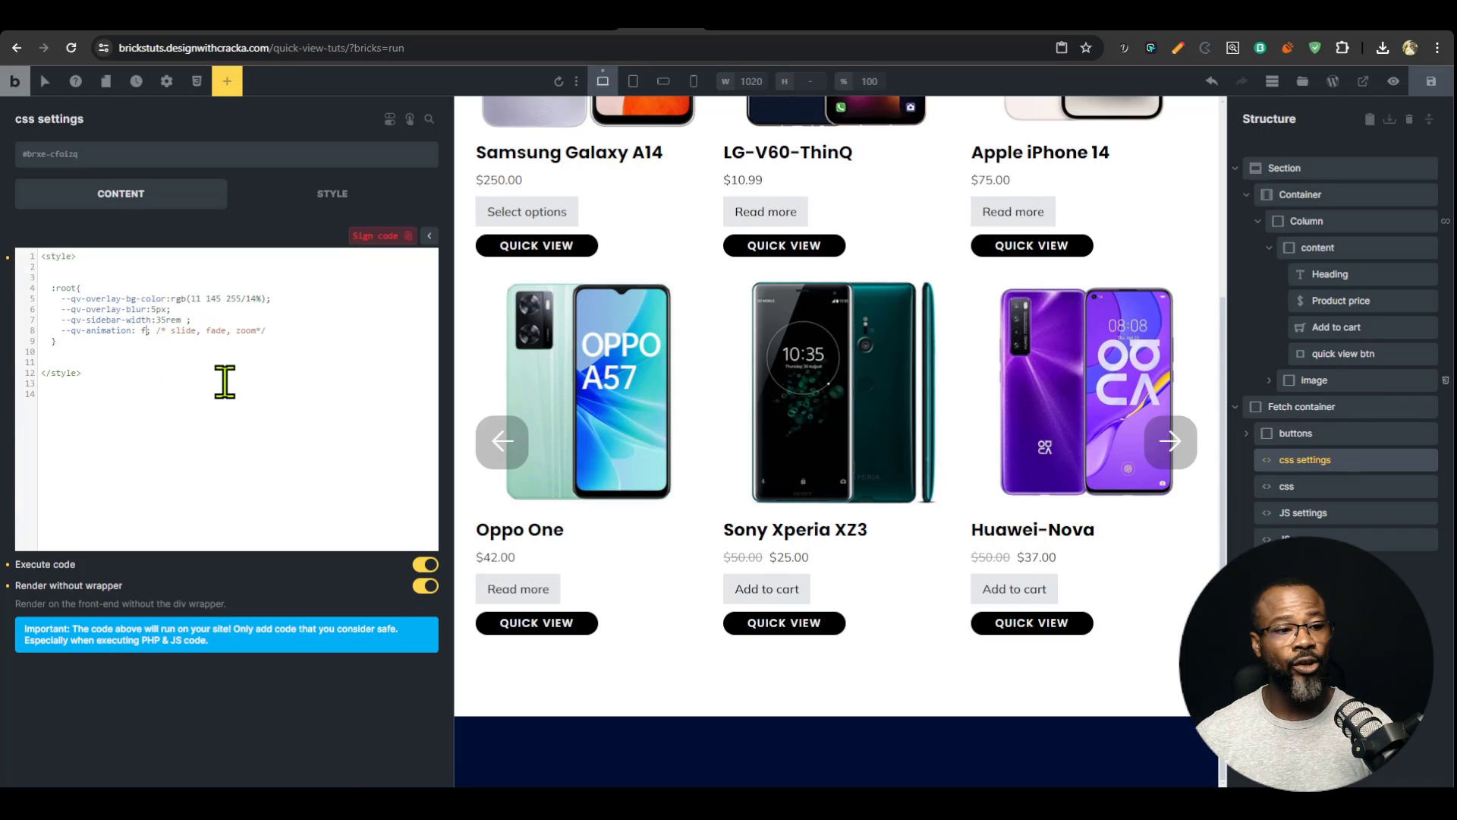
pyautogui.write('fade')
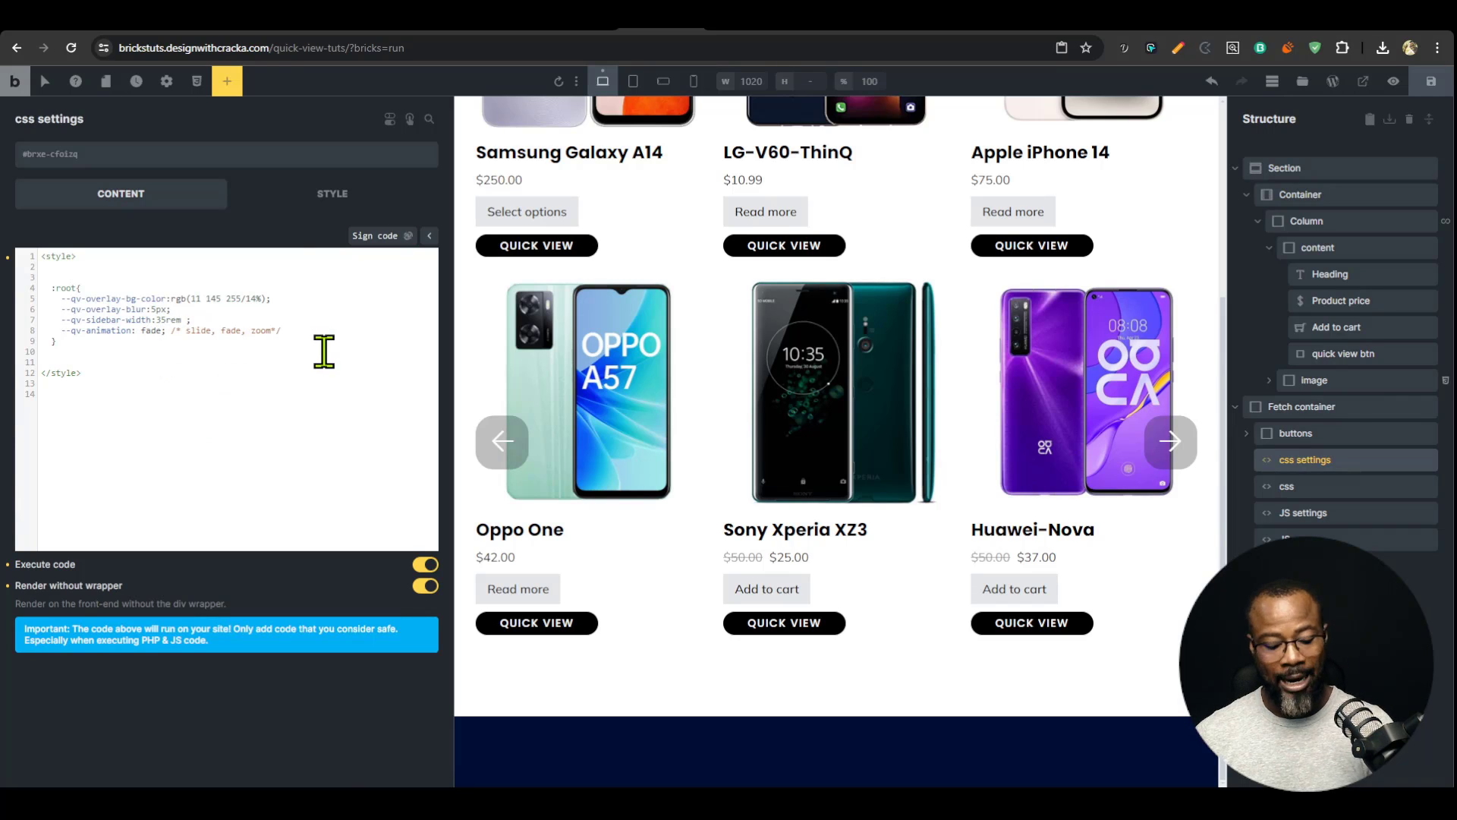
pyautogui.hotkey('ctrl', 's')
# Step: Reload the front end and open the Samsung Galaxy A14 quick view to test the fade animation
pyautogui.click(757, 31)
pyautogui.hotkey('ctrl', 'r')
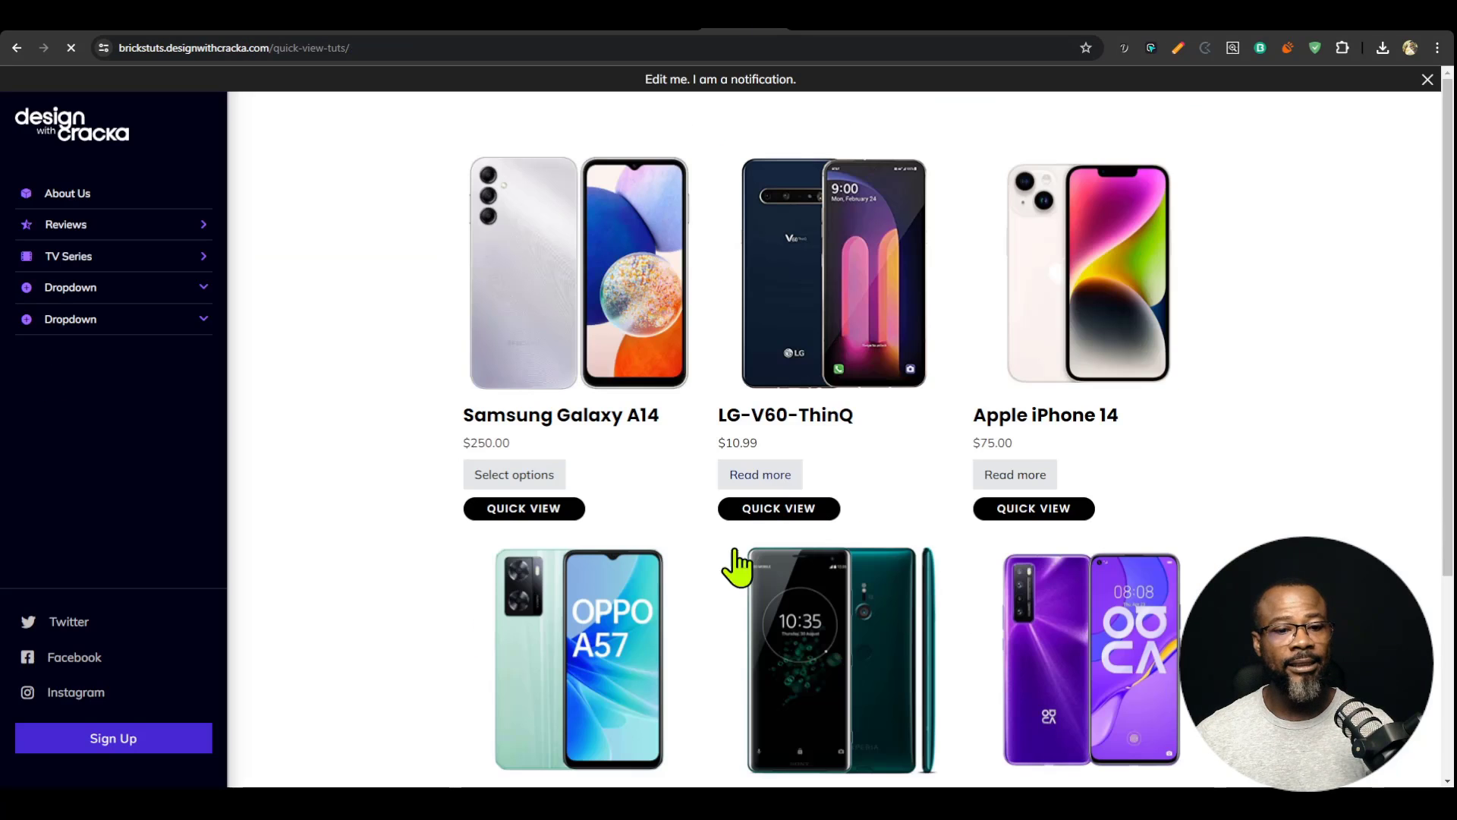
pyautogui.click(532, 508)
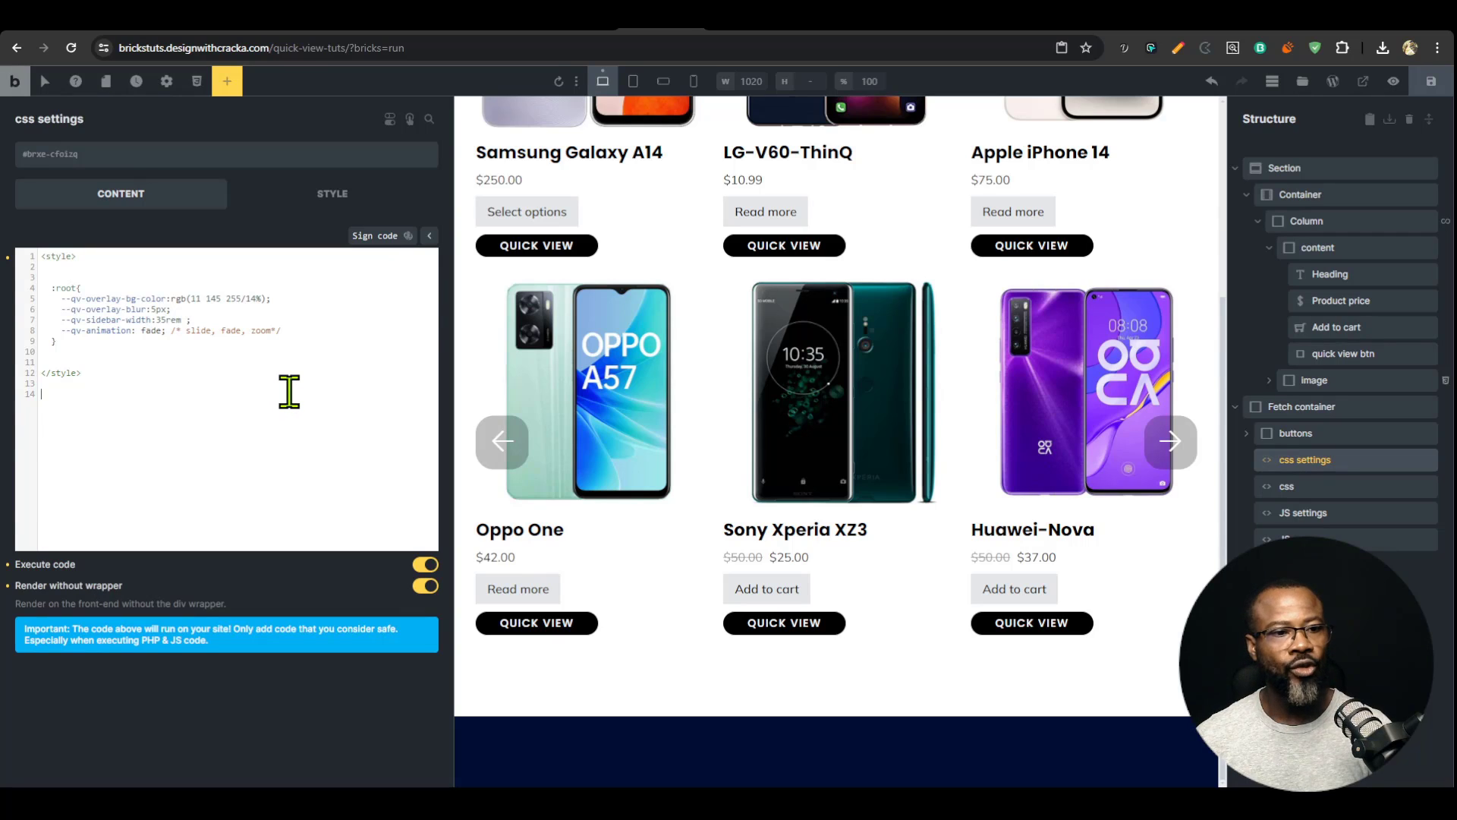
# Step: Save the page again and reopen the Samsung Galaxy A14 quick view on the front end
pyautogui.hotkey('ctrl', 's')
pyautogui.click(1431, 82)
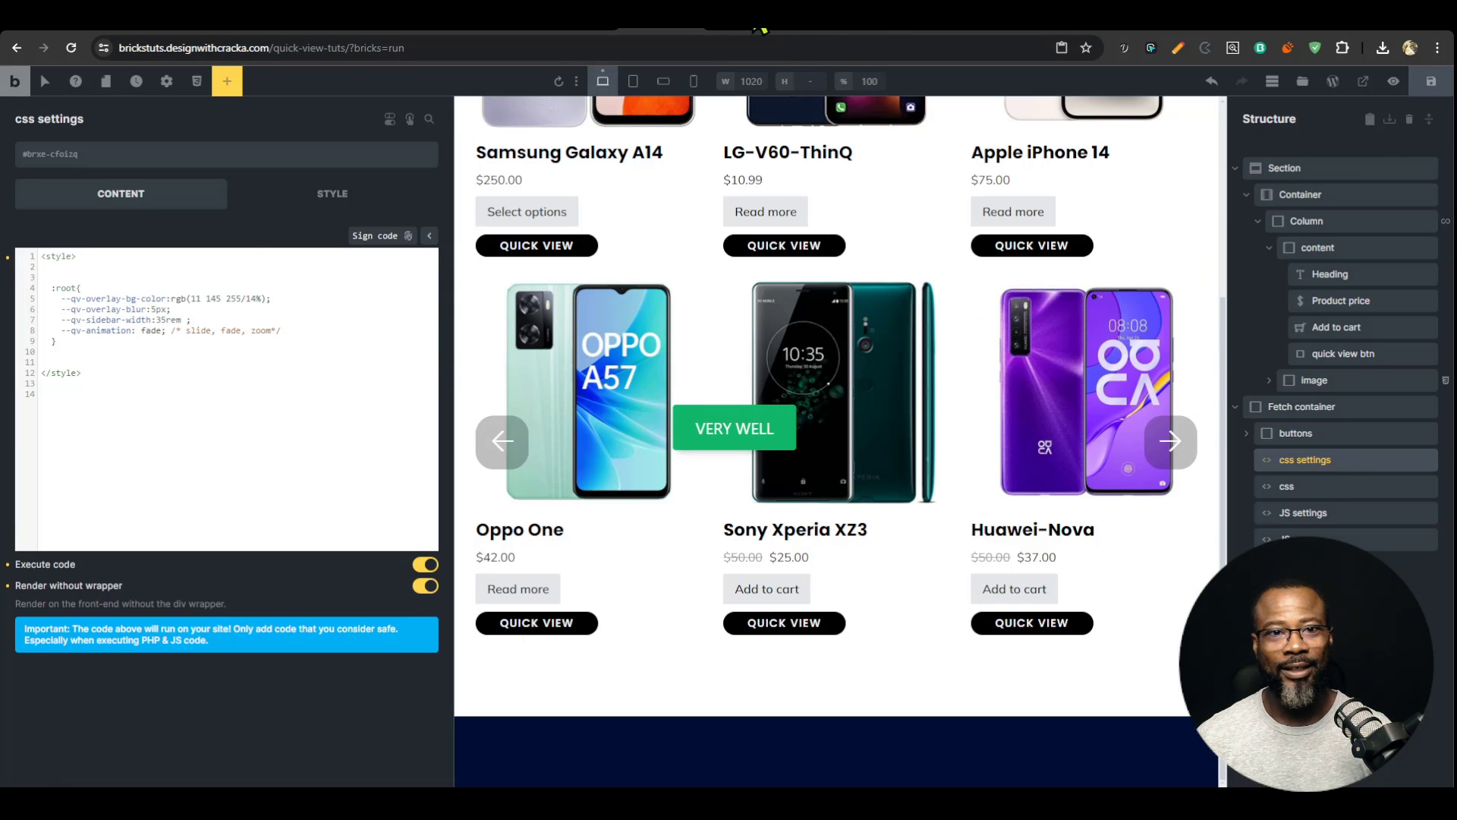
pyautogui.click(727, 30)
pyautogui.click(547, 515)
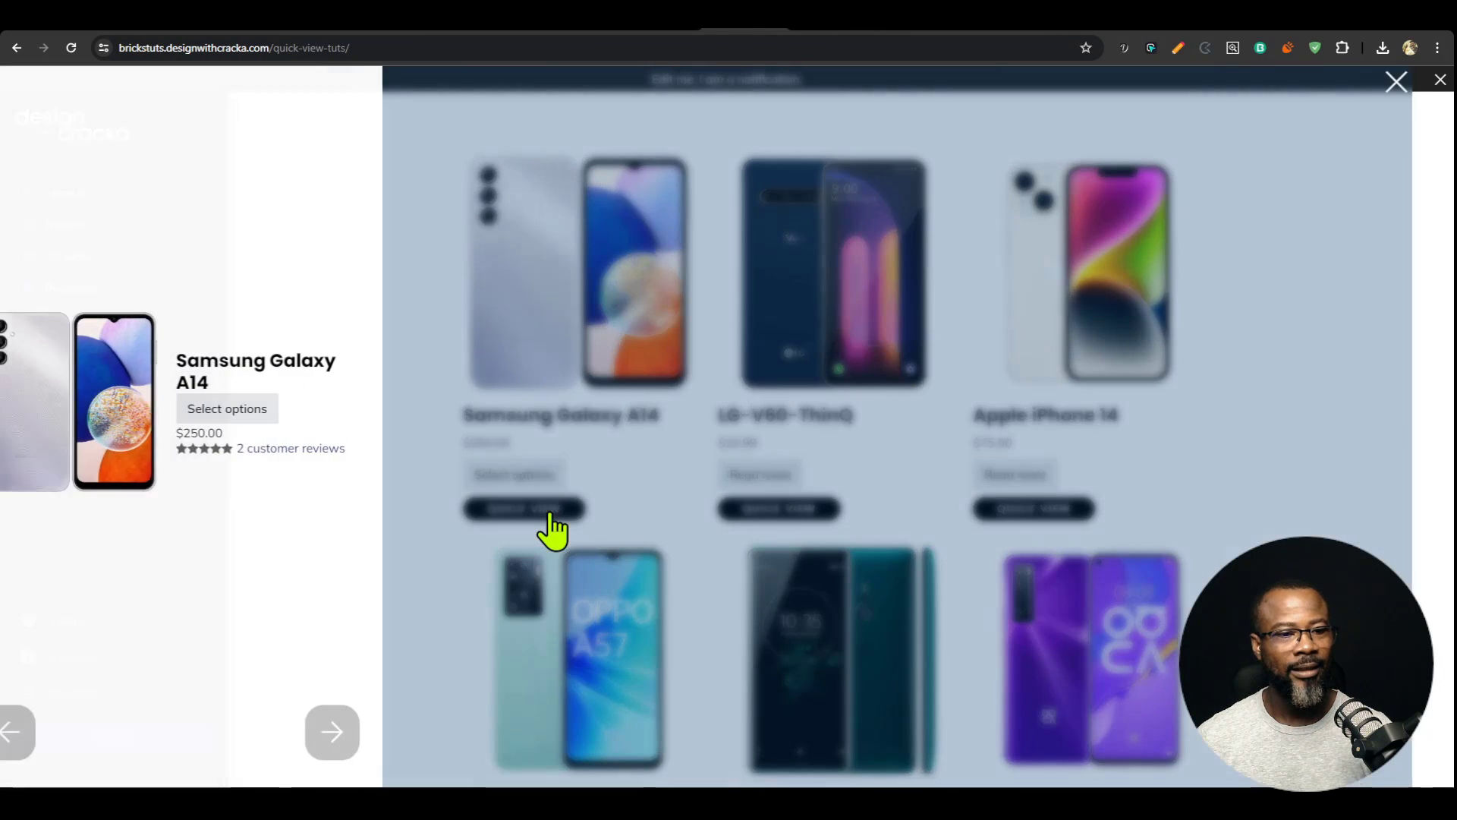
# Step: Recheck the animation value in the css settings, and browse forward and back through the quick view products to test the fade
pyautogui.click(674, 31)
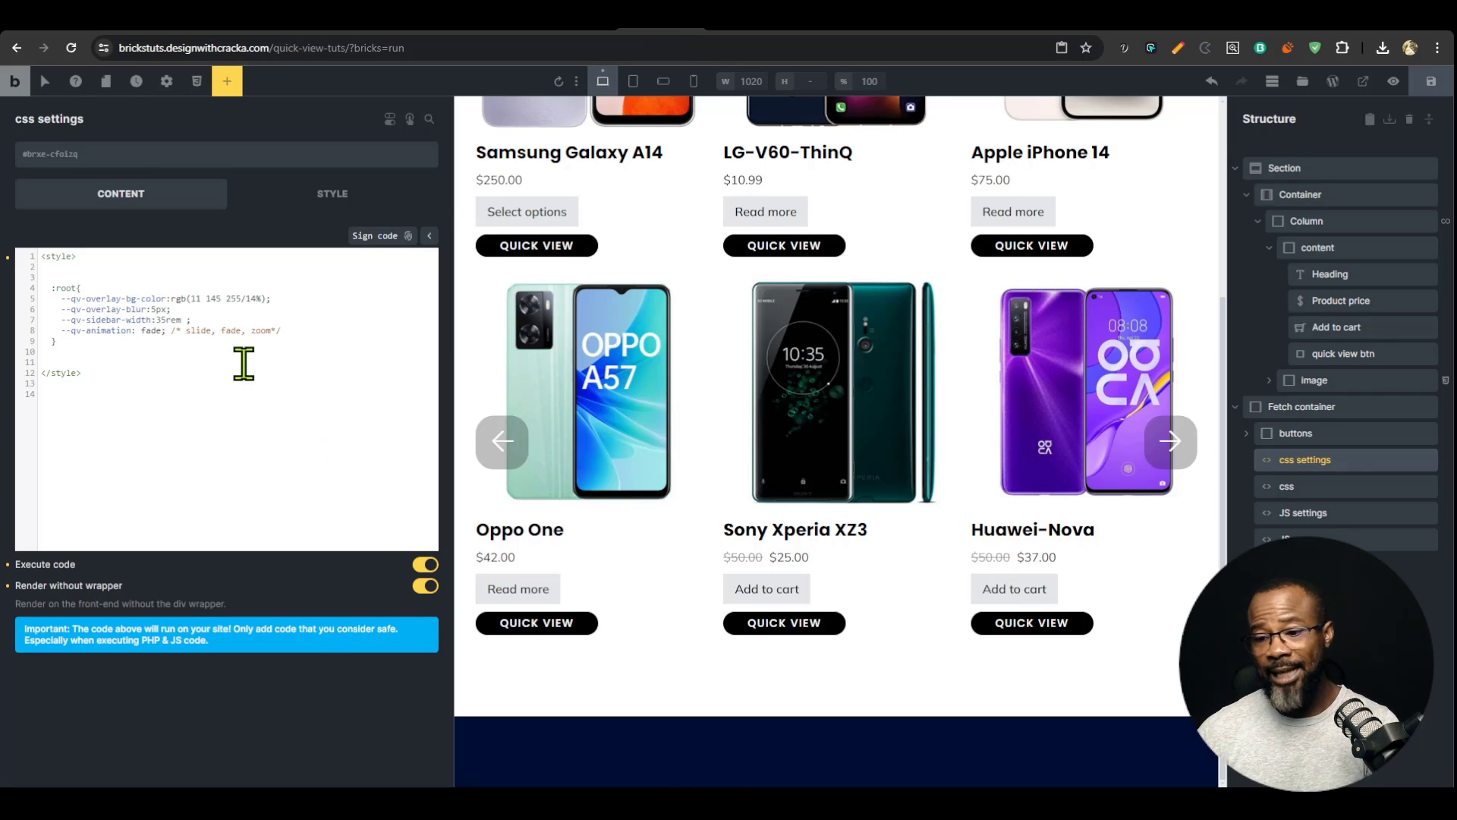
pyautogui.click(765, 30)
pyautogui.click(375, 733)
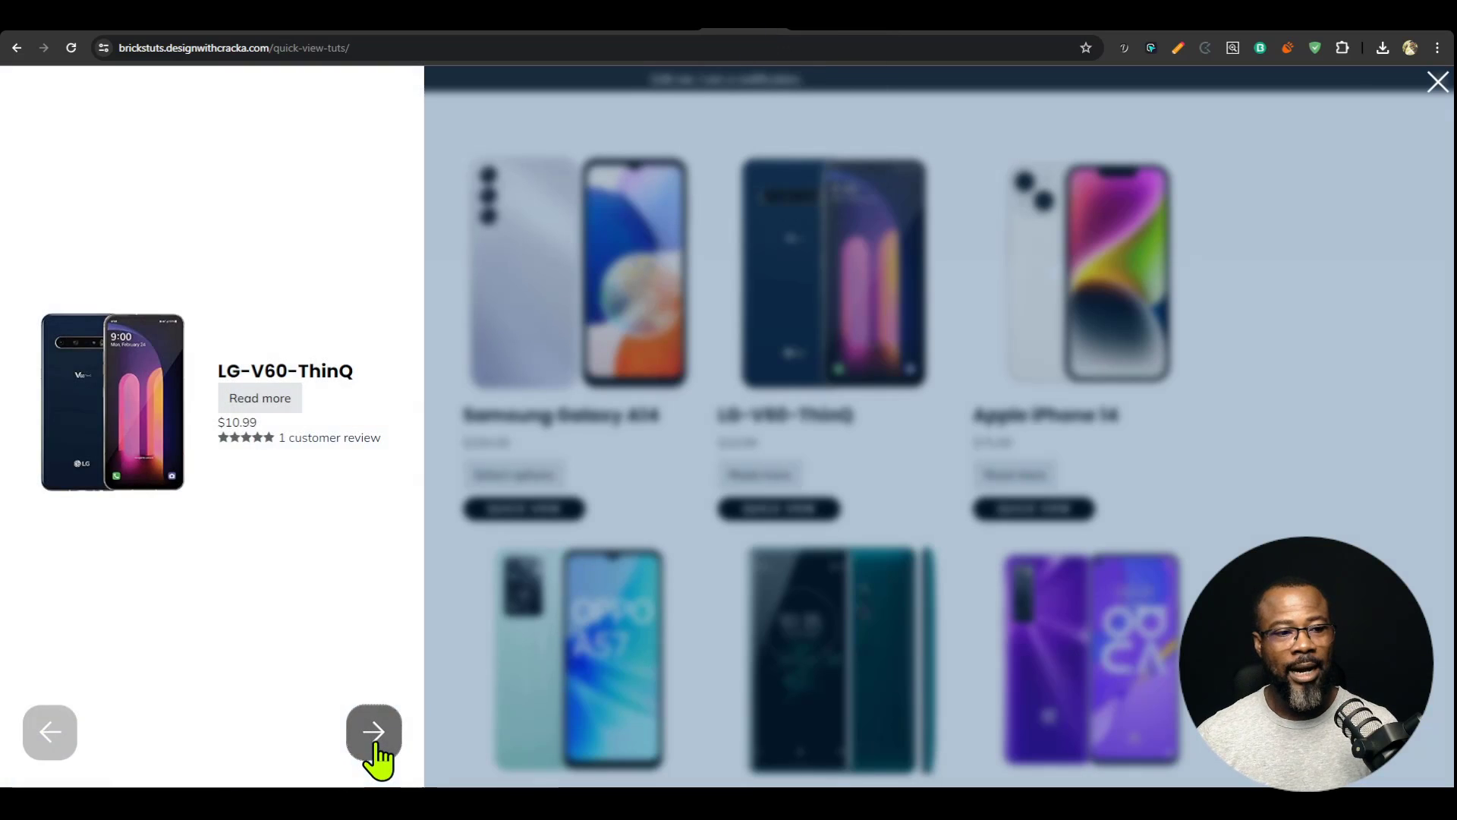
pyautogui.click(375, 732)
pyautogui.click(375, 732)
pyautogui.click(50, 732)
pyautogui.click(50, 732)
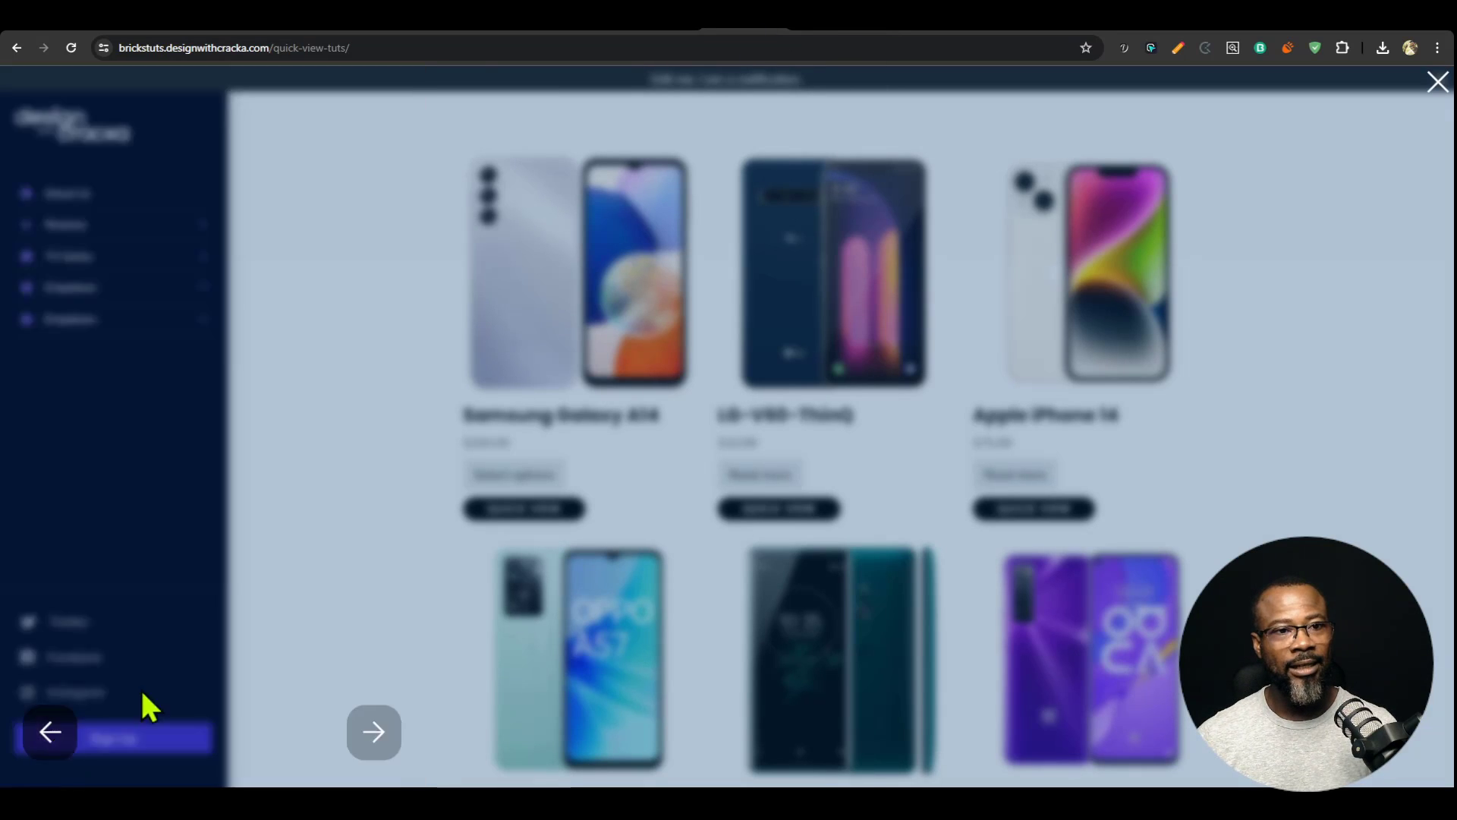
# Step: Set --qv-animation to zoom in the css settings code, sign the code and save the page
pyautogui.click(678, 30)
pyautogui.doubleClick(150, 330)
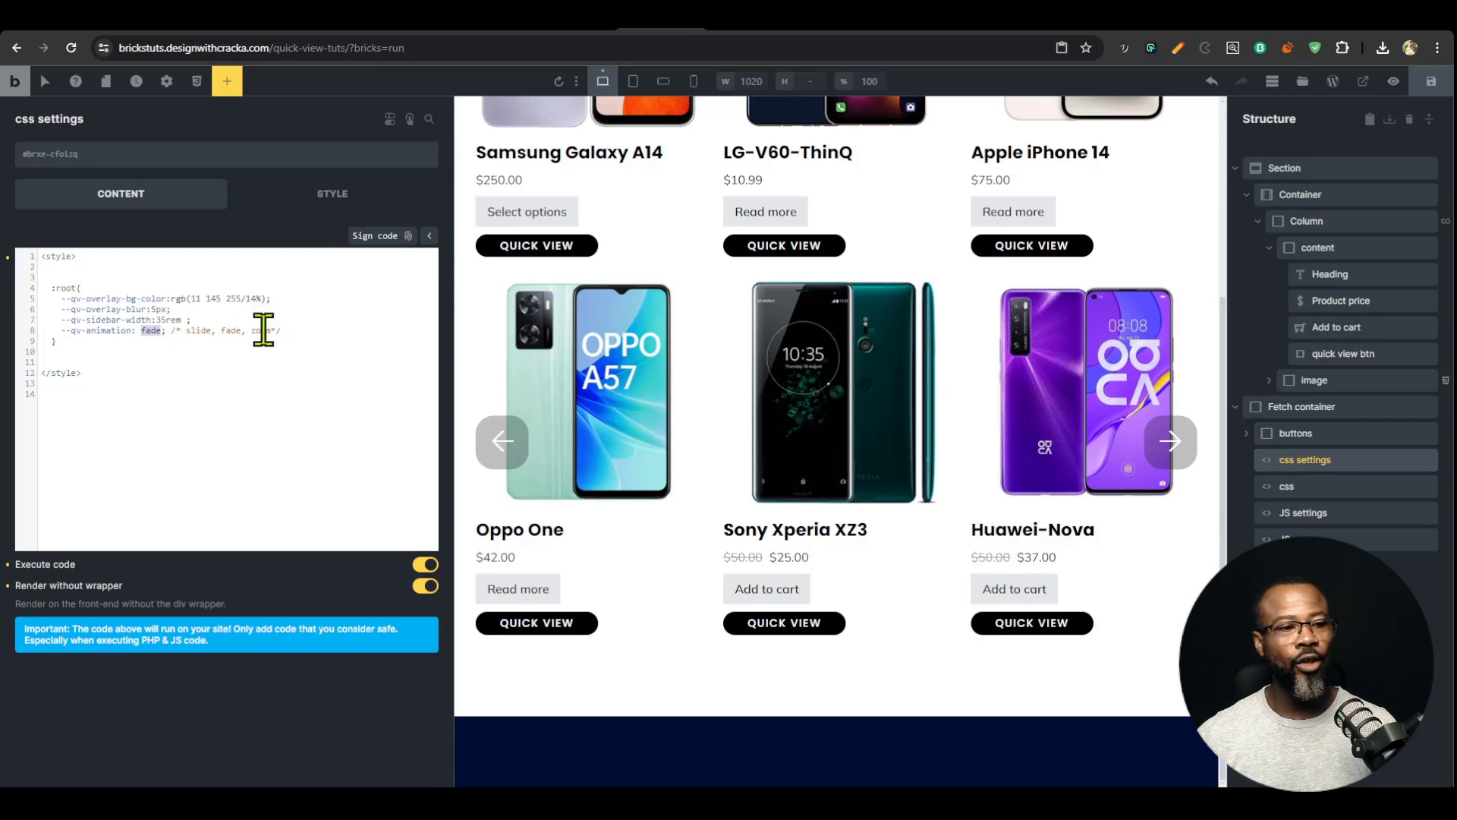
pyautogui.write('zoom')
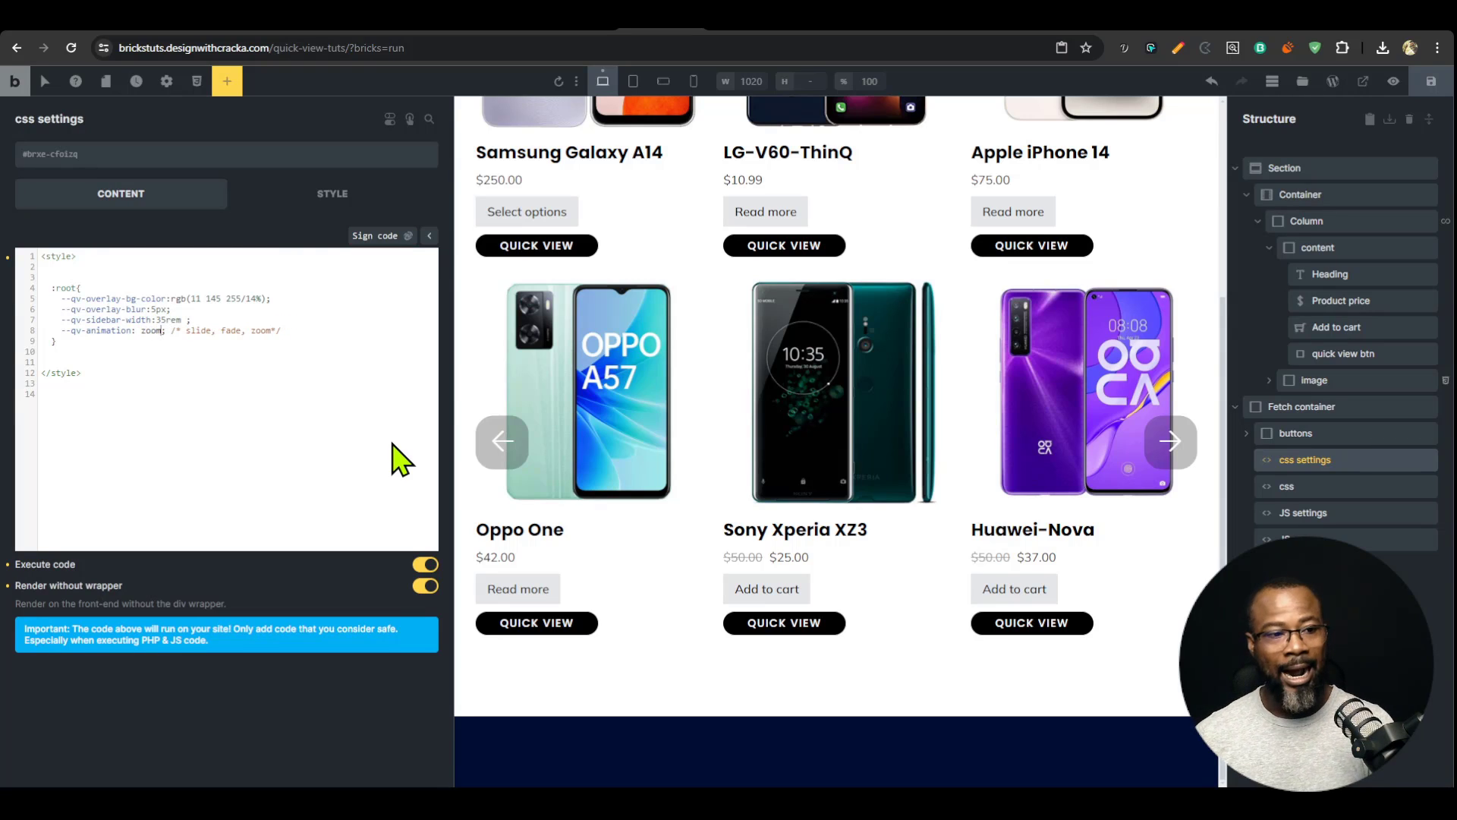
pyautogui.hotkey('ctrl', 's')
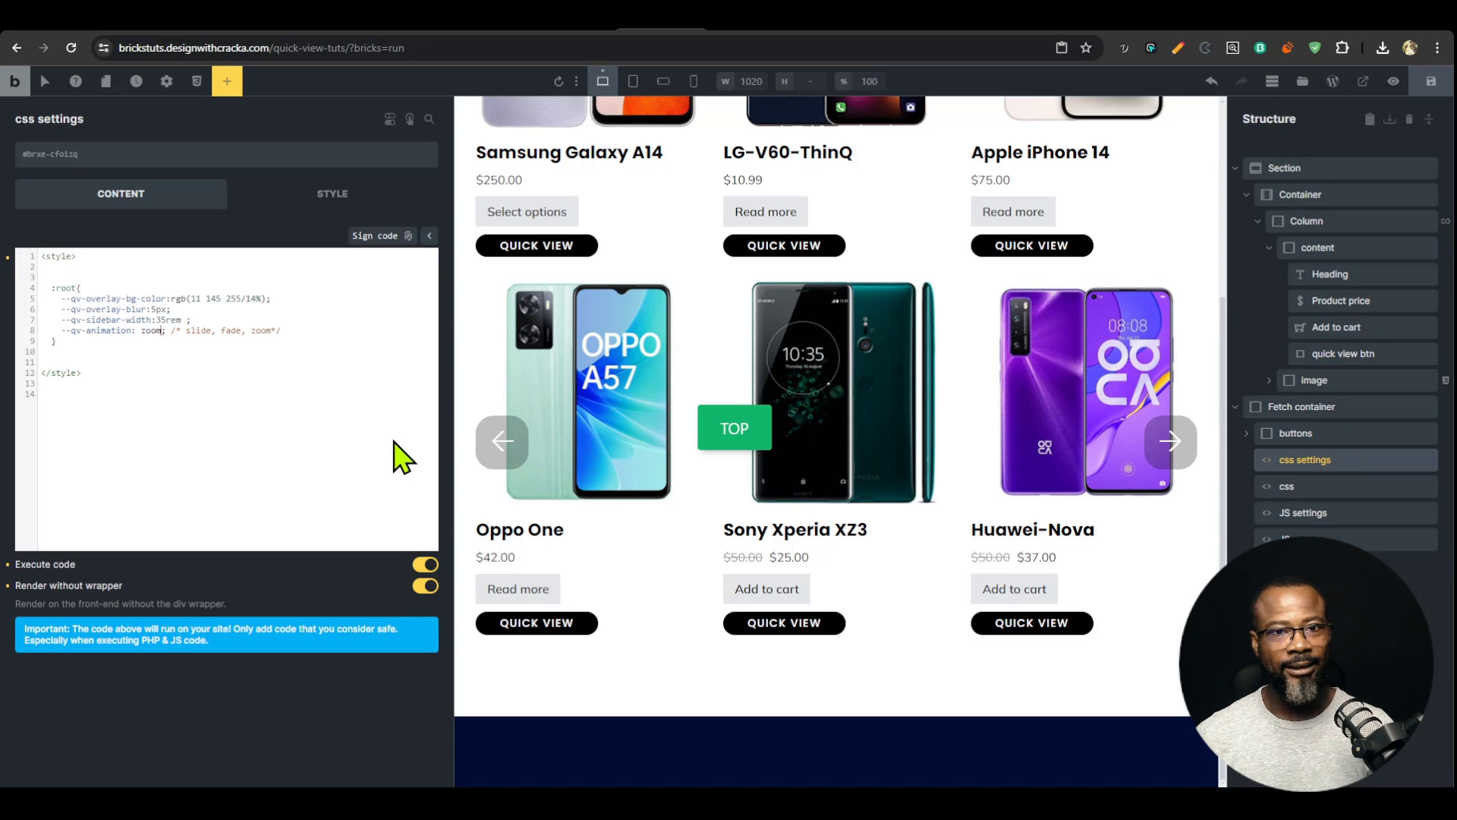
# Step: Test the zoom animation on the front end from the Samsung Galaxy A14 quick view, moving forward and back through the products
pyautogui.click(744, 34)
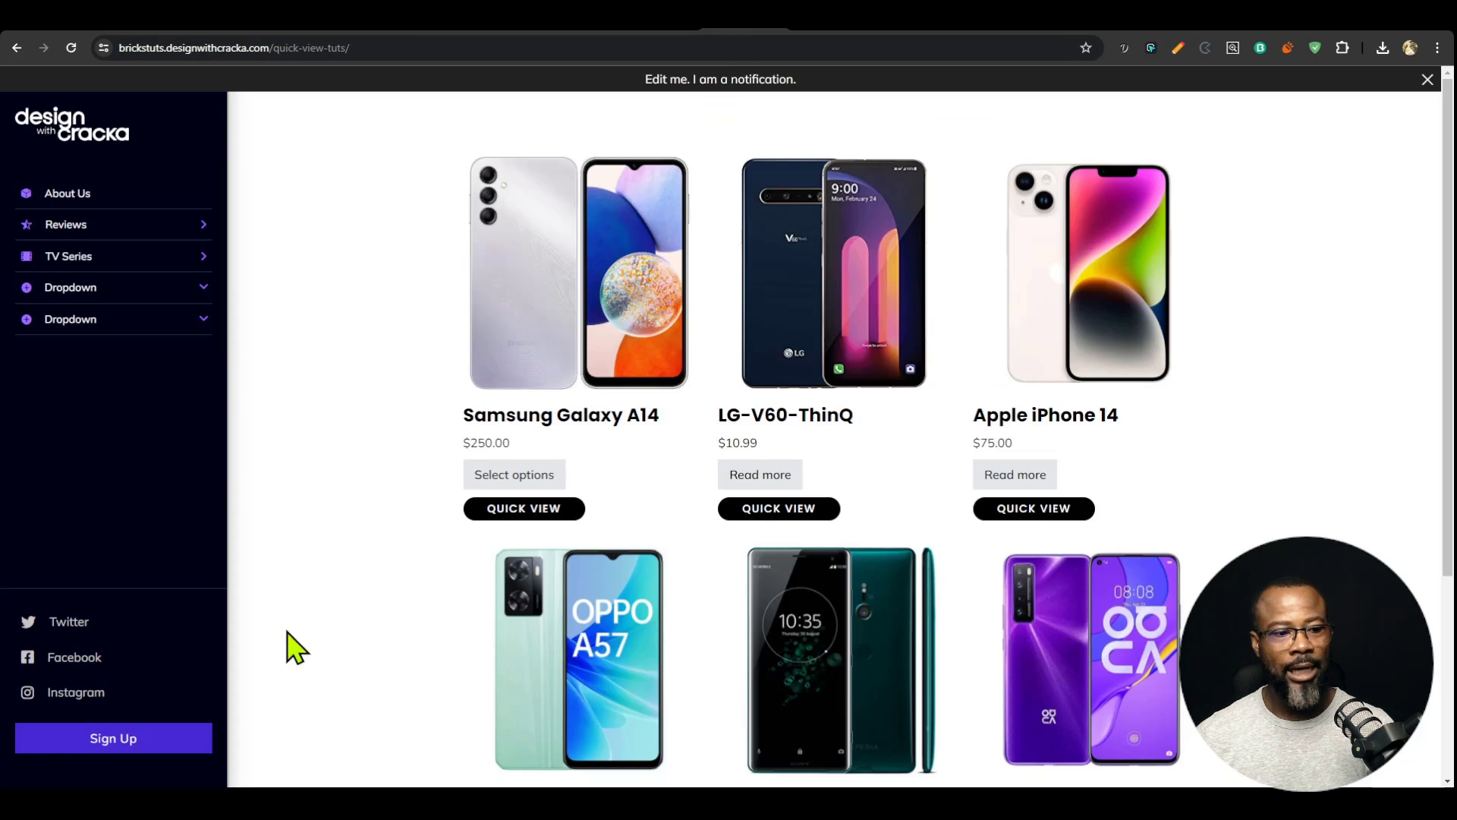
pyautogui.click(555, 519)
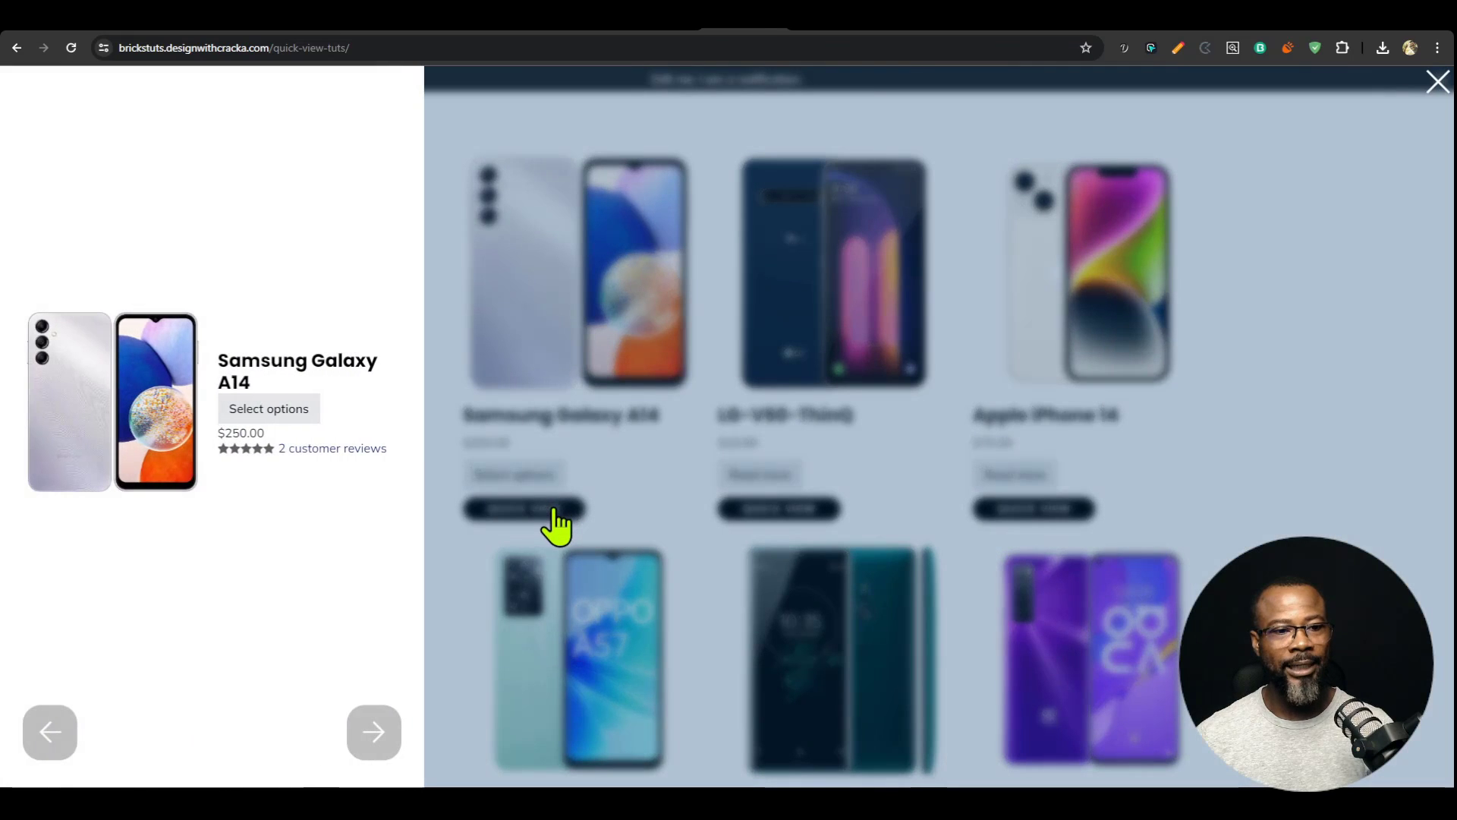
pyautogui.click(376, 738)
pyautogui.click(376, 737)
pyautogui.click(376, 738)
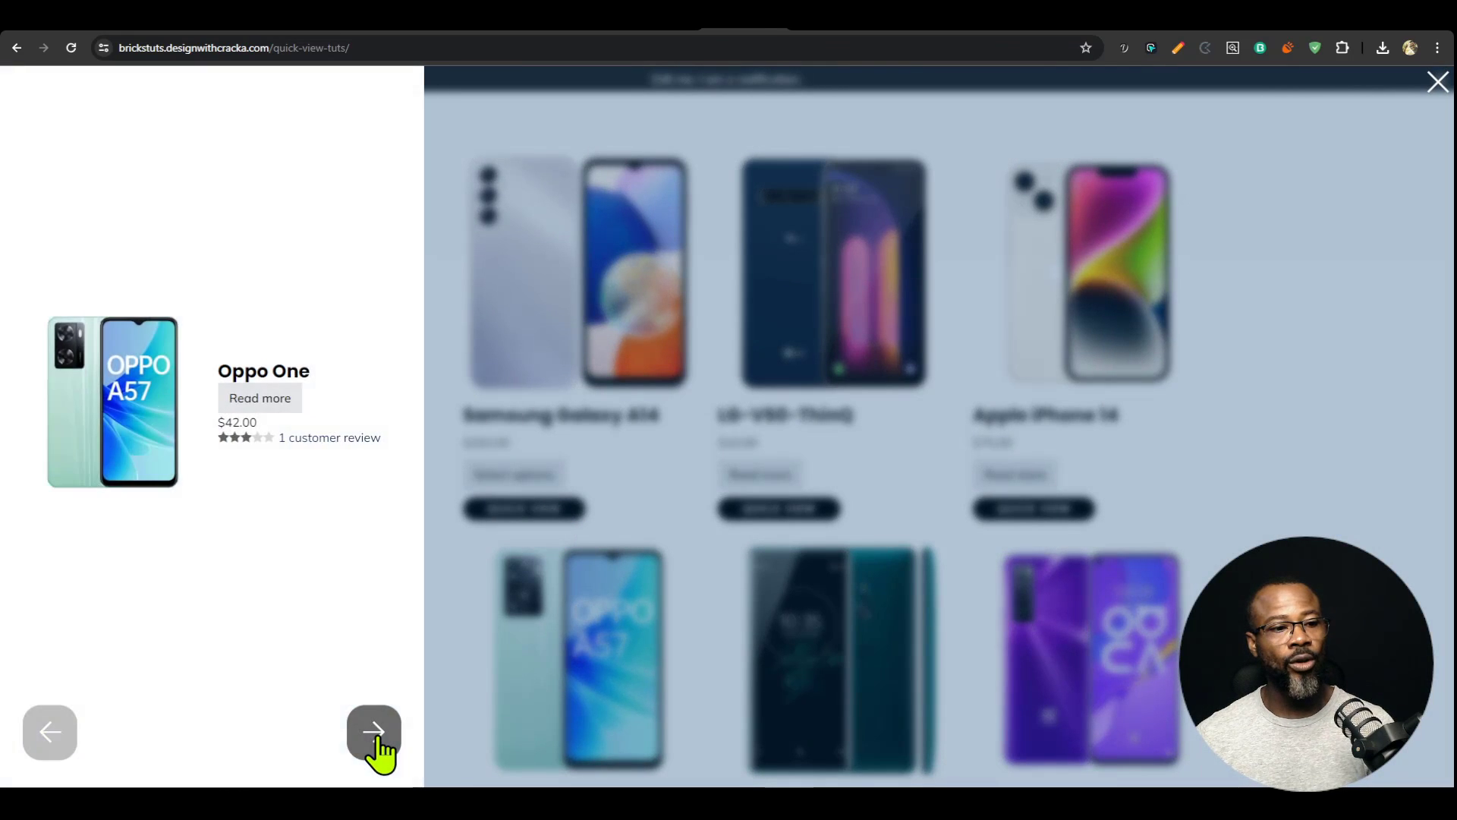
pyautogui.click(376, 737)
pyautogui.click(57, 744)
pyautogui.click(50, 731)
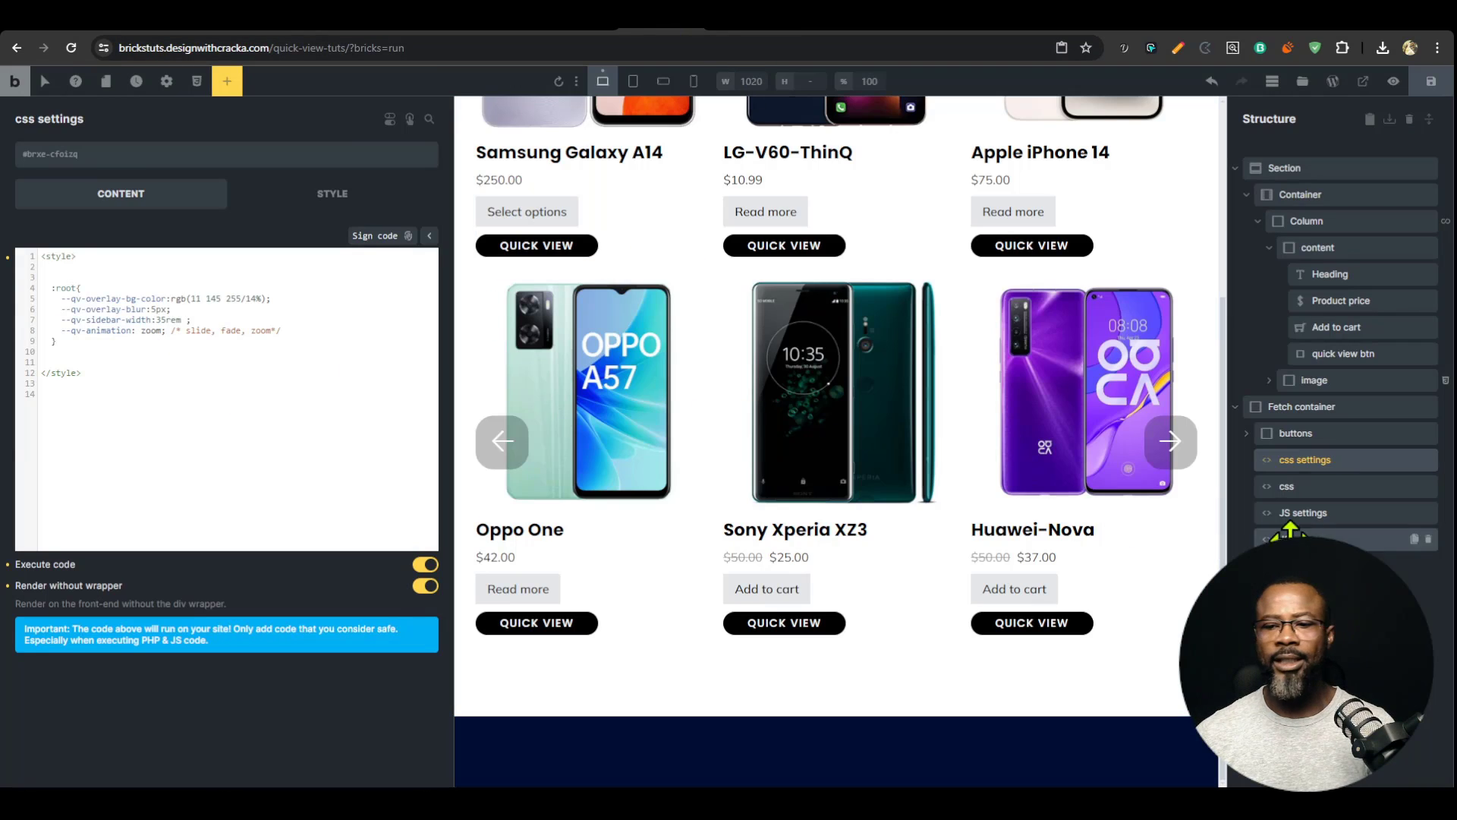
# Step: Set quickViewLocation to 'center' in the JS settings code, sign the code and save the page
pyautogui.click(1327, 513)
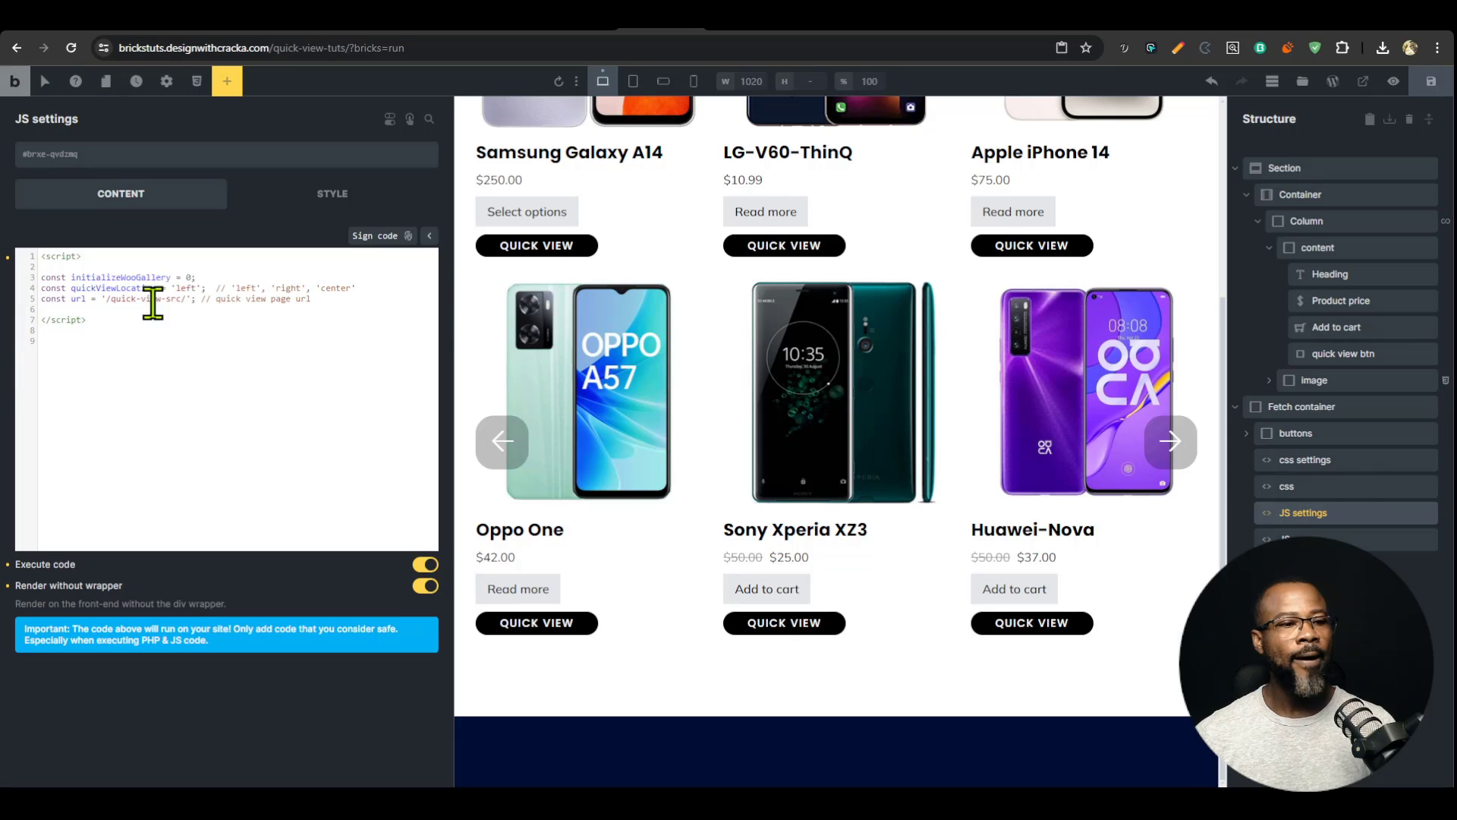
pyautogui.doubleClick(189, 287)
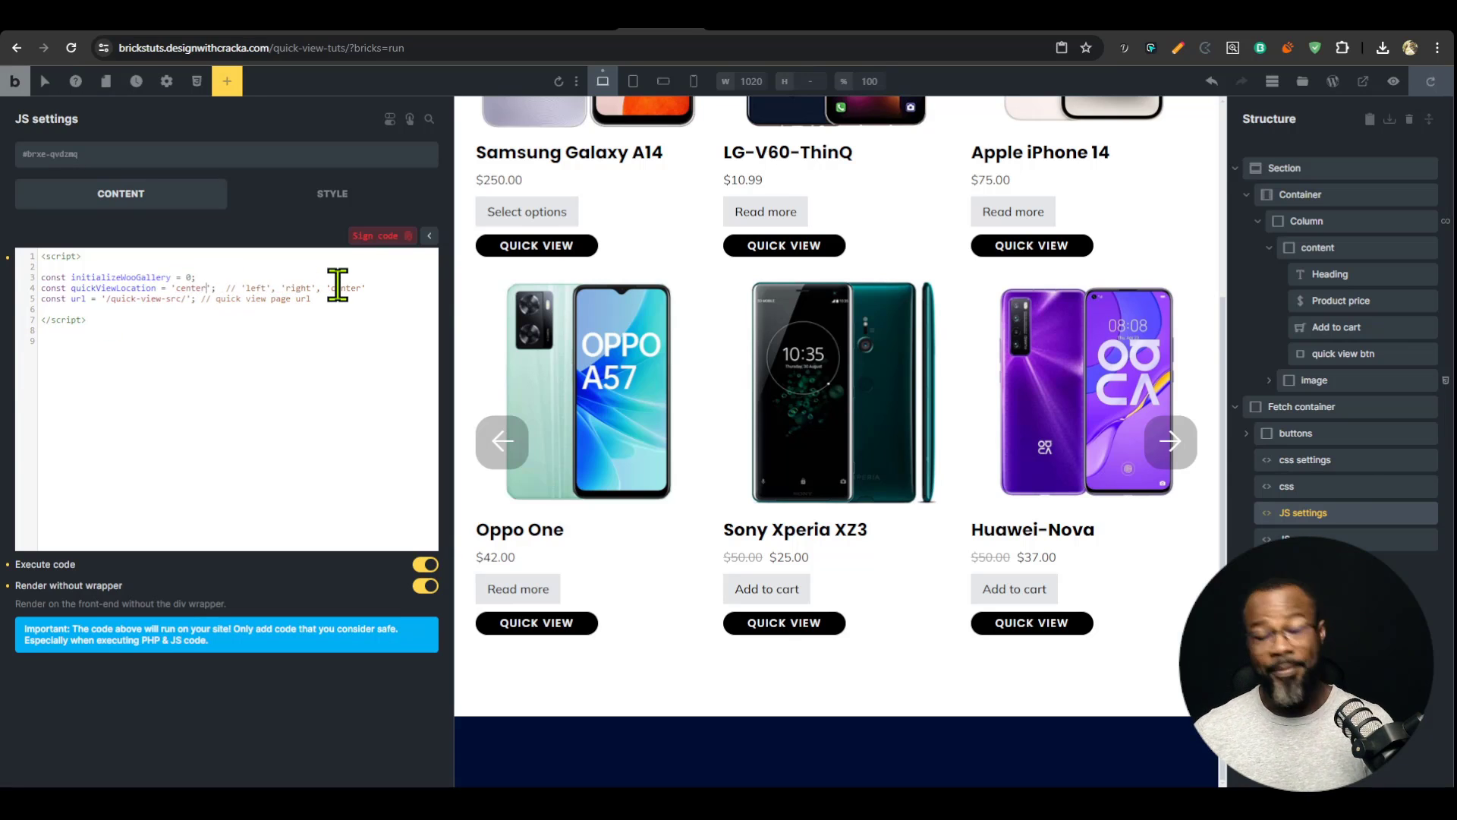
pyautogui.hotkey('ctrl', 's')
pyautogui.click(722, 29)
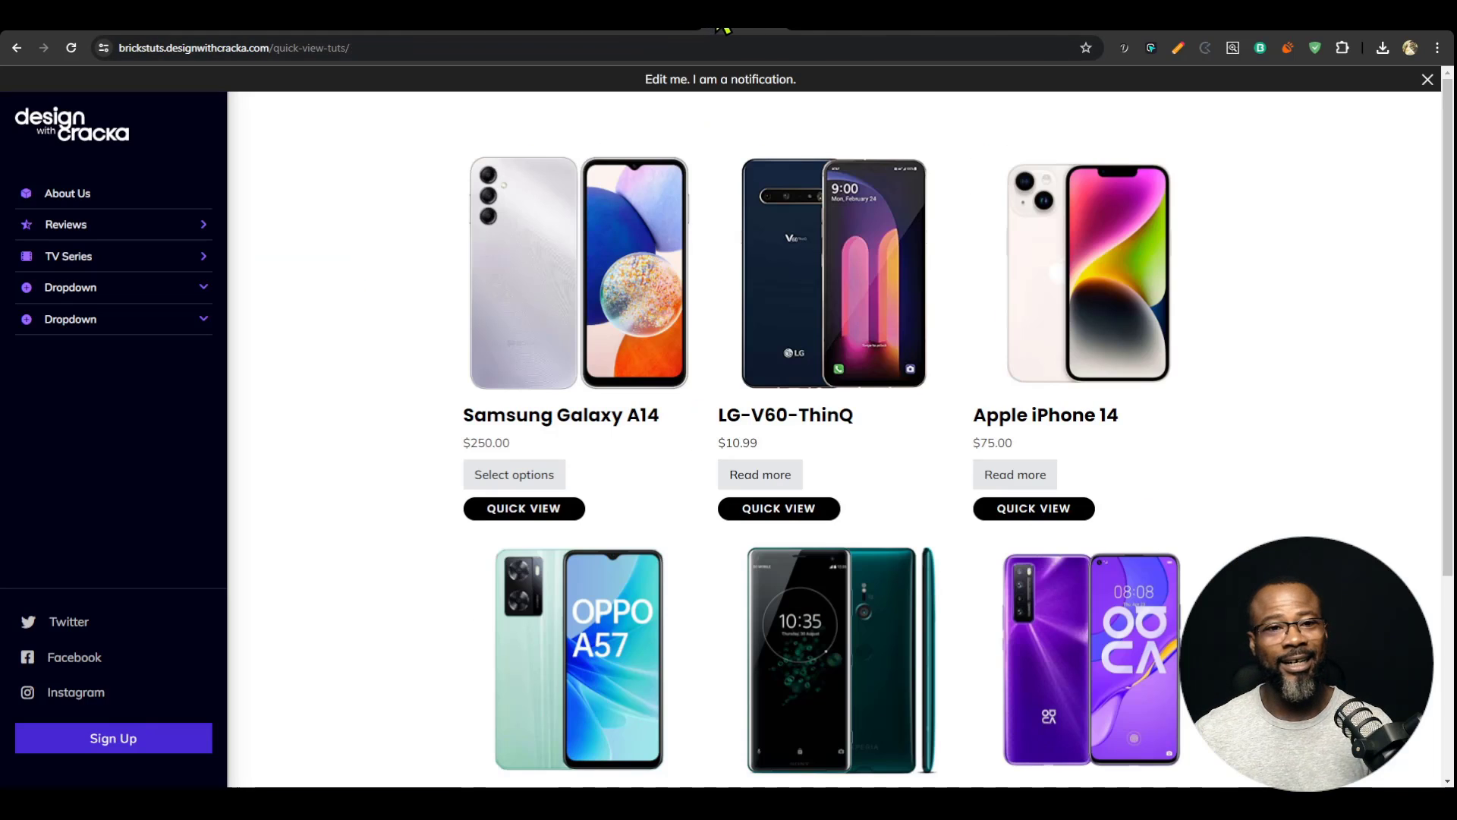
pyautogui.click(637, 31)
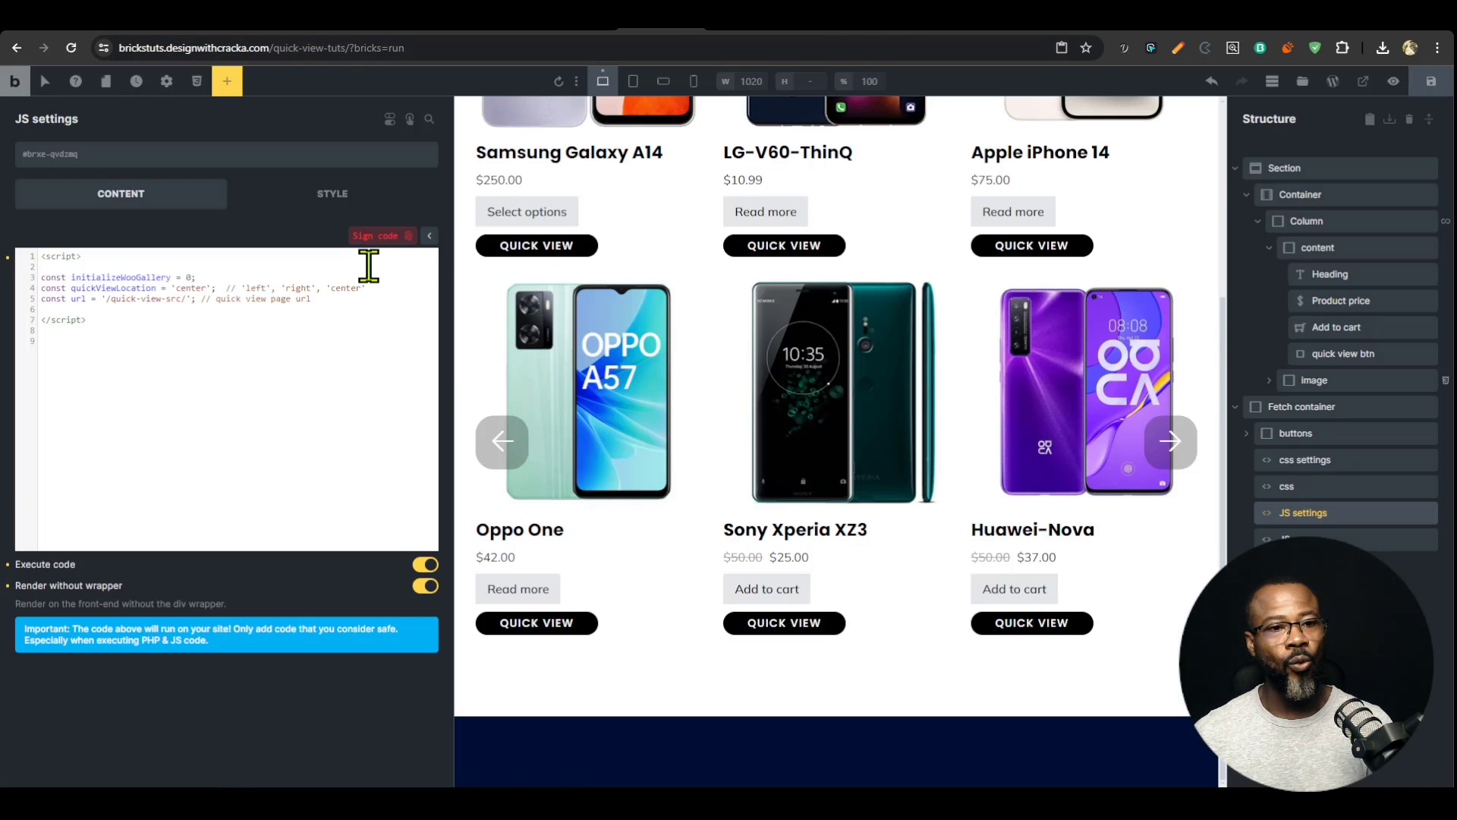
pyautogui.click(788, 30)
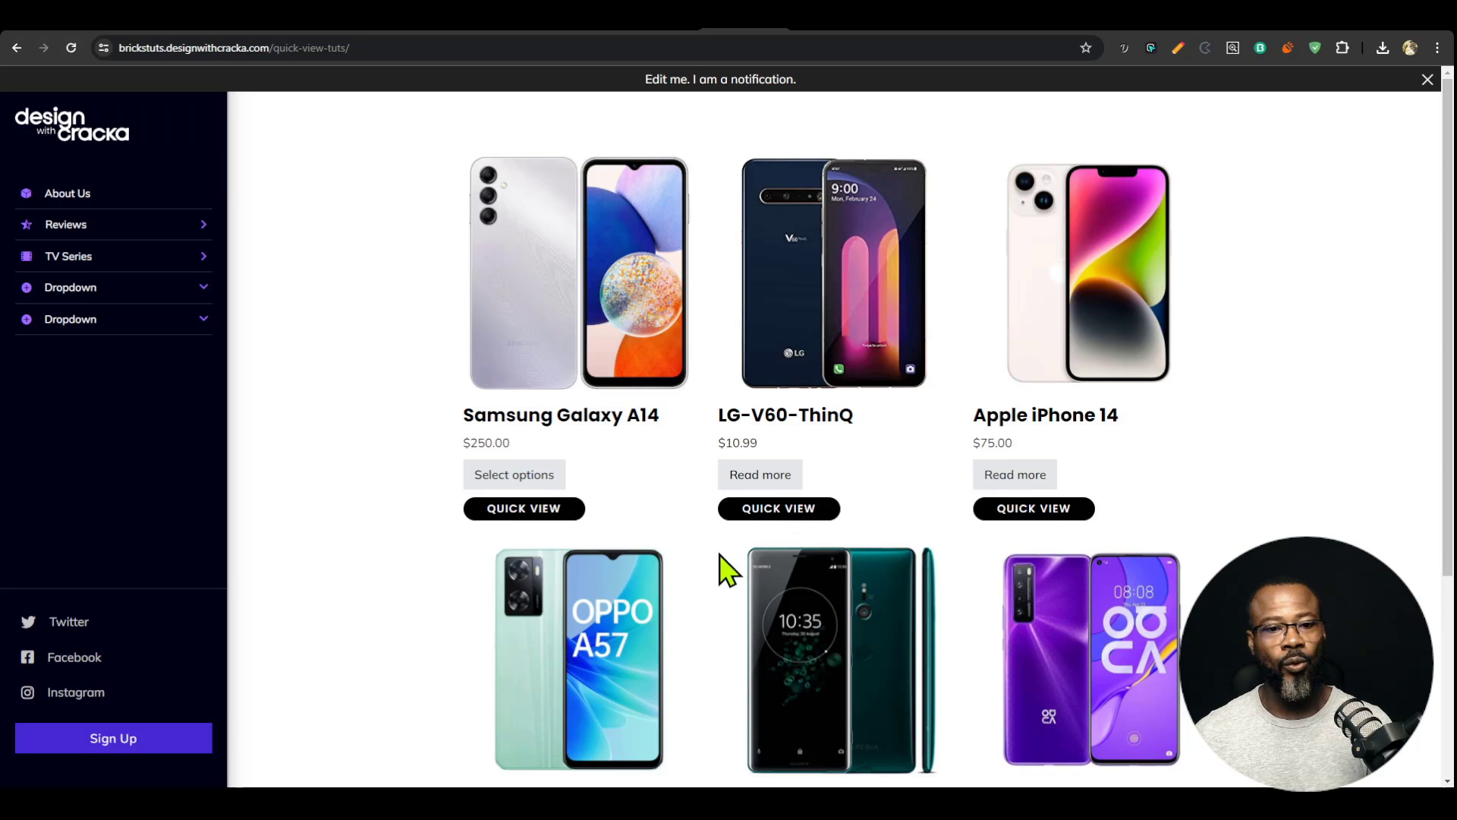
pyautogui.click(661, 30)
pyautogui.click(371, 236)
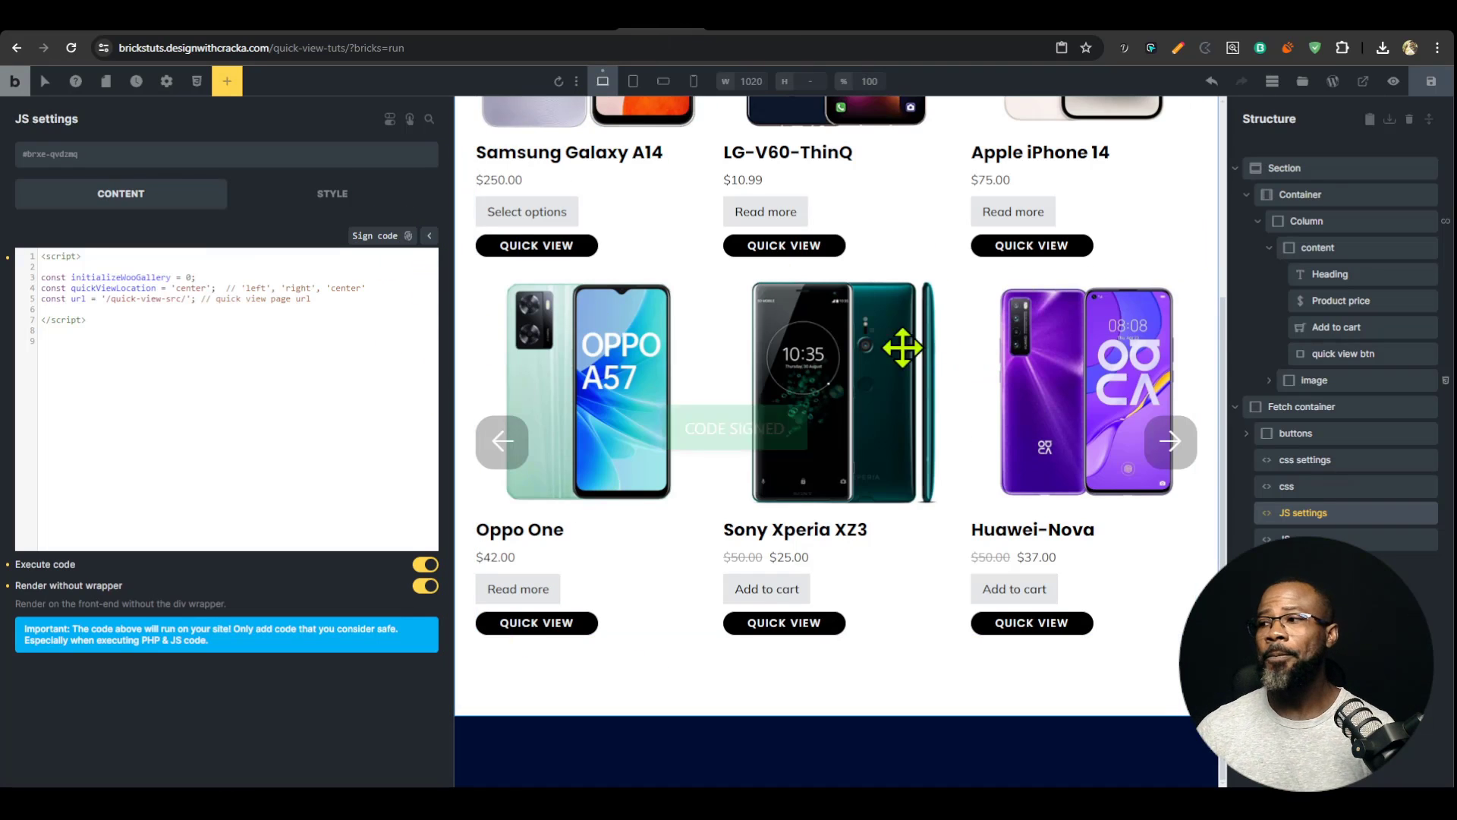
pyautogui.hotkey('ctrl', 's')
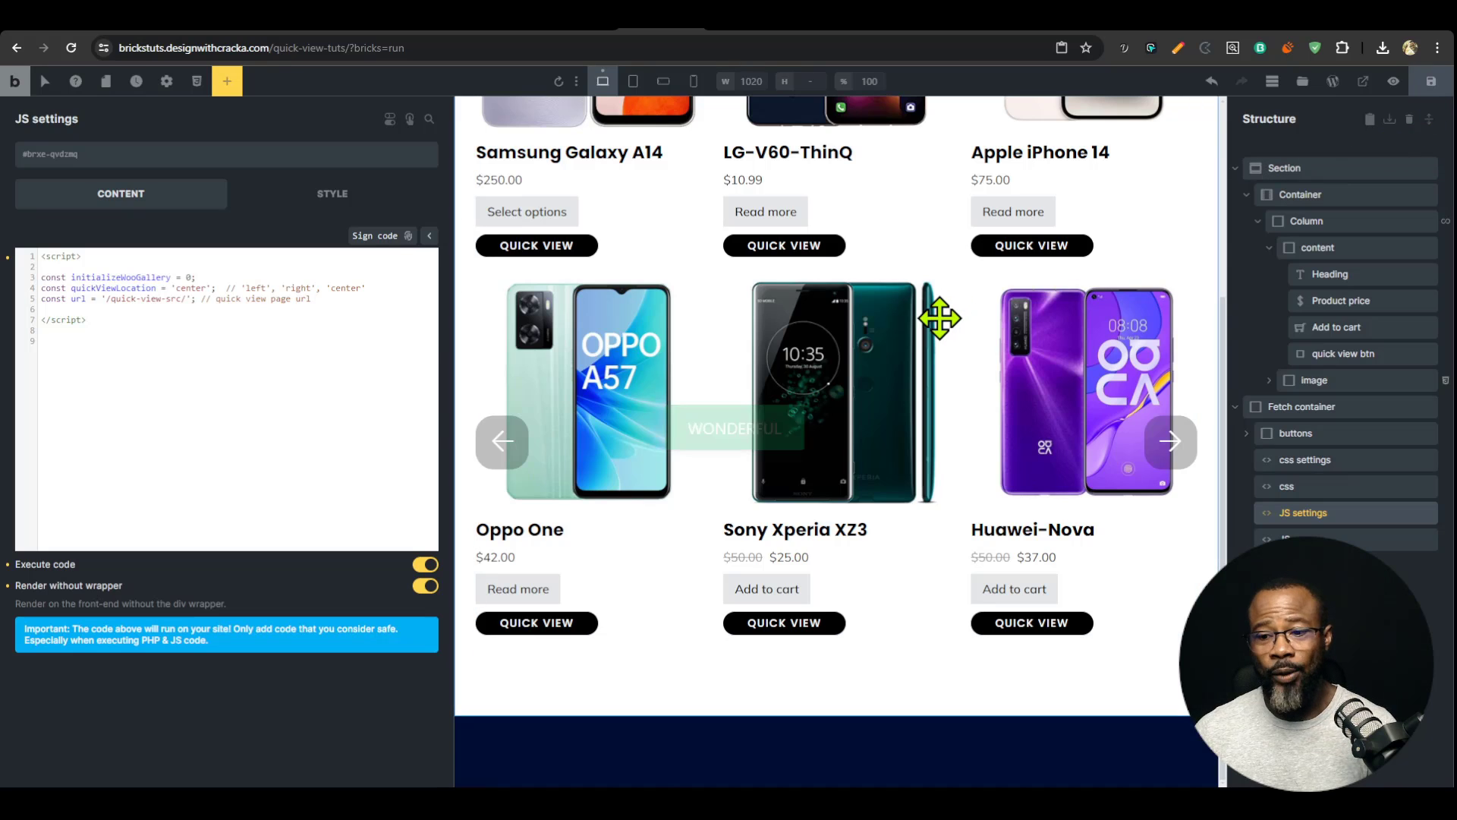
# Step: Test the centered quick view on the front end, opening Samsung Galaxy A14 and advancing through the products to Huawei-Nova
pyautogui.click(740, 30)
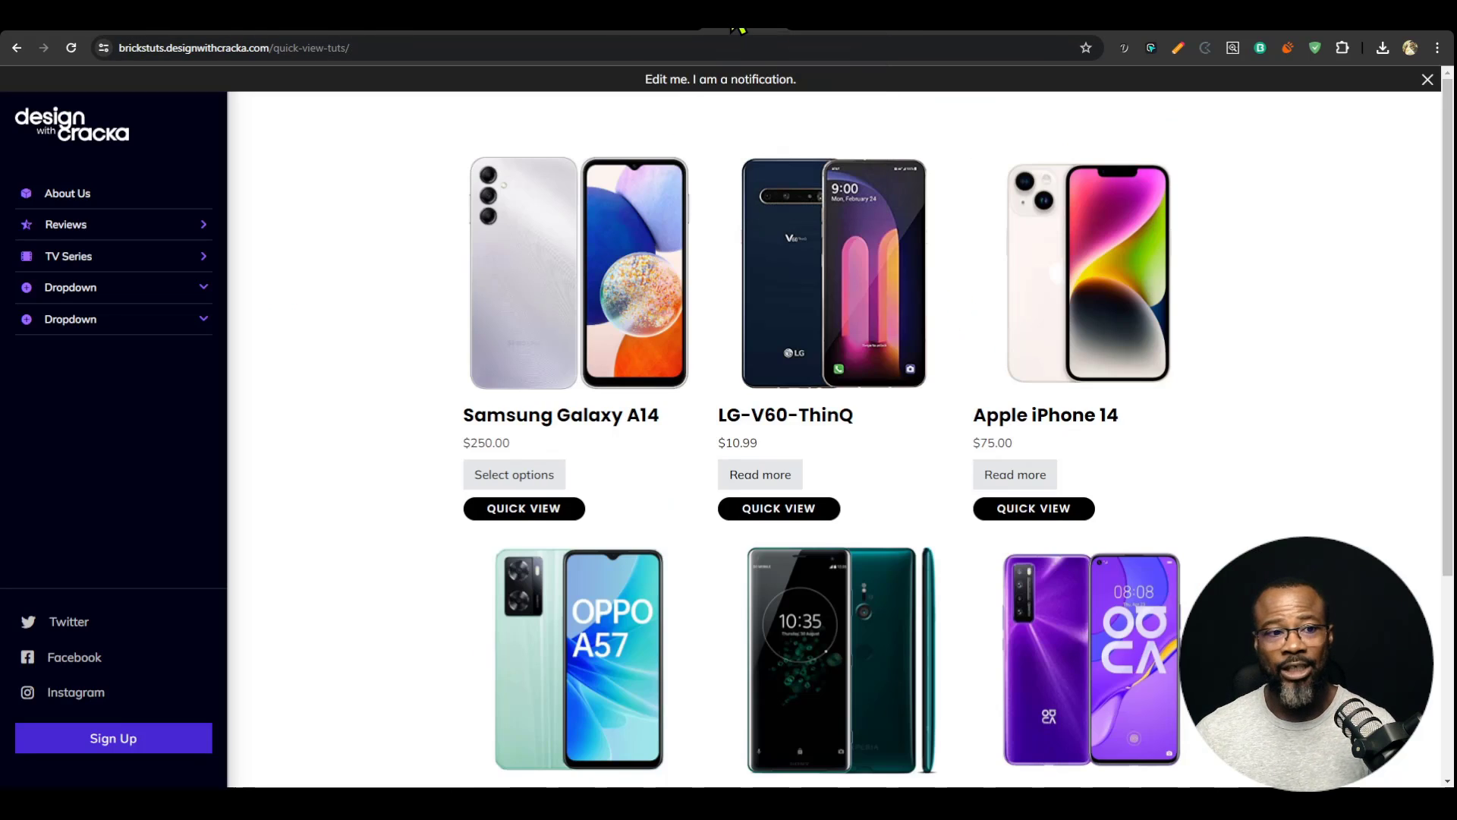
pyautogui.click(552, 512)
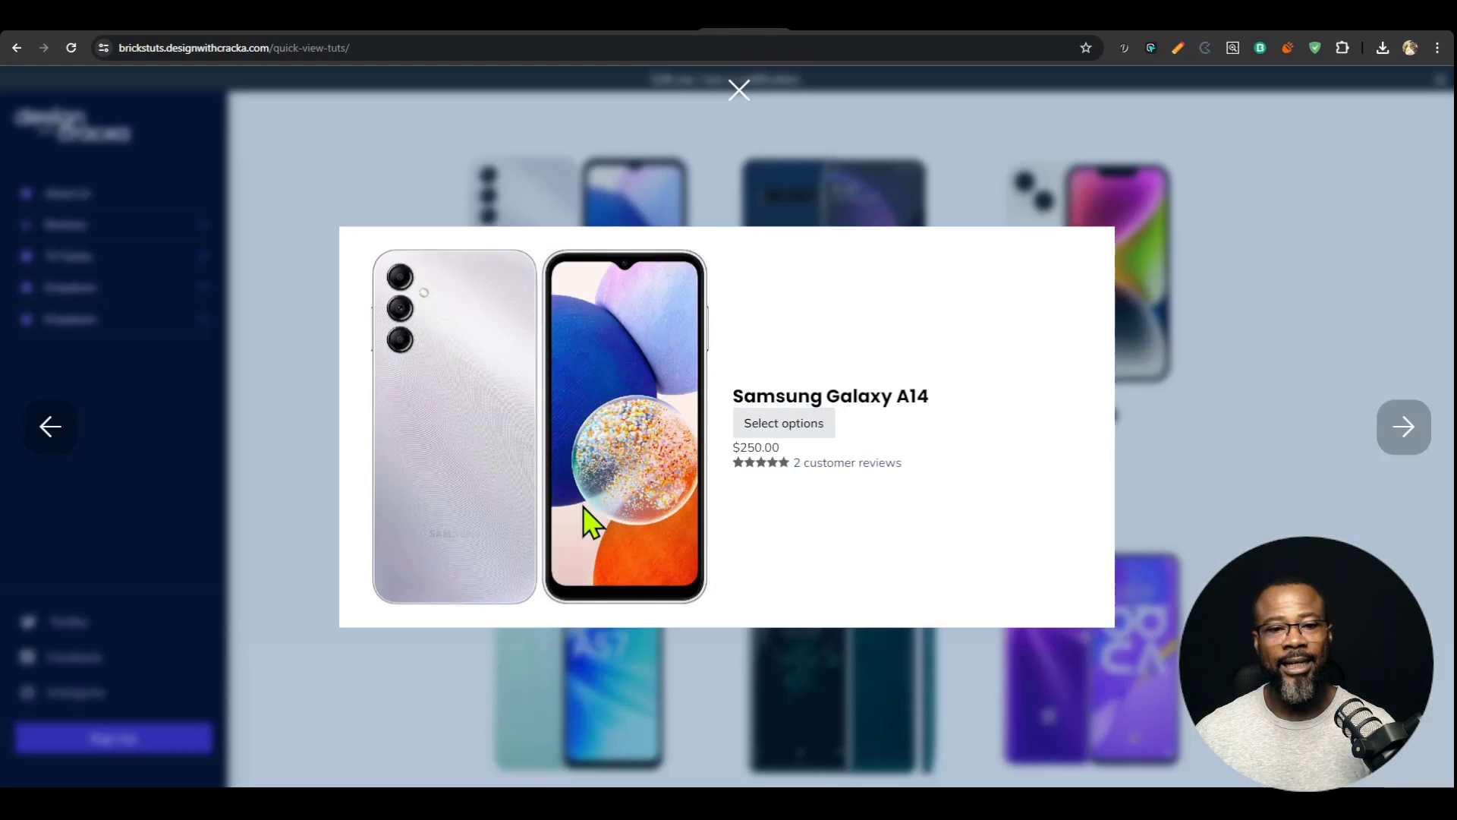
pyautogui.click(1412, 436)
pyautogui.click(1412, 437)
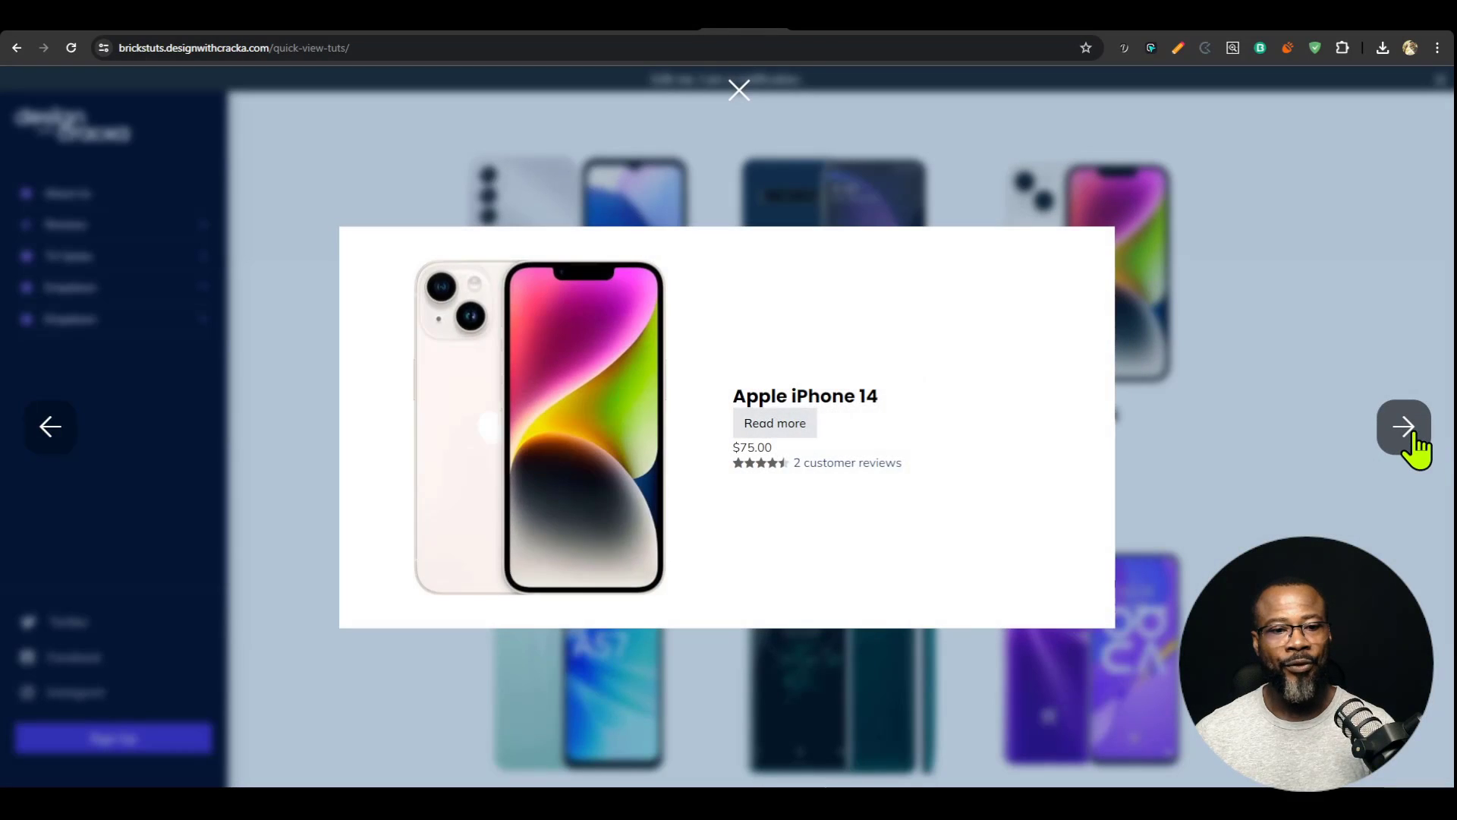
pyautogui.click(1412, 436)
pyautogui.click(1411, 437)
pyautogui.click(1412, 436)
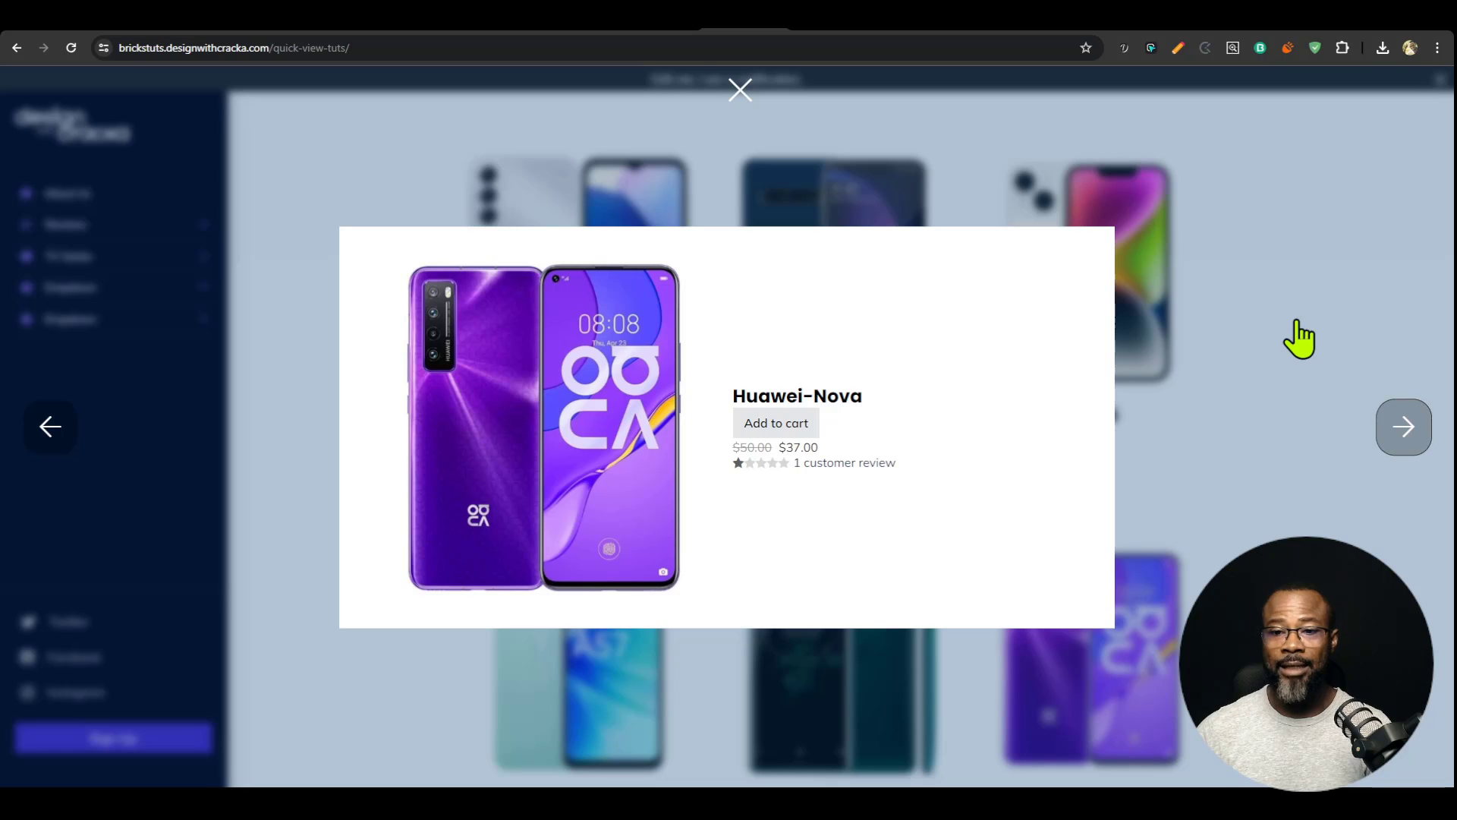
# Step: Test keyboard navigation in the quick view, going back to Samsung Galaxy A14 and forward to Huawei-Nova before closing it
pyautogui.press('Left')
pyautogui.press('Left')
pyautogui.press('Left')
pyautogui.press('Left')
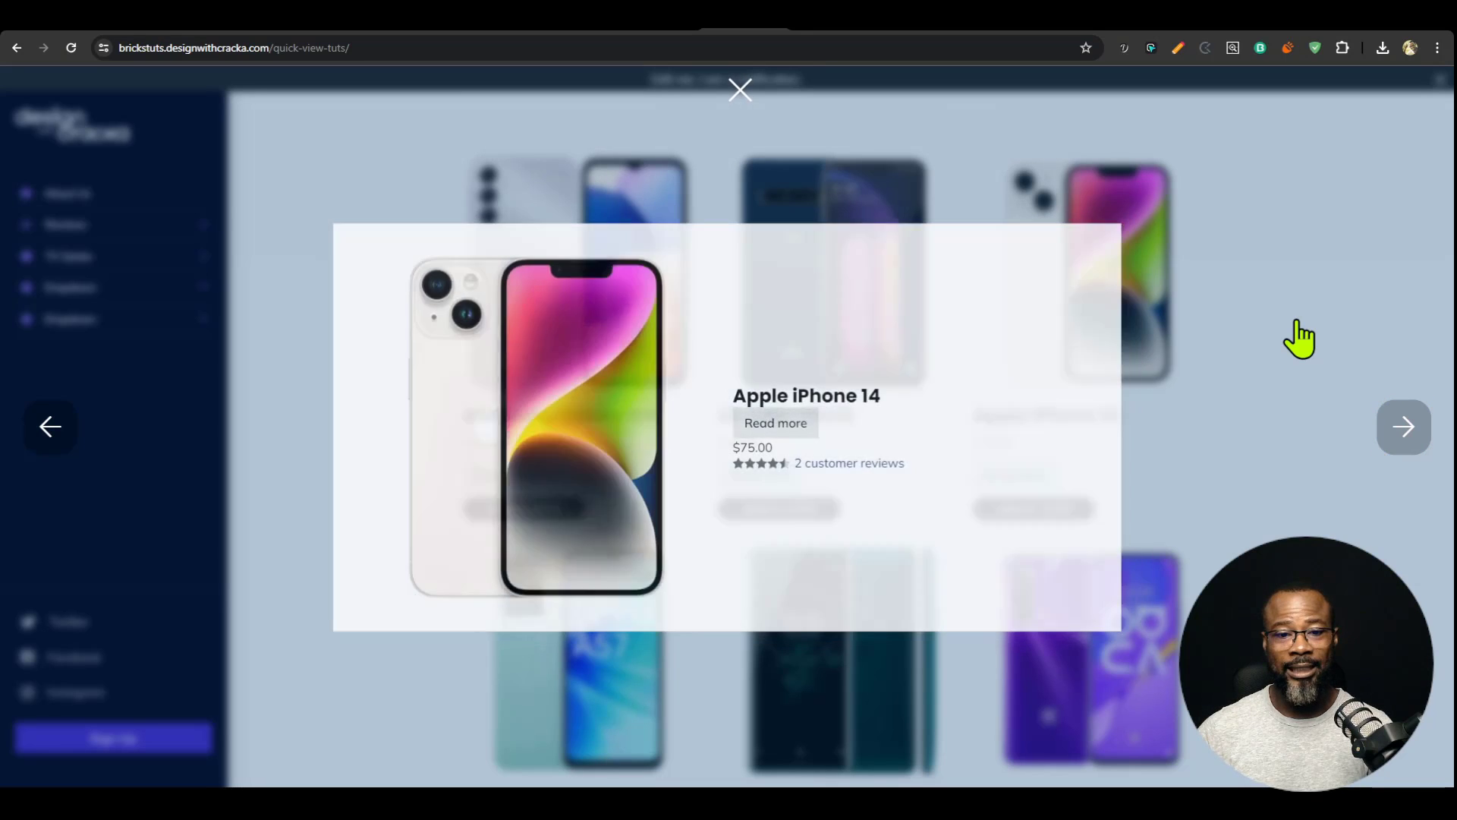
pyautogui.press('Left')
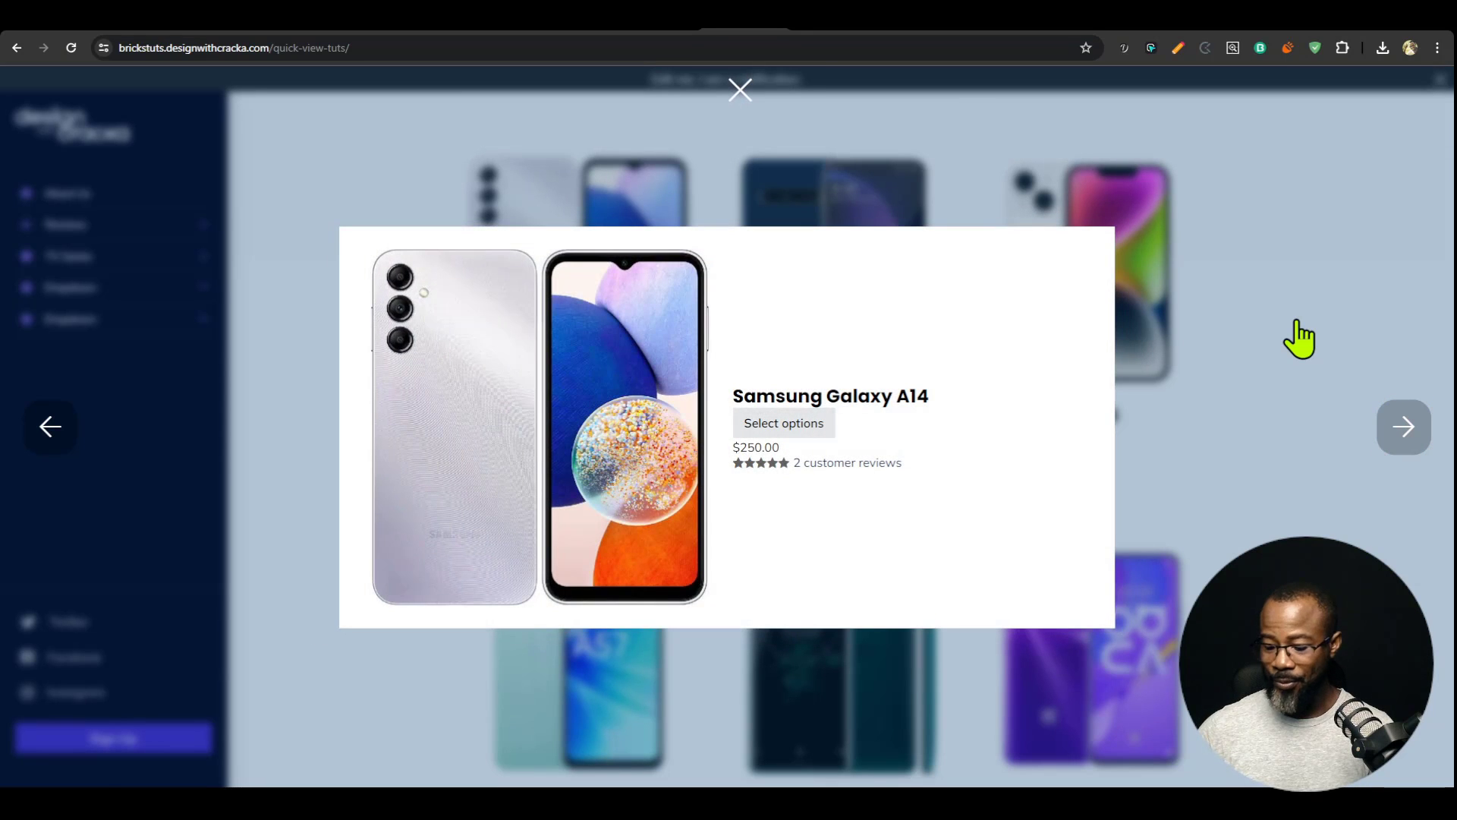
pyautogui.press('Right')
pyautogui.press('Right')
pyautogui.press('Right')
pyautogui.press('Right')
pyautogui.press('Right')
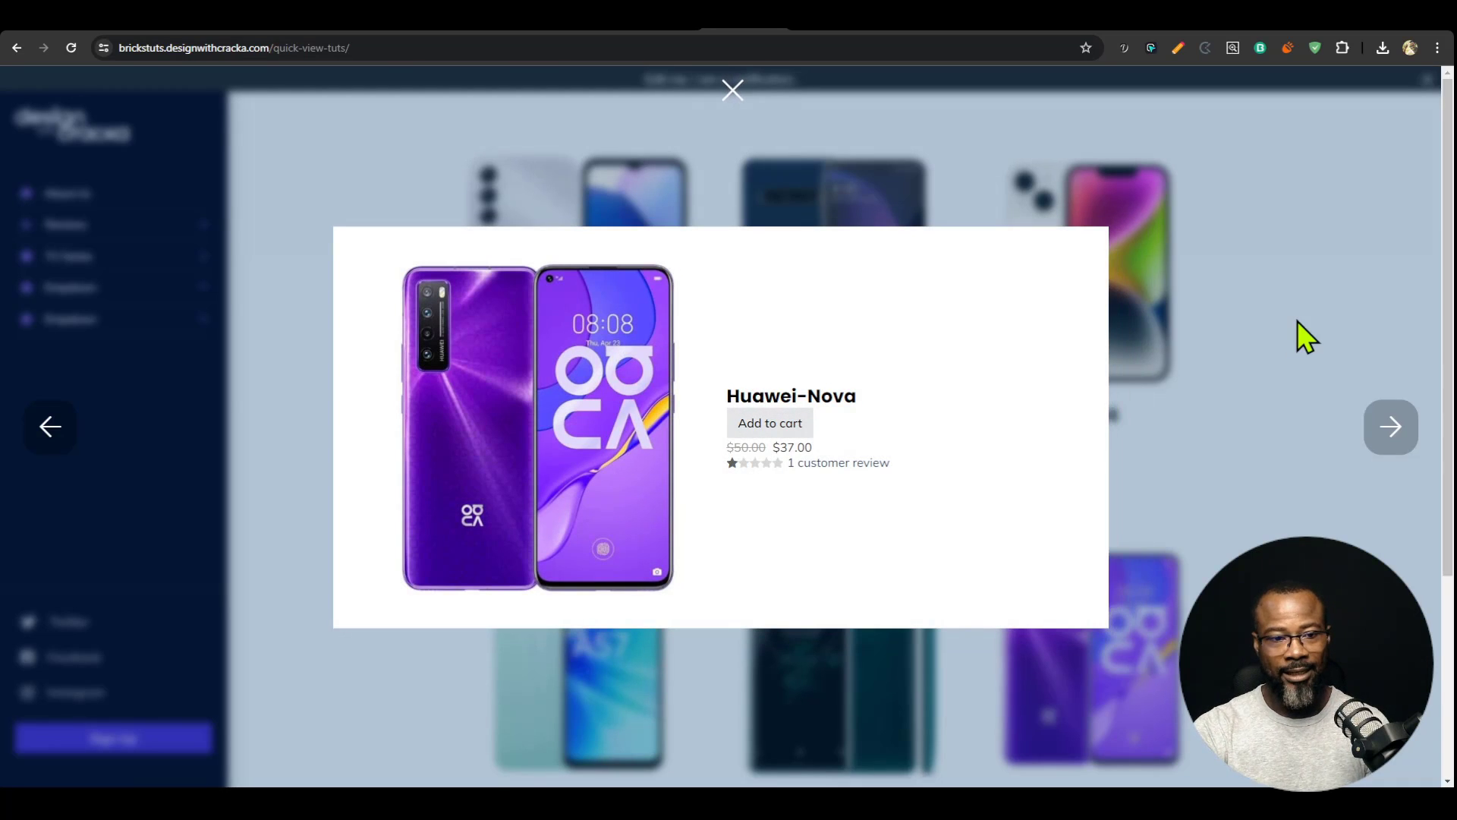
pyautogui.press('Escape')
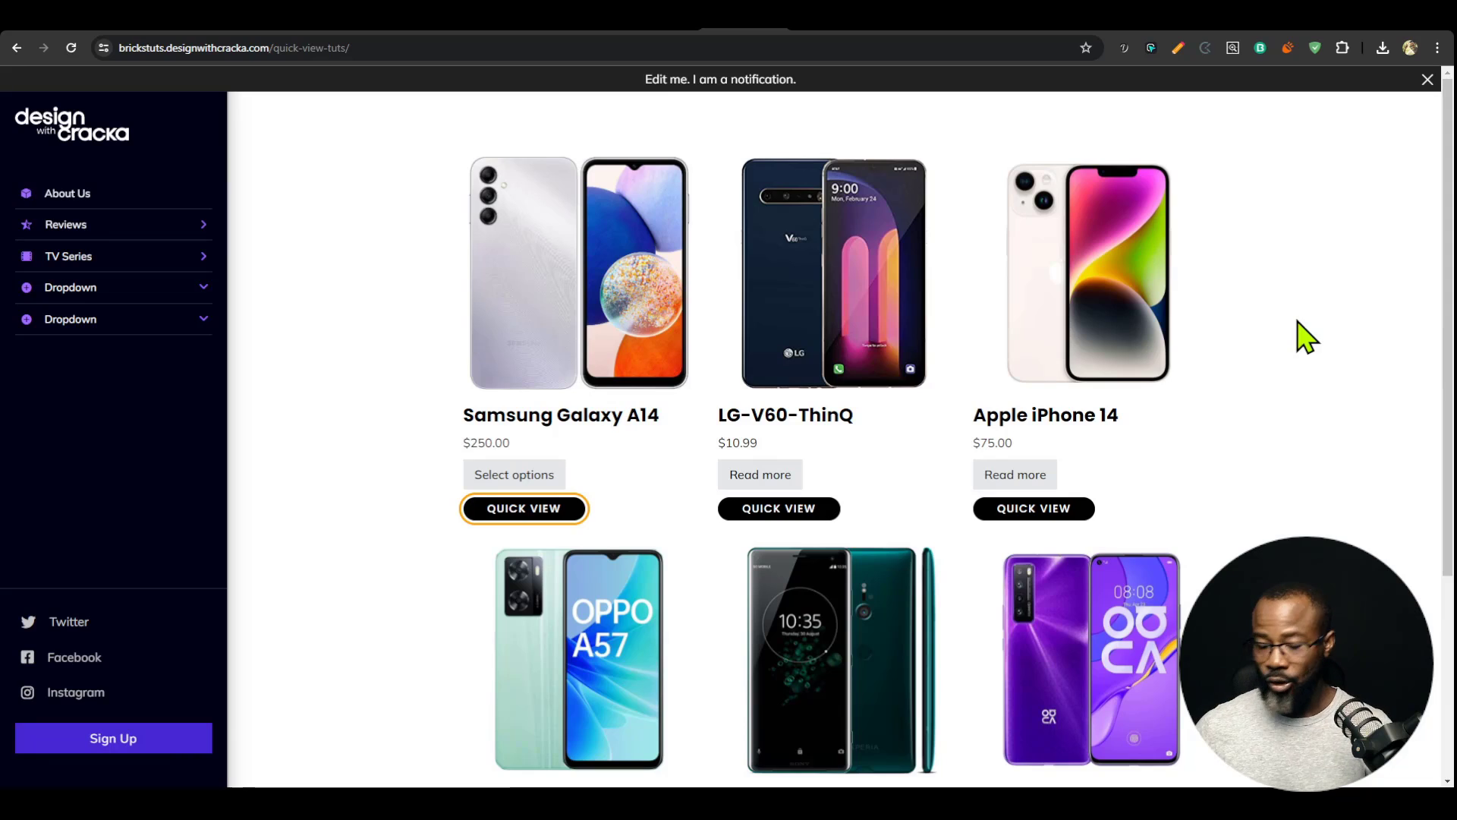
# Step: Check keyboard accessibility by reopening the Samsung Galaxy A14 quick view, moving focus to its customer reviews link and closing it
pyautogui.press('Return')
pyautogui.press('Tab')
pyautogui.press('Tab')
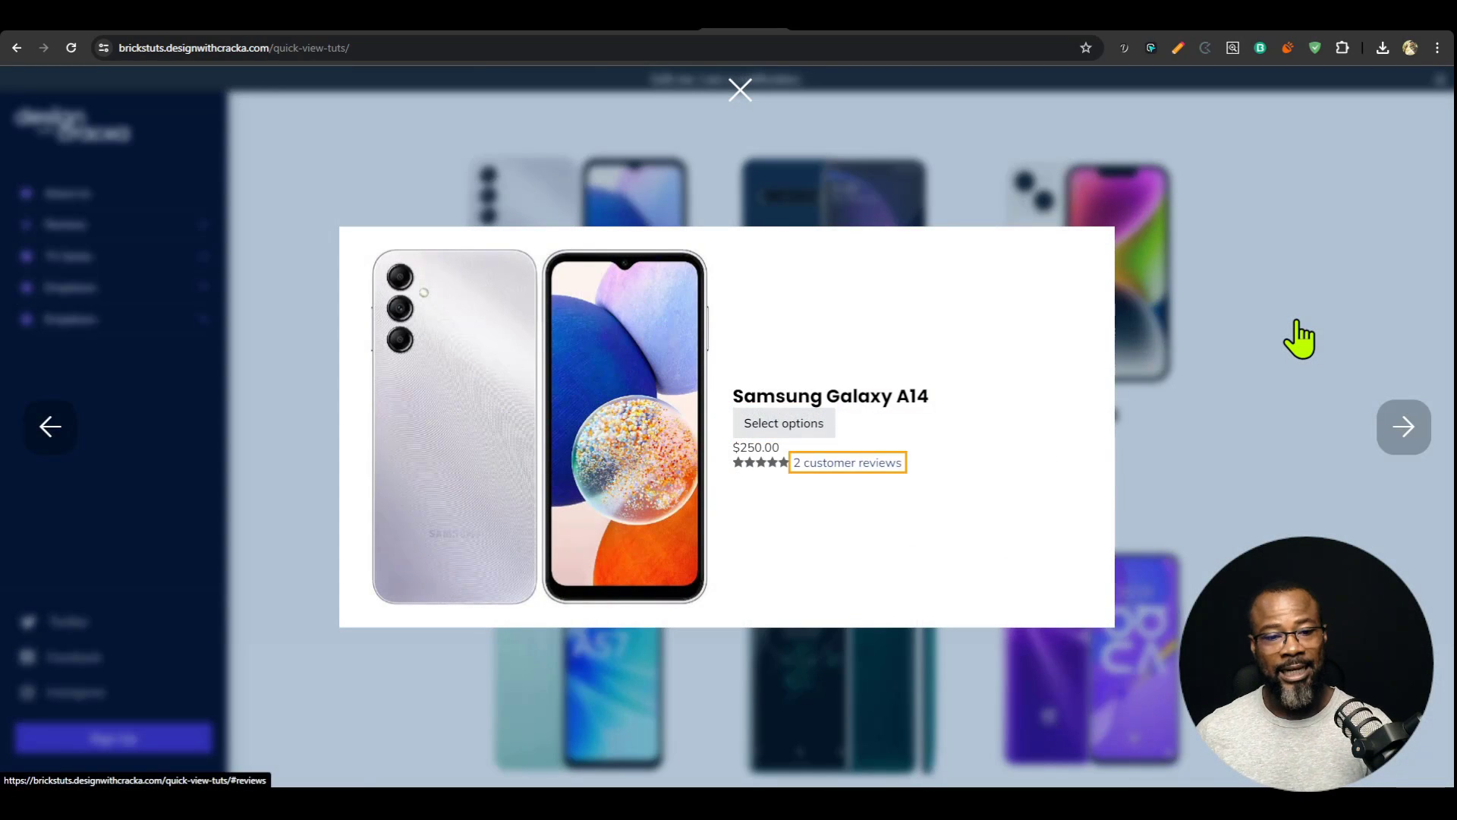
pyautogui.press('Escape')
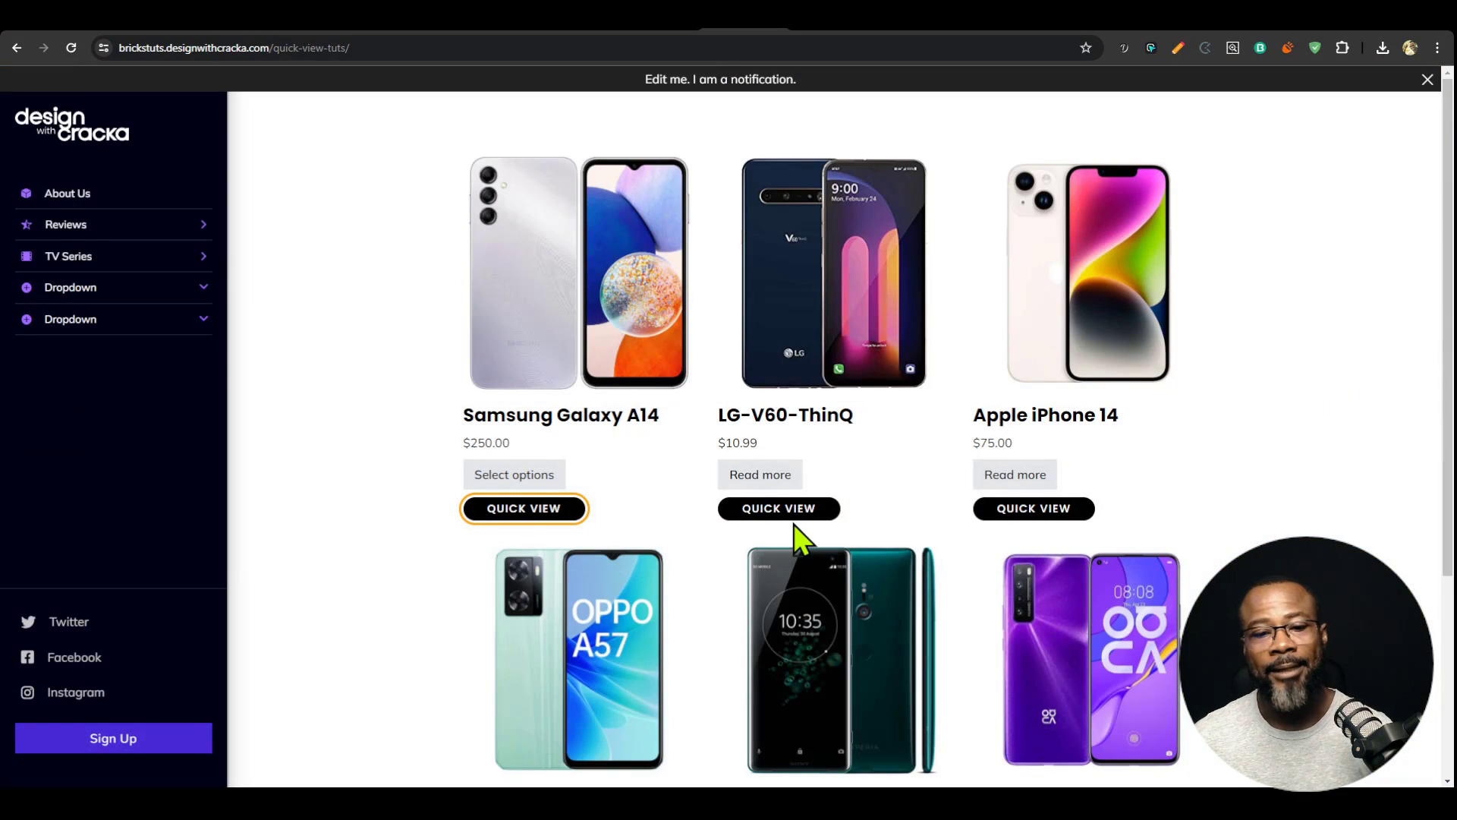
pyautogui.click(339, 448)
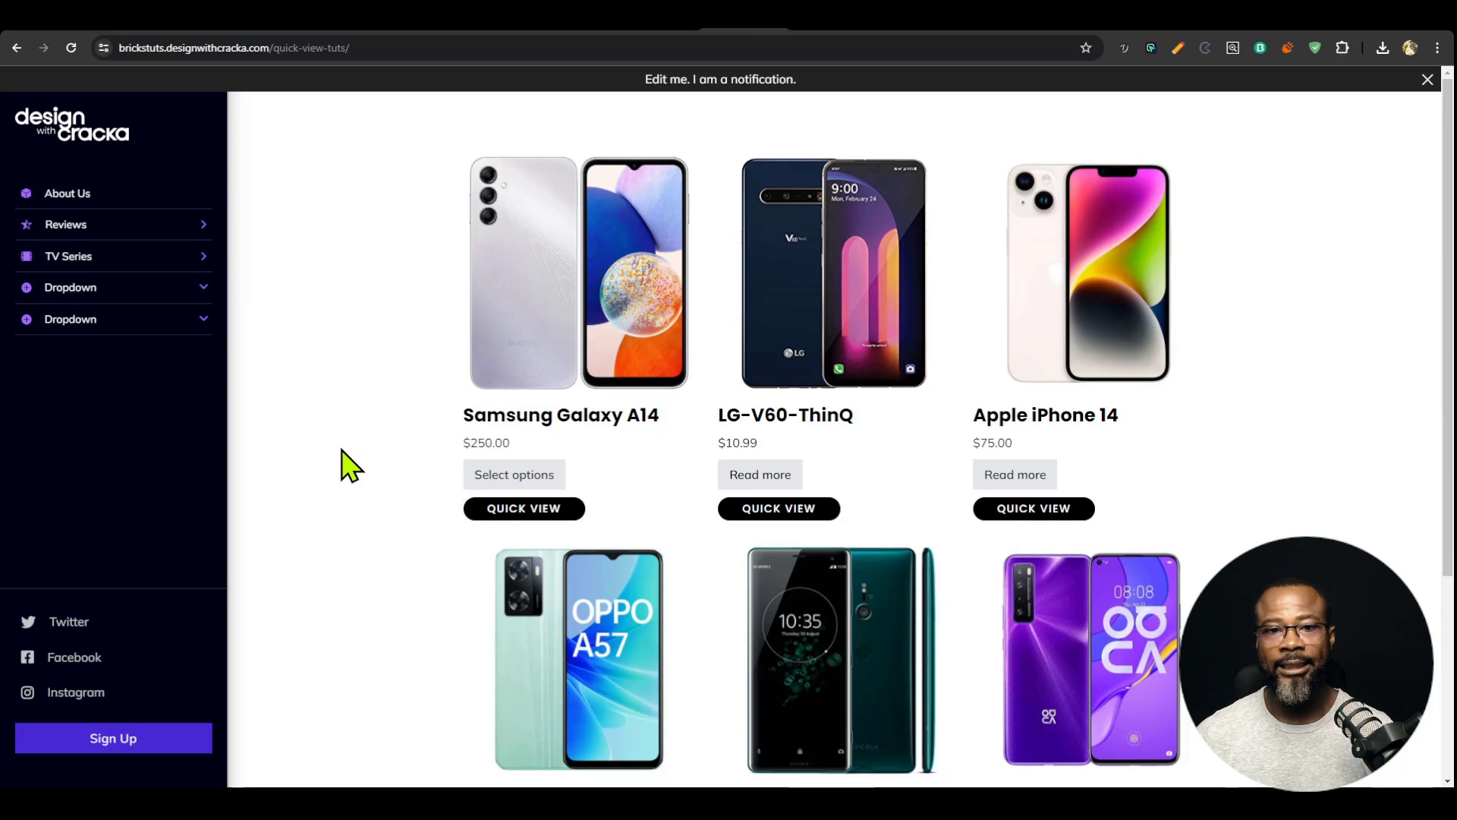
# Step: Open the Samsung Galaxy A14 quick view and emulate an iPhone SE screen with the browser's developer tools
pyautogui.click(525, 522)
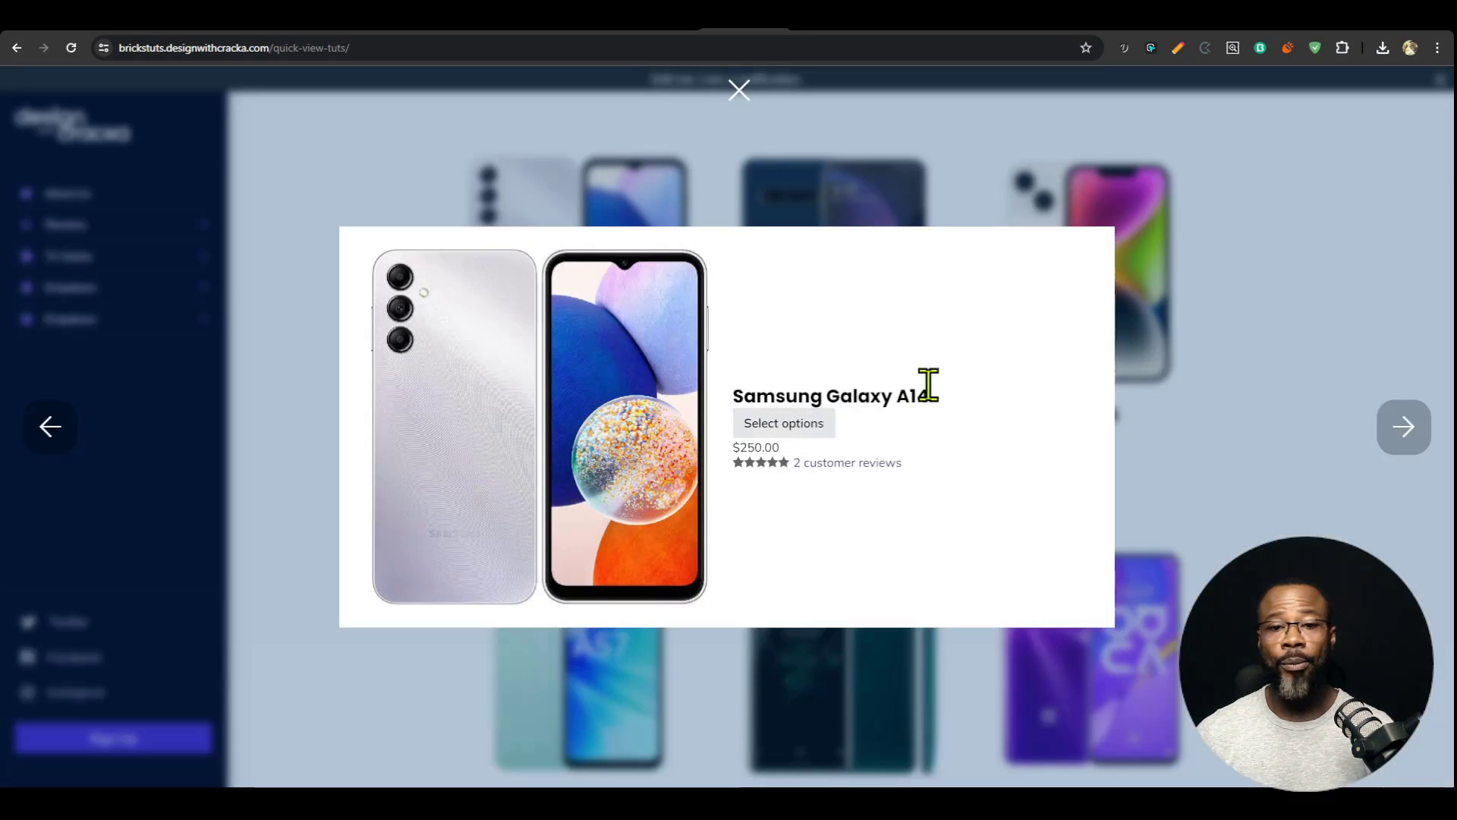
pyautogui.hotkey('ctrl', 'shift', 'j')
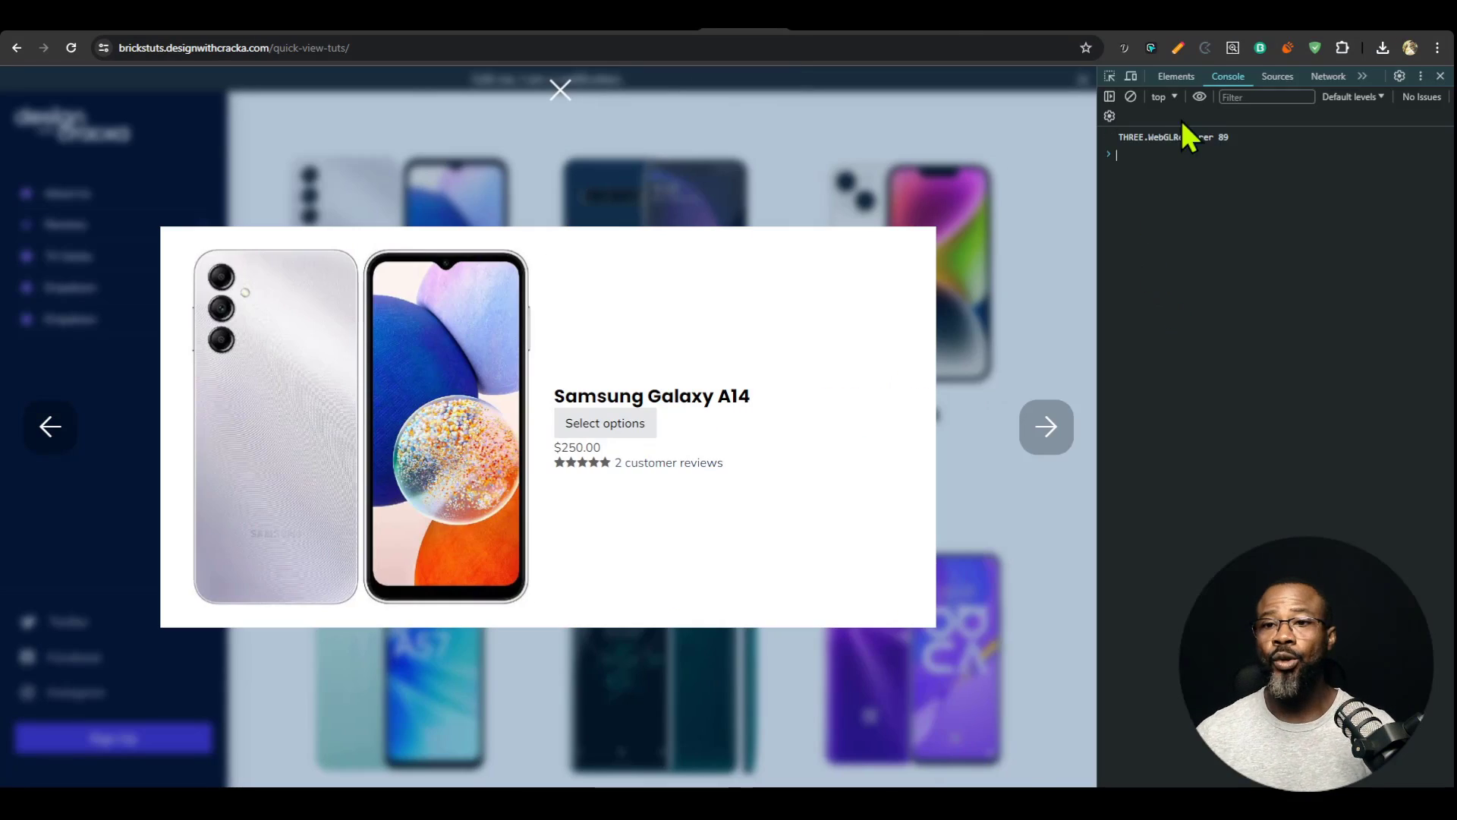
pyautogui.click(1132, 76)
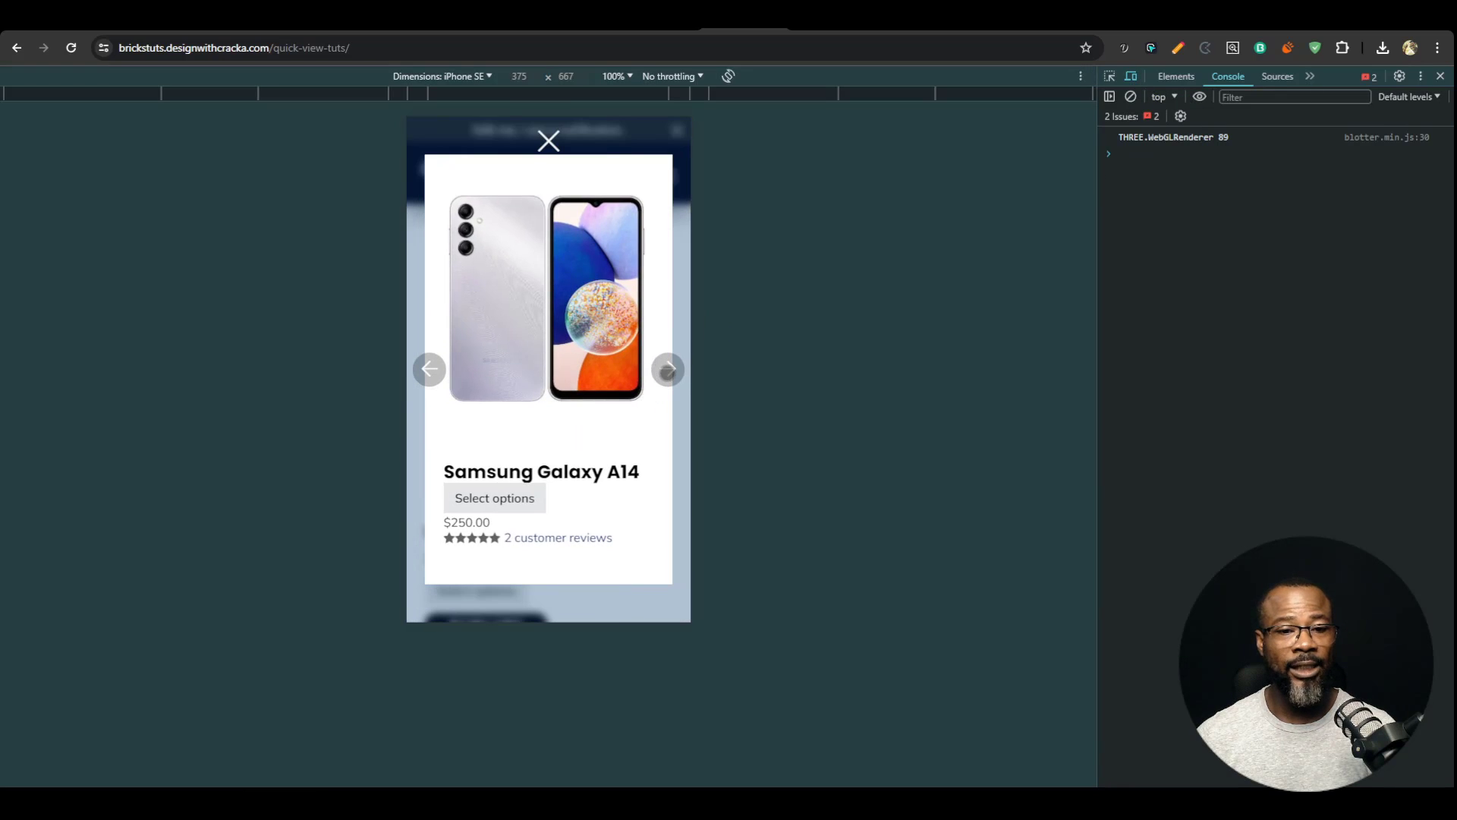
# Step: Browse the quick view products forward and back at mobile size, and close the developer tools to continue to Huawei-Nova at desktop size
pyautogui.click(667, 370)
pyautogui.click(667, 370)
pyautogui.click(667, 370)
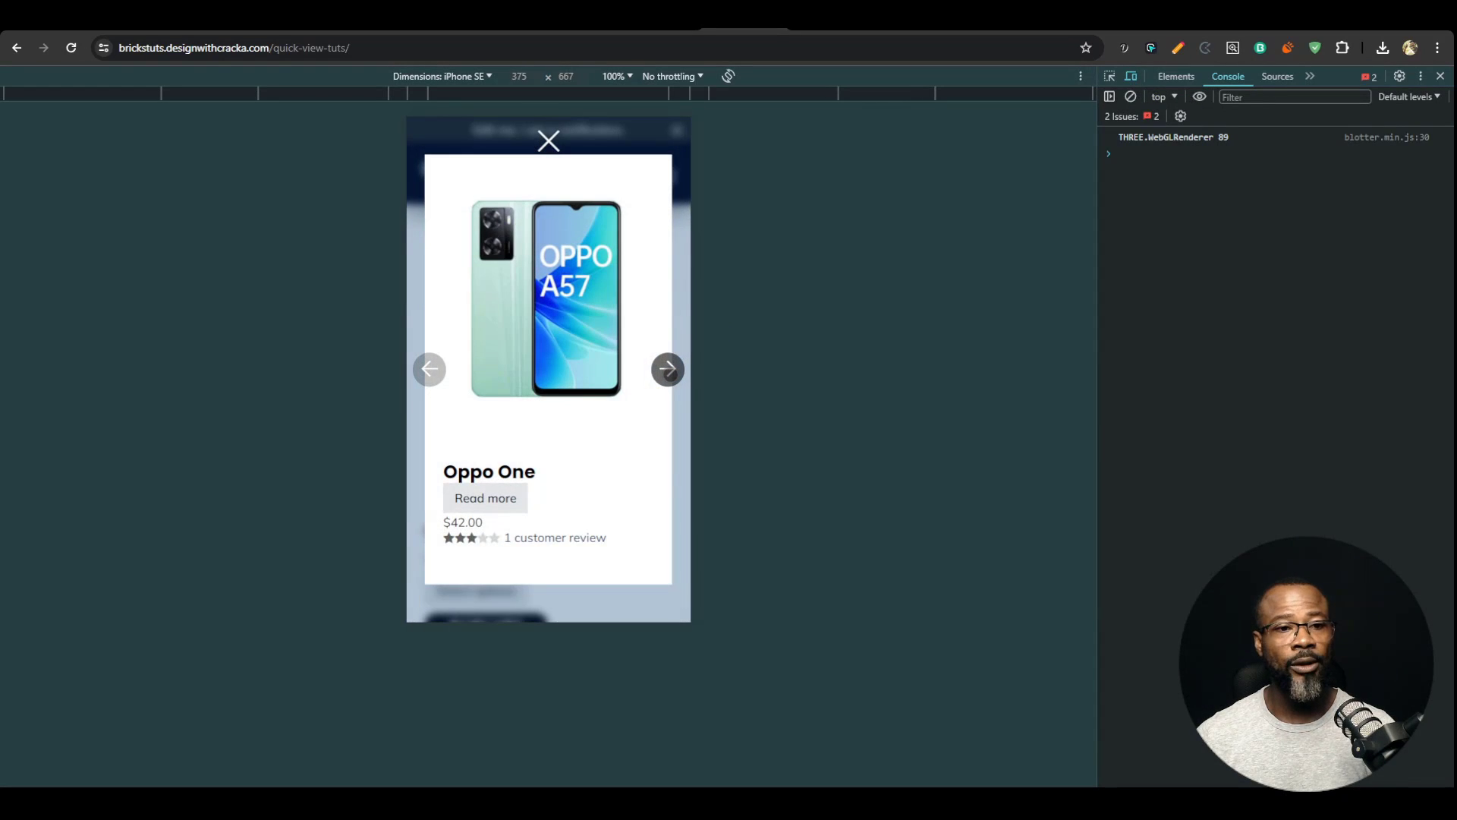
pyautogui.click(429, 369)
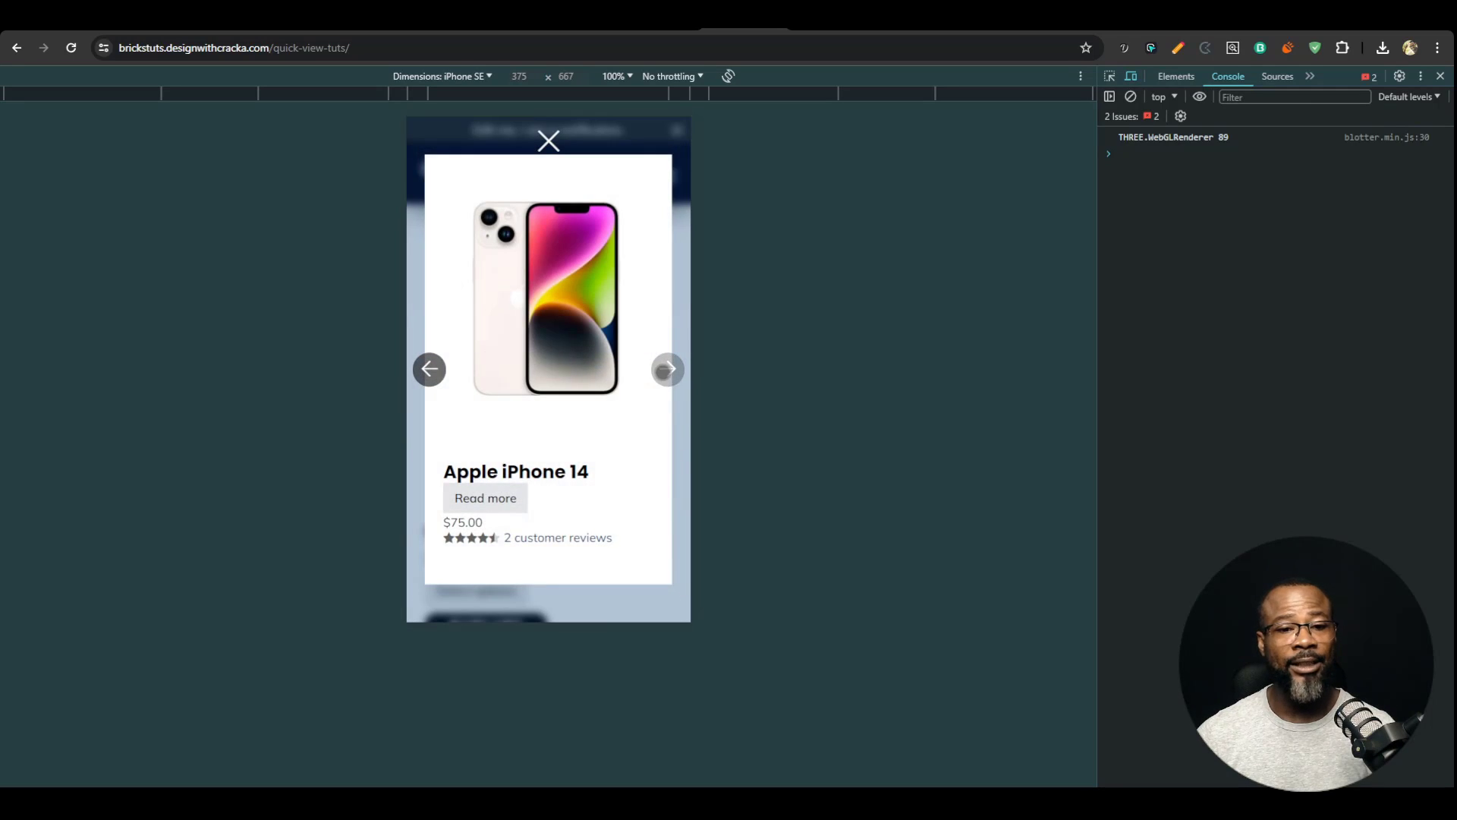
pyautogui.click(666, 370)
pyautogui.click(668, 372)
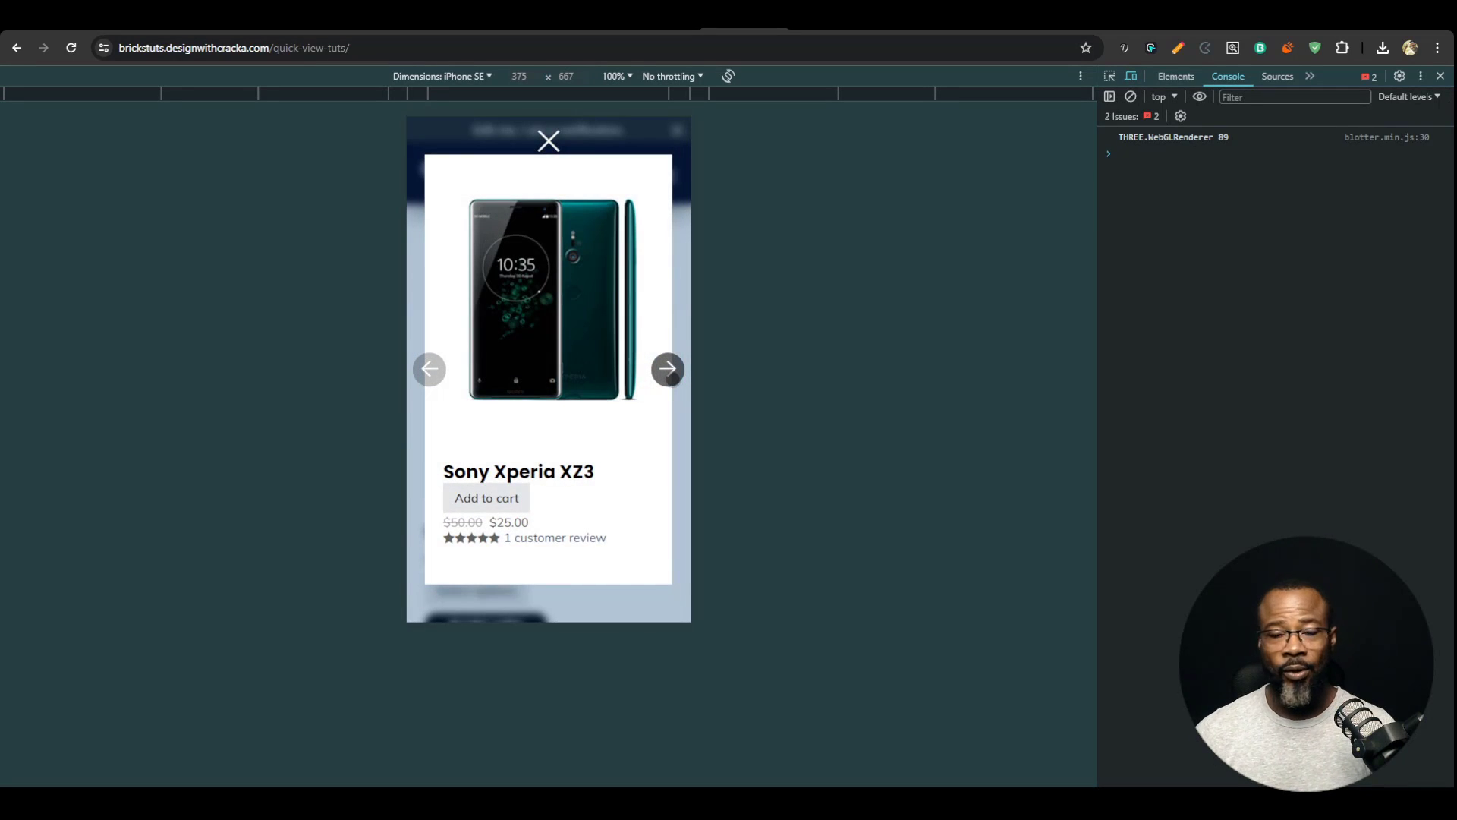
pyautogui.click(1440, 76)
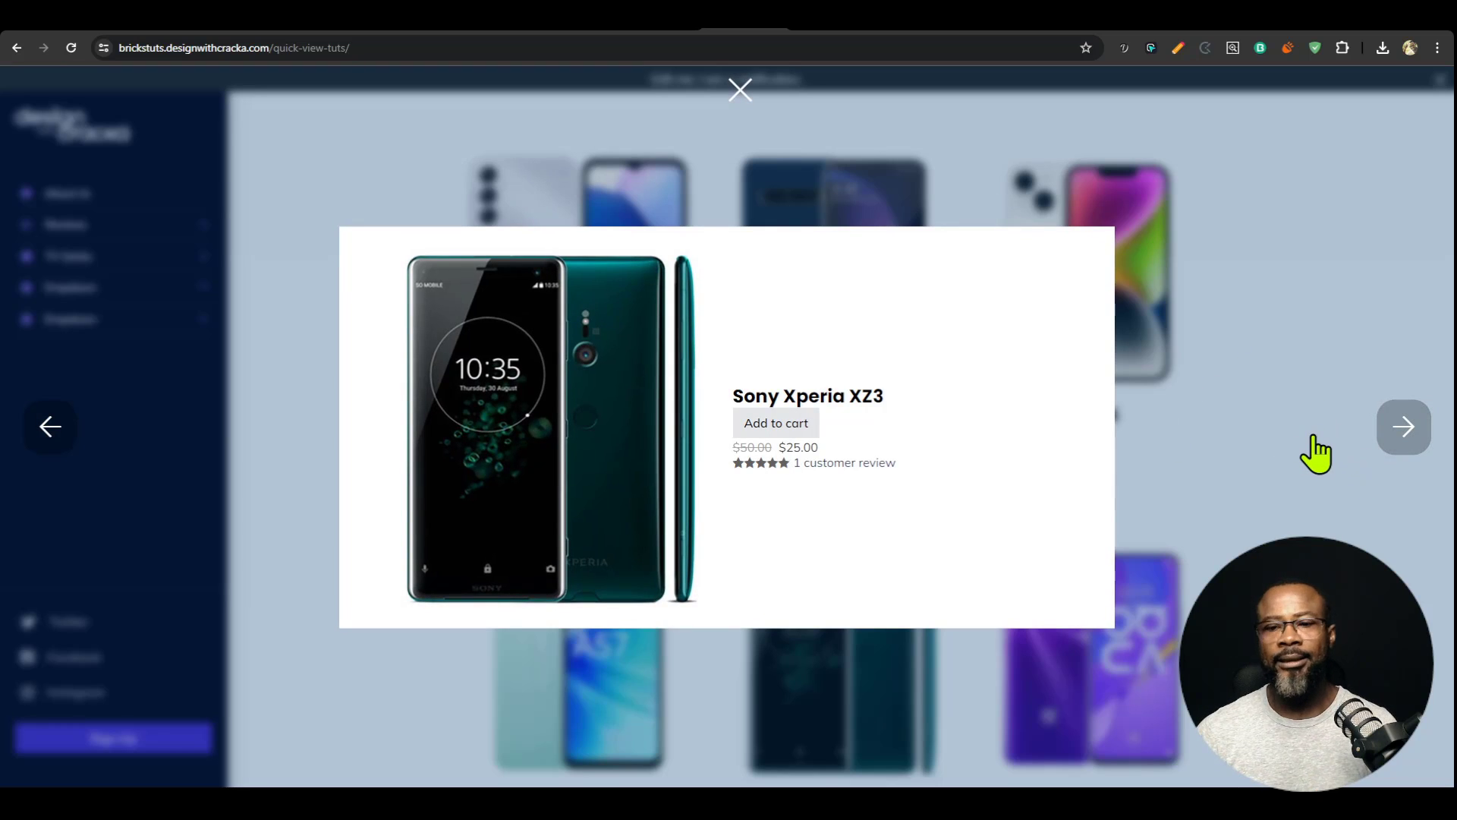
pyautogui.click(1401, 436)
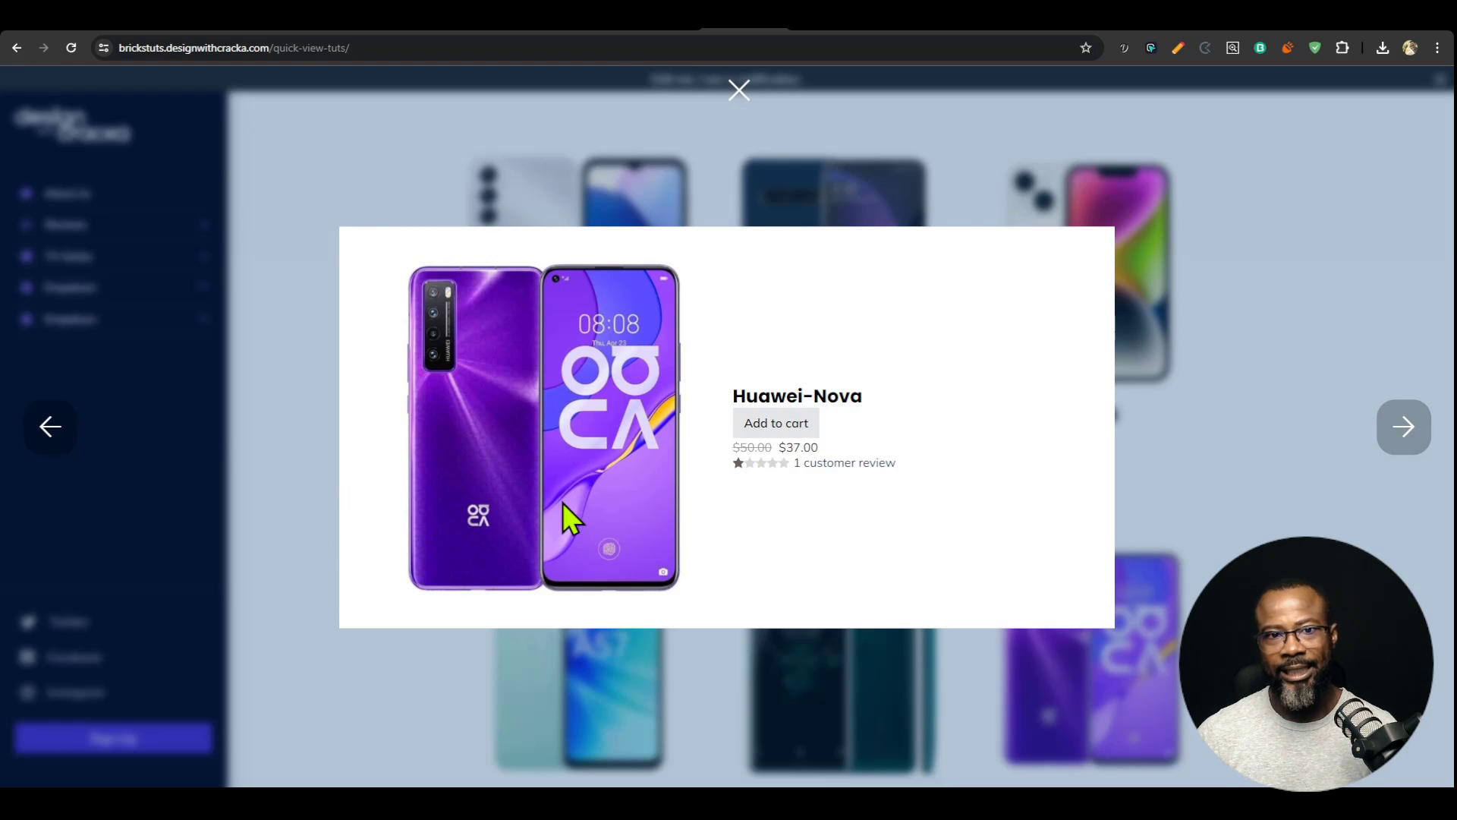
# Step: Replace the Image element with a Product gallery in the quick-view-src page's query loop column and save the page
pyautogui.click(657, 30)
pyautogui.scroll(4, 639, 520)
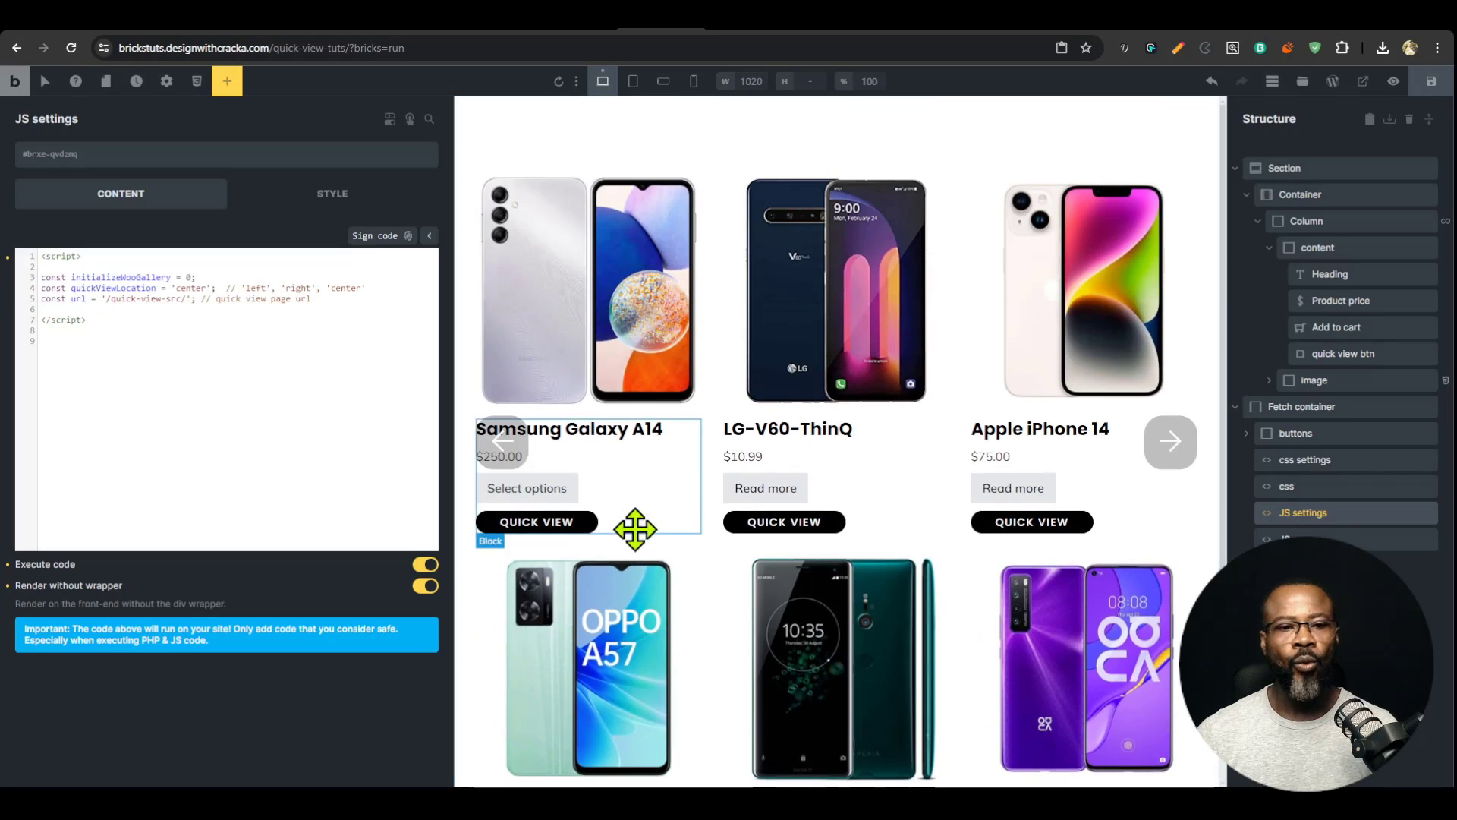
pyautogui.click(636, 32)
pyautogui.click(703, 410)
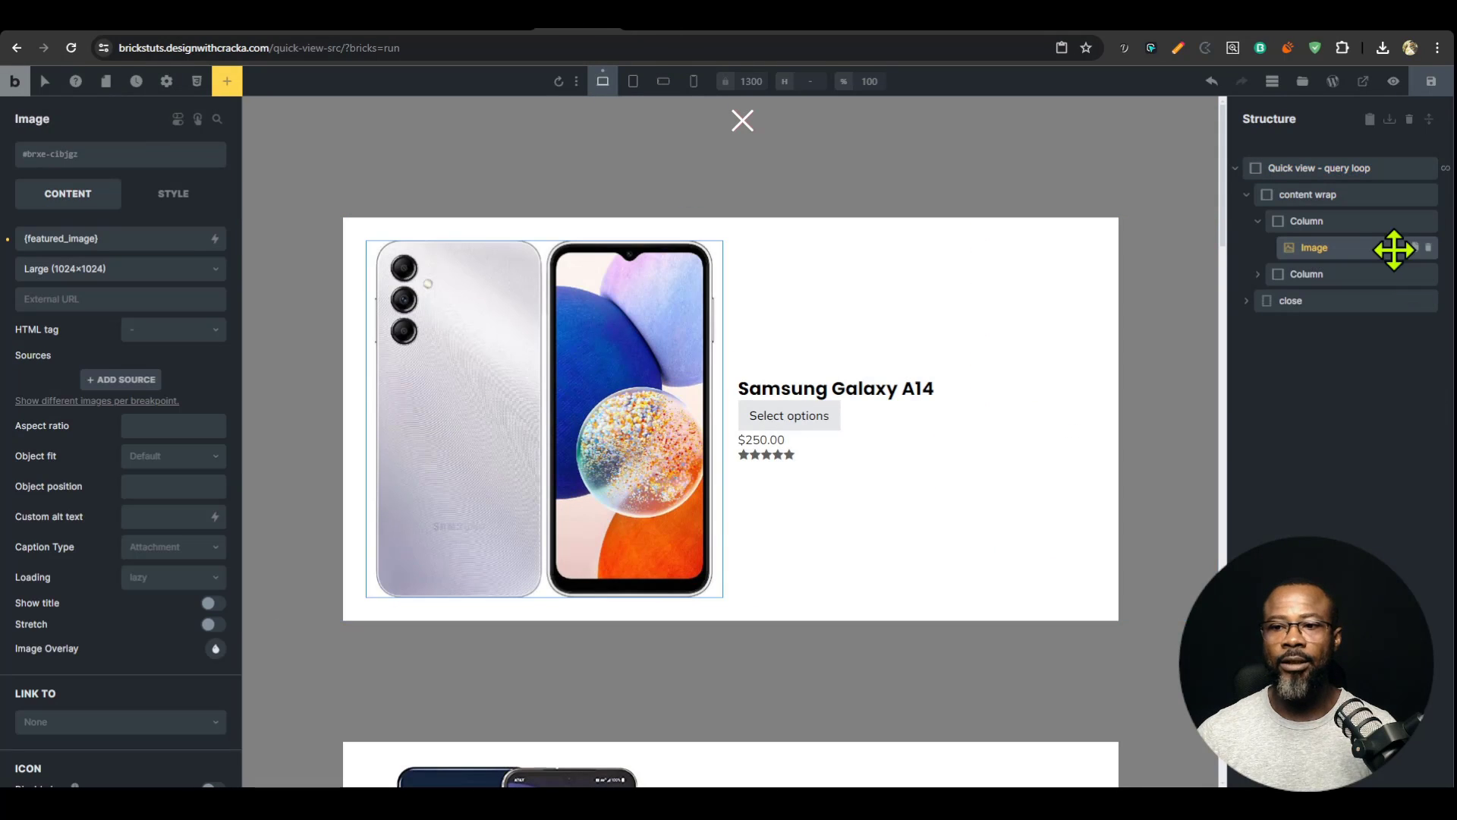
pyautogui.click(226, 85)
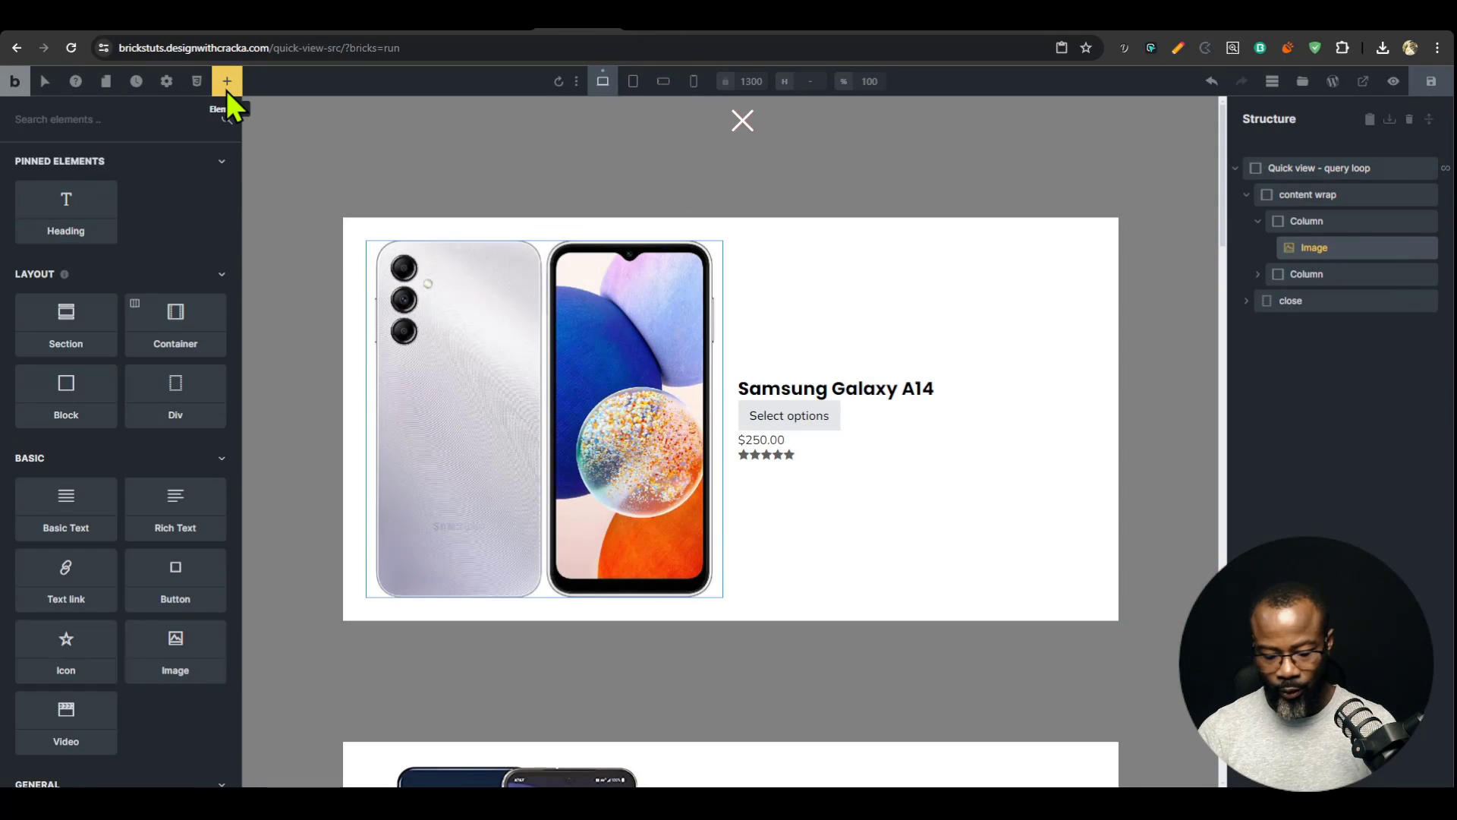
pyautogui.write('gall')
pyautogui.click(199, 199)
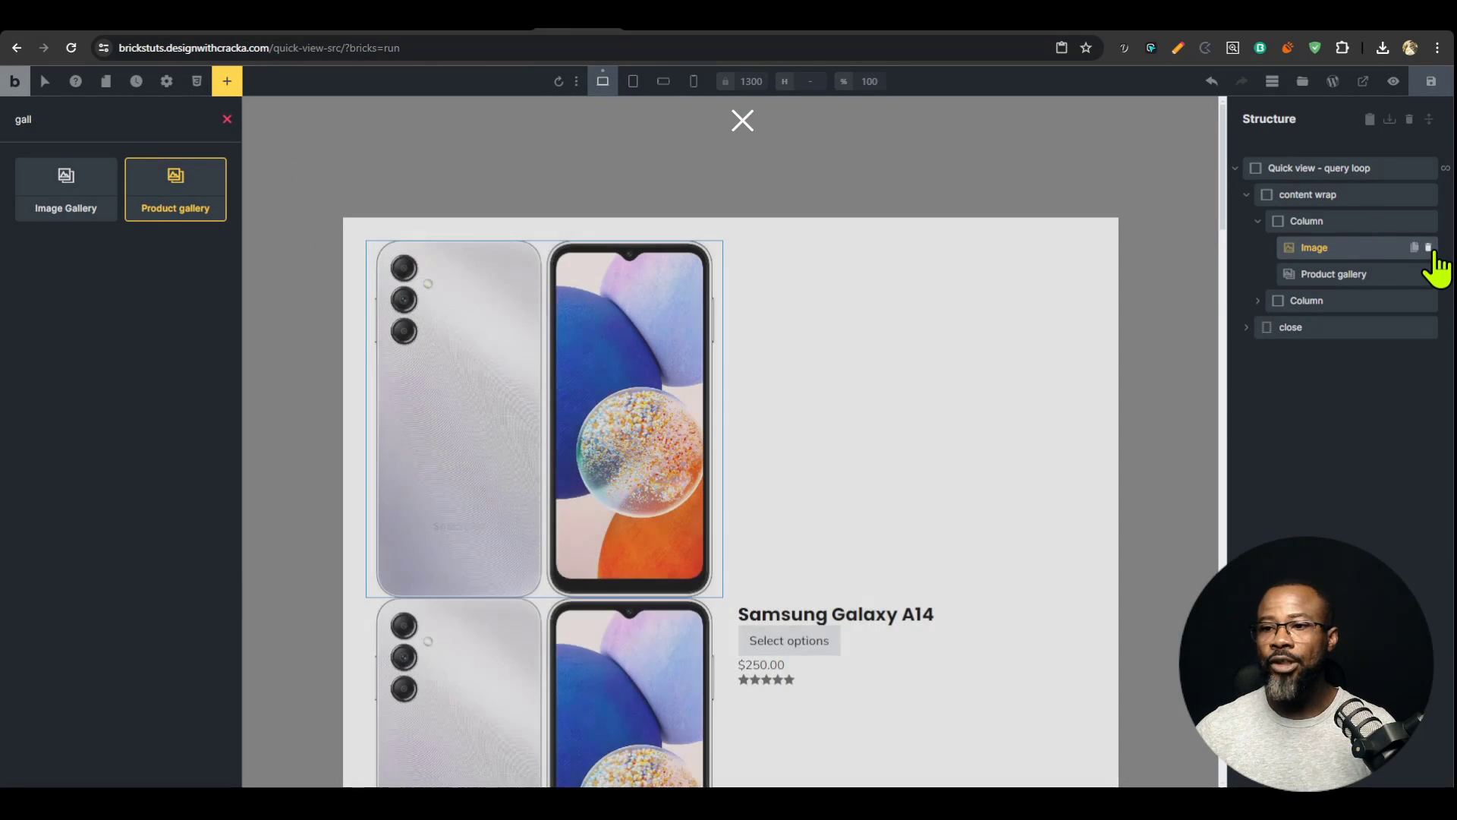
pyautogui.click(1427, 248)
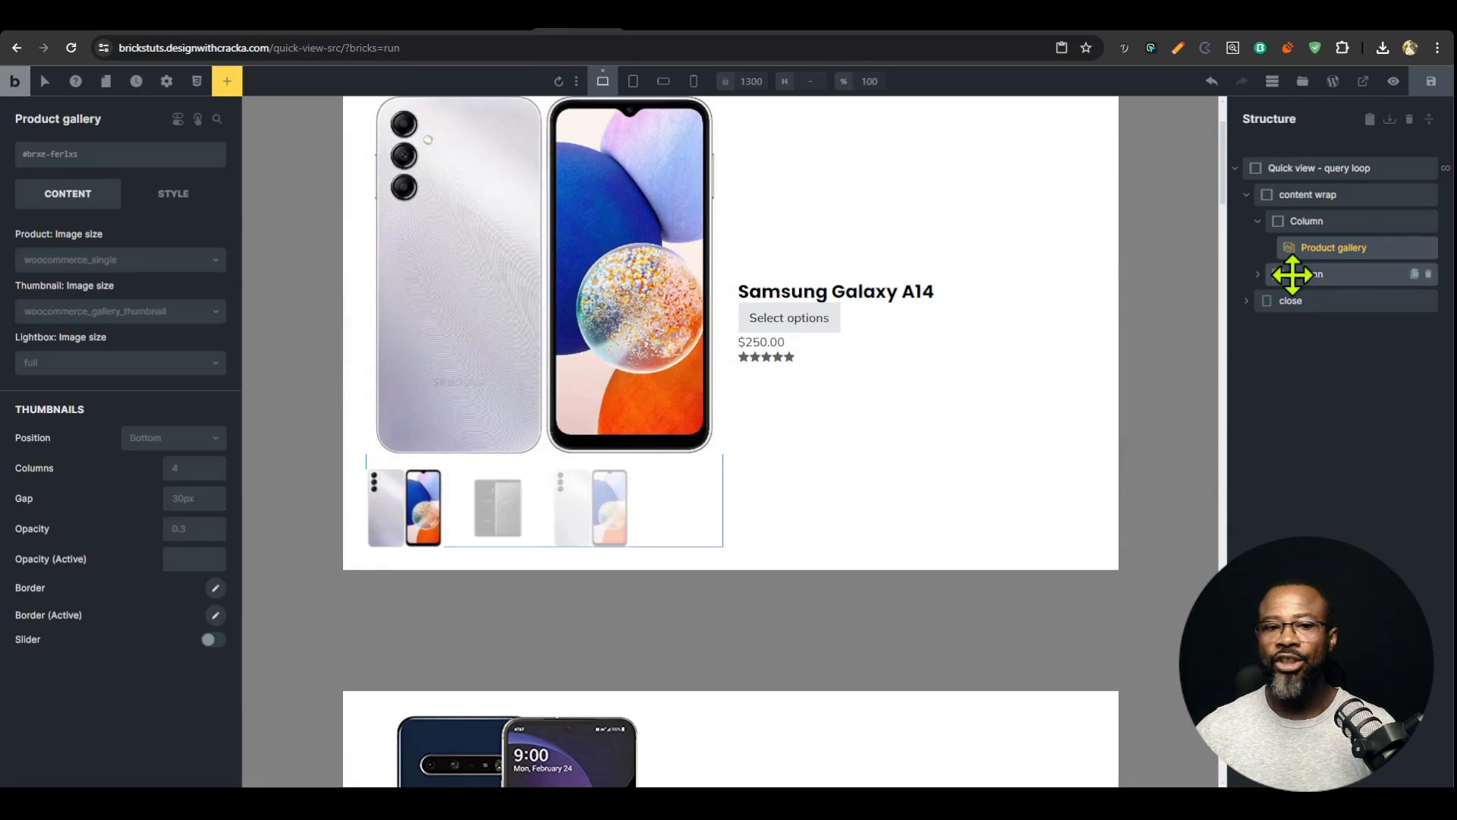
pyautogui.click(1427, 84)
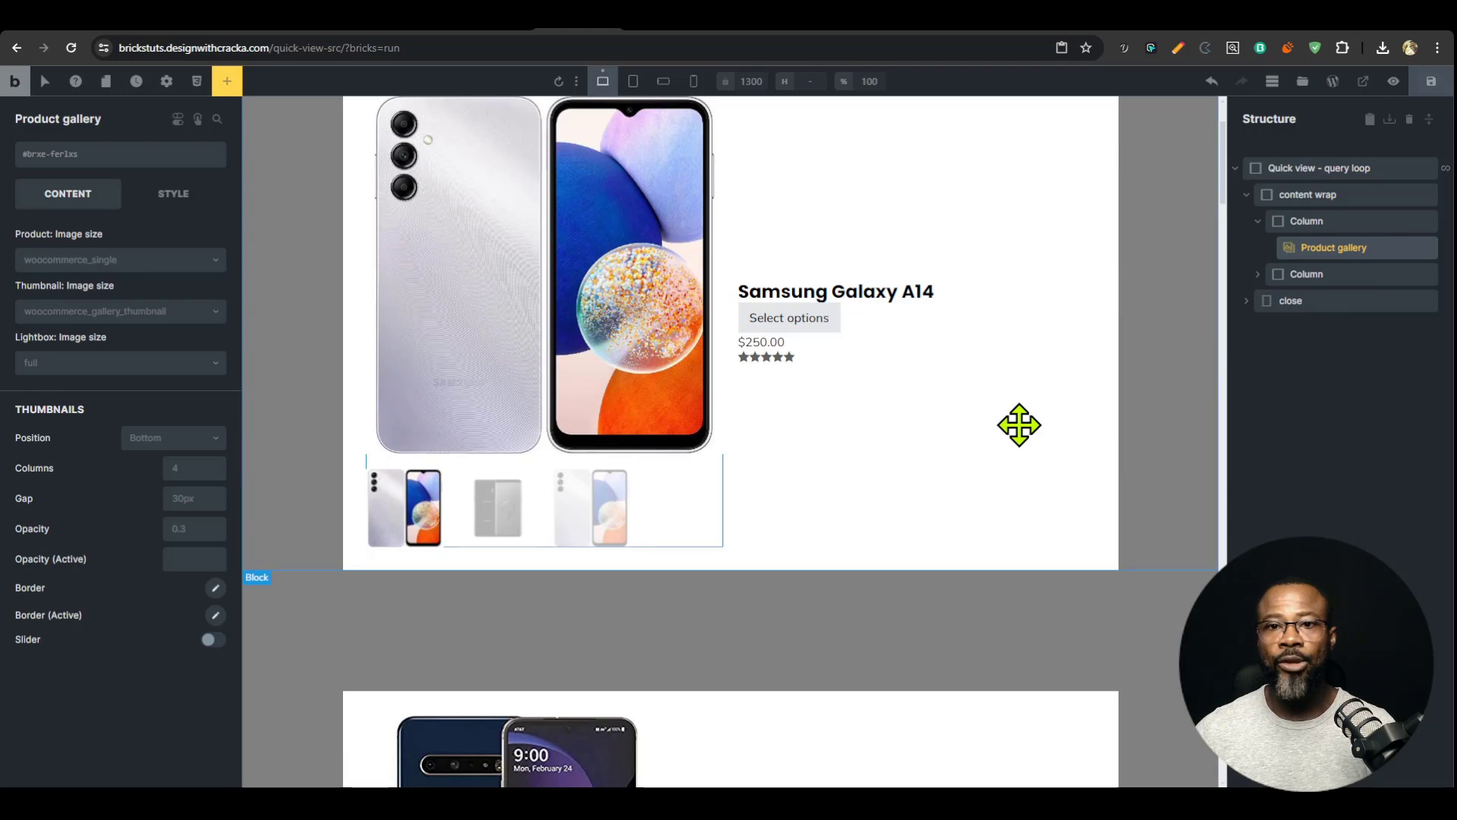
# Step: Reload the quick-view-tuts front end and check the product gallery in the Samsung Galaxy A14 and neighbouring quick views, closing the lightbox
pyautogui.click(831, 30)
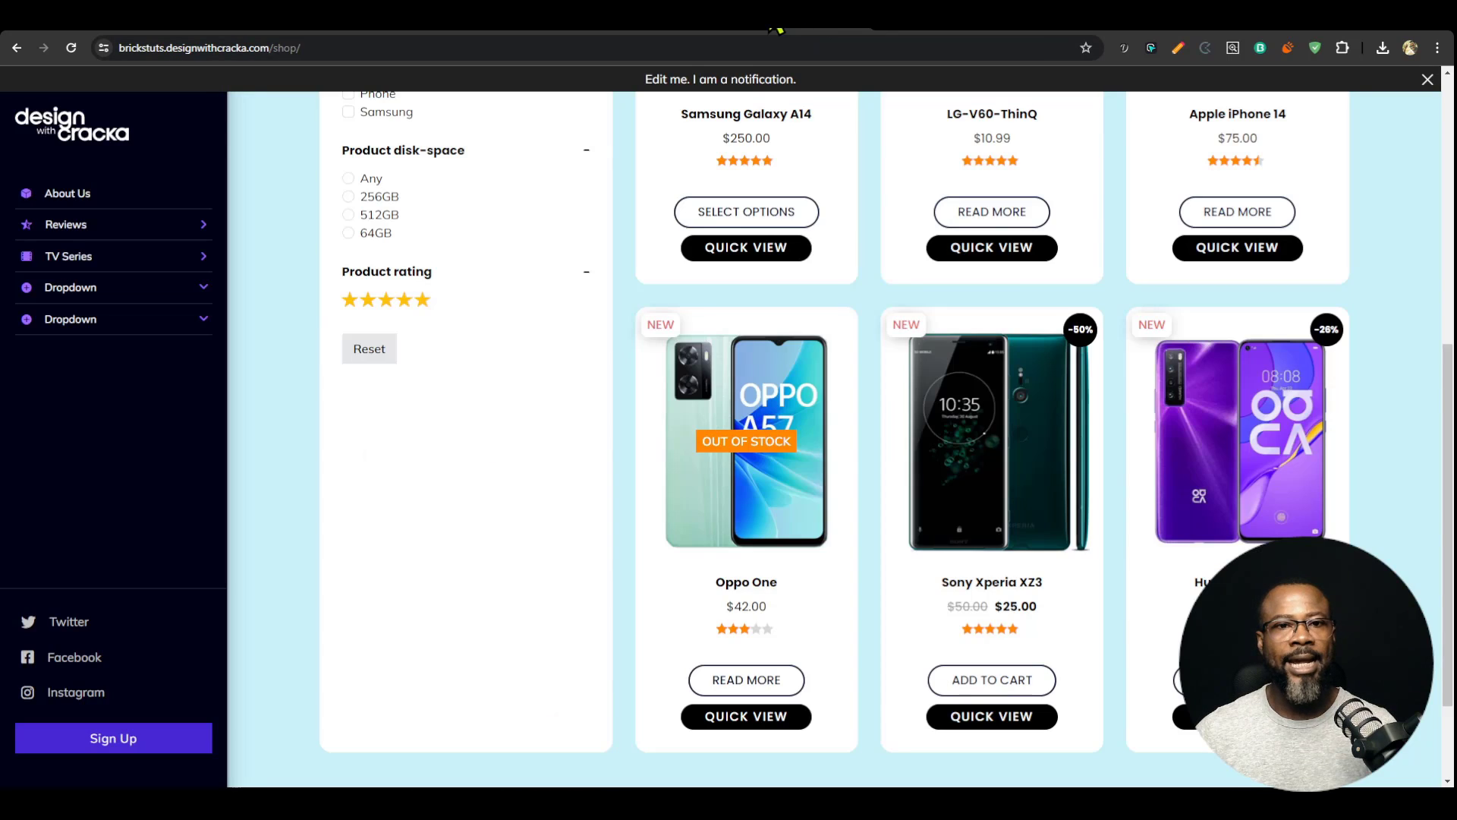
pyautogui.click(758, 29)
pyautogui.click(71, 47)
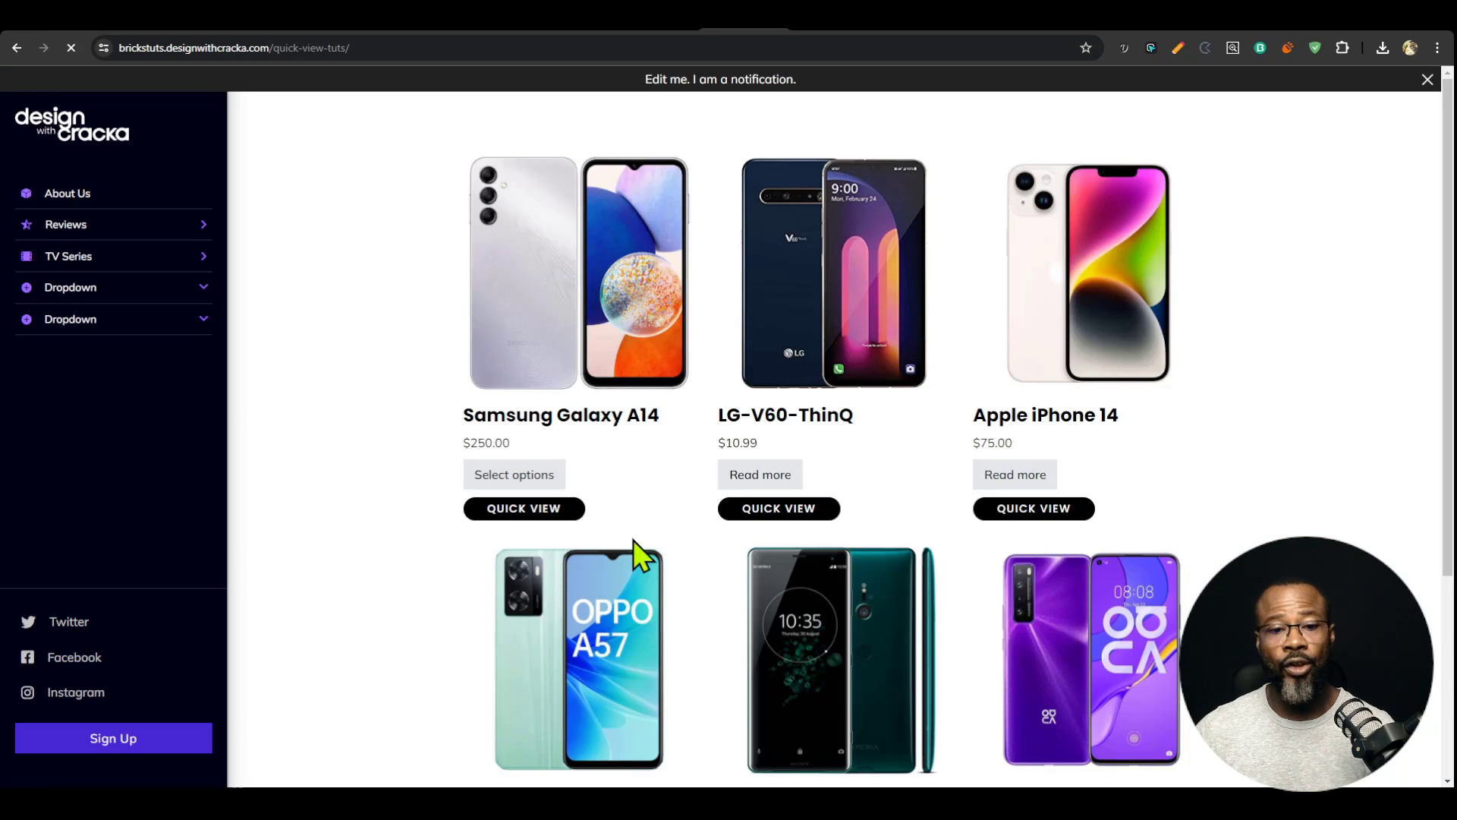
pyautogui.click(543, 525)
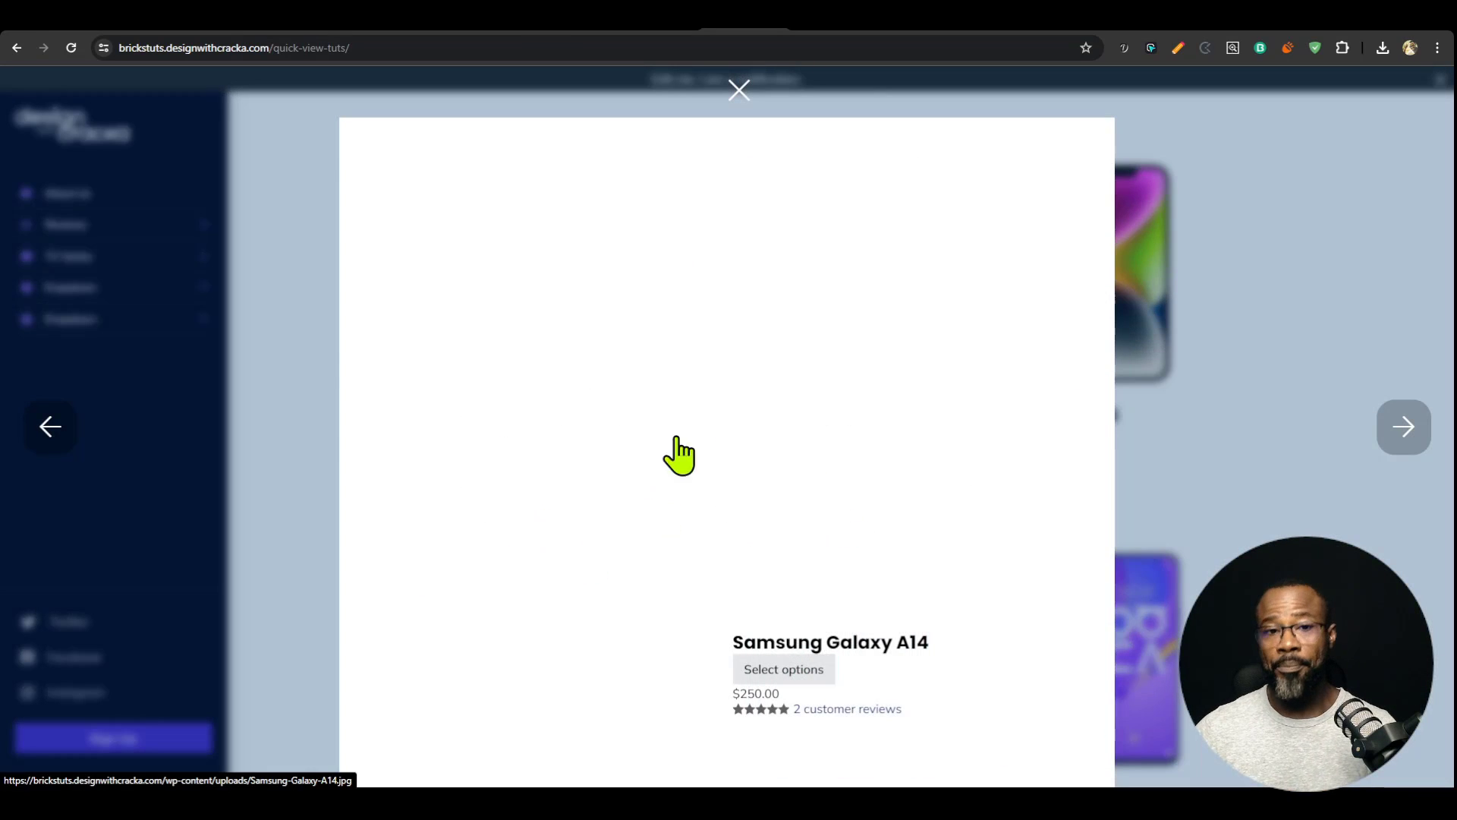
pyautogui.click(1405, 444)
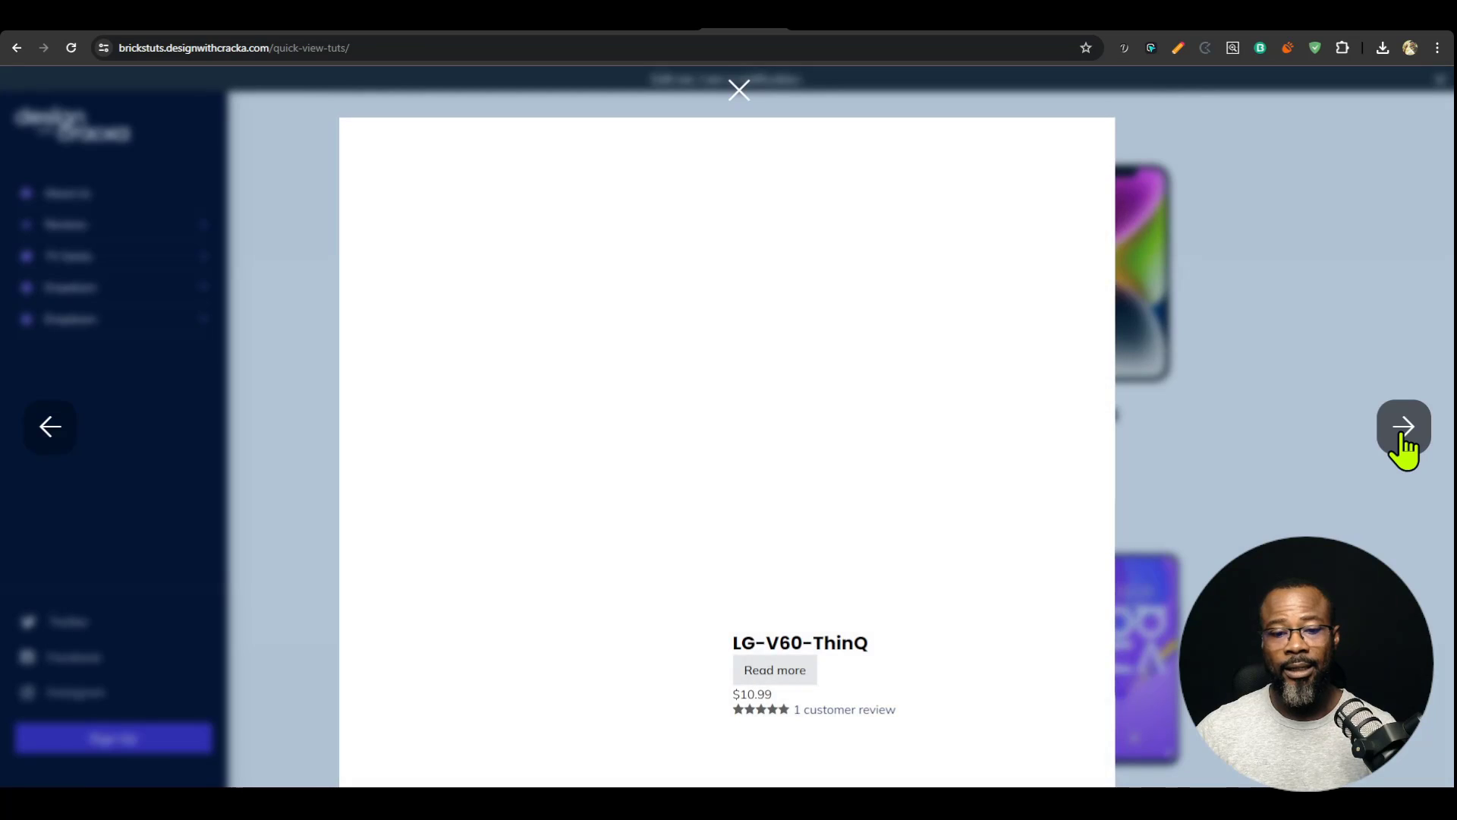
pyautogui.click(1404, 444)
pyautogui.click(50, 429)
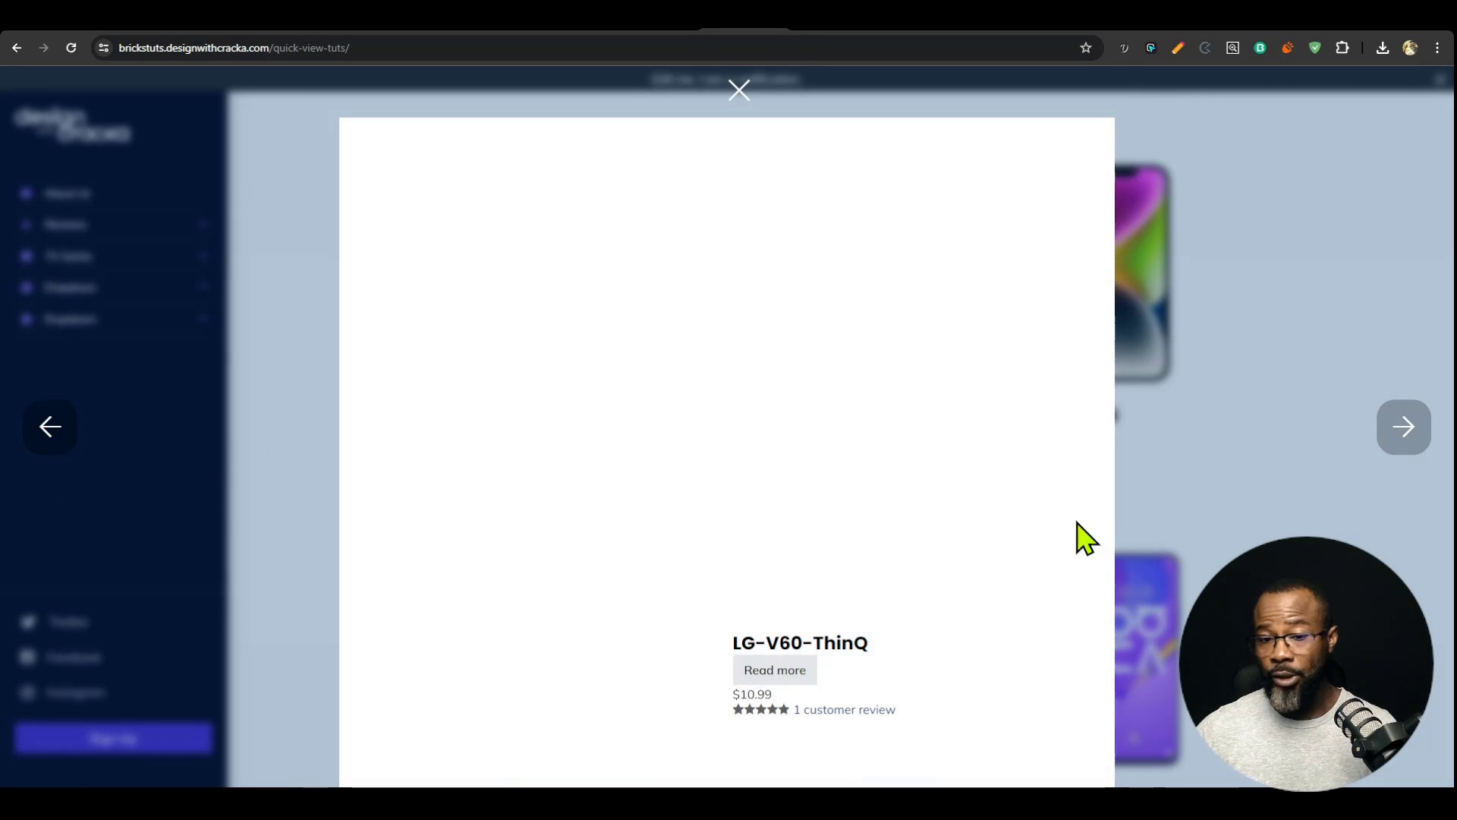
pyautogui.click(1262, 410)
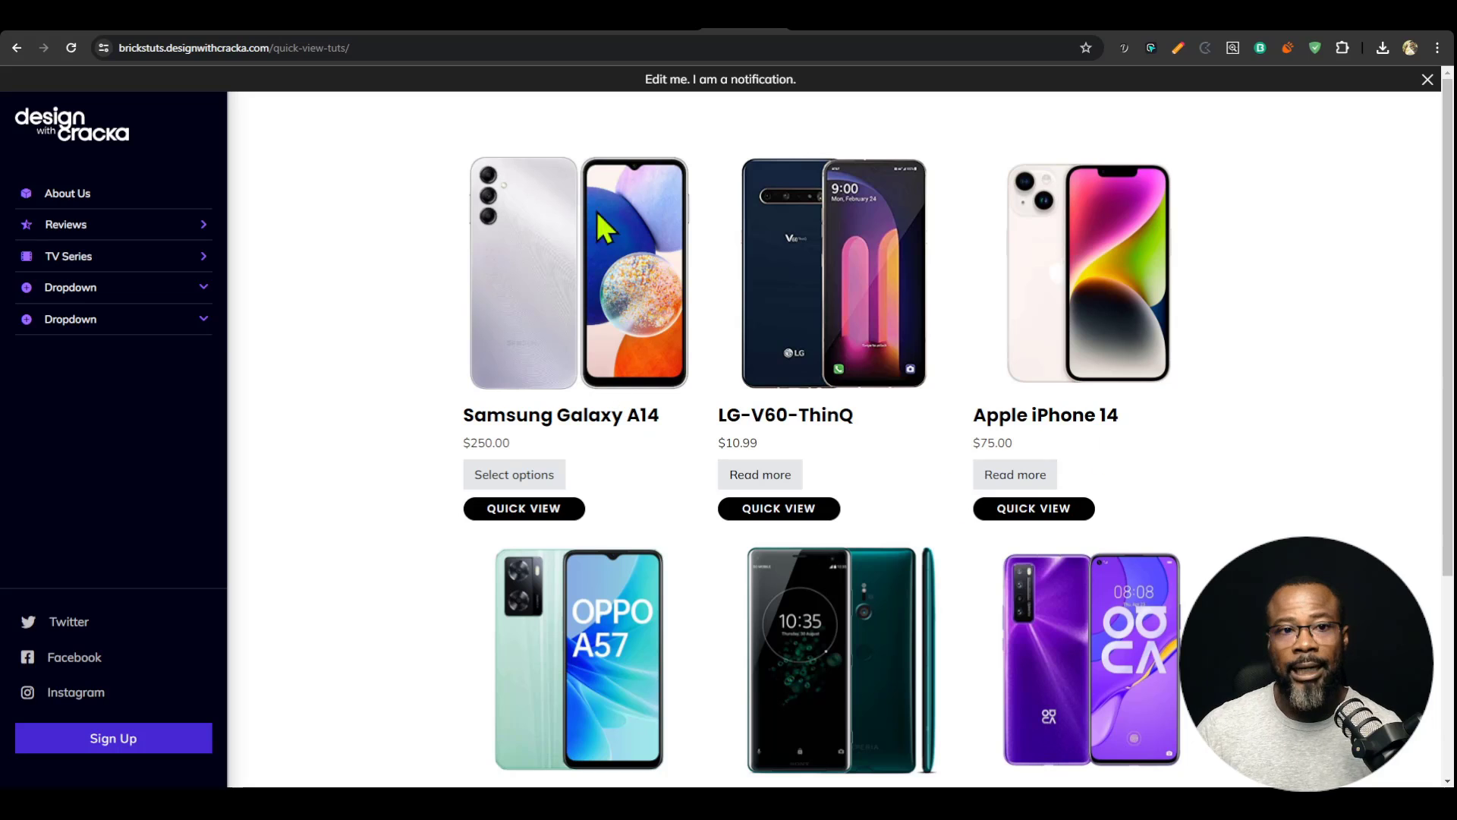
# Step: Set initializeWooGallery to 1 in the JS settings code, sign and save it, and check the Samsung Galaxy A14 quick view
pyautogui.click(775, 34)
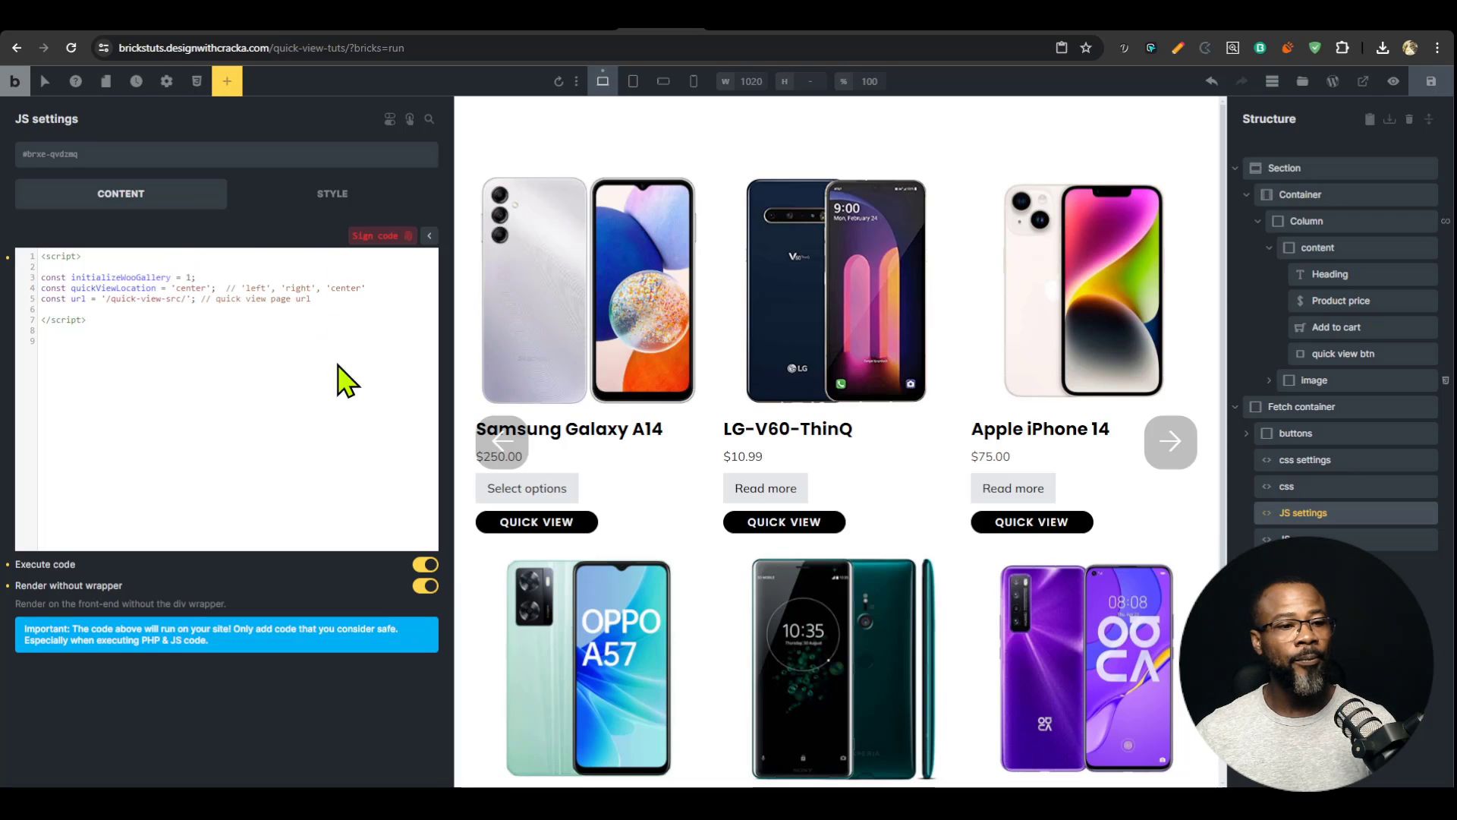
pyautogui.click(382, 236)
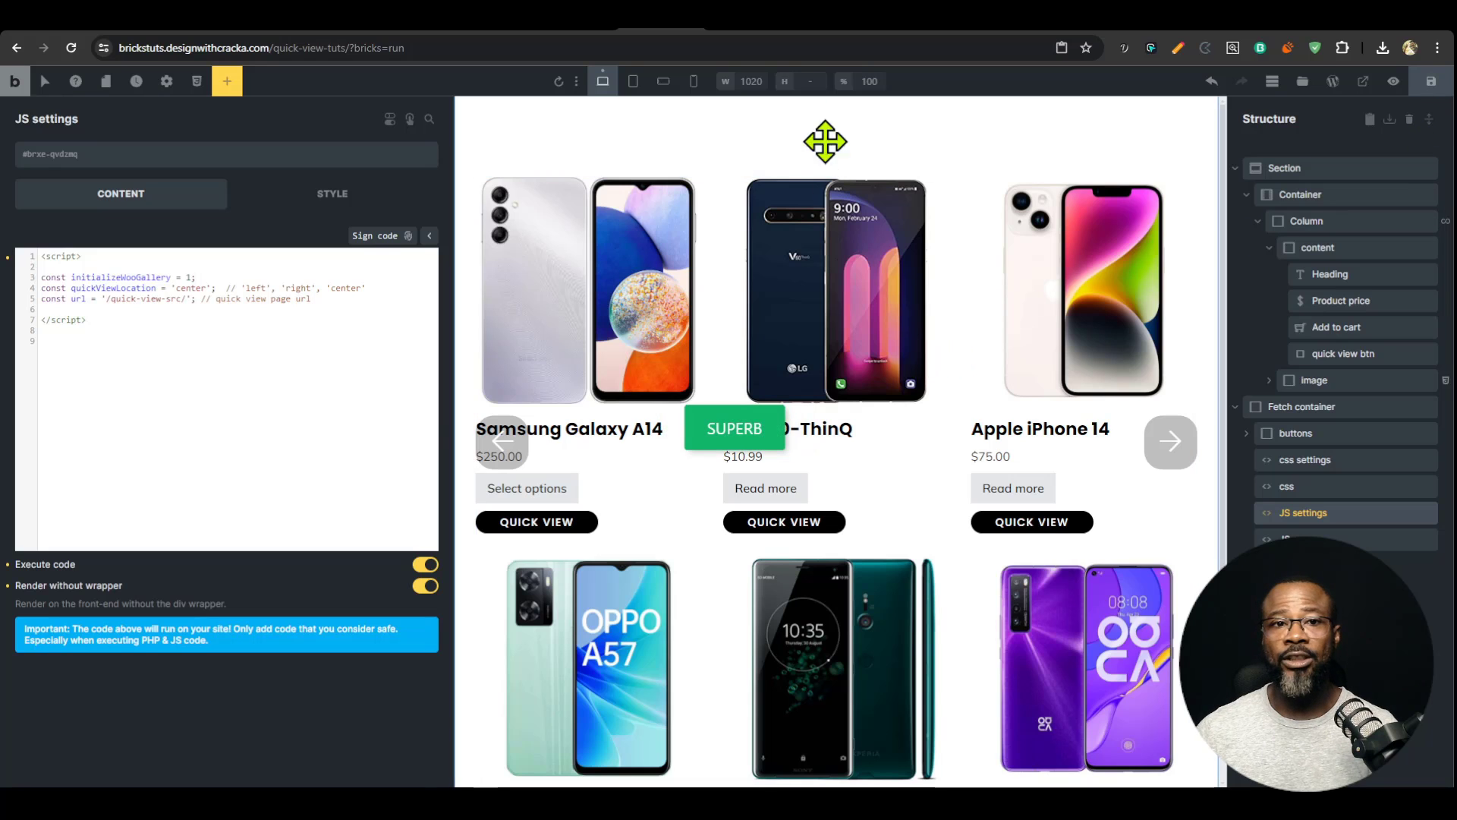
pyautogui.click(746, 29)
pyautogui.click(545, 516)
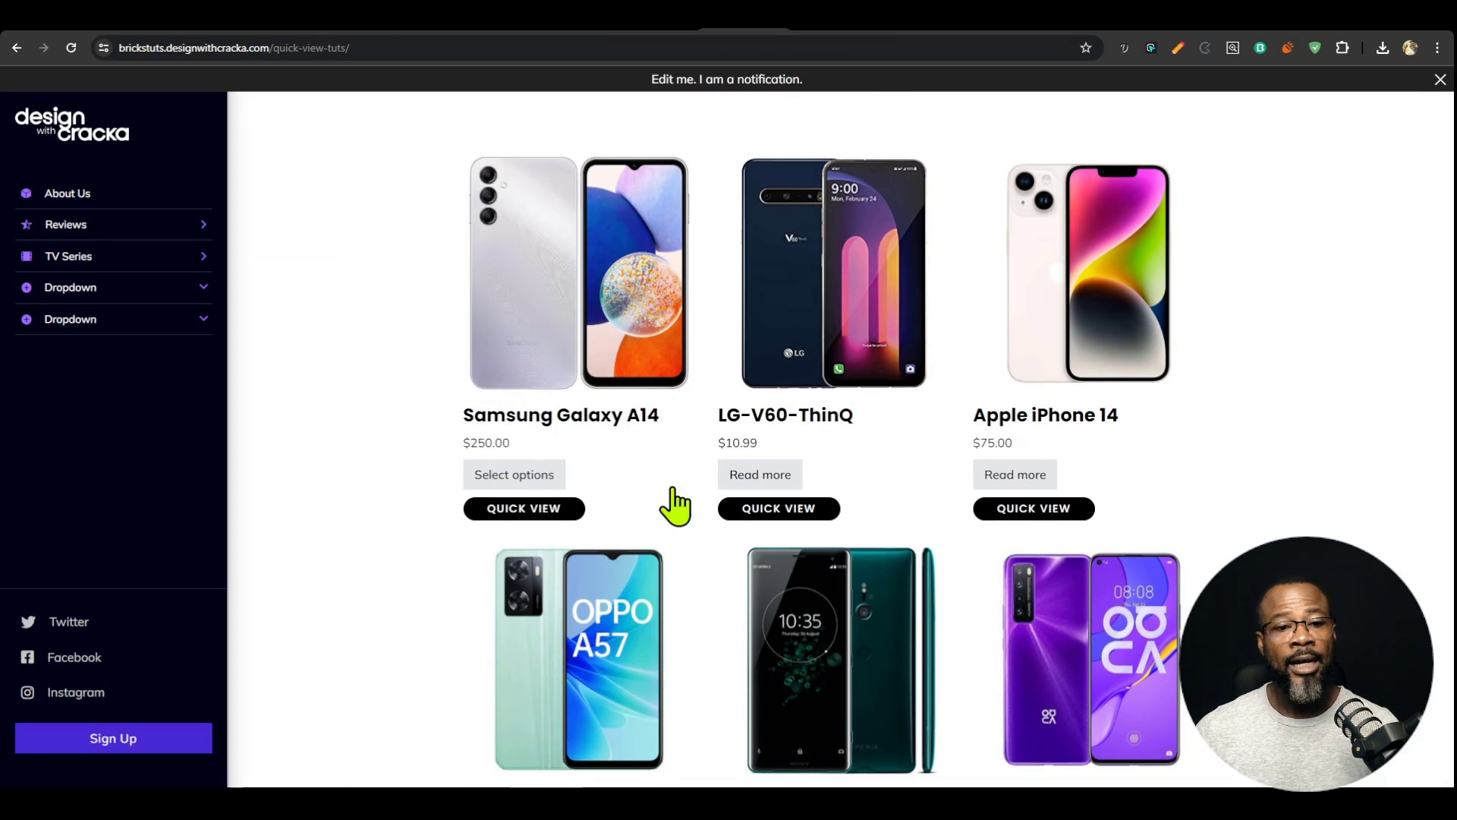
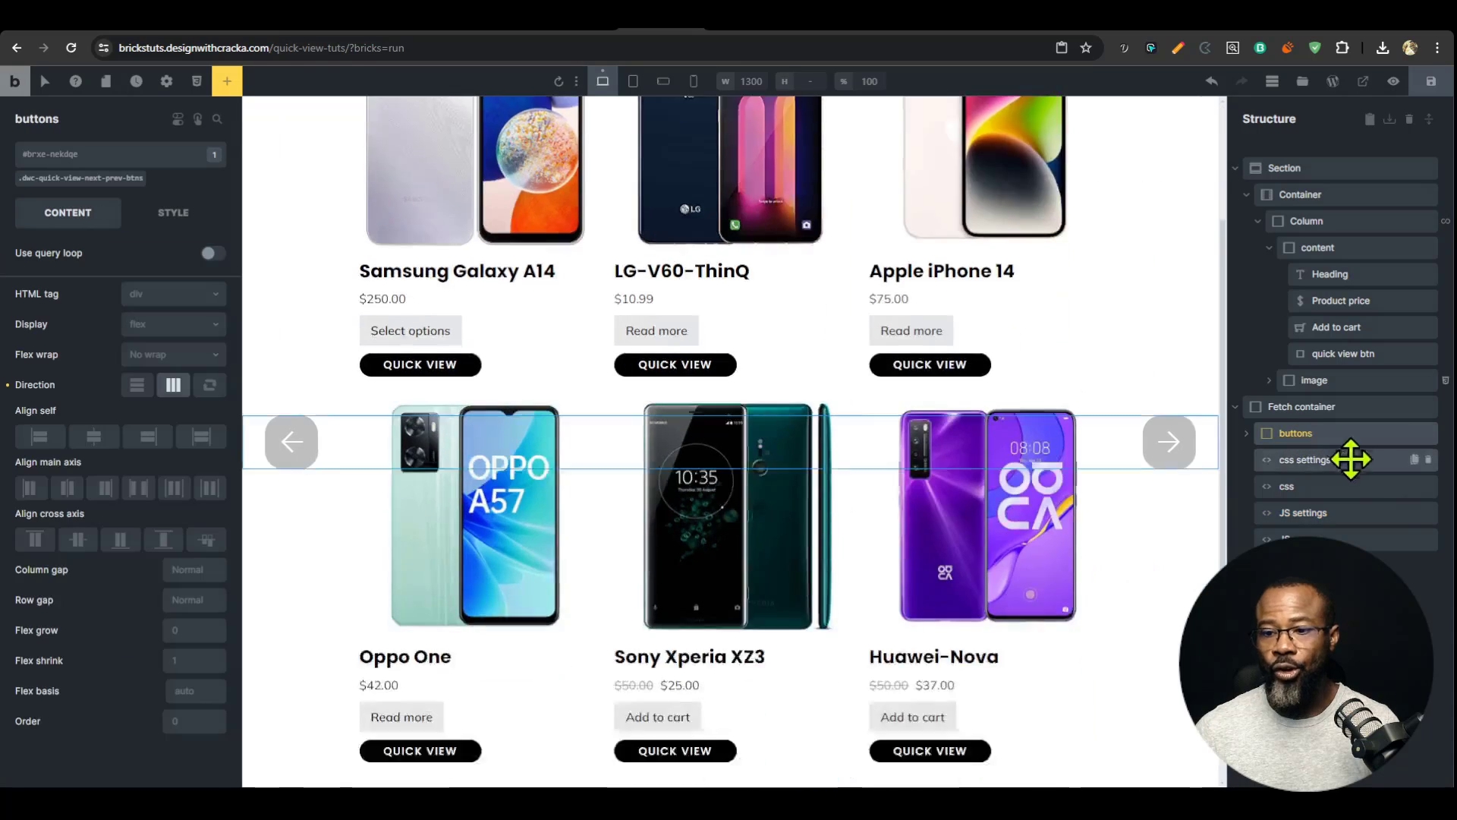
# Step: Add a Product gallery element inside the Fetch container, above the buttons block, and save the page
pyautogui.click(1295, 414)
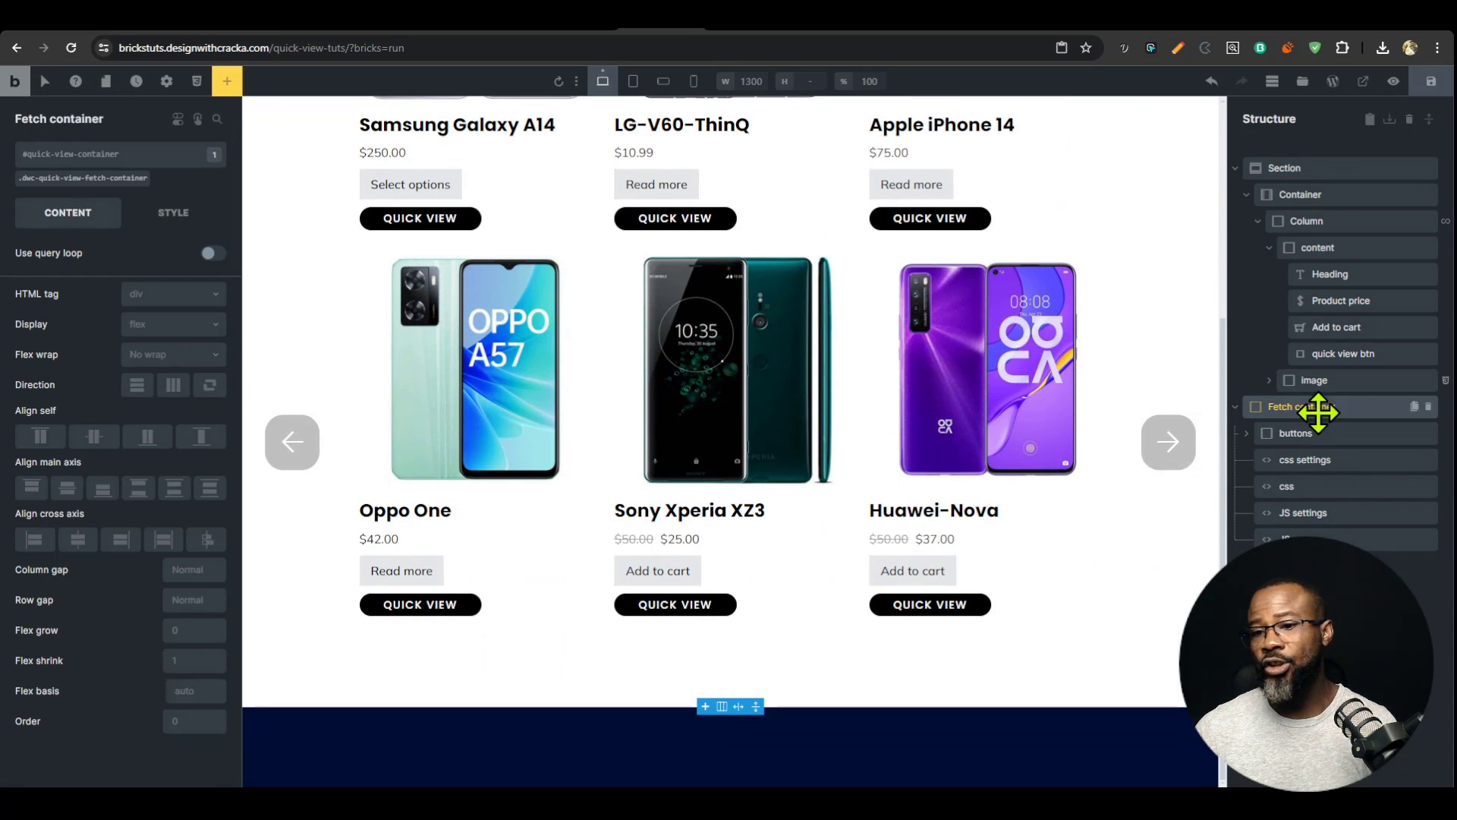
pyautogui.click(227, 83)
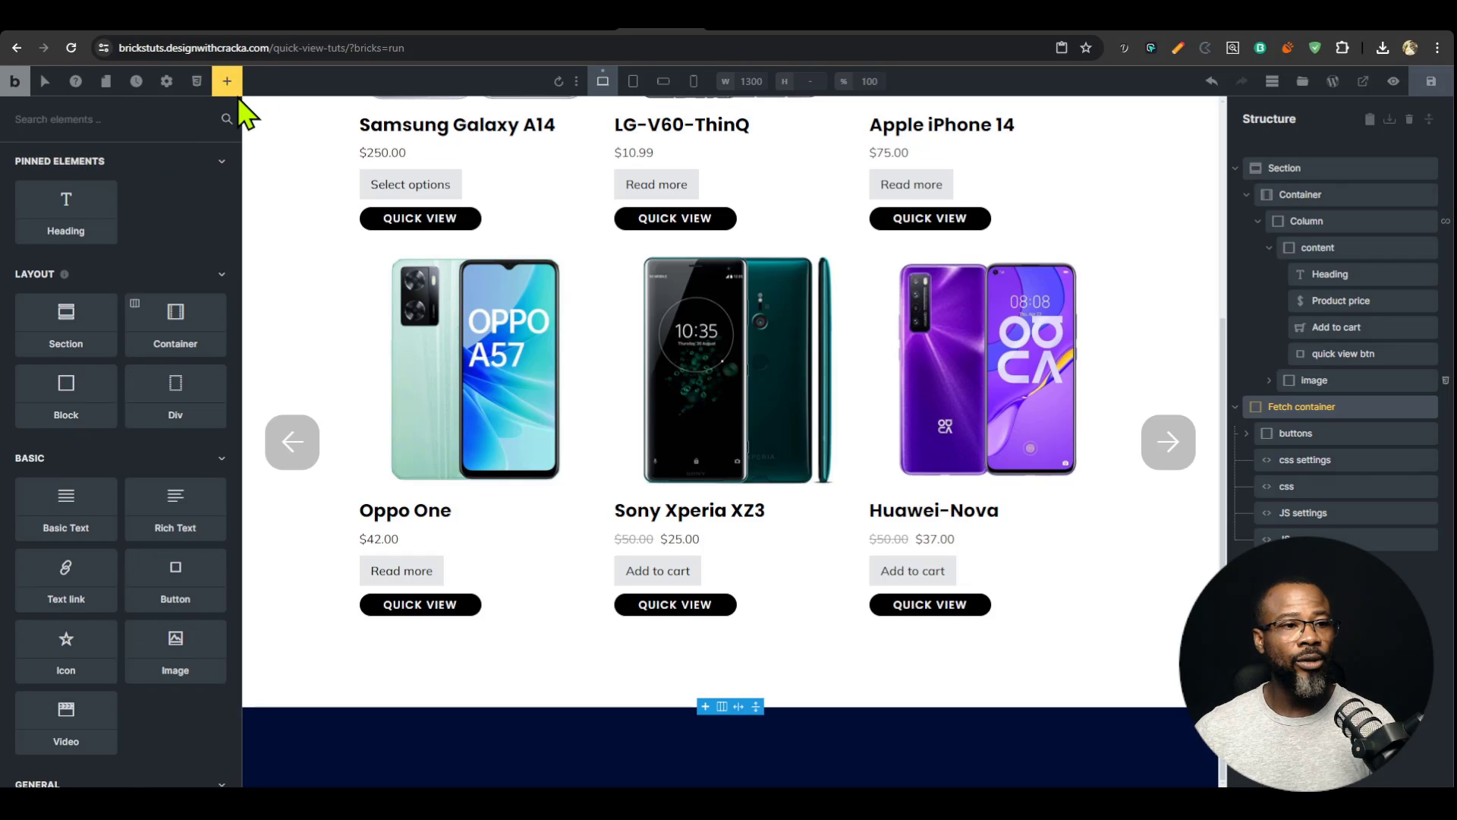
pyautogui.write('ga')
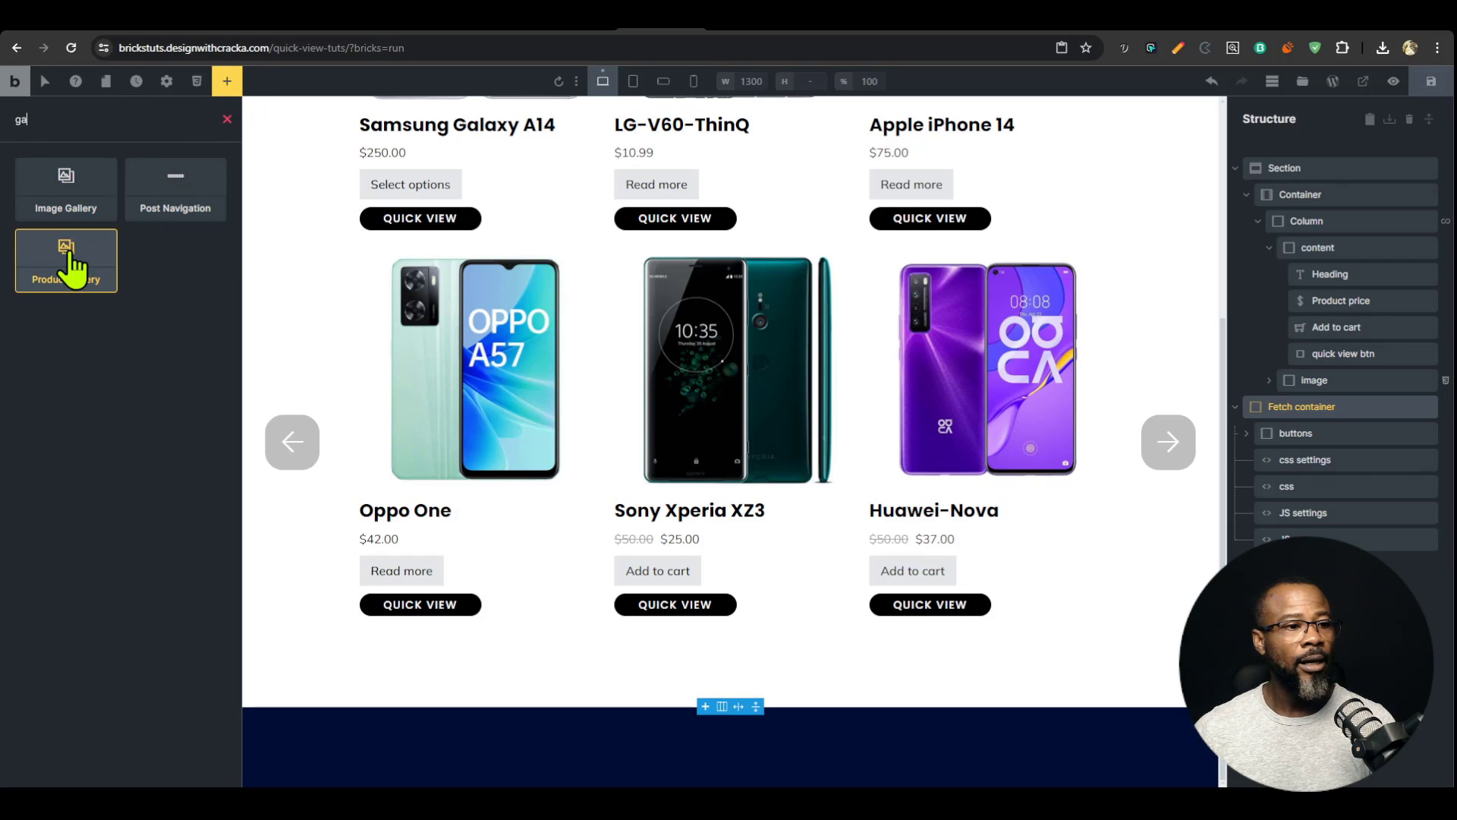
pyautogui.moveTo(69, 266); pyautogui.dragTo(1305, 422)
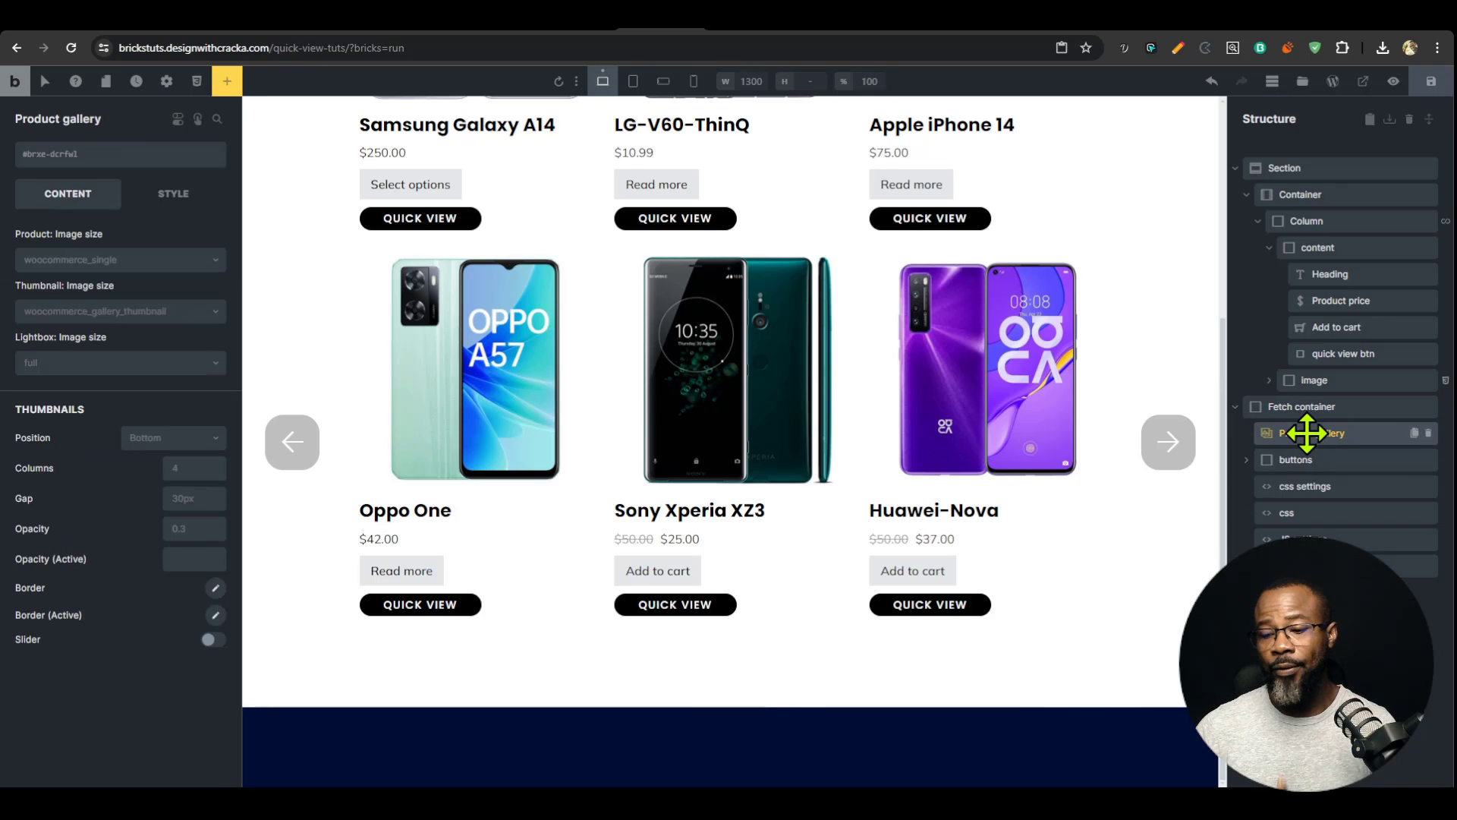
pyautogui.click(1307, 431)
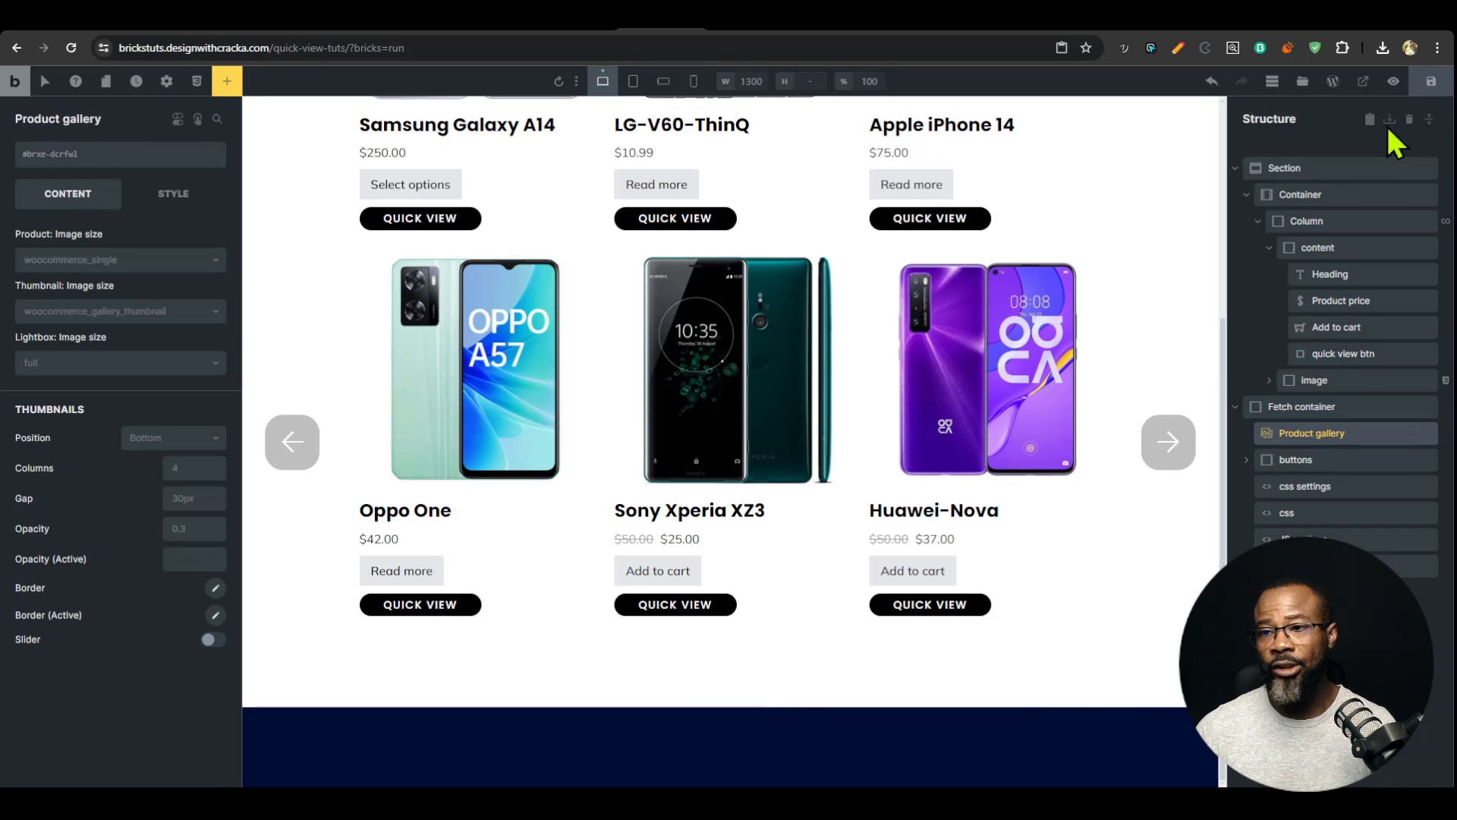
pyautogui.click(1430, 83)
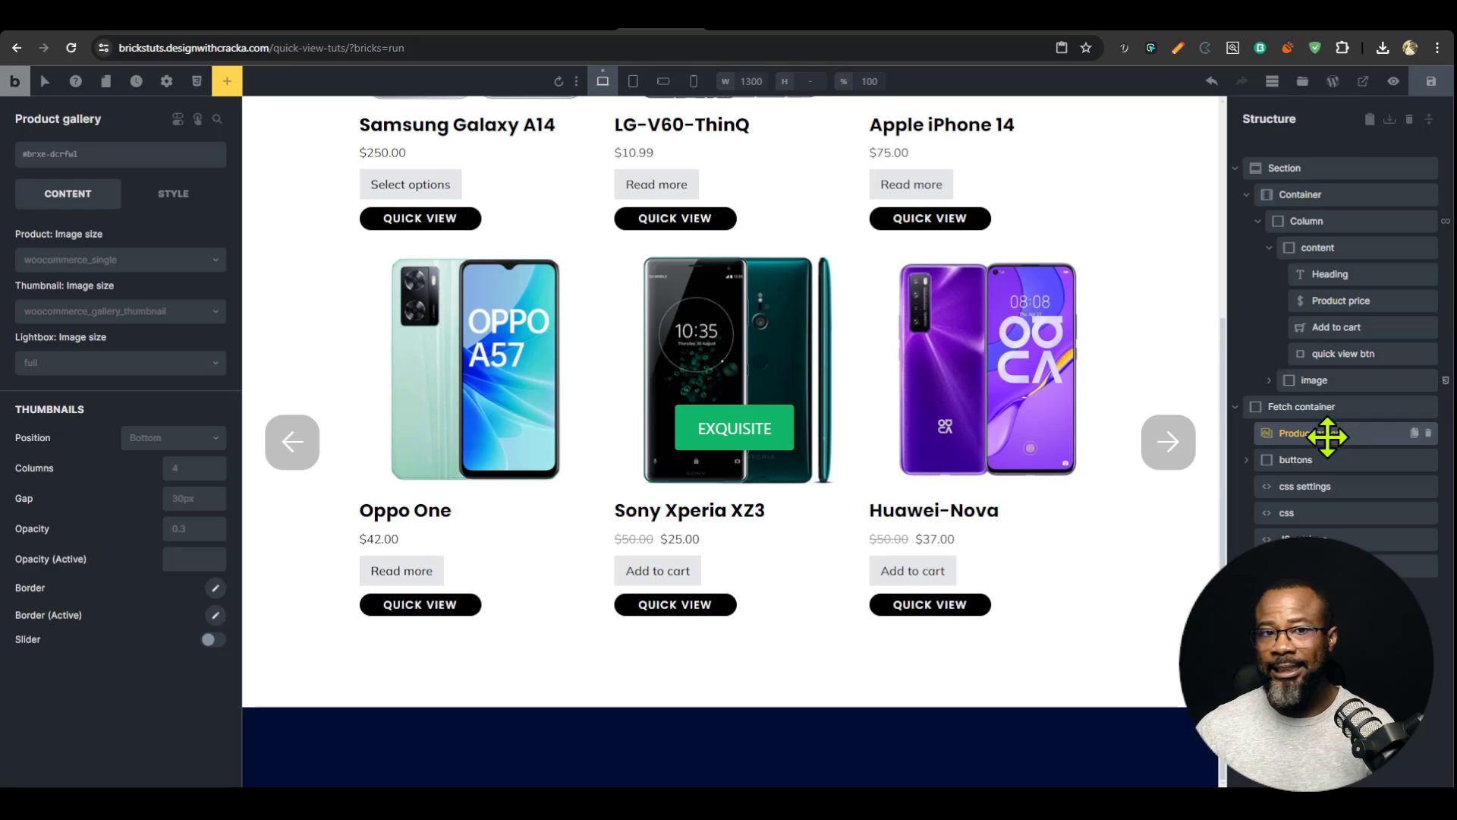
# Step: On the quick-view-tuts front end at desktop size, check the Samsung Galaxy A14 quick view by switching its gallery thumbnails
pyautogui.hotkey('ctrl', 'Tab')
pyautogui.scroll(-5, 861, 456)
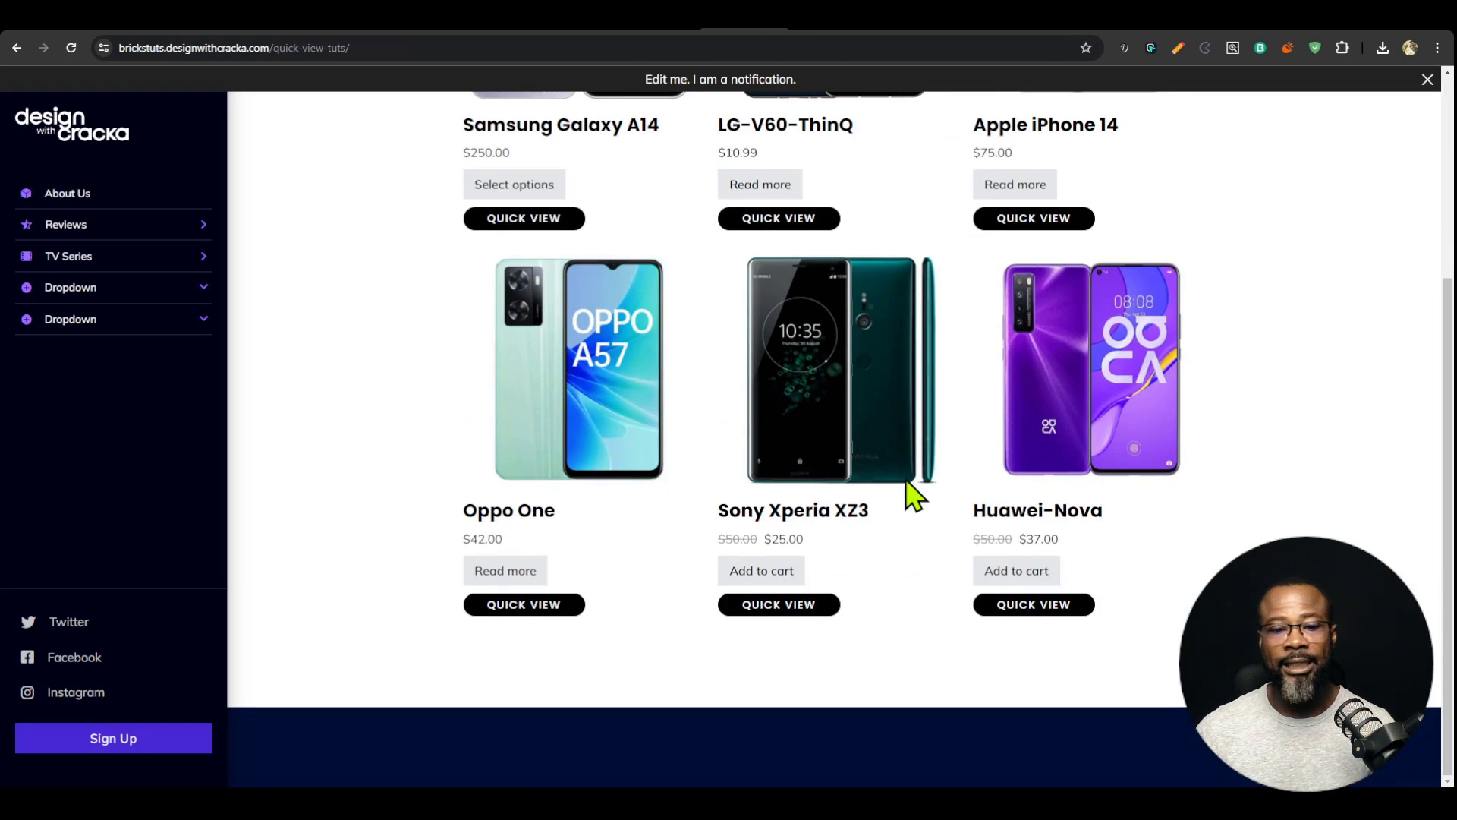
pyautogui.scroll(4, 919, 486)
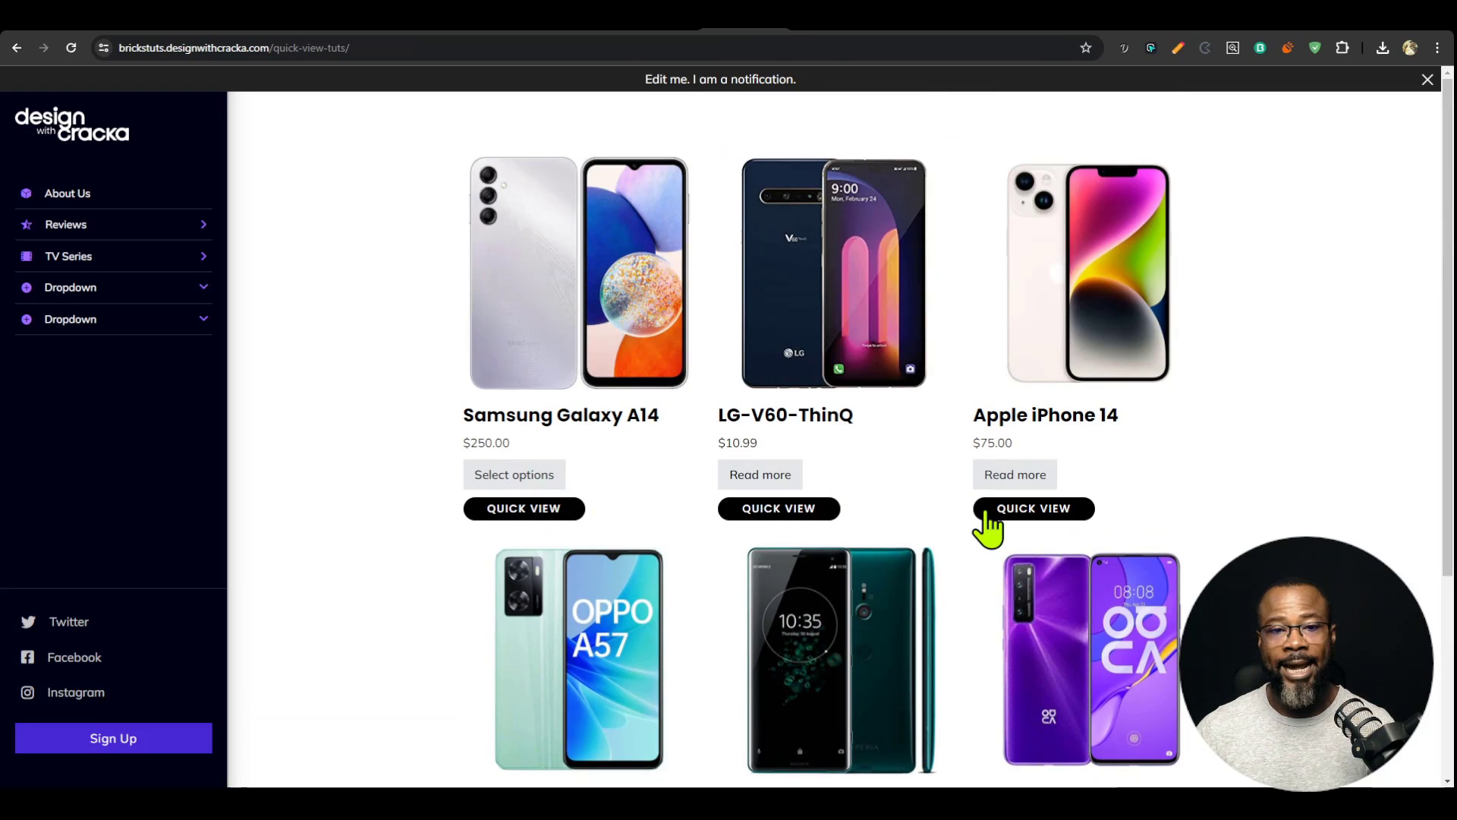
pyautogui.hotkey('ctrl', 'shift', 'i')
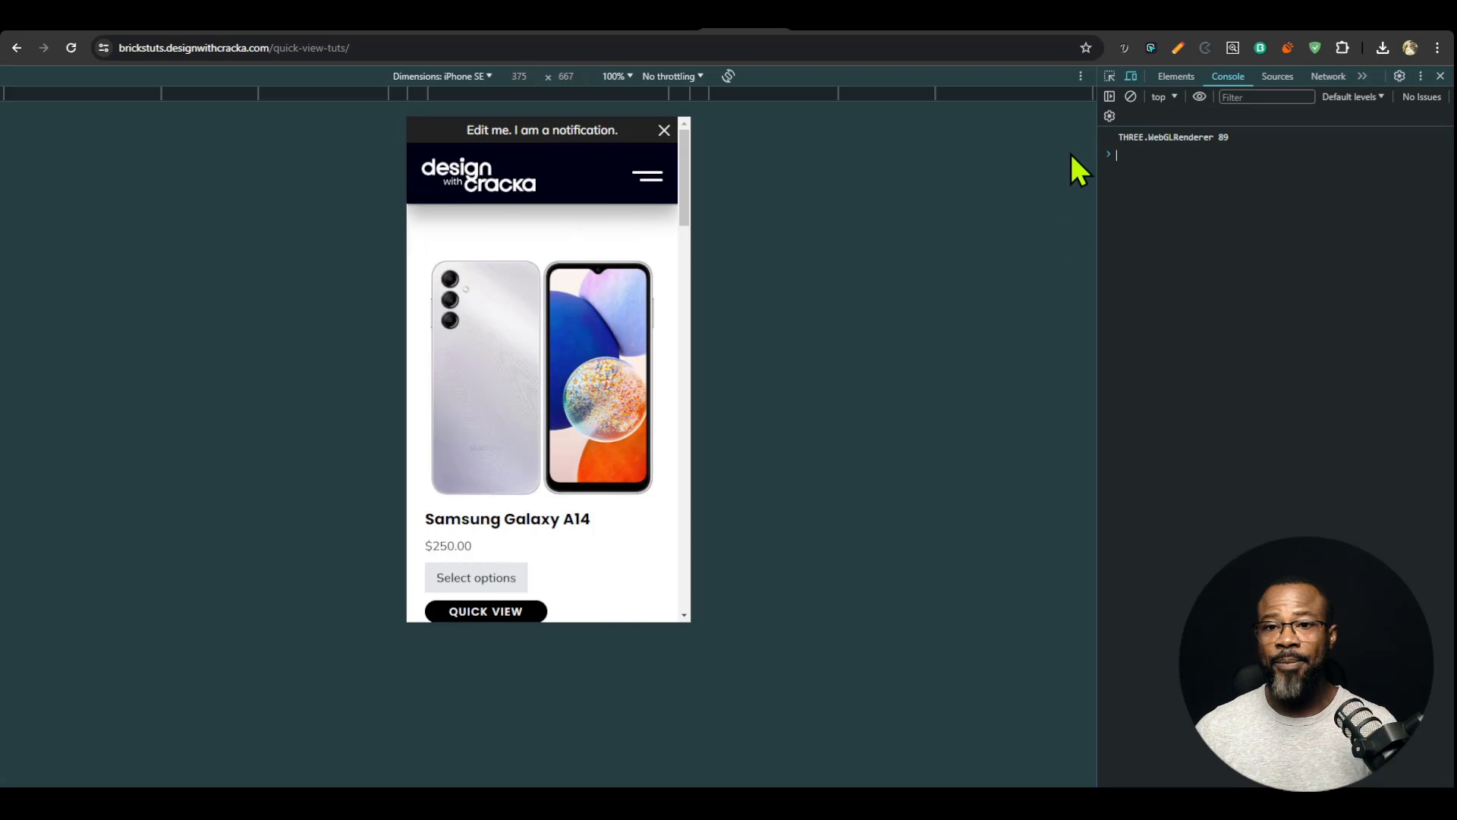
pyautogui.click(1136, 75)
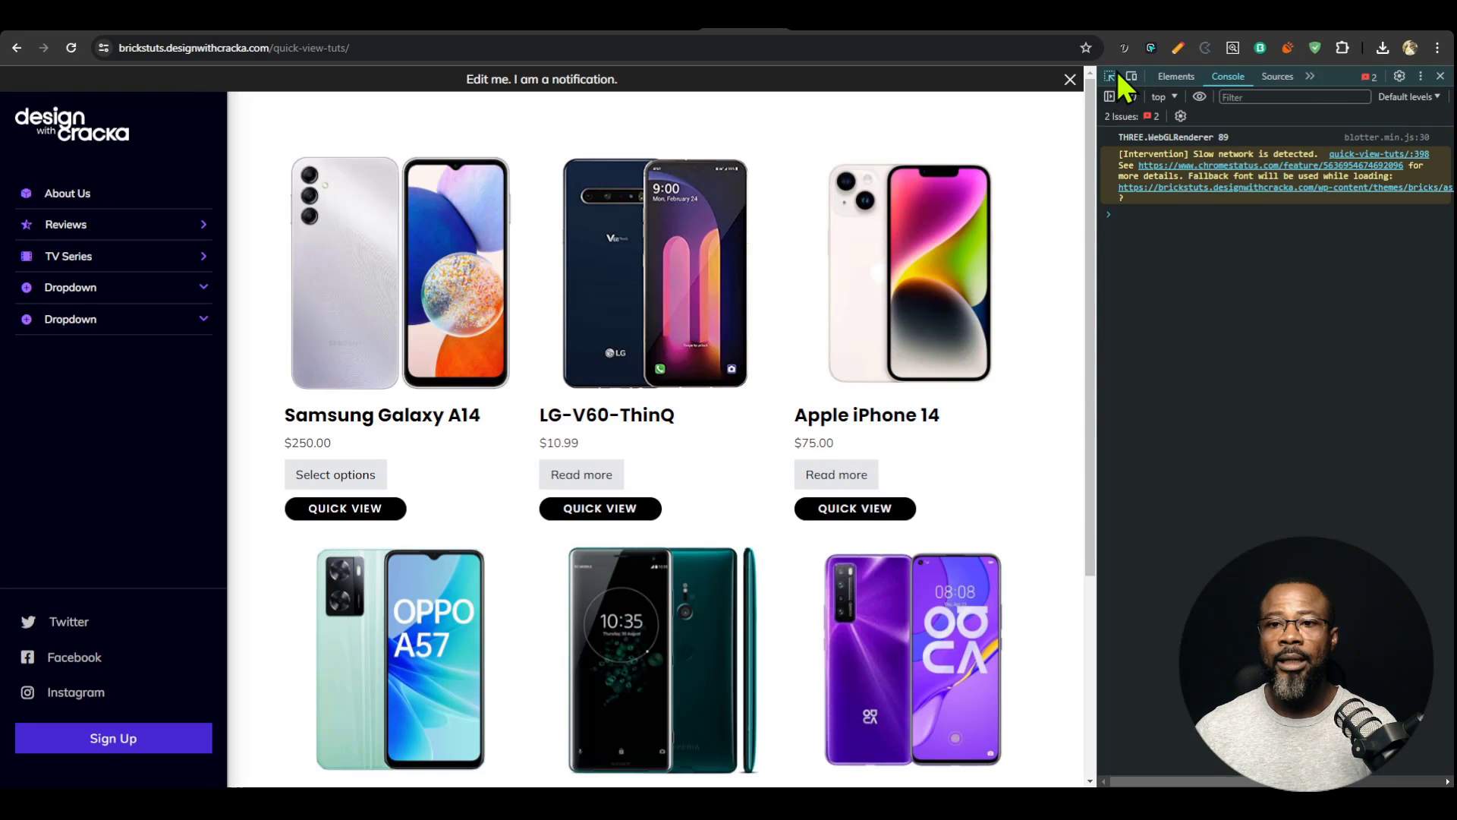
pyautogui.click(384, 523)
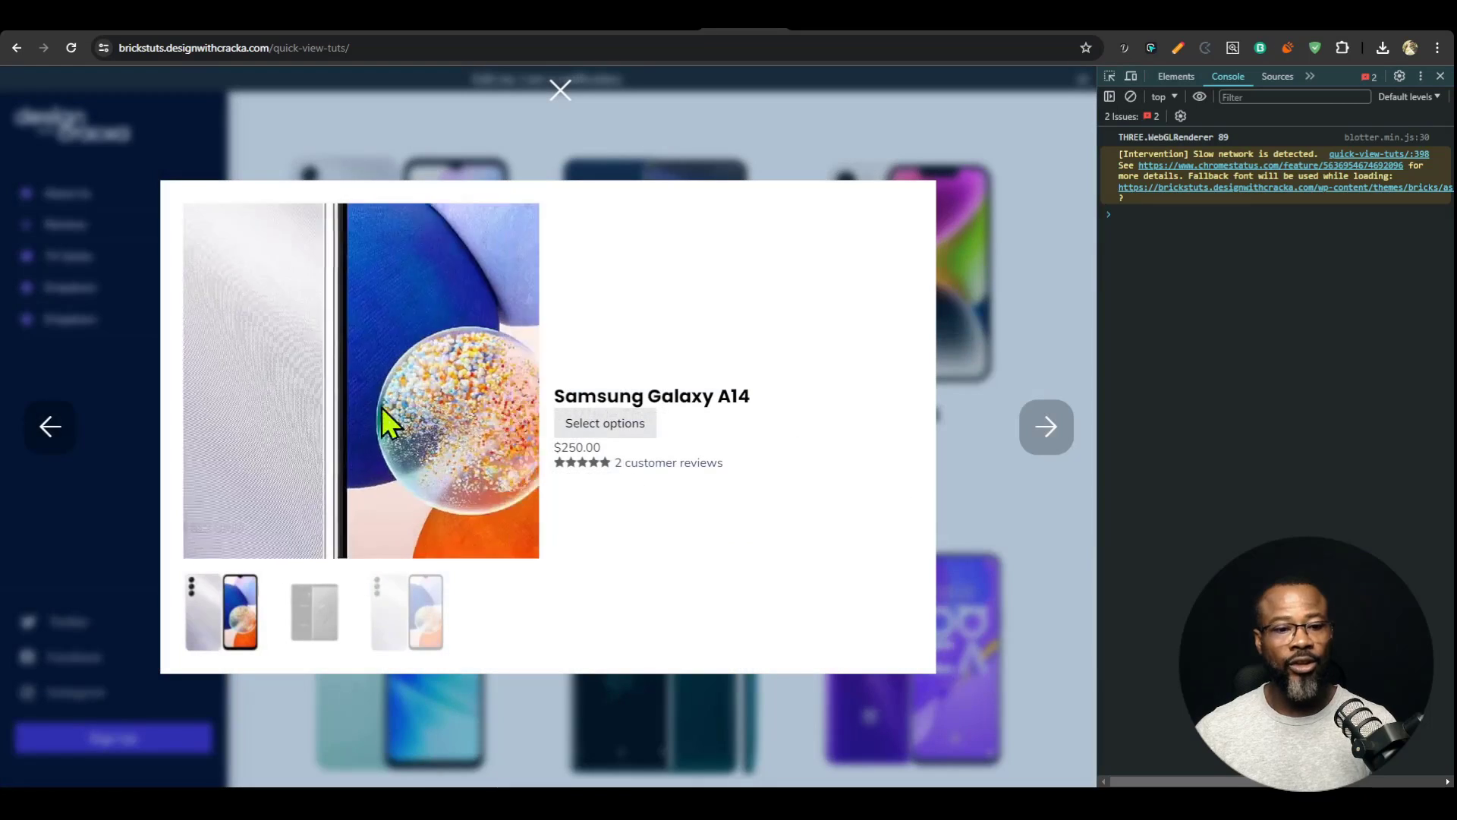
pyautogui.click(413, 646)
pyautogui.click(311, 634)
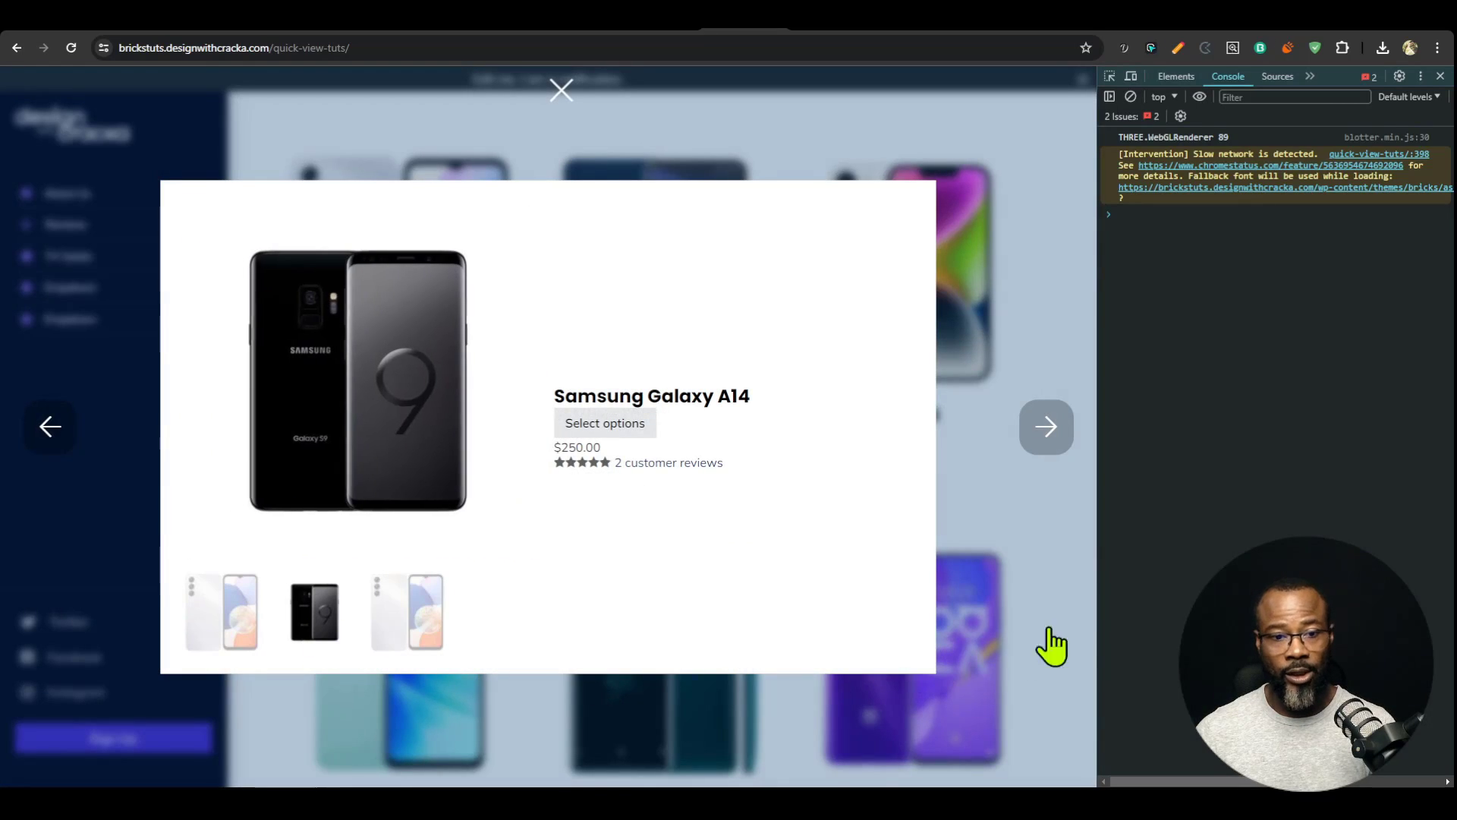
# Step: Advance the quick view to Apple iPhone 14 and switch between its gallery thumbnails
pyautogui.click(1051, 426)
pyautogui.click(1055, 425)
pyautogui.click(325, 635)
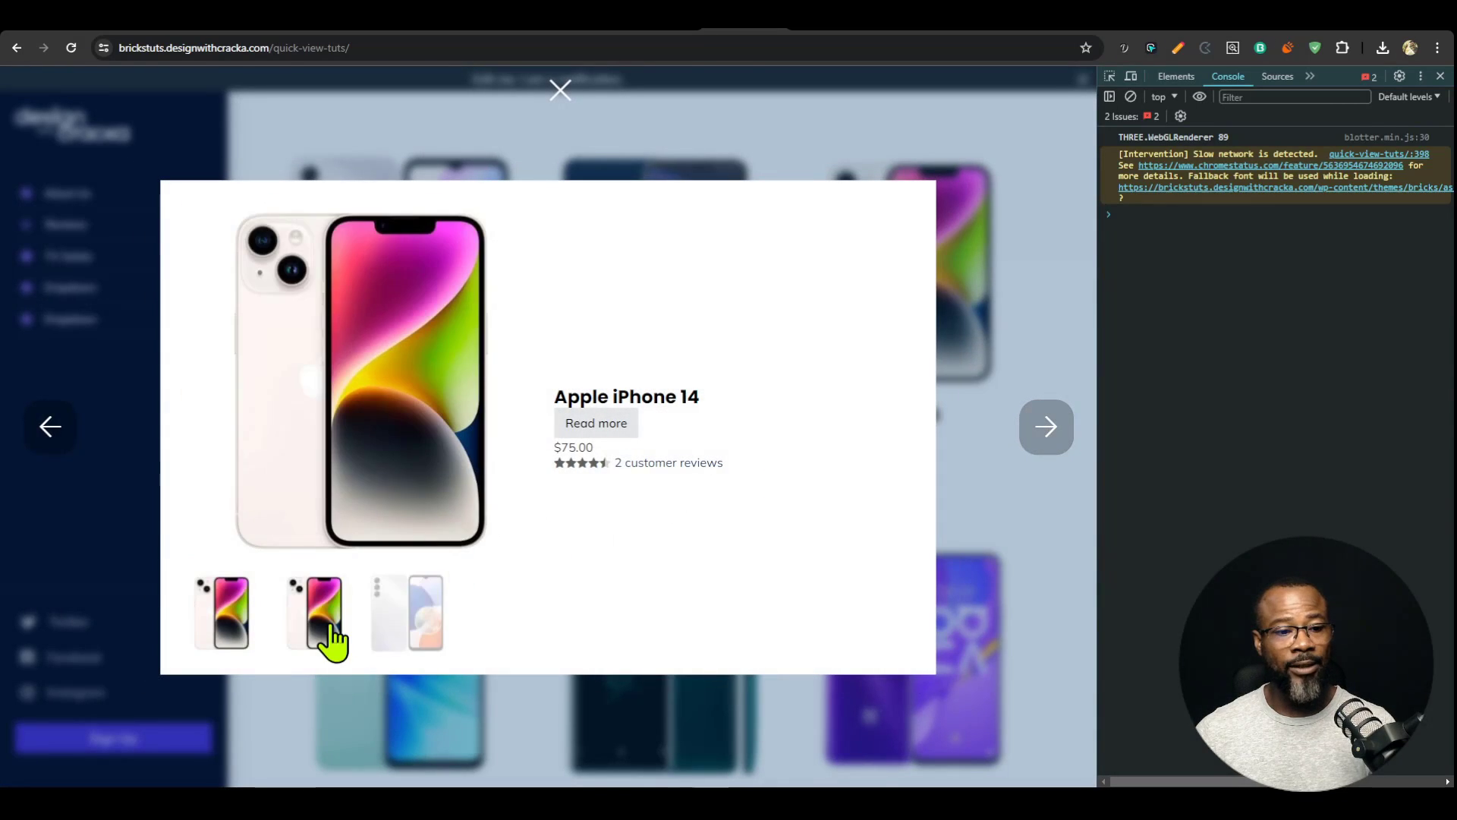
pyautogui.click(385, 634)
pyautogui.click(318, 635)
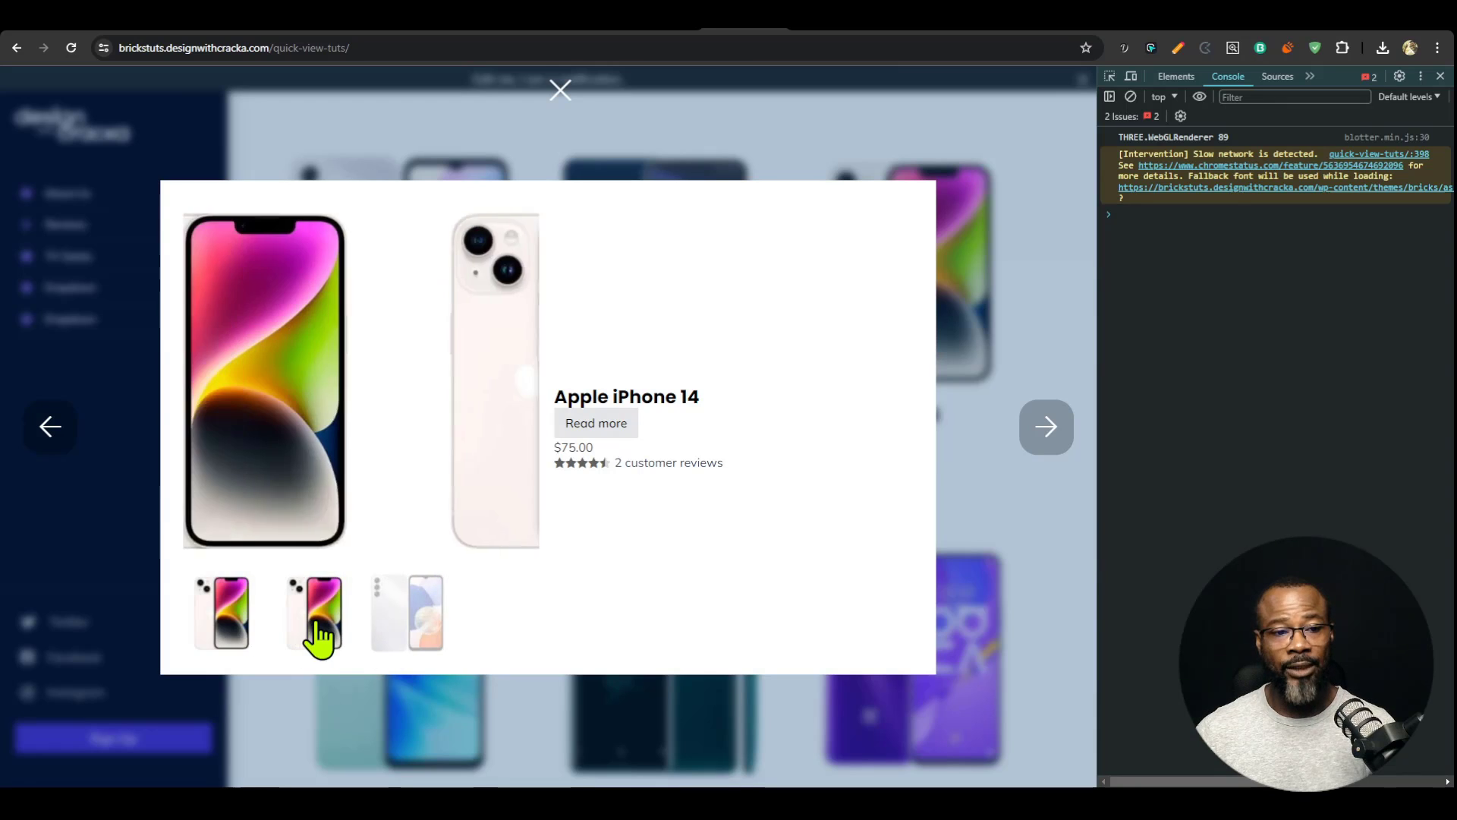
pyautogui.click(419, 647)
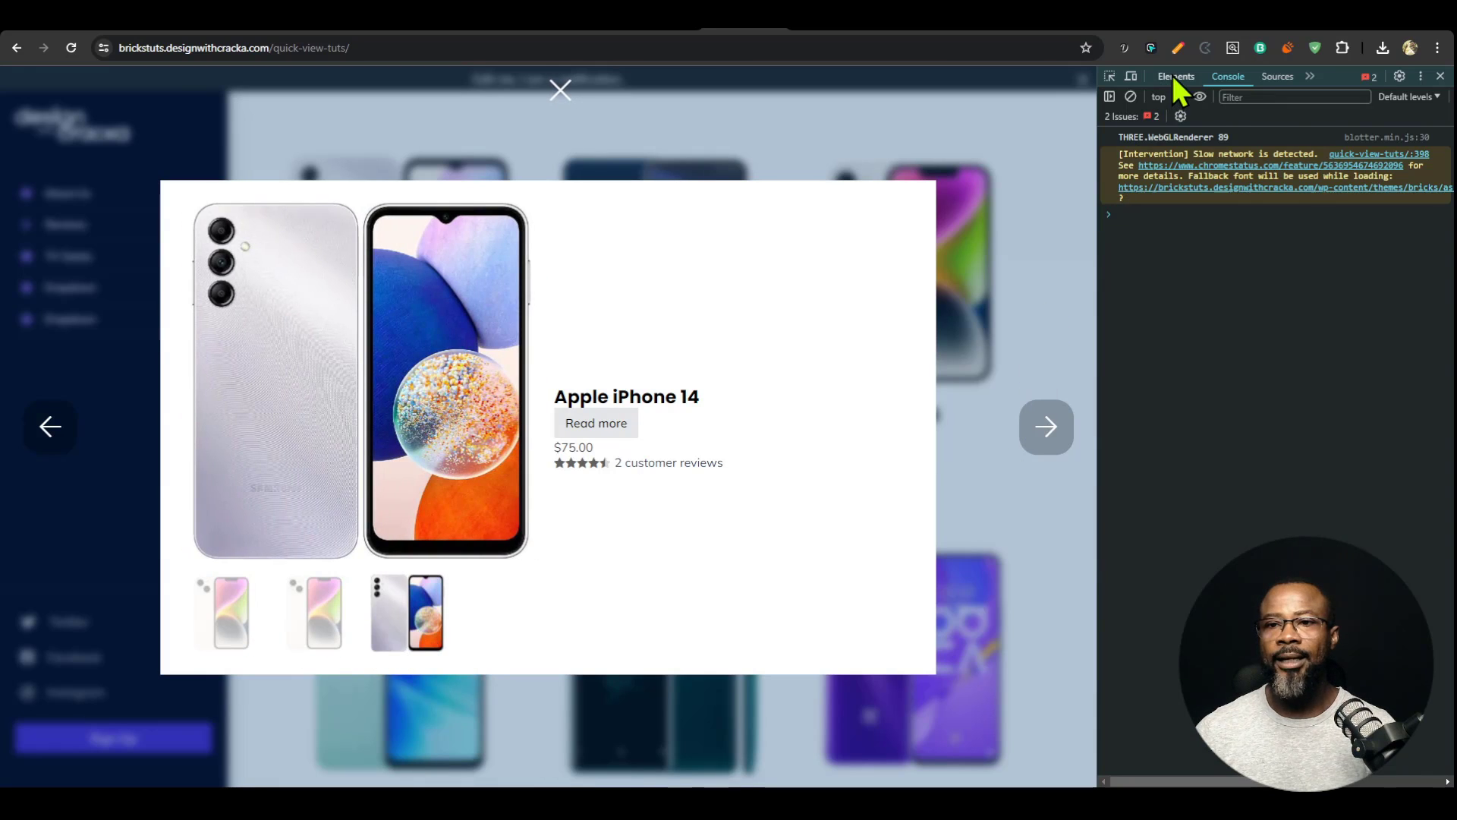
# Step: Inspect the quick-view-container div and its nested dwc-quick-view-next-prev-btns div in the page markup
pyautogui.click(1176, 76)
pyautogui.click(1109, 76)
pyautogui.click(1031, 150)
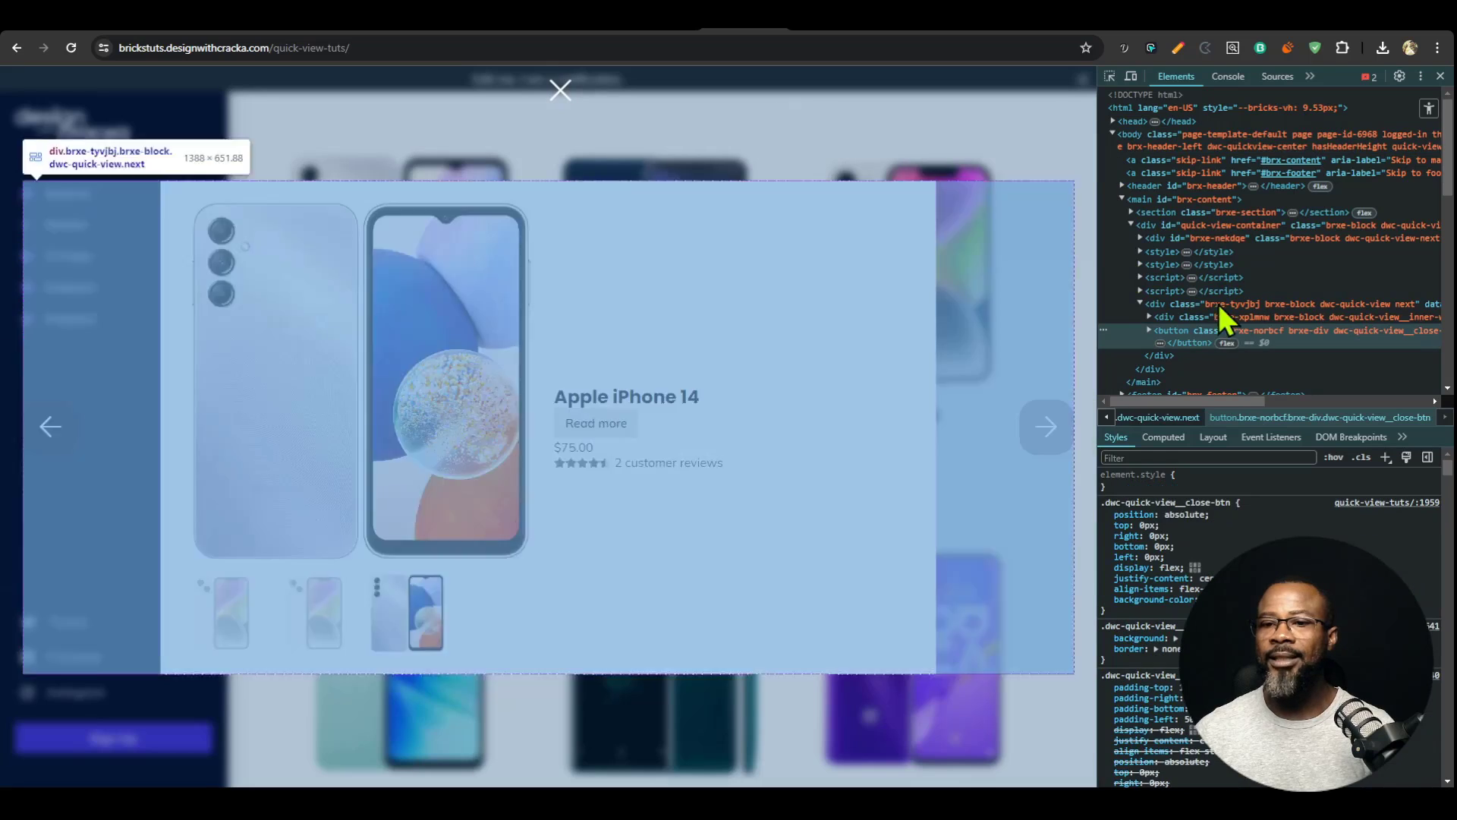
pyautogui.click(1277, 225)
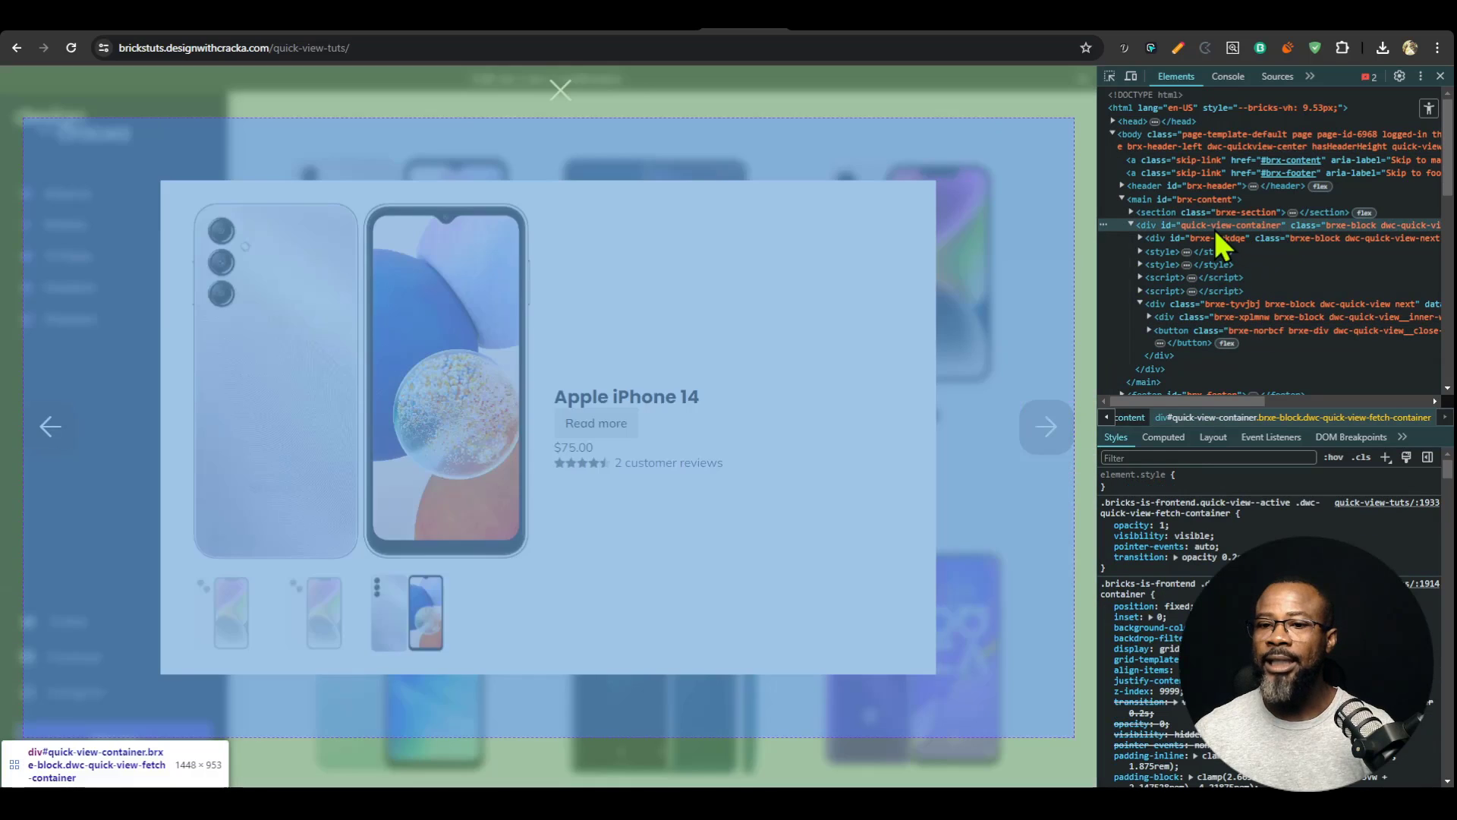
pyautogui.hscroll(3, 1278, 276)
pyautogui.hscroll(-3, 1281, 244)
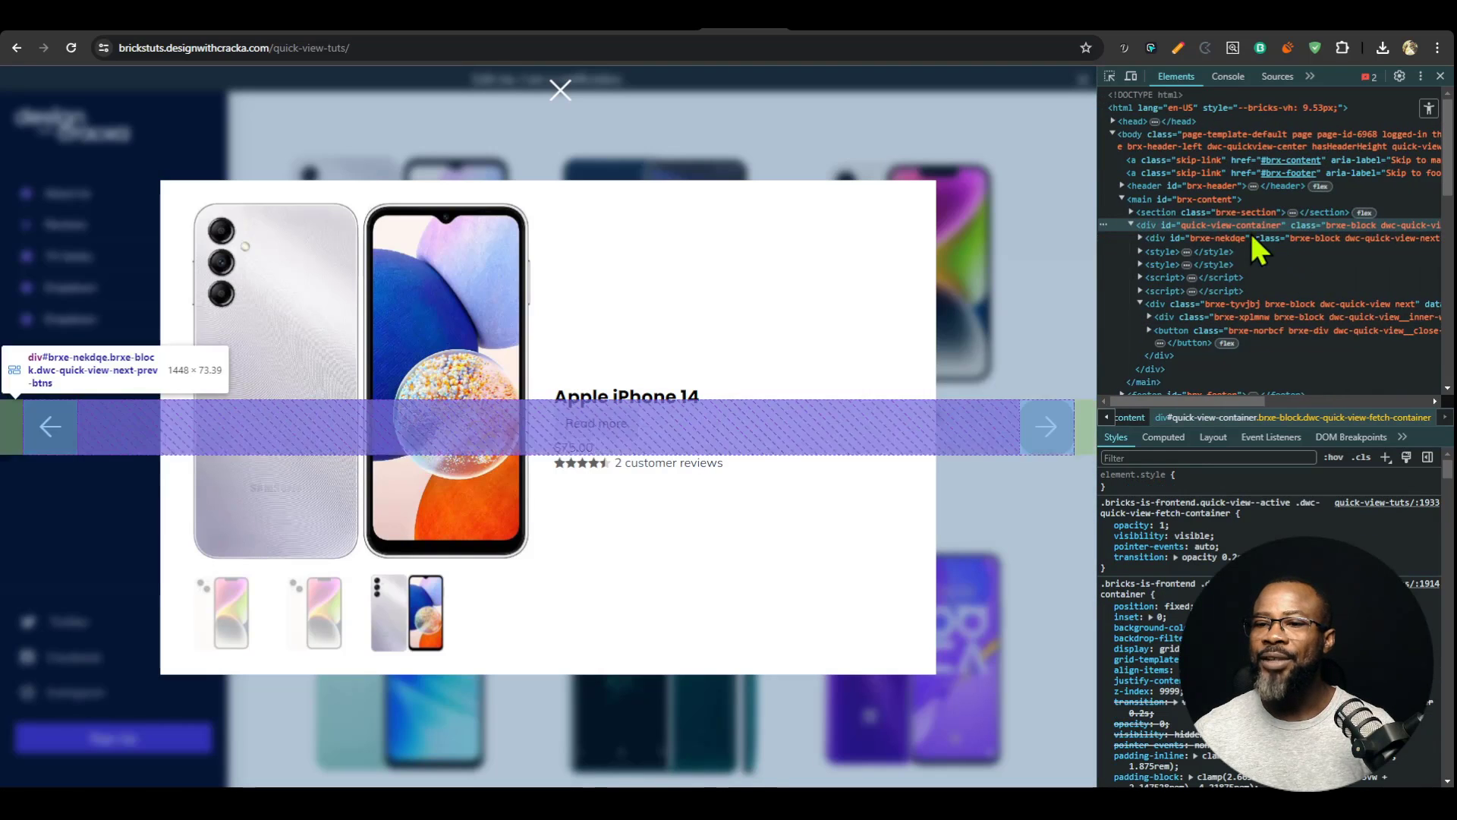
pyautogui.click(1173, 240)
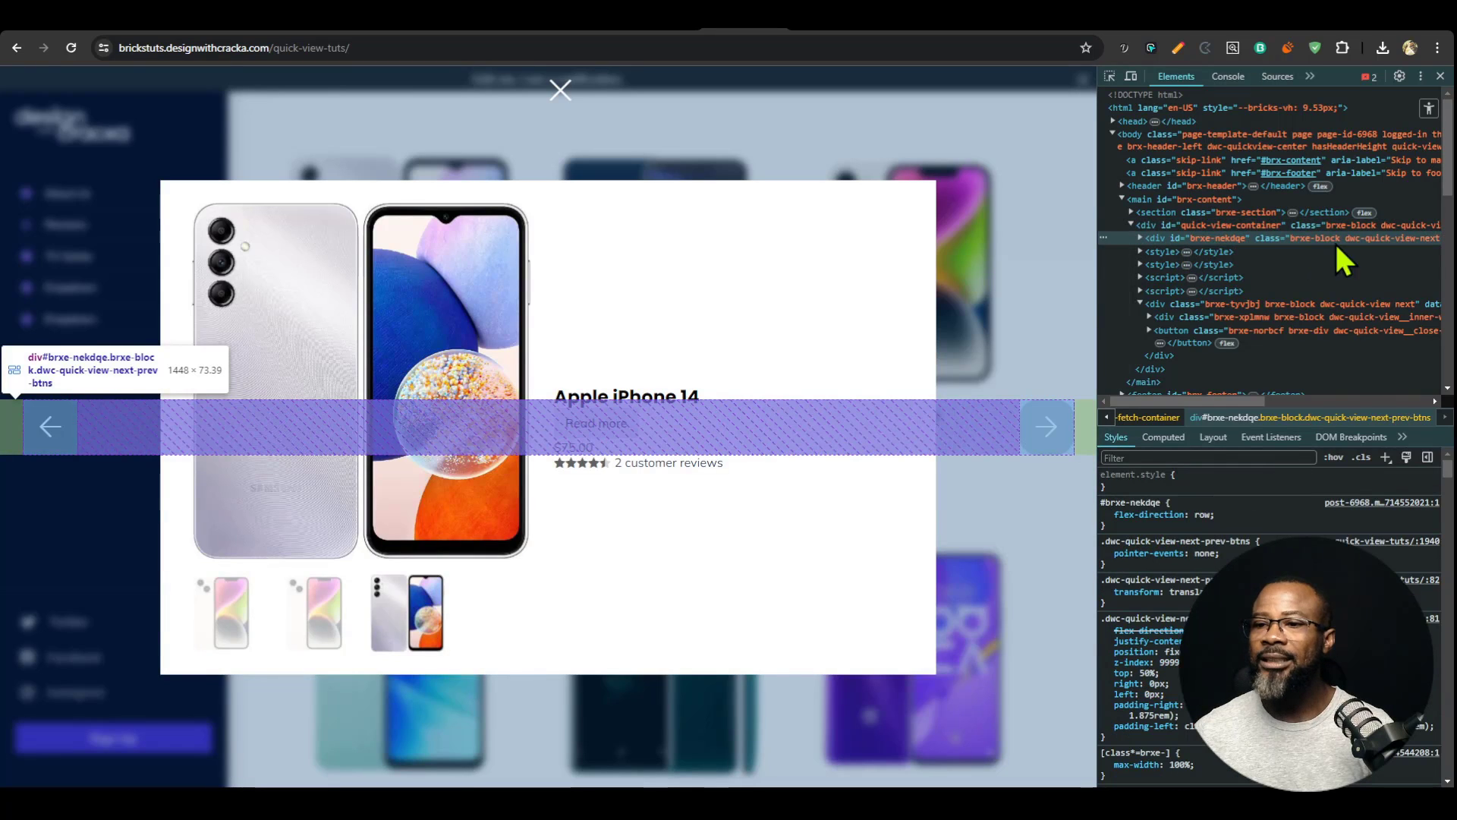
# Step: Return to the builder, review the buttons block and Product gallery in the Fetch container, and open the JS settings element
pyautogui.click(706, 35)
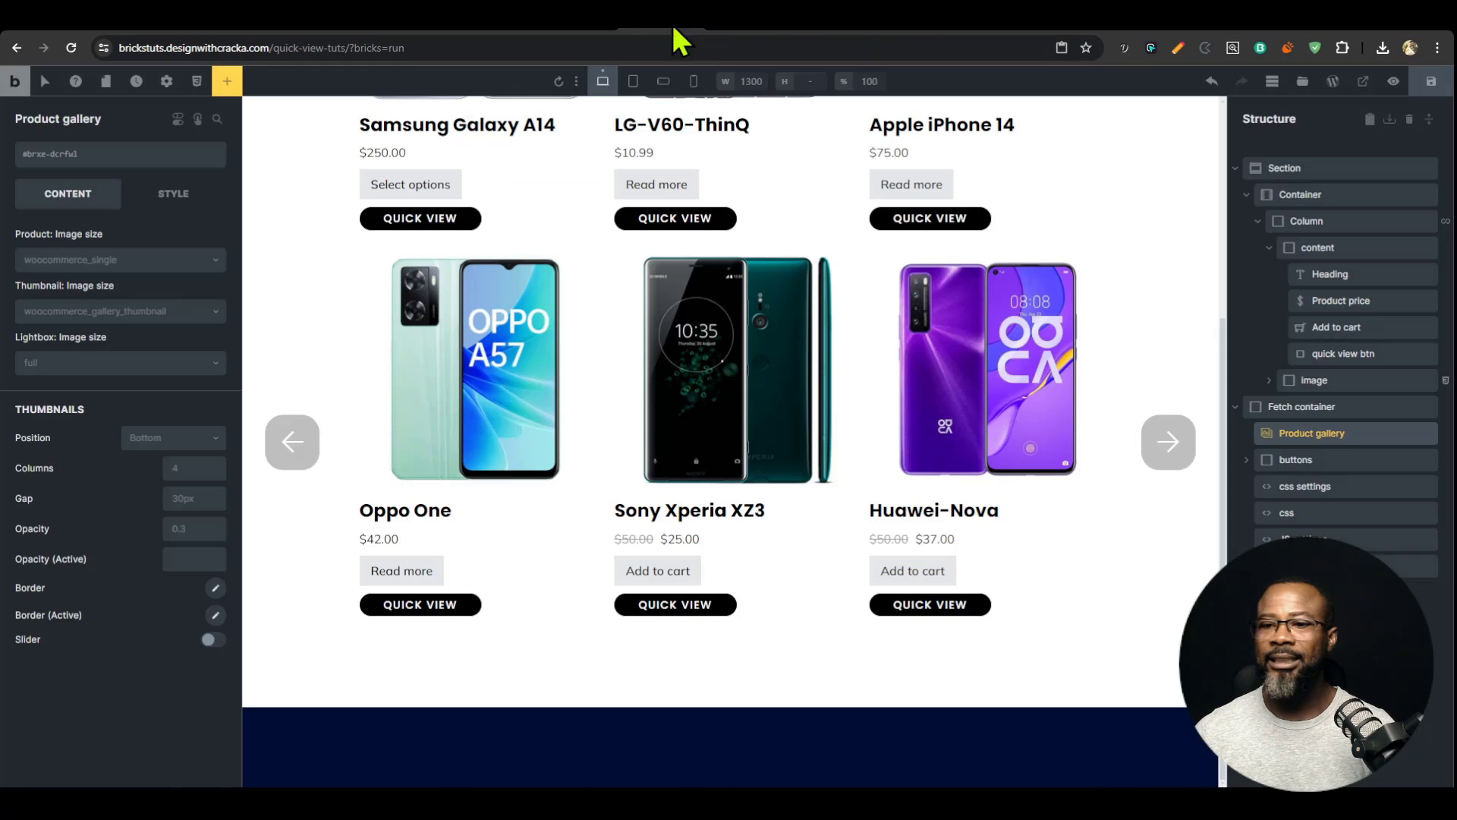
pyautogui.click(1298, 461)
pyautogui.click(1316, 435)
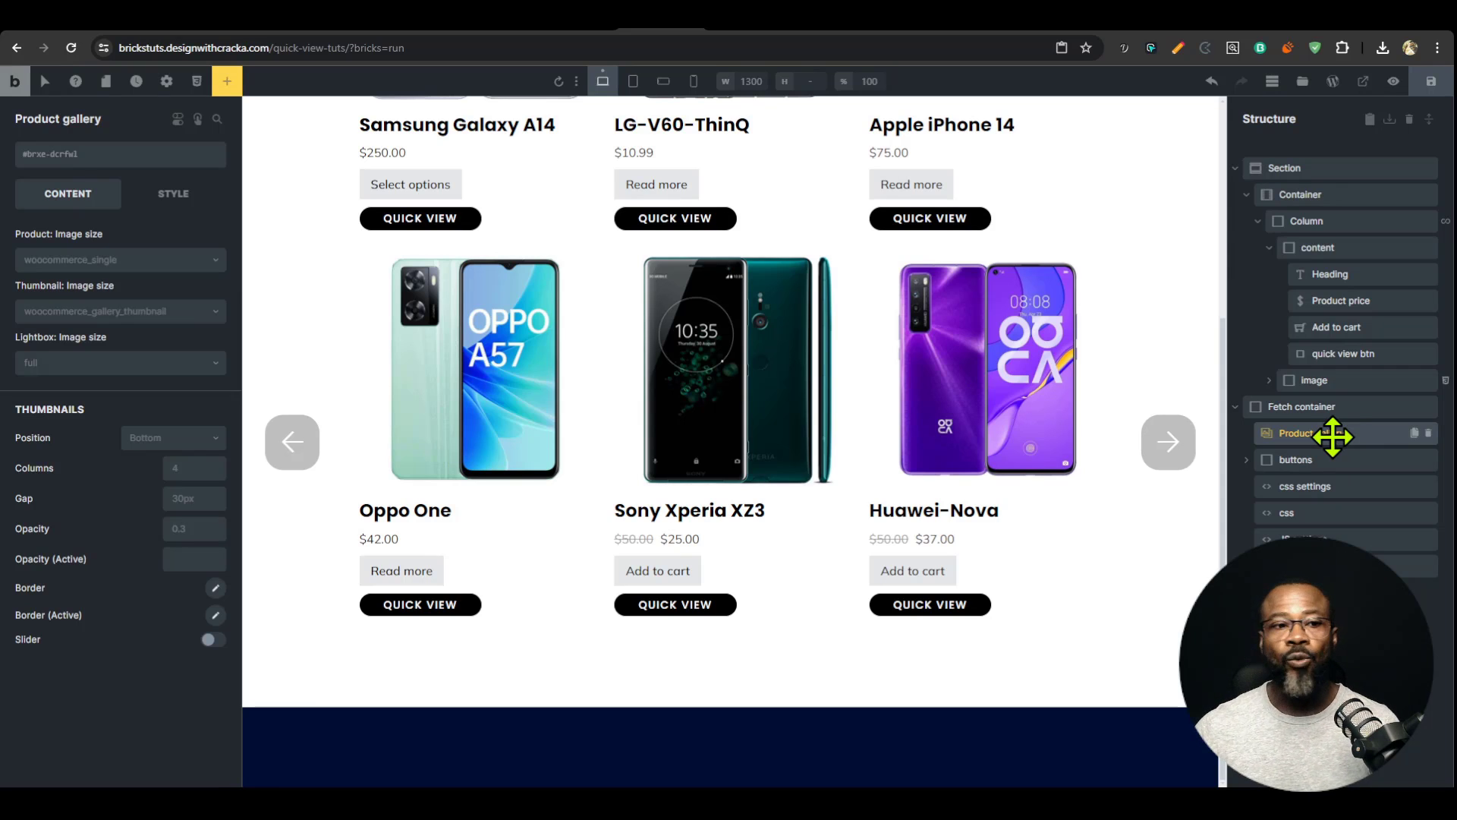
pyautogui.click(1307, 538)
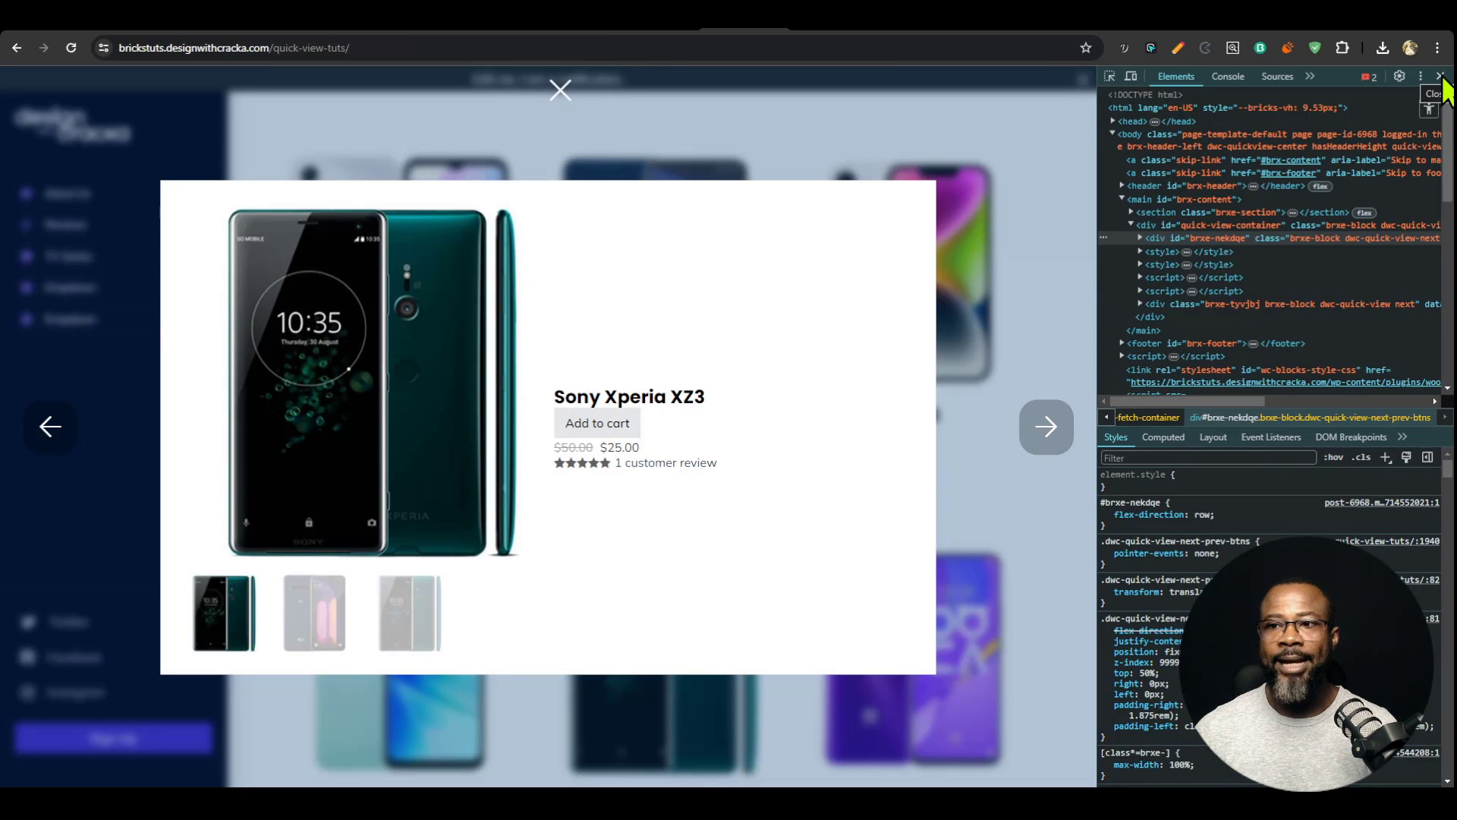
# Step: Close the developer tools and browse the quick view forward to Huawei-Nova and back
pyautogui.click(1441, 77)
pyautogui.click(1405, 441)
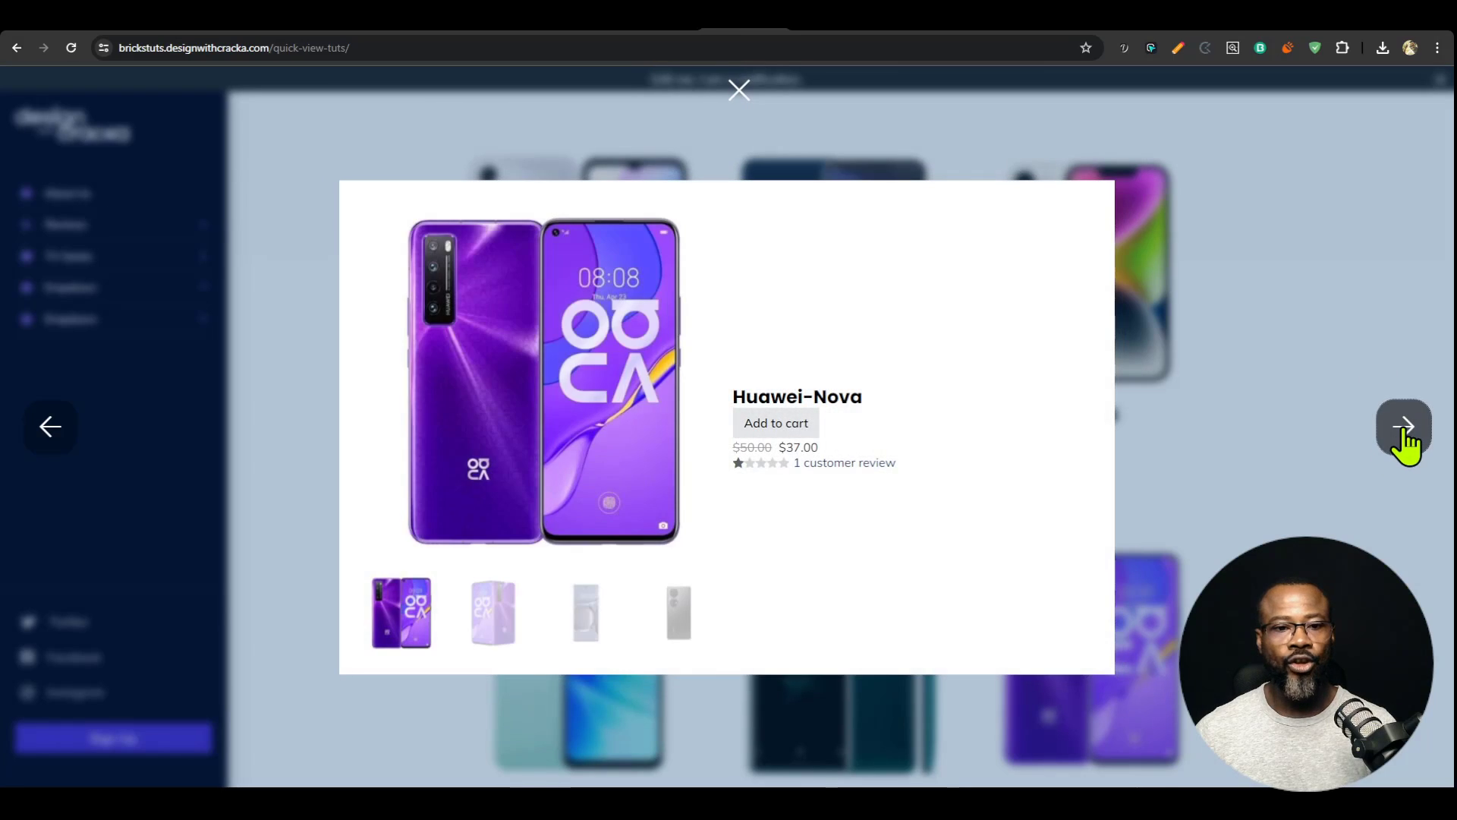
pyautogui.click(45, 437)
pyautogui.click(46, 436)
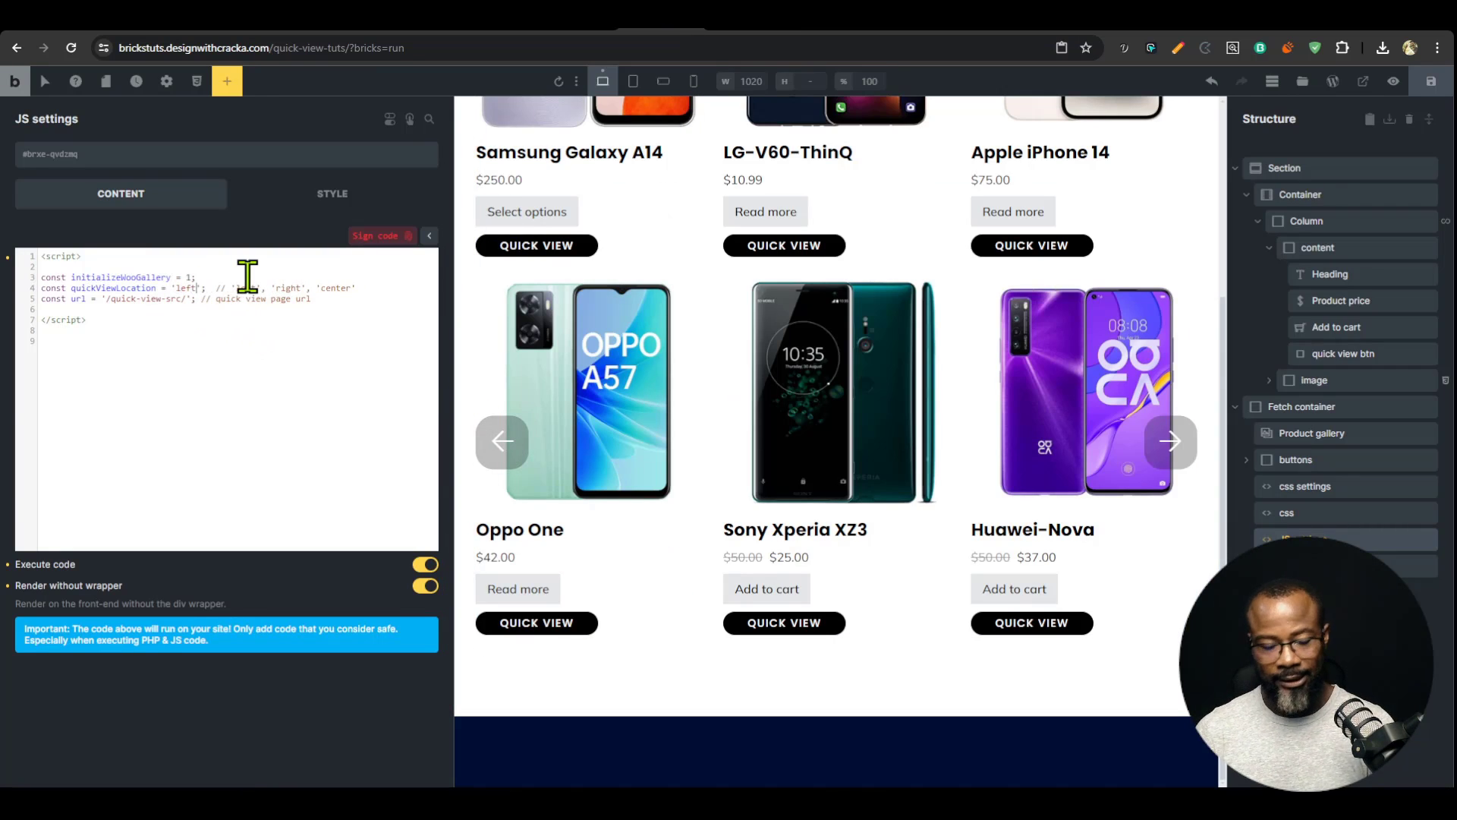
# Step: Set quickViewLocation to 'left' in the JS settings code, sign and save it, and check the Samsung Galaxy A14 and following quick views
pyautogui.click(372, 236)
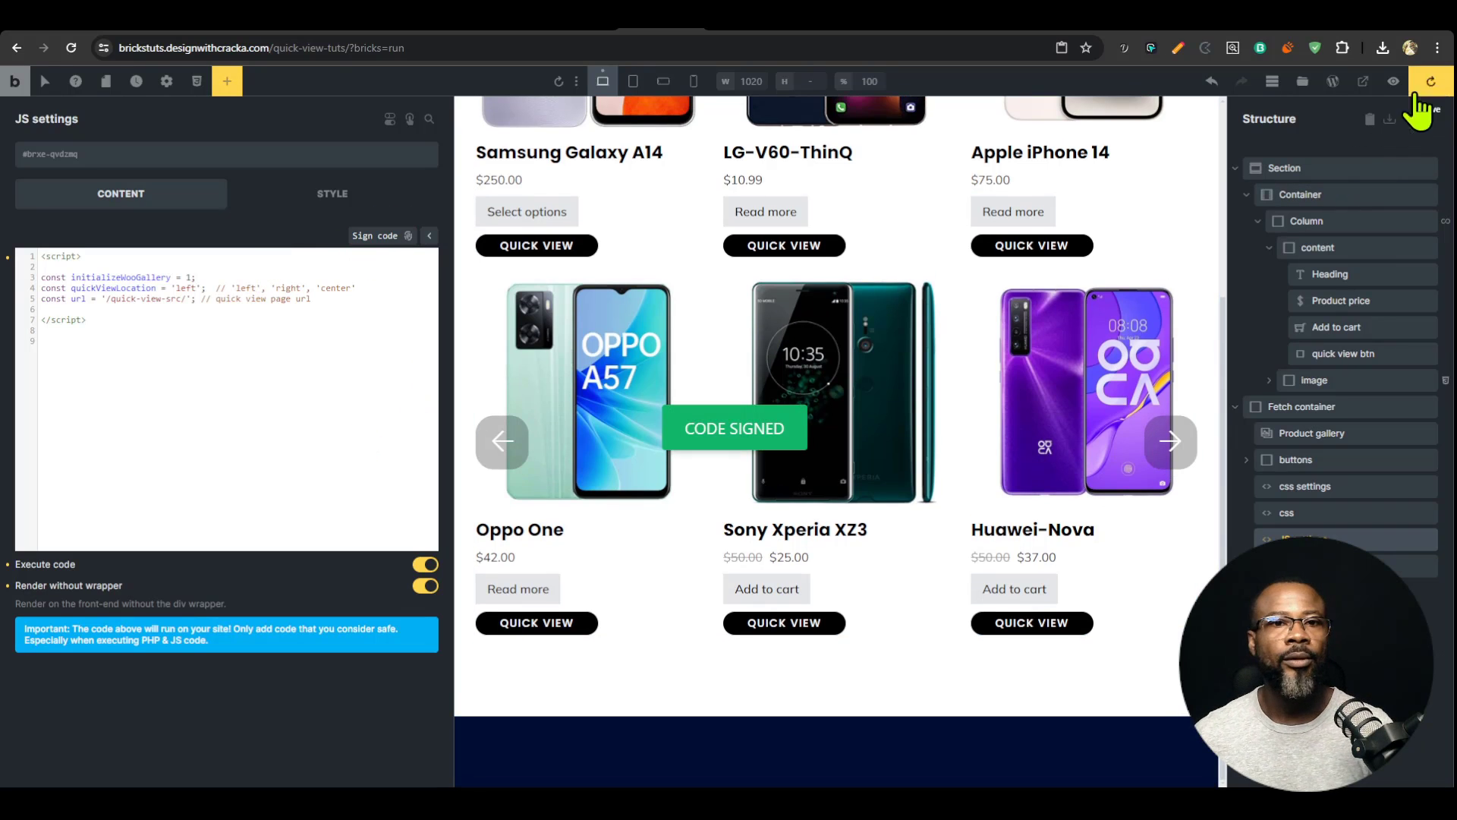
pyautogui.click(1417, 93)
pyautogui.click(759, 30)
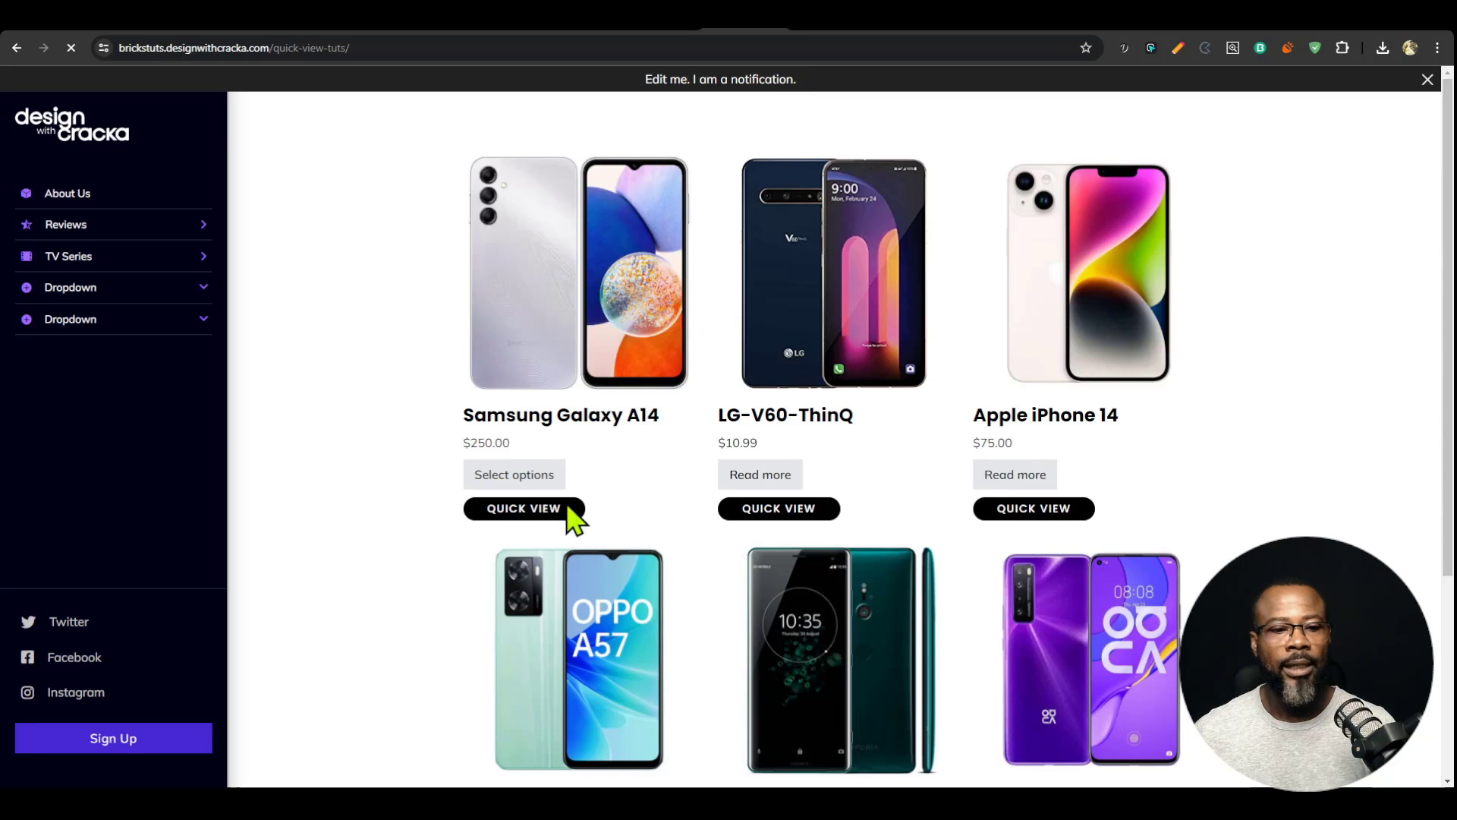
pyautogui.click(557, 510)
pyautogui.click(372, 752)
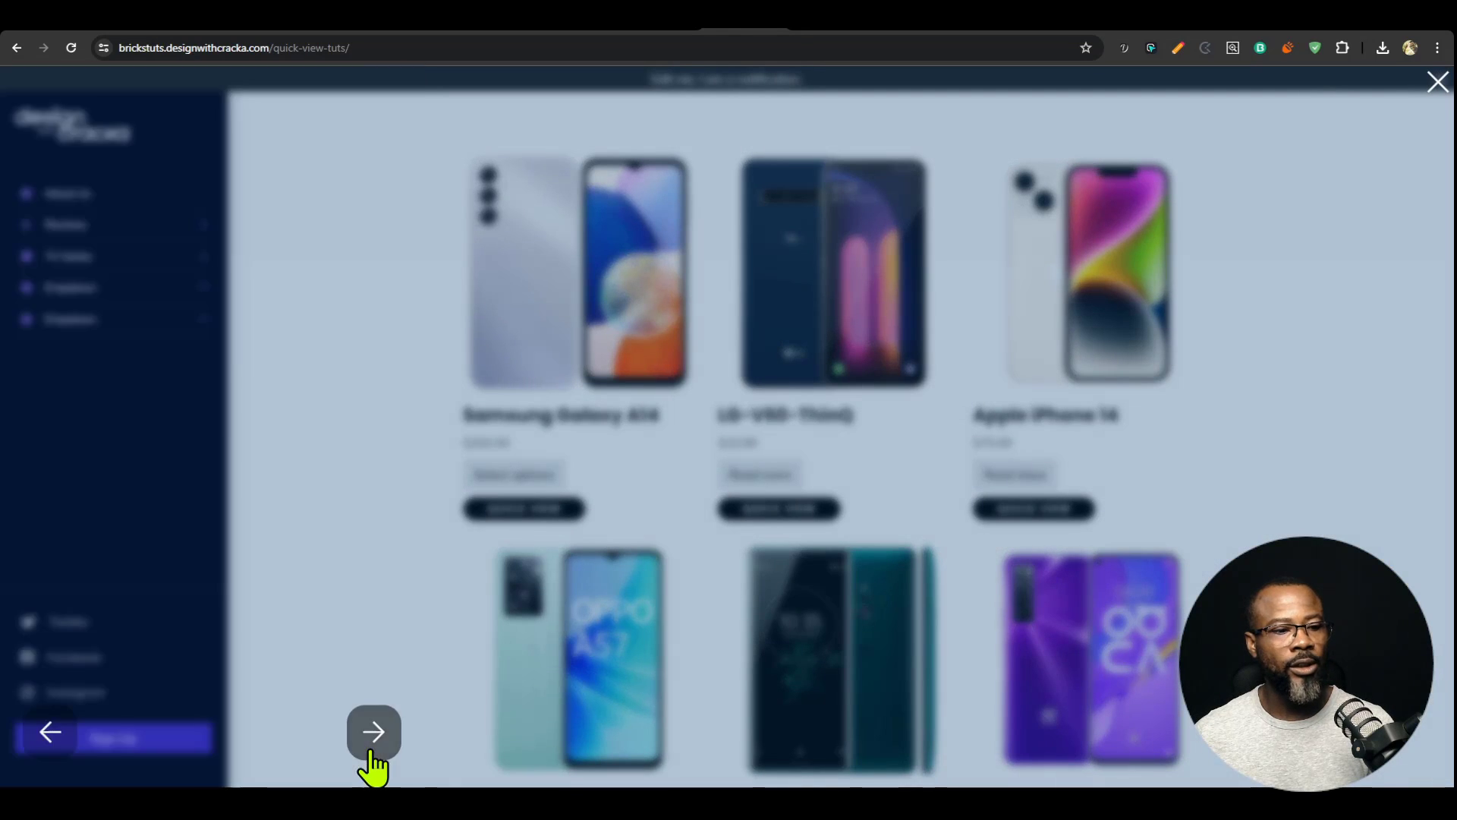
pyautogui.click(375, 767)
pyautogui.click(1260, 345)
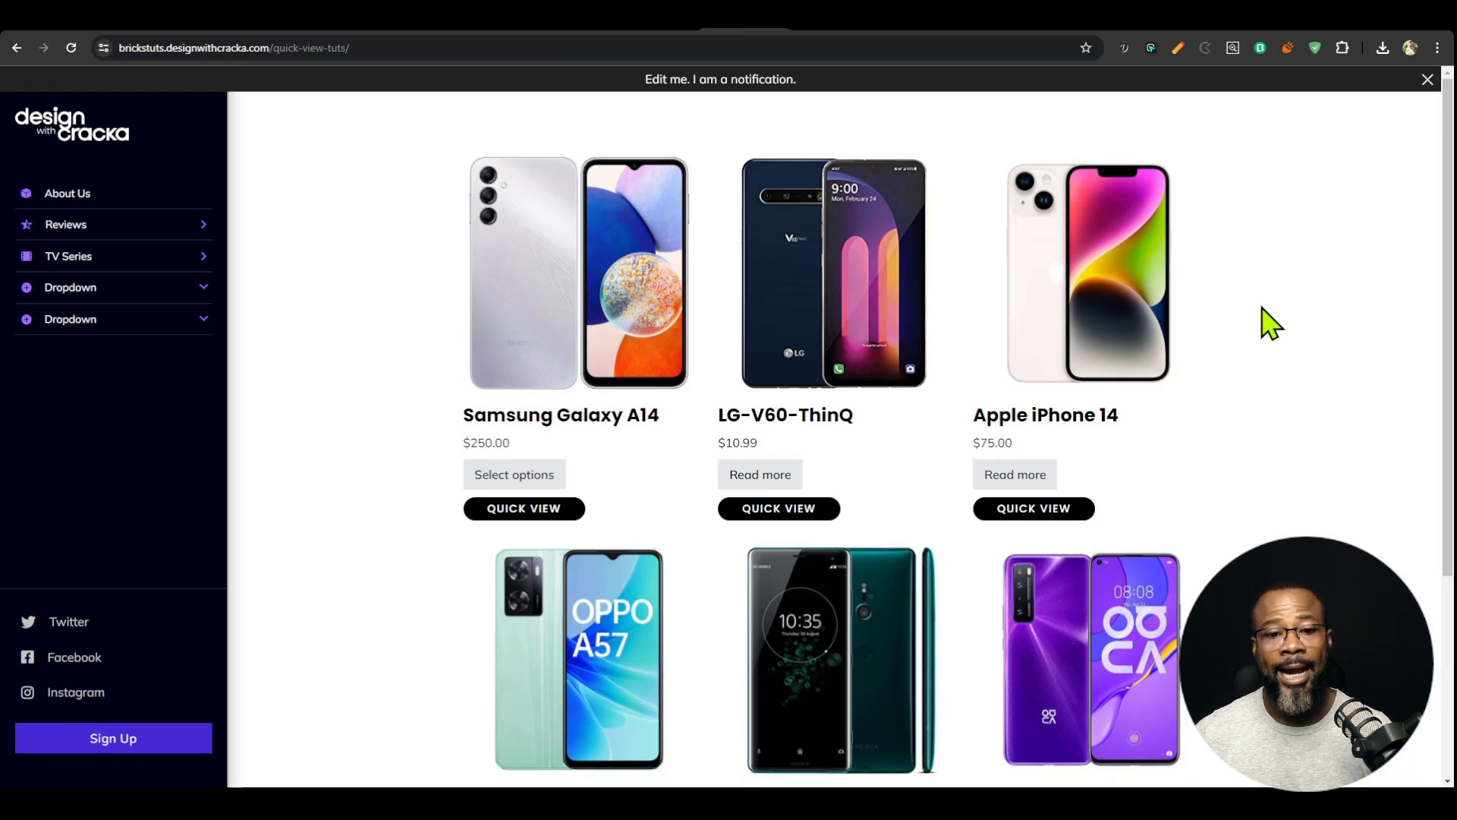
# Step: Set initializeWooGallery to 0 in the JS settings code and sign the code
pyautogui.click(741, 34)
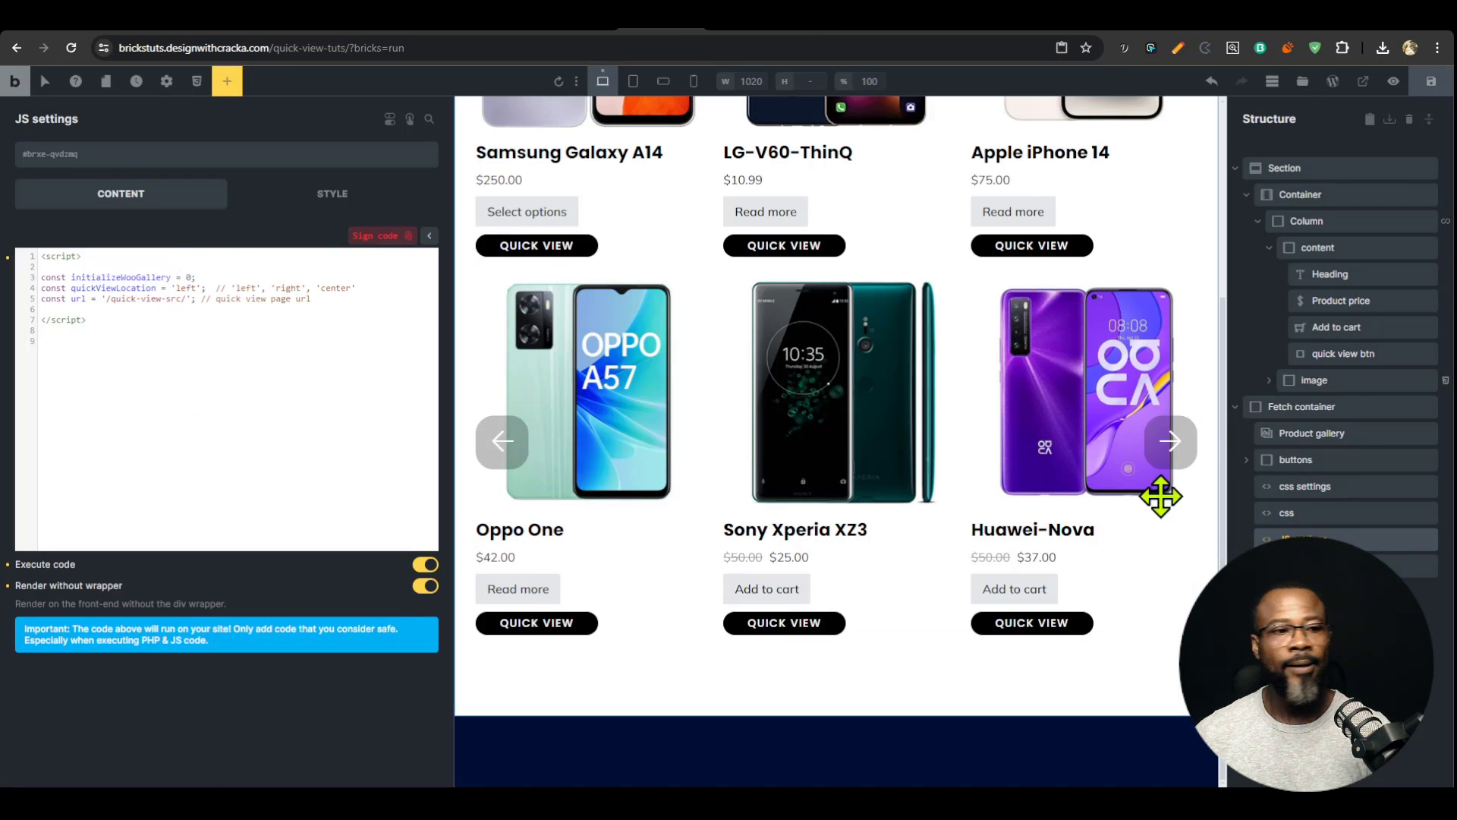
pyautogui.click(379, 236)
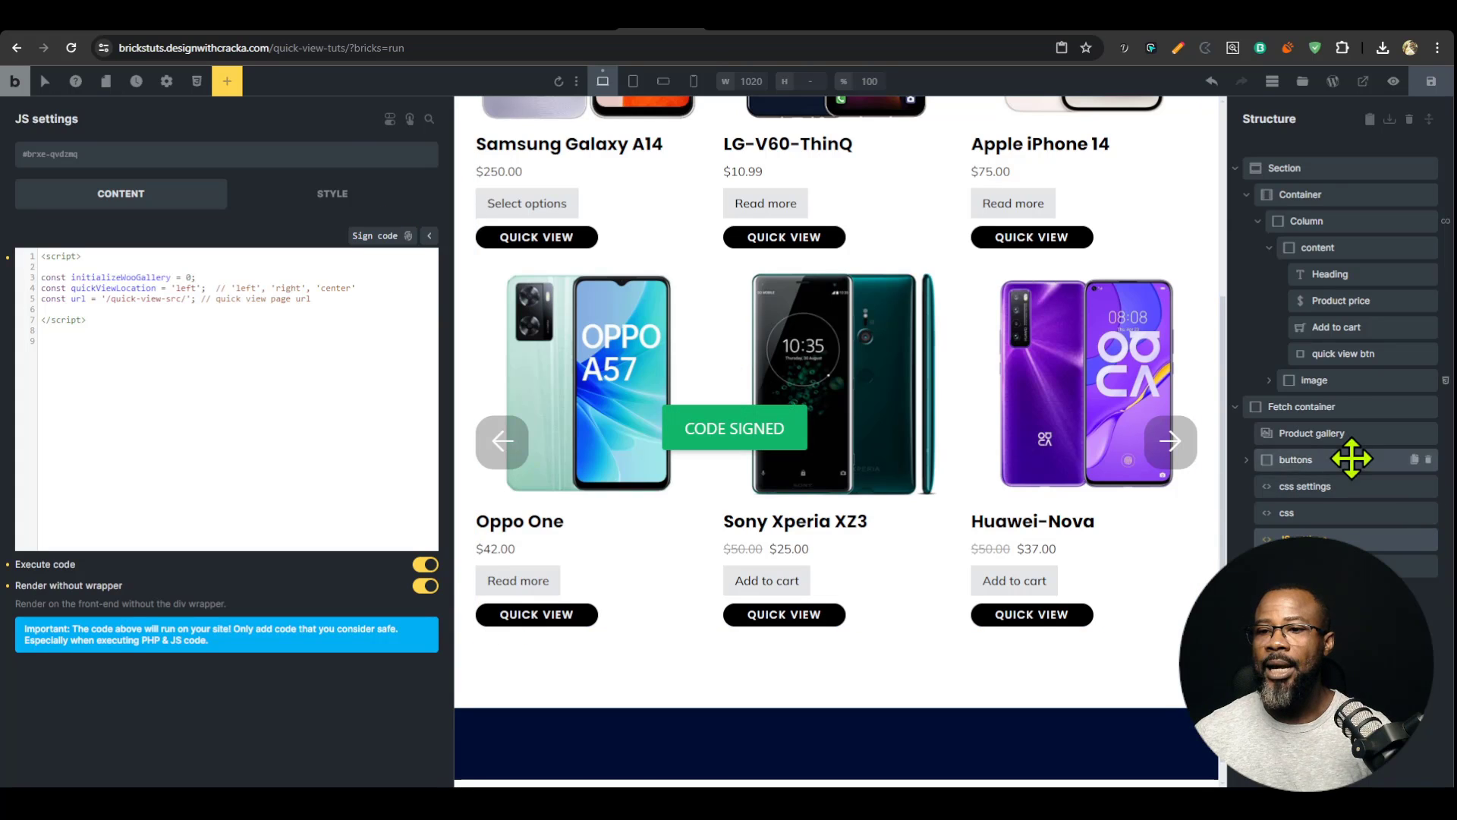
# Step: Delete the Add to cart and Product price elements from the content block of the query loop column
pyautogui.click(1428, 327)
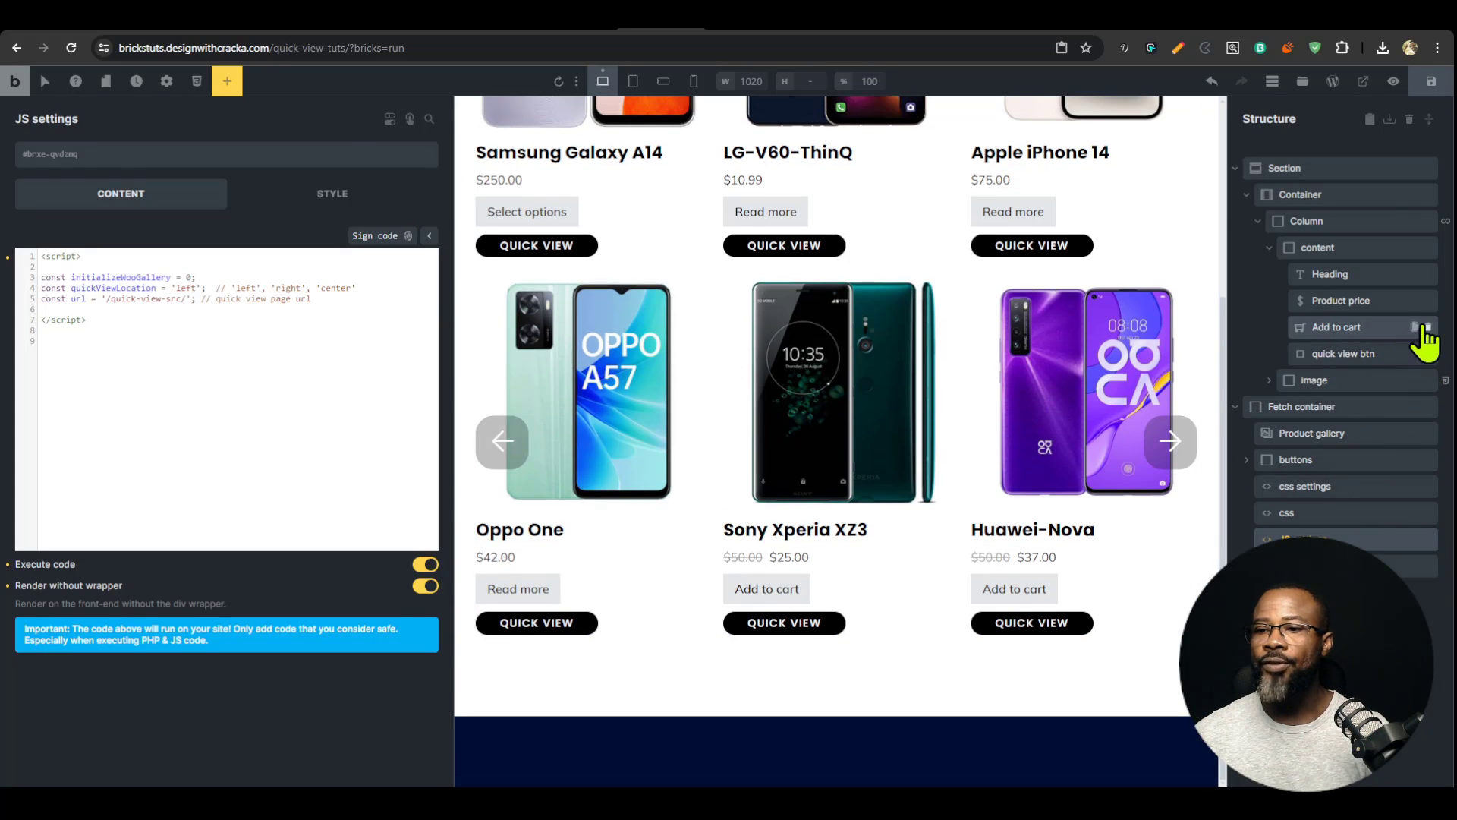
pyautogui.click(1427, 328)
pyautogui.click(1429, 301)
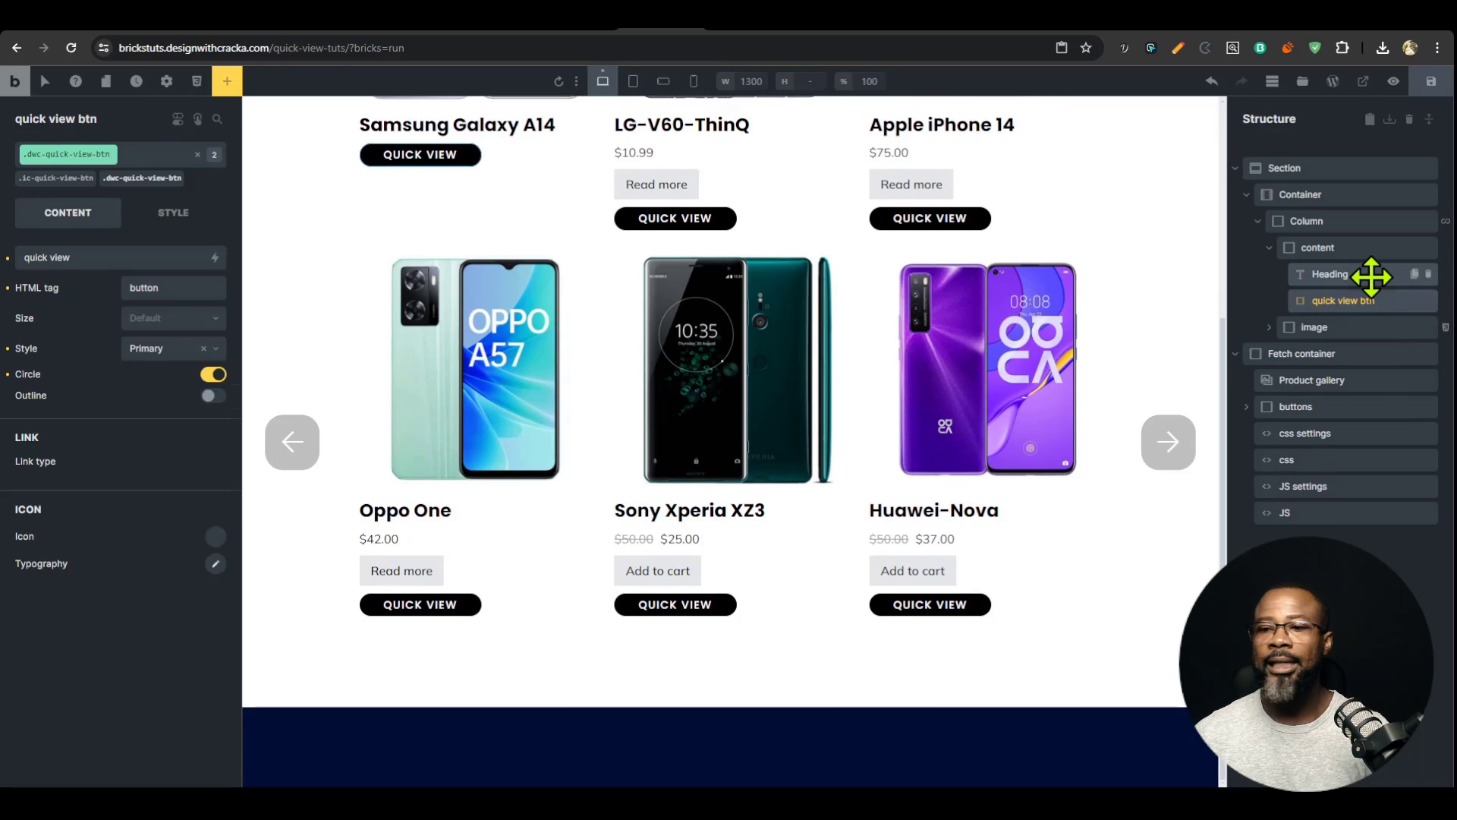
# Step: Clear the Products post type from the Column's query loop so it uses the default Post type, and save the page
pyautogui.click(1368, 274)
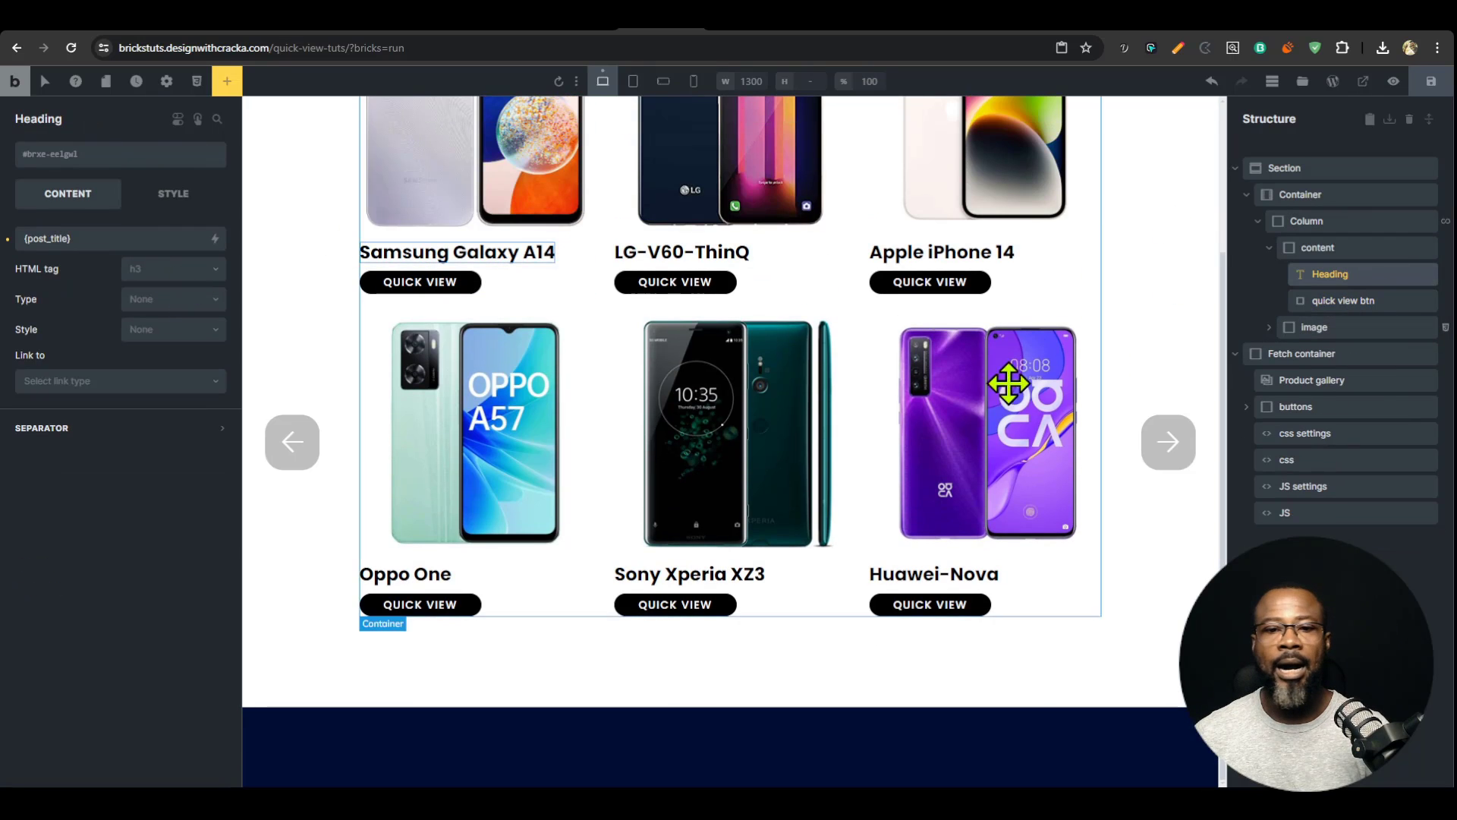
pyautogui.scroll(3, 589, 319)
pyautogui.click(476, 289)
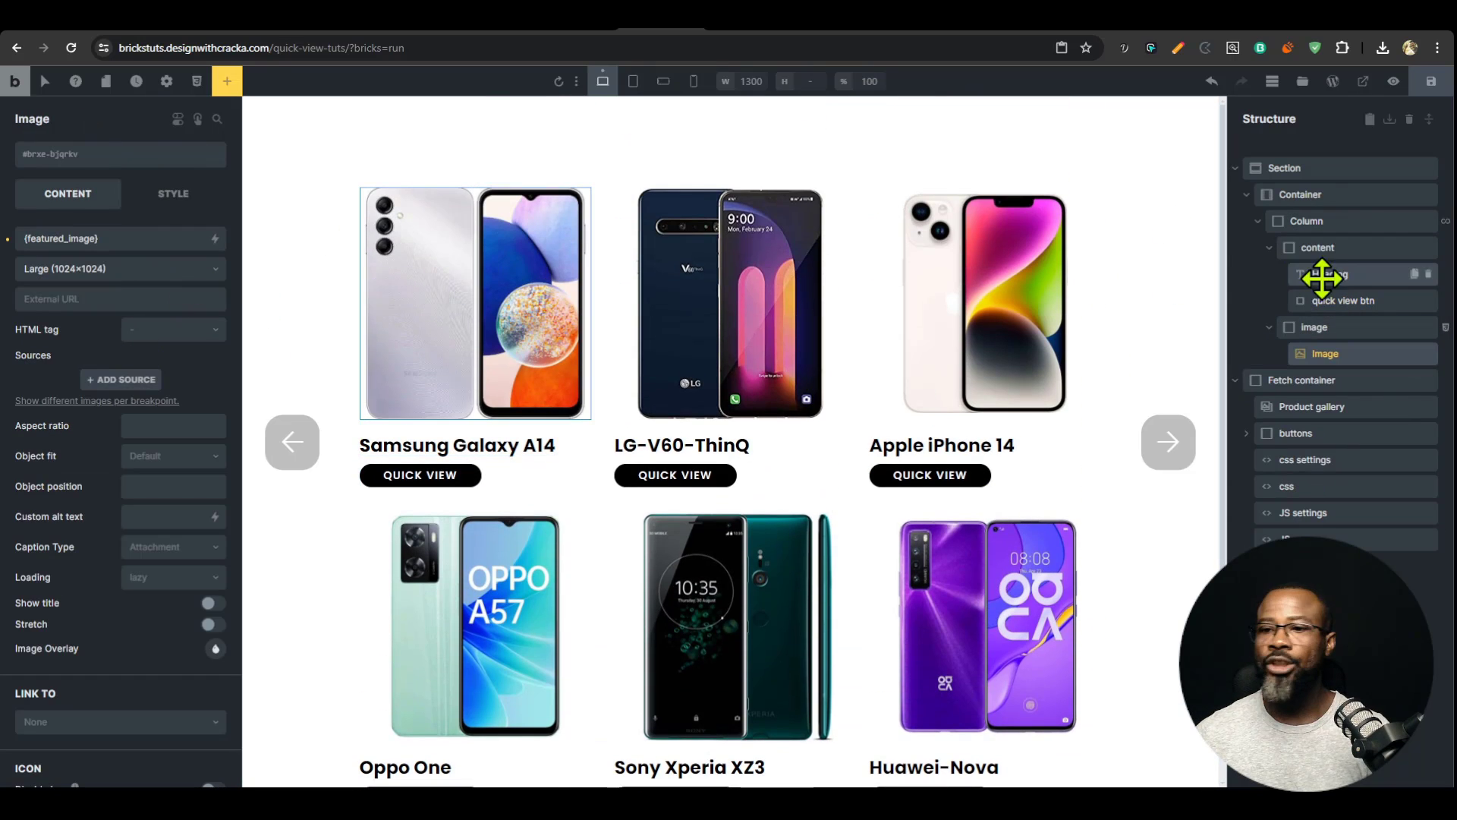
pyautogui.click(1431, 223)
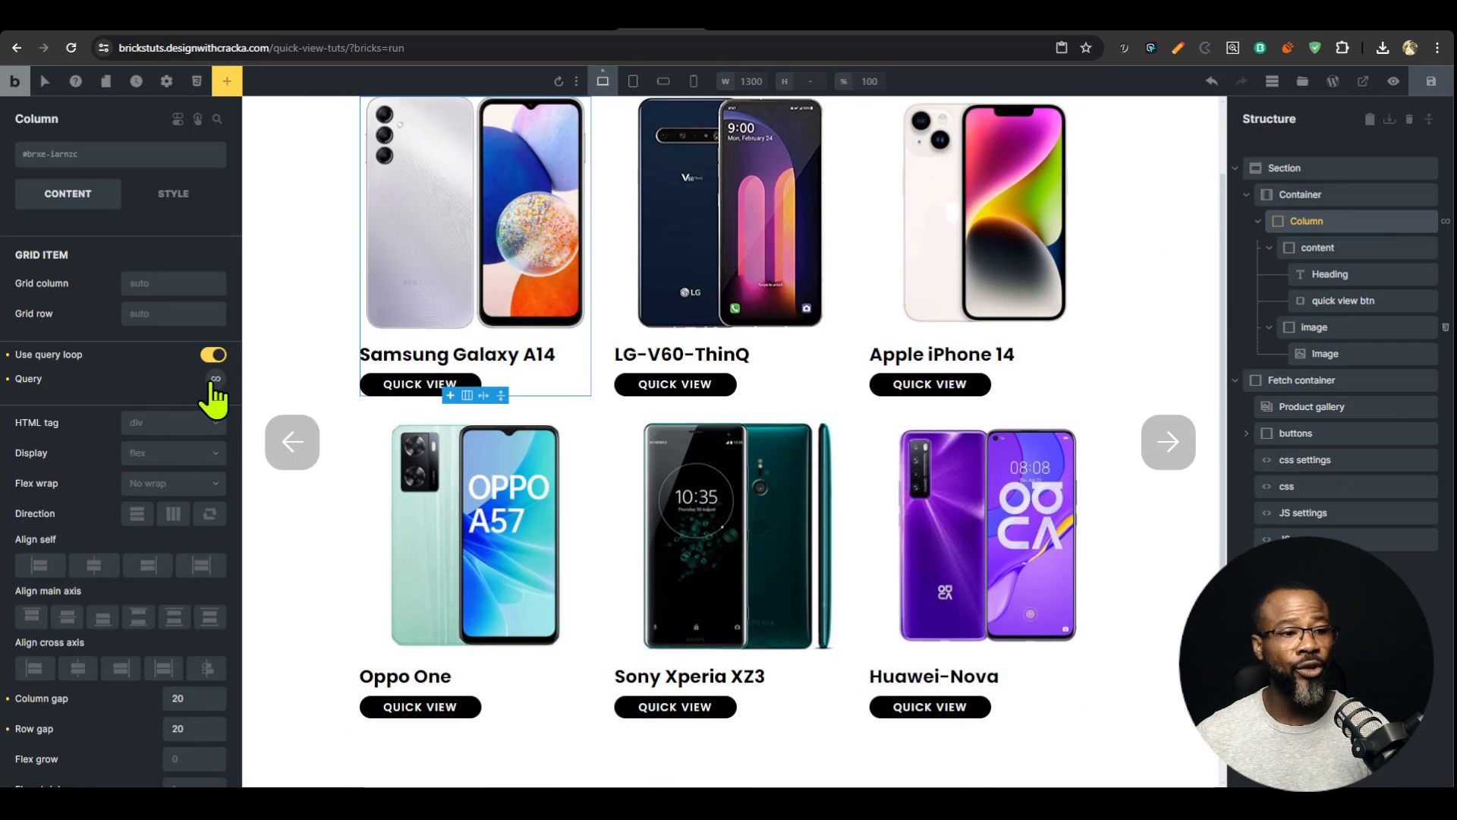
pyautogui.click(216, 379)
pyautogui.click(182, 425)
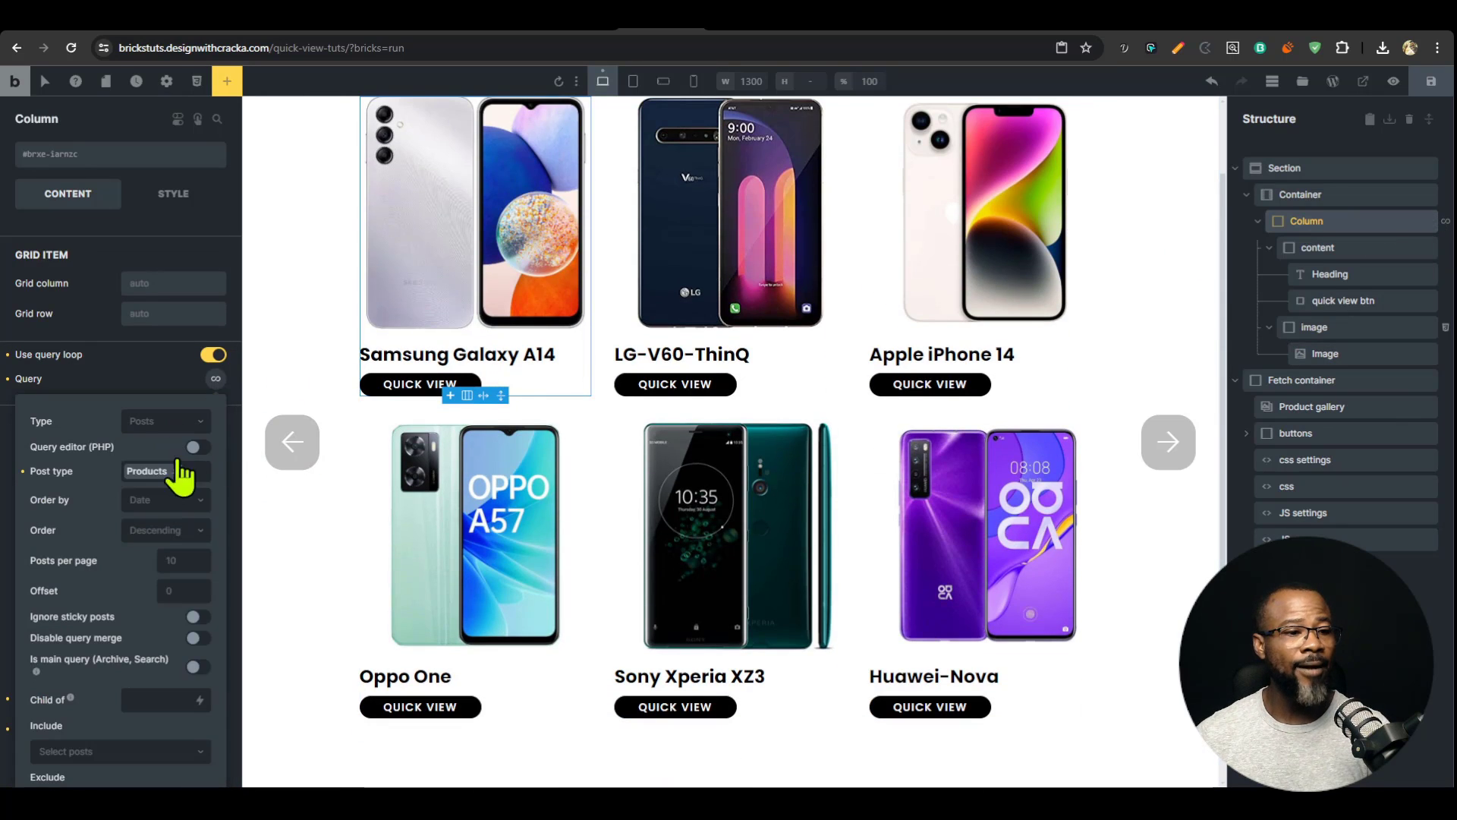
pyautogui.click(30, 474)
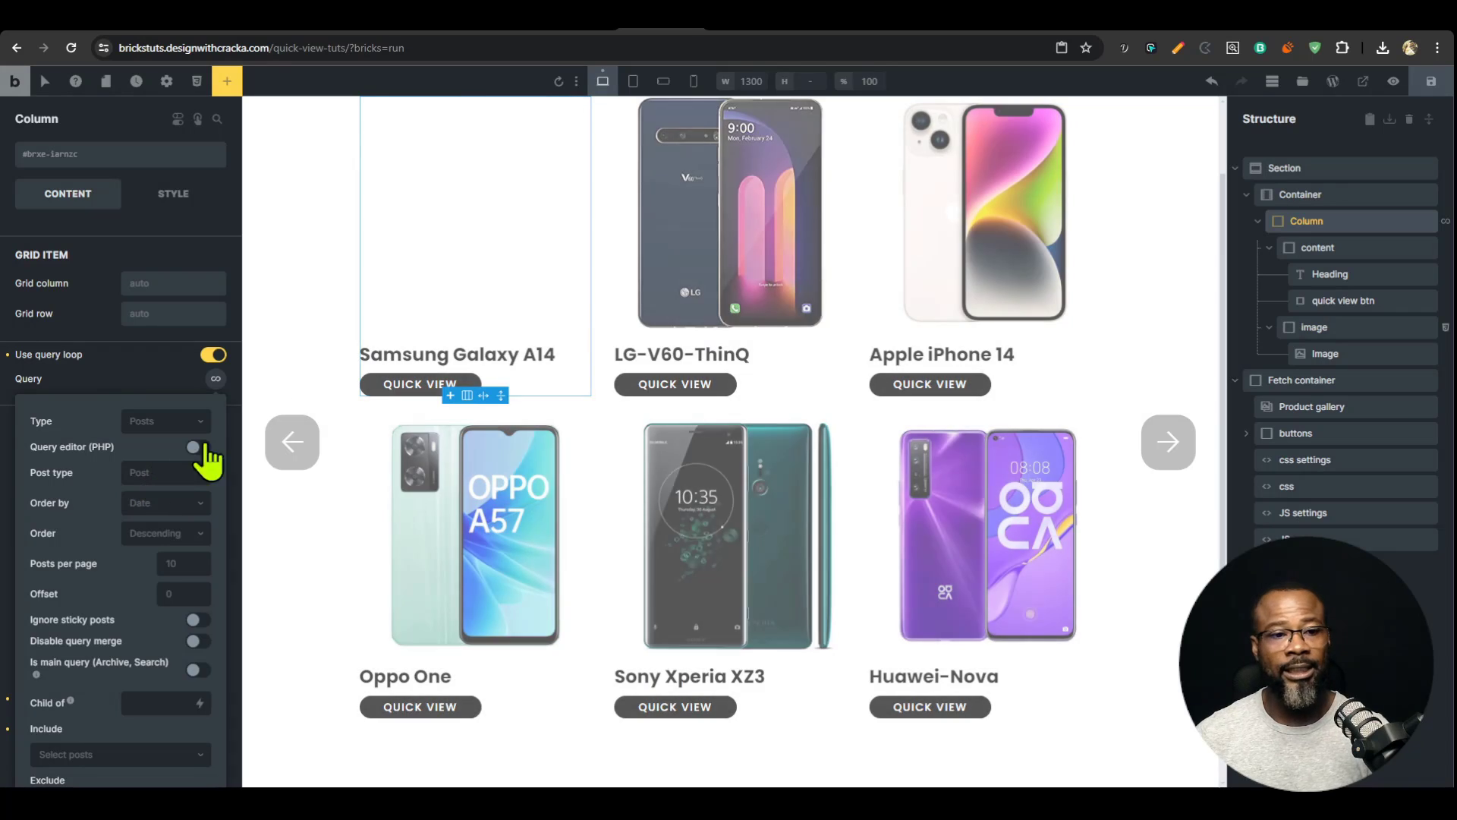
pyautogui.scroll(1, 436, 351)
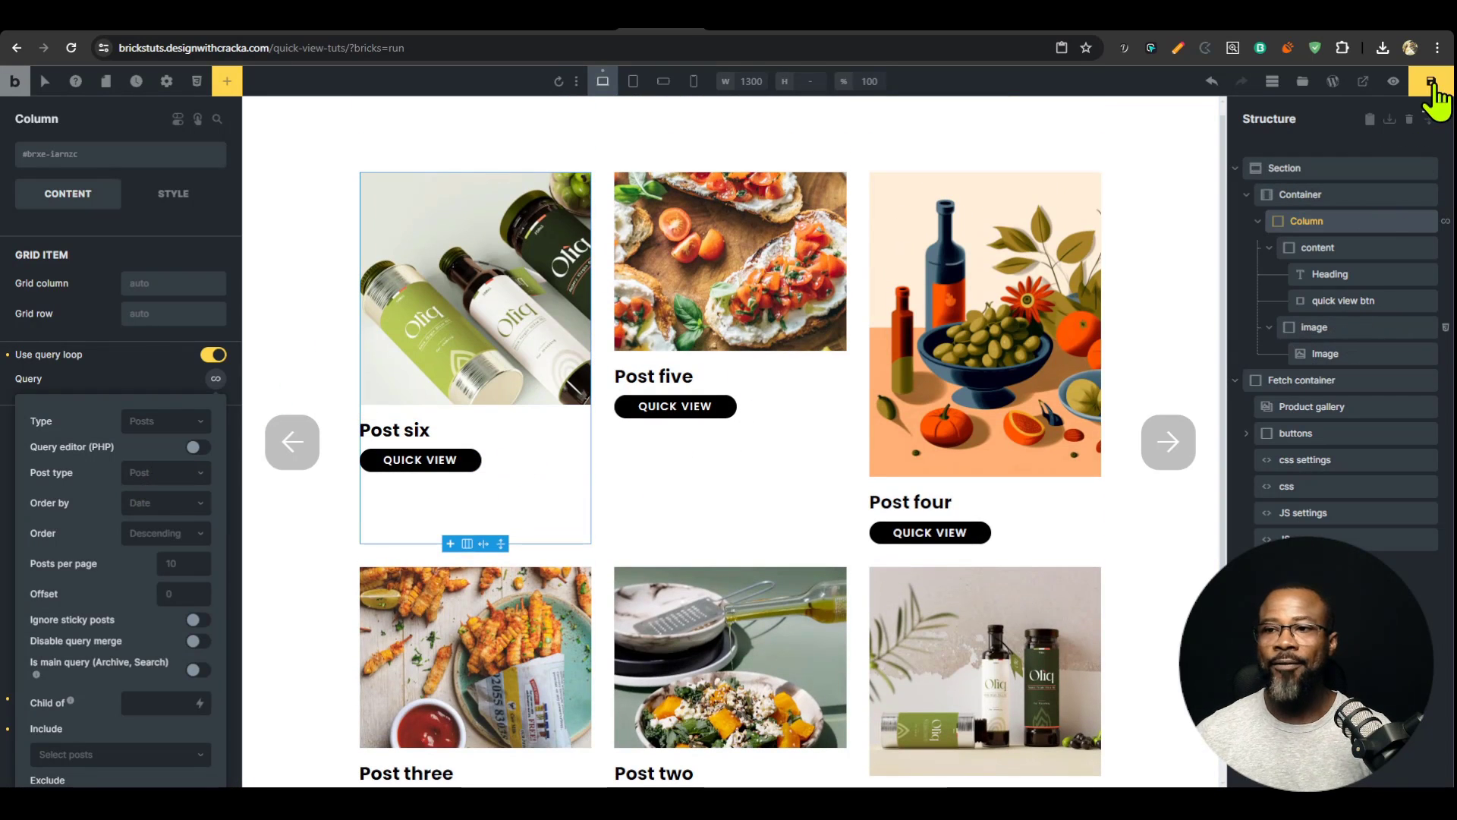
pyautogui.scroll(-3, 870, 490)
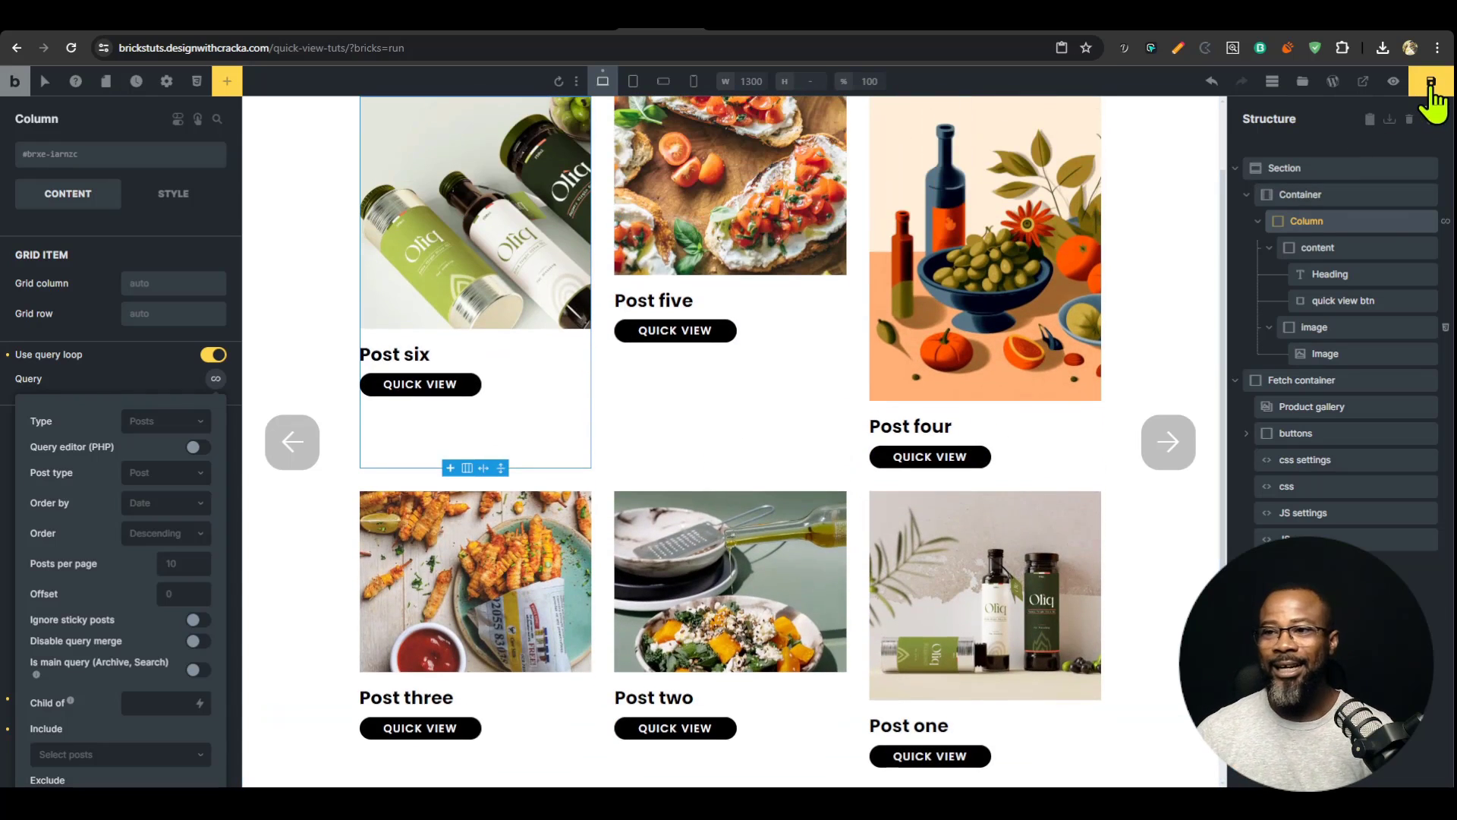
# Step: On the quick-view-src page, replace the Product gallery with an Image element that uses the {featured_image} dynamic data
pyautogui.click(578, 34)
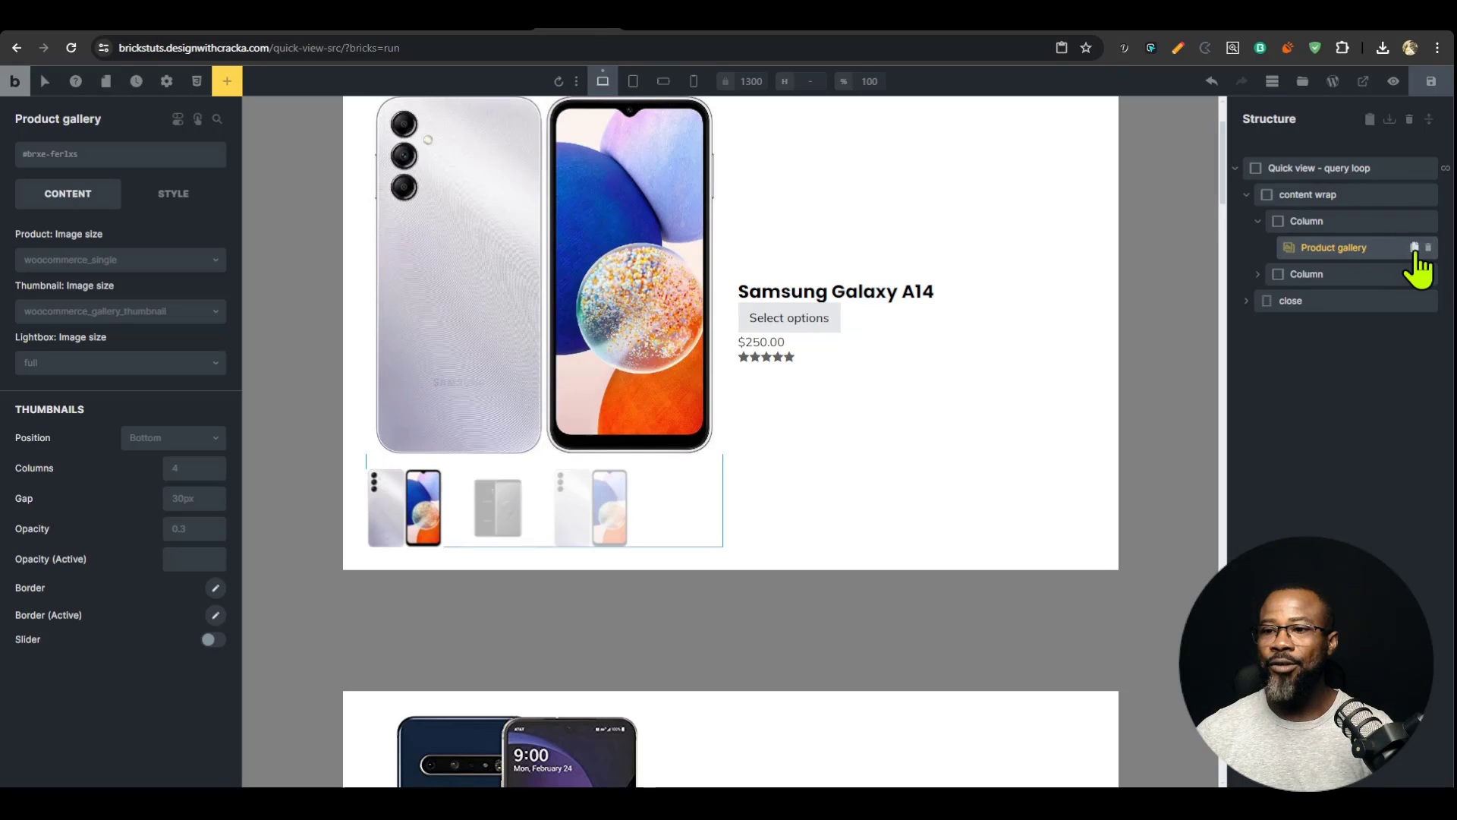
pyautogui.click(1428, 249)
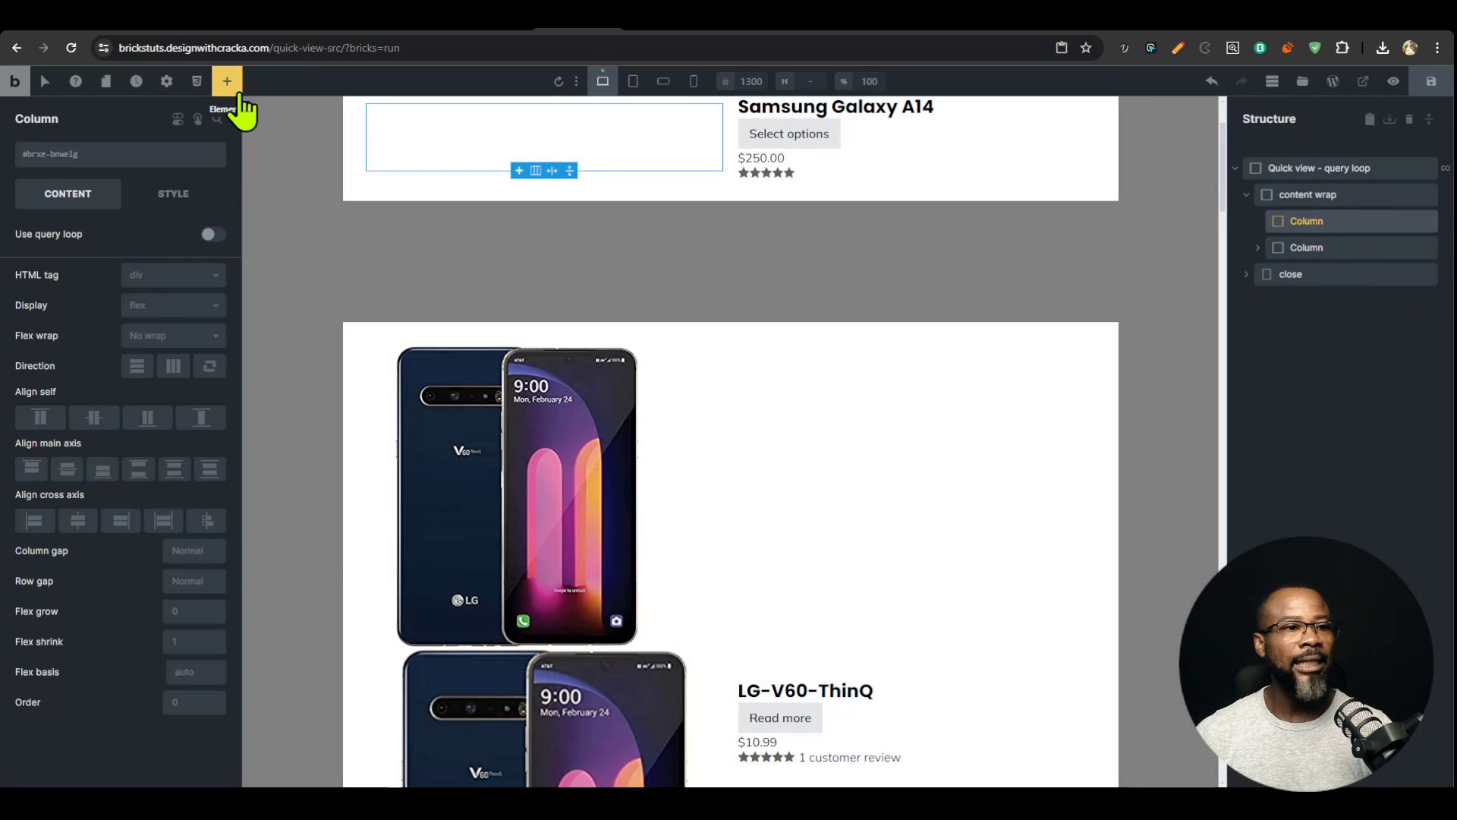
pyautogui.click(227, 81)
pyautogui.write('image')
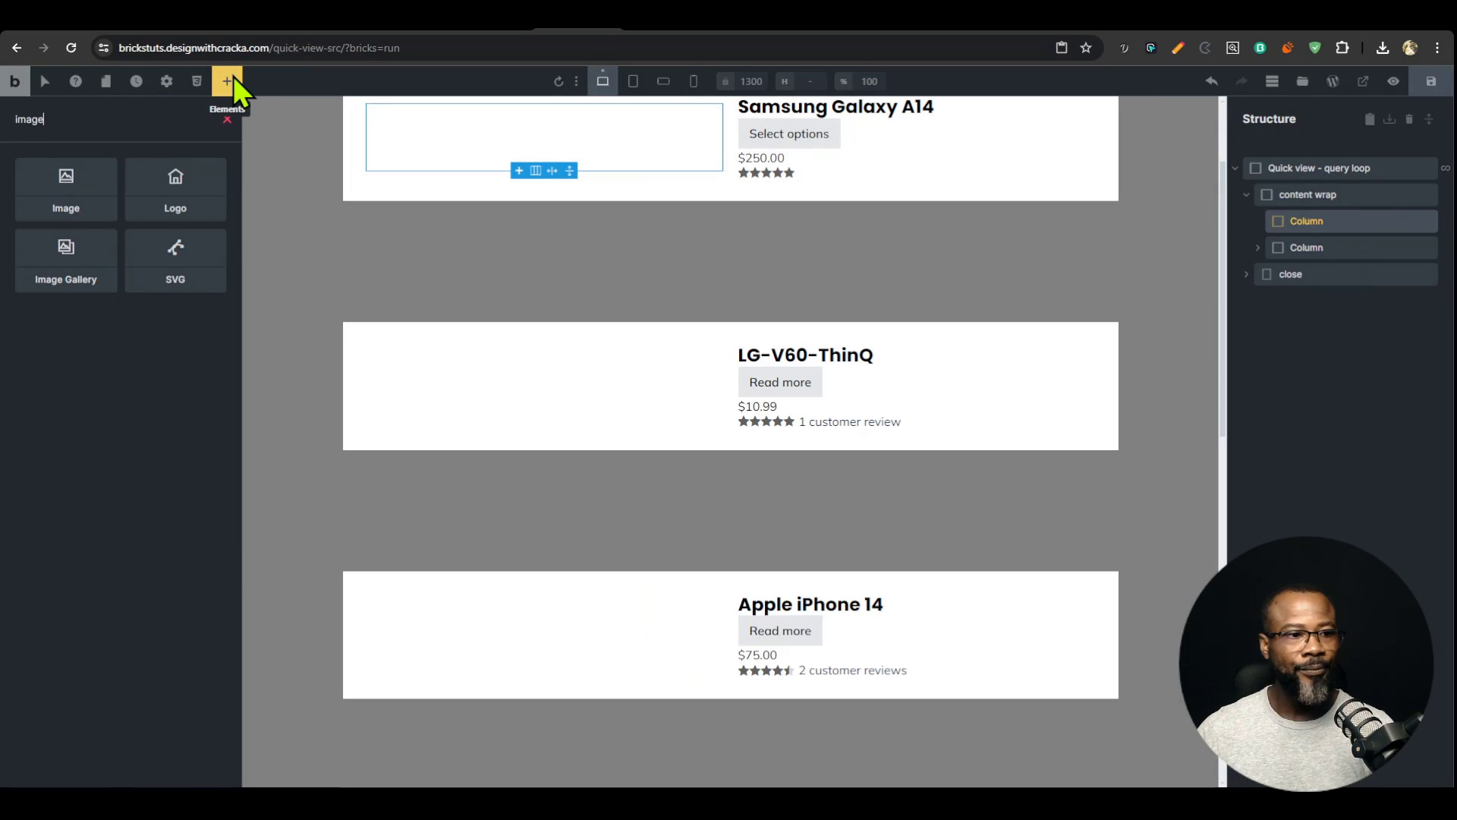
pyautogui.moveTo(72, 199); pyautogui.dragTo(1338, 239)
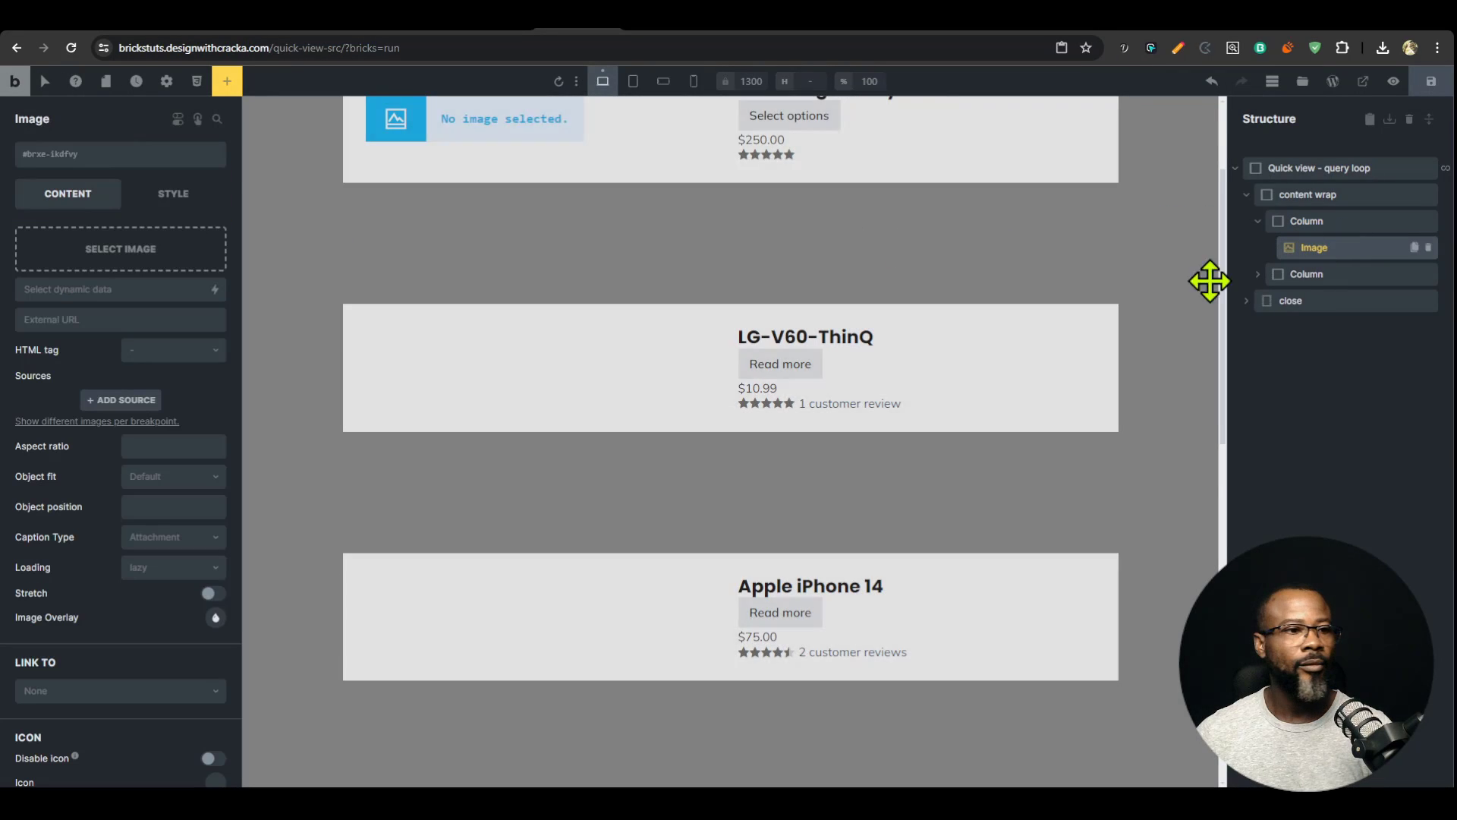
pyautogui.click(214, 289)
pyautogui.click(143, 364)
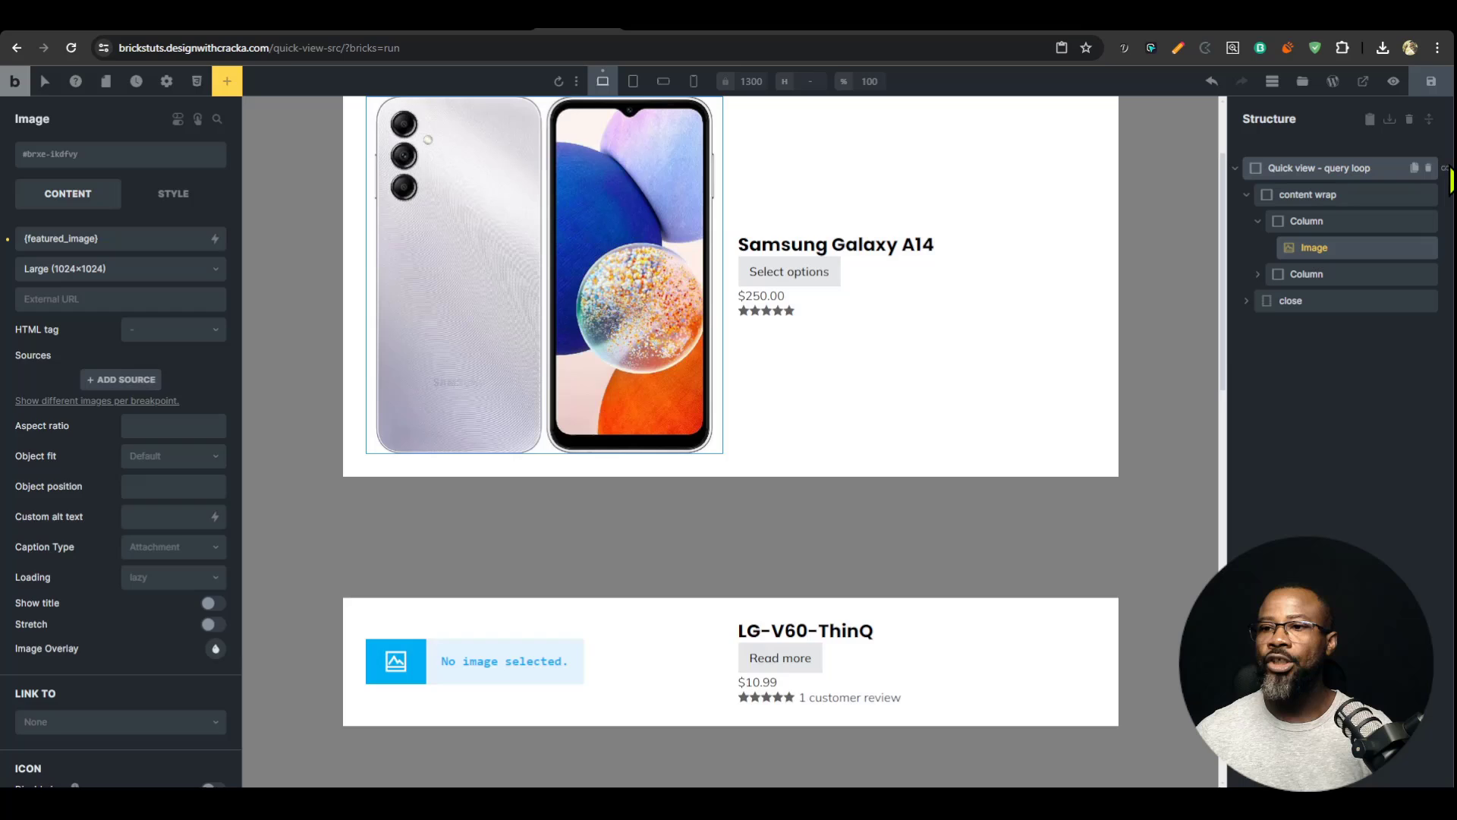
# Step: Clear the post type in the query of the Quick view - query loop block so it uses the default Post type
pyautogui.click(1411, 173)
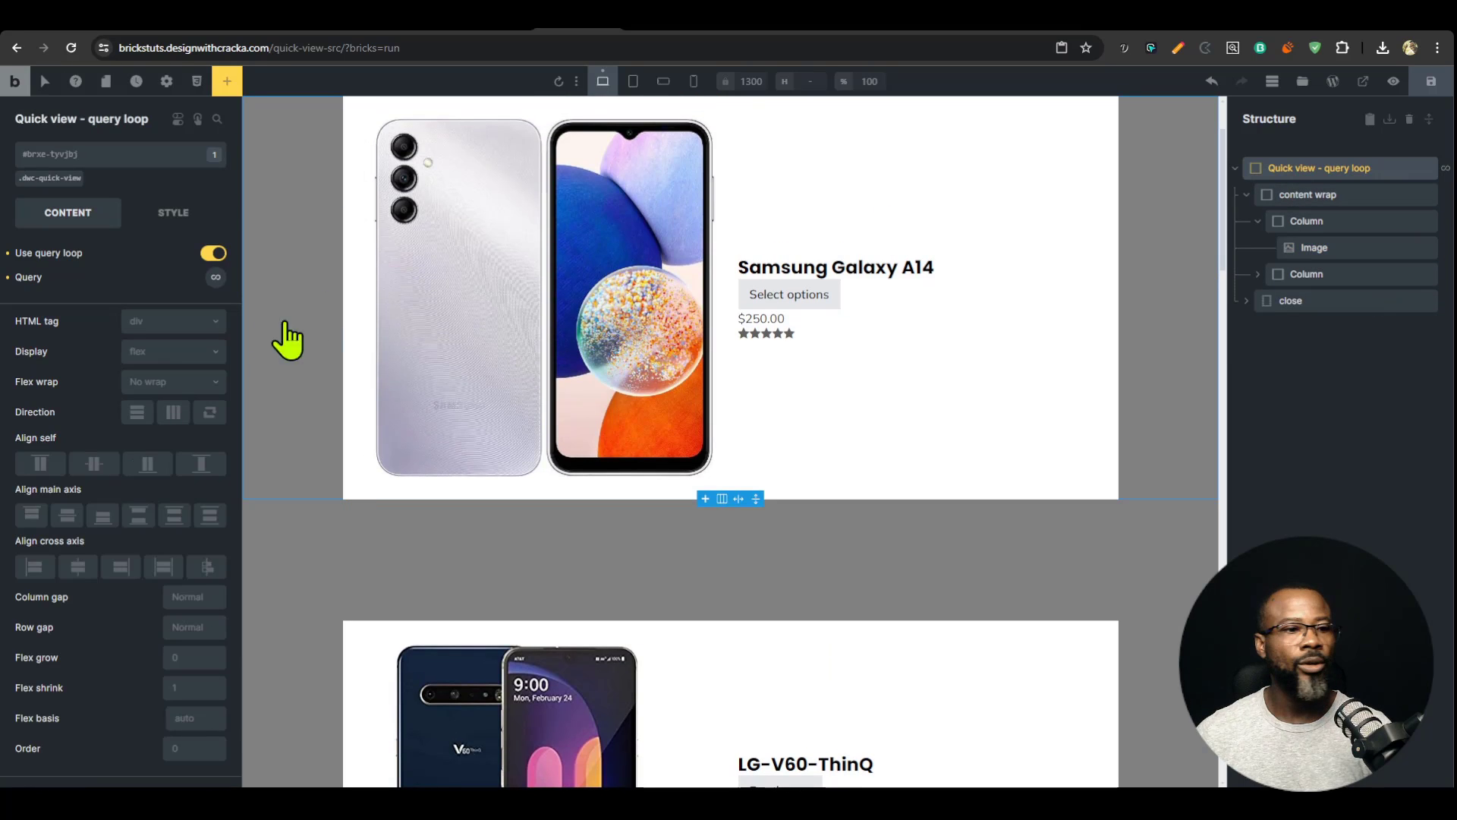
pyautogui.click(214, 277)
pyautogui.click(23, 371)
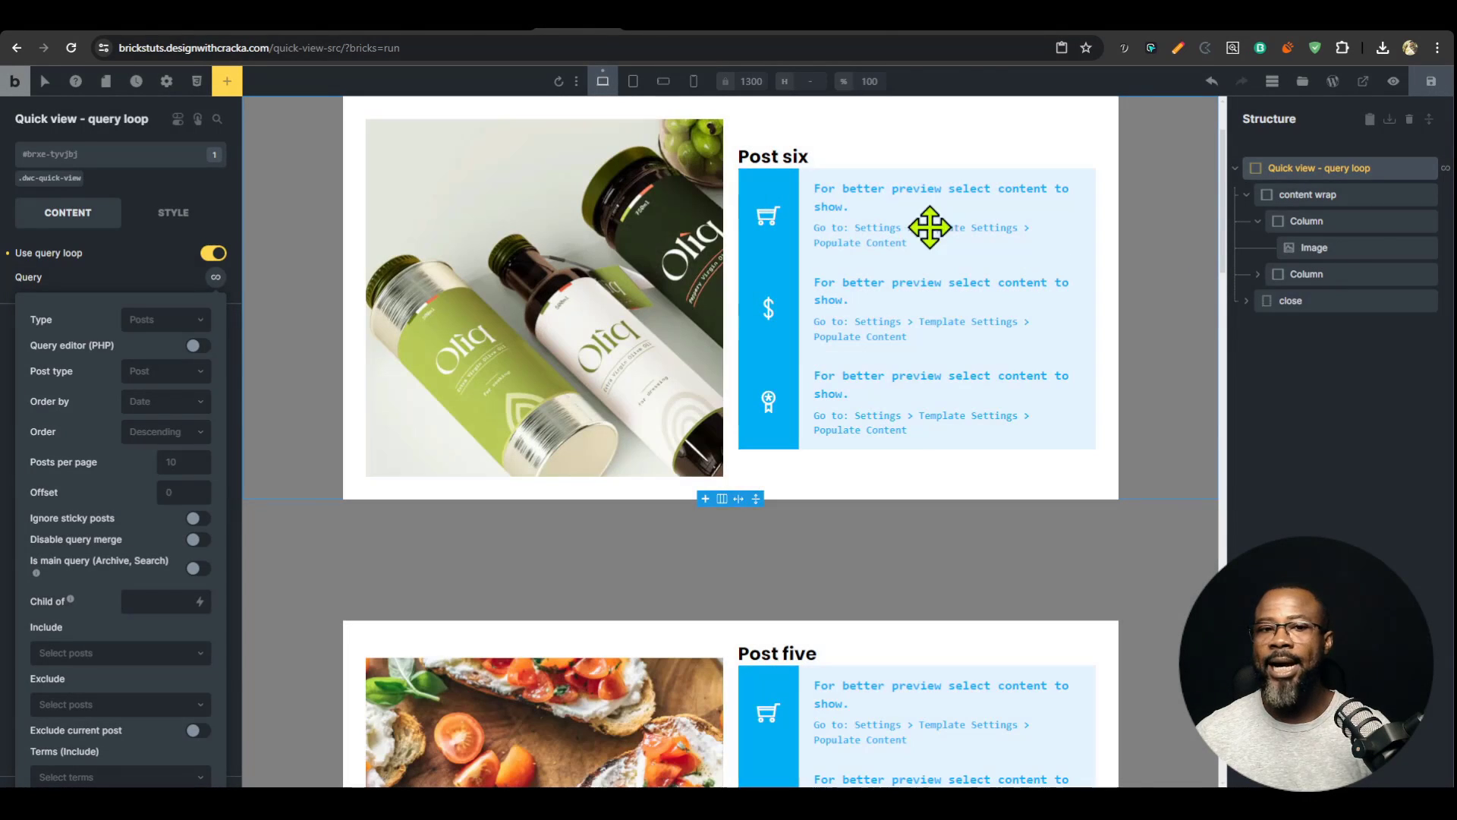
# Step: Delete the Product title, Add to cart, Product price and Product rating elements from the second column of the content wrap
pyautogui.click(1275, 274)
pyautogui.click(1347, 301)
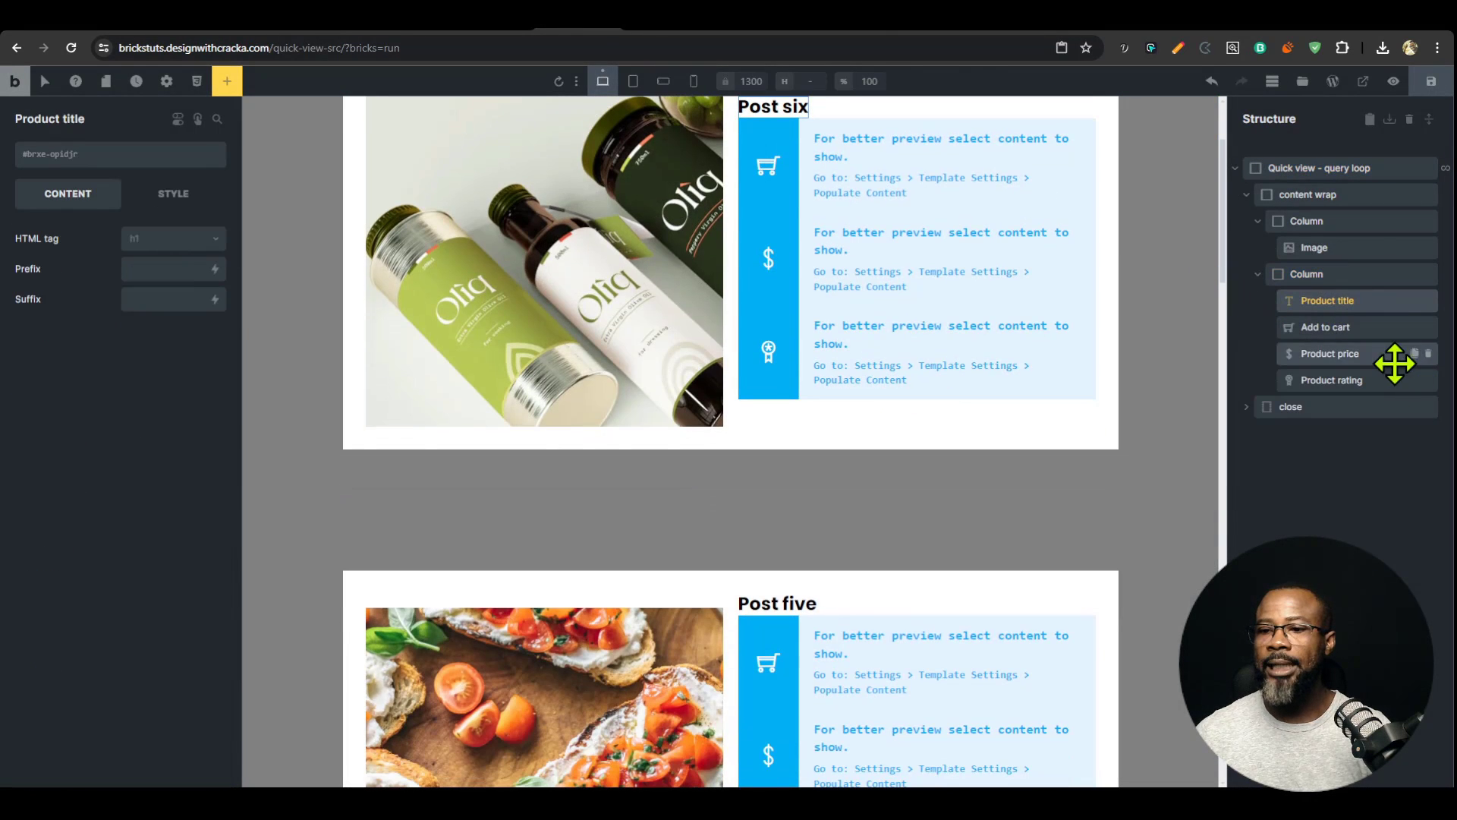
pyautogui.click(1430, 300)
pyautogui.click(1430, 300)
pyautogui.click(1430, 301)
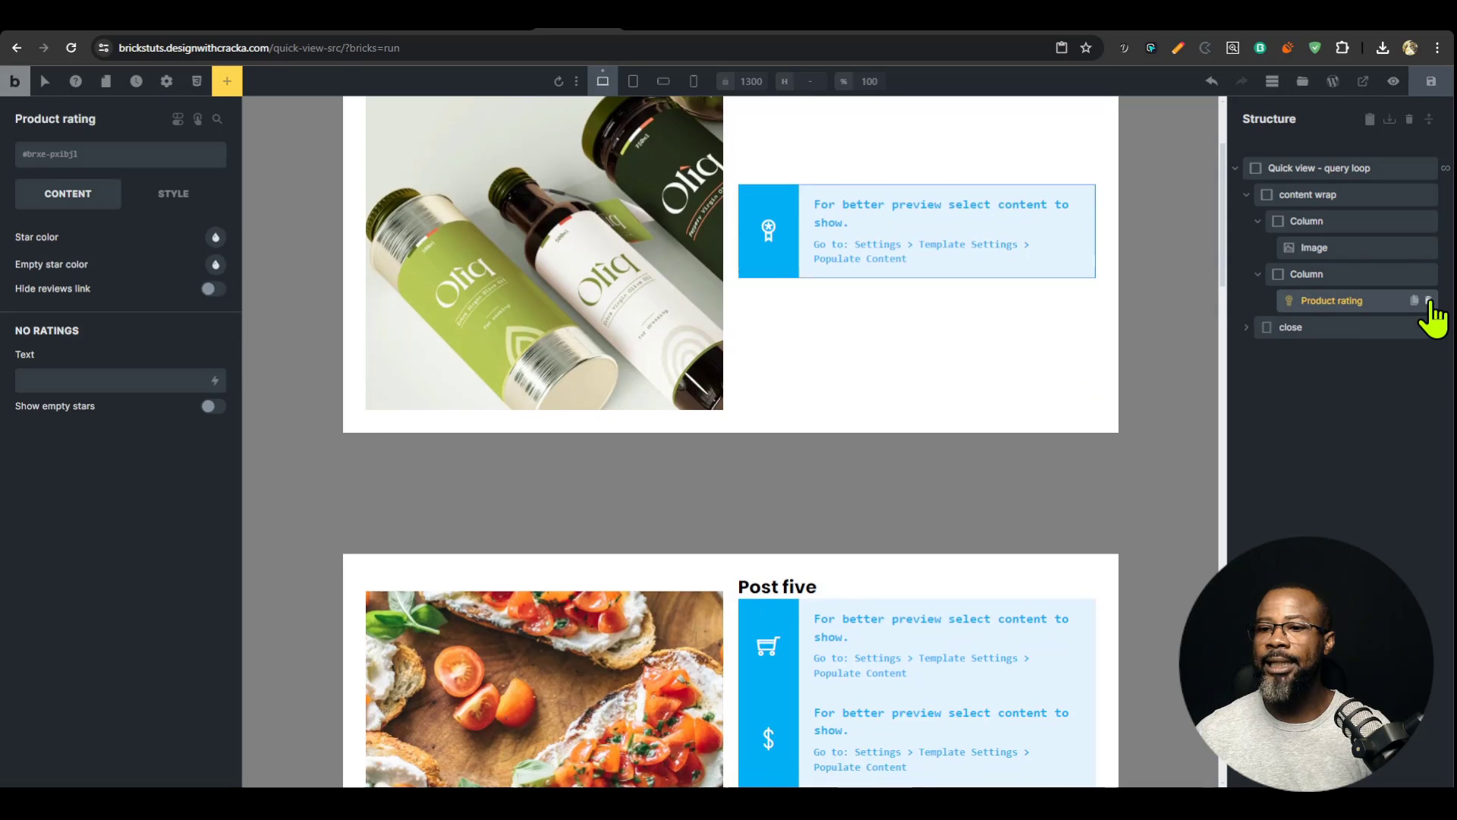
pyautogui.click(1430, 300)
# Step: Add a Heading to the emptied second column, set its text to the {post_title} dynamic data, and save the page
pyautogui.click(226, 84)
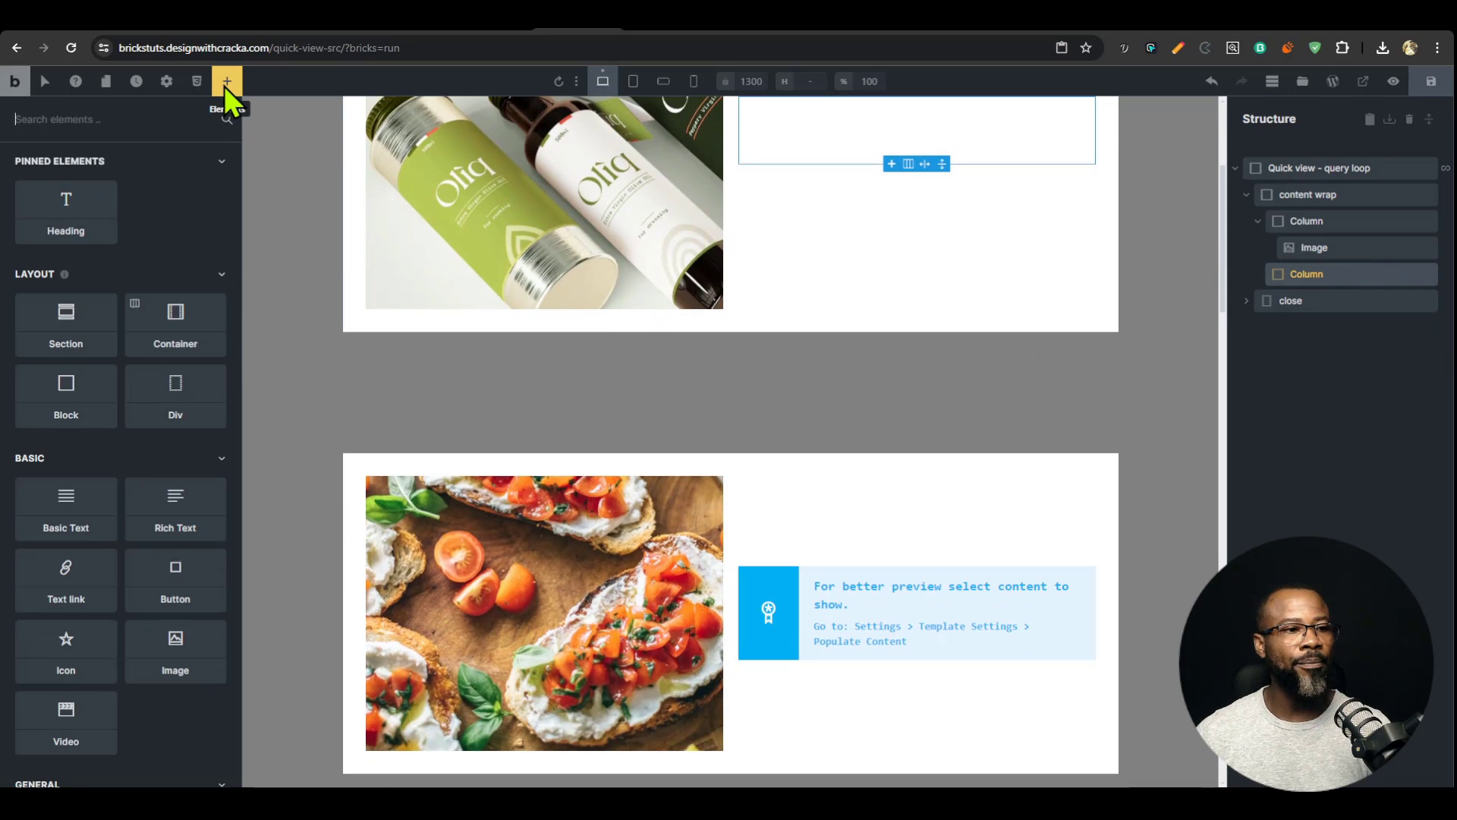
pyautogui.write('hea')
pyautogui.click(65, 186)
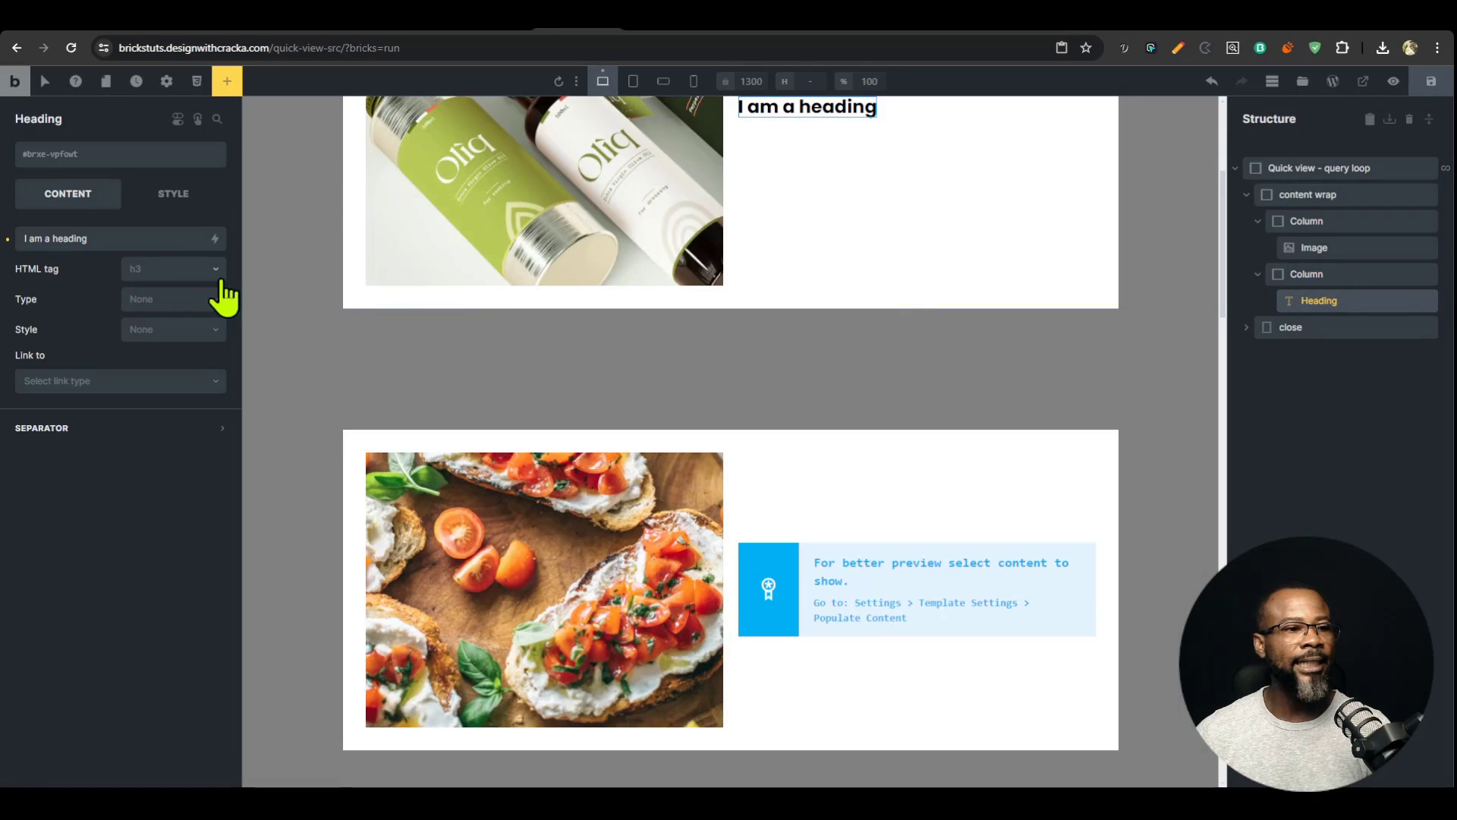
pyautogui.click(173, 237)
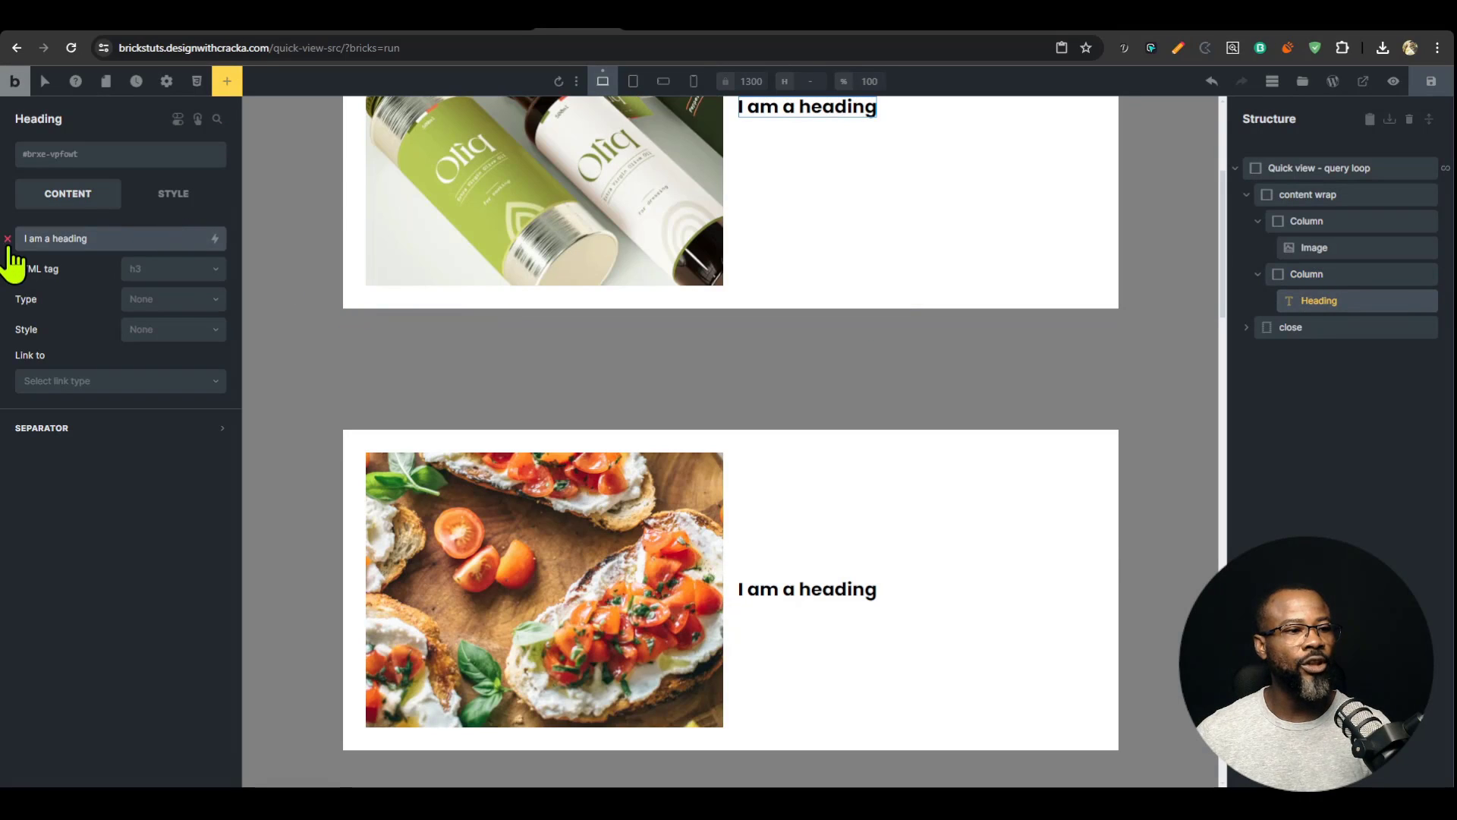
pyautogui.click(8, 240)
pyautogui.click(215, 238)
pyautogui.click(175, 309)
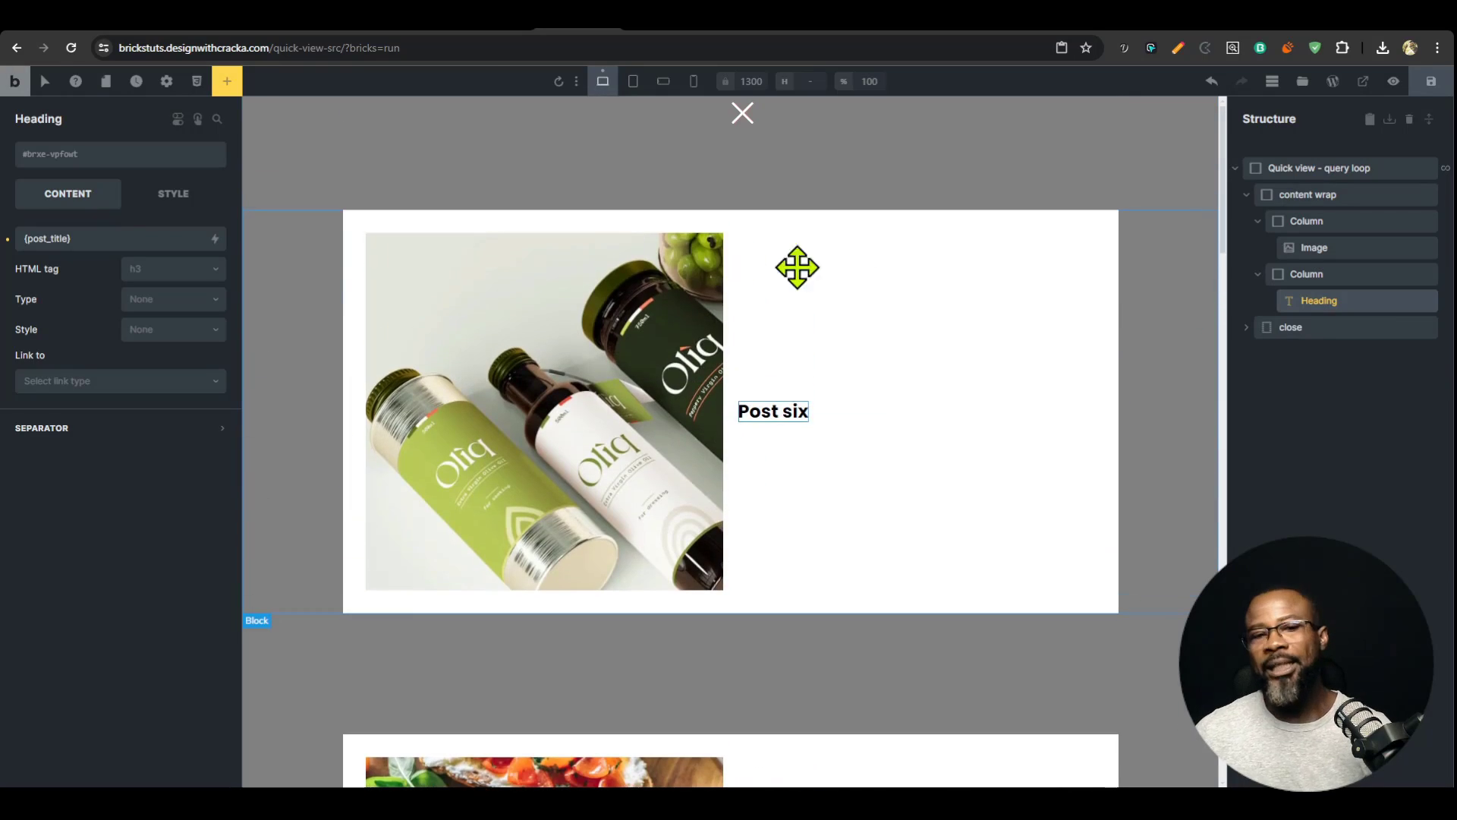
pyautogui.scroll(-5, 849, 444)
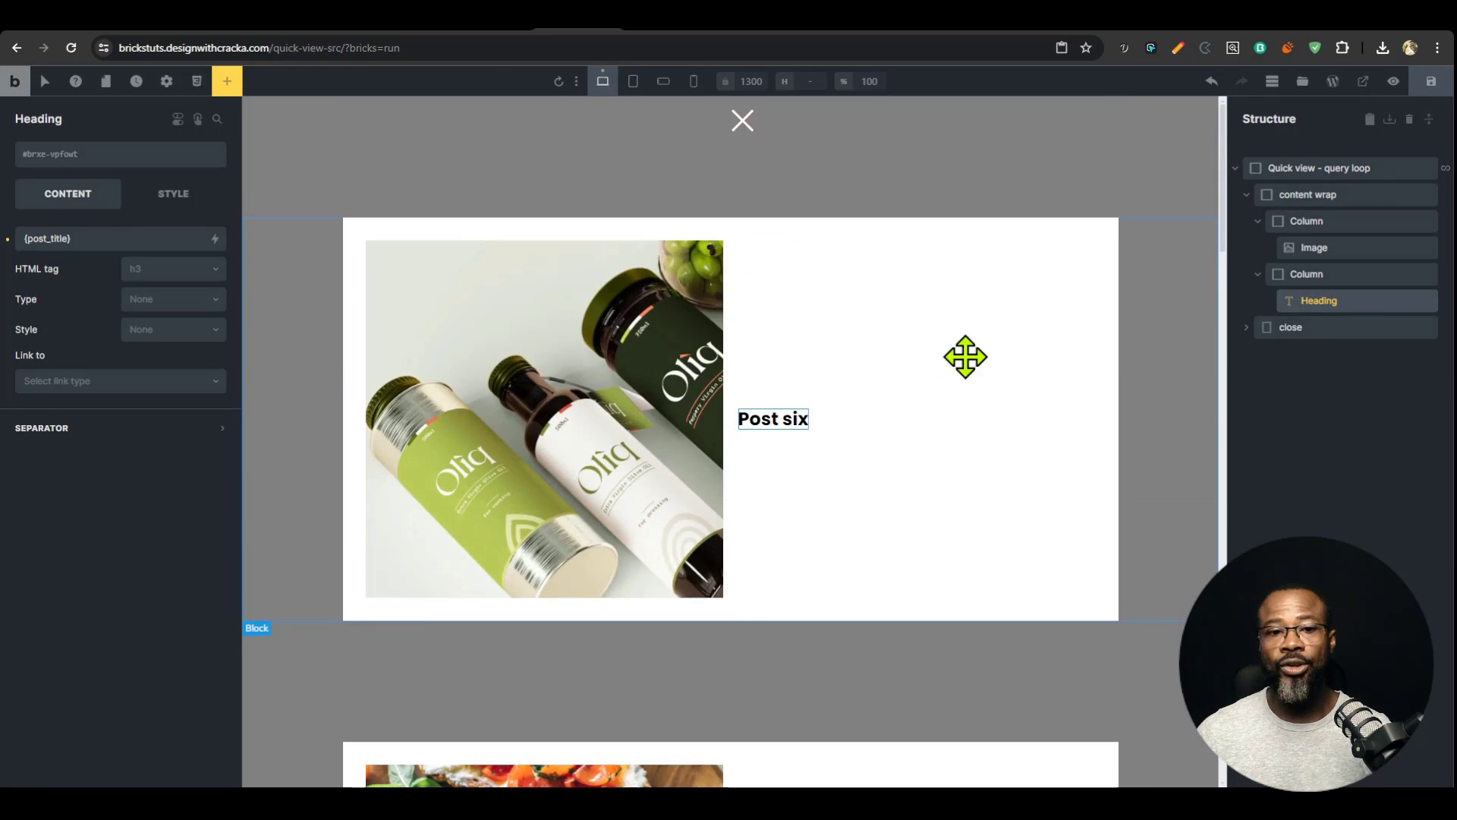
pyautogui.scroll(5, 910, 380)
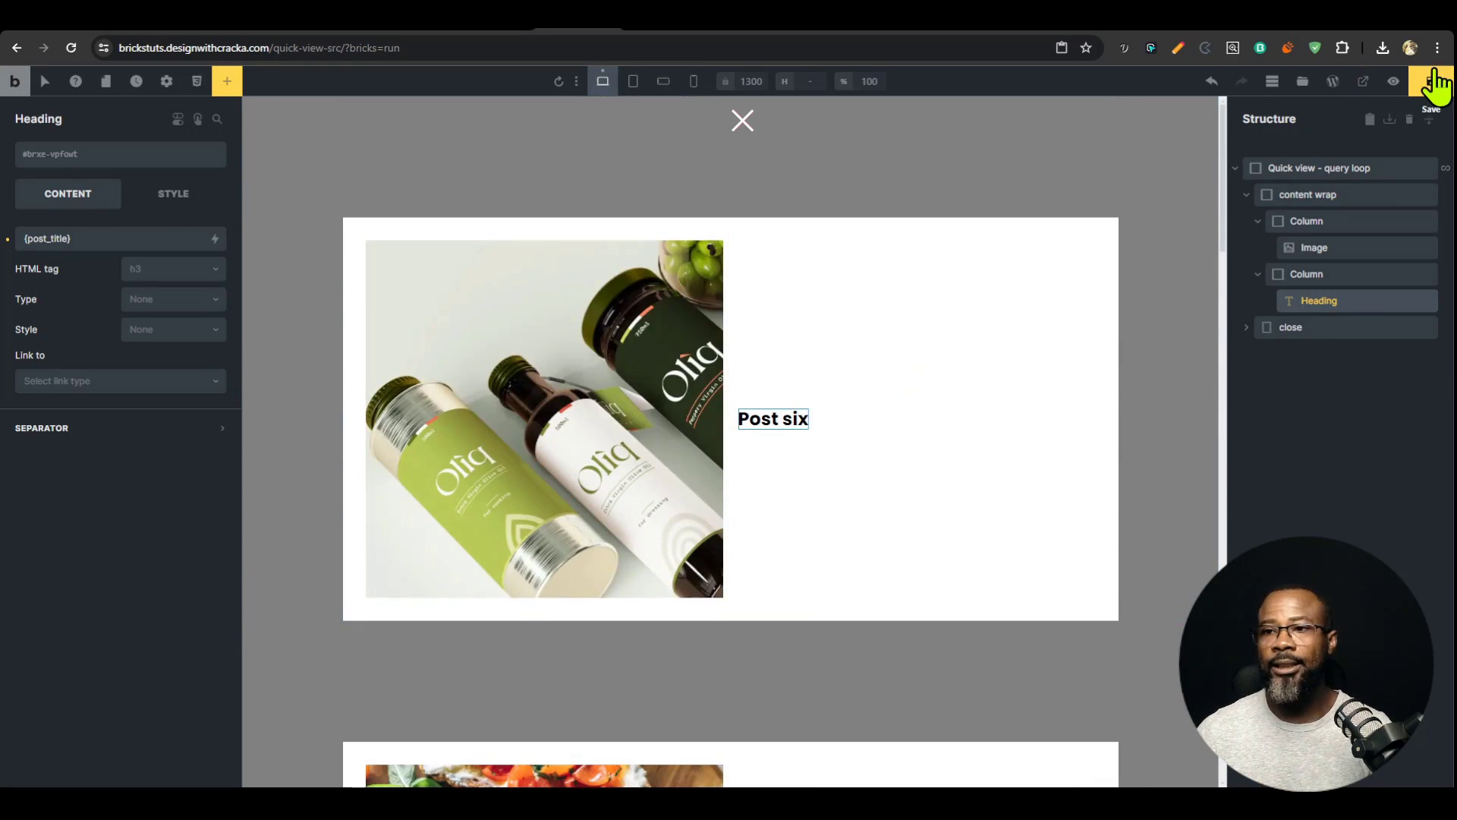
# Step: On the reloaded quick-view-tuts front end, open the Post six quick view, browse forward to Post two and back to Post five, and close it
pyautogui.click(679, 33)
pyautogui.click(616, 30)
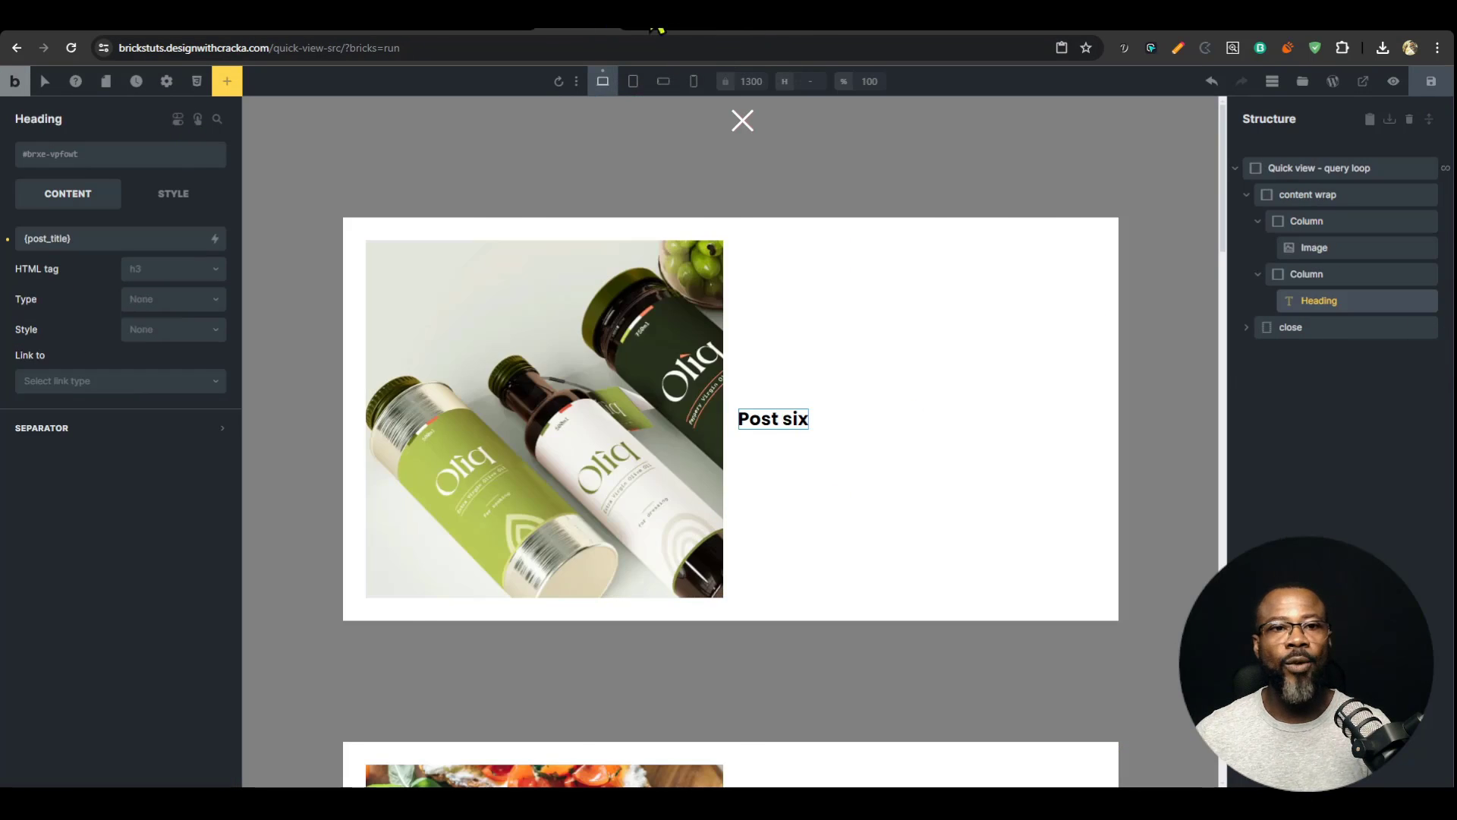
pyautogui.click(660, 32)
pyautogui.click(702, 33)
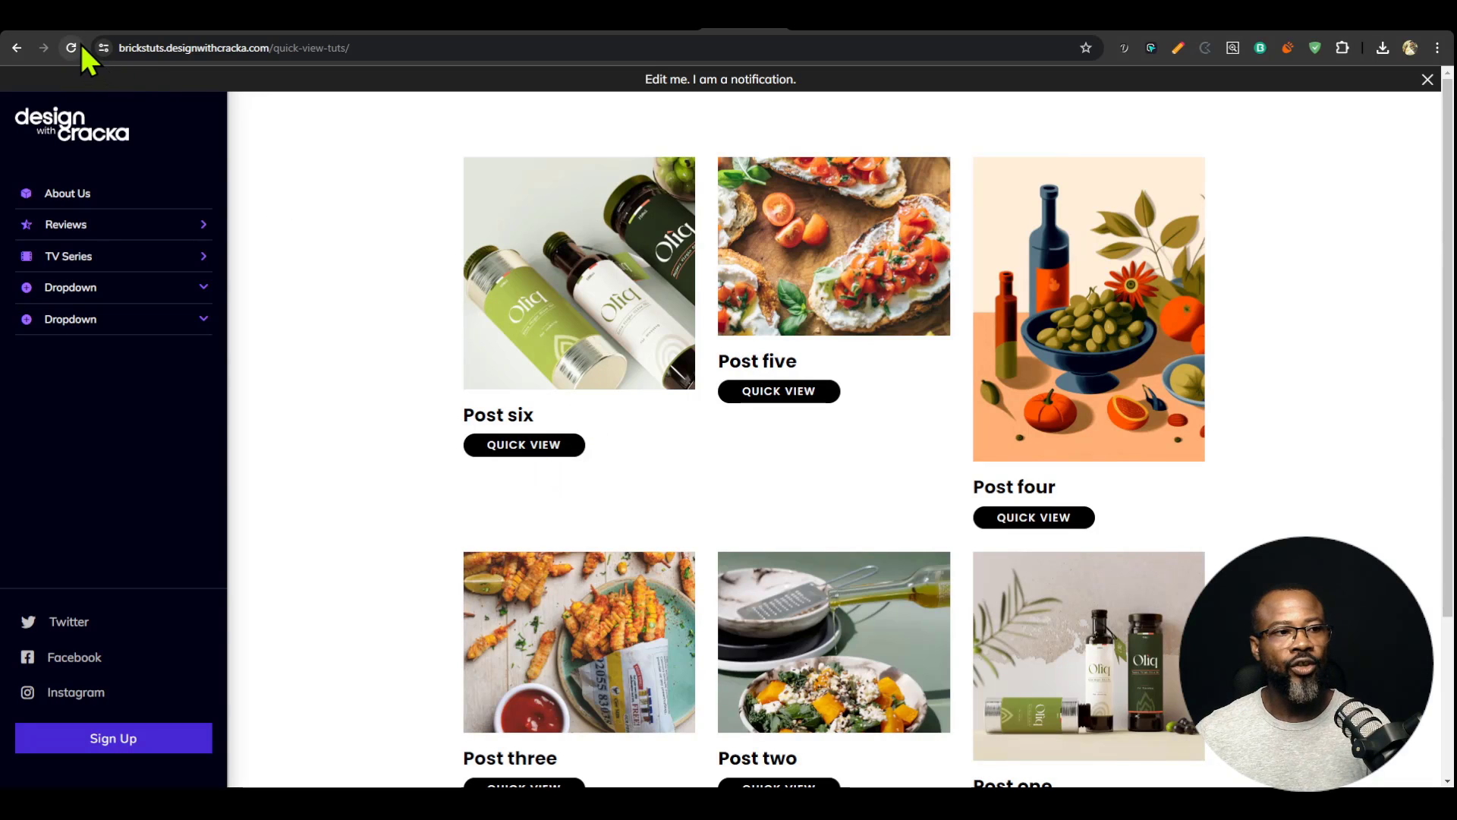
pyautogui.click(548, 455)
pyautogui.click(390, 763)
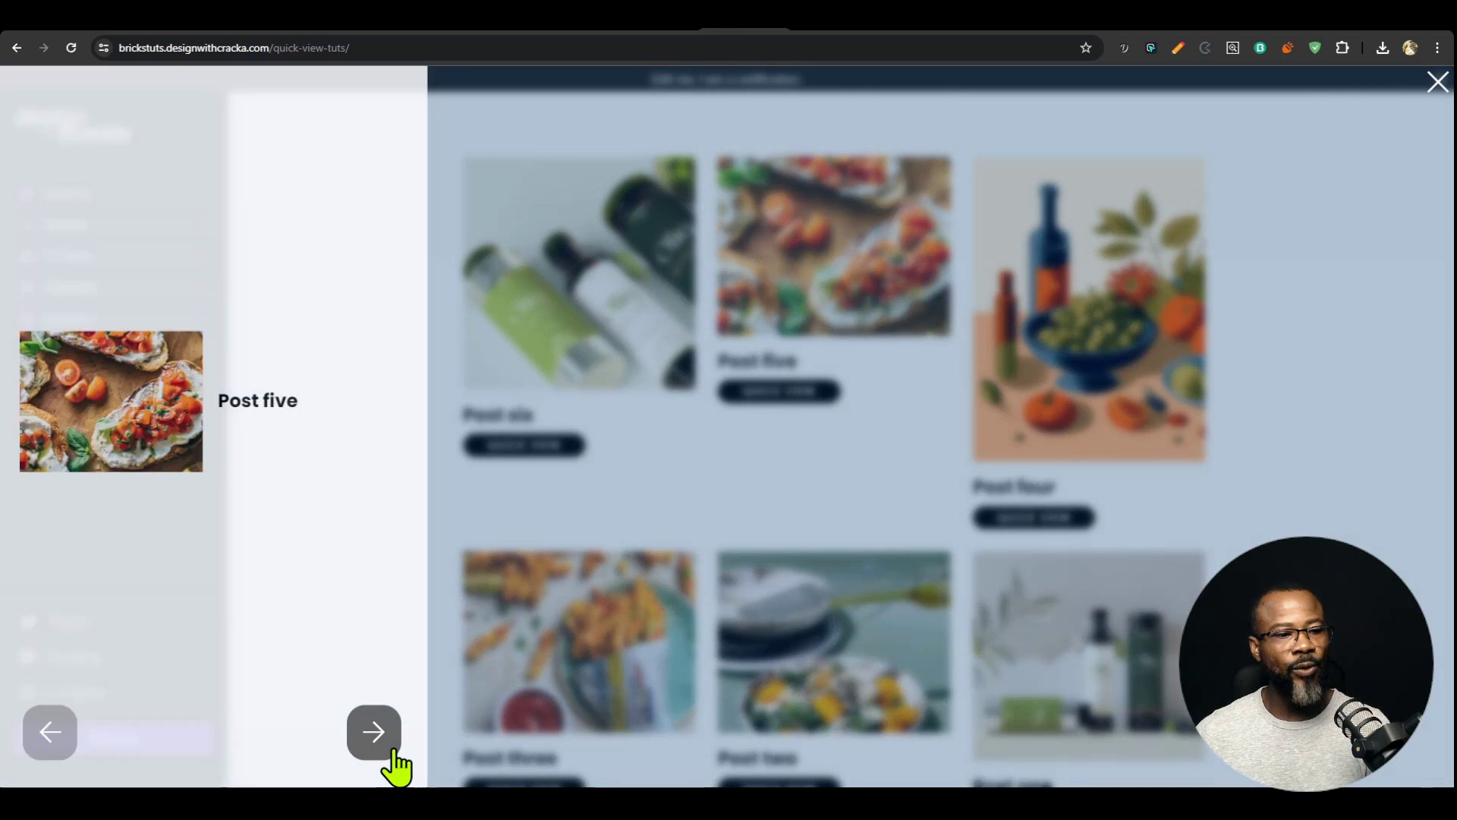
pyautogui.click(390, 763)
pyautogui.click(392, 762)
pyautogui.click(385, 763)
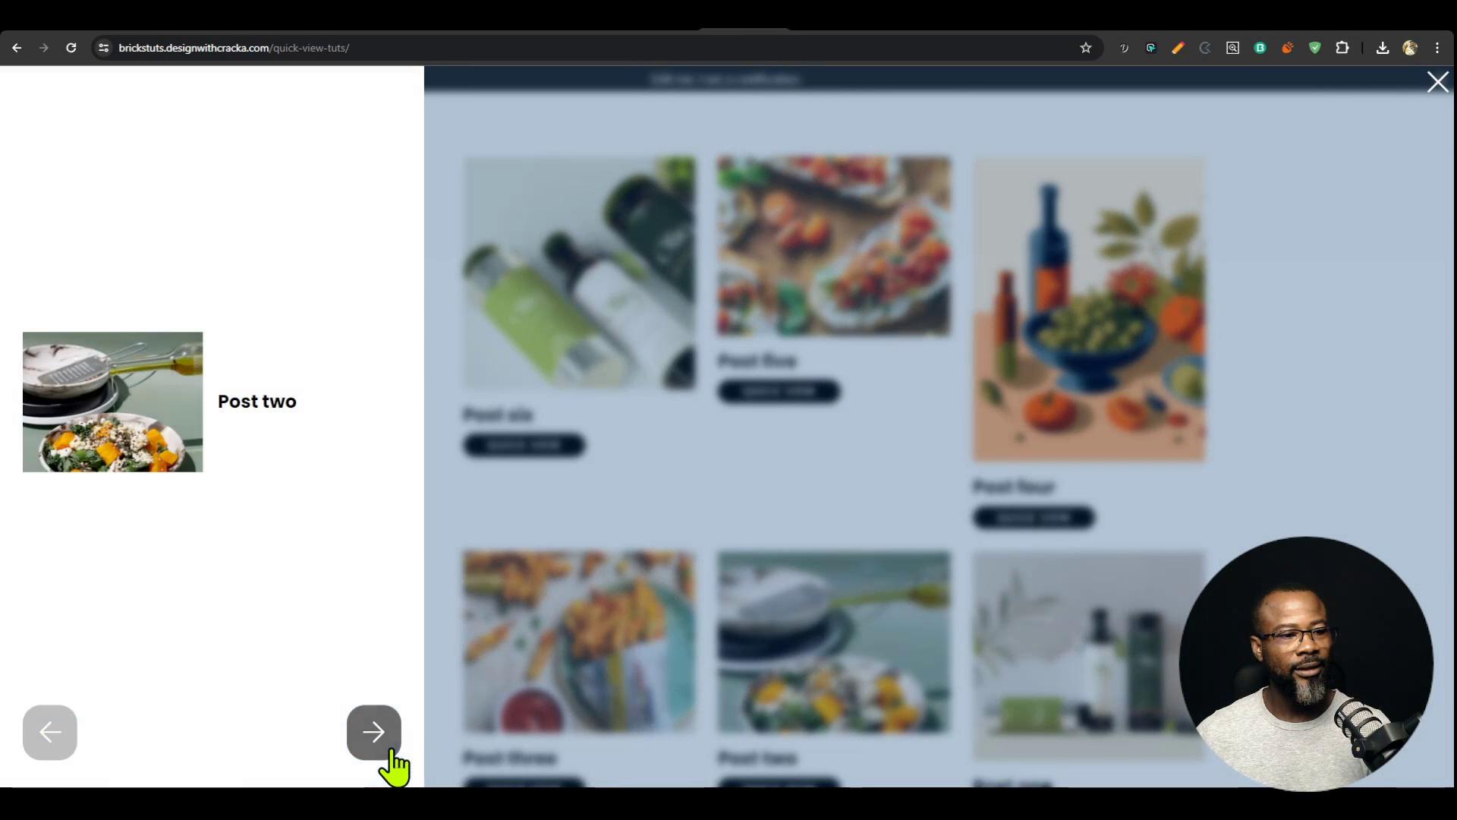
pyautogui.click(49, 752)
pyautogui.click(51, 750)
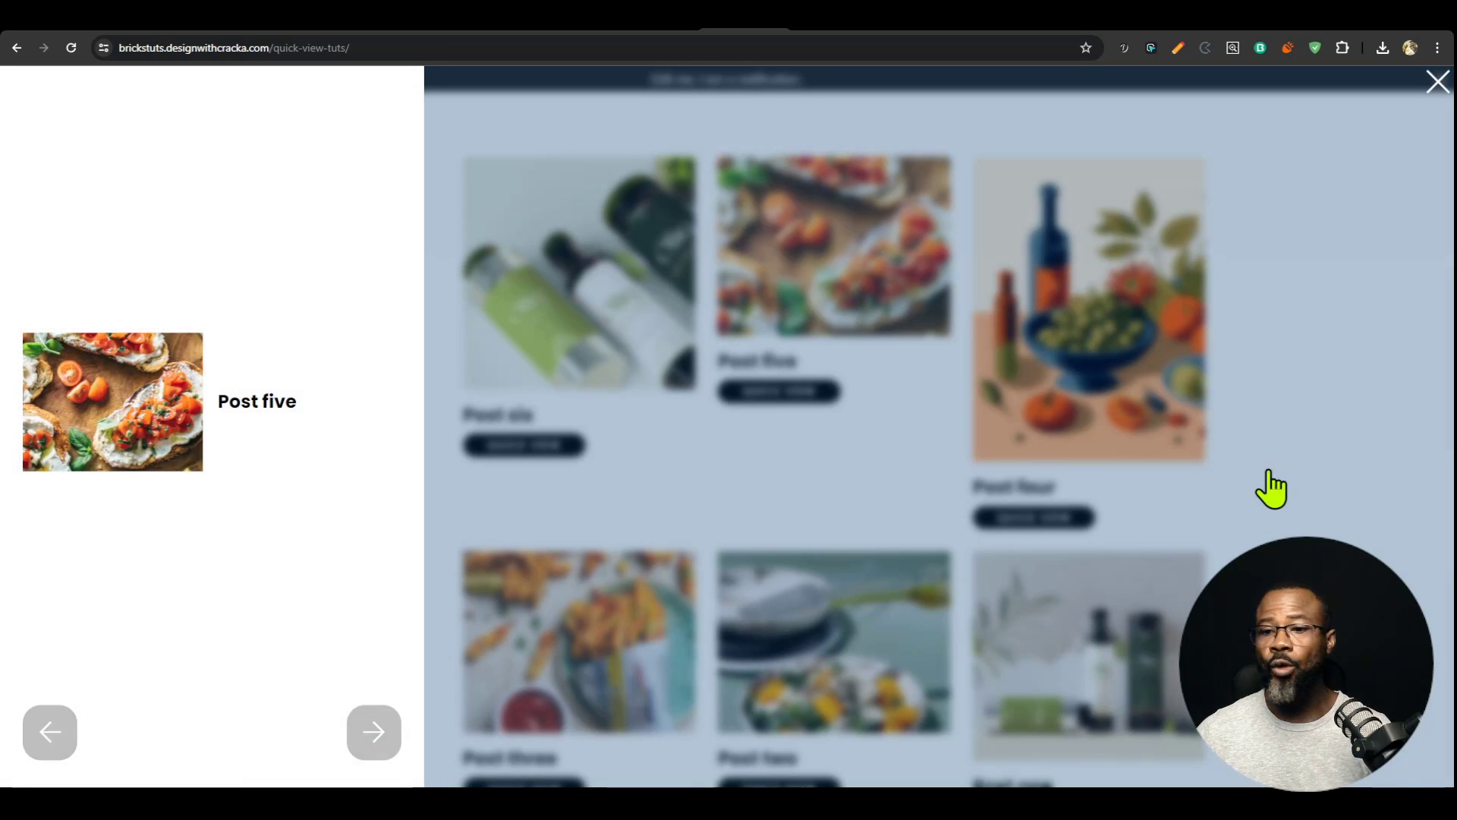
pyautogui.click(1279, 467)
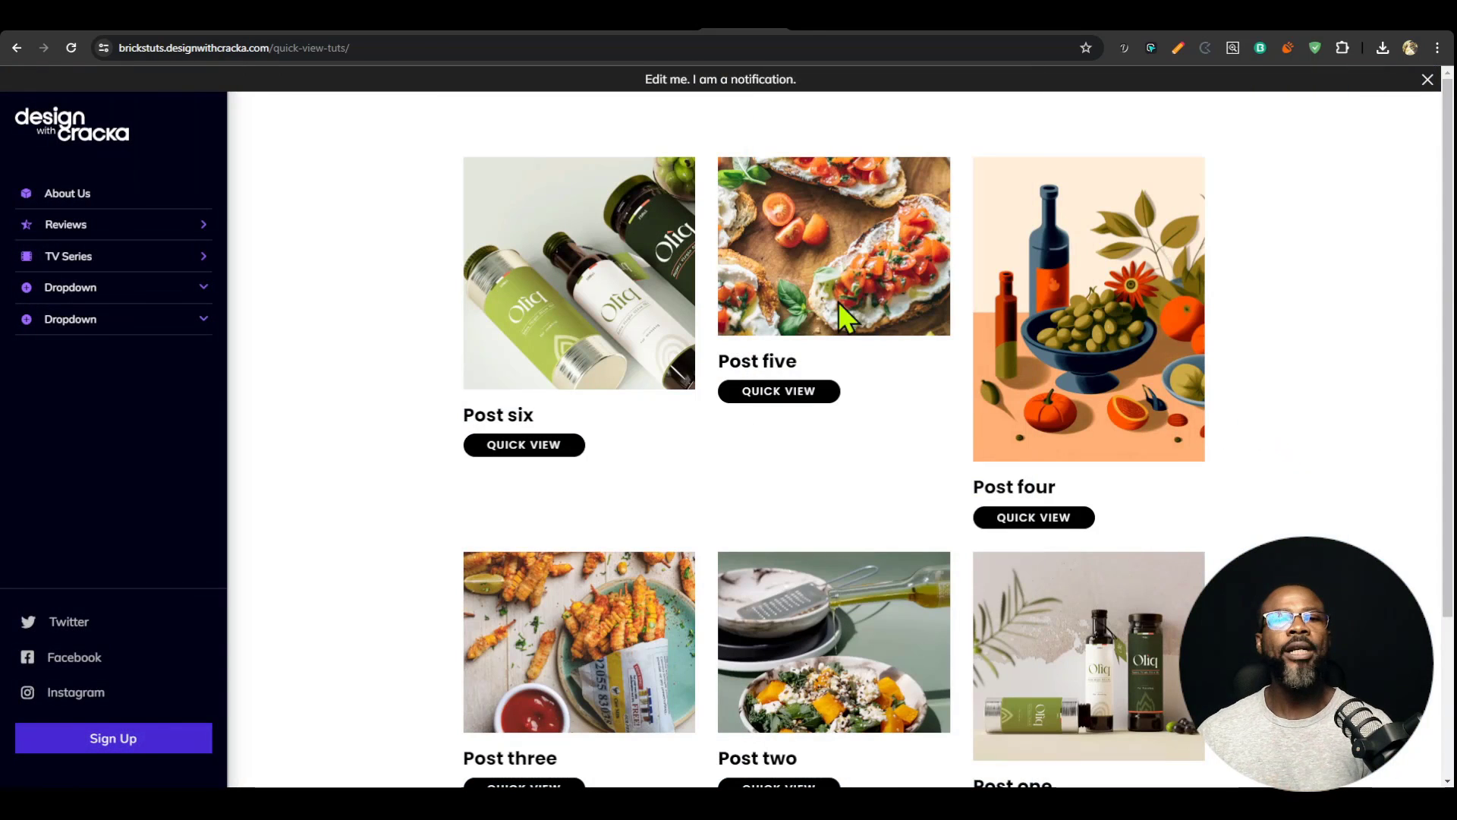
# Step: Reopen the Post six quick view on the front end and compare it with the loops on the two builder pages
pyautogui.click(522, 448)
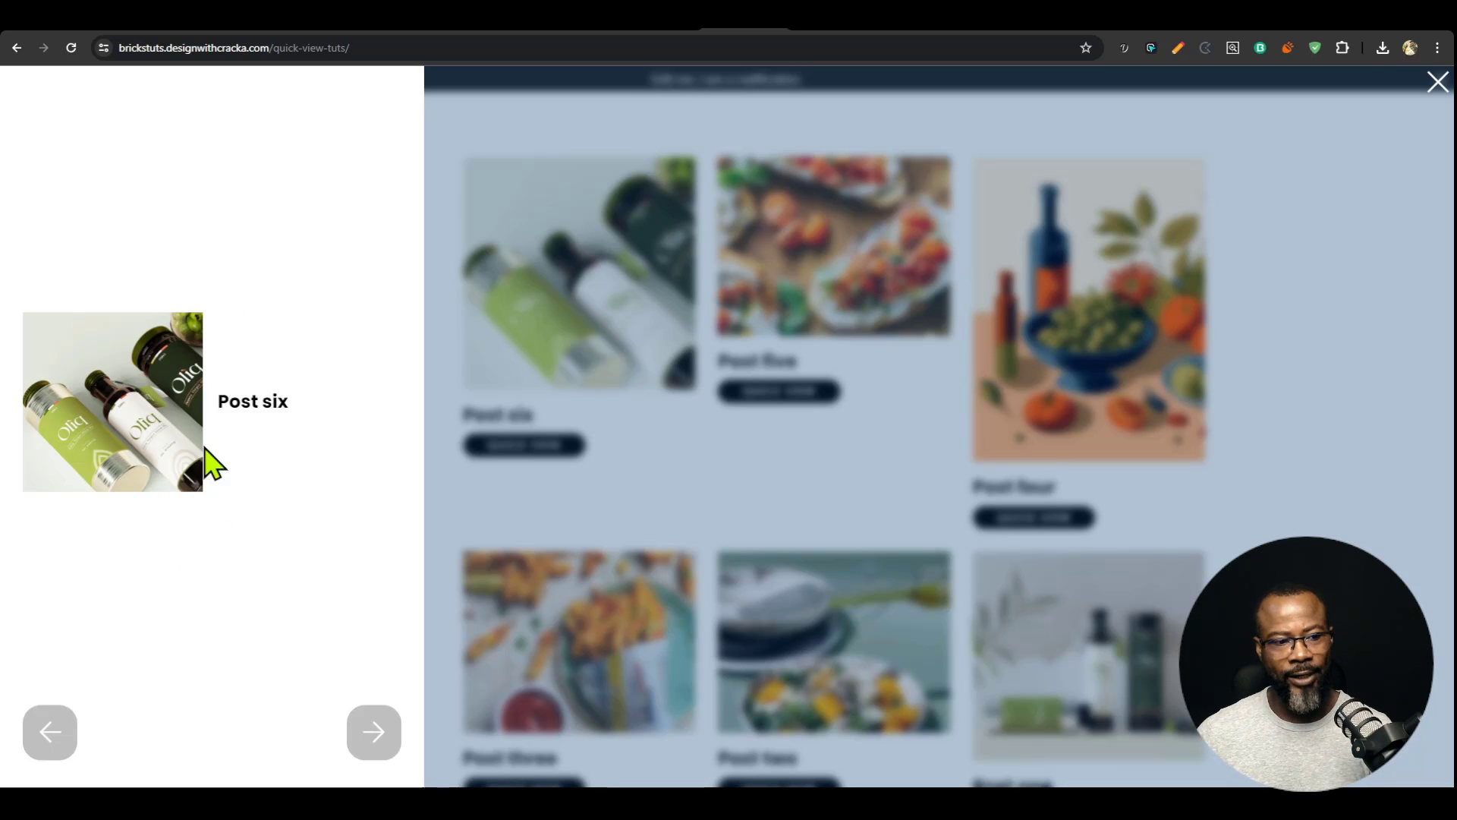
pyautogui.click(681, 31)
pyautogui.click(584, 30)
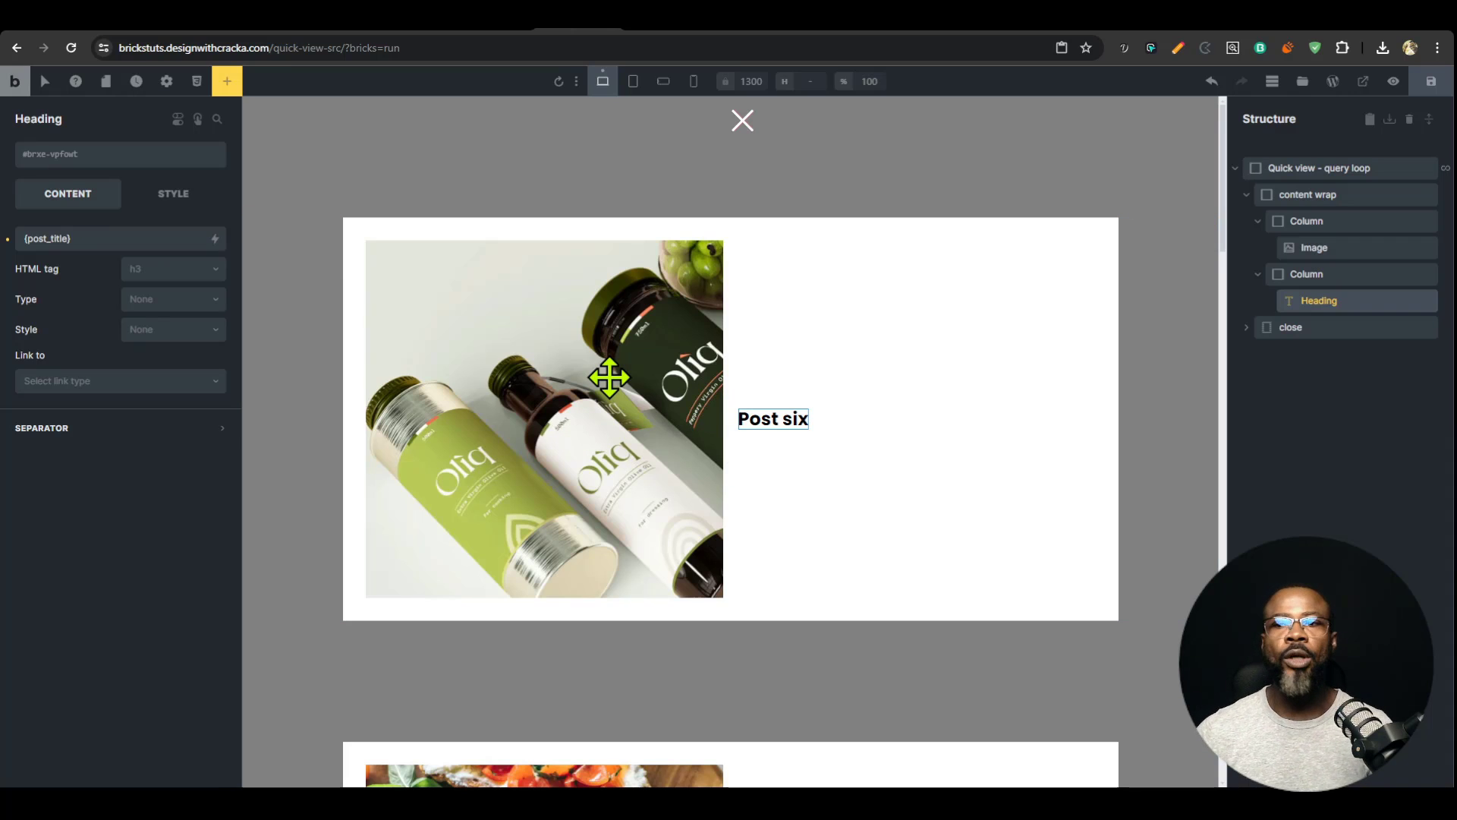
pyautogui.click(674, 30)
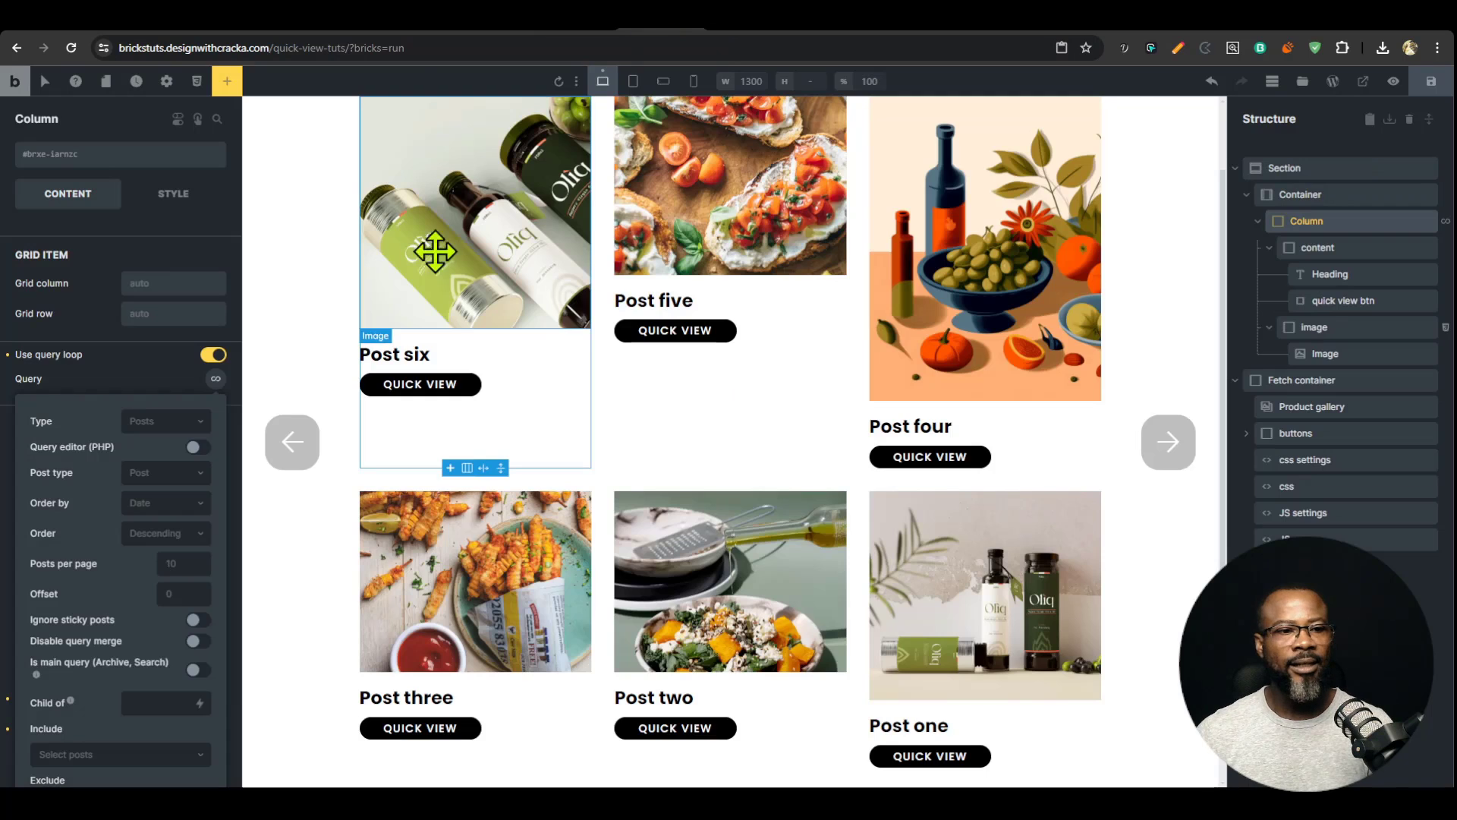
pyautogui.click(766, 30)
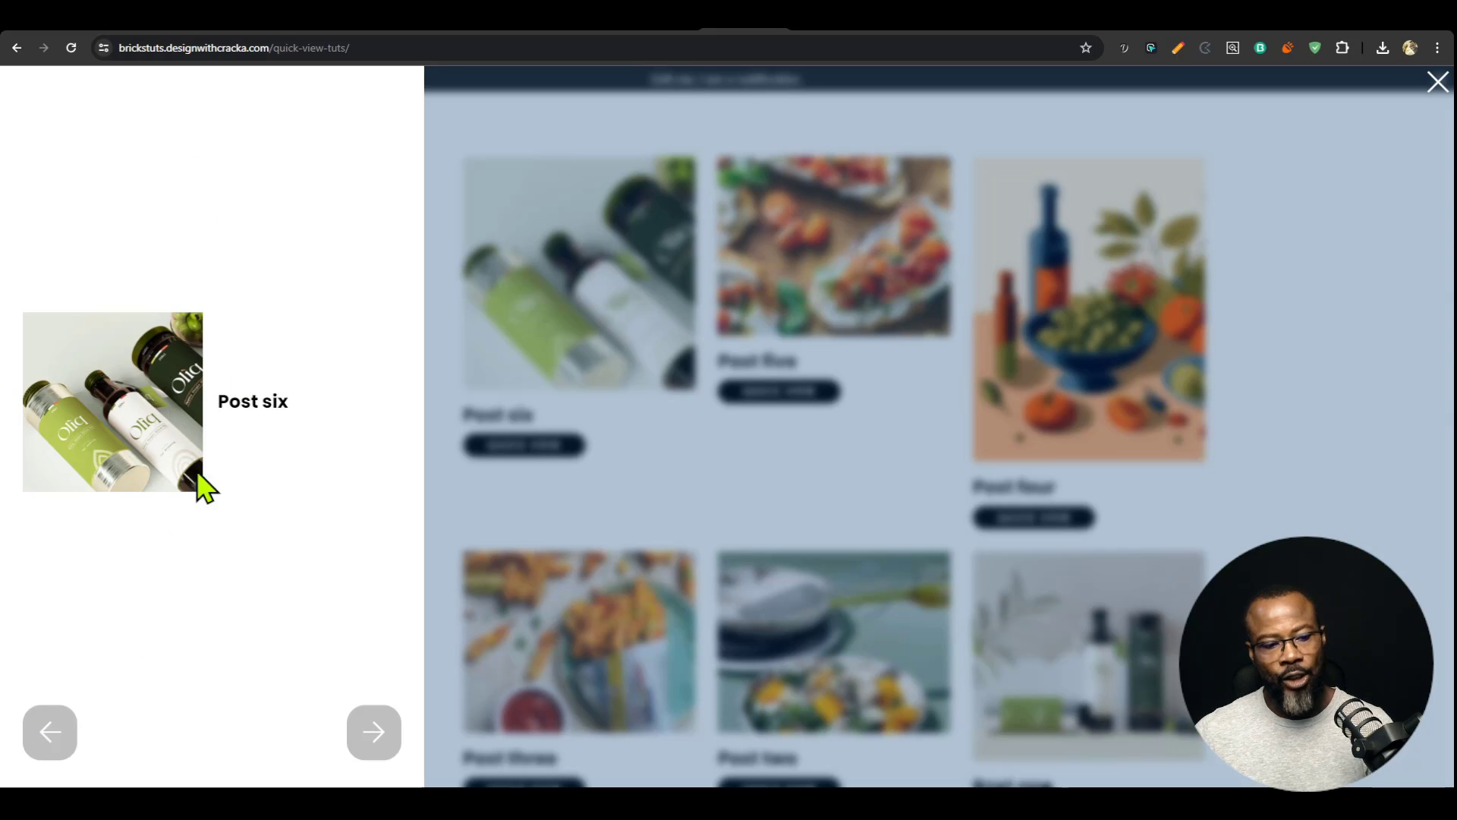
pyautogui.click(674, 30)
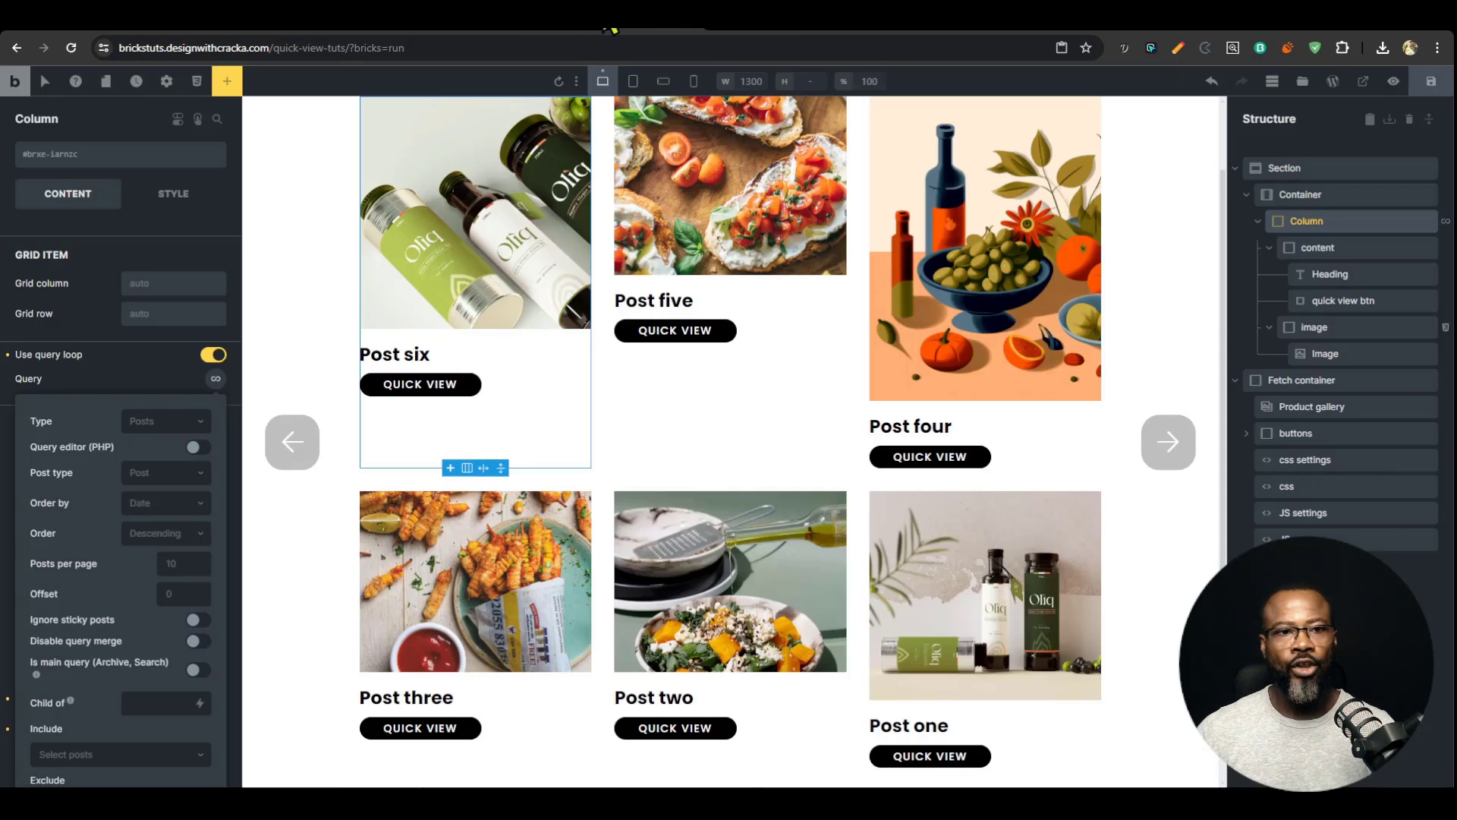
# Step: On the quick-view-src builder page, add the class left to the Quick view - query loop and inspect the sidebar preview
pyautogui.click(588, 30)
pyautogui.click(1329, 169)
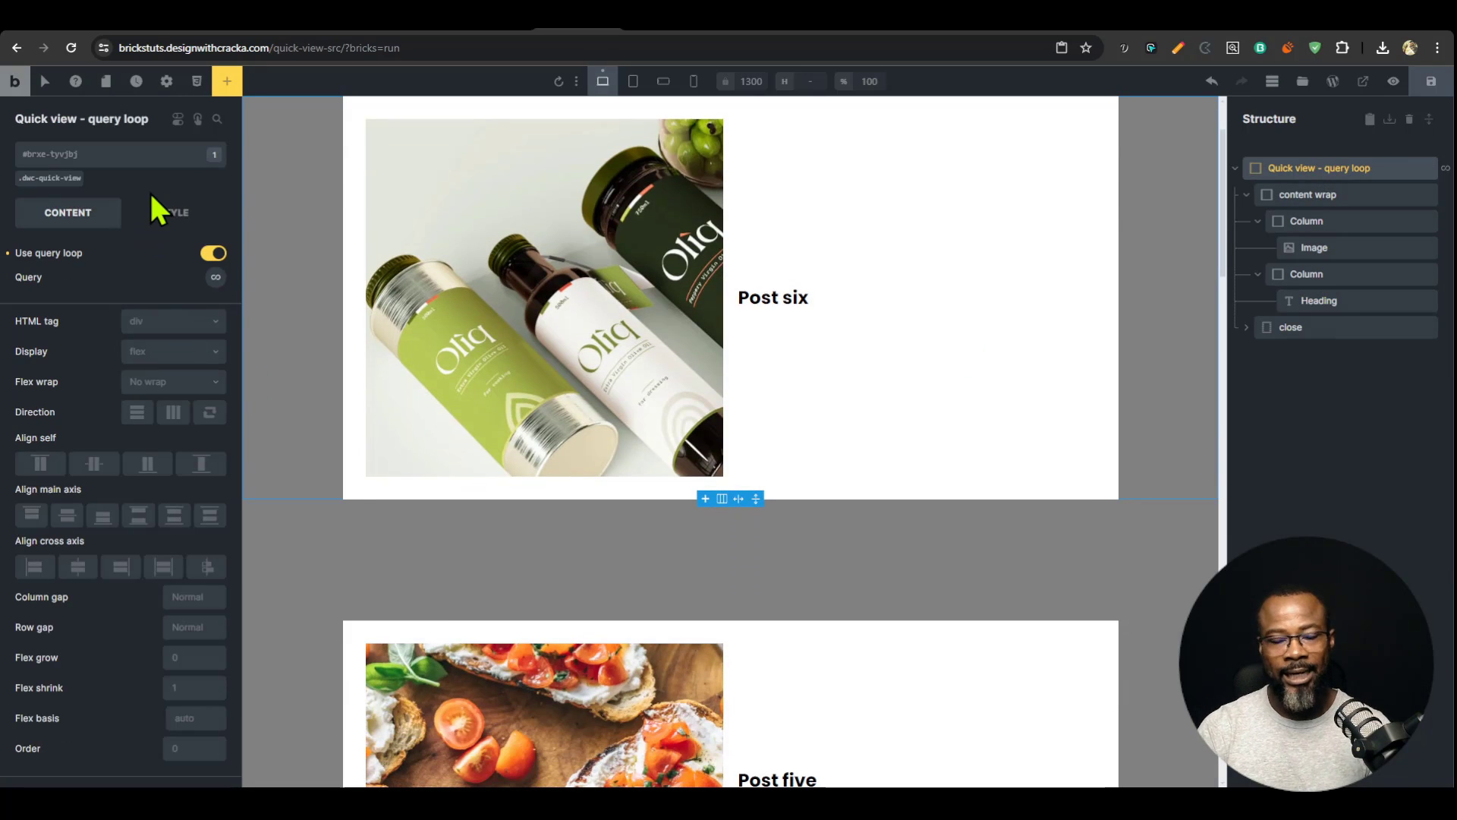
pyautogui.click(121, 163)
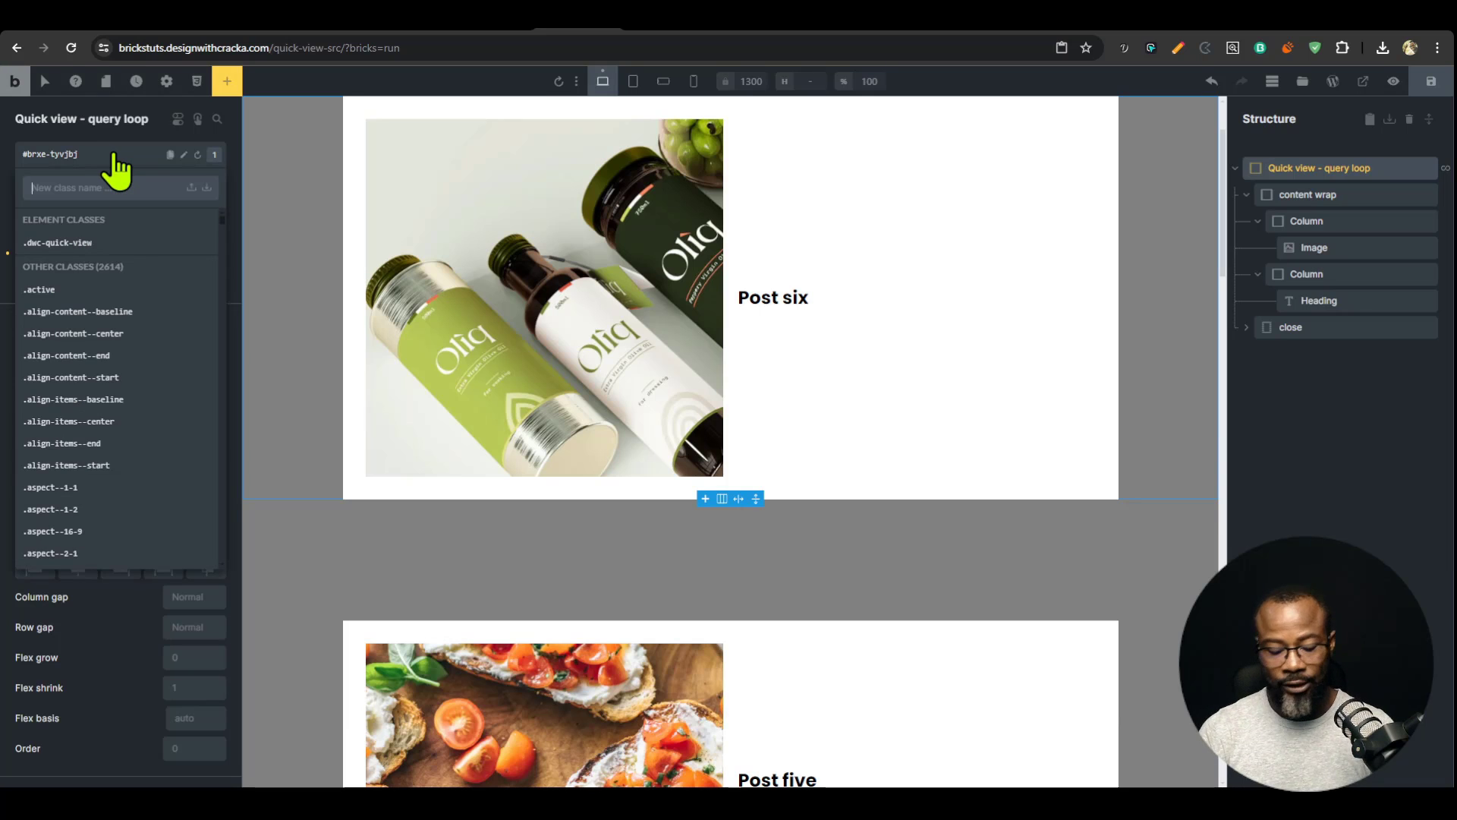
pyautogui.write('left')
pyautogui.press('Return')
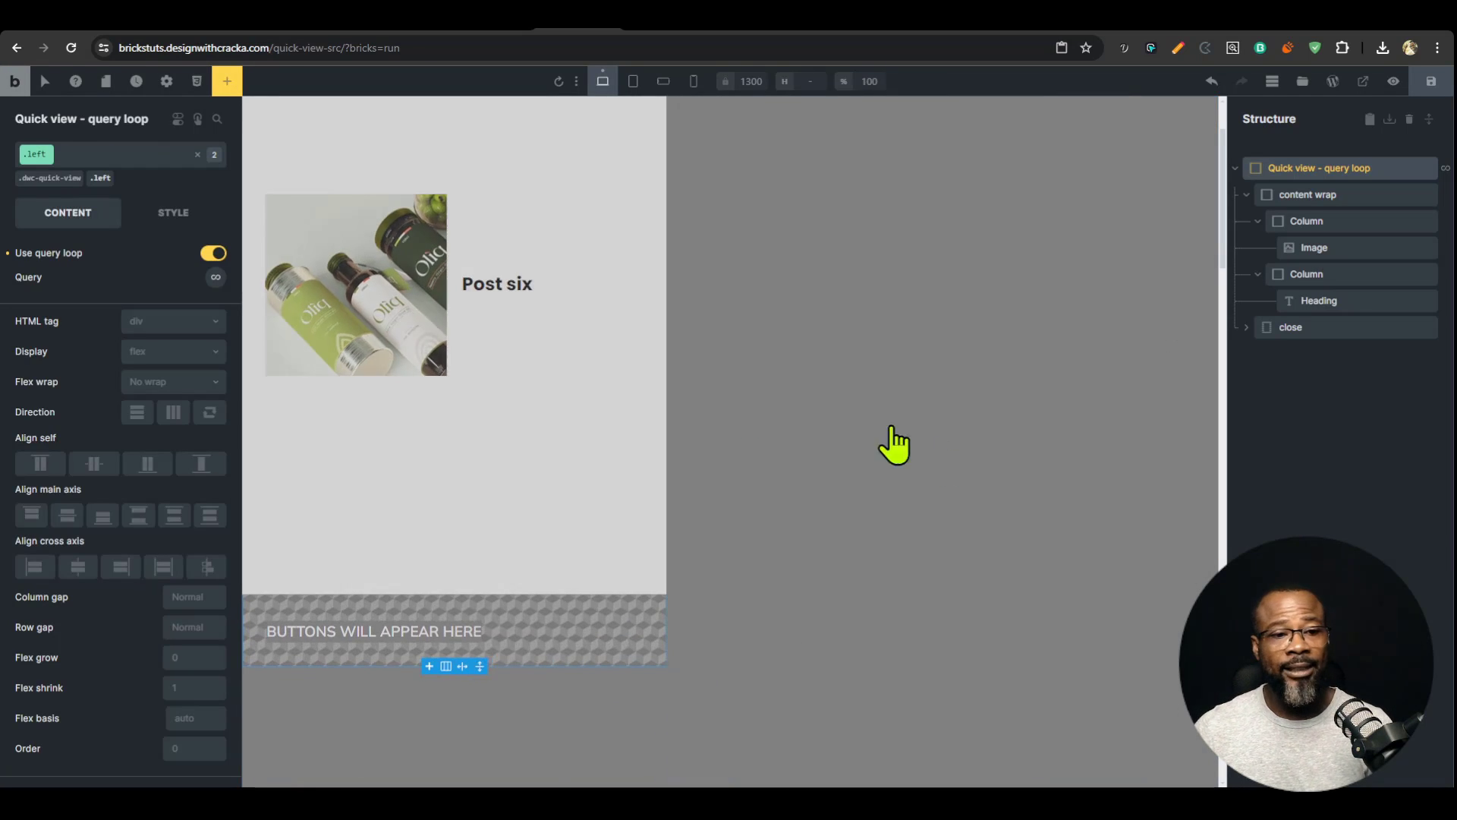
pyautogui.click(410, 411)
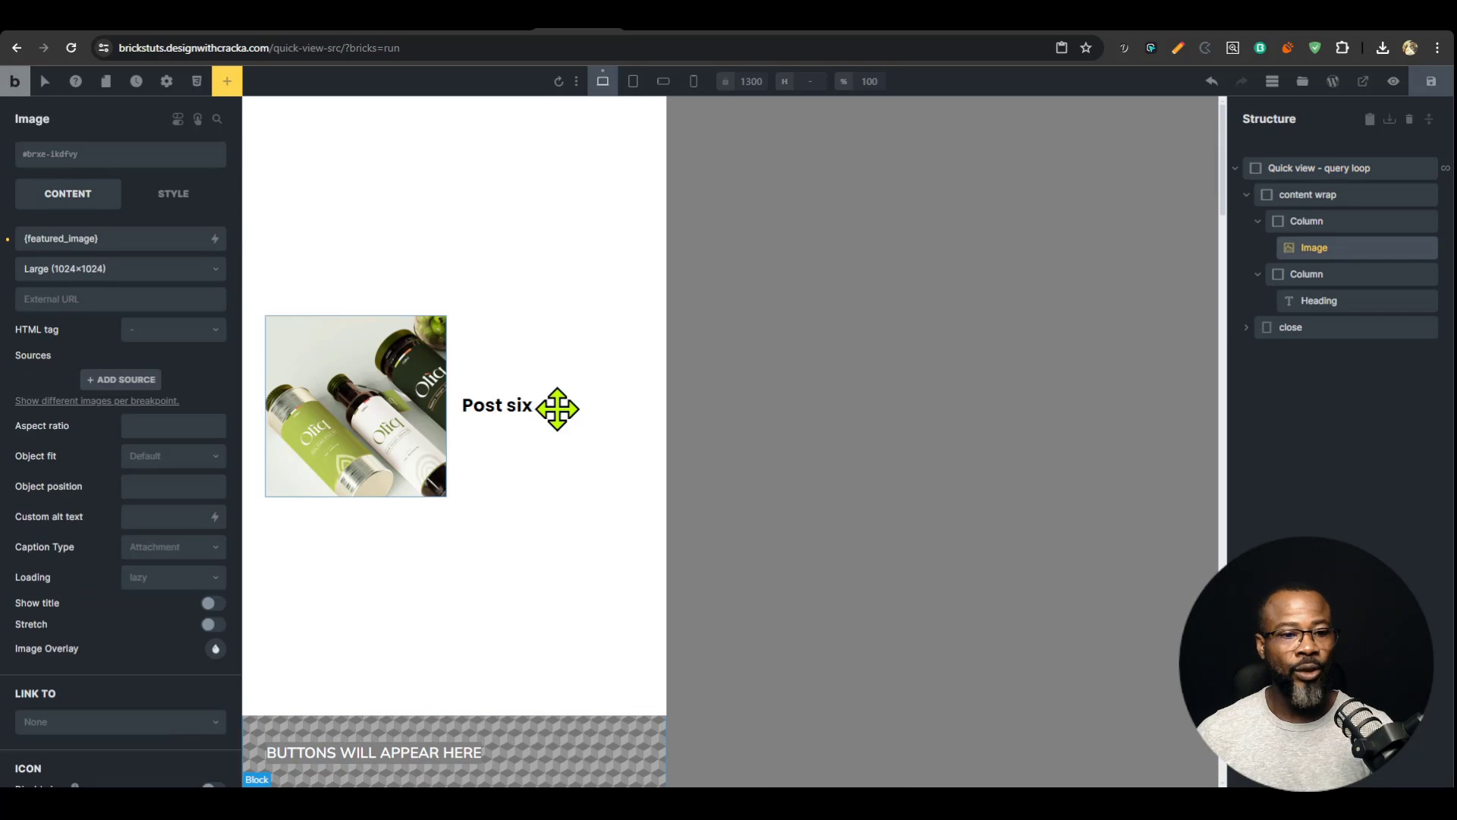
pyautogui.click(548, 406)
pyautogui.click(366, 424)
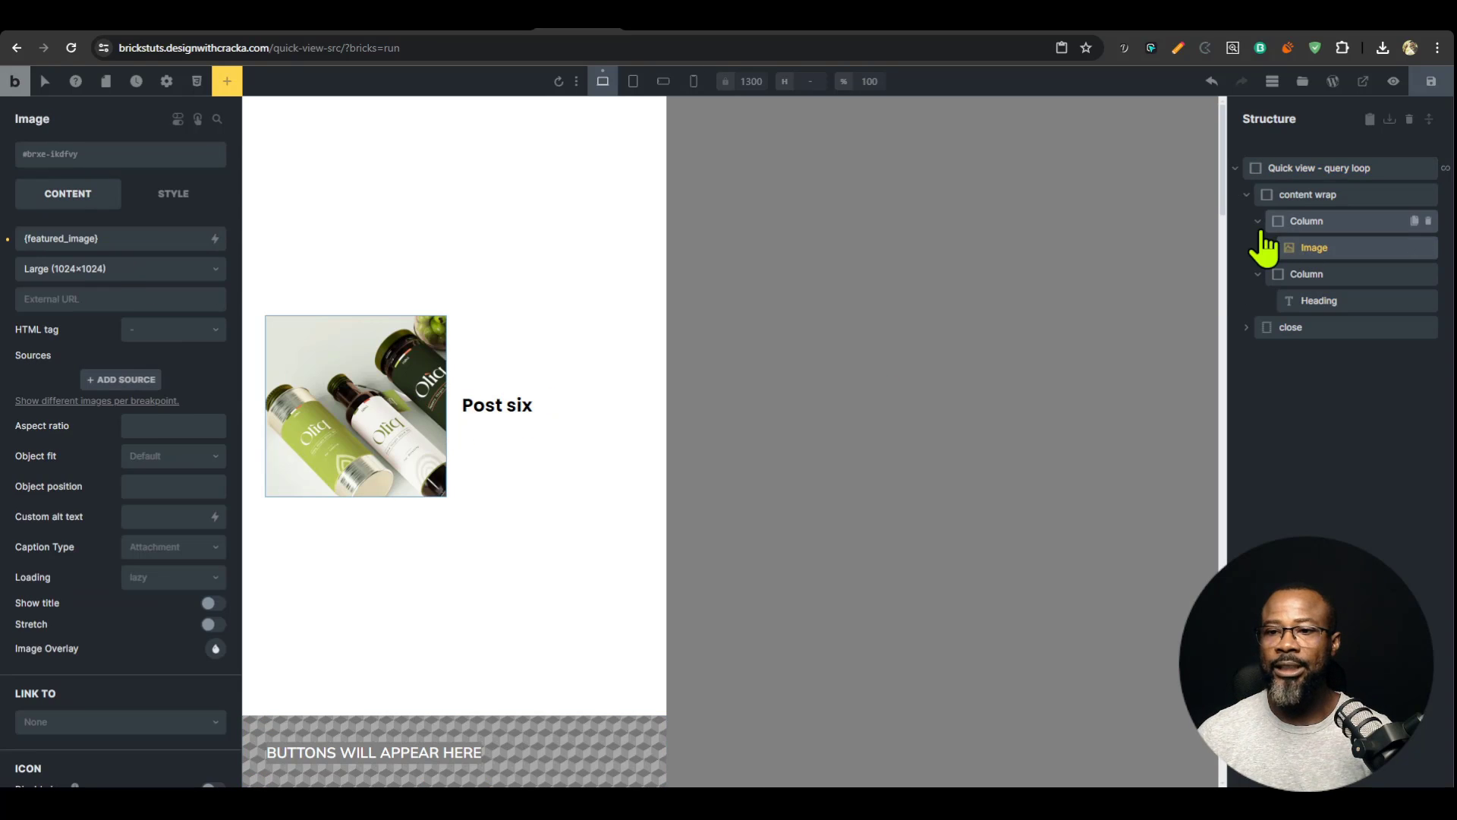
# Step: Set the direction of the content wrap's dwc-quick-view__inner-wrap class to vertical (column) and save the page
pyautogui.click(1290, 248)
pyautogui.click(1307, 197)
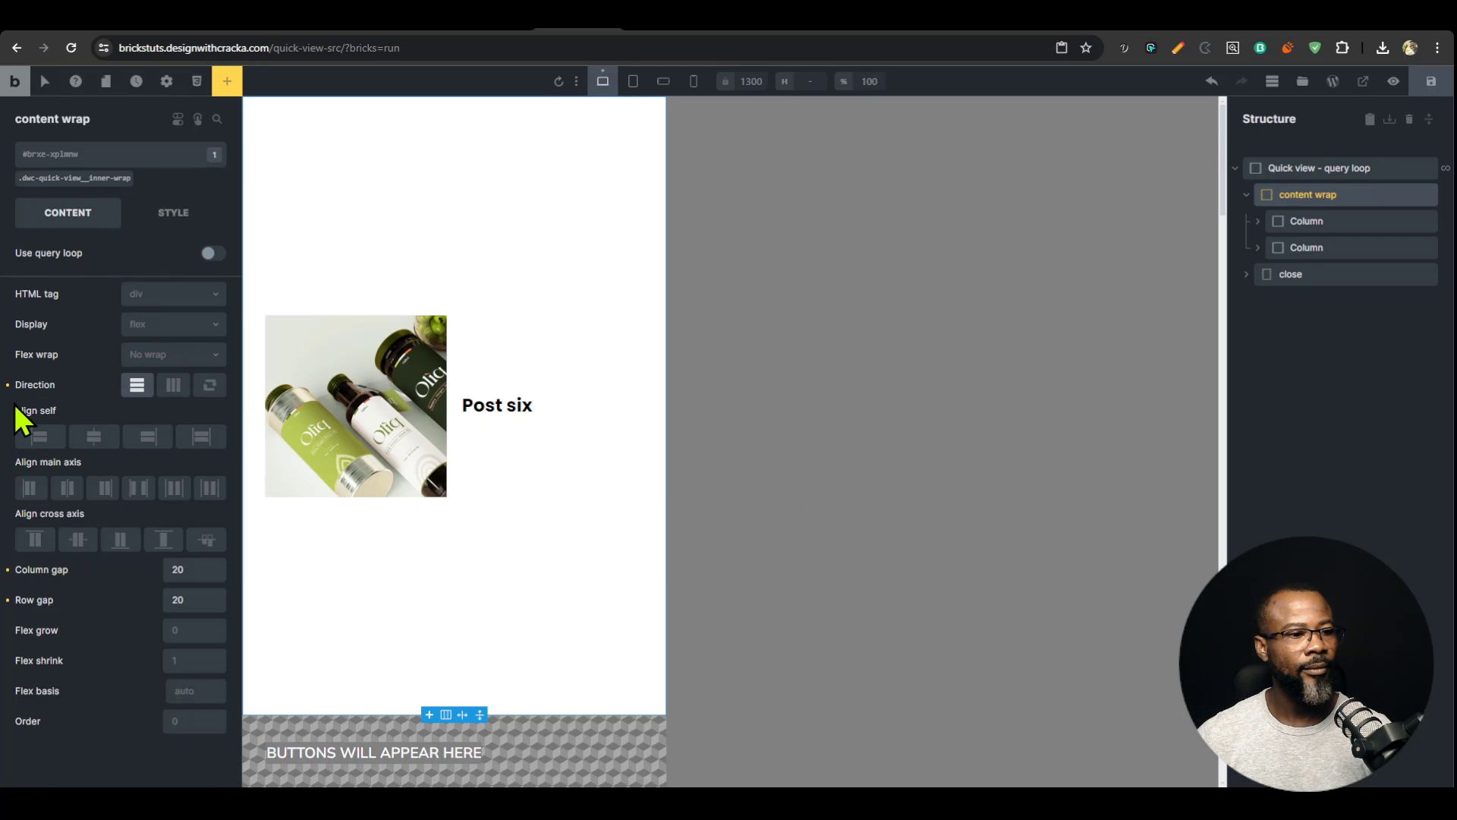
pyautogui.click(76, 177)
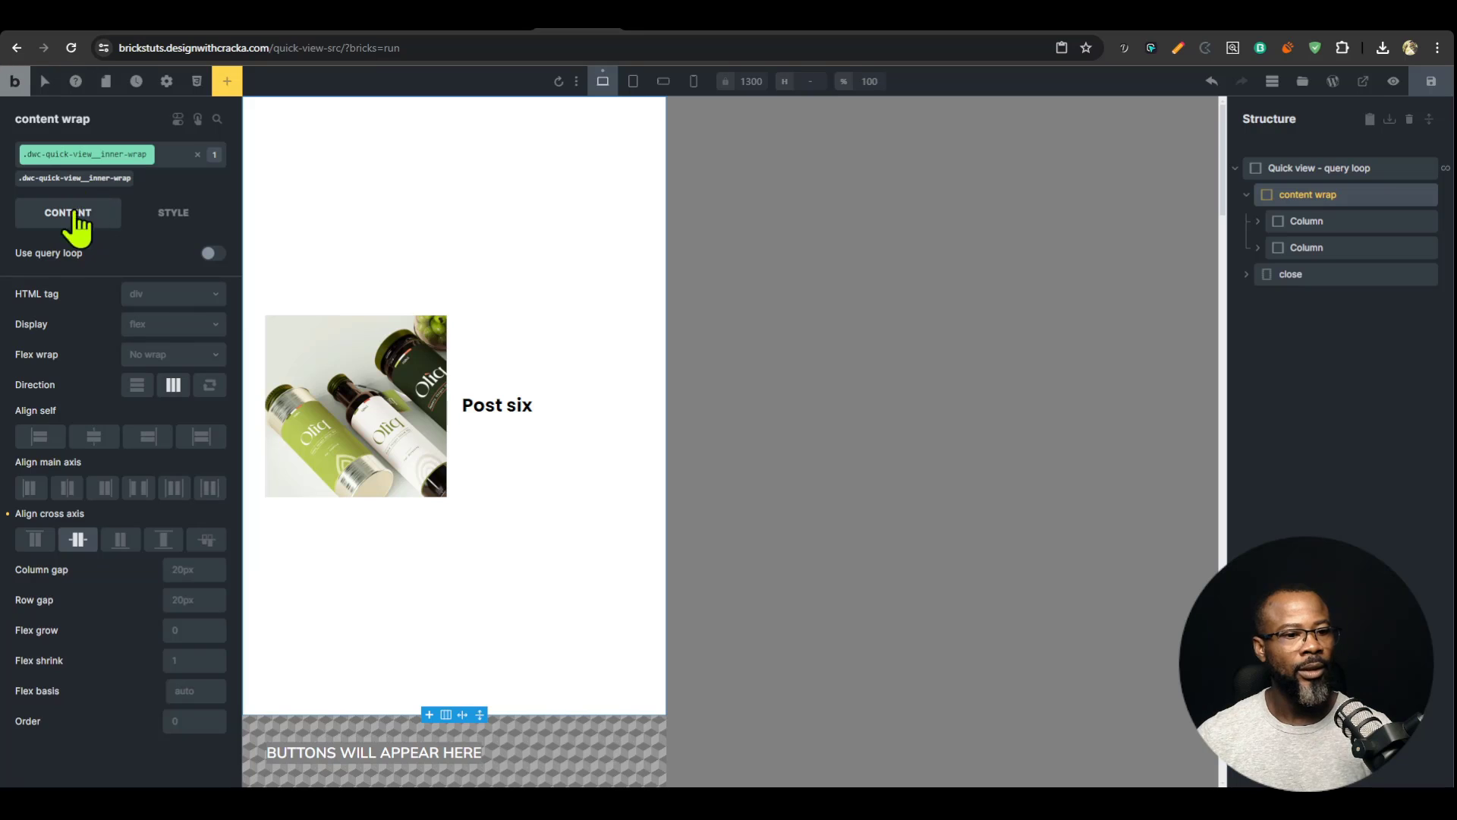
pyautogui.click(137, 386)
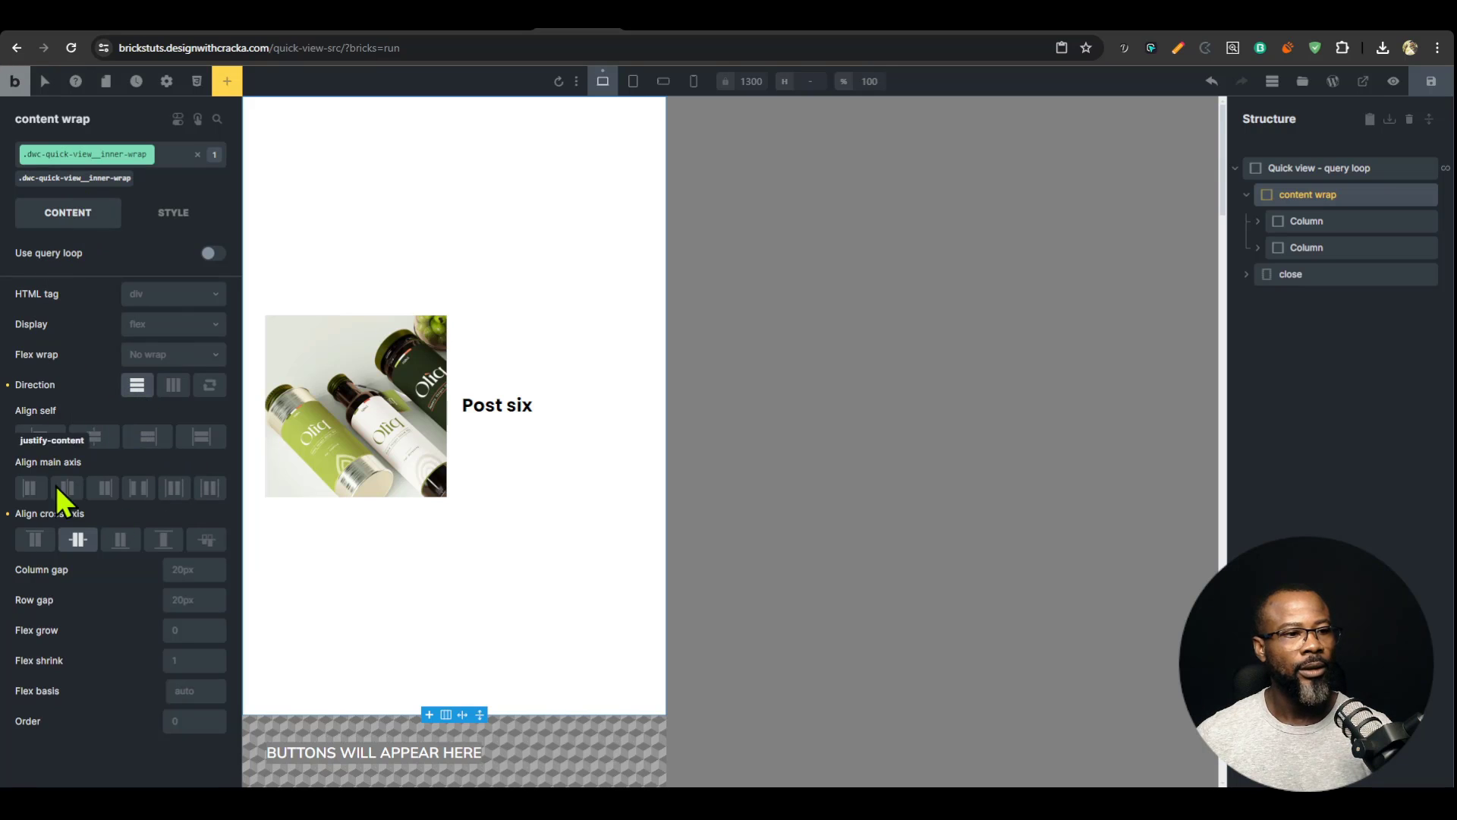
pyautogui.click(1432, 81)
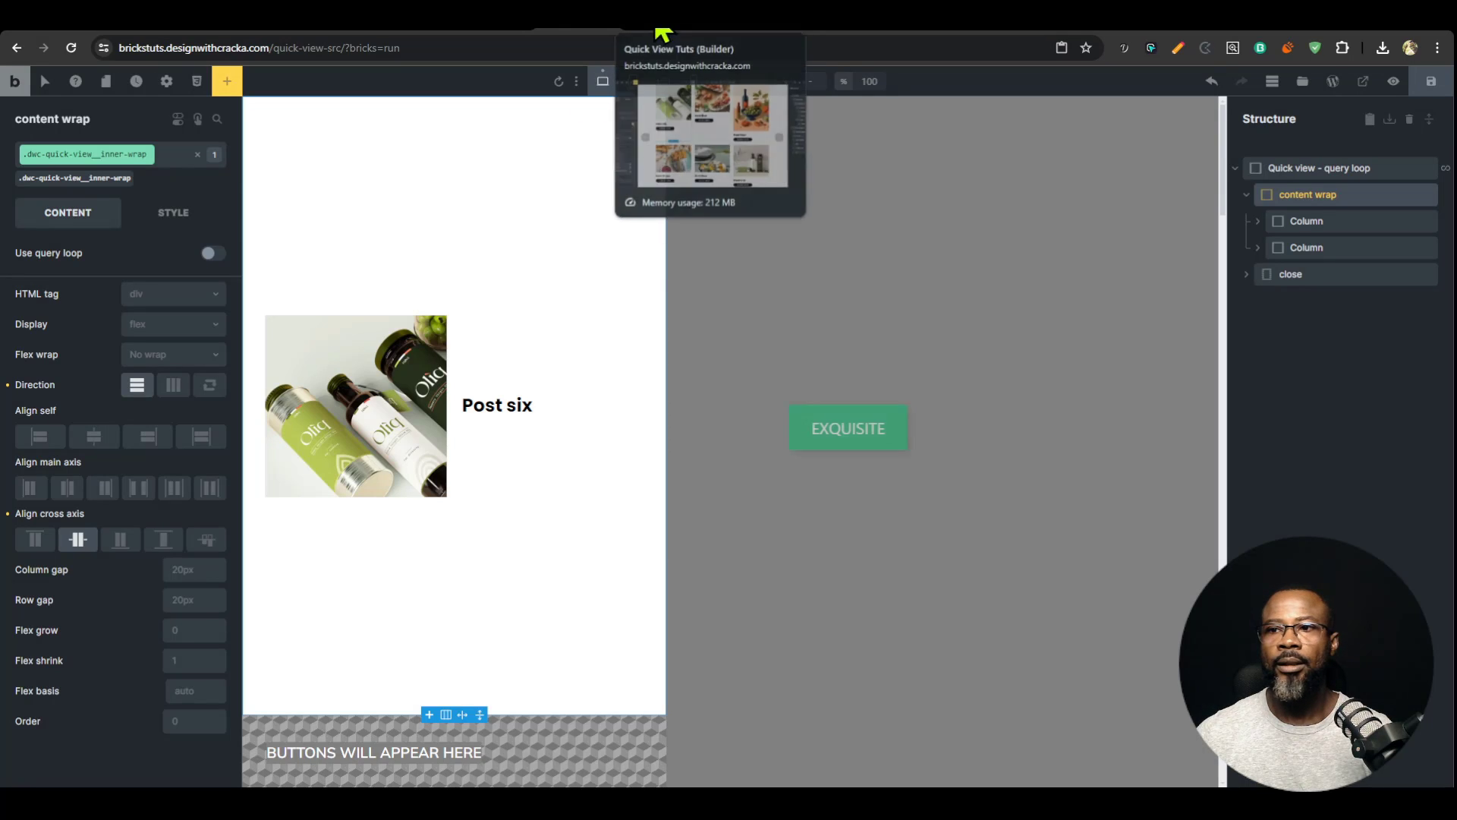
# Step: Reload the quick-view-tuts front end, open the Post six quick view, and browse forward through the posts past Post three
pyautogui.click(742, 30)
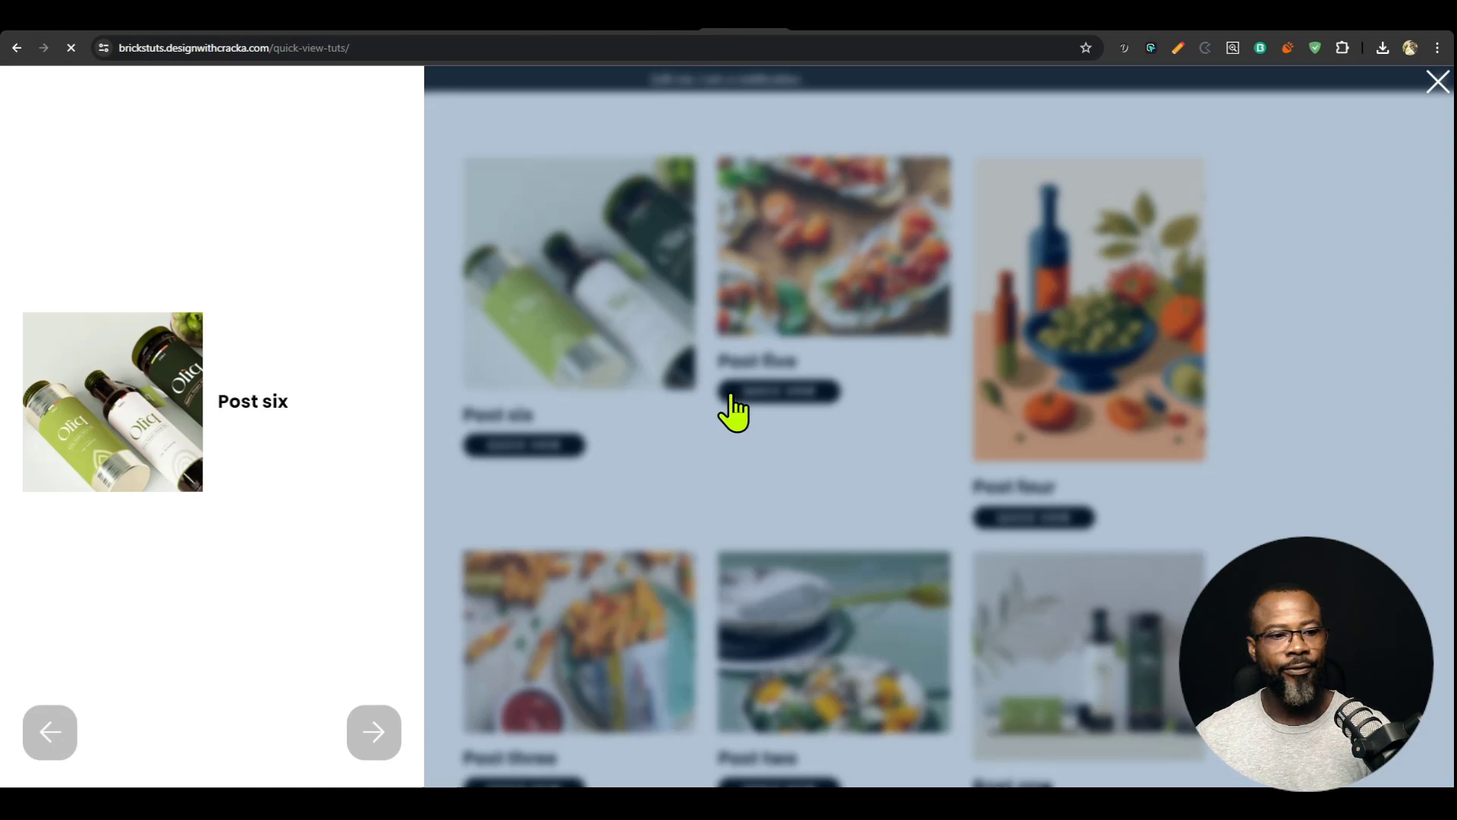
pyautogui.hotkey('ctrl', 'r')
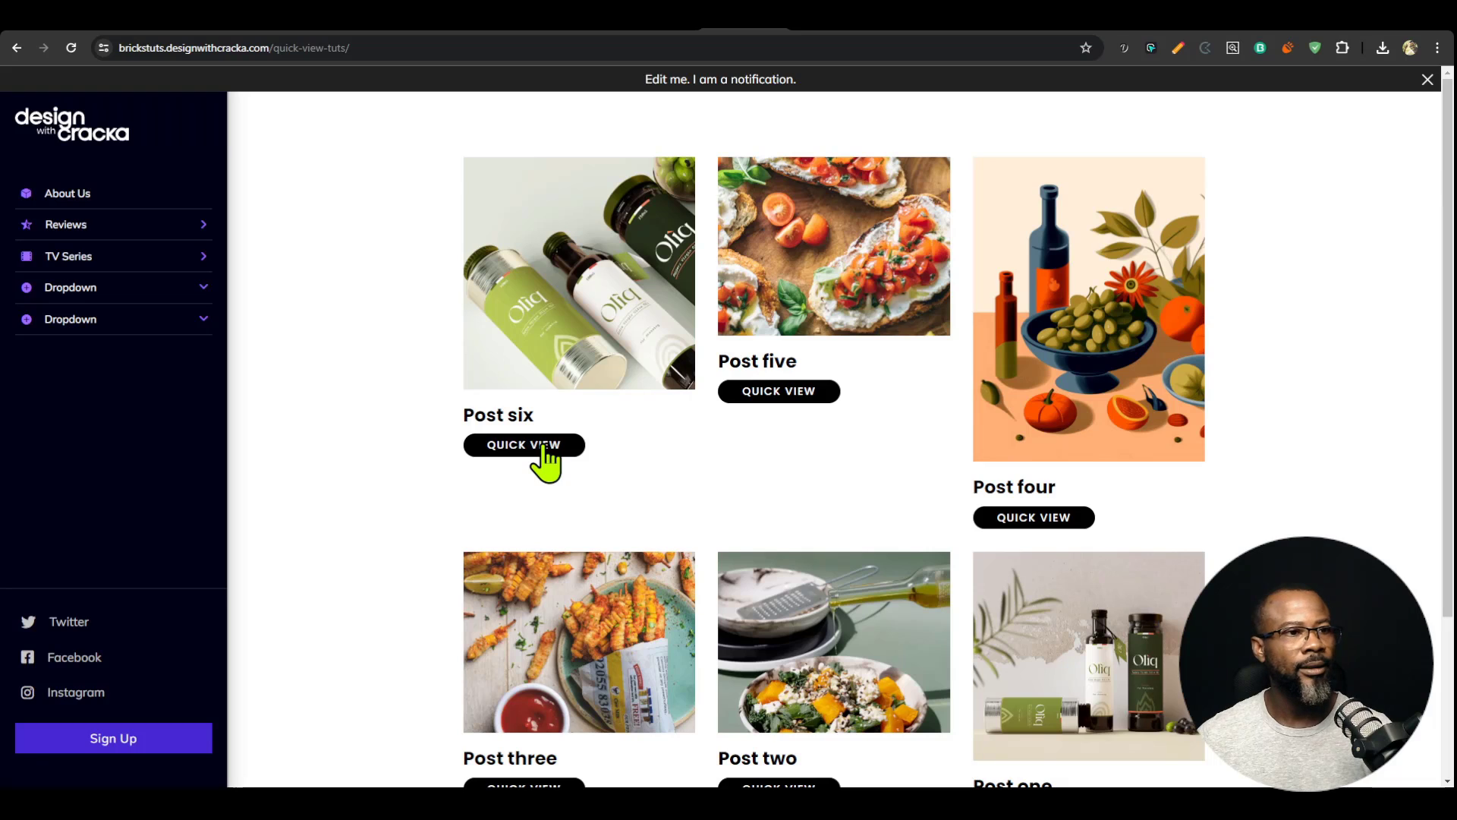
pyautogui.click(544, 449)
pyautogui.click(375, 735)
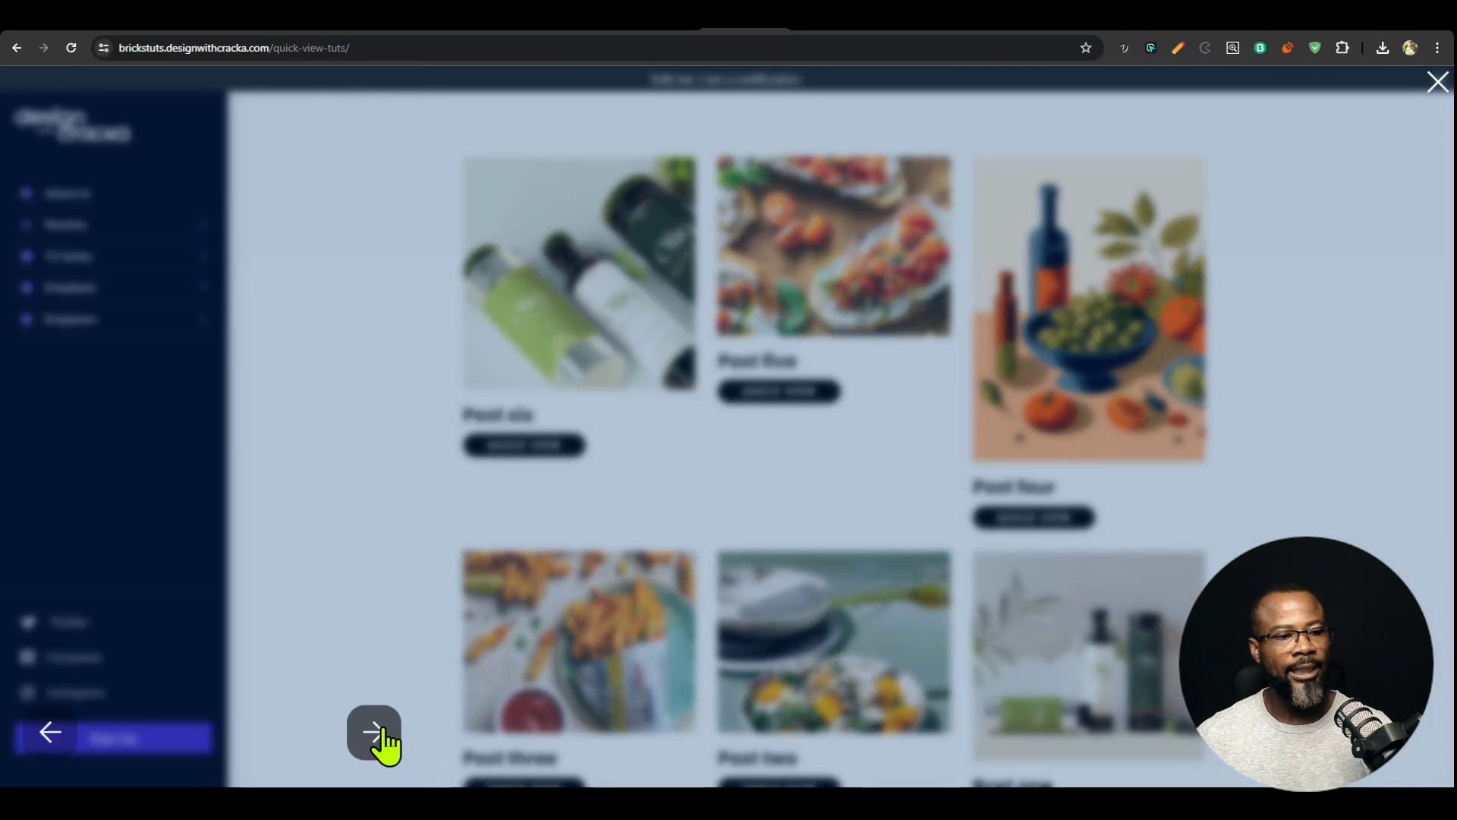
pyautogui.click(375, 735)
pyautogui.click(375, 734)
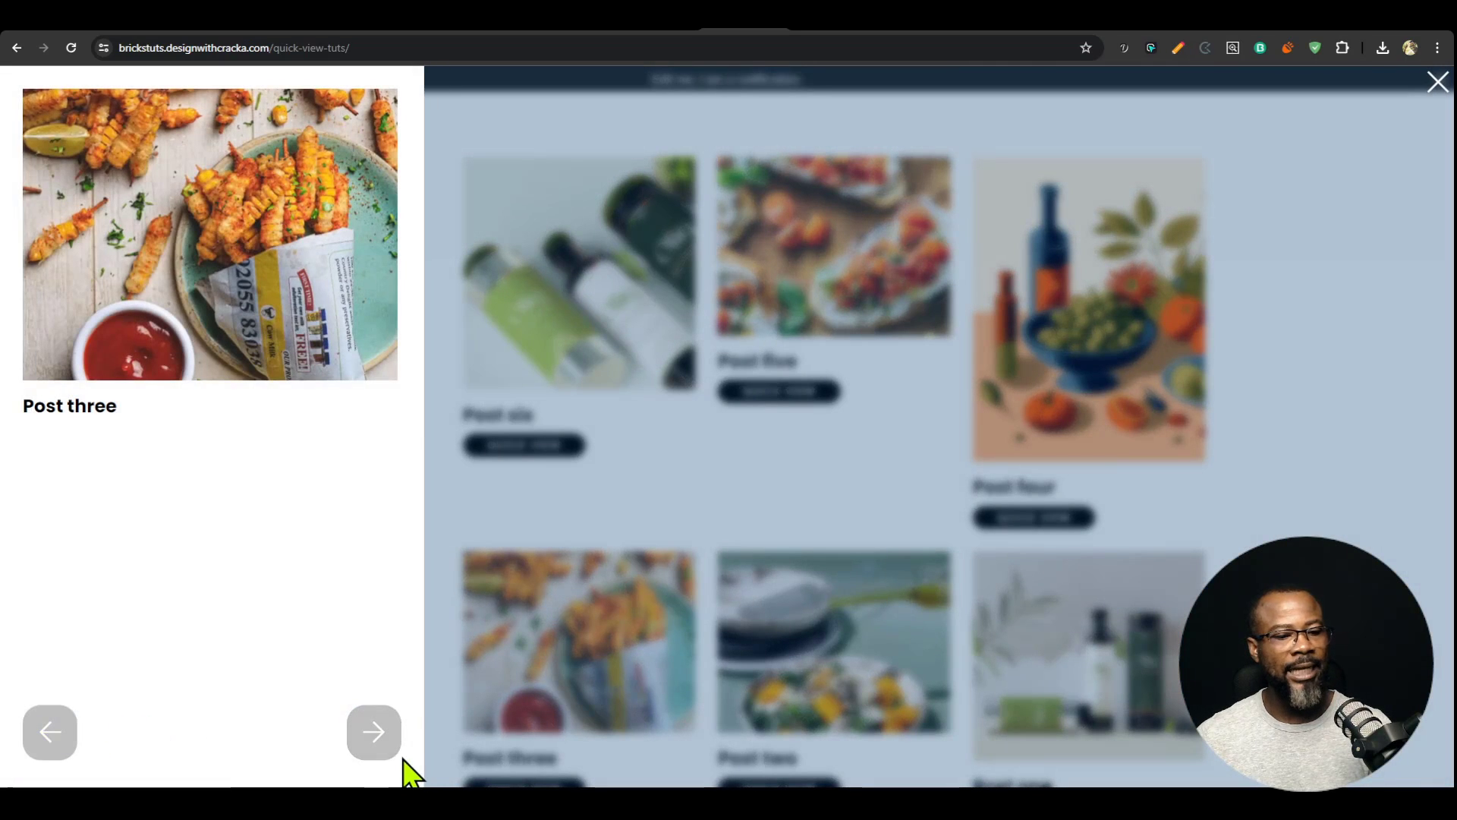
pyautogui.click(379, 752)
pyautogui.click(379, 752)
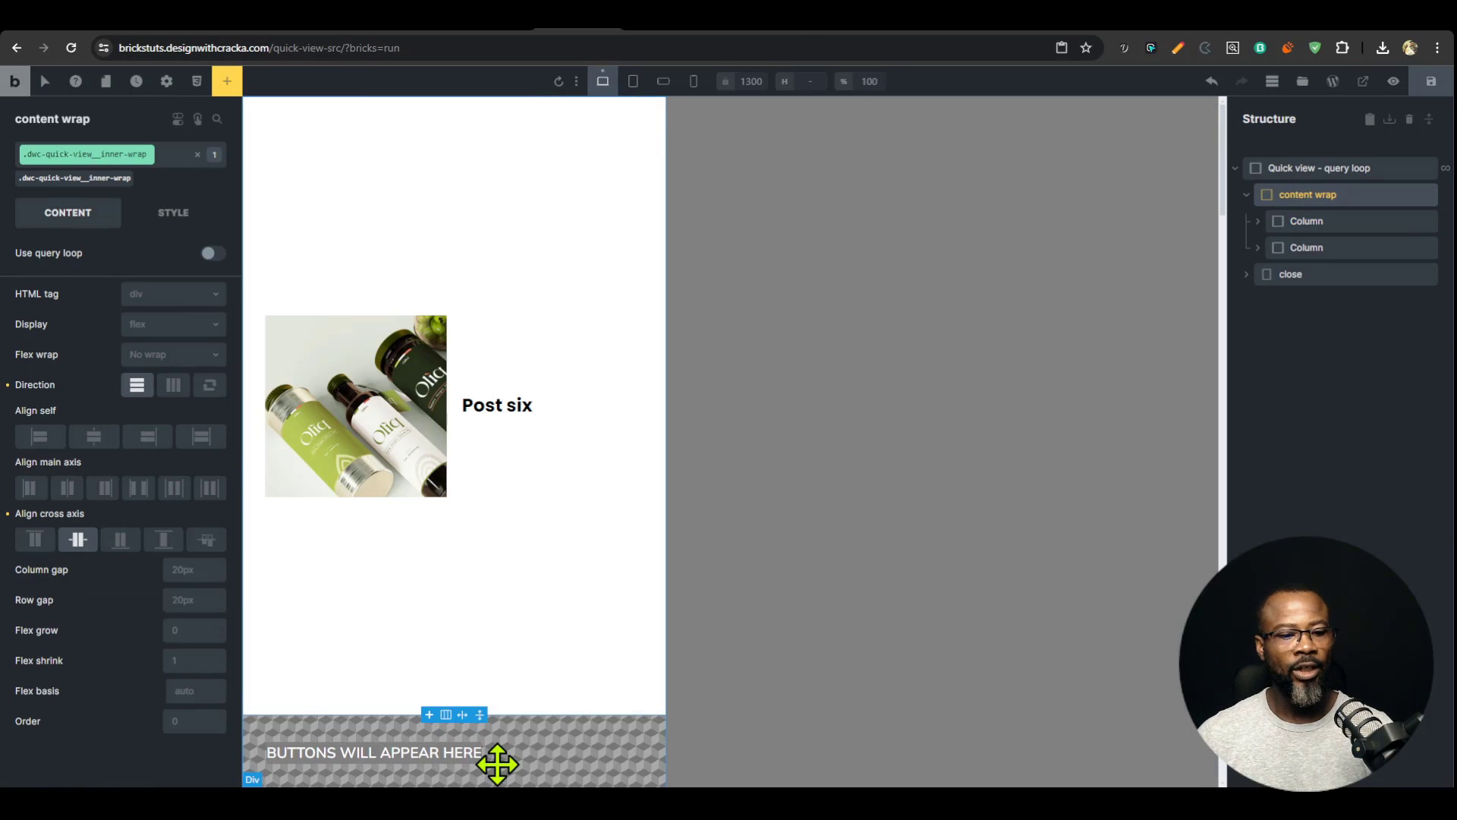
# Step: On the quick-view-src builder page, replace the Quick view - query loop's left class with right
pyautogui.click(1333, 165)
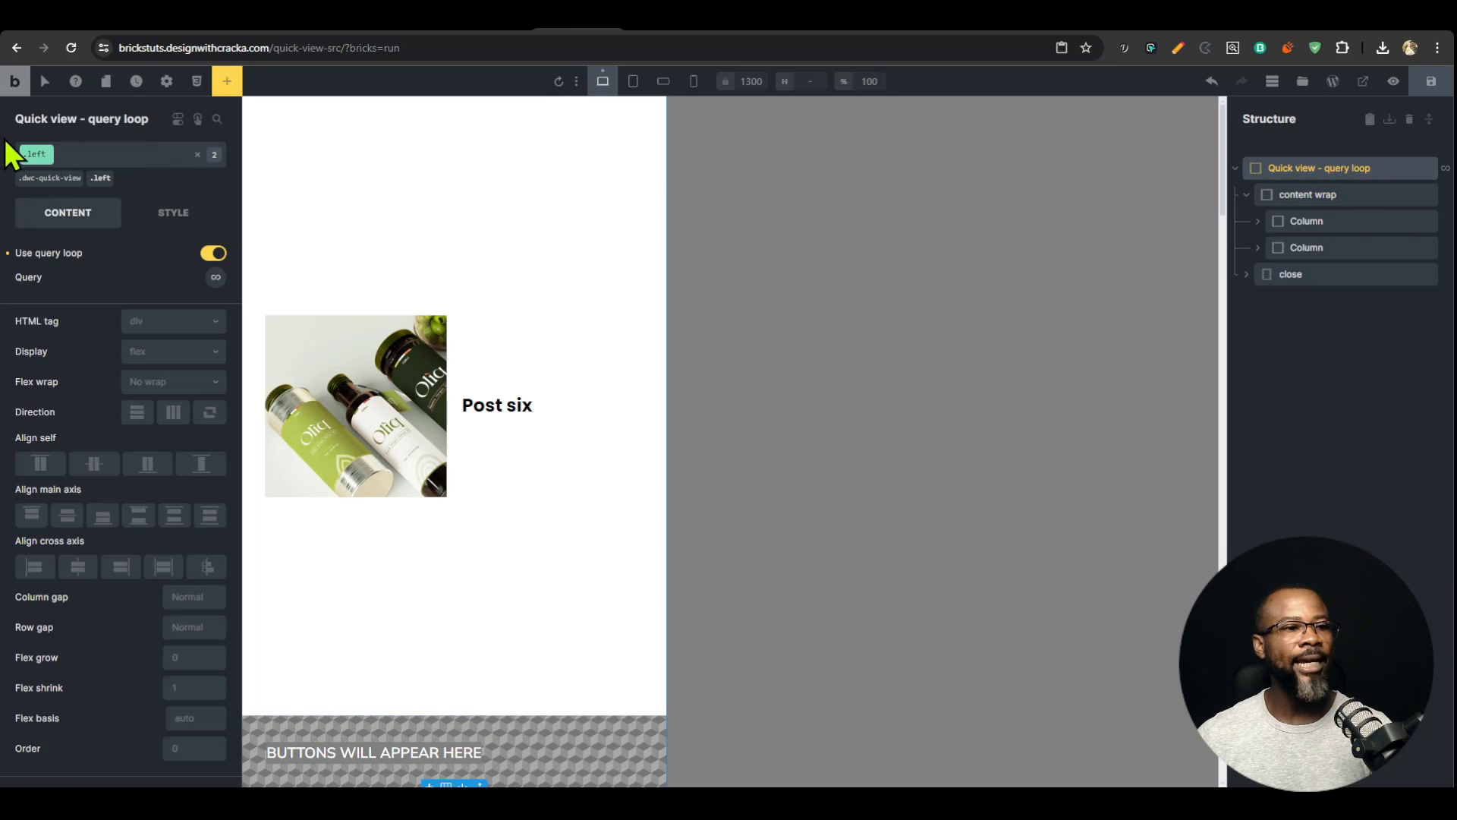
pyautogui.click(114, 171)
pyautogui.click(101, 159)
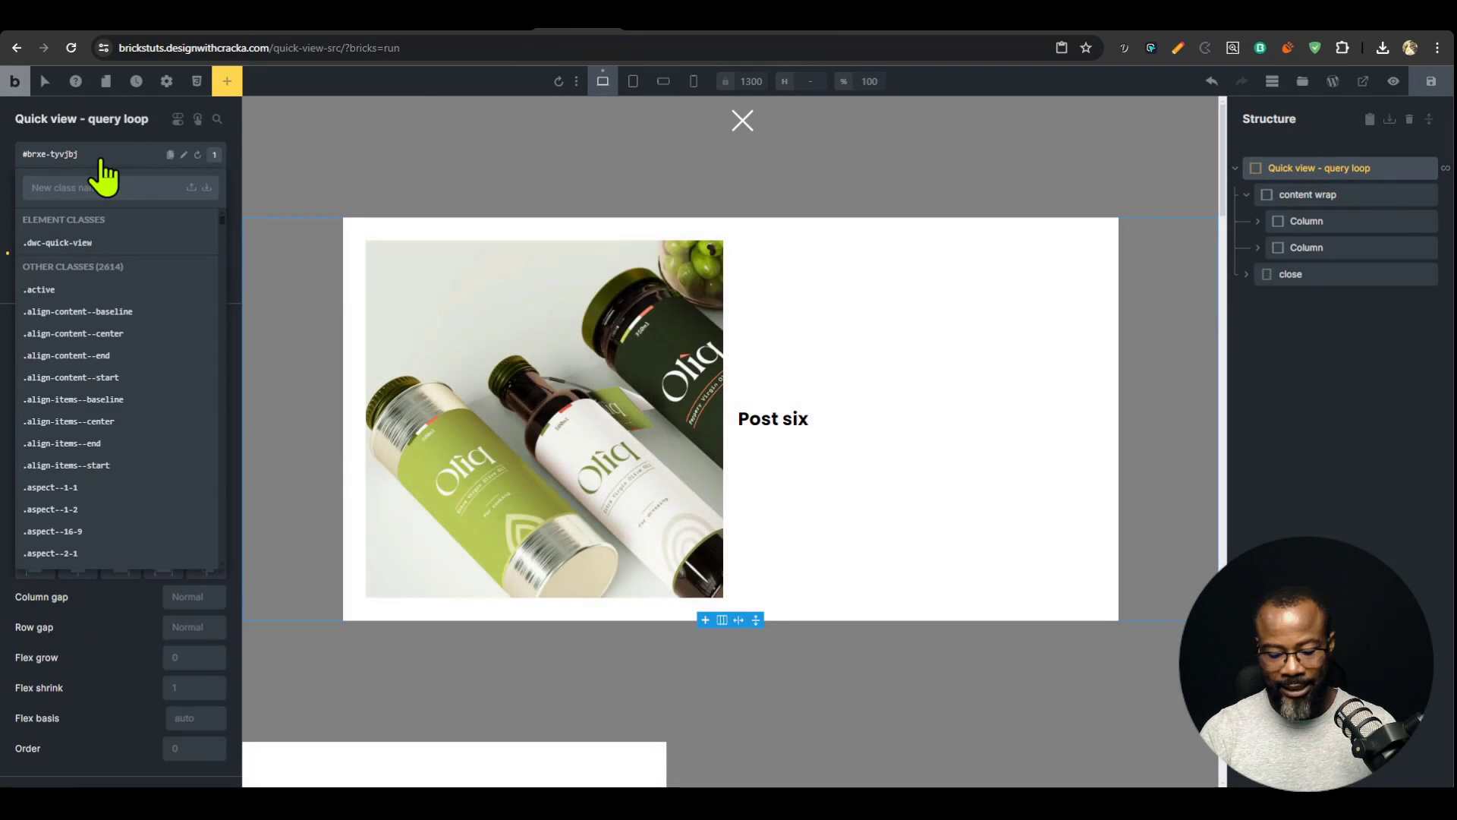
pyautogui.write('right')
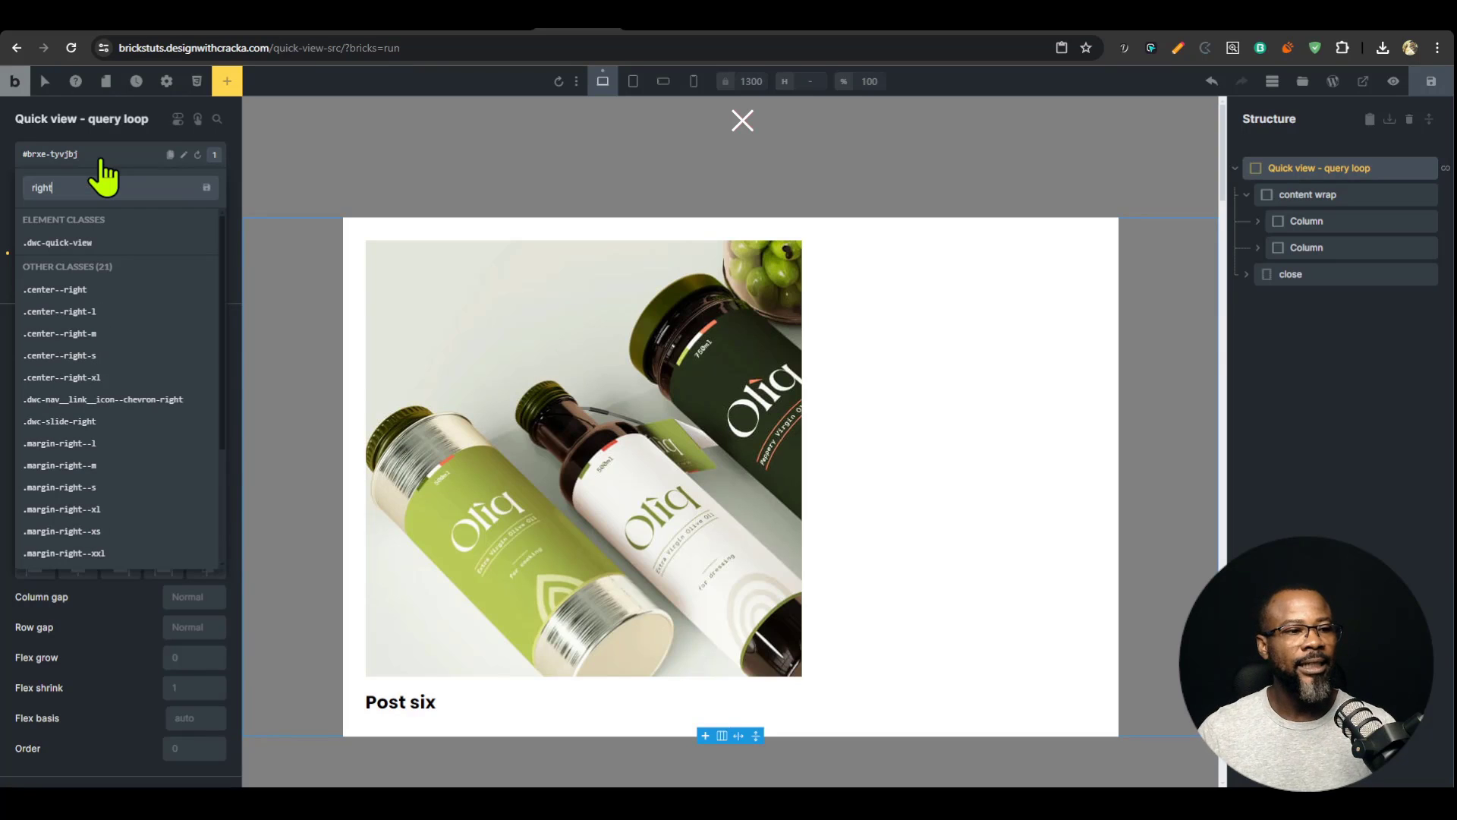
pyautogui.press('Return')
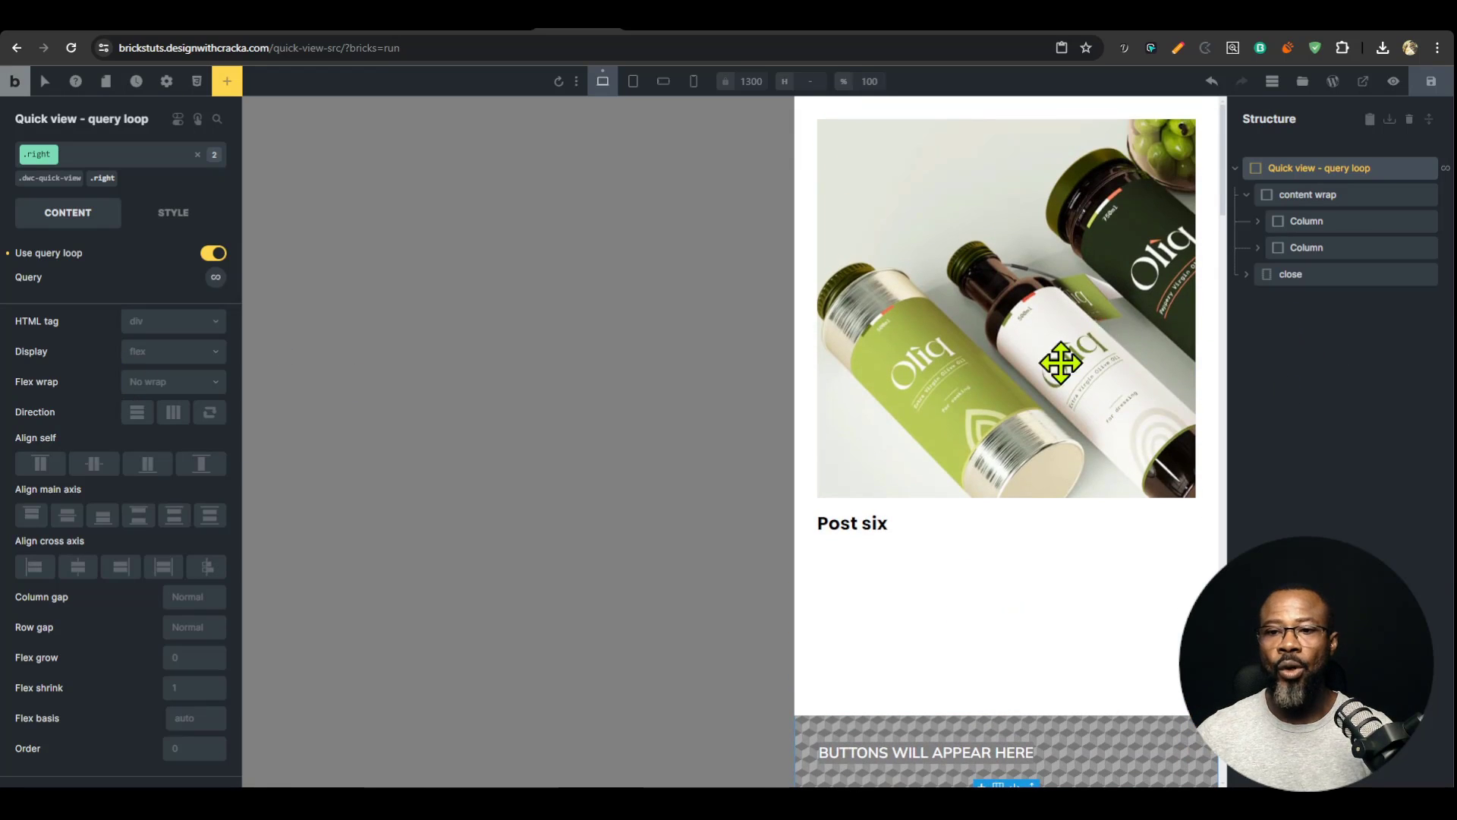
# Step: In the dwc-quick-view class's custom CSS, try several preview widths, set --qv-sidebar-width to 35rem, and save the page
pyautogui.click(171, 214)
pyautogui.click(35, 180)
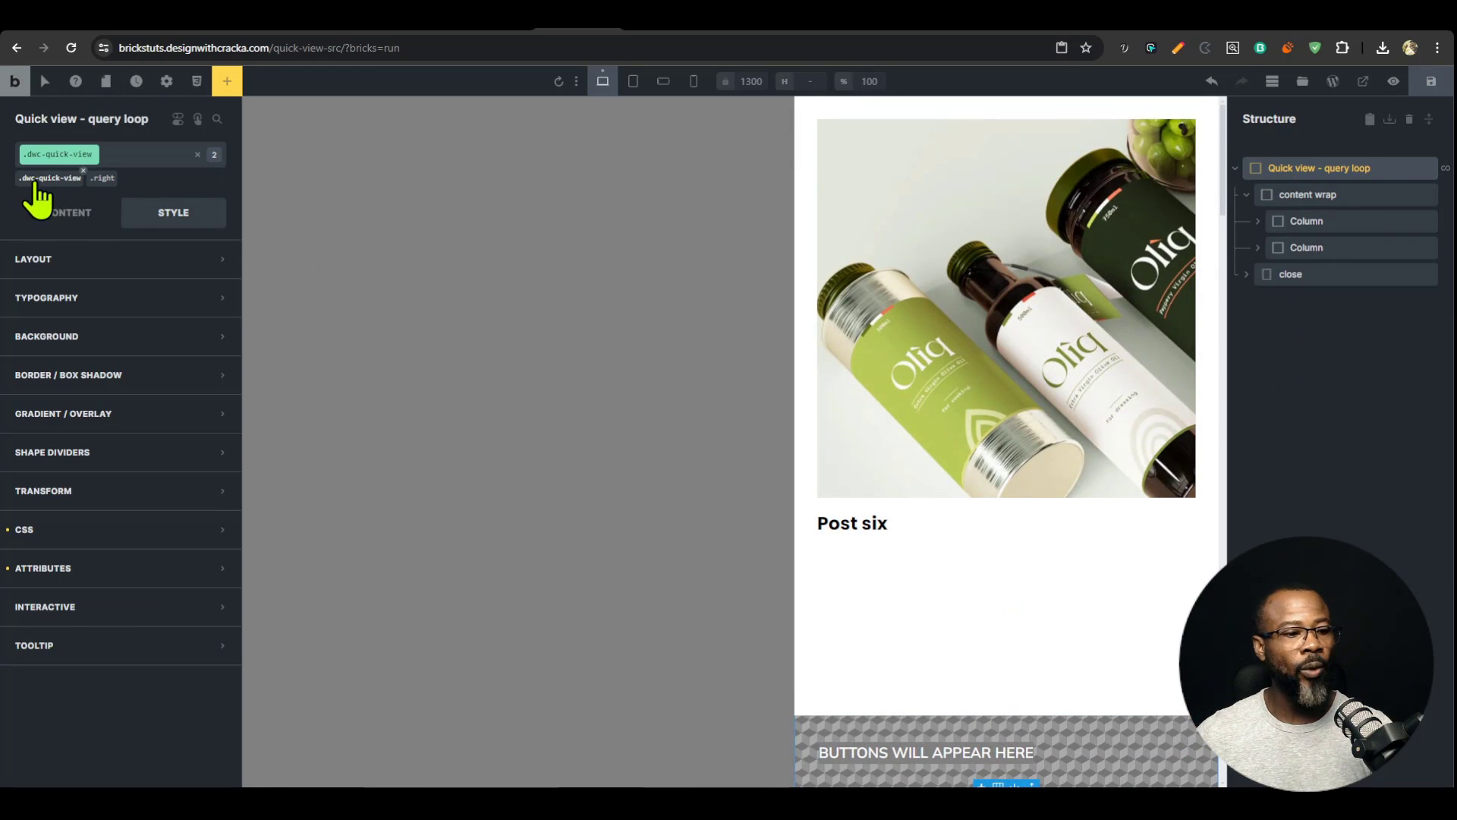
pyautogui.click(106, 529)
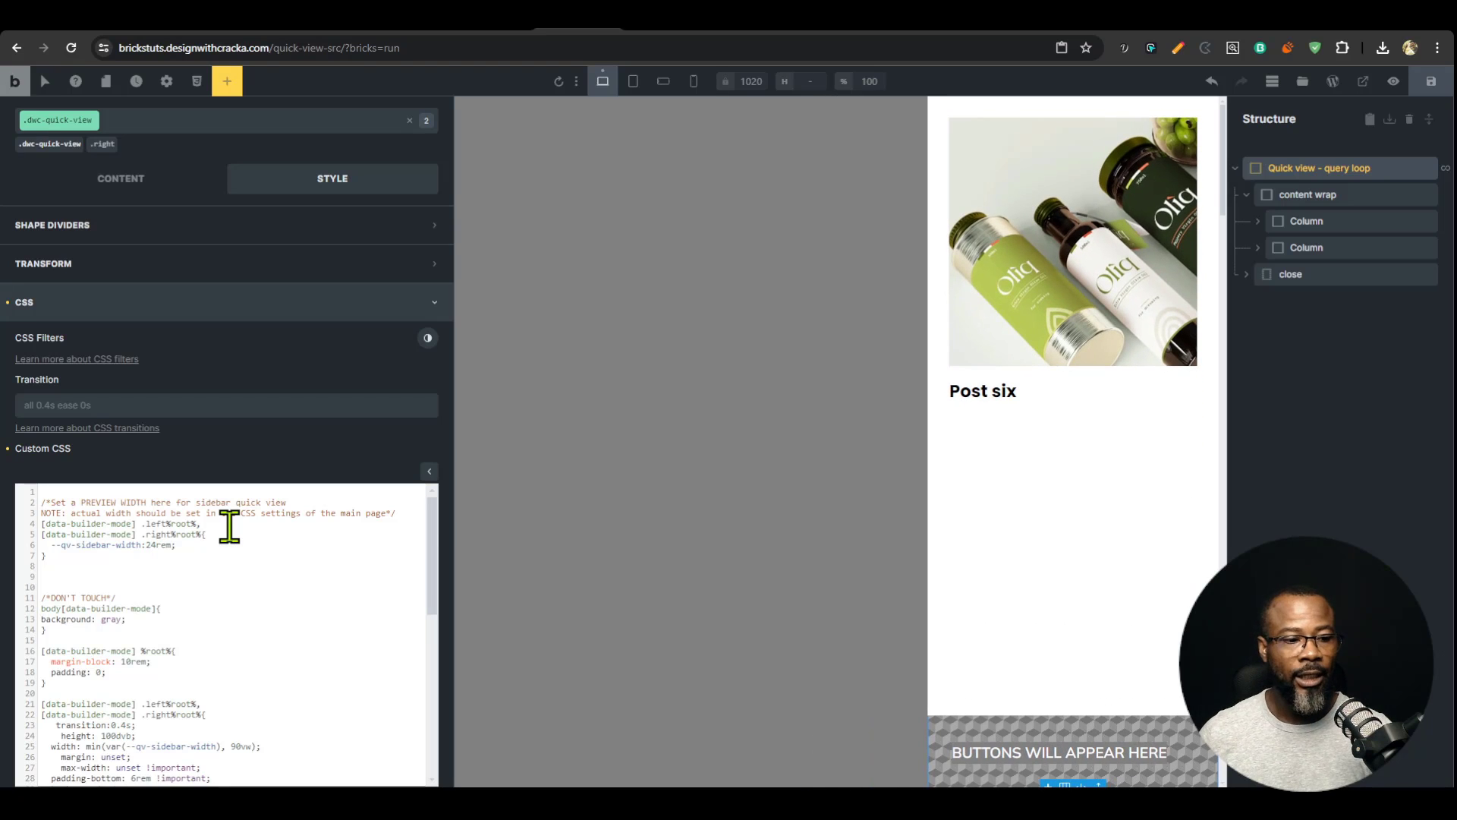
pyautogui.write('5')
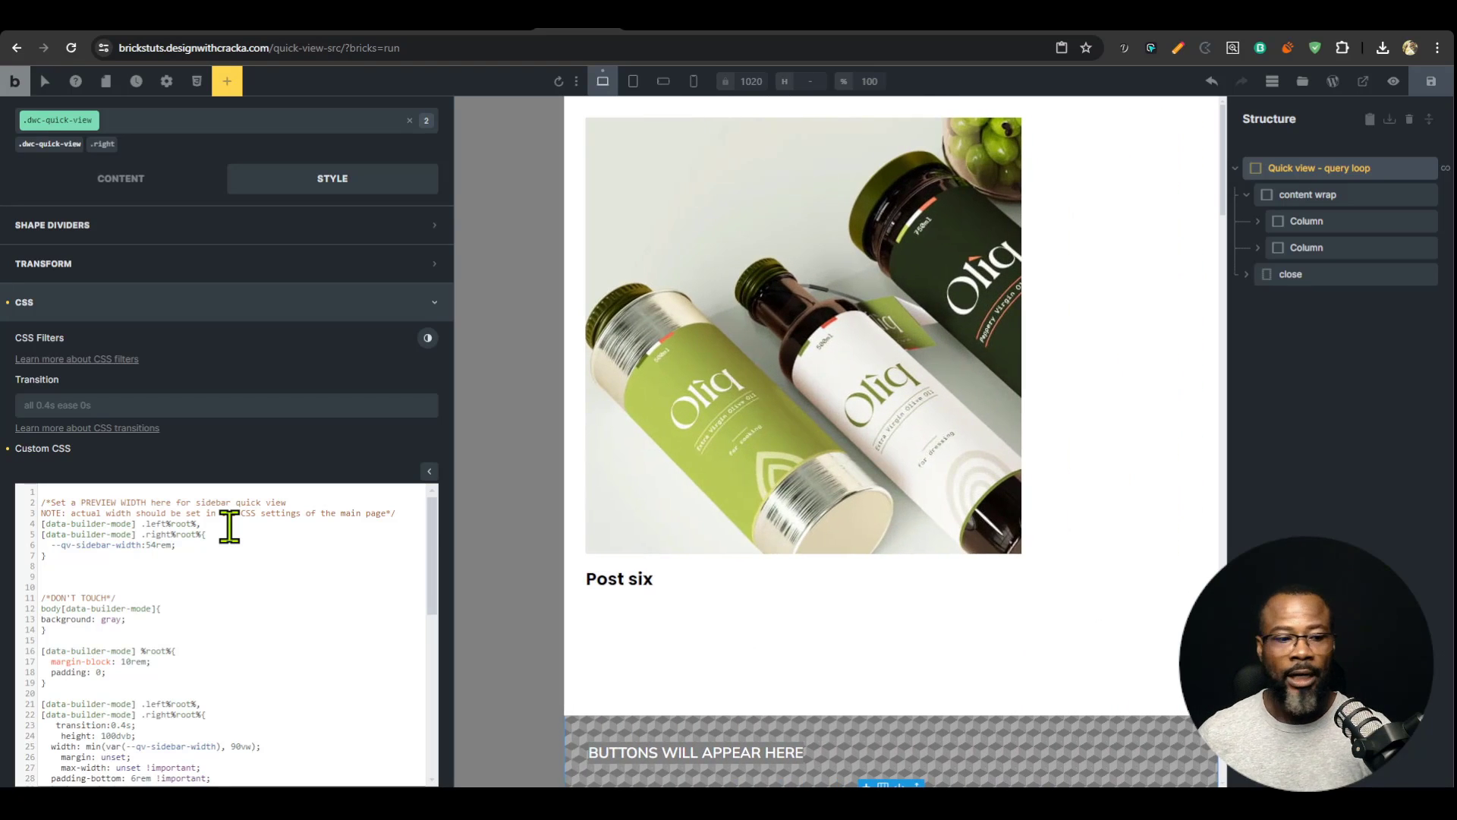
pyautogui.write('2')
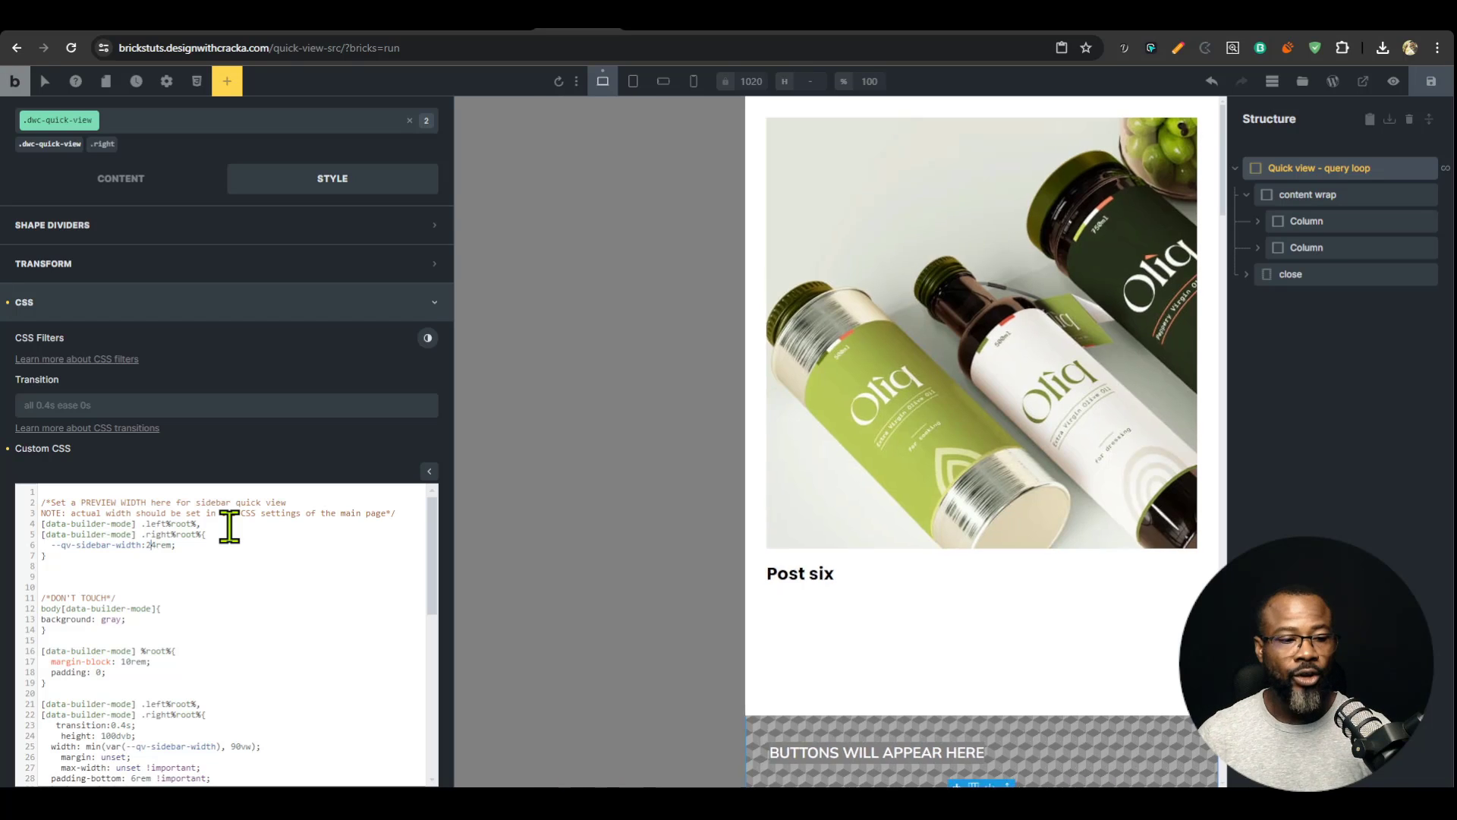
pyautogui.write('5')
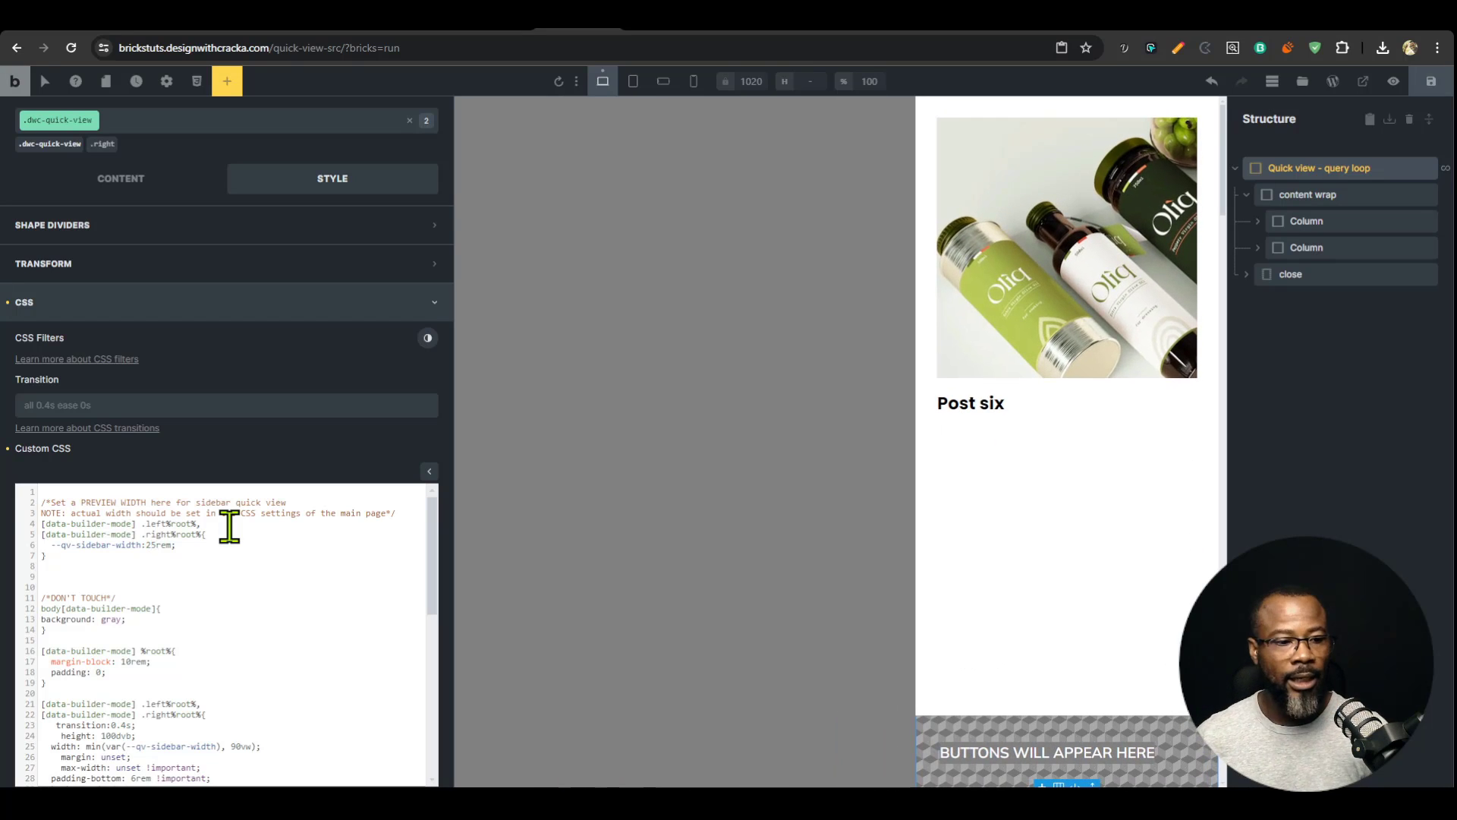
pyautogui.write('3')
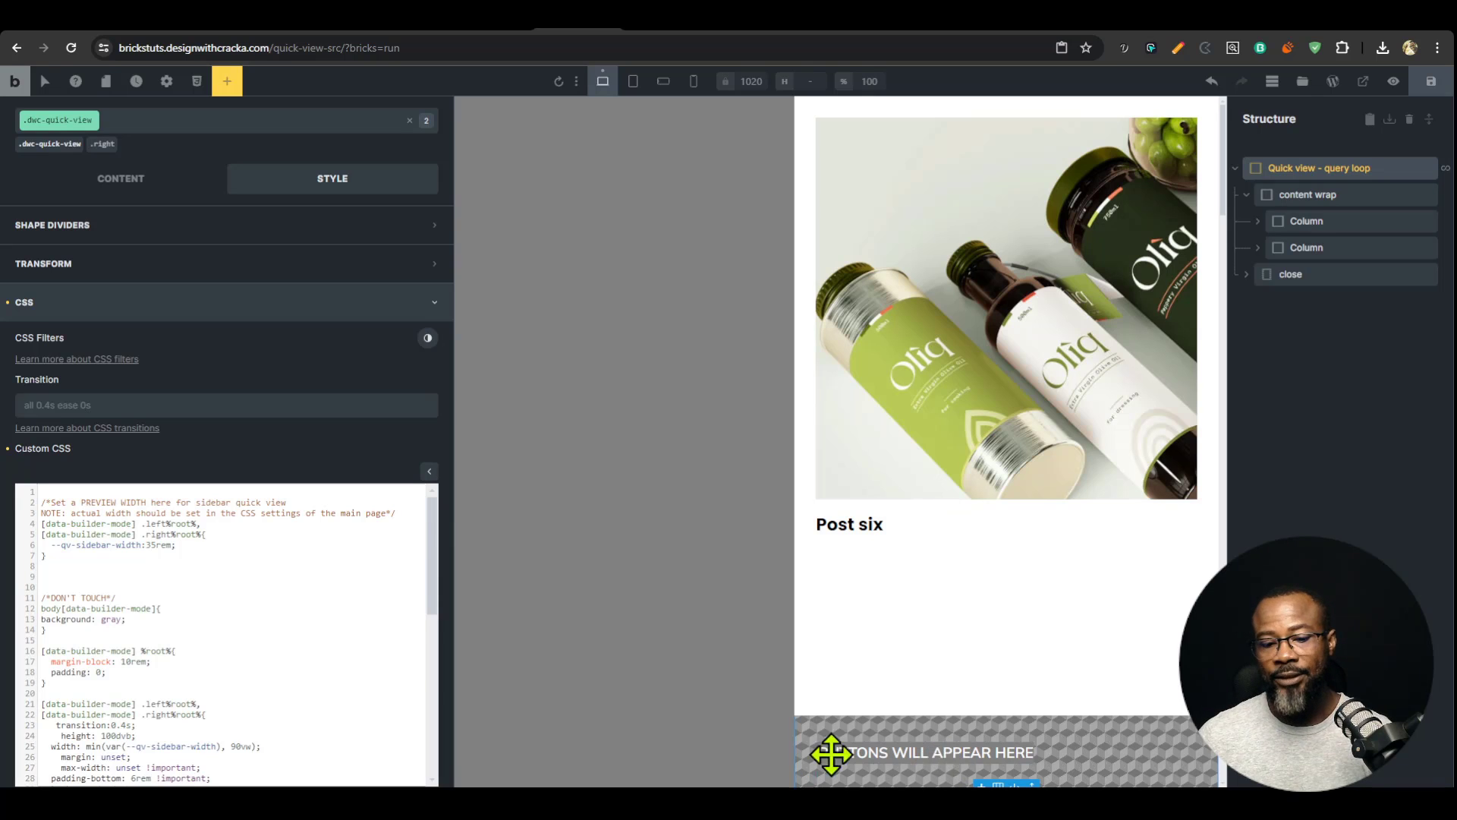
pyautogui.scroll(-1, 1149, 757)
pyautogui.scroll(1, 1140, 747)
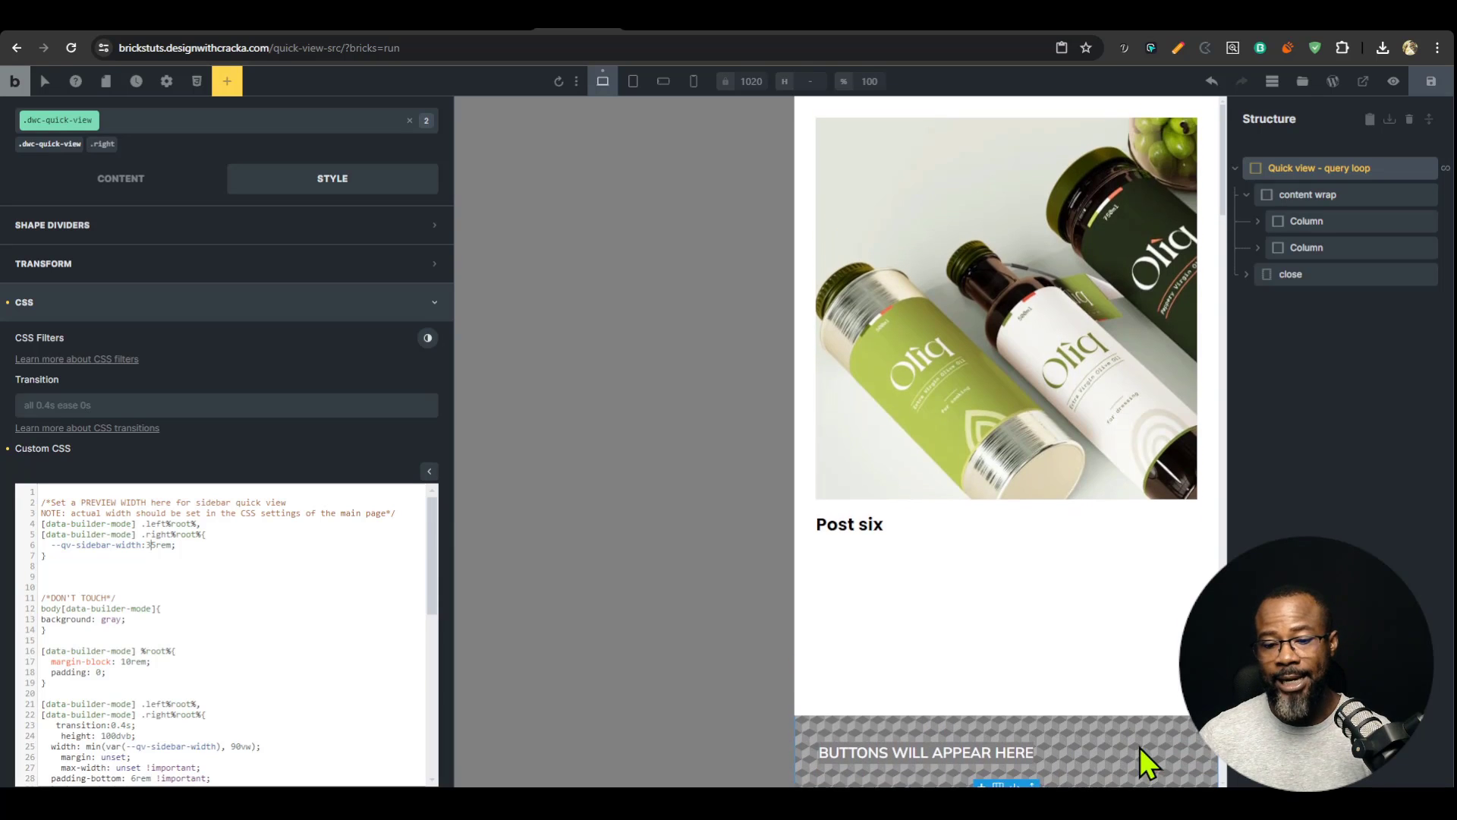
pyautogui.scroll(-3, 1058, 713)
pyautogui.scroll(3, 1069, 715)
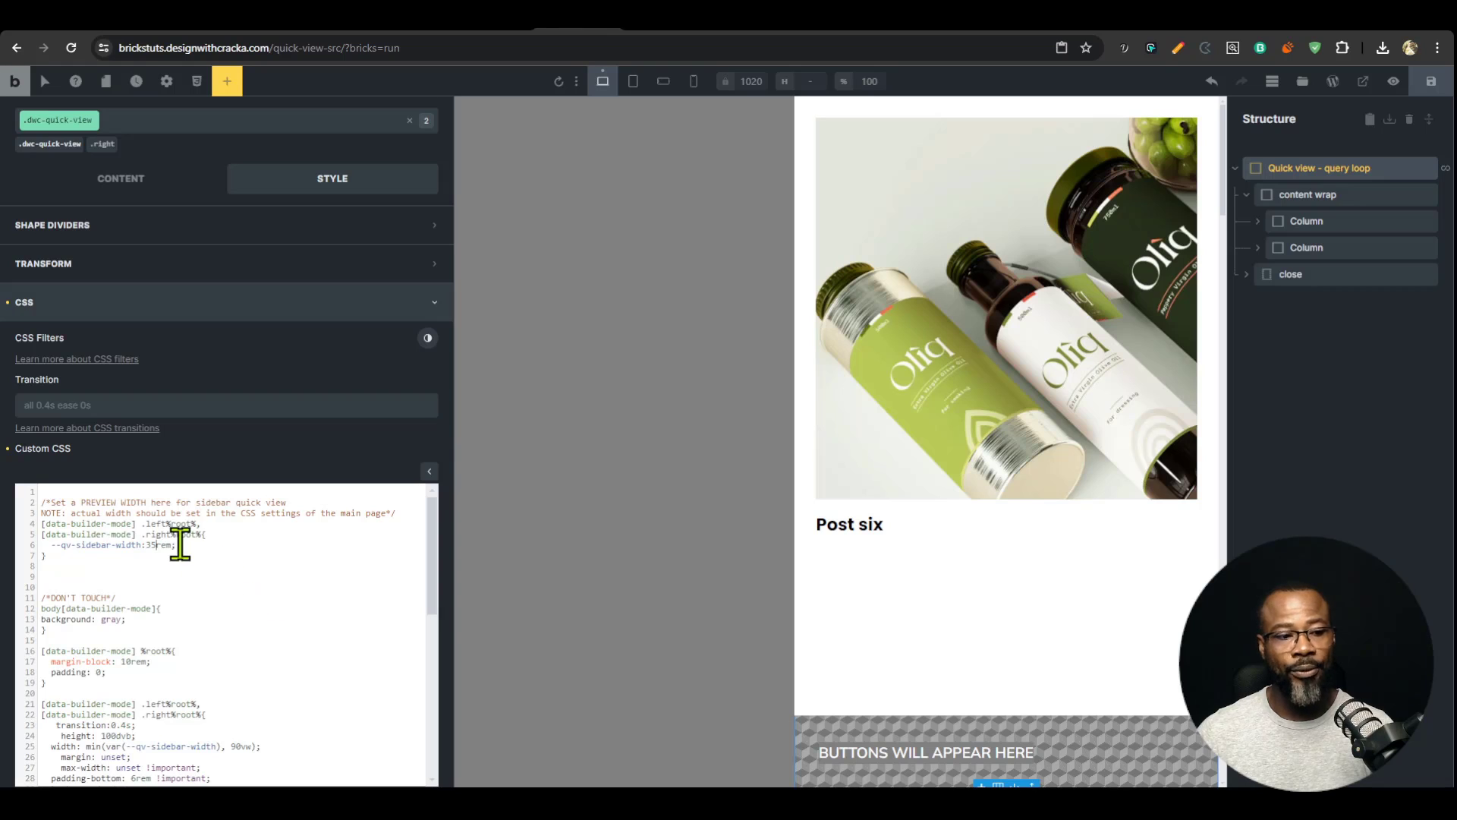
pyautogui.click(1431, 82)
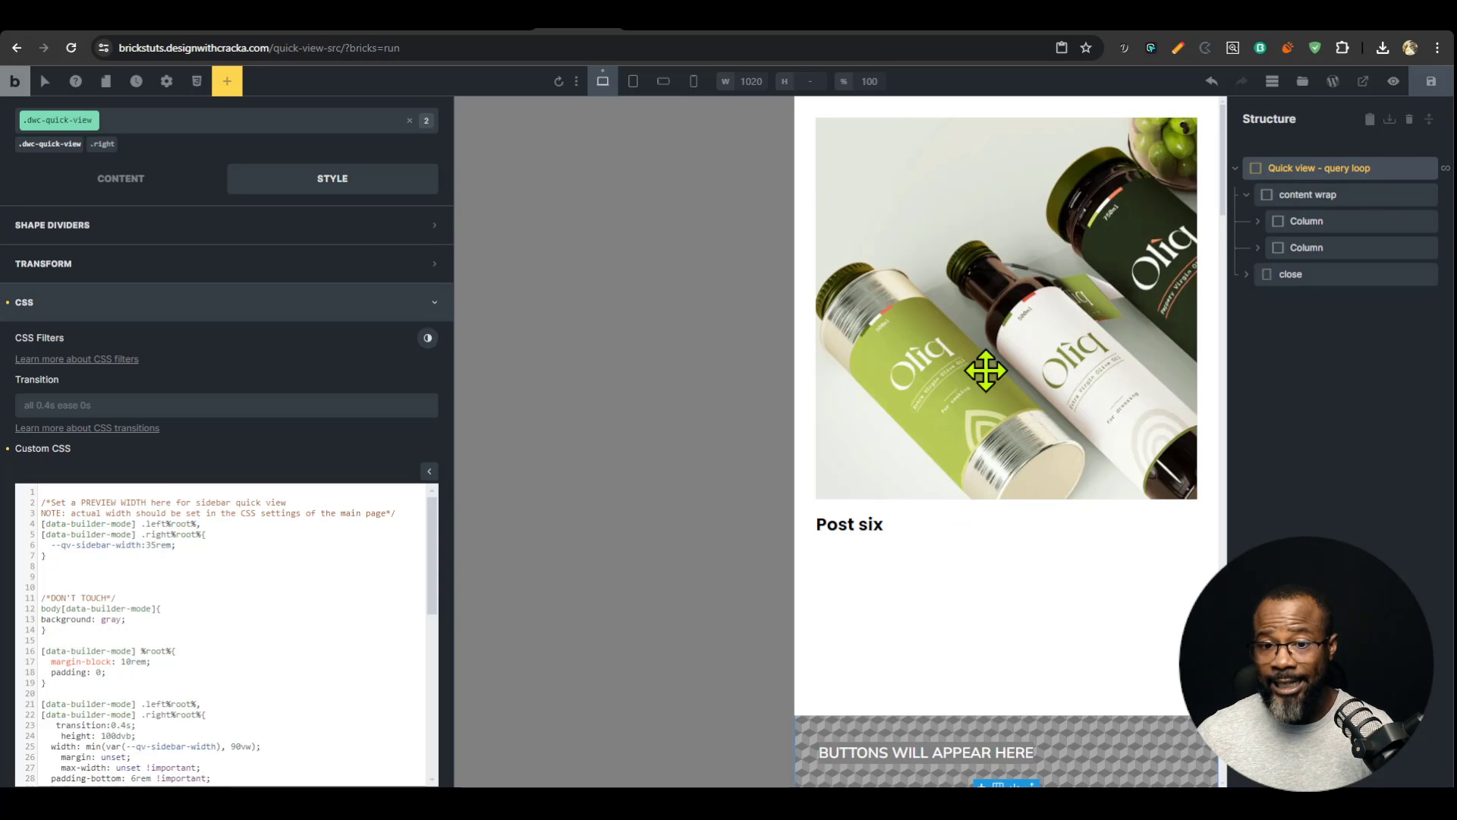
# Step: Try a black-trans-90 background color on the content wrap's dwc-quick-view__inner-wrap class, restore white, and save the page
pyautogui.click(1307, 194)
pyautogui.click(1306, 221)
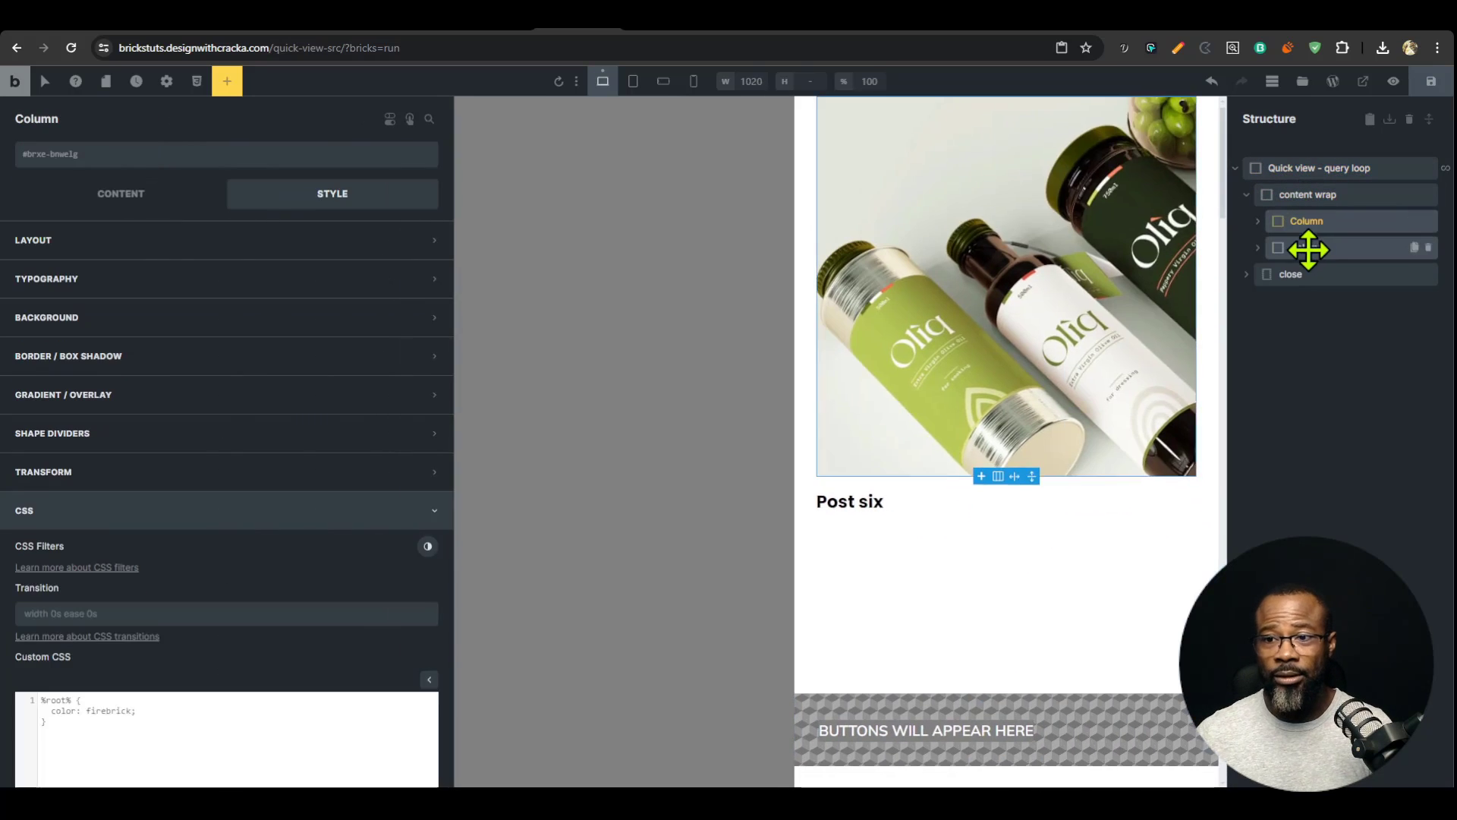
pyautogui.click(1307, 195)
pyautogui.click(235, 337)
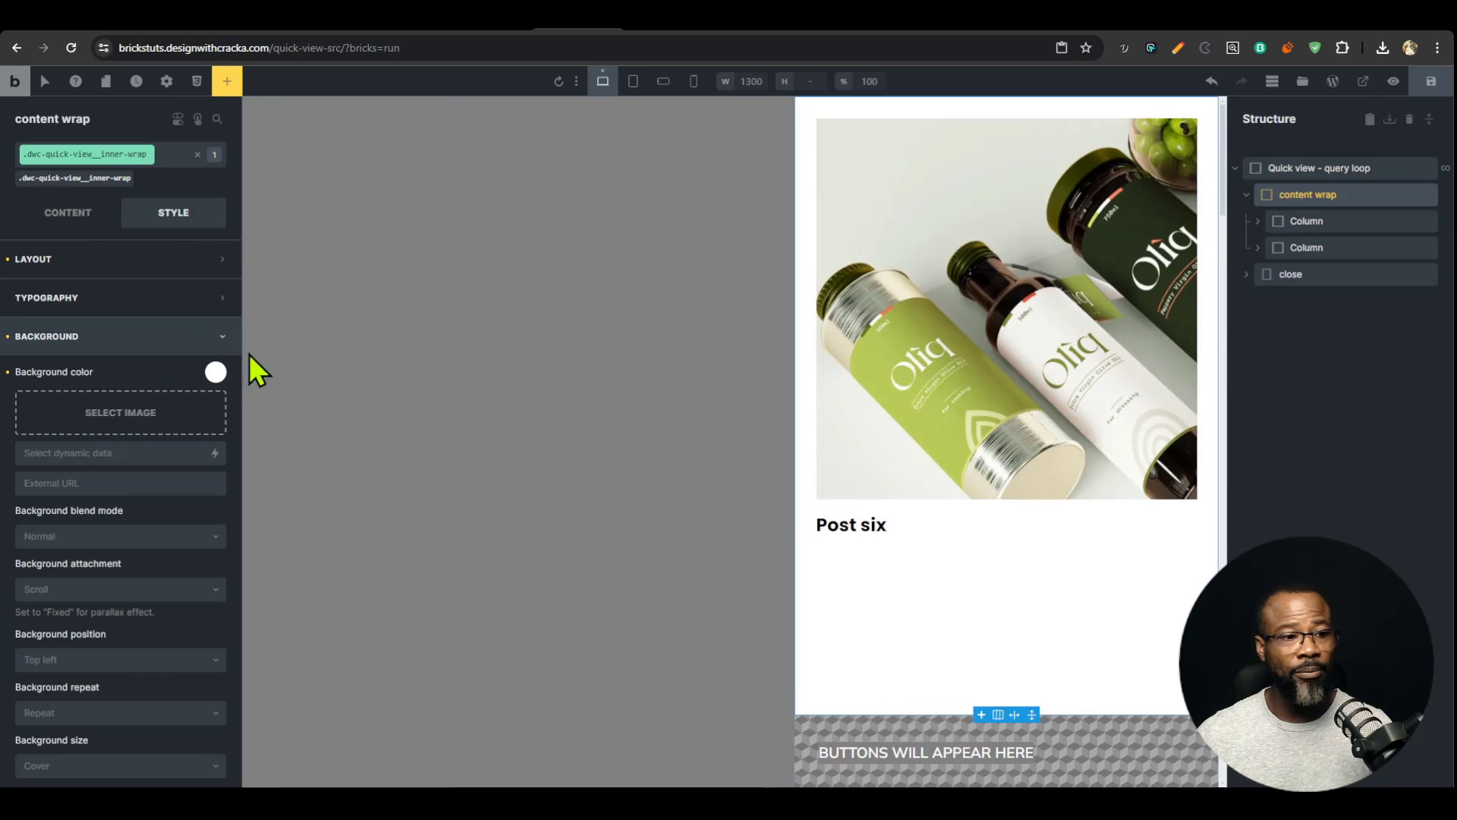
pyautogui.click(216, 372)
pyautogui.click(85, 462)
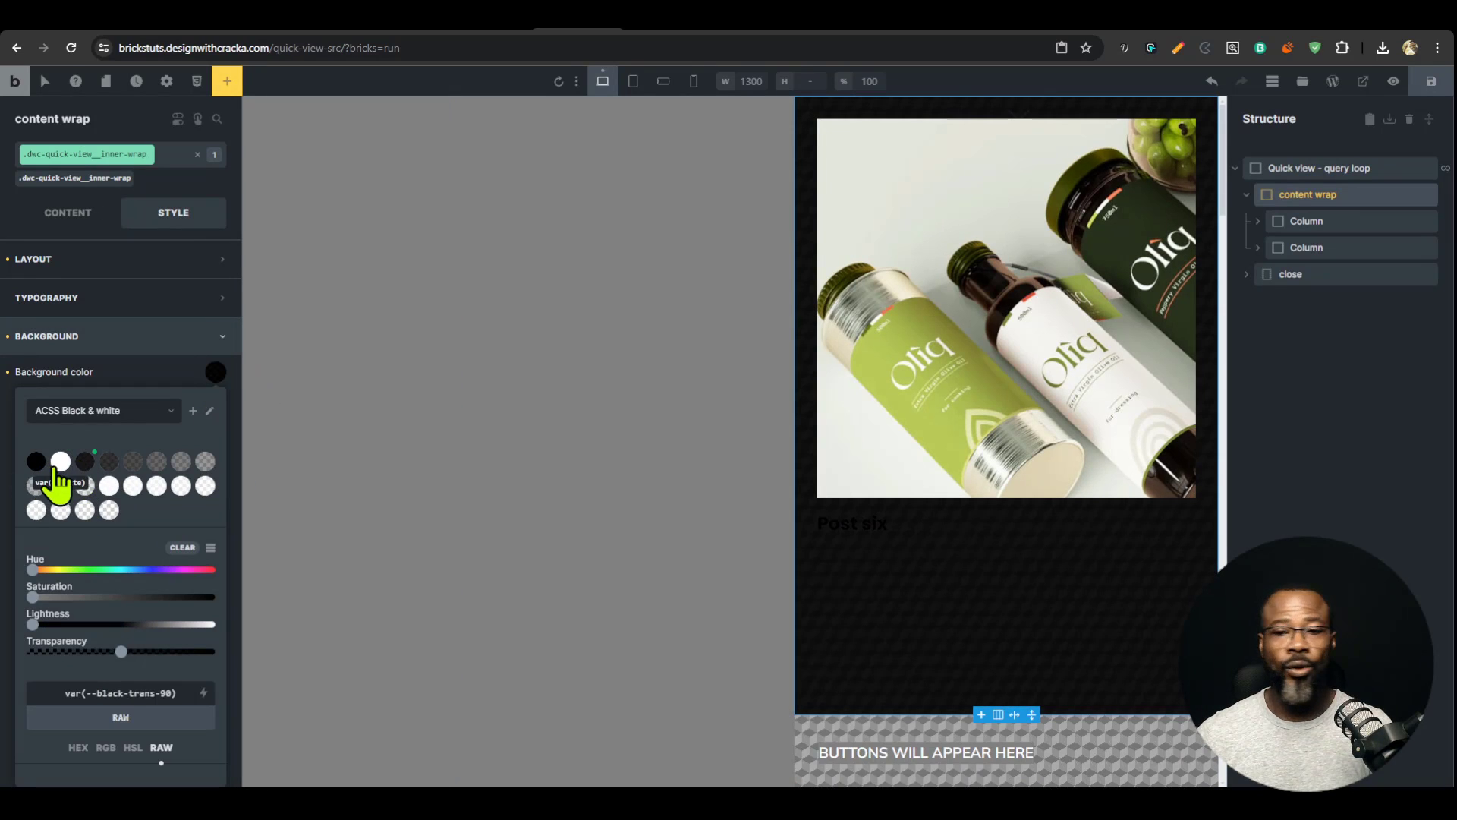
pyautogui.click(60, 462)
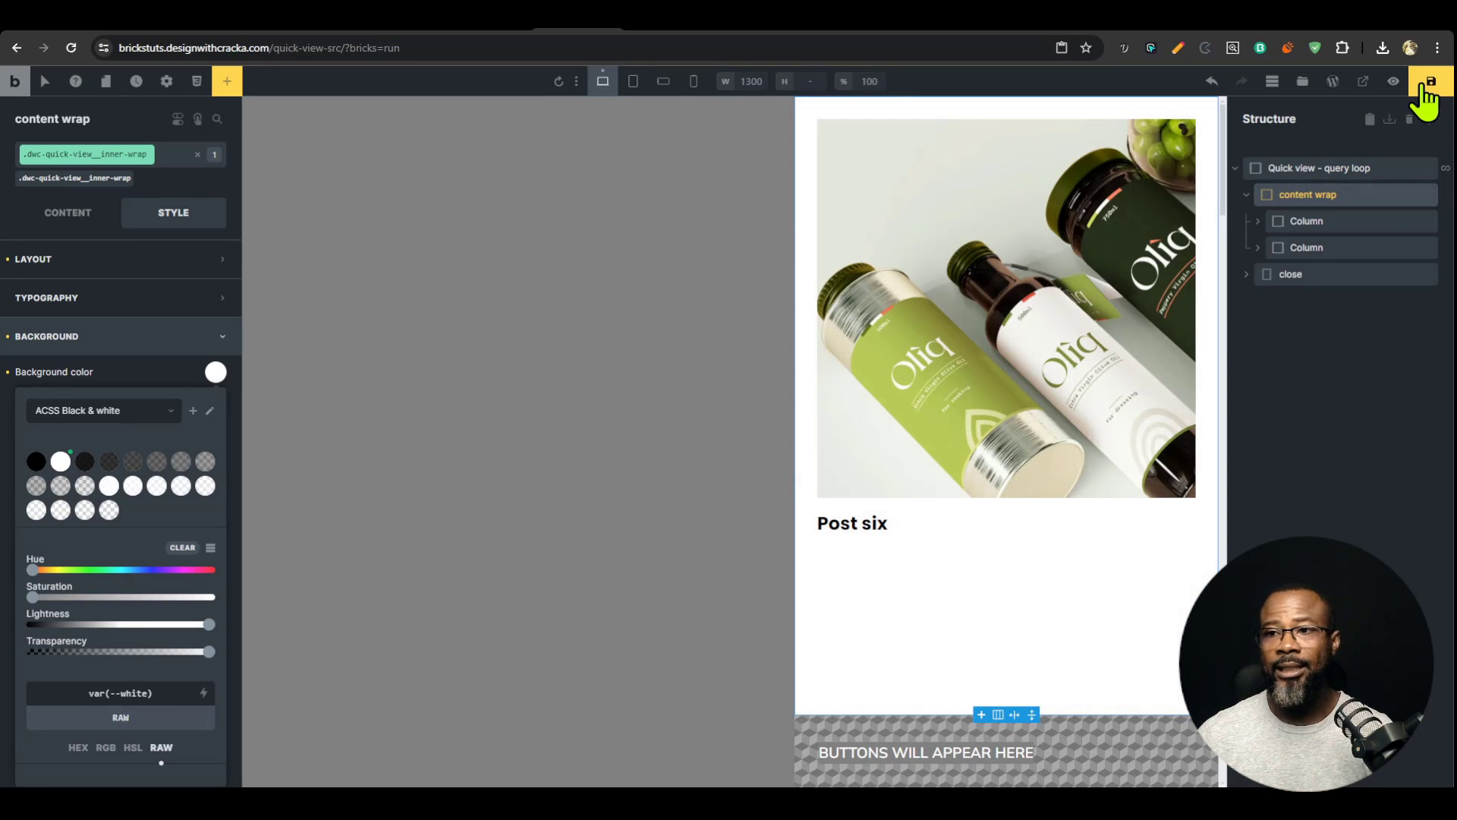
pyautogui.click(1426, 86)
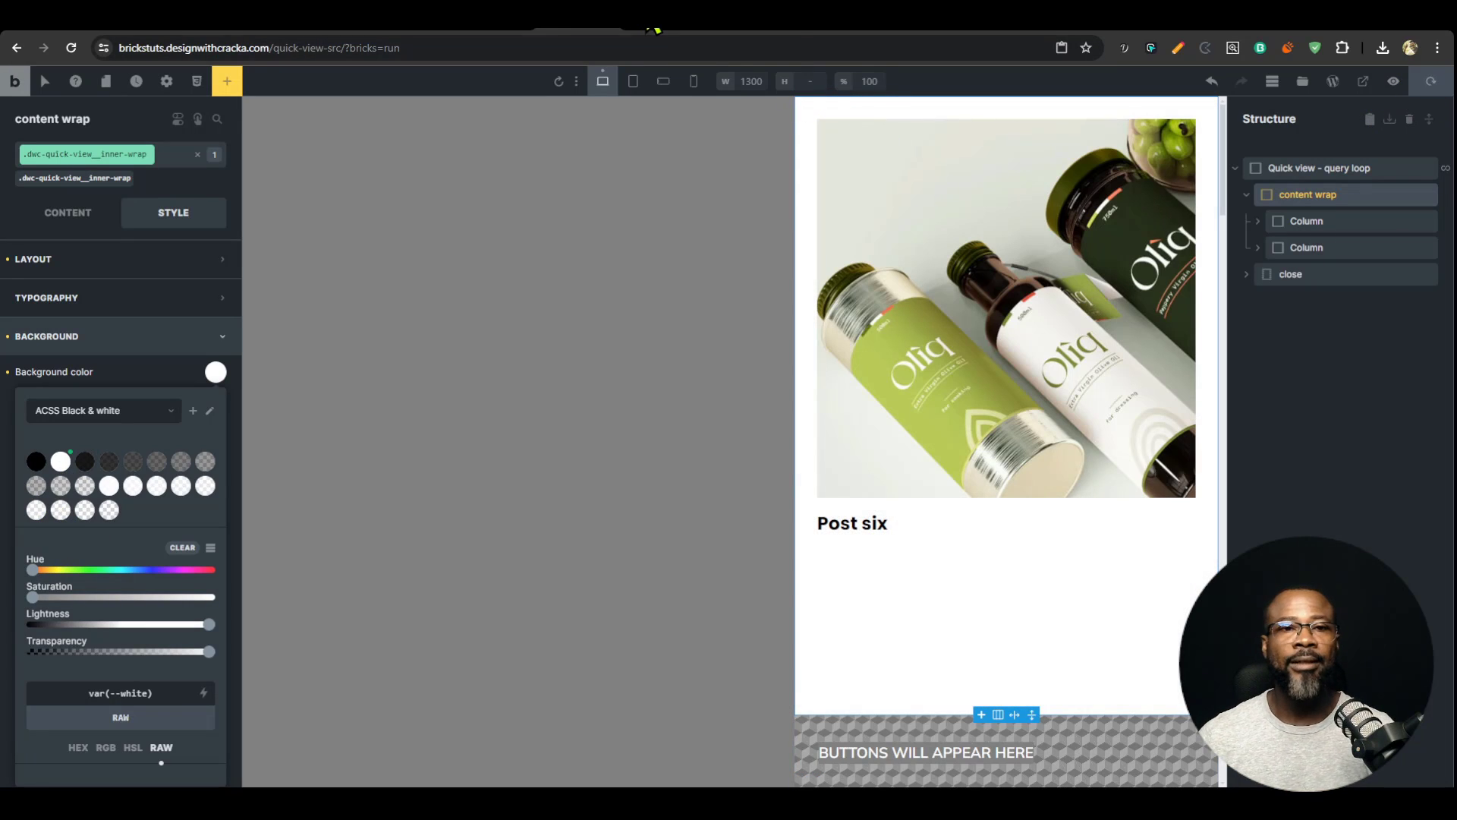
# Step: View the css settings code on the quick-view-tuts builder page, reload the front end, and open the Post six quick view
pyautogui.click(738, 31)
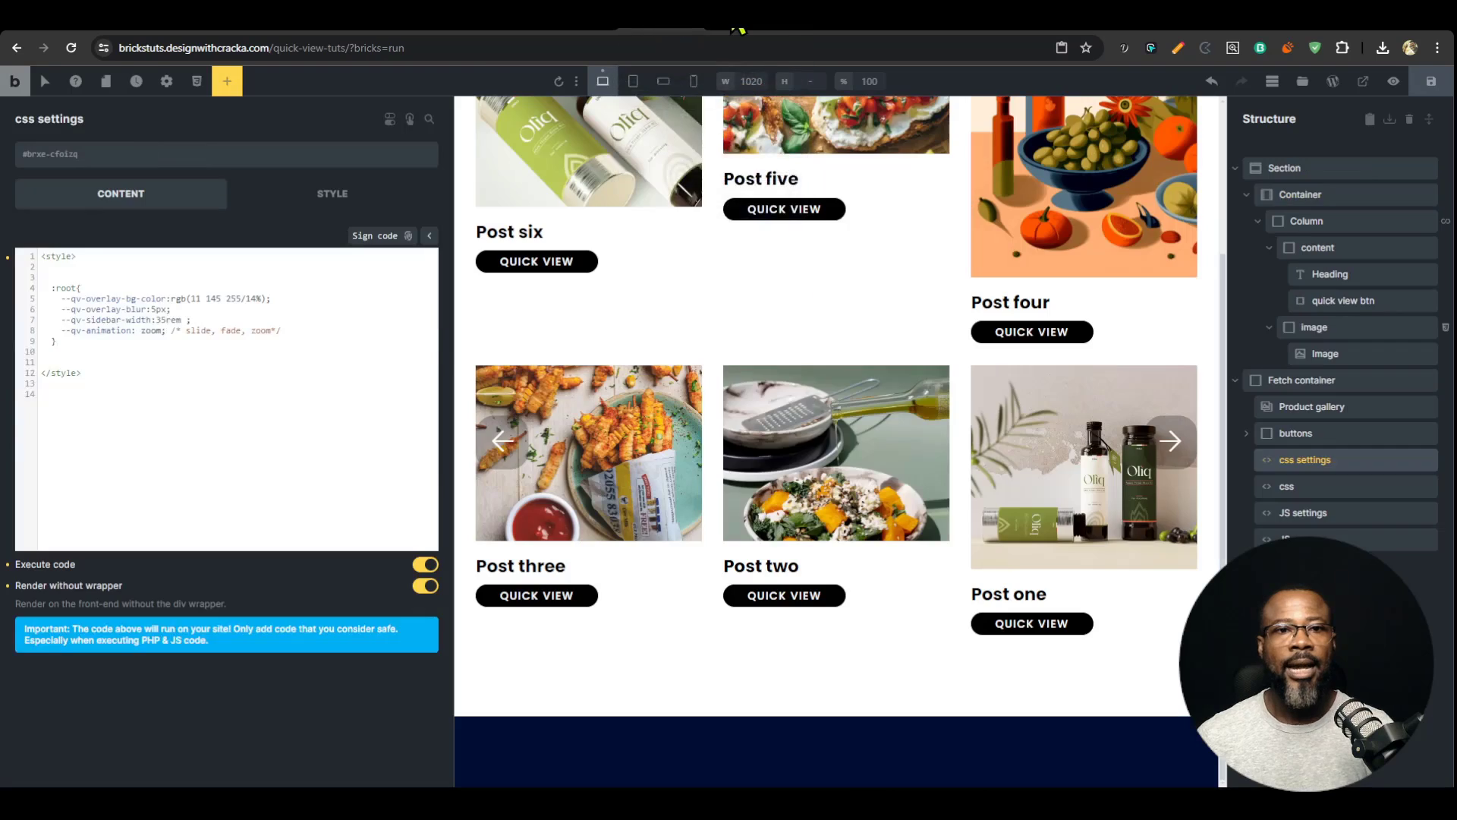
pyautogui.click(738, 30)
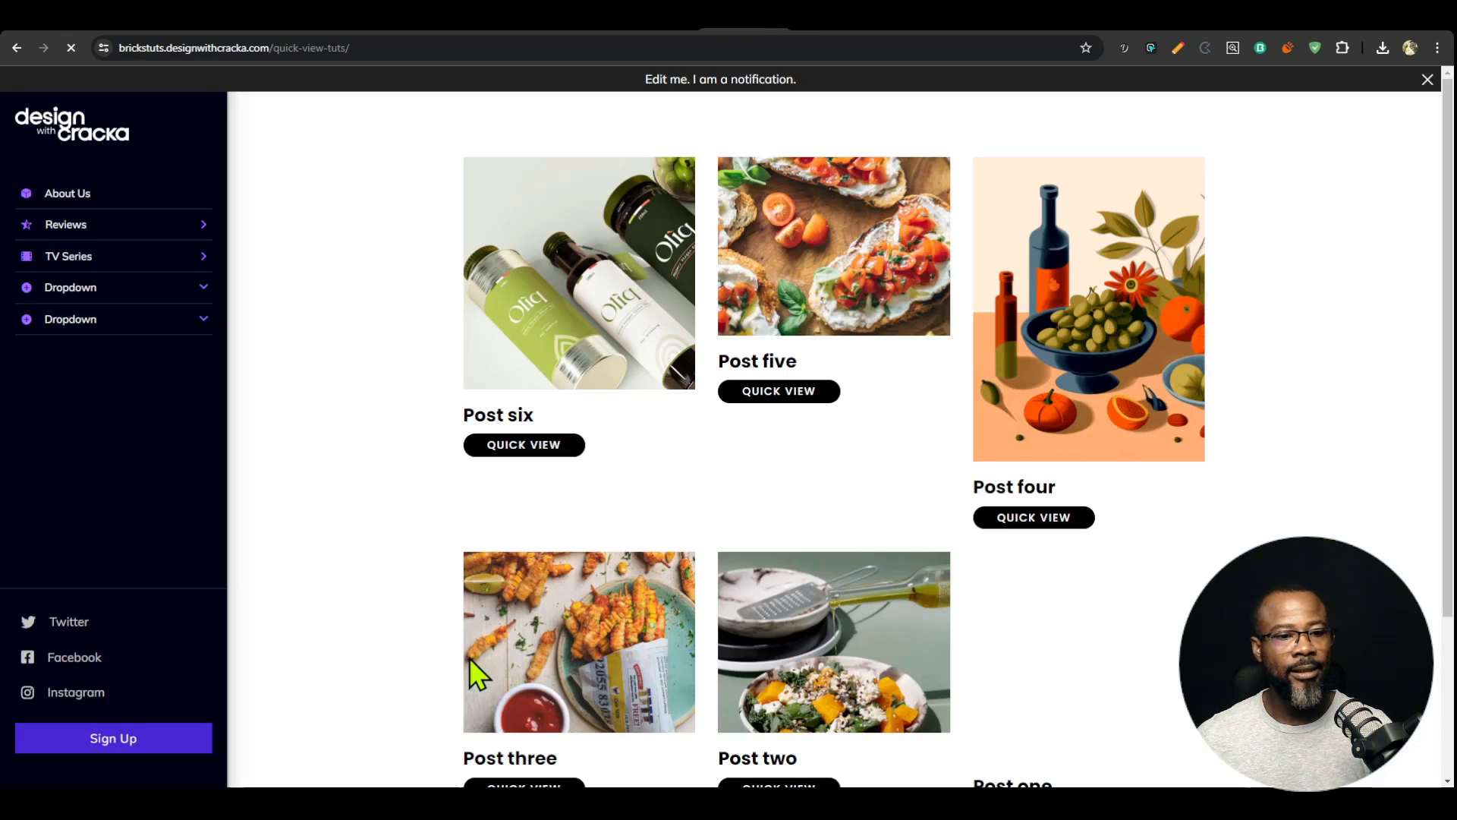
pyautogui.click(542, 454)
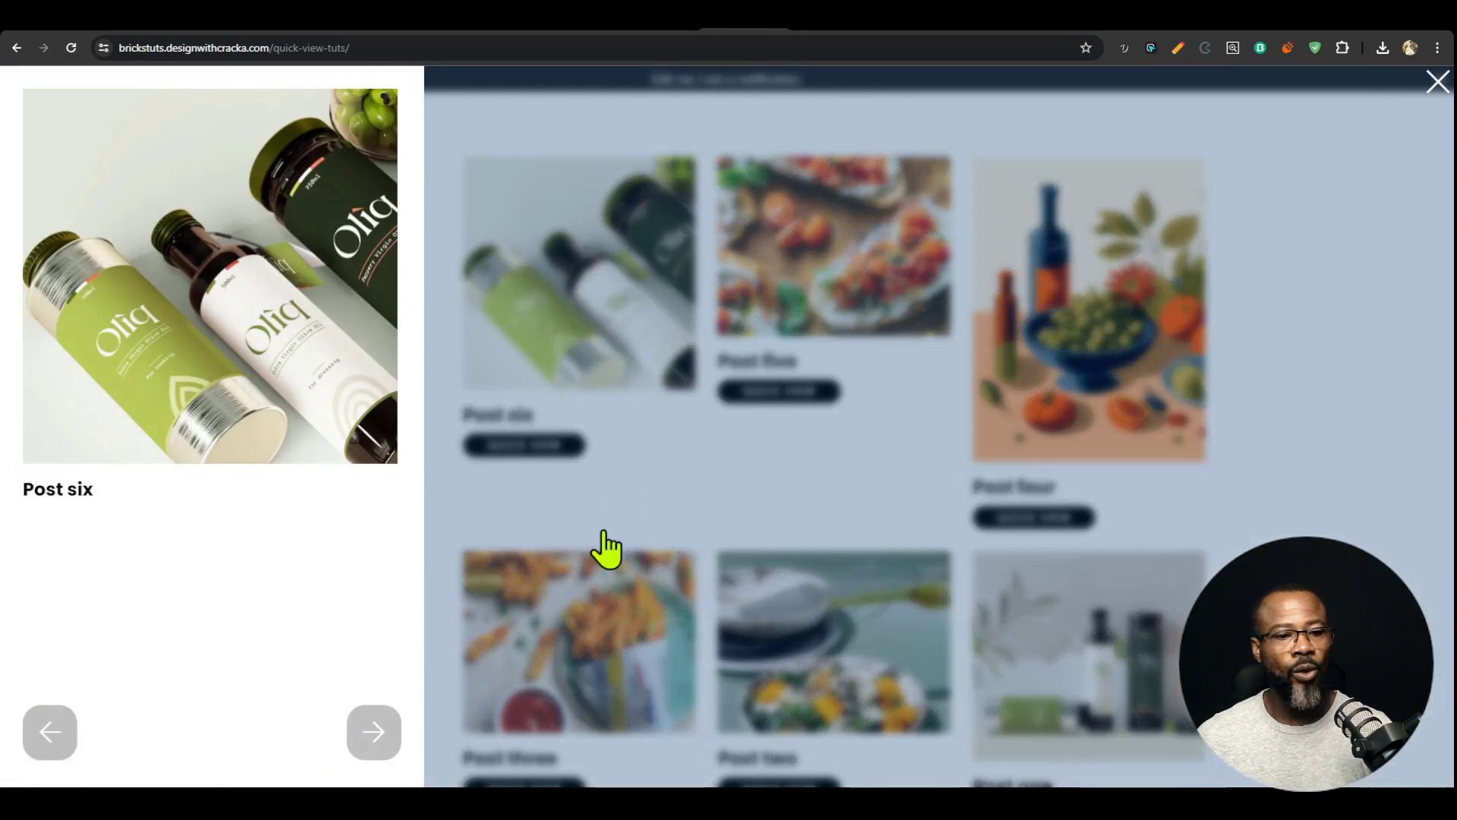
# Step: Advance the left sidebar quick view two posts forward from Post six
pyautogui.click(372, 732)
pyautogui.click(372, 732)
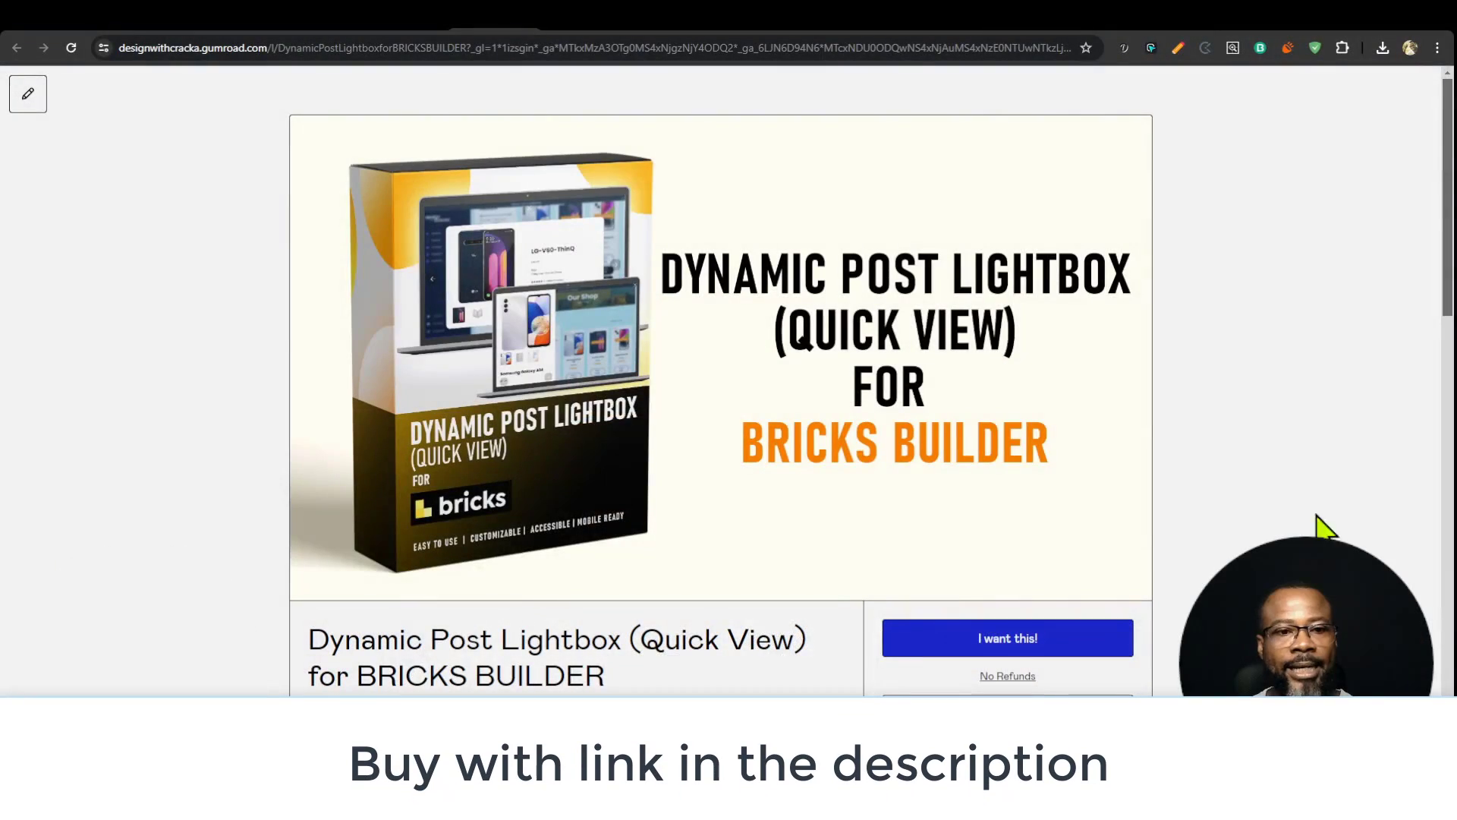
# Step: On the Gumroad page for Dynamic Post Lightbox (Quick View) for BRICKS BUILDER, examine the compatibility list, features and lightbox location previews
pyautogui.scroll(-4, 1062, 470)
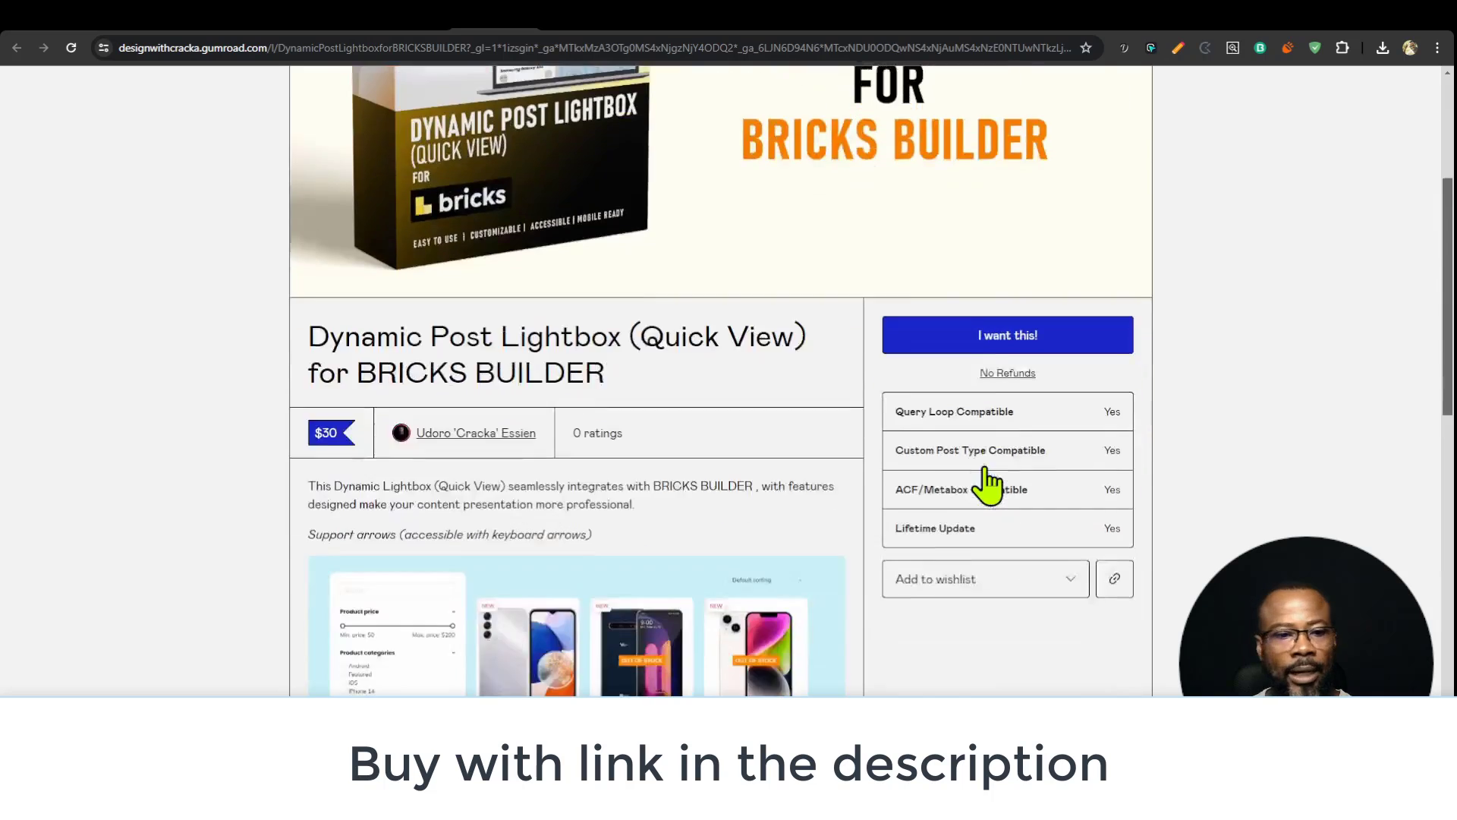
pyautogui.scroll(4, 835, 455)
pyautogui.scroll(-4, 1038, 416)
pyautogui.scroll(-8, 873, 481)
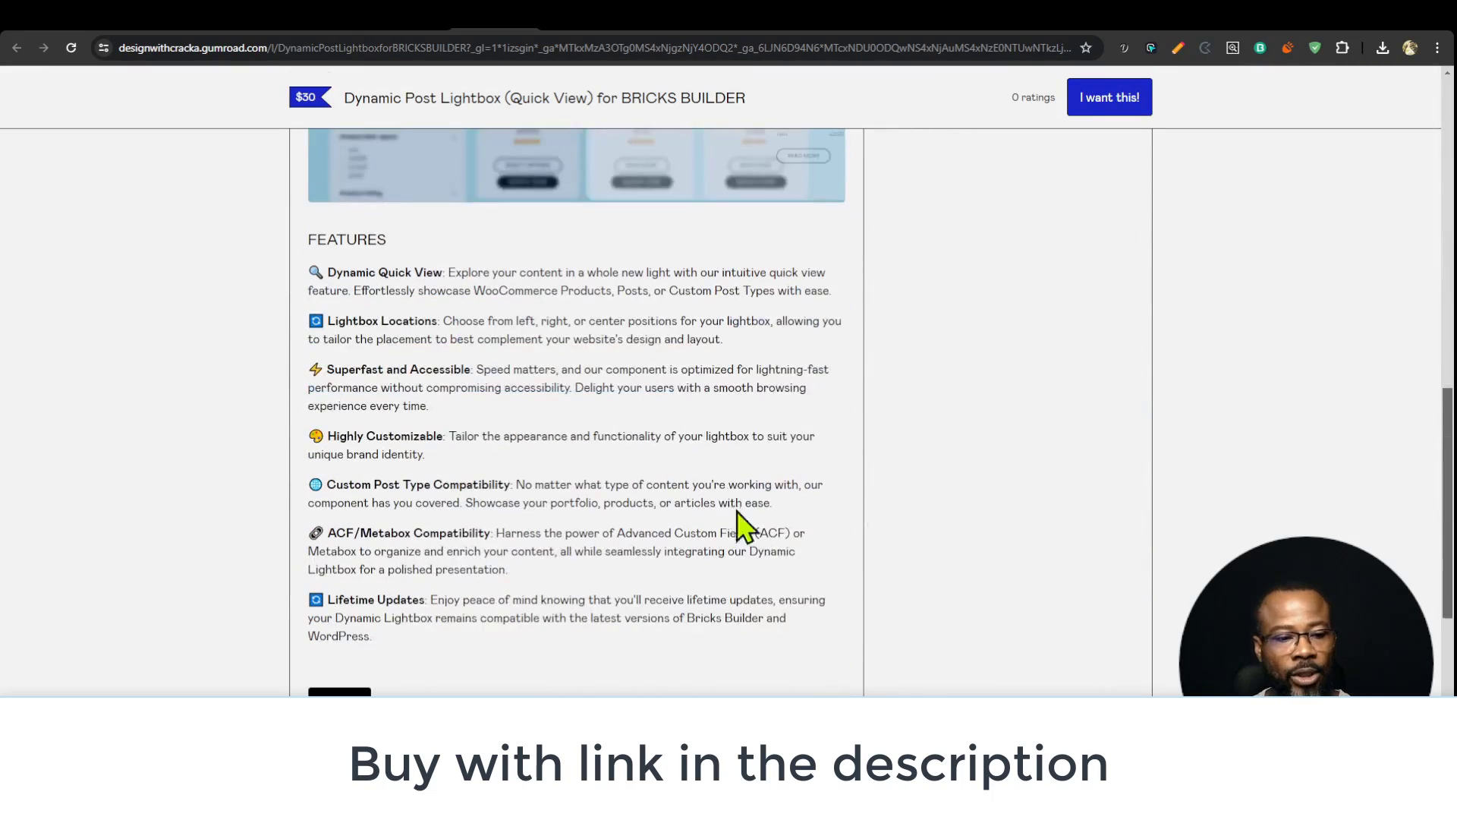
pyautogui.scroll(-5, 727, 681)
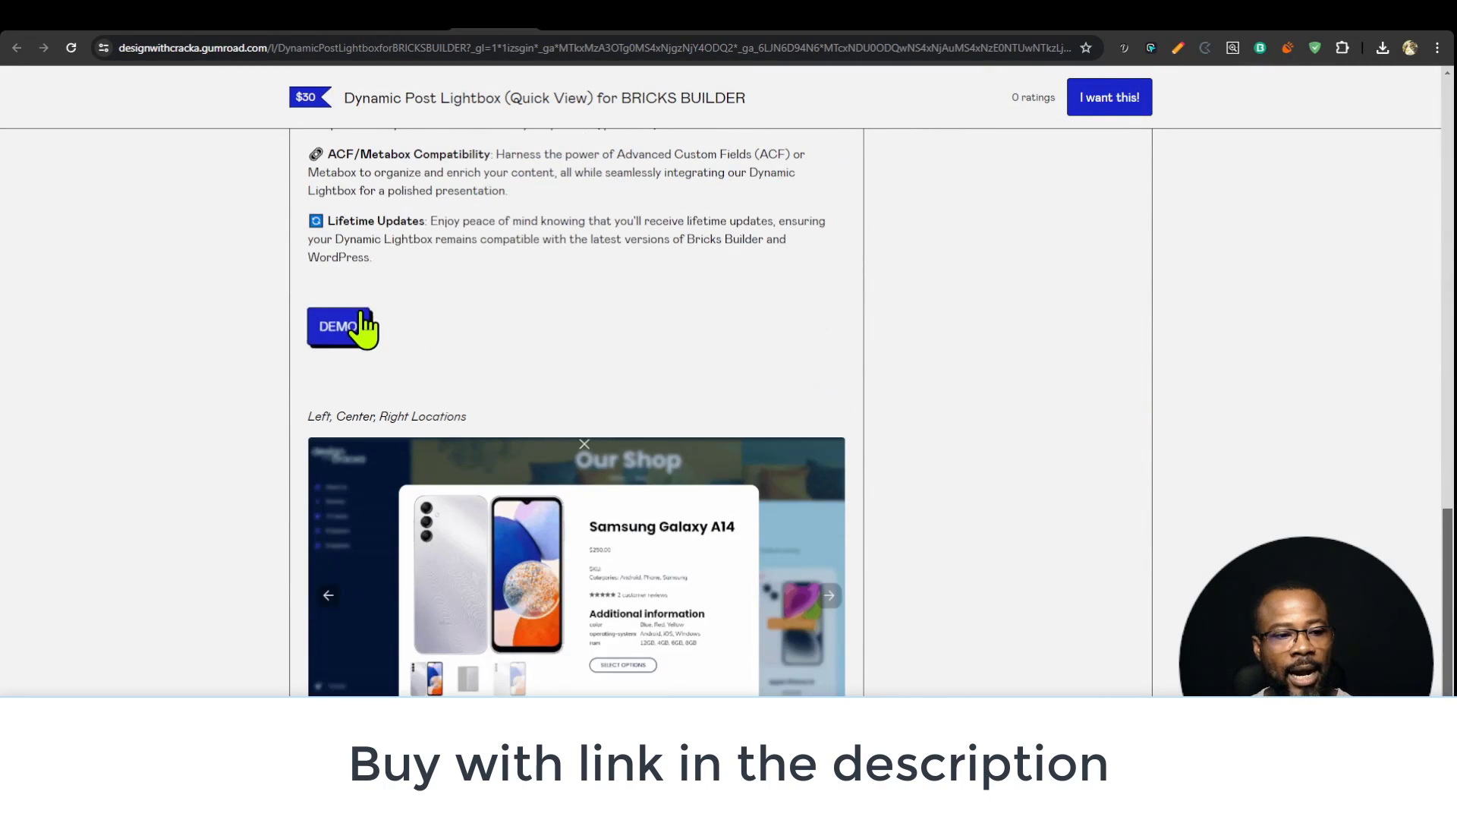
pyautogui.scroll(-2, 683, 433)
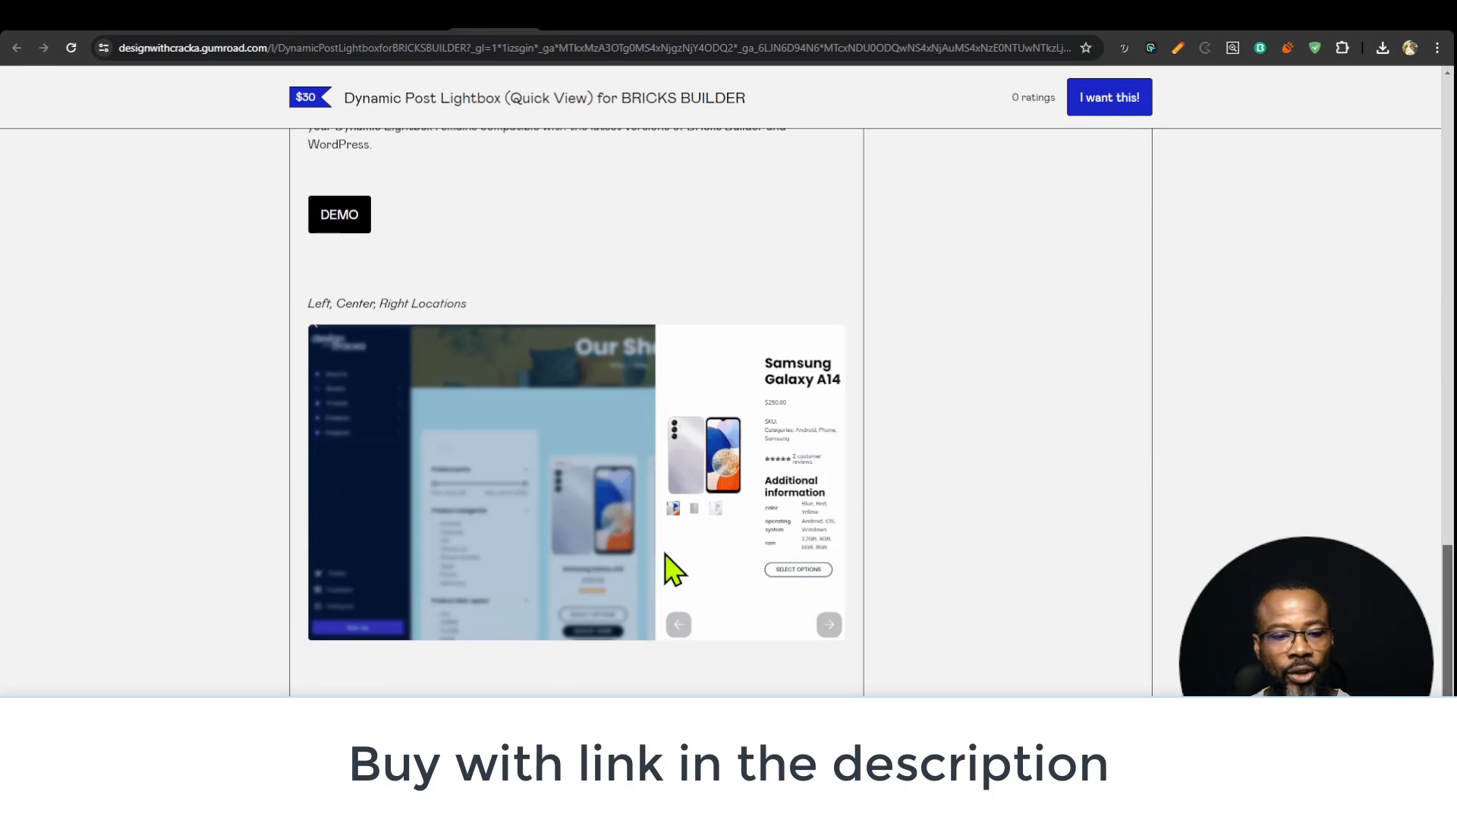
pyautogui.scroll(7, 722, 488)
pyautogui.scroll(-4, 736, 531)
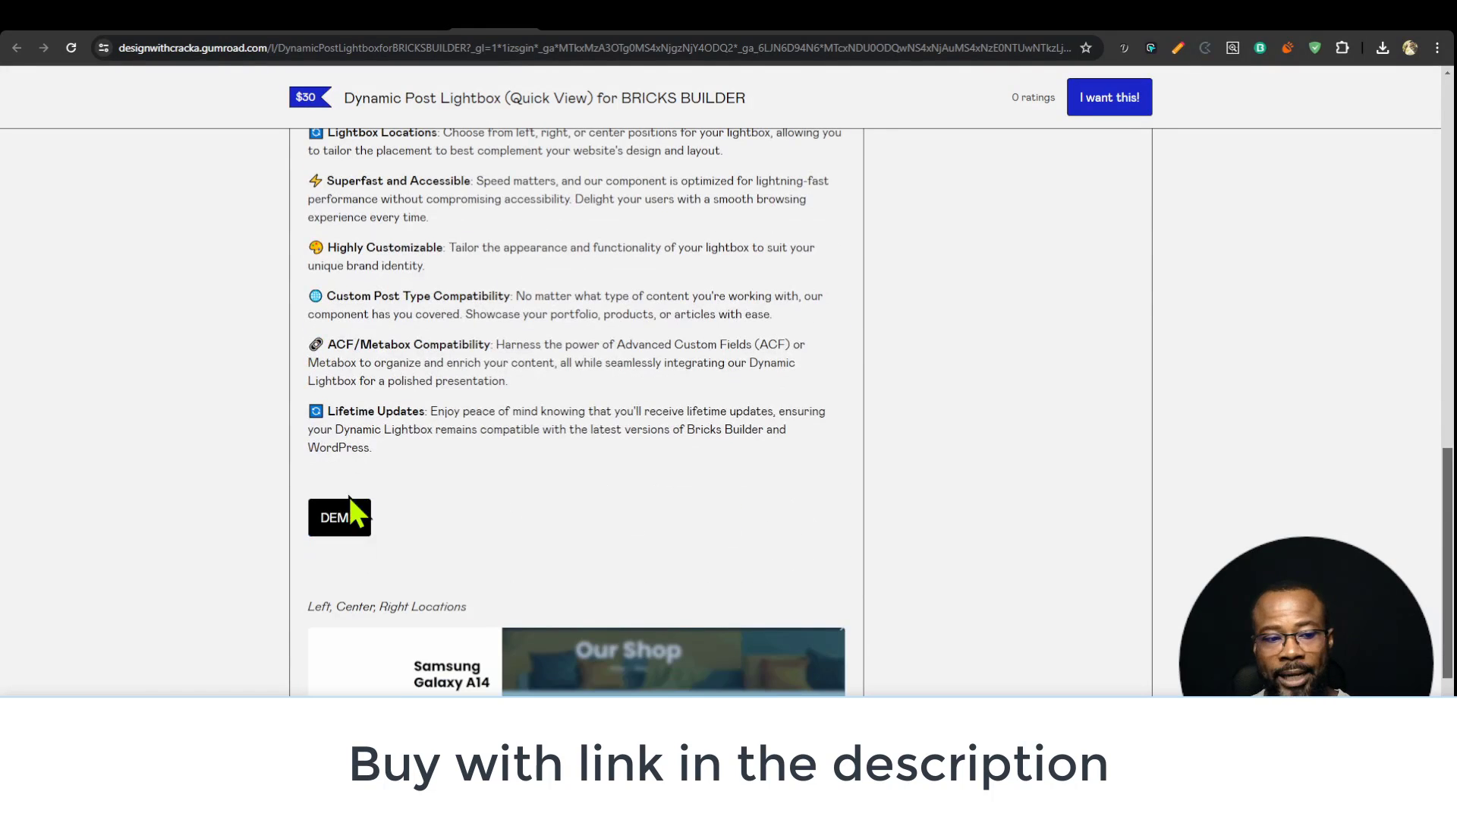
# Step: Open the product's demo shop and preview the Samsung Galaxy A14 quick view in the right, left and center layouts
pyautogui.click(341, 519)
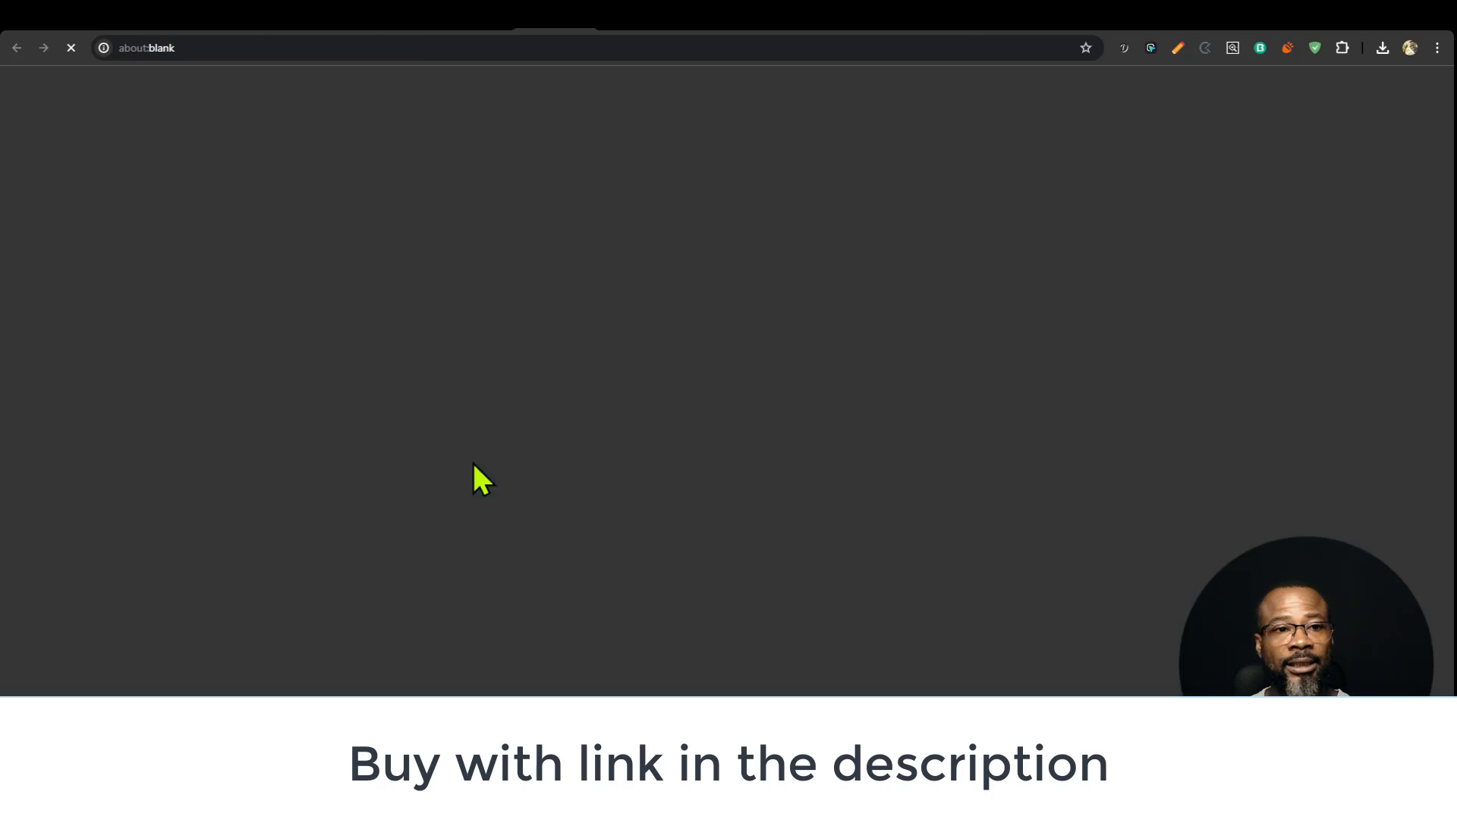
pyautogui.scroll(-2, 794, 311)
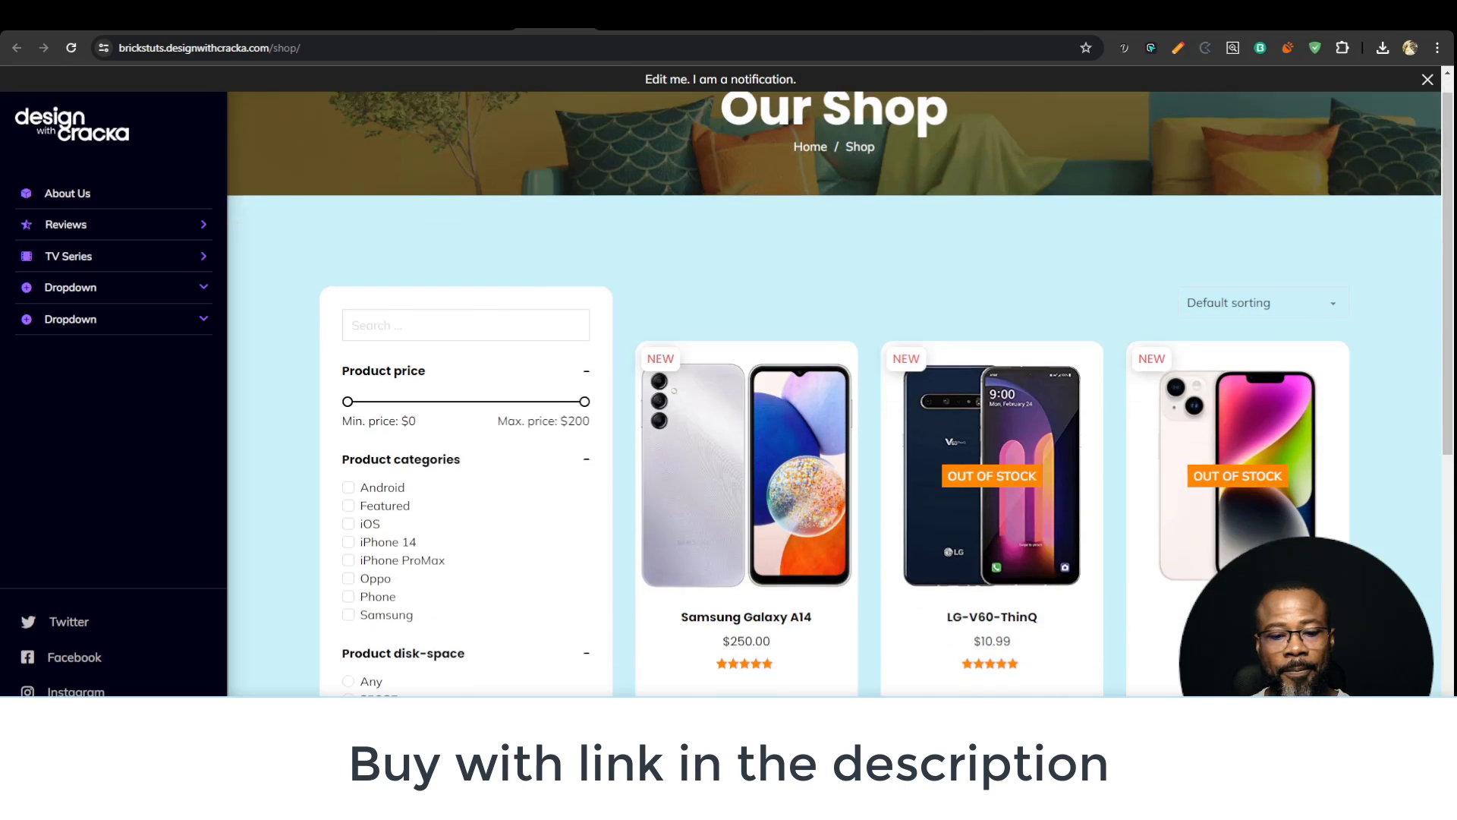
pyautogui.click(746, 493)
pyautogui.click(765, 89)
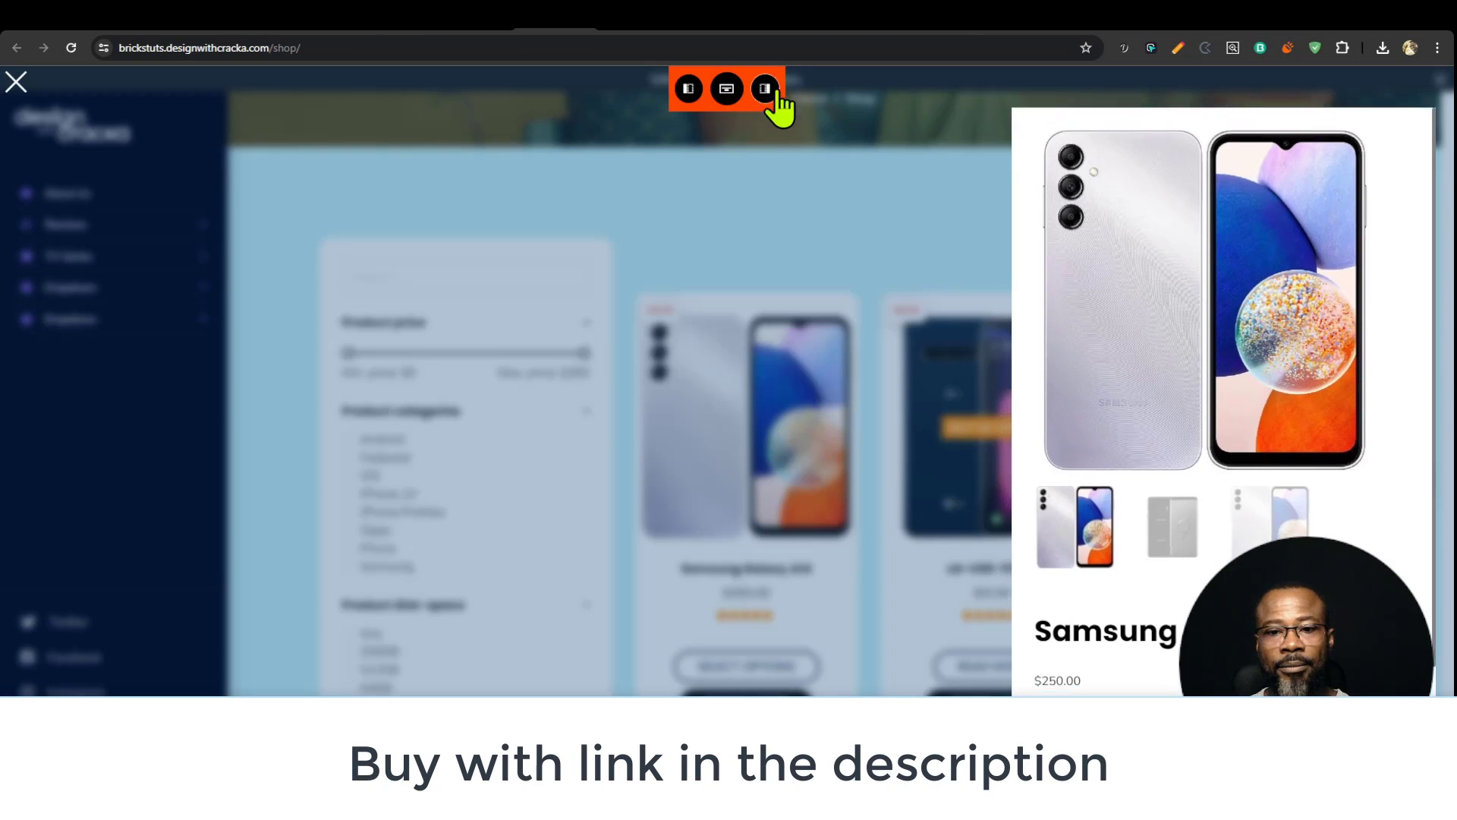
pyautogui.click(689, 89)
pyautogui.click(728, 90)
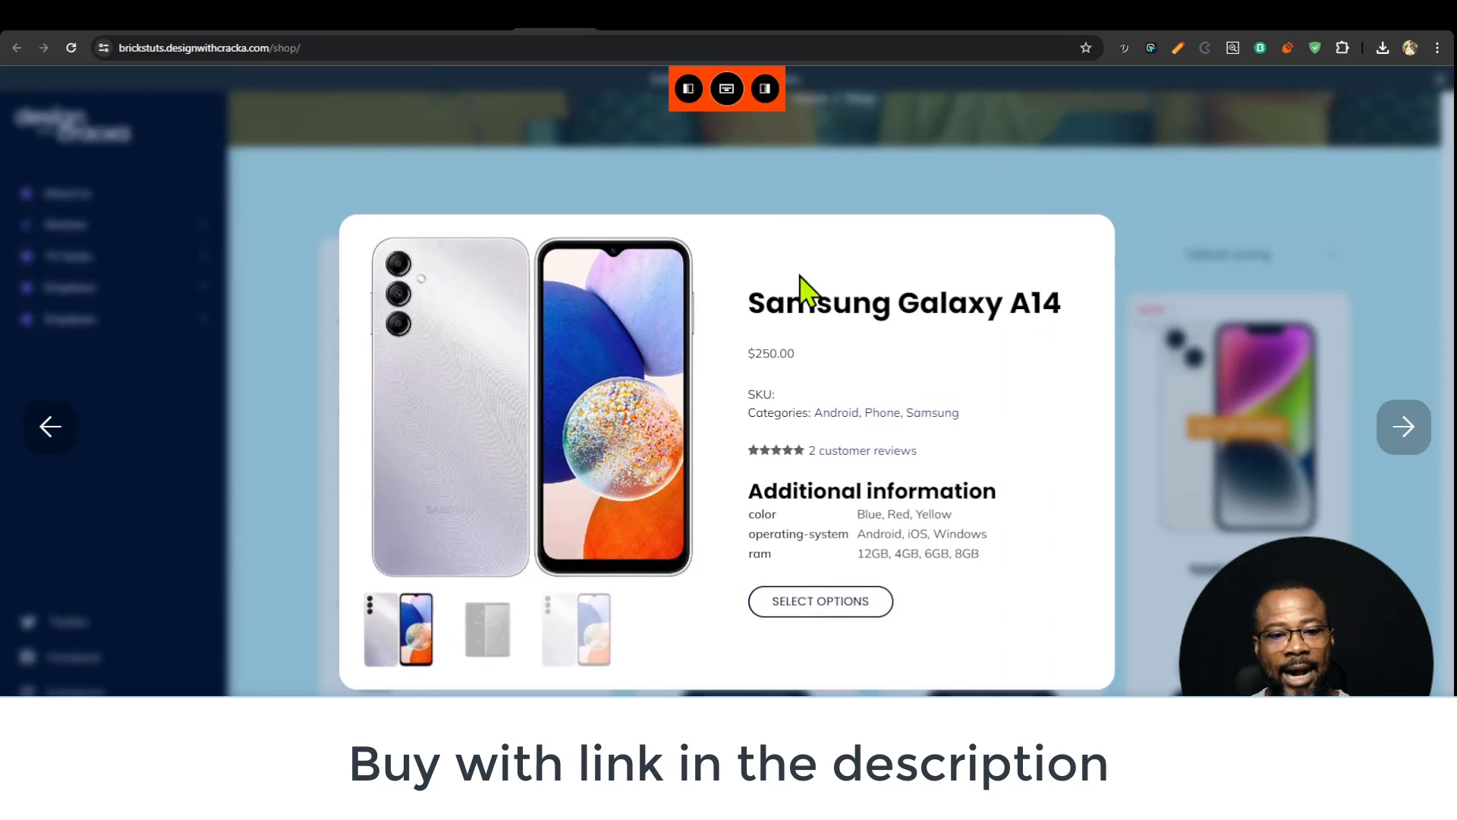
pyautogui.click(765, 89)
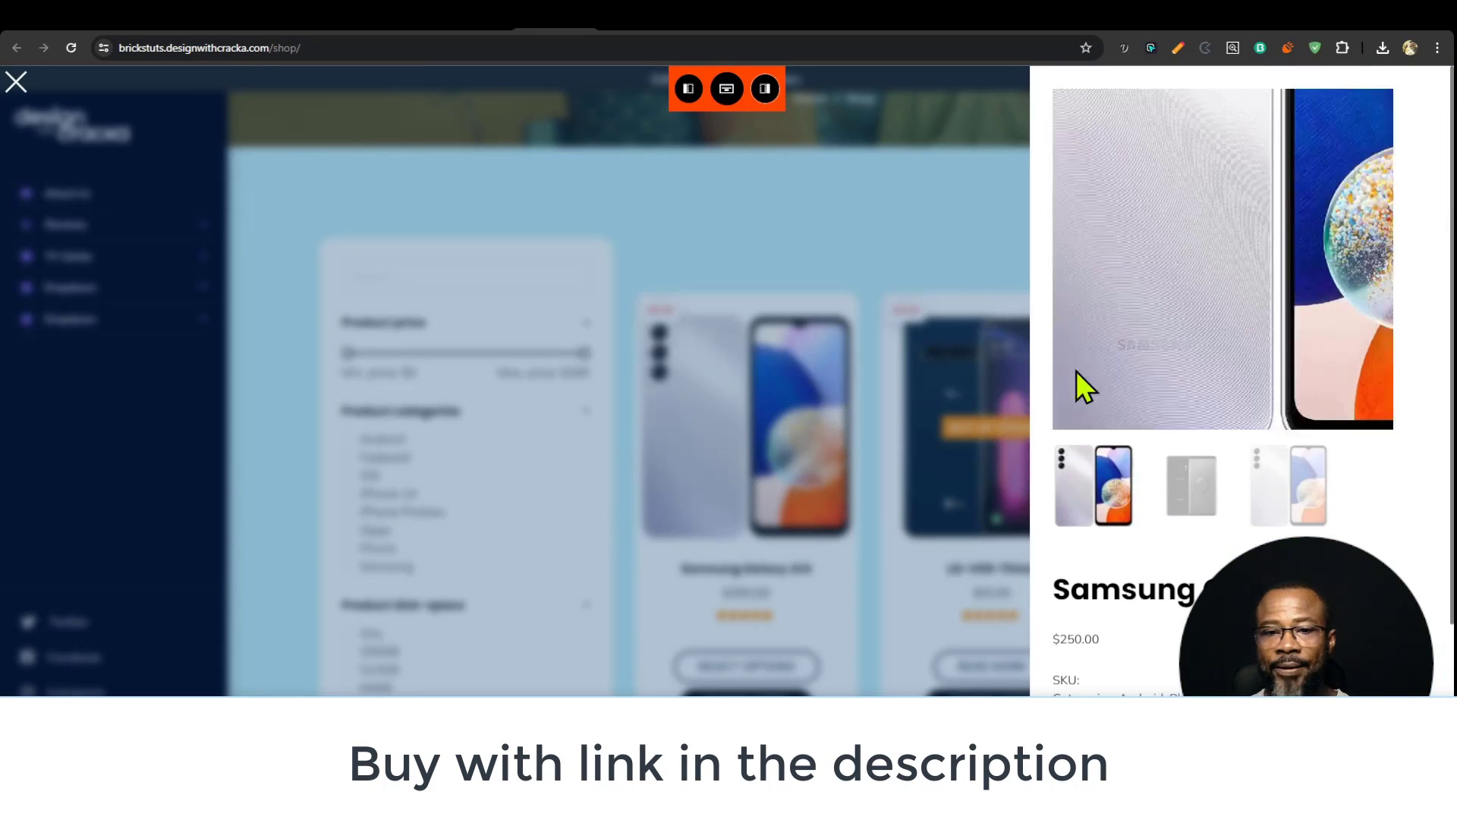
# Step: Switch the Samsung Galaxy A14 quick view to the left layout and examine its scrollable product details
pyautogui.click(690, 90)
pyautogui.scroll(-3, 342, 554)
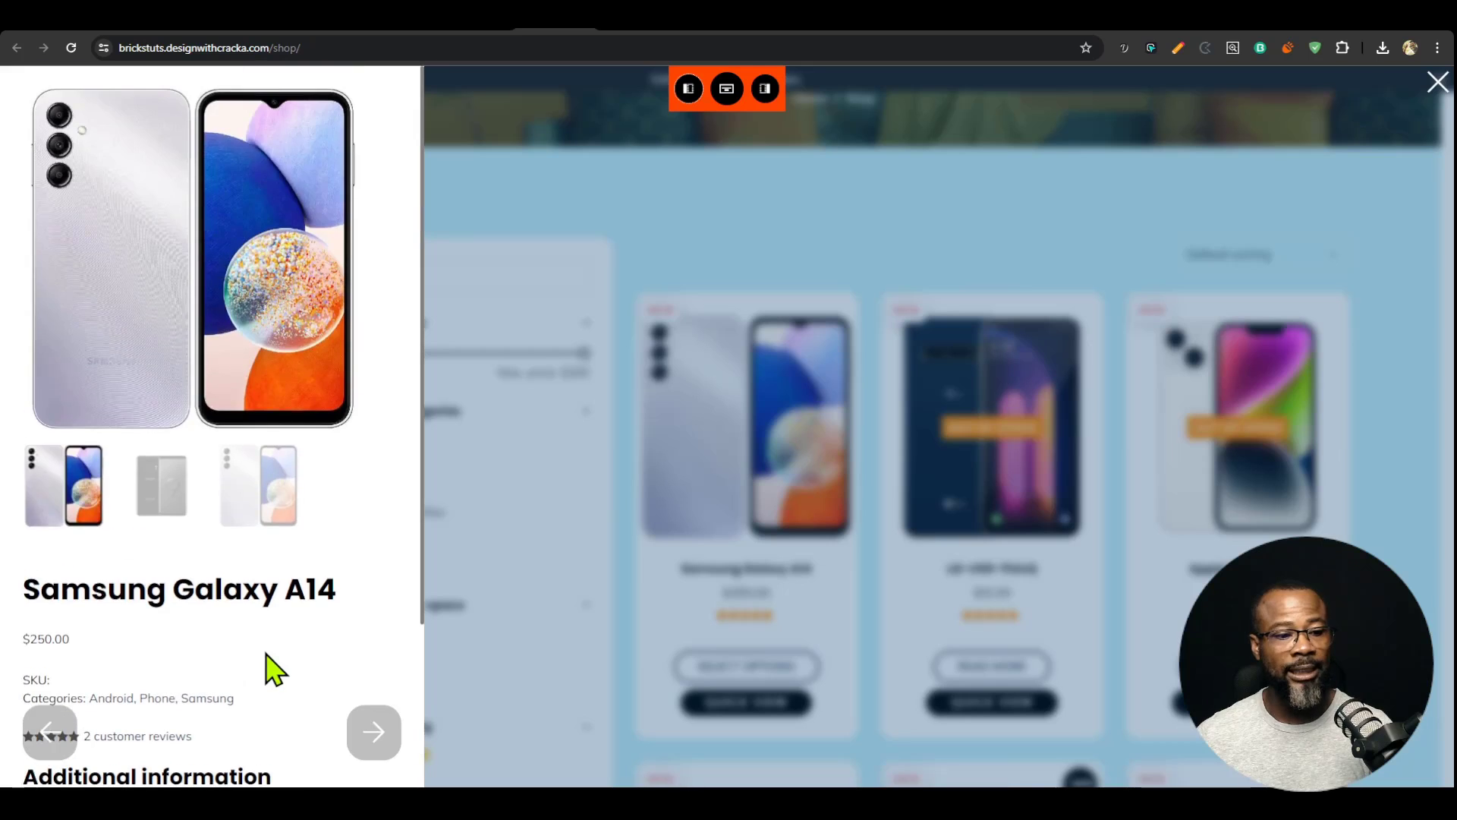
pyautogui.scroll(3, 270, 657)
pyautogui.scroll(-3, 277, 642)
pyautogui.scroll(3, 276, 642)
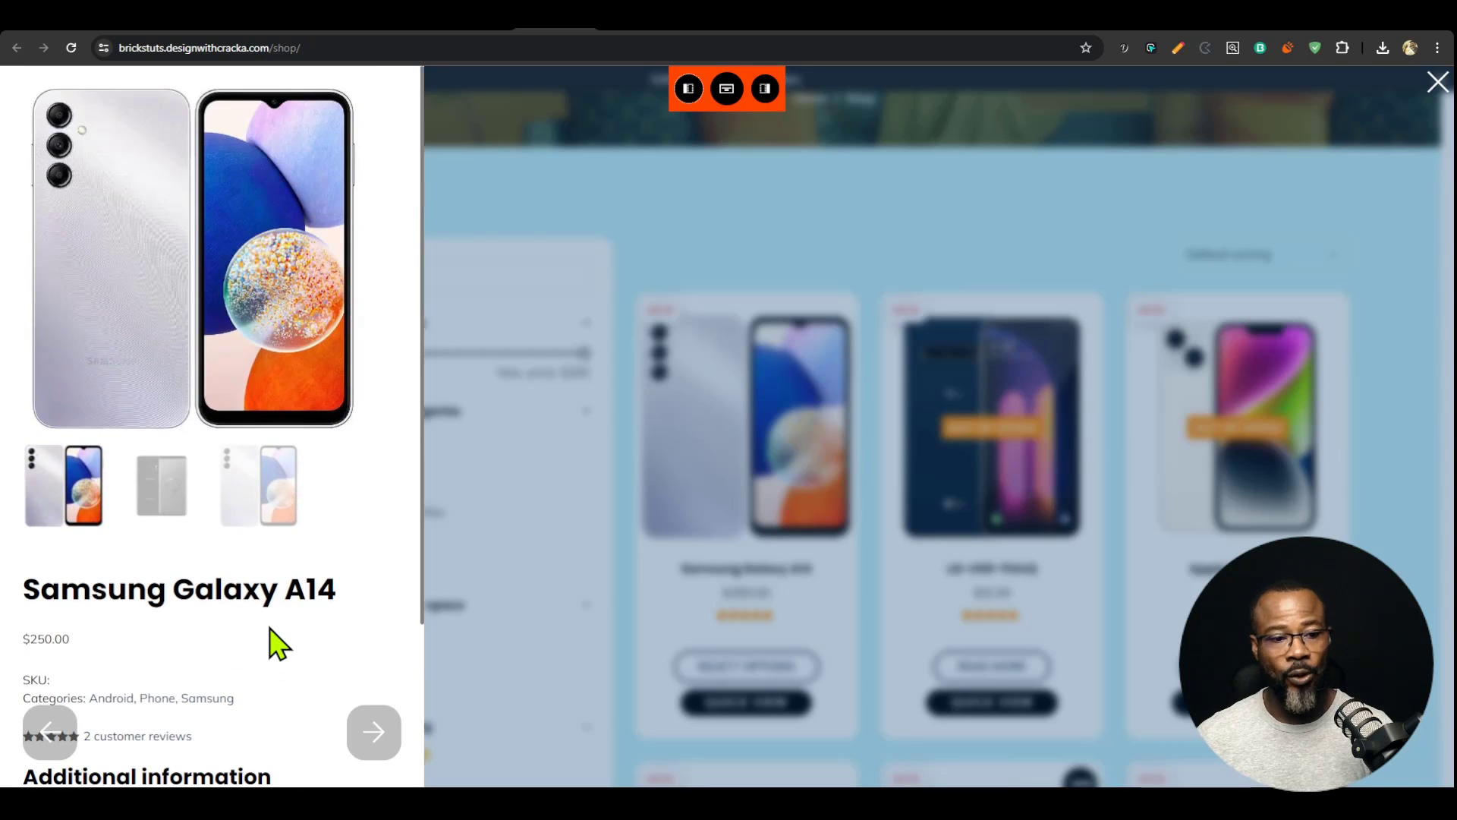
# Step: Preview the left quick view layout in iPhone SE device emulation, advancing to the next product and examining its details
pyautogui.hotkey('ctrl', 'shift', 'i')
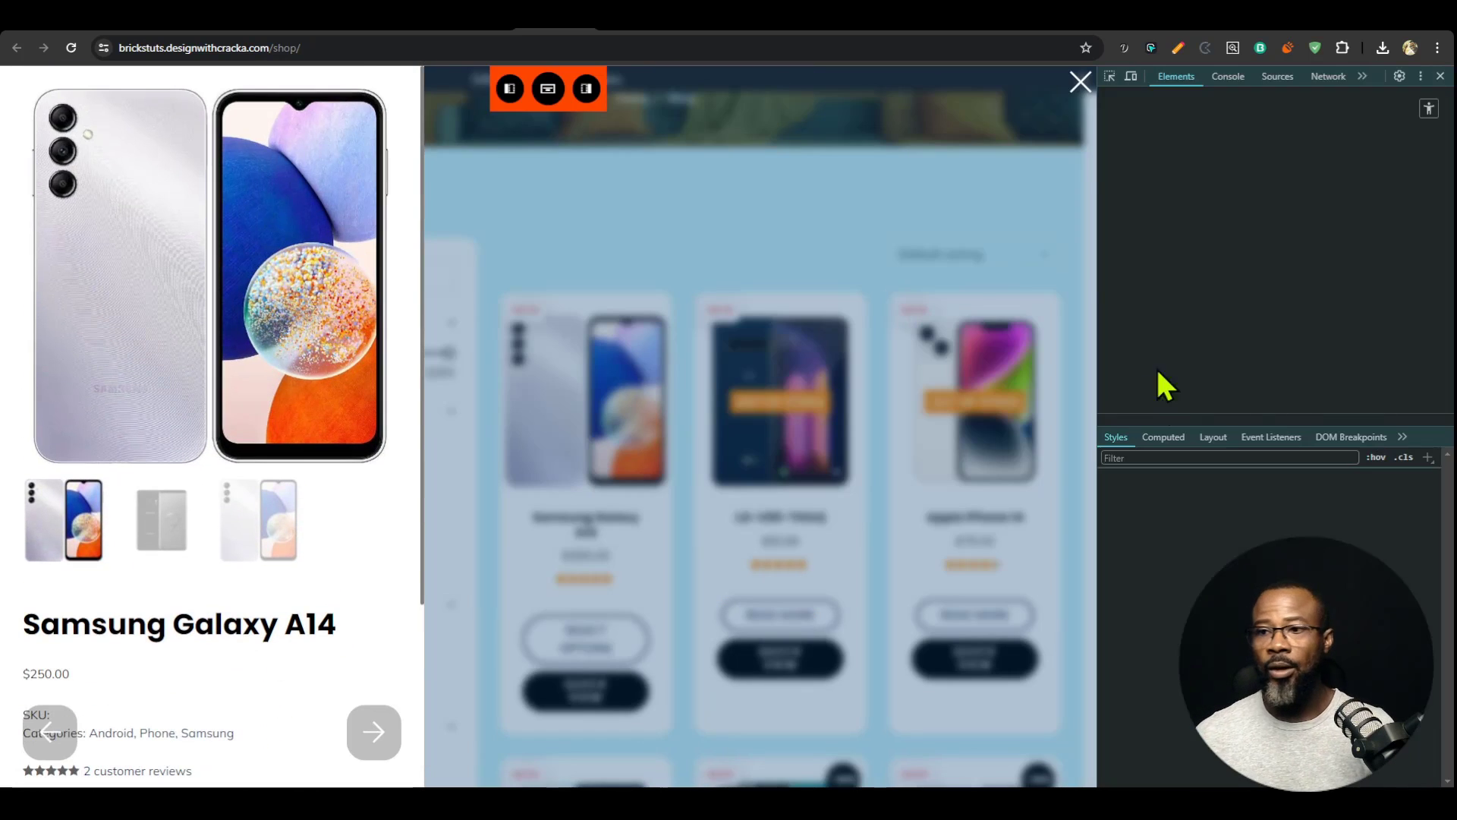
pyautogui.click(1131, 76)
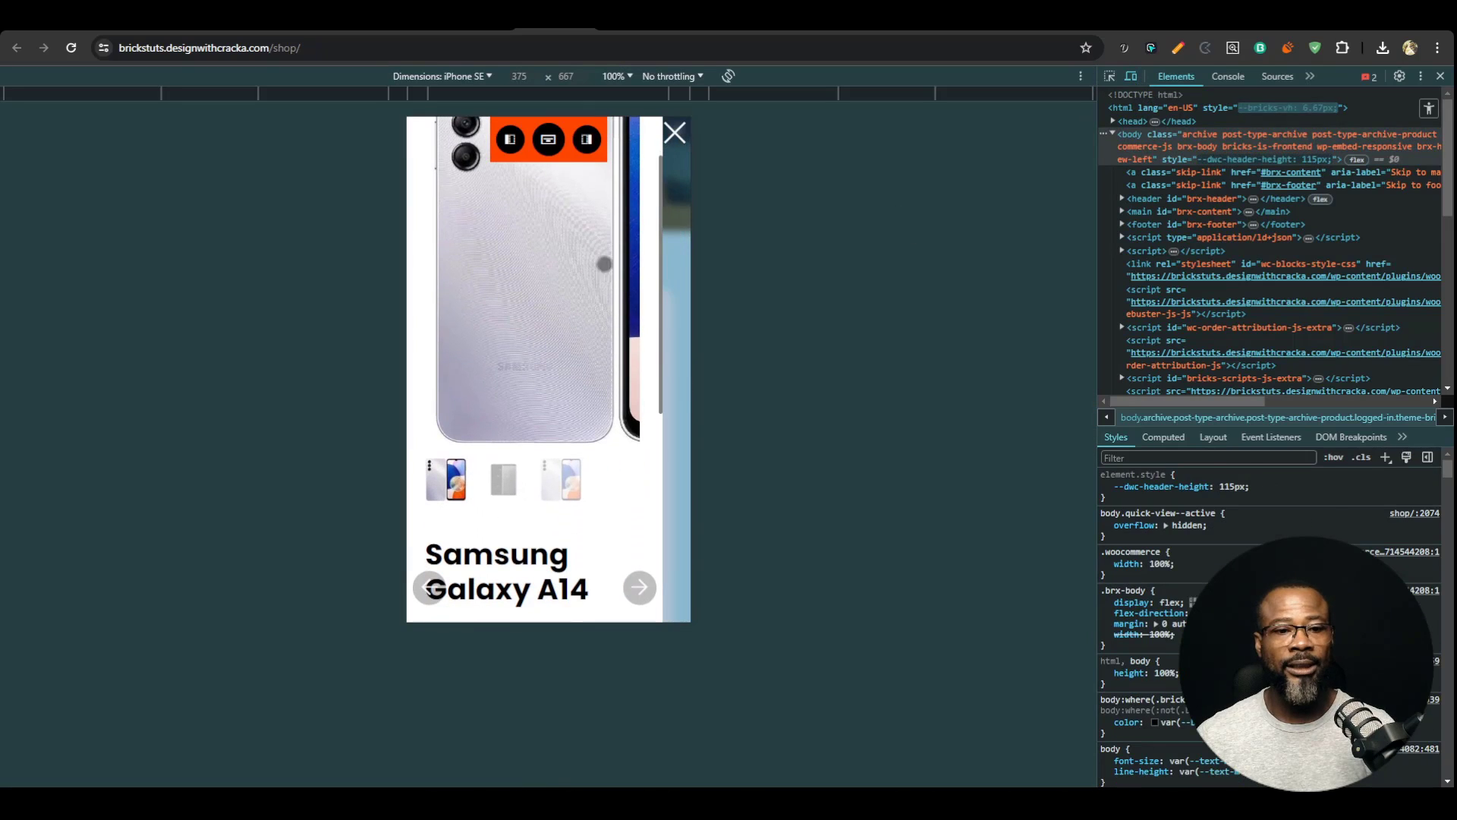
pyautogui.click(642, 585)
pyautogui.scroll(-2, 564, 481)
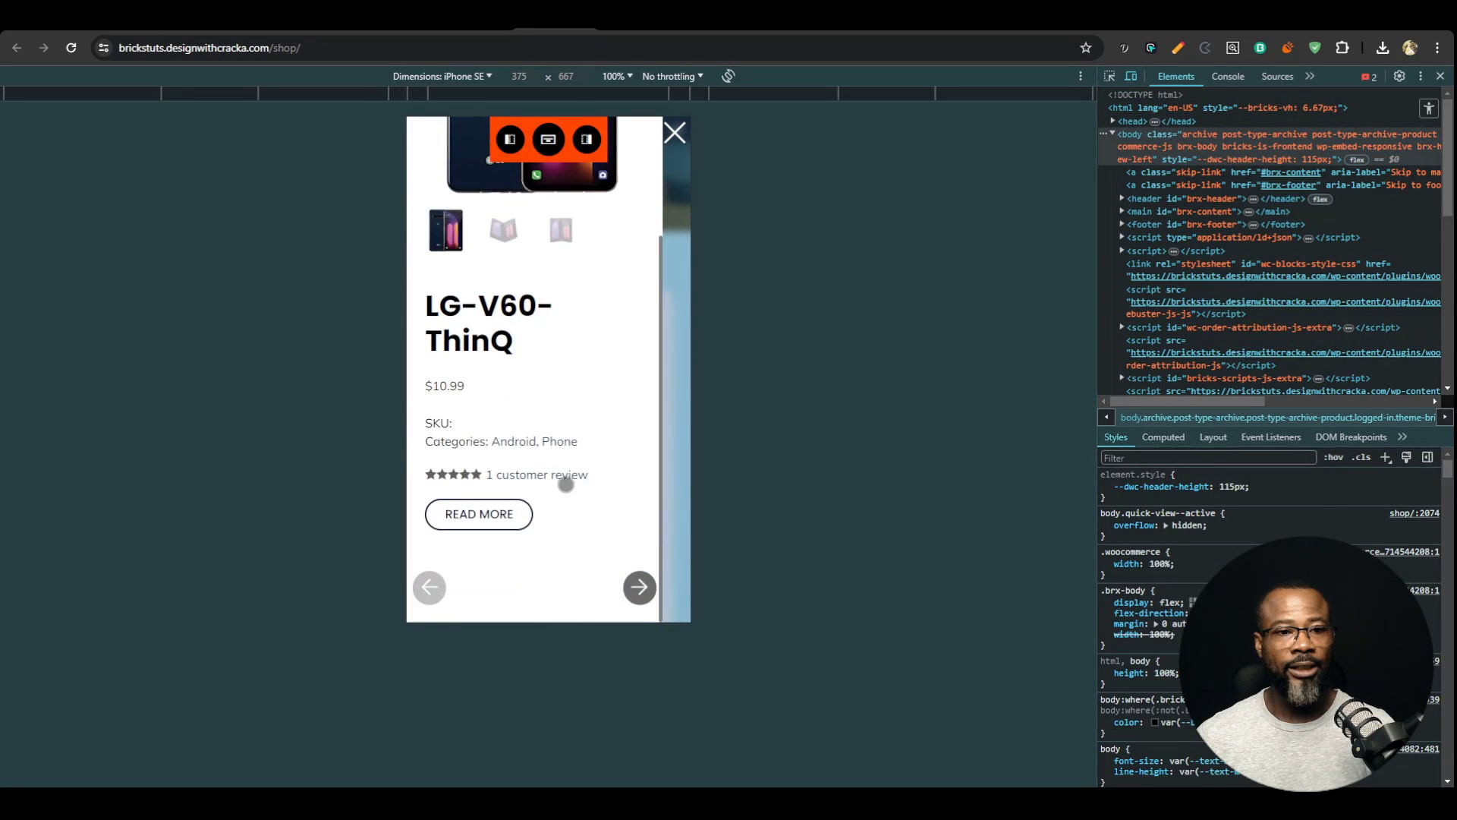
pyautogui.scroll(2, 566, 483)
pyautogui.scroll(-2, 568, 486)
pyautogui.scroll(2, 567, 485)
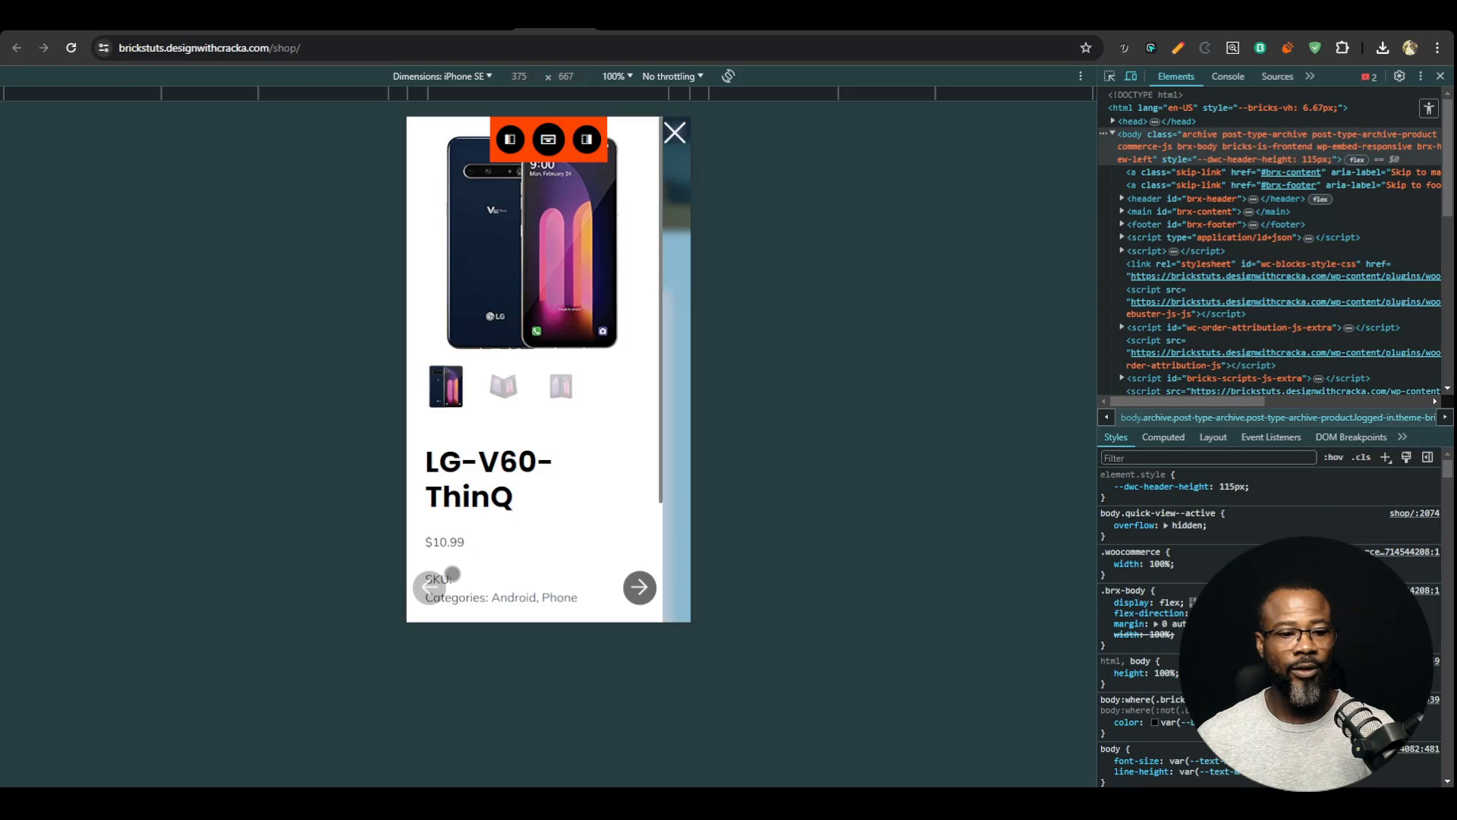
# Step: Preview the LG-V60-ThinQ quick view in the right and center mobile layouts, close it, and exit device emulation
pyautogui.click(586, 139)
pyautogui.scroll(-2, 631, 462)
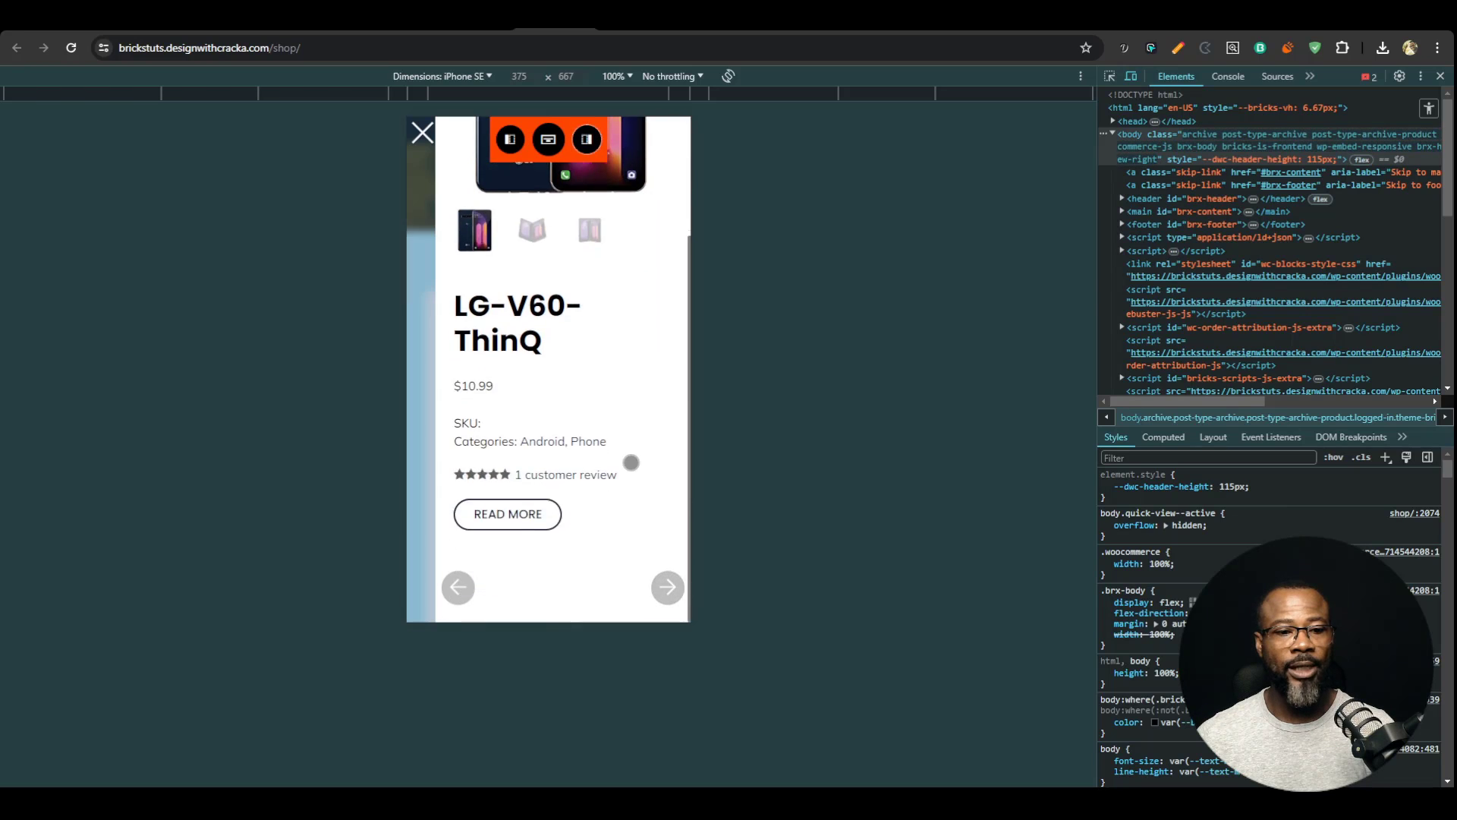
pyautogui.scroll(2, 631, 462)
pyautogui.click(548, 139)
pyautogui.scroll(-3, 572, 426)
pyautogui.scroll(3, 607, 395)
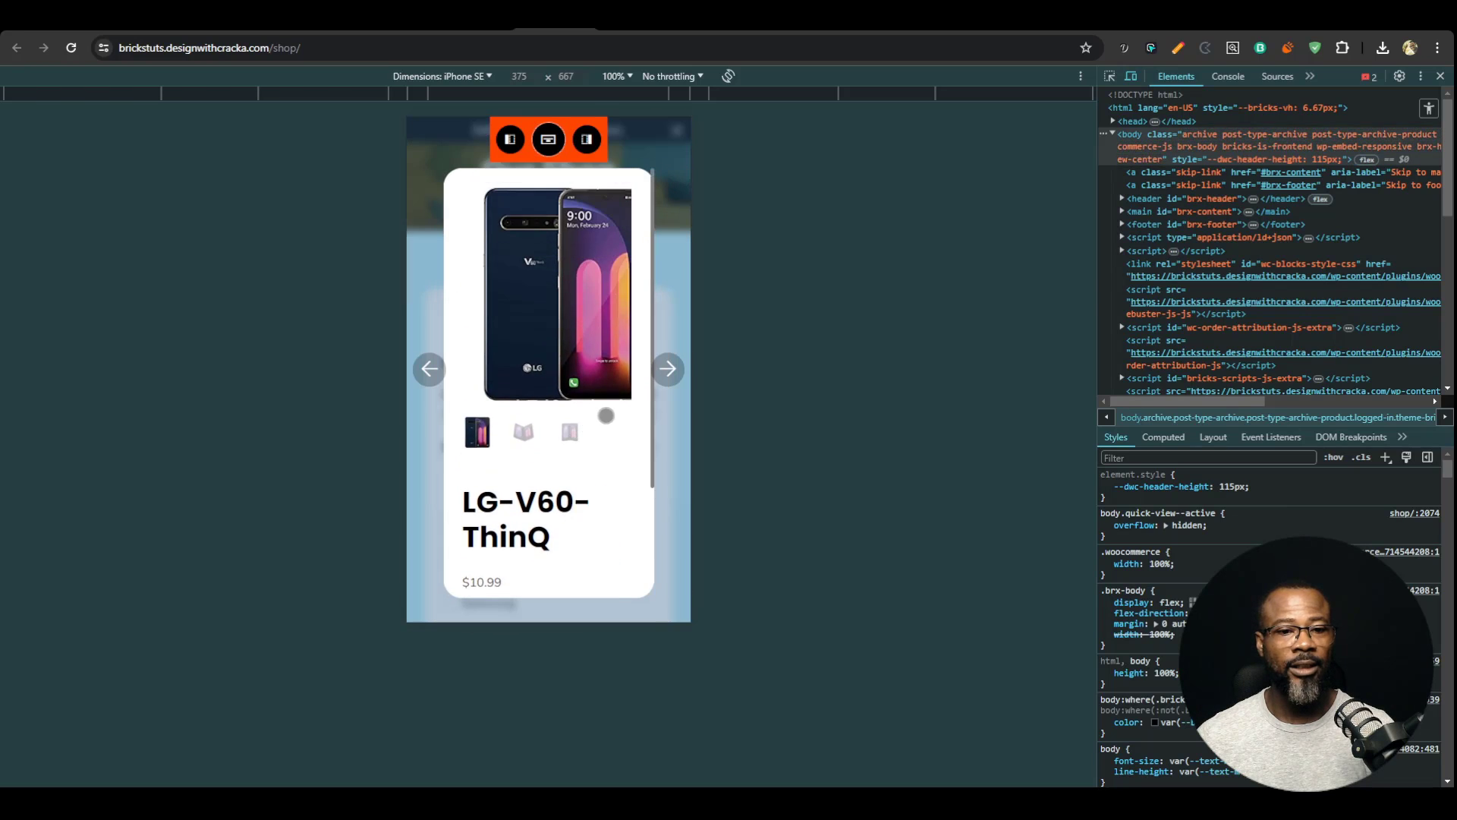
pyautogui.scroll(-2, 659, 374)
pyautogui.click(684, 423)
pyautogui.click(1131, 75)
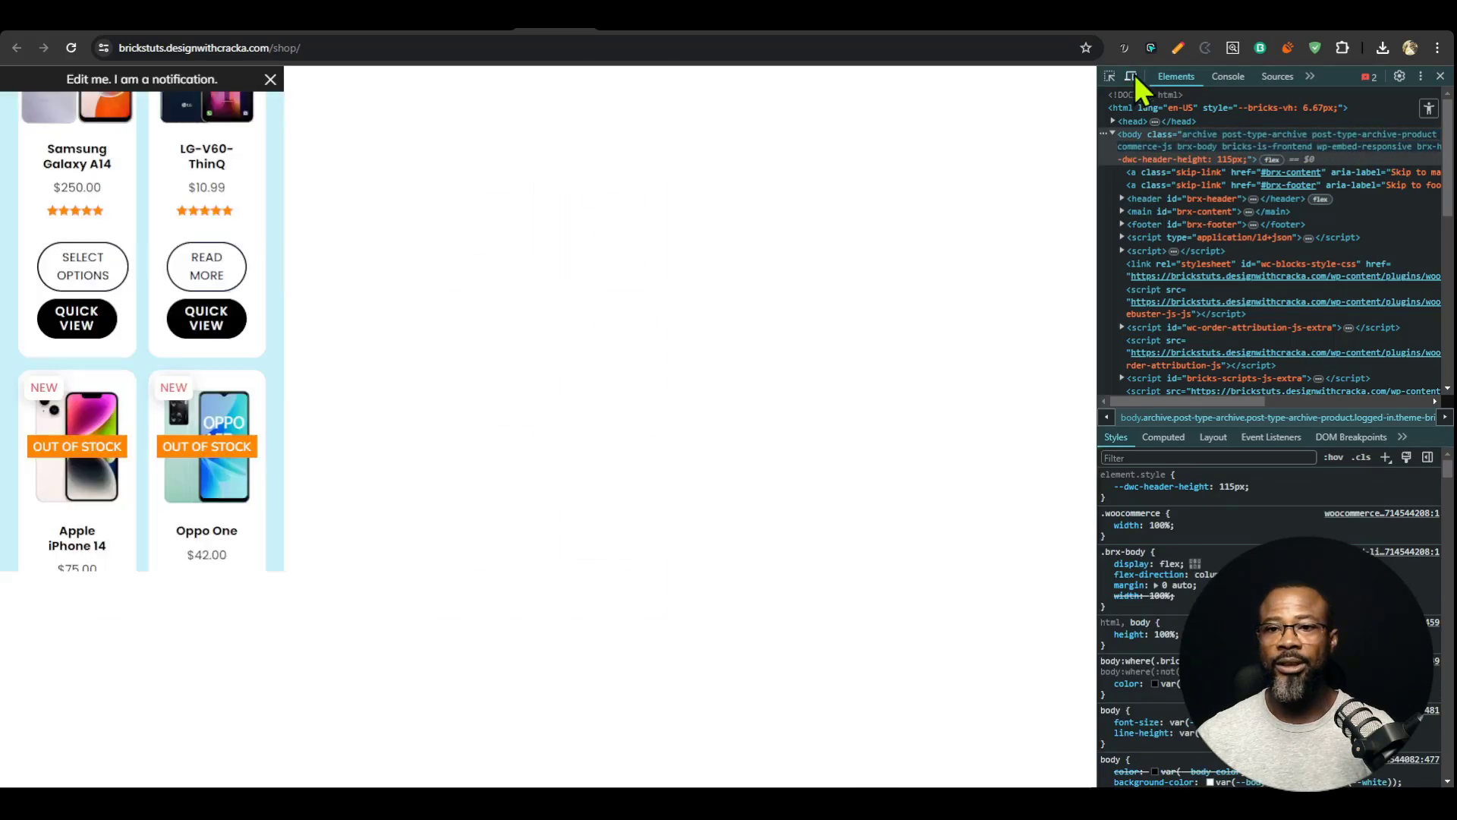